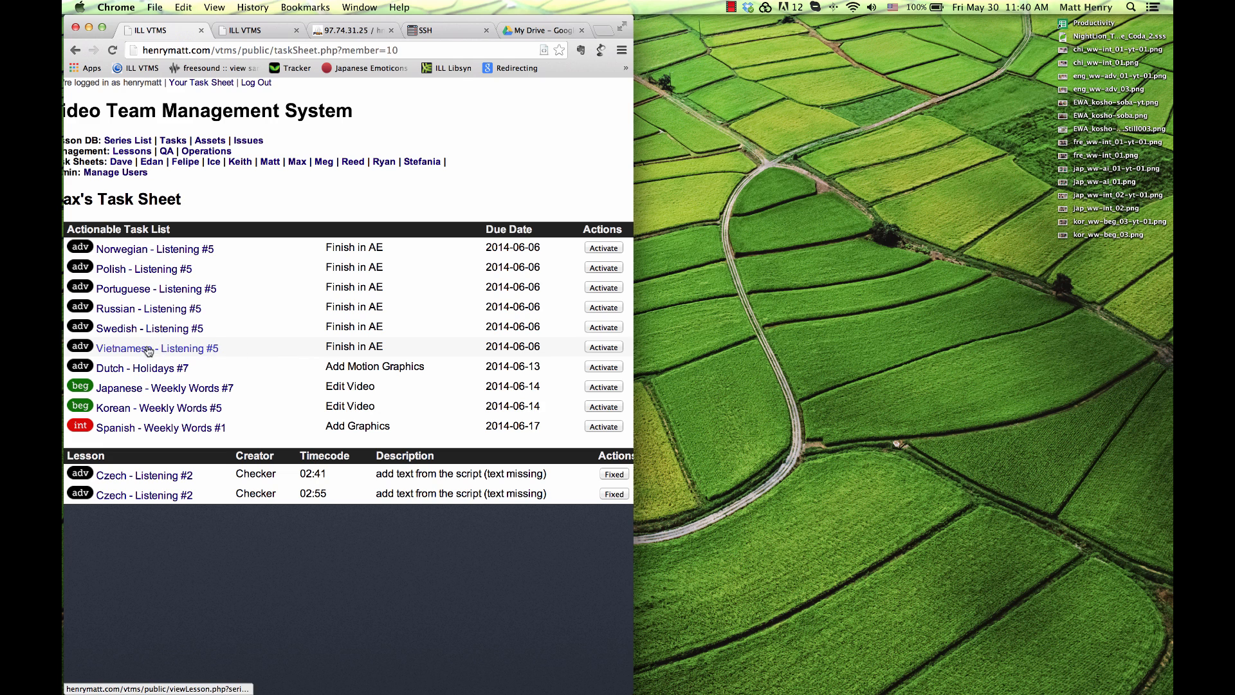
# Step: Open the videoteam share on ILL-Neptune in a new Finder window, filling the free space beside the browser
pyautogui.hscroll(-3, 199, 296)
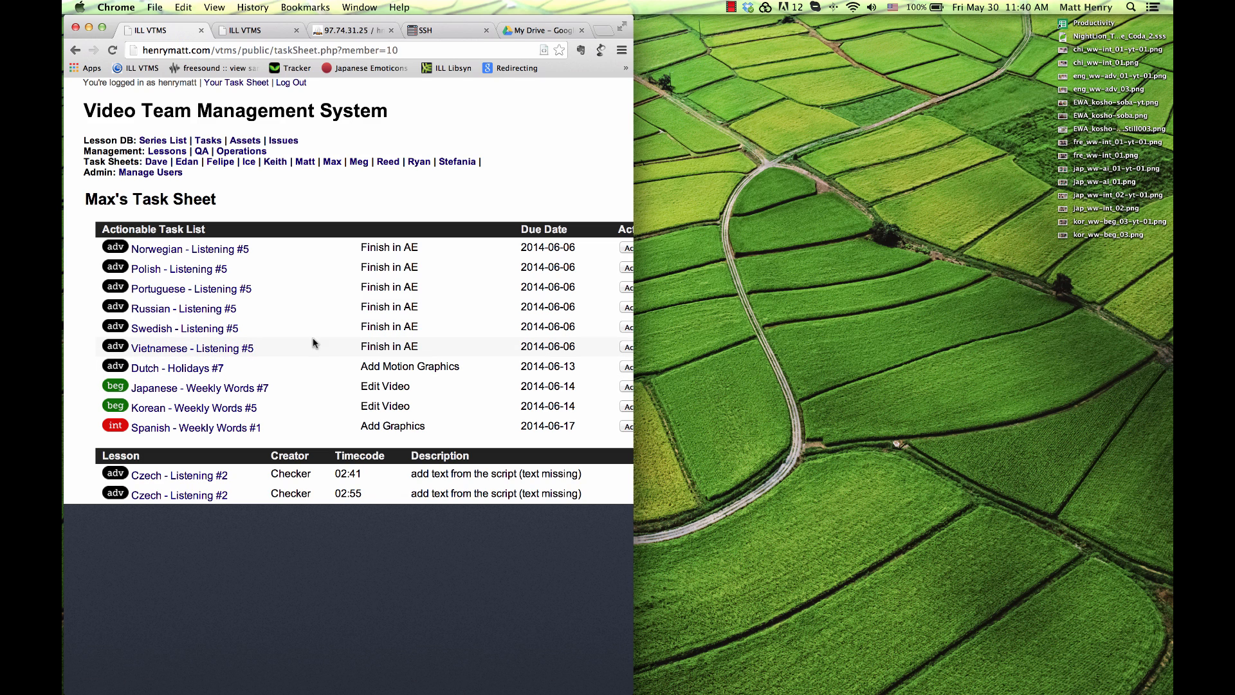
pyautogui.click(782, 327)
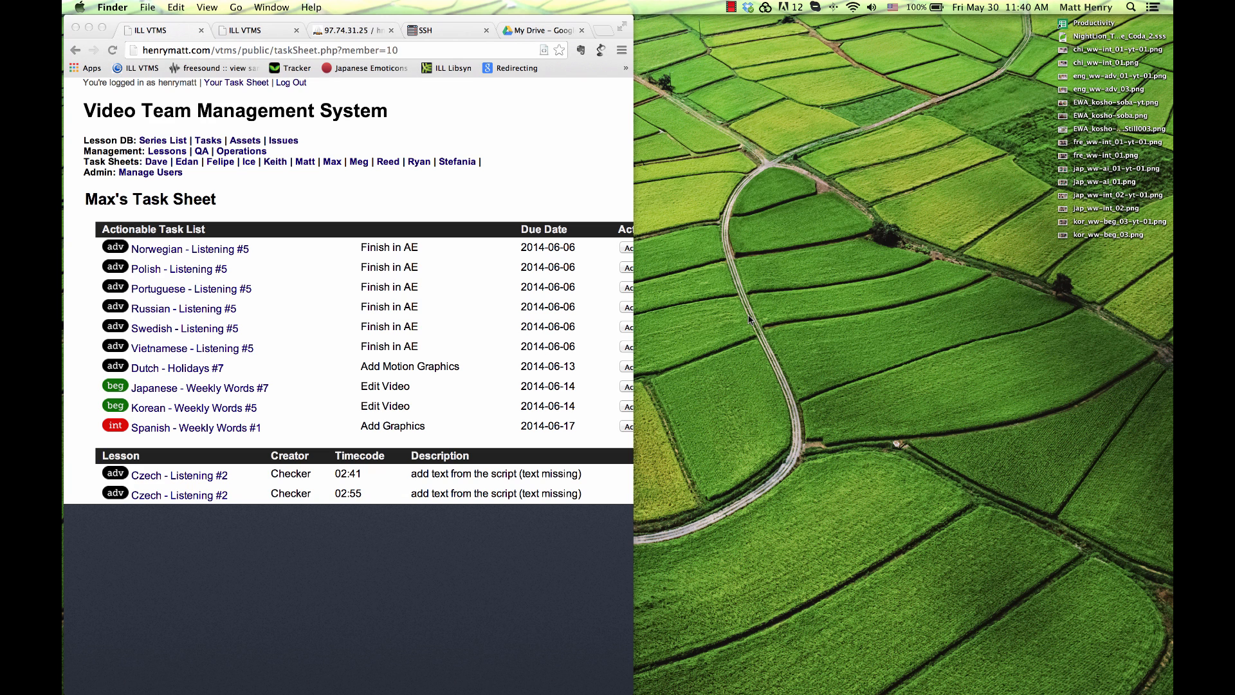
pyautogui.press('super+n')
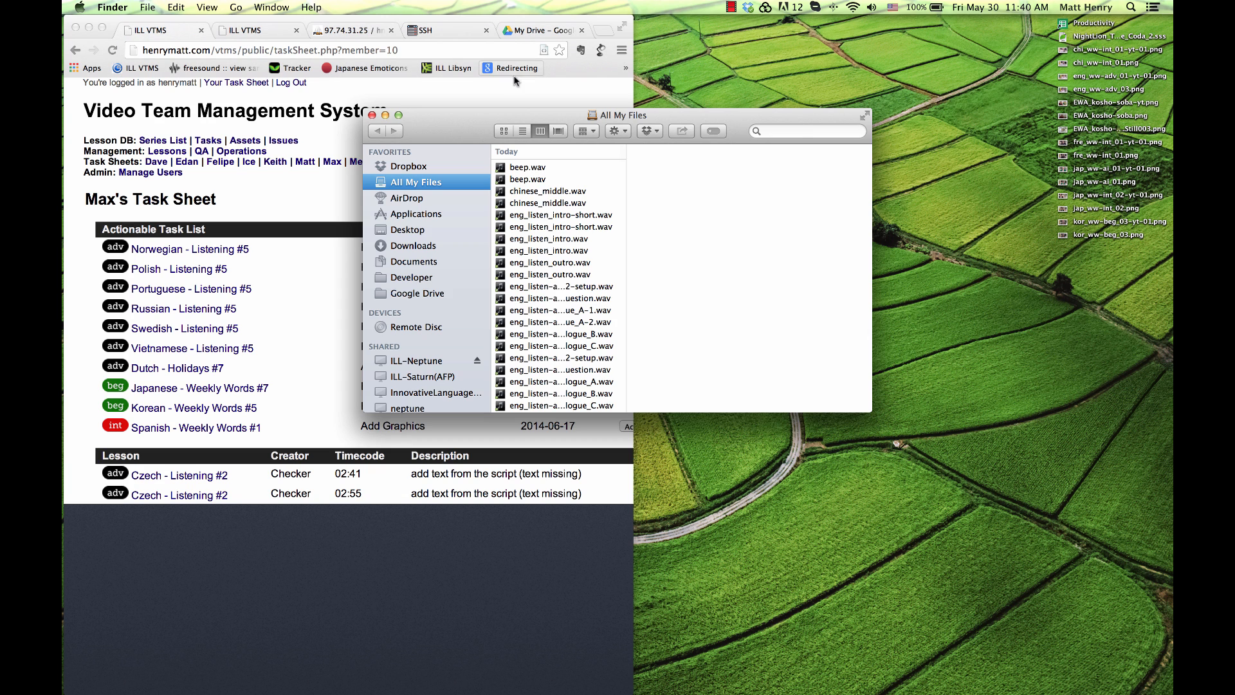
pyautogui.moveTo(546, 115); pyautogui.dragTo(816, 3)
pyautogui.click(714, 272)
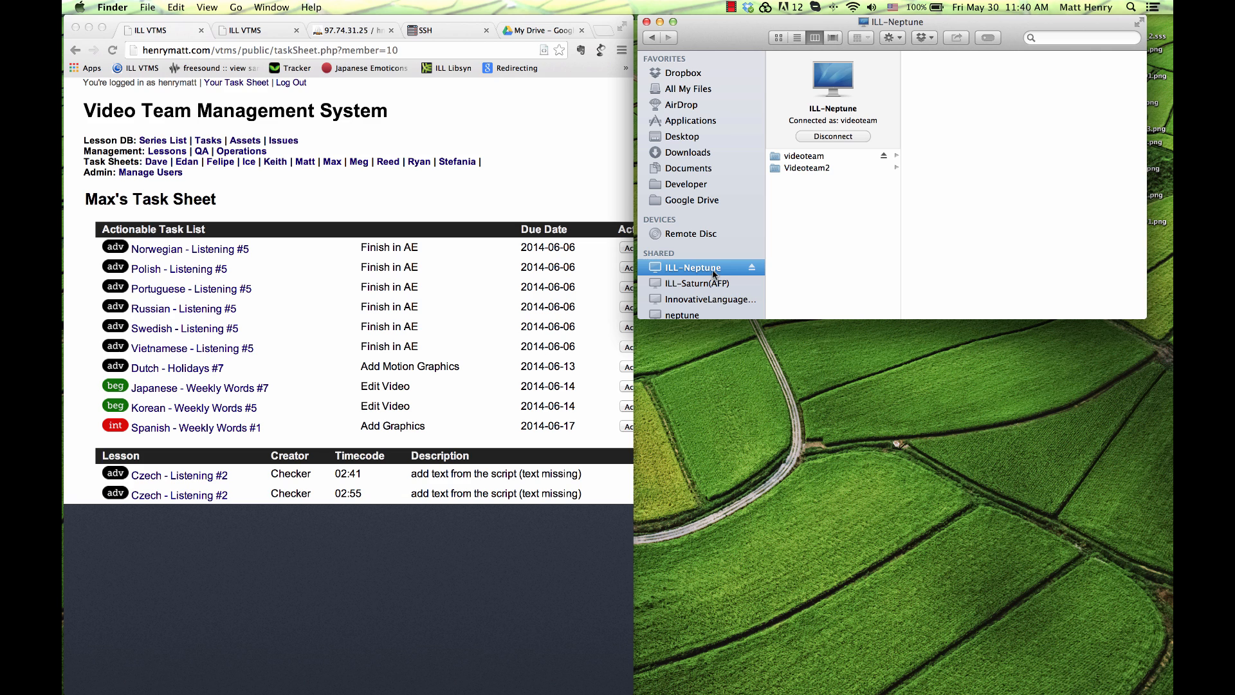
pyautogui.click(827, 157)
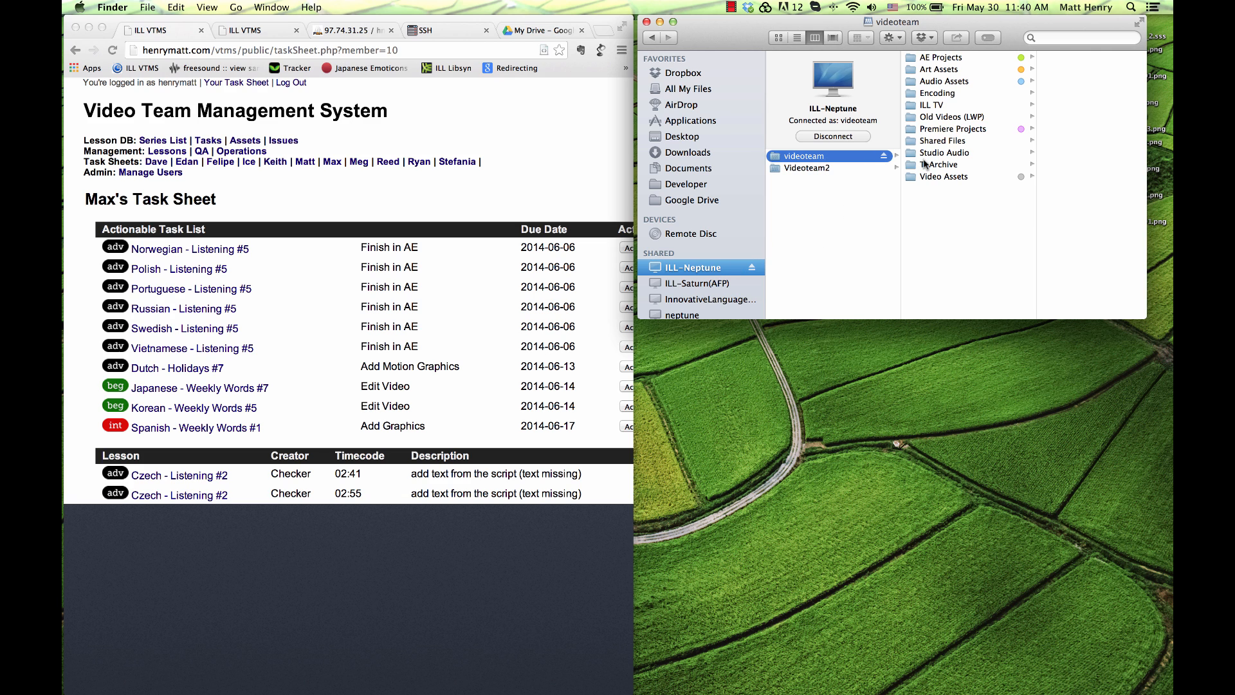
pyautogui.moveTo(1145, 318); pyautogui.dragTo(1171, 692)
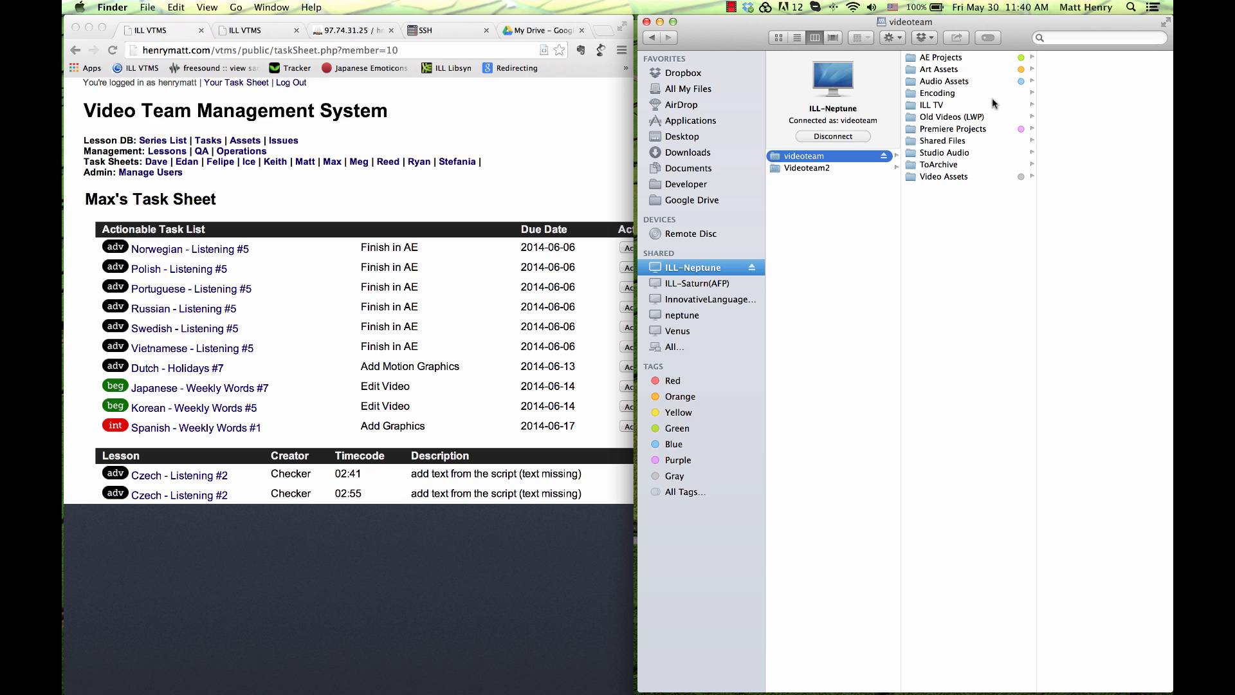
# Step: Open the Premiere project vie_listen_adv.prproj from Premiere Projects > Listening > Vietnamese
pyautogui.scroll(-1, 992, 97)
pyautogui.click(929, 130)
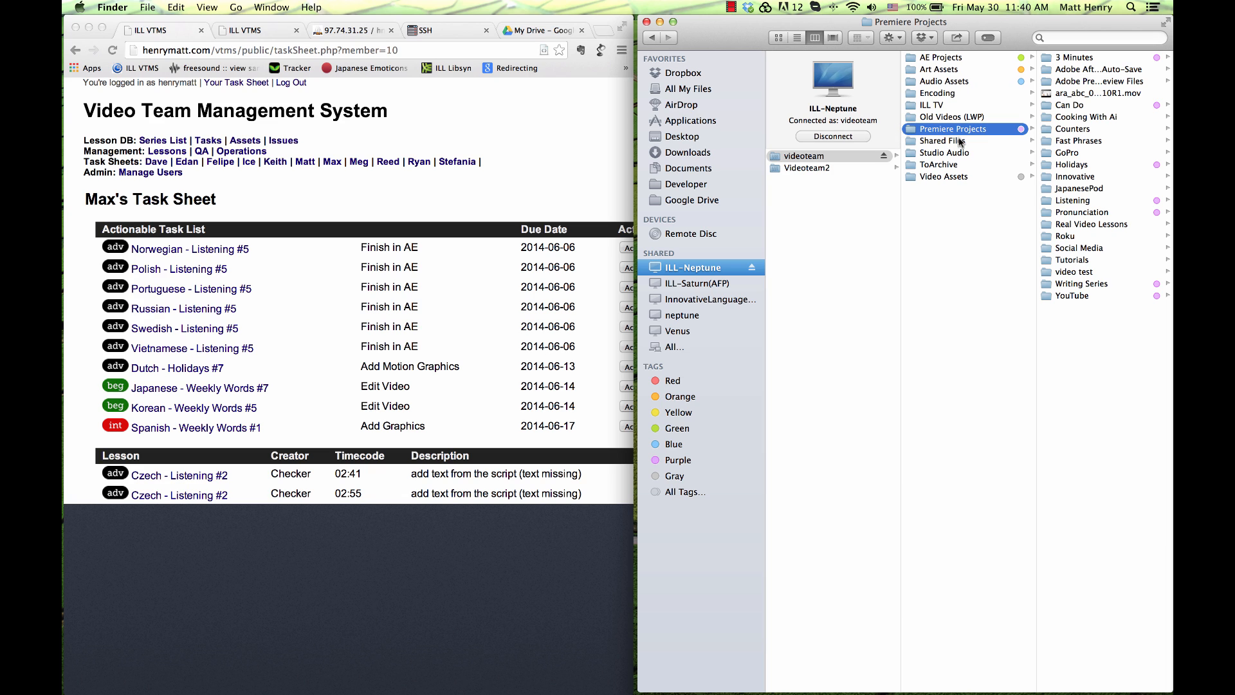
pyautogui.click(1084, 202)
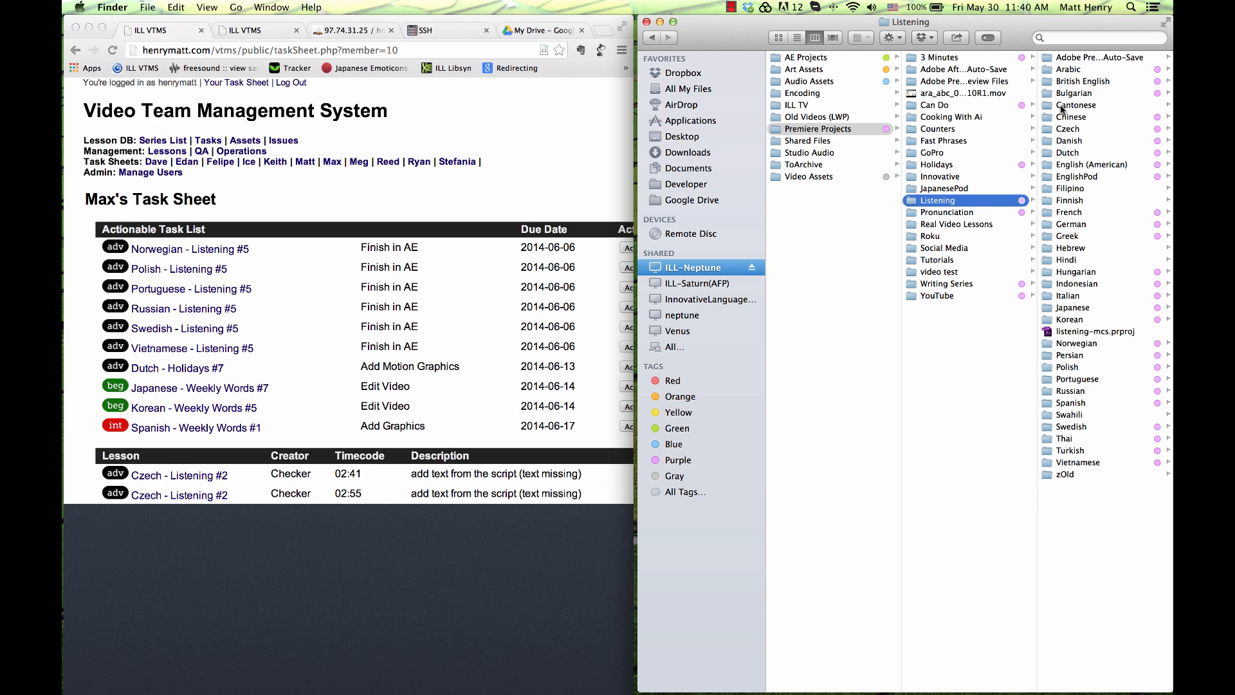
pyautogui.click(1089, 466)
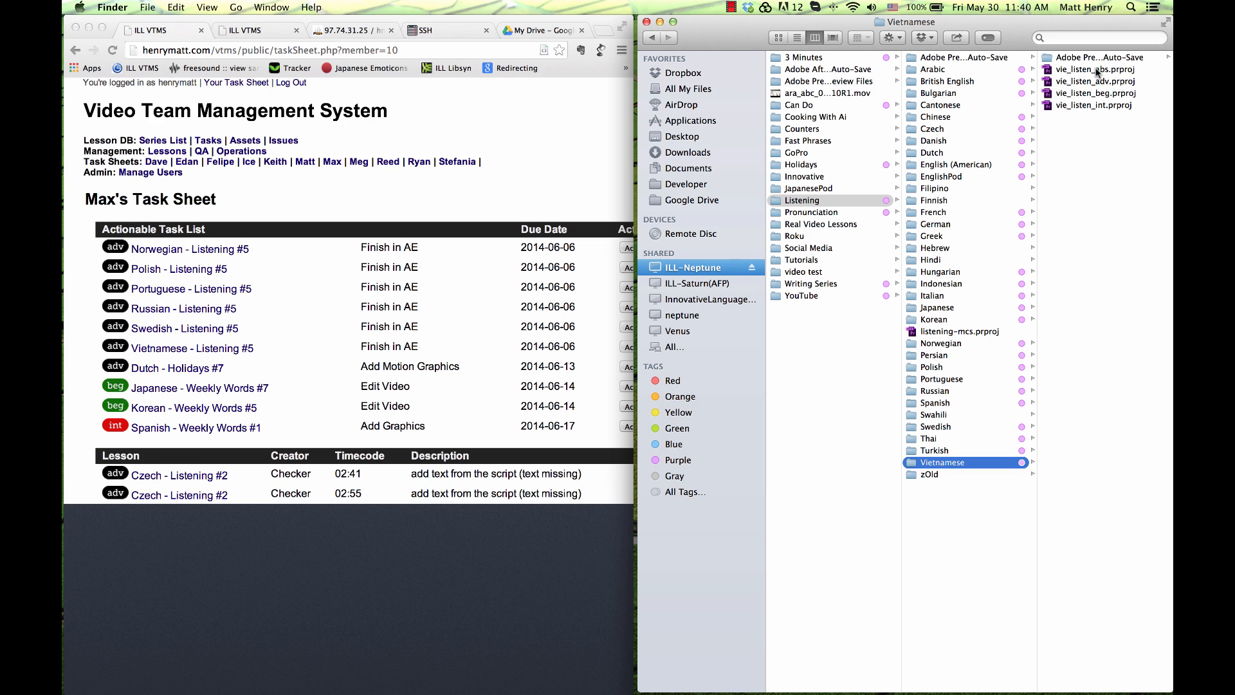
pyautogui.click(1097, 80)
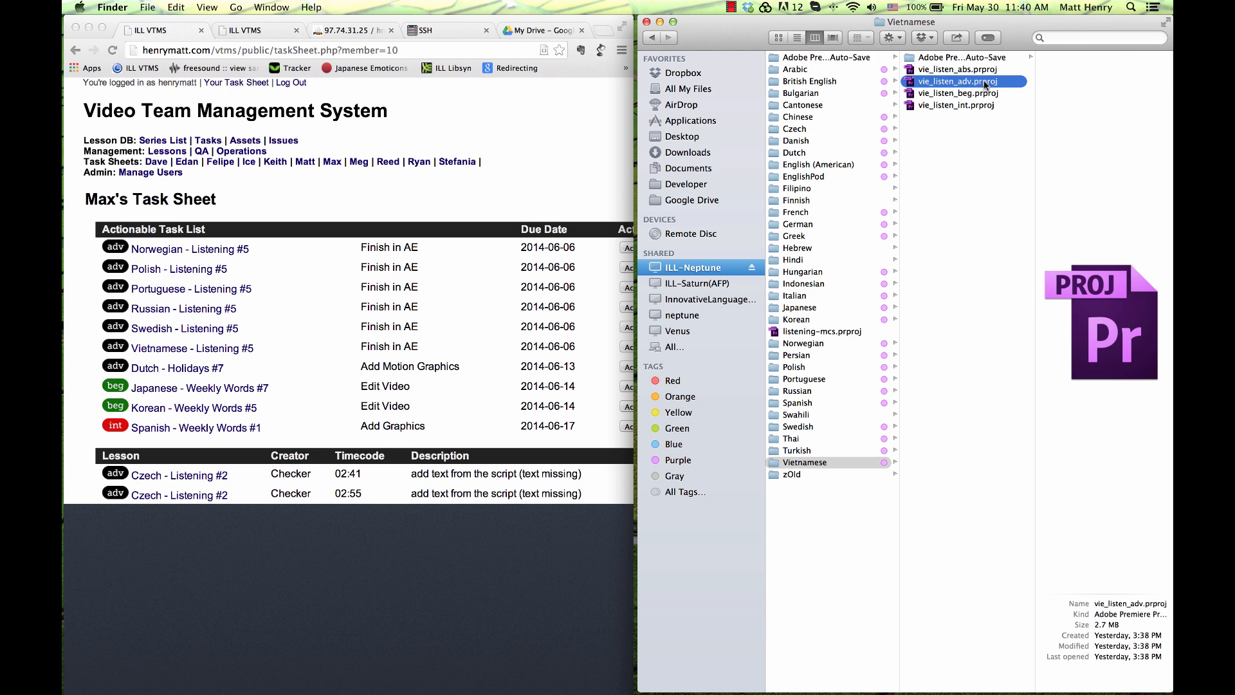
pyautogui.doubleClick(986, 82)
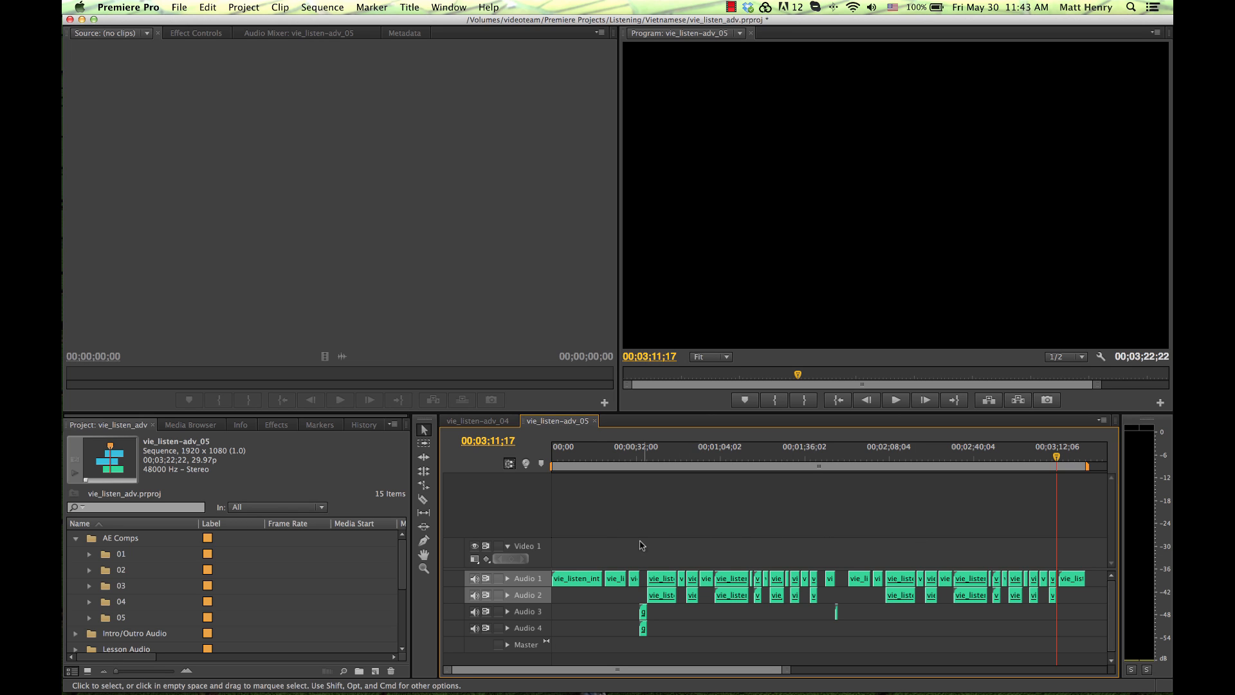
# Step: Switch to After Effects and open listen-adv_05.aep from the Listening project's Lesson Graphics folder, accepting that the file is locked
pyautogui.moveTo(650, 692)
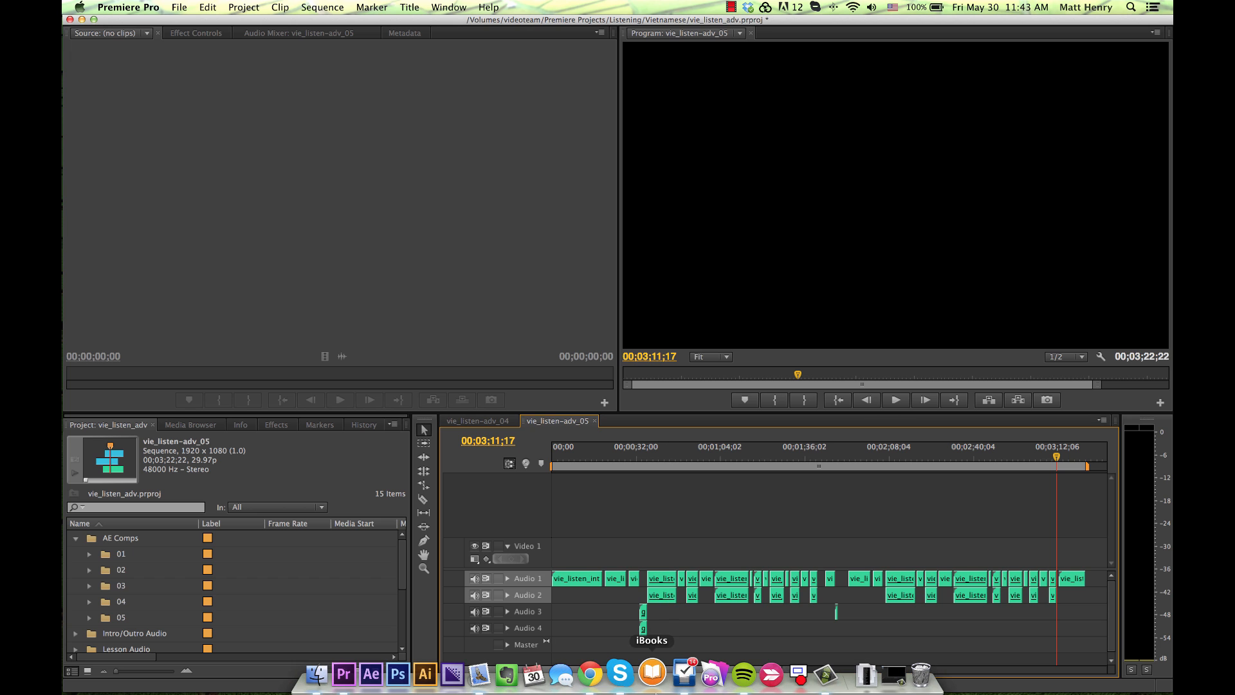
pyautogui.click(374, 682)
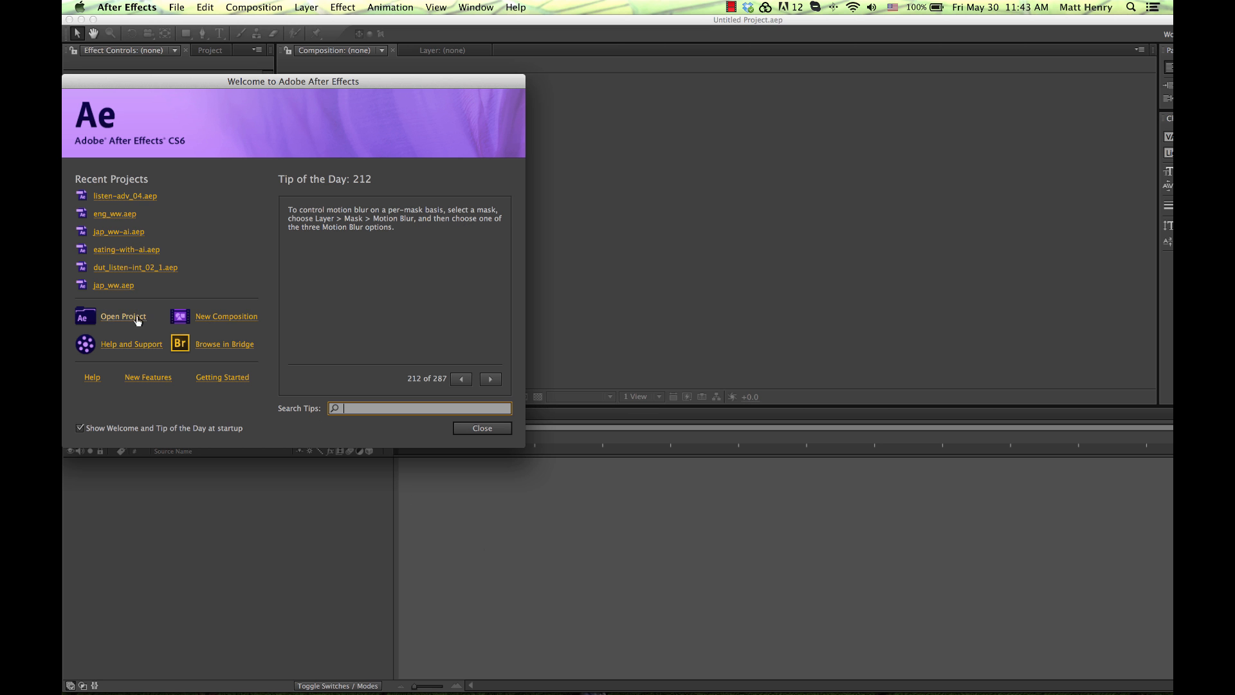
pyautogui.click(124, 320)
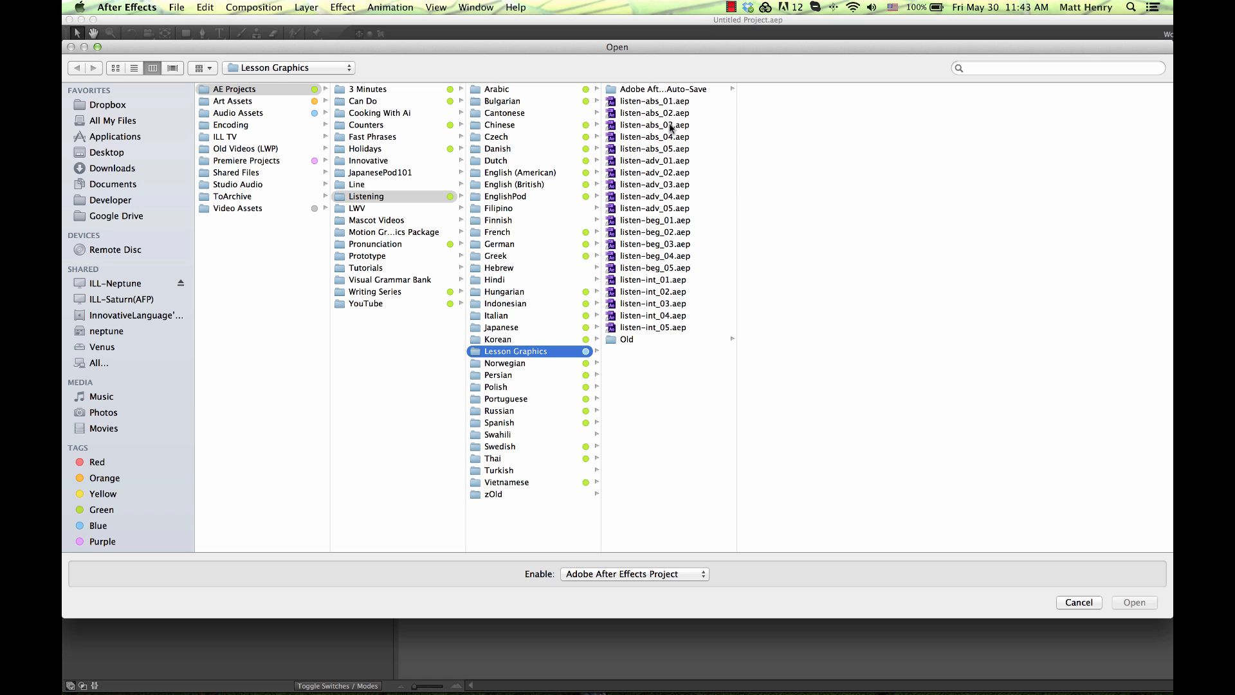
pyautogui.click(667, 210)
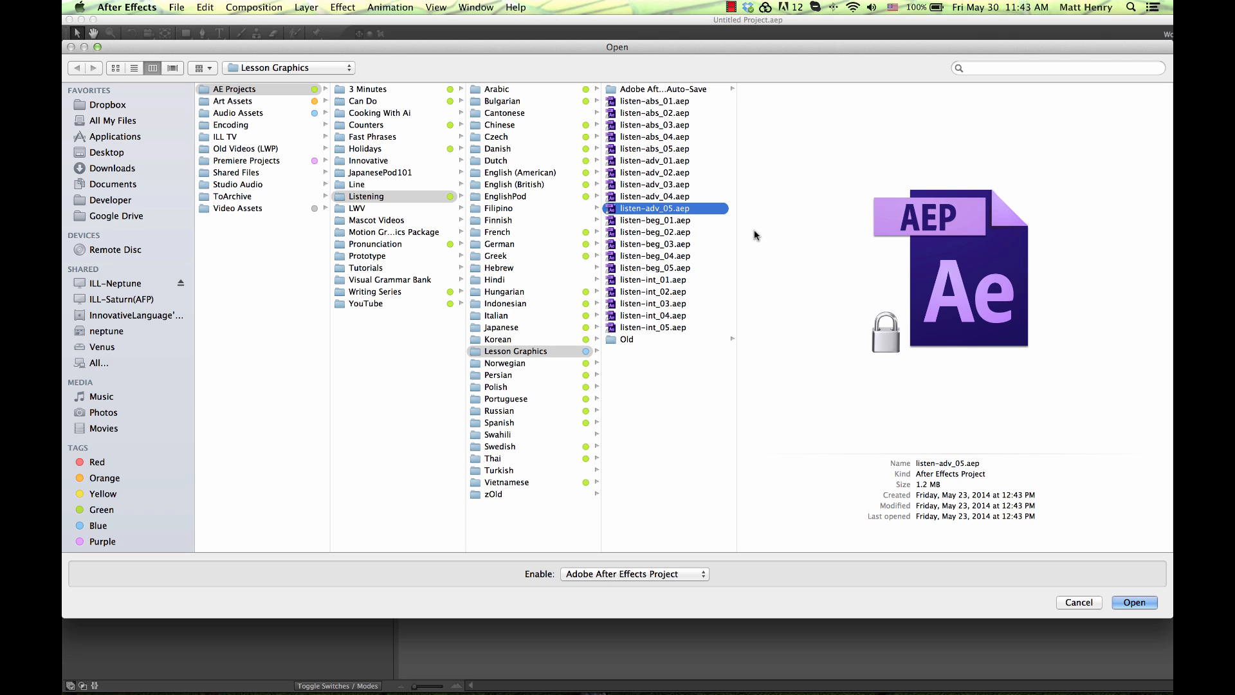
pyautogui.click(1143, 604)
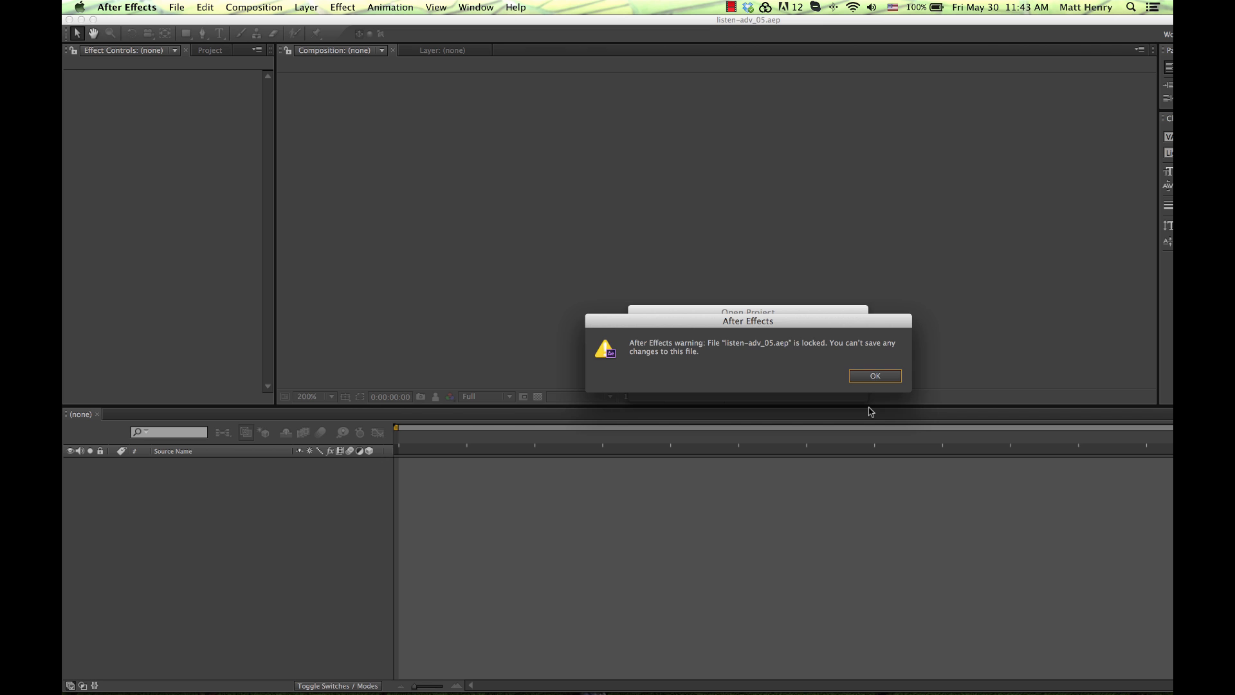
pyautogui.click(875, 377)
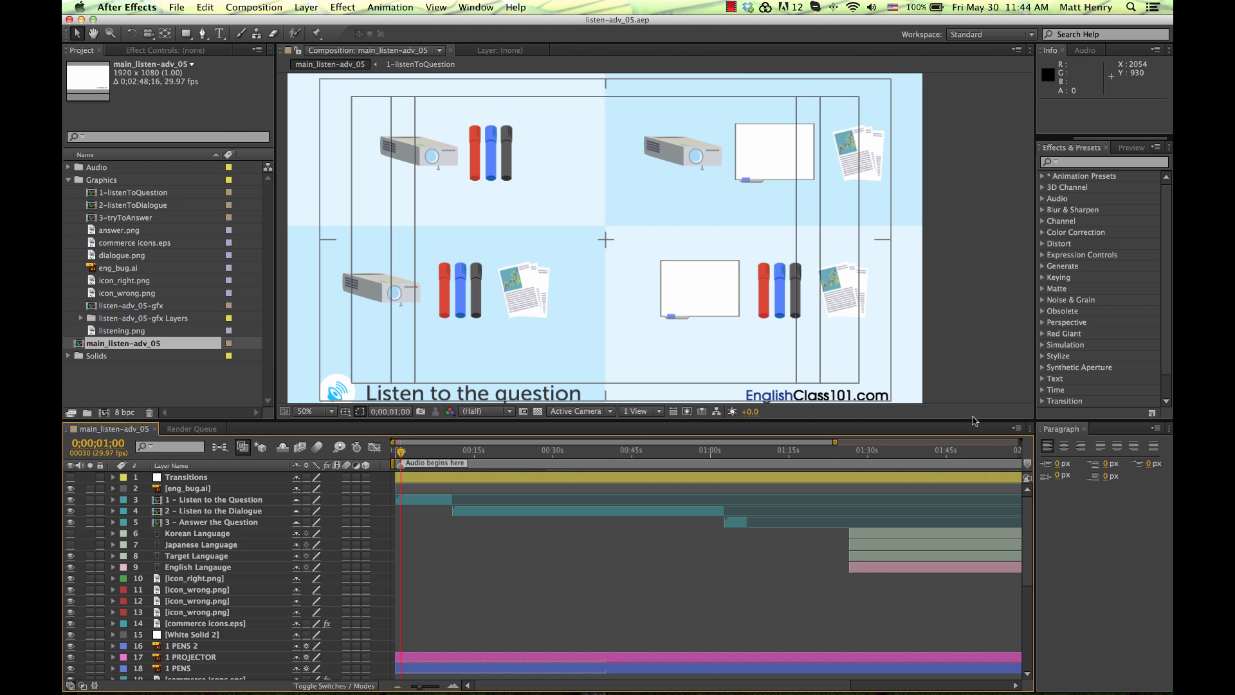
# Step: Enlarge the composition viewer and fit the whole main_listen-adv_05 duration in the timeline to look over its layers
pyautogui.moveTo(962, 444); pyautogui.dragTo(960, 461)
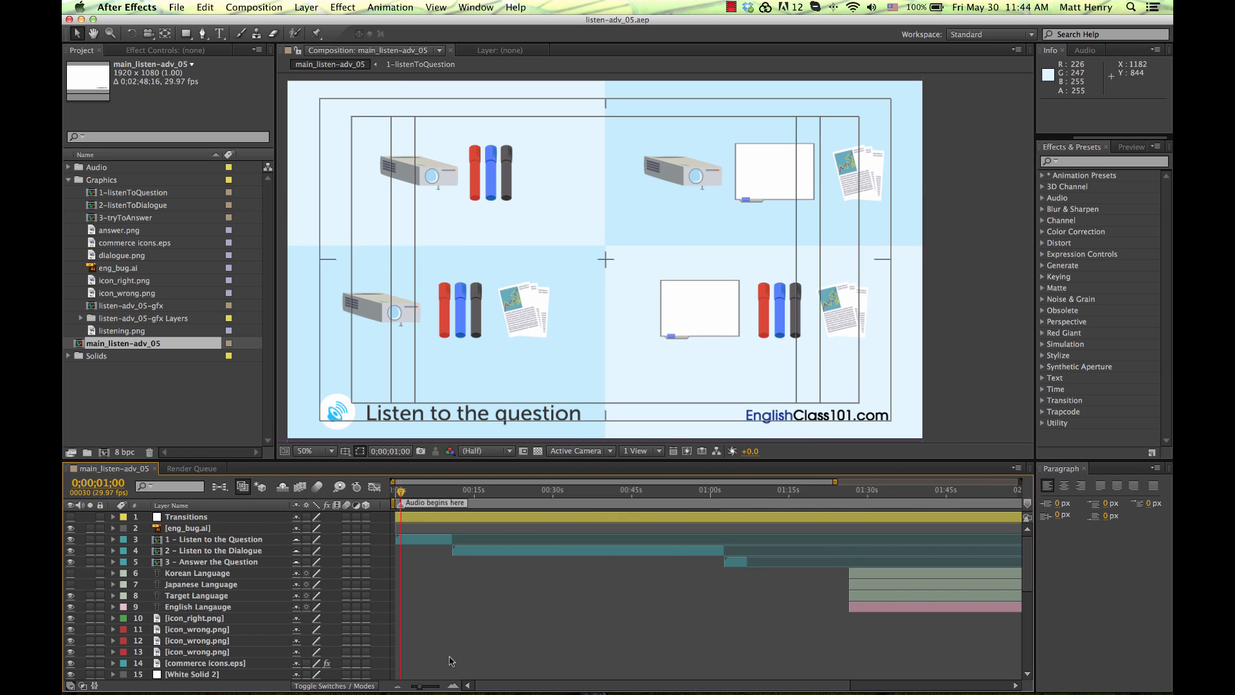
pyautogui.moveTo(424, 687); pyautogui.dragTo(399, 686)
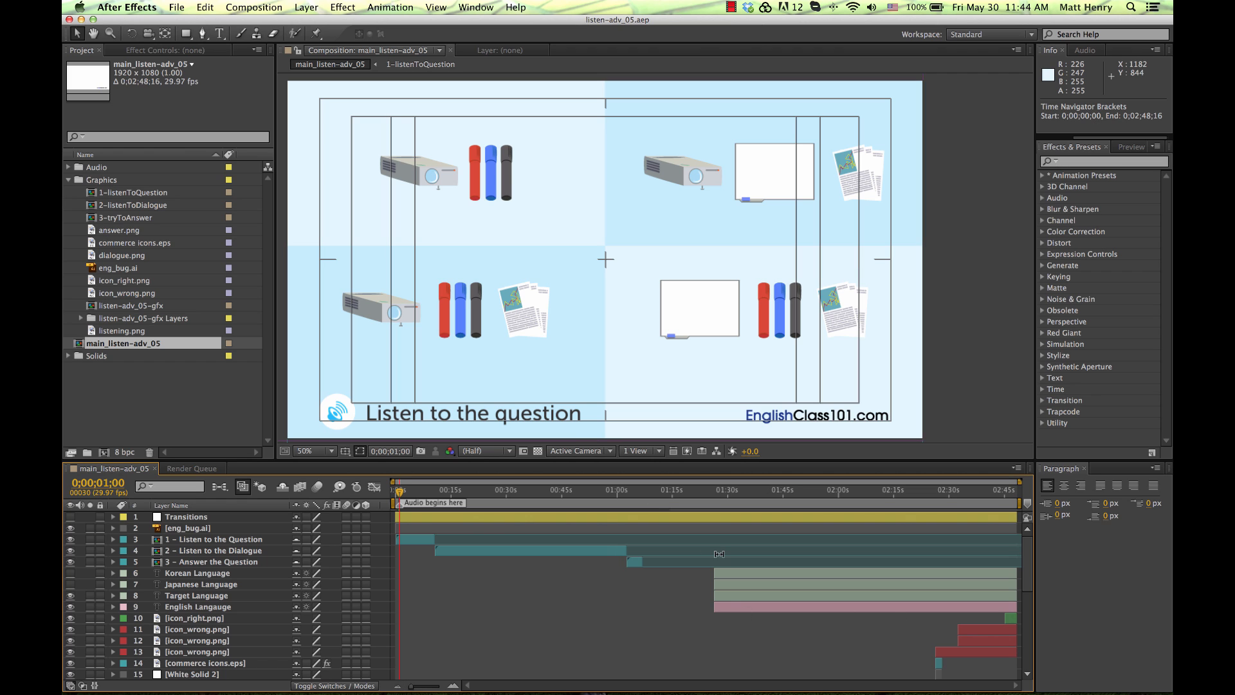
pyautogui.scroll(-2, 742, 569)
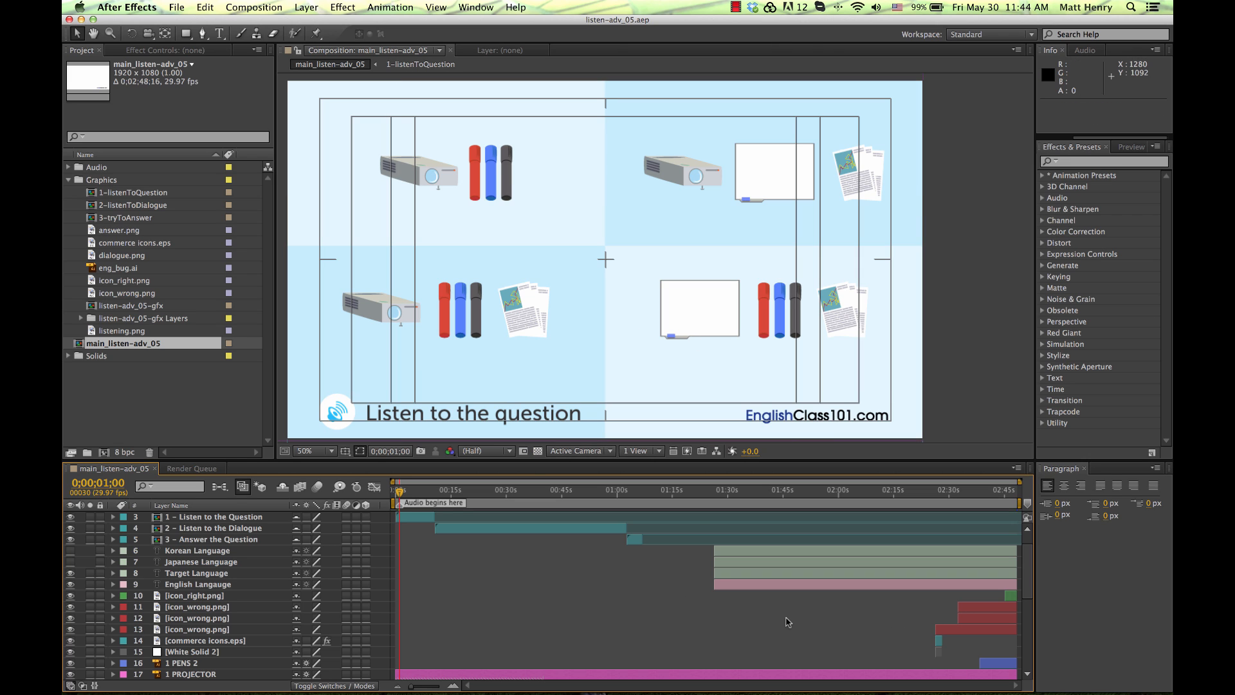
pyautogui.scroll(-6, 500, 628)
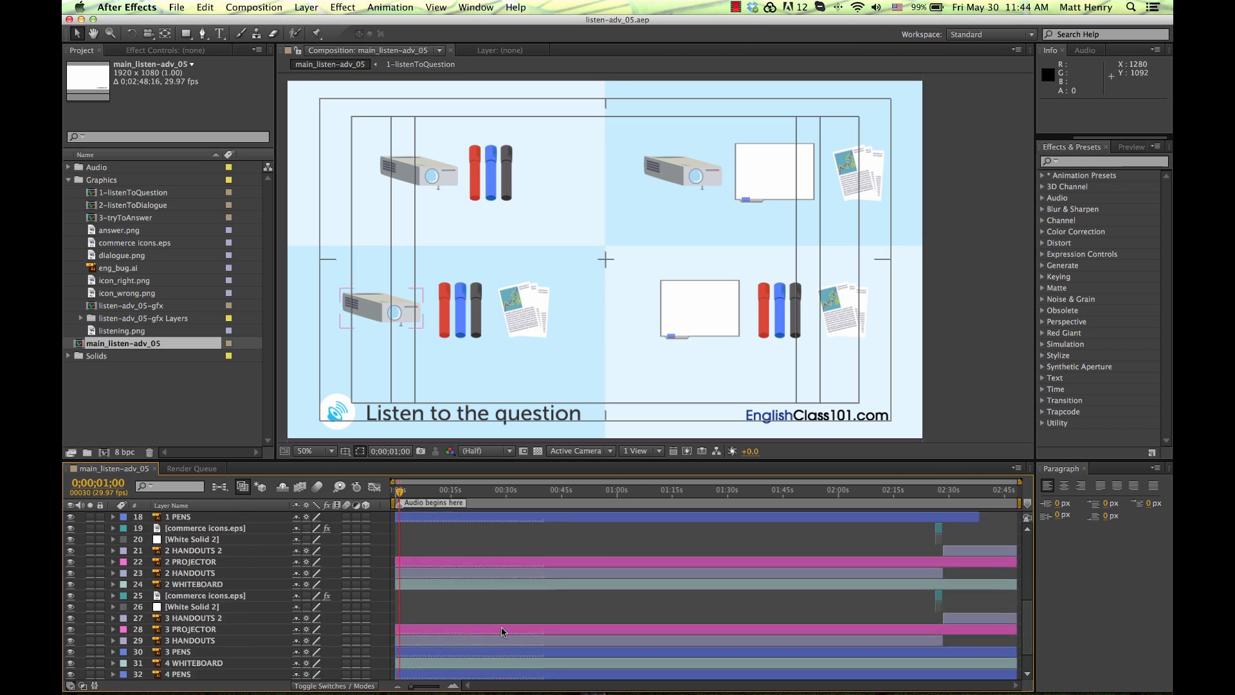
pyautogui.scroll(7, 502, 632)
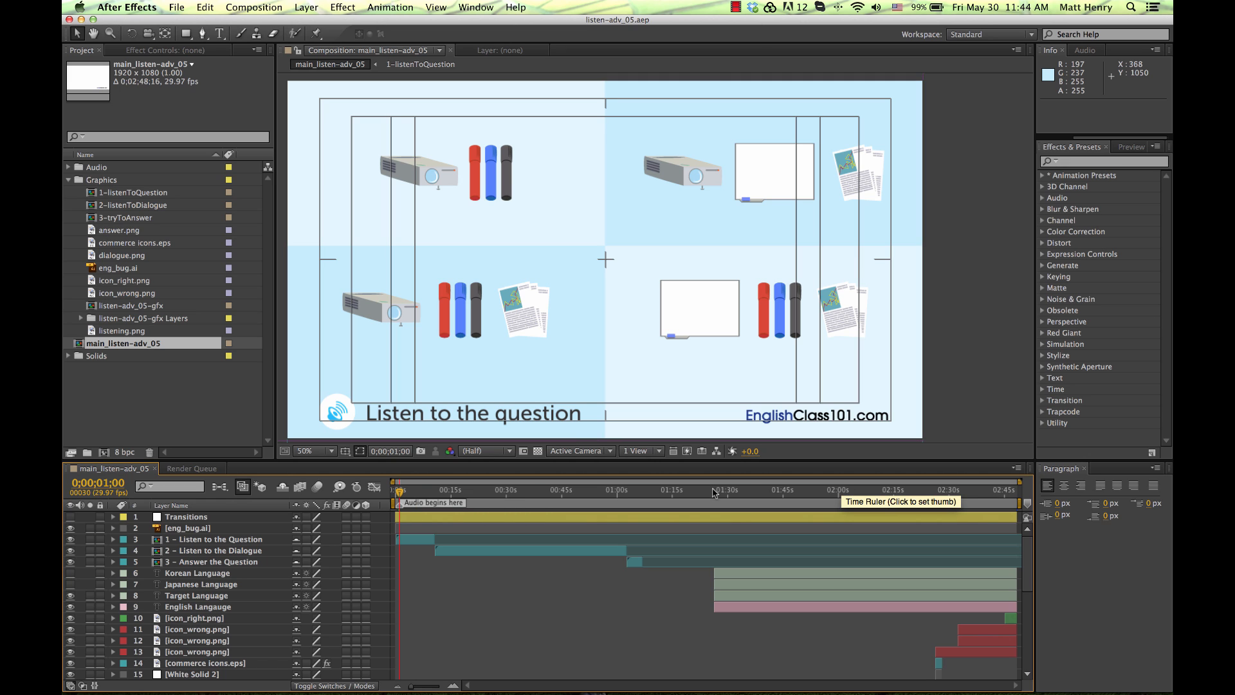
# Step: Examine the three instruction layers, Listen to the Question, Listen to the Dialogue and Answer the Question, with the playhead at 0;01;04;01
pyautogui.moveTo(611, 497)
pyautogui.mouseDown()
pyautogui.moveTo(420, 499)
pyautogui.moveTo(632, 505)
pyautogui.mouseUp()
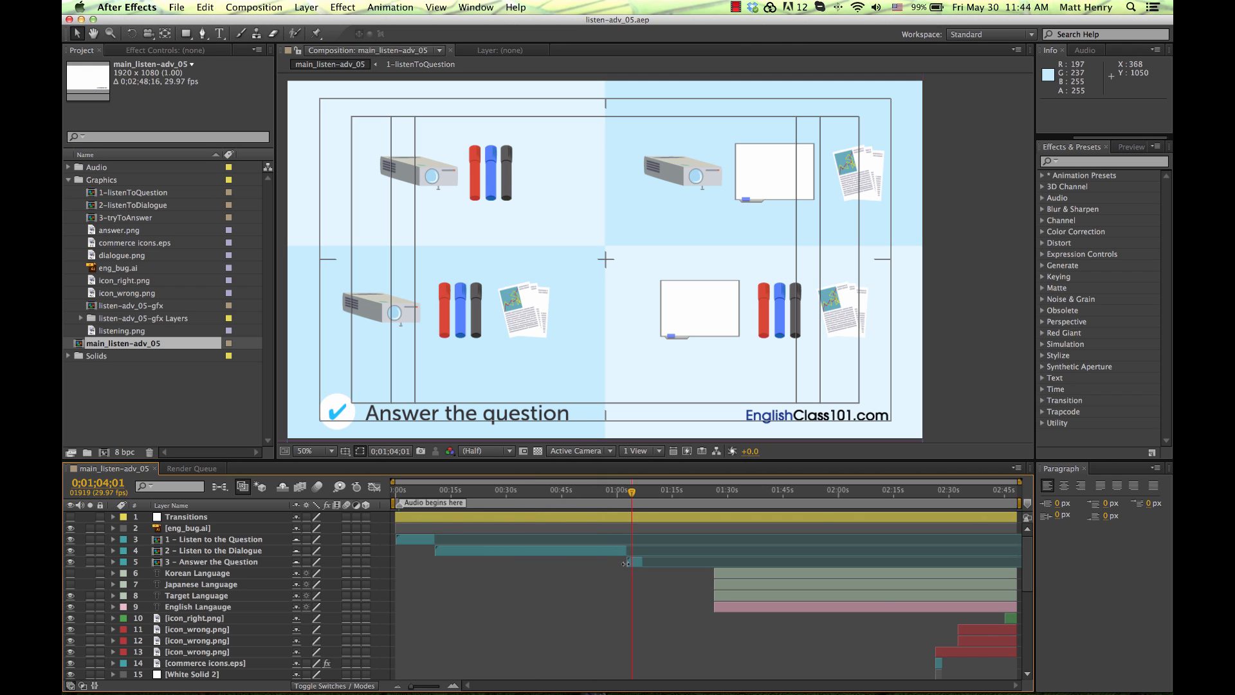
pyautogui.click(635, 562)
pyautogui.click(594, 552)
pyautogui.click(423, 549)
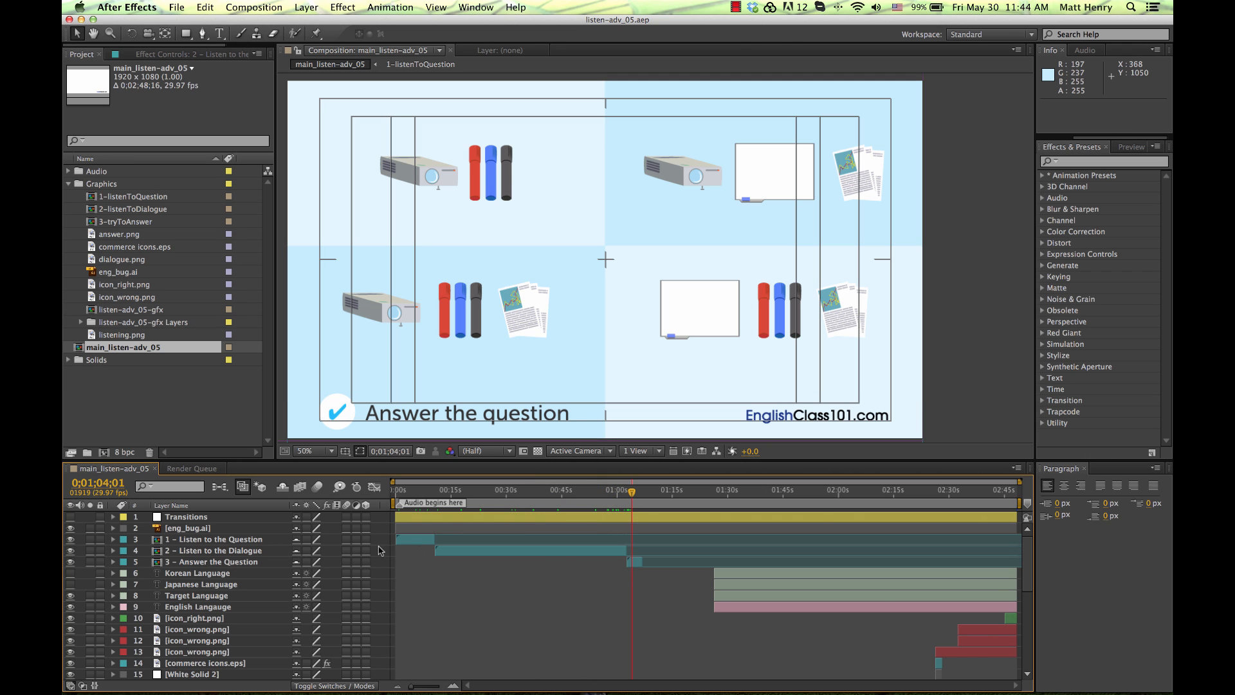
pyautogui.click(257, 542)
pyautogui.click(258, 551)
pyautogui.click(257, 562)
pyautogui.click(749, 522)
# Step: Examine the answer icons and the language text layers with the playhead at 0;02;46;17
pyautogui.moveTo(701, 493); pyautogui.dragTo(1011, 515)
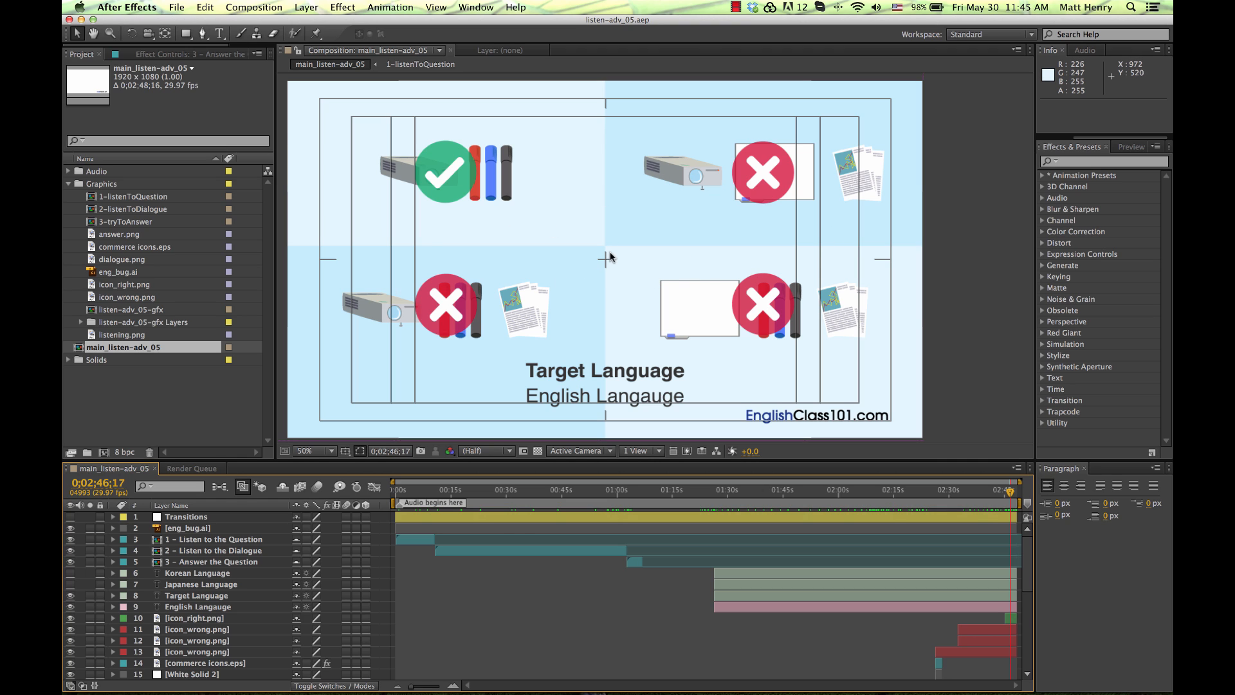
pyautogui.click(733, 581)
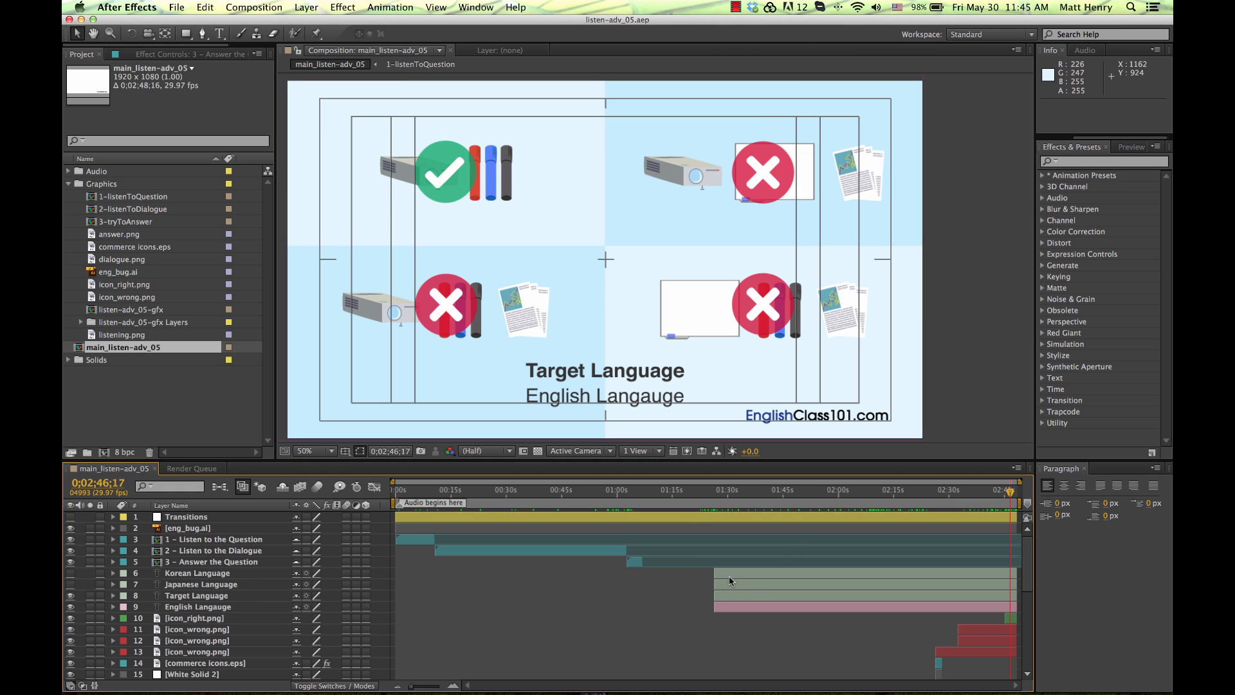
pyautogui.scroll(-5, 724, 645)
pyautogui.scroll(5, 723, 645)
pyautogui.click(673, 619)
pyautogui.click(671, 619)
# Step: Preview the wrong-answer animations at 0;02;28;19 and from 0;02;32;02, and check the pens animation that follows
pyautogui.moveTo(756, 493); pyautogui.dragTo(944, 495)
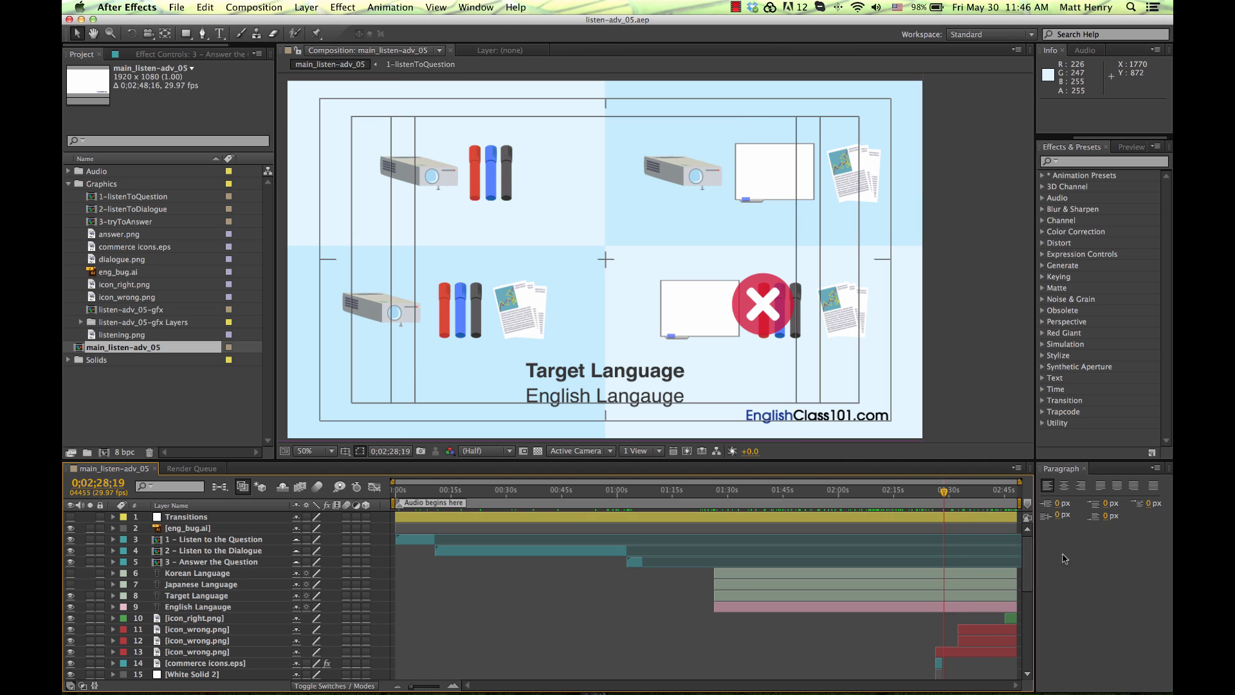
pyautogui.click(956, 497)
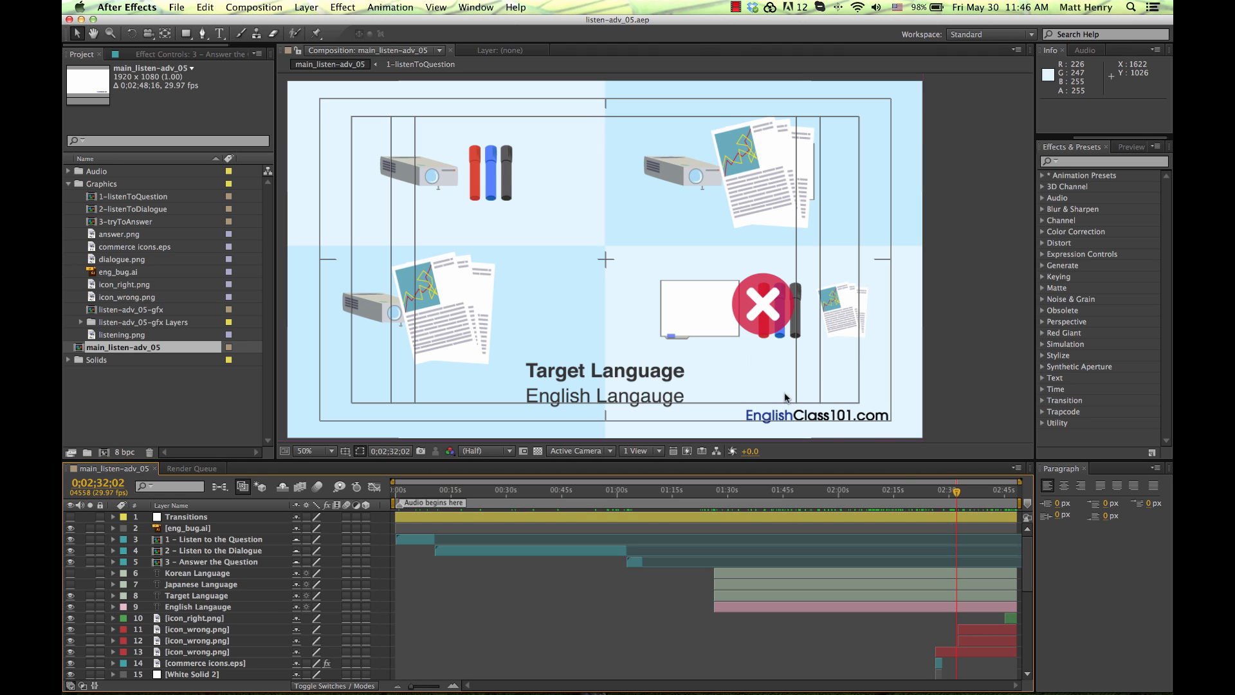
pyautogui.press('space')
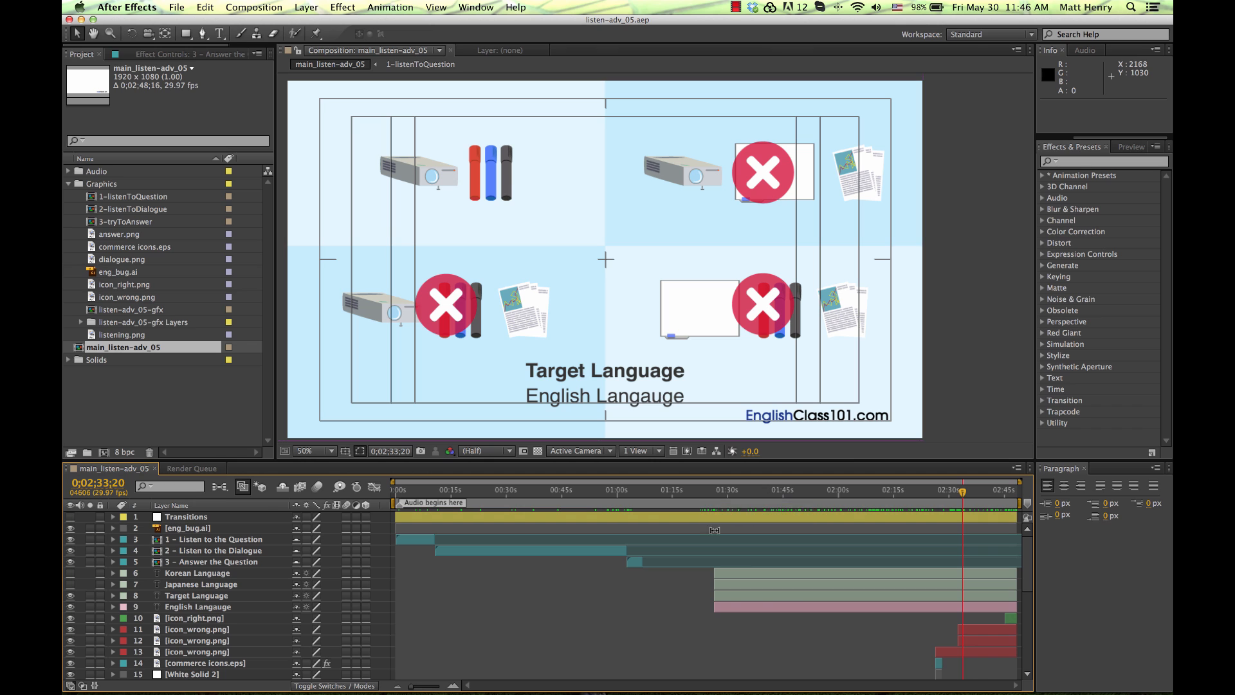
pyautogui.scroll(-3, 713, 530)
pyautogui.click(964, 498)
pyautogui.moveTo(963, 501)
pyautogui.mouseDown()
pyautogui.moveTo(991, 499)
pyautogui.moveTo(892, 501)
pyautogui.moveTo(969, 493)
pyautogui.mouseUp()
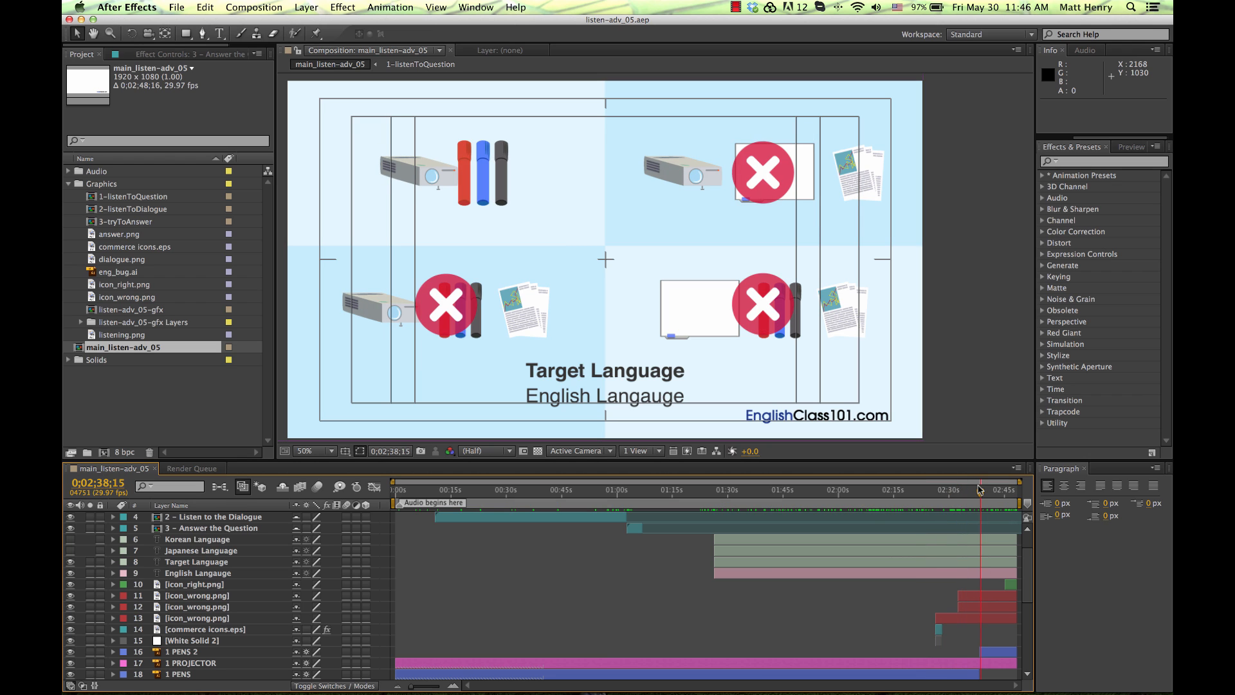
pyautogui.scroll(3, 659, 557)
# Step: Collapse the Graphics folder and import vie_listen_template.aep from the Vietnamese listening project folder
pyautogui.click(132, 383)
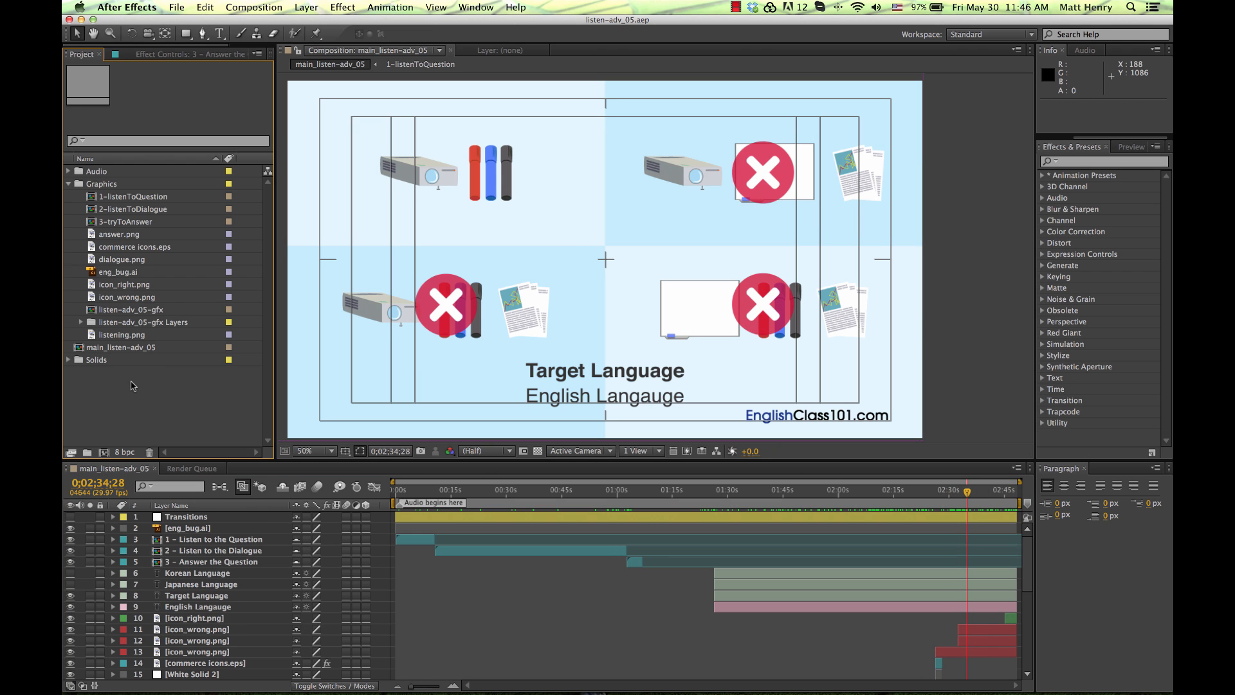
pyautogui.click(68, 184)
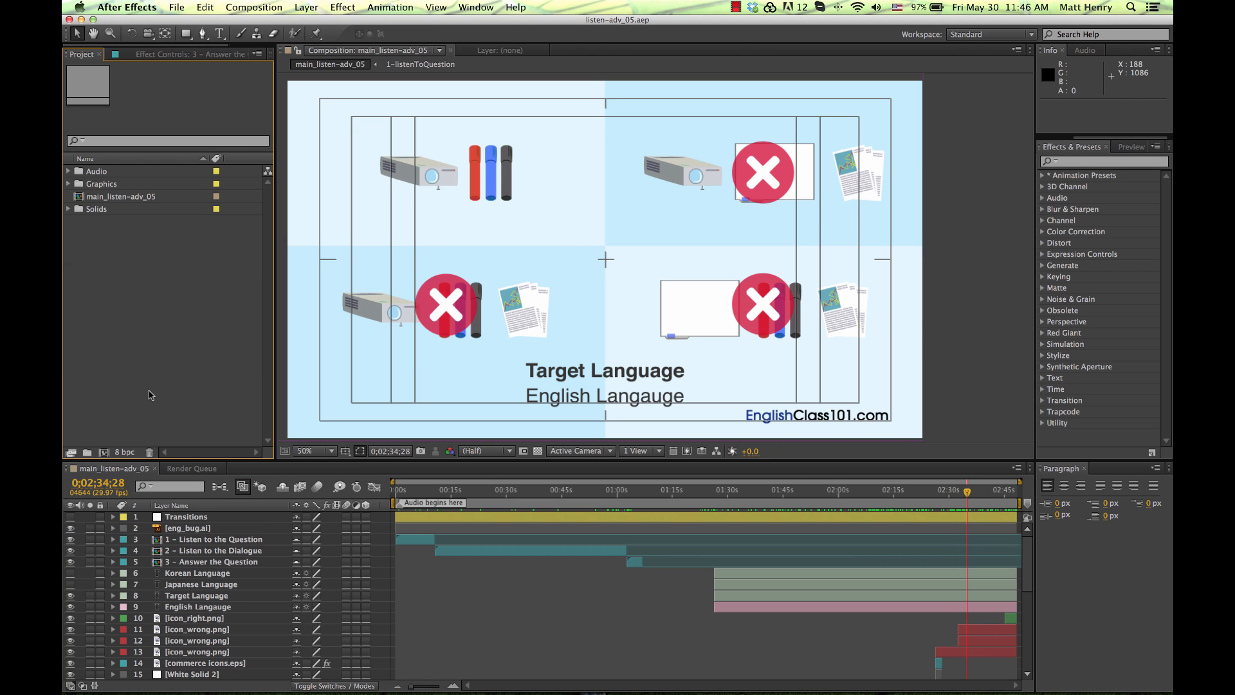
pyautogui.doubleClick(170, 311)
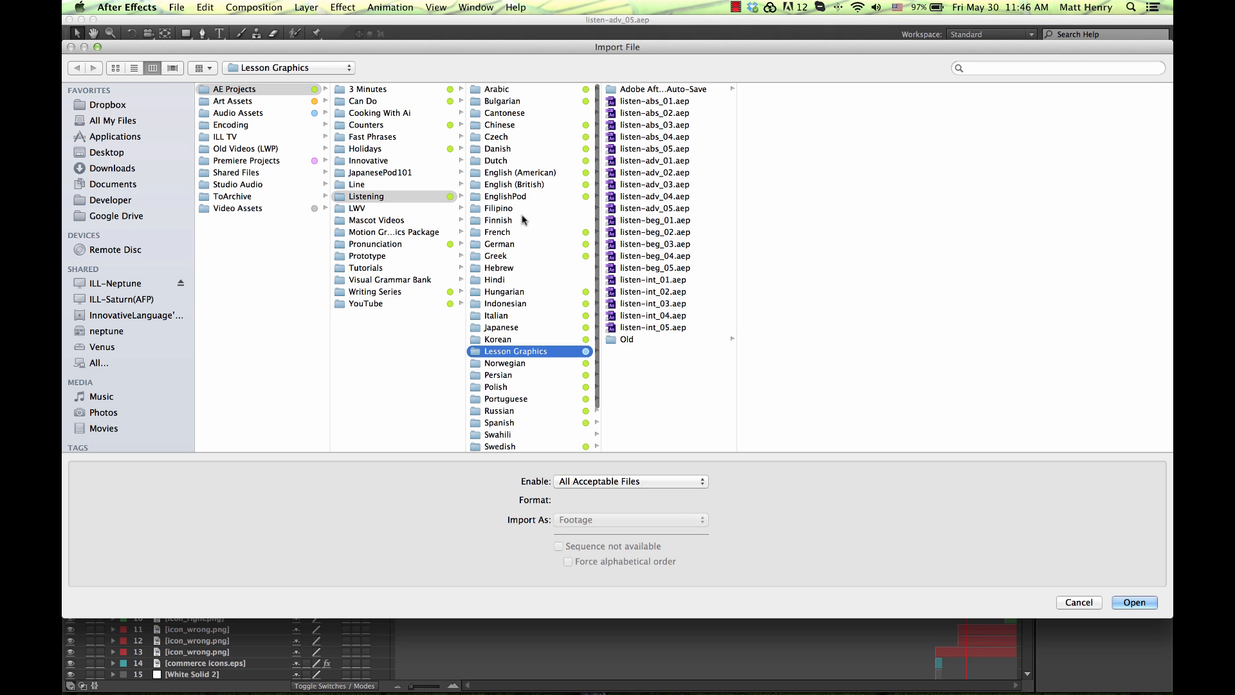
pyautogui.scroll(-3, 535, 365)
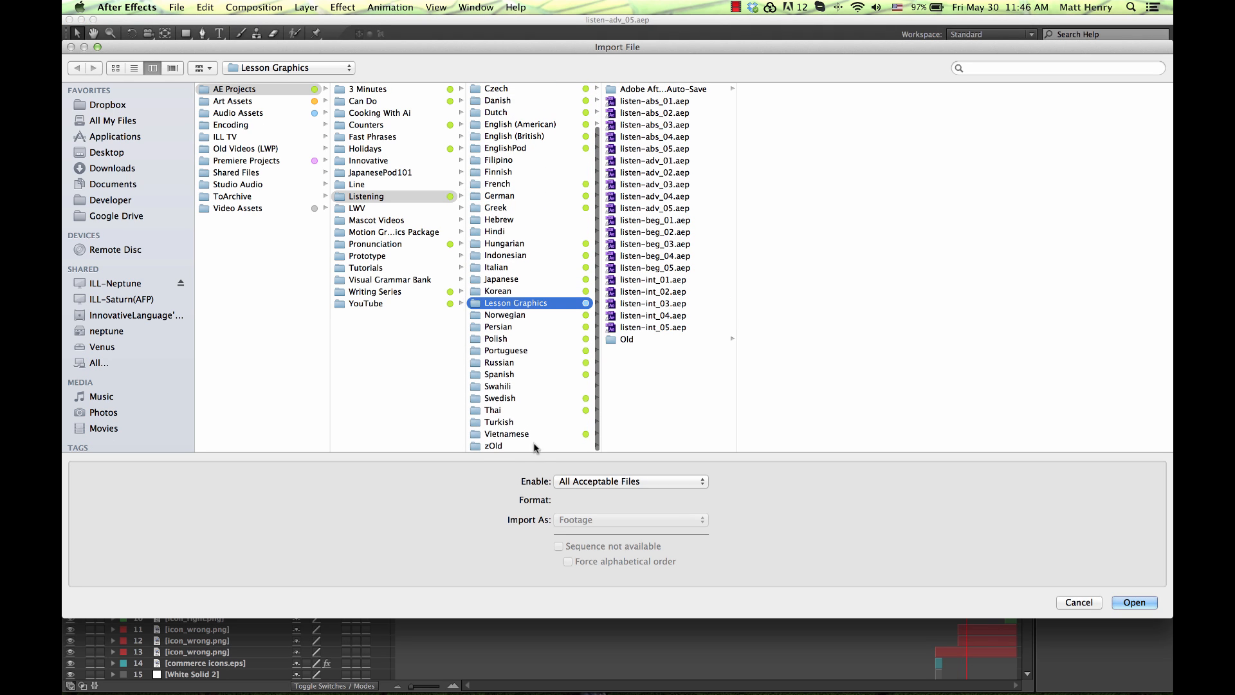
pyautogui.click(523, 436)
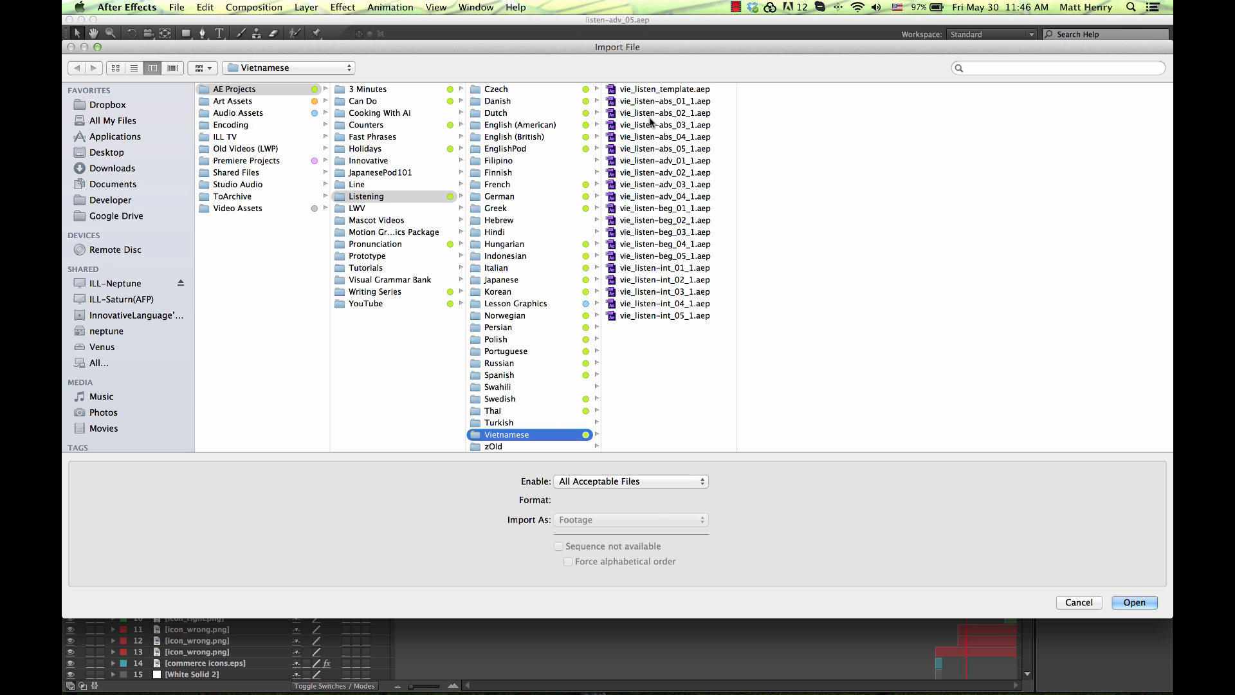
pyautogui.click(692, 90)
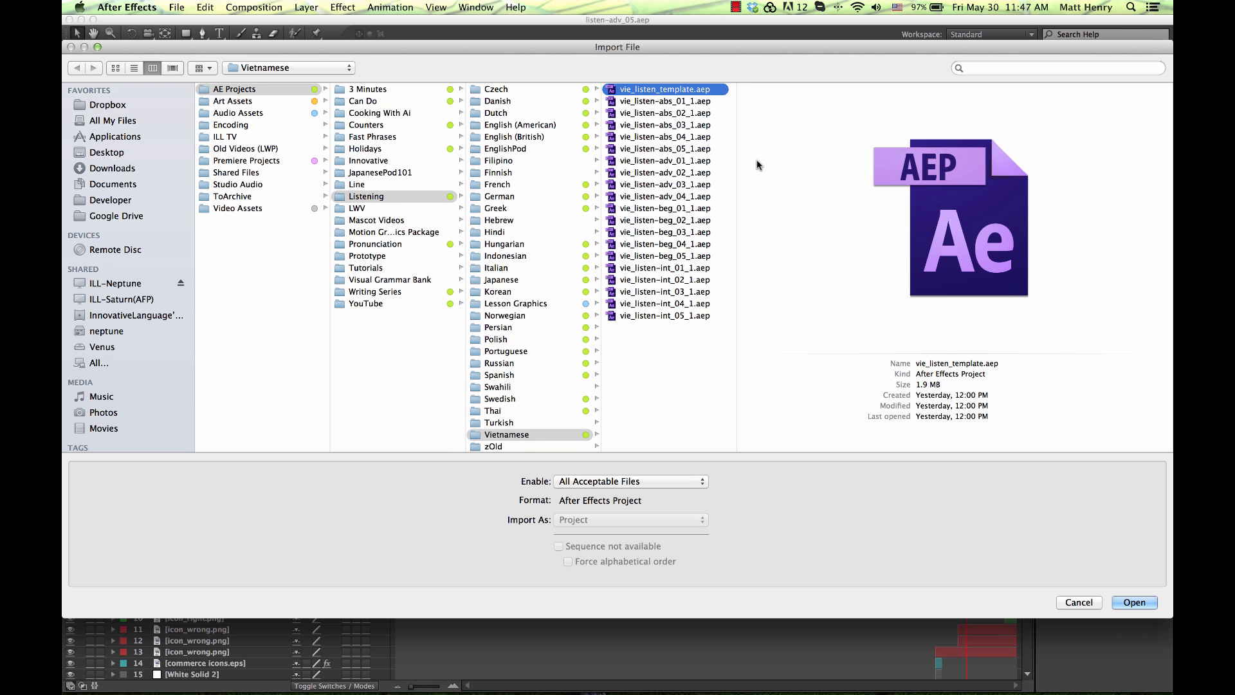
pyautogui.click(1135, 602)
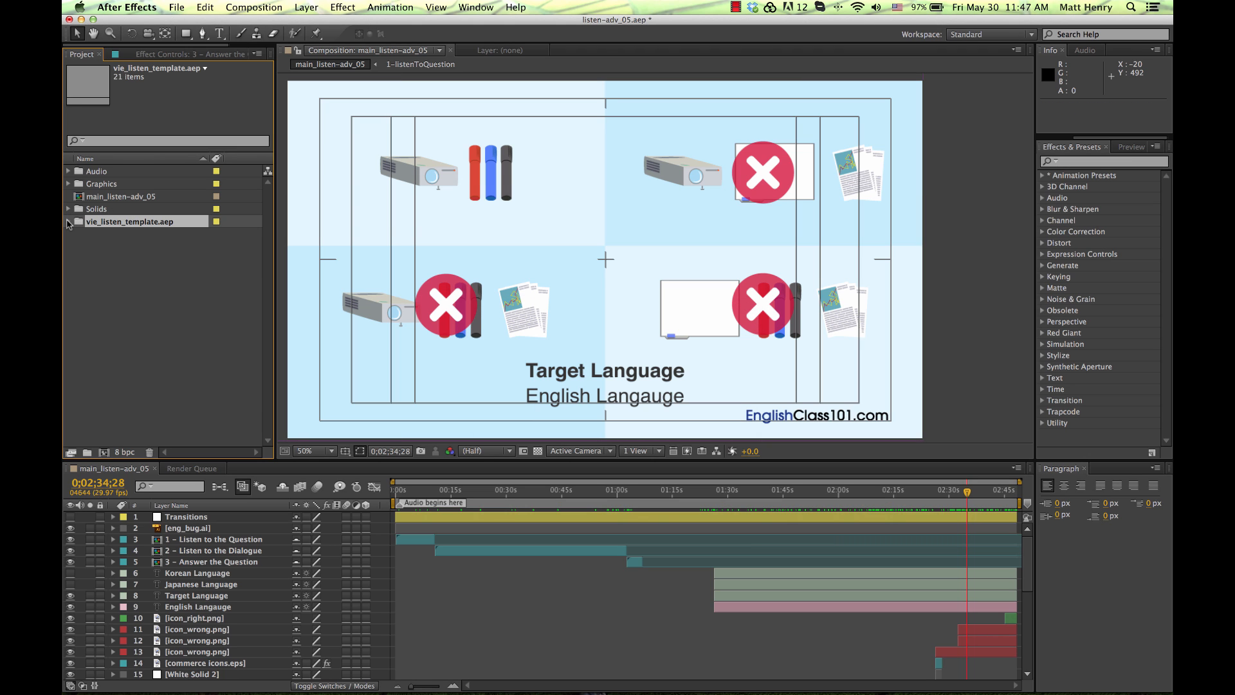
# Step: Expand the imported vie_listen_template.aep folder and check its vie_listen_intro and vie_listen_intro-short compositions
pyautogui.click(69, 222)
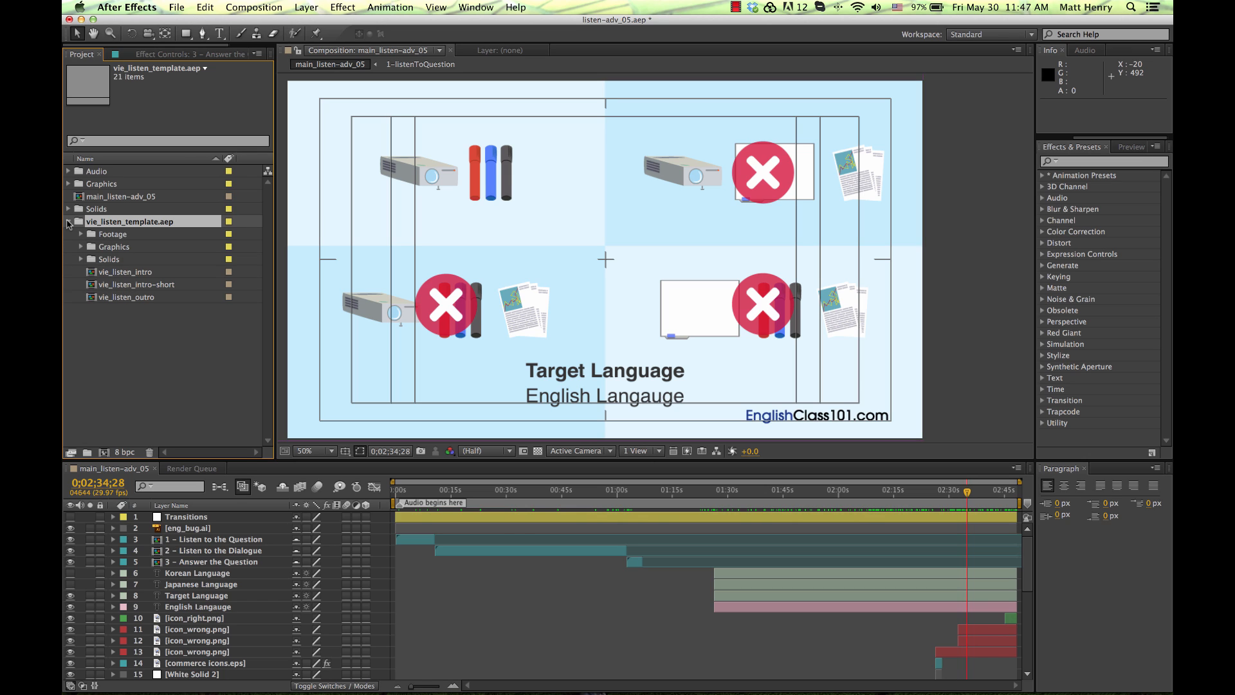
pyautogui.click(149, 305)
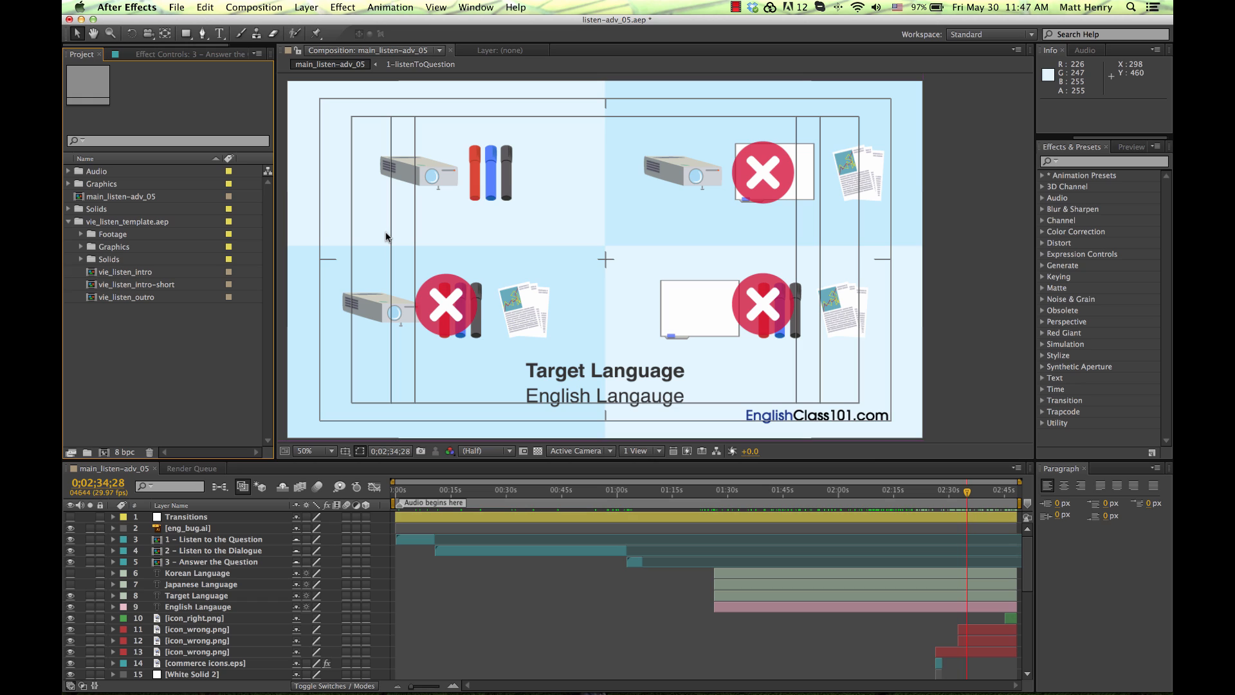
pyautogui.click(142, 277)
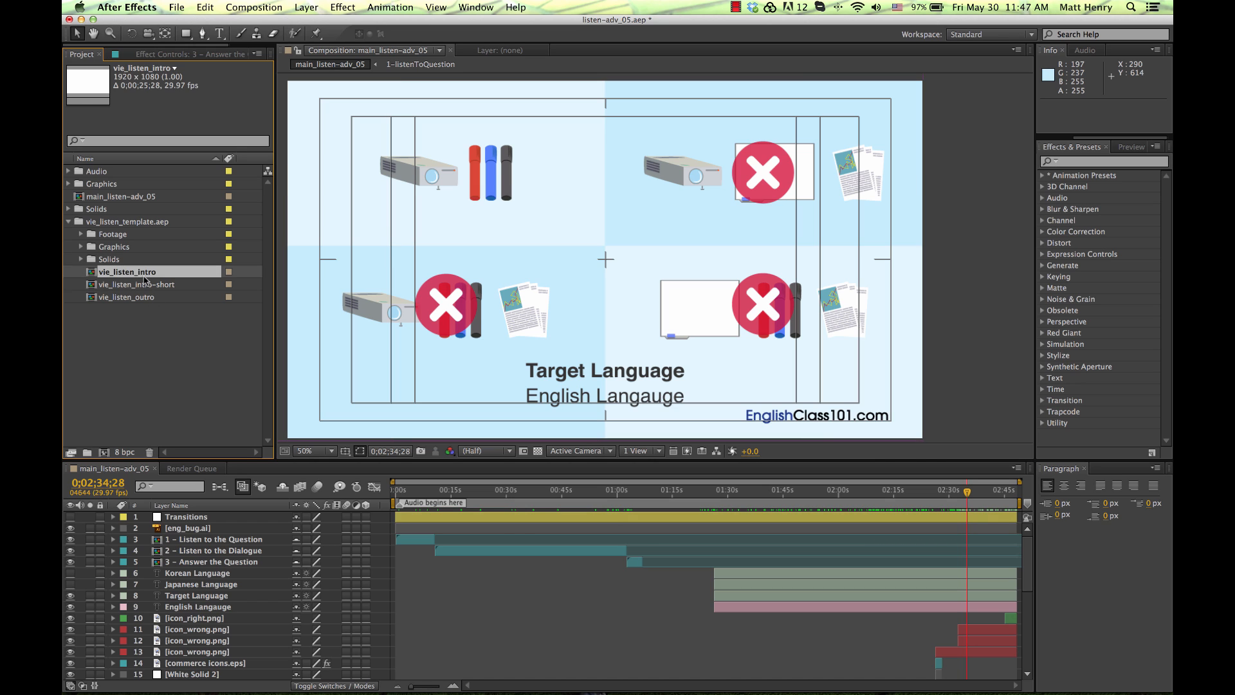
pyautogui.click(159, 323)
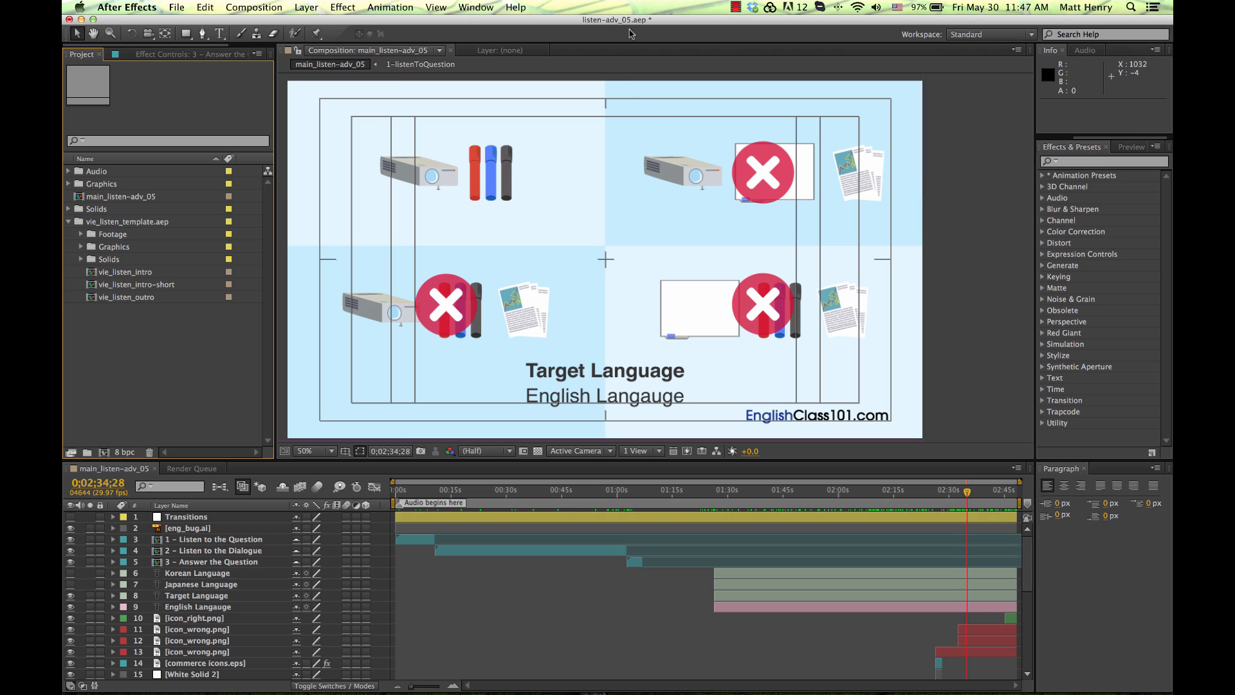
pyautogui.click(137, 273)
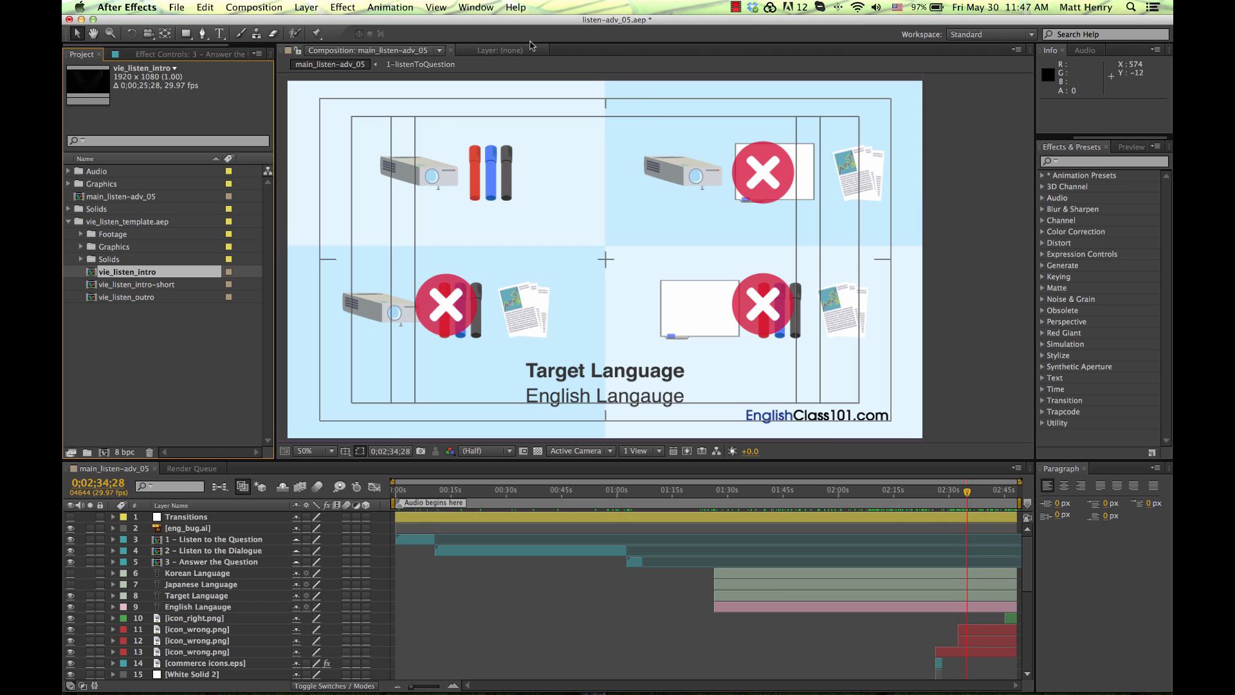
pyautogui.click(158, 285)
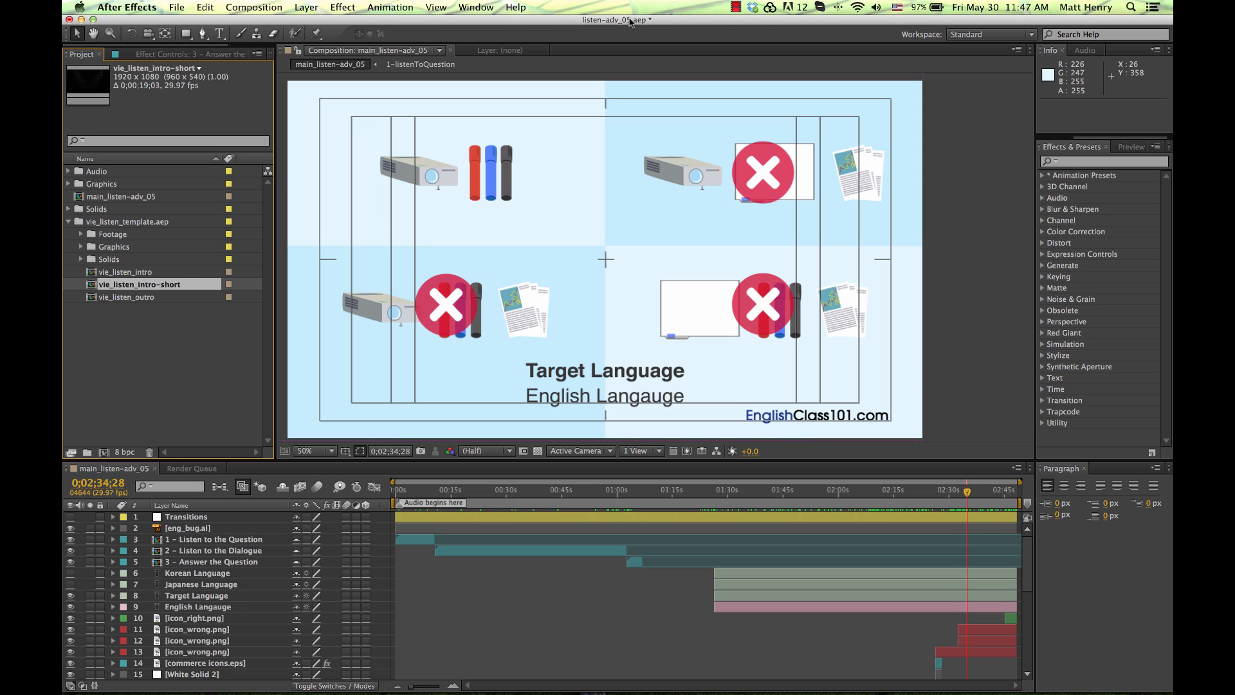
pyautogui.click(169, 351)
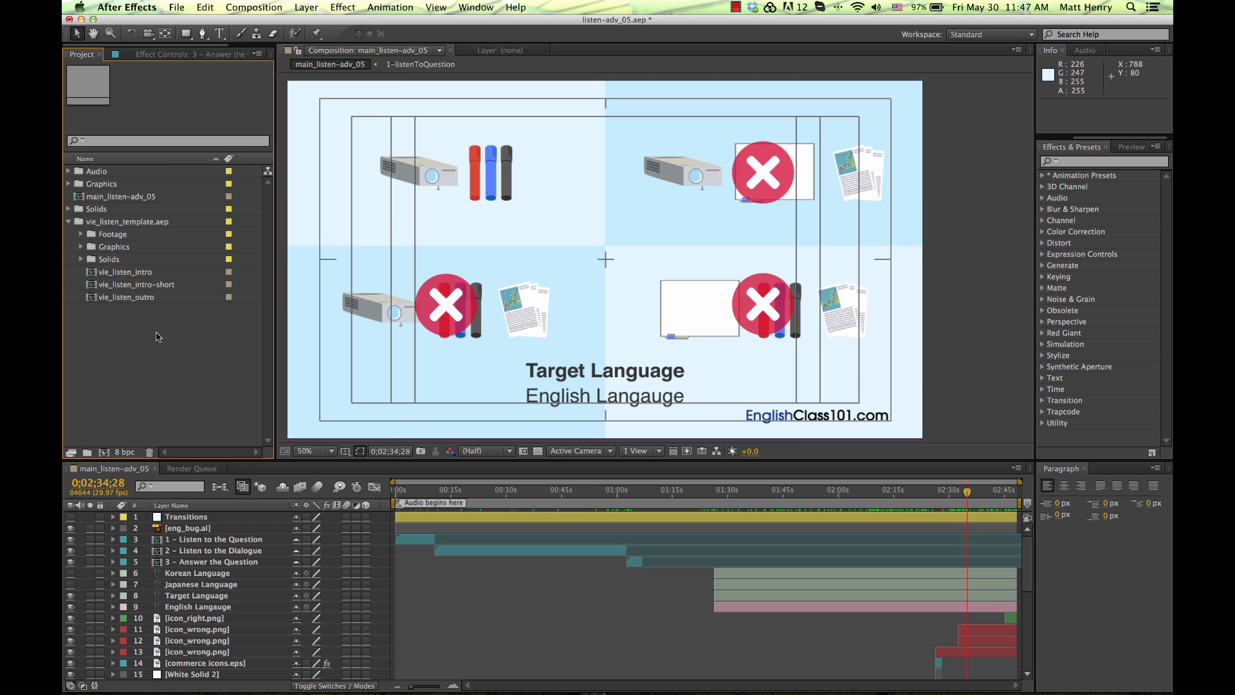
# Step: Move the vie_listen_intro-short and vie_listen_outro compositions out of the template folder to the project root, and collapse that folder
pyautogui.click(145, 272)
pyautogui.click(147, 288)
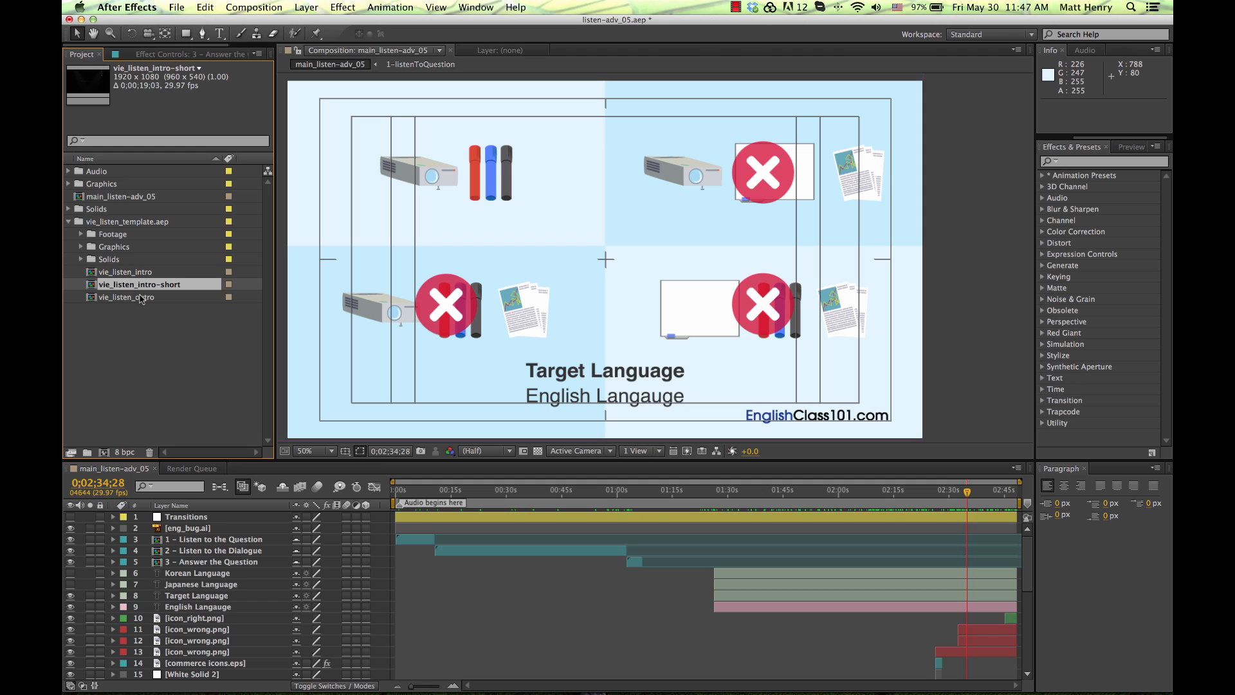
pyautogui.keyDown('shift'); pyautogui.click(141, 298); pyautogui.keyUp('shift')
pyautogui.moveTo(155, 293); pyautogui.dragTo(140, 396)
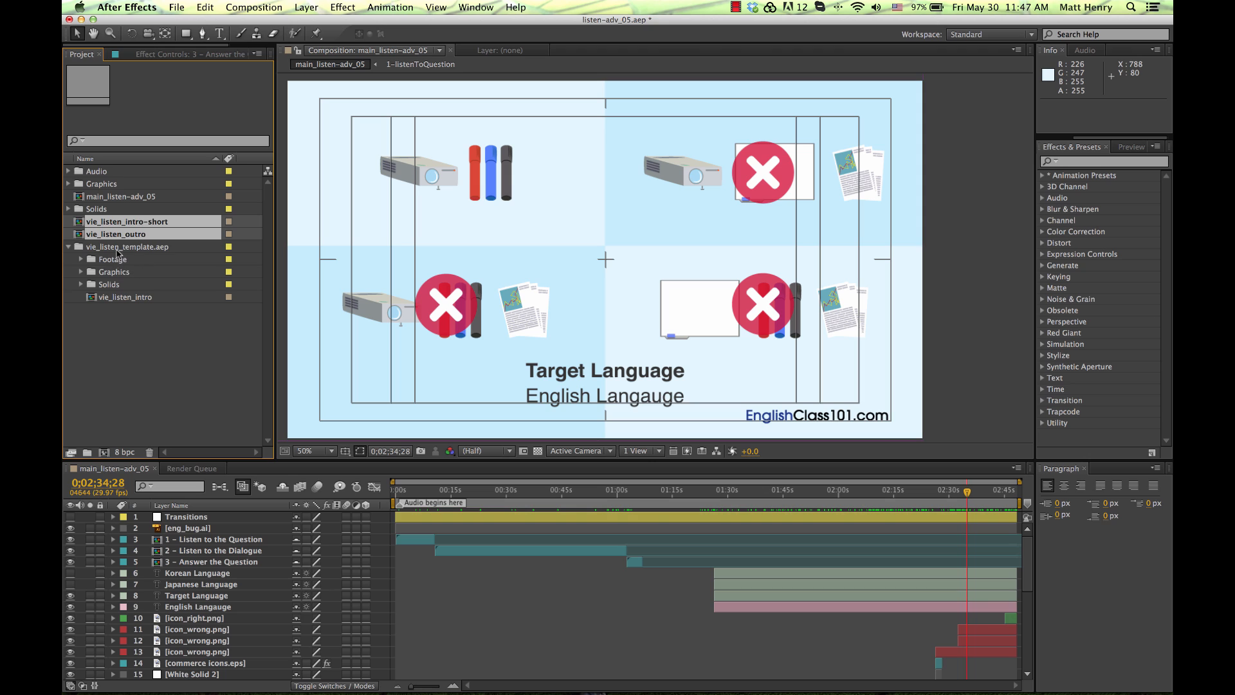
pyautogui.click(117, 253)
pyautogui.click(68, 248)
pyautogui.click(152, 272)
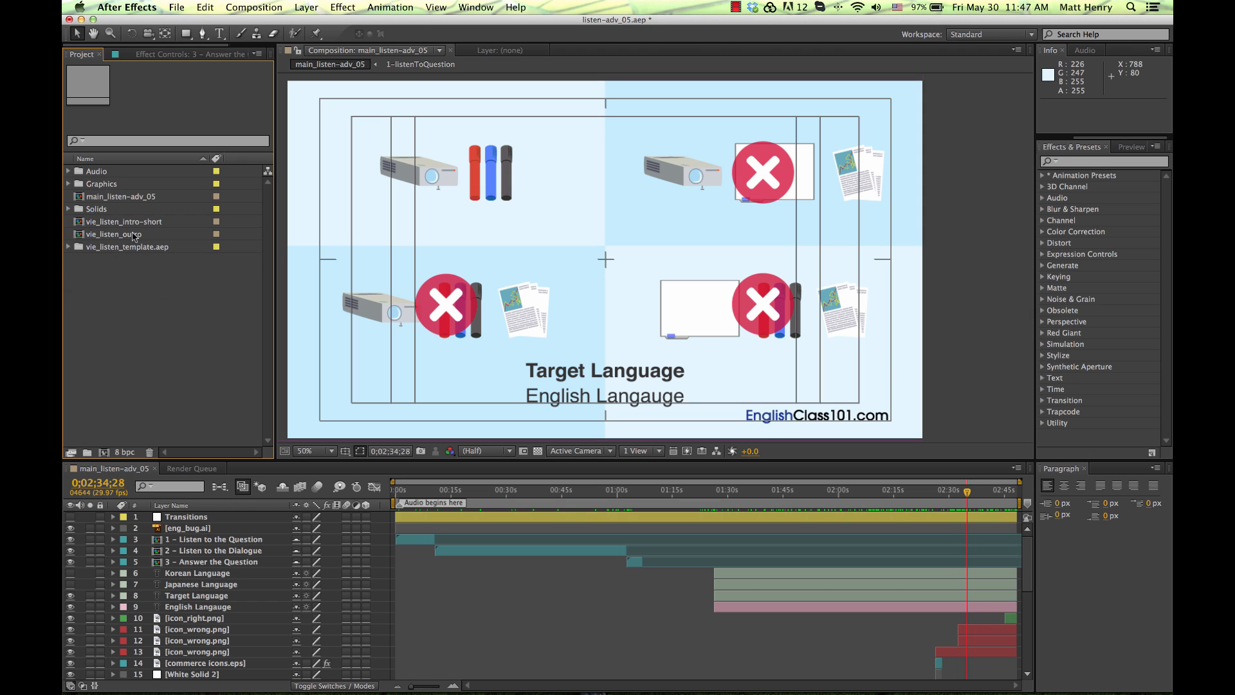
# Step: Rename the main_listen-adv_05 composition as vie_main_listen-adv_05
pyautogui.click(134, 236)
pyautogui.click(147, 223)
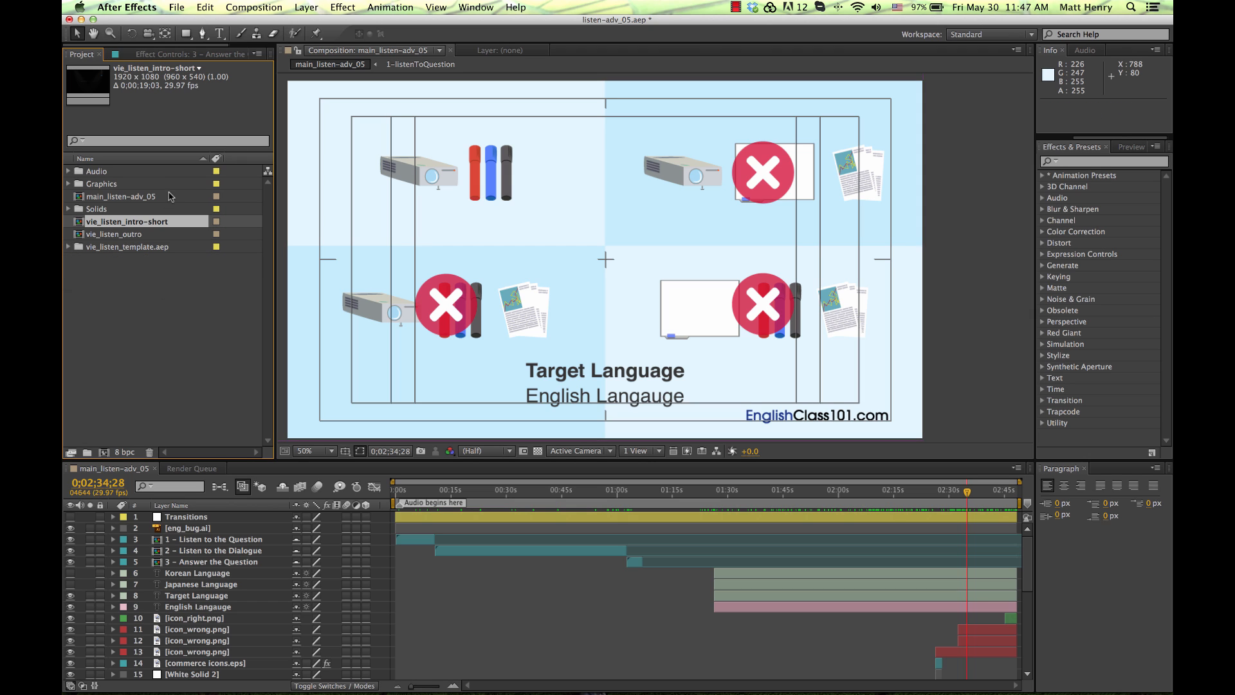
pyautogui.click(167, 197)
pyautogui.press('Return')
pyautogui.press('Left')
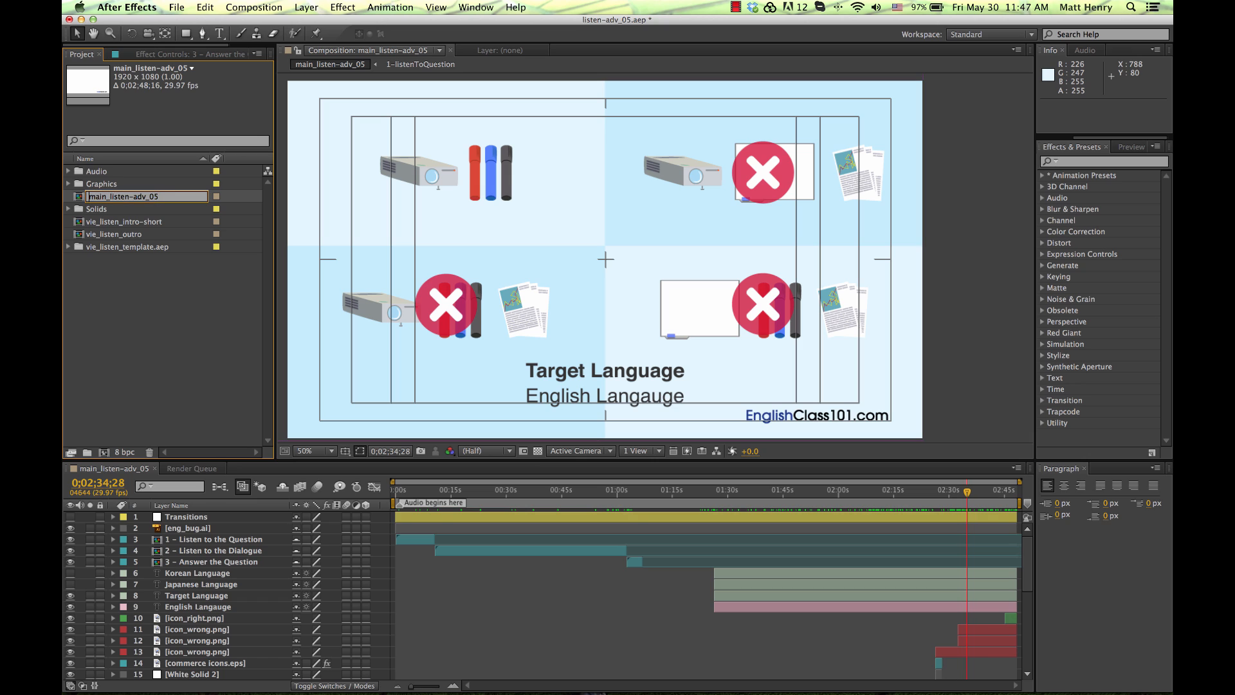
pyautogui.write('vie_')
pyautogui.press('Return')
pyautogui.click(178, 291)
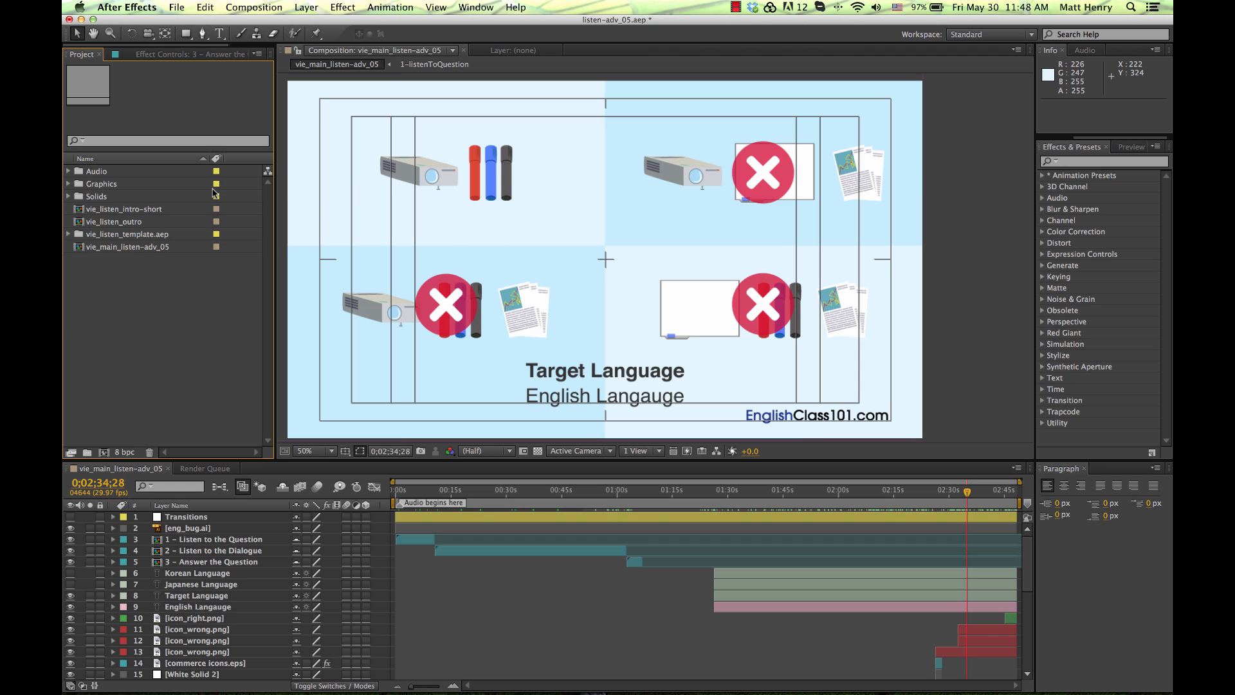
# Step: Save the project in the Vietnamese folder as vie_listen-adv_05_1, reusing the name of the existing vie_listen-adv_04_1 file
pyautogui.press('super+shift+s')
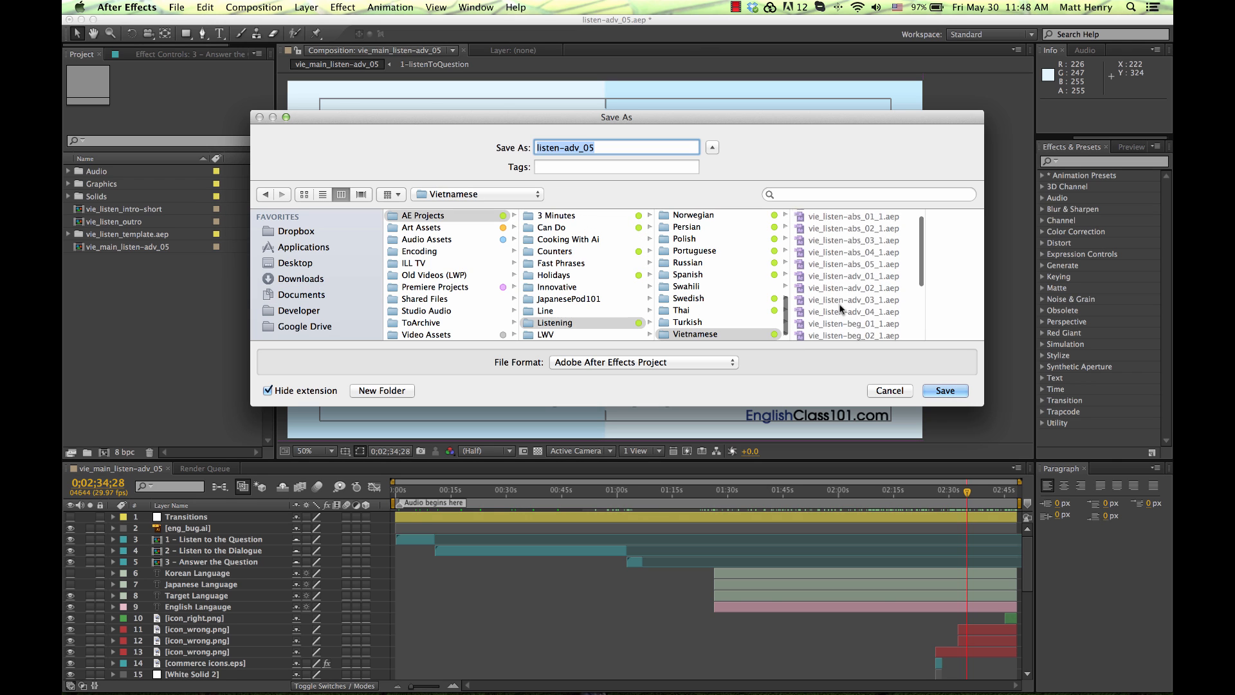
pyautogui.scroll(-3, 839, 308)
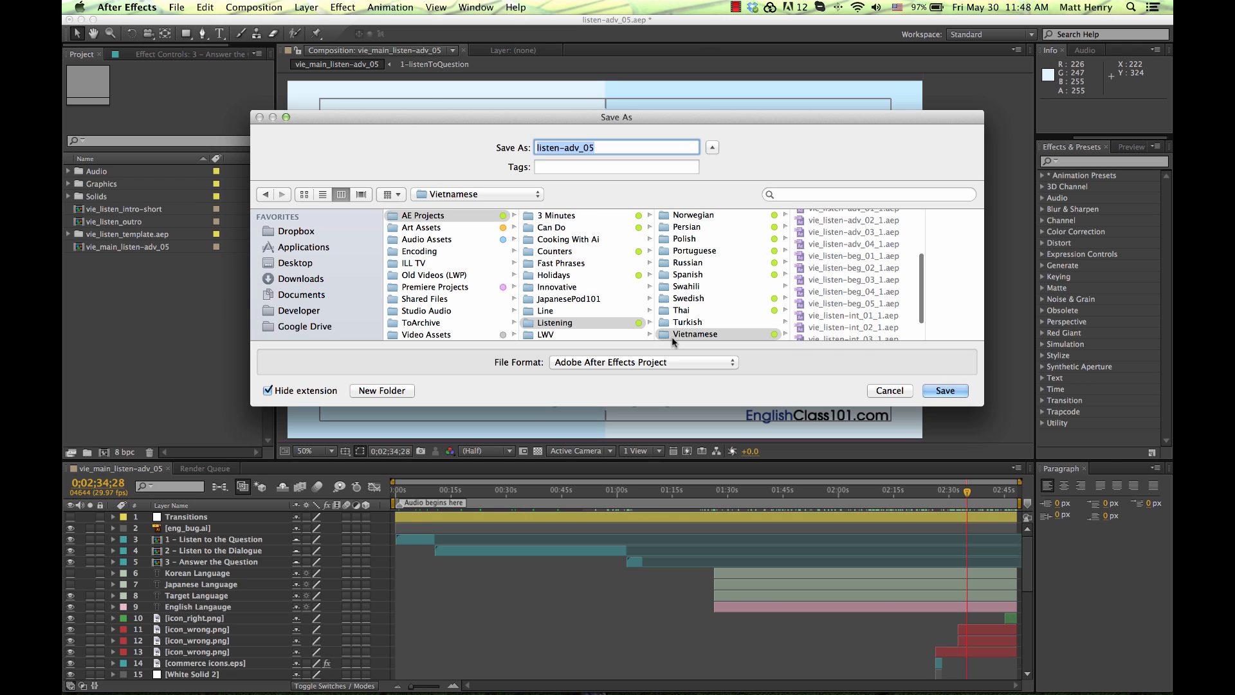
pyautogui.scroll(4, 859, 213)
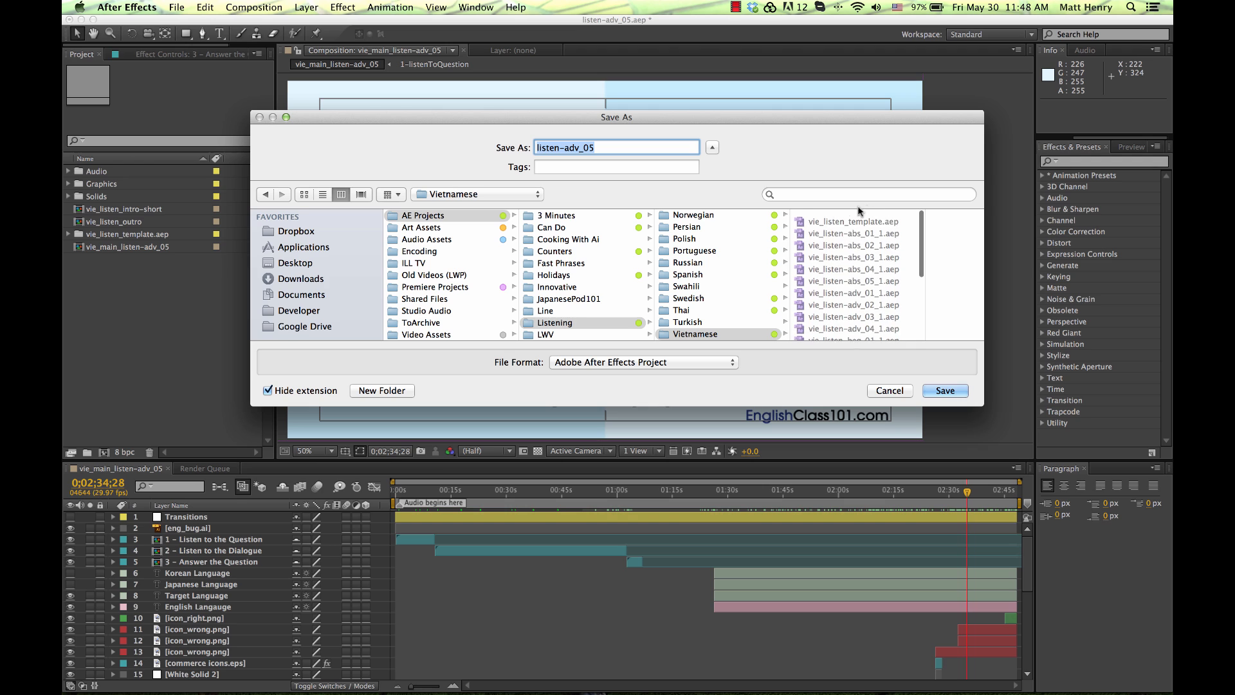
pyautogui.scroll(-3, 866, 270)
pyautogui.click(861, 283)
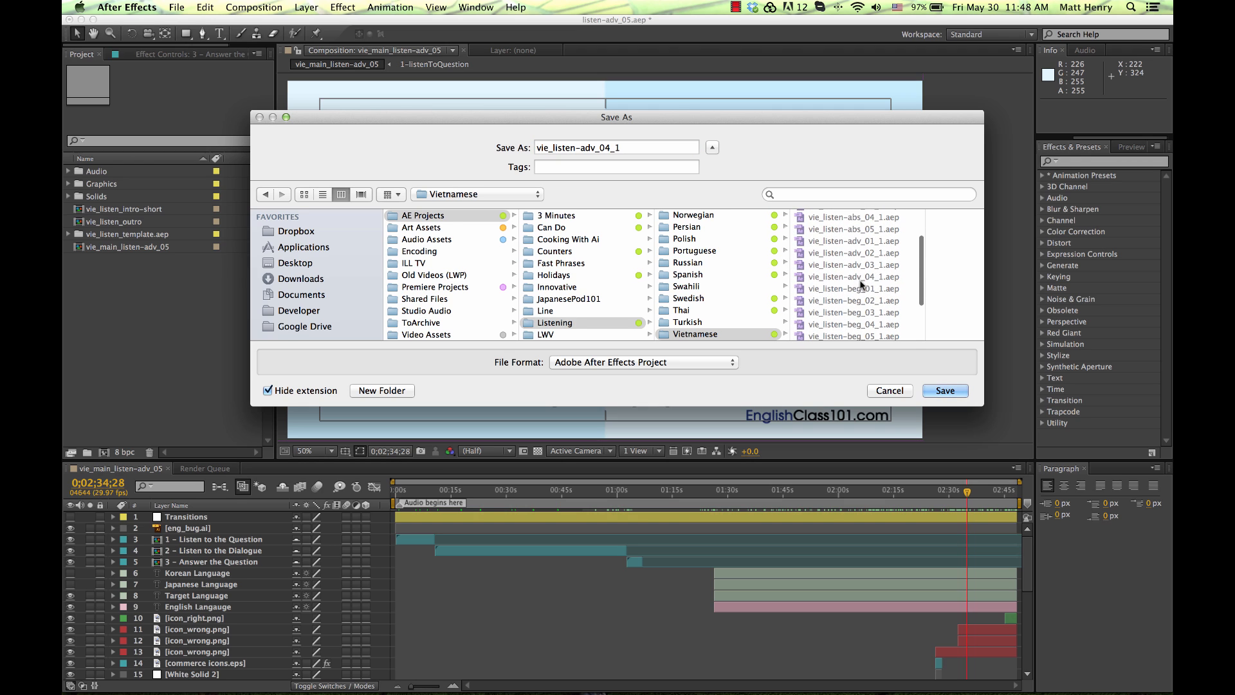
pyautogui.click(610, 148)
pyautogui.press('BackSpace')
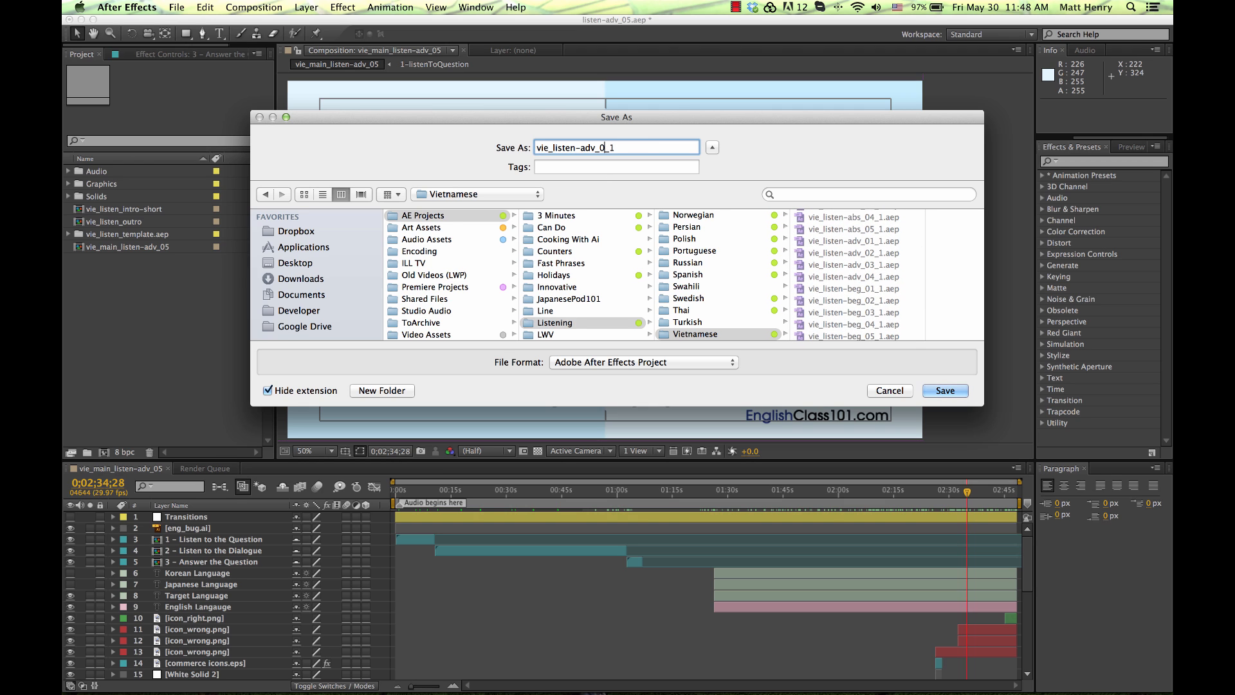
pyautogui.write('5')
pyautogui.press('Return')
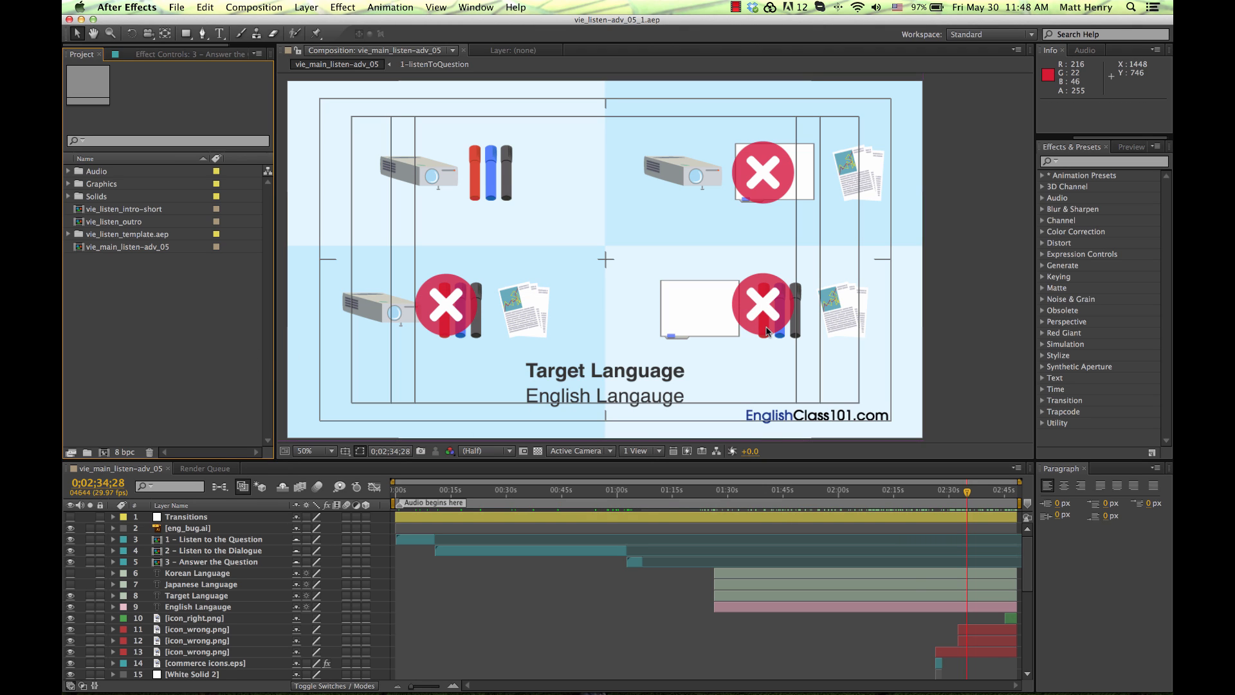
# Step: Switch to Chrome and search Google Drive for "listening scripts - advanced -"
pyautogui.click(754, 468)
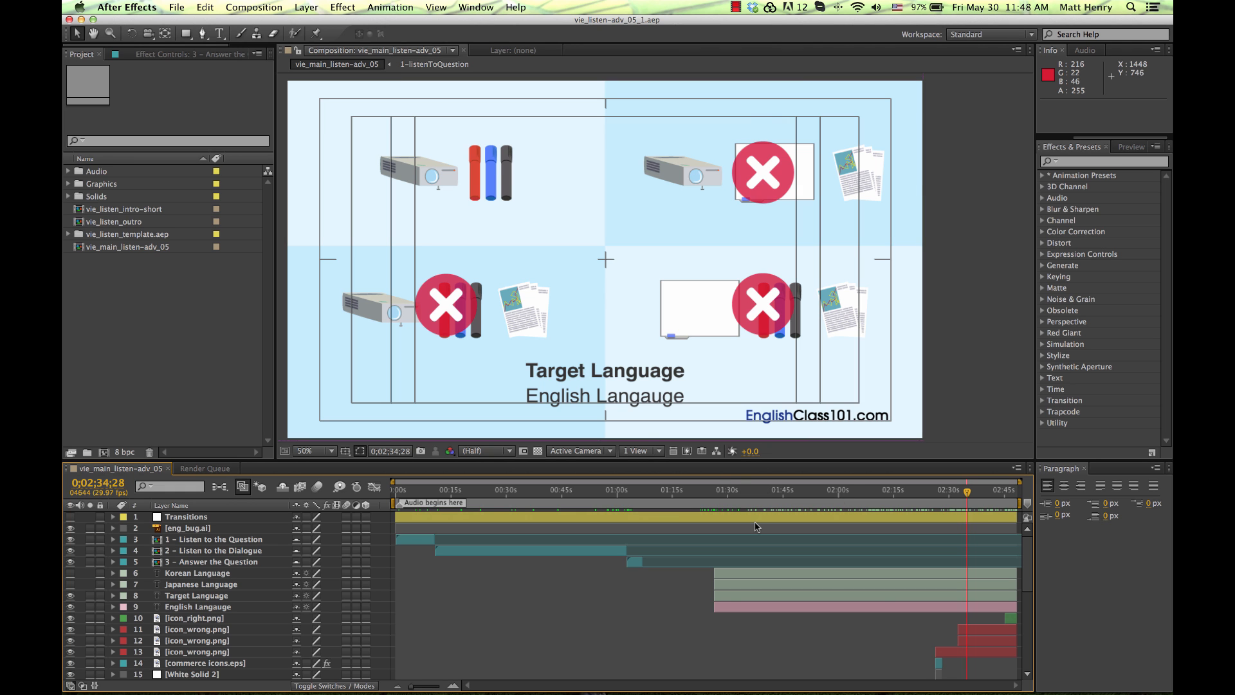
pyautogui.moveTo(759, 683)
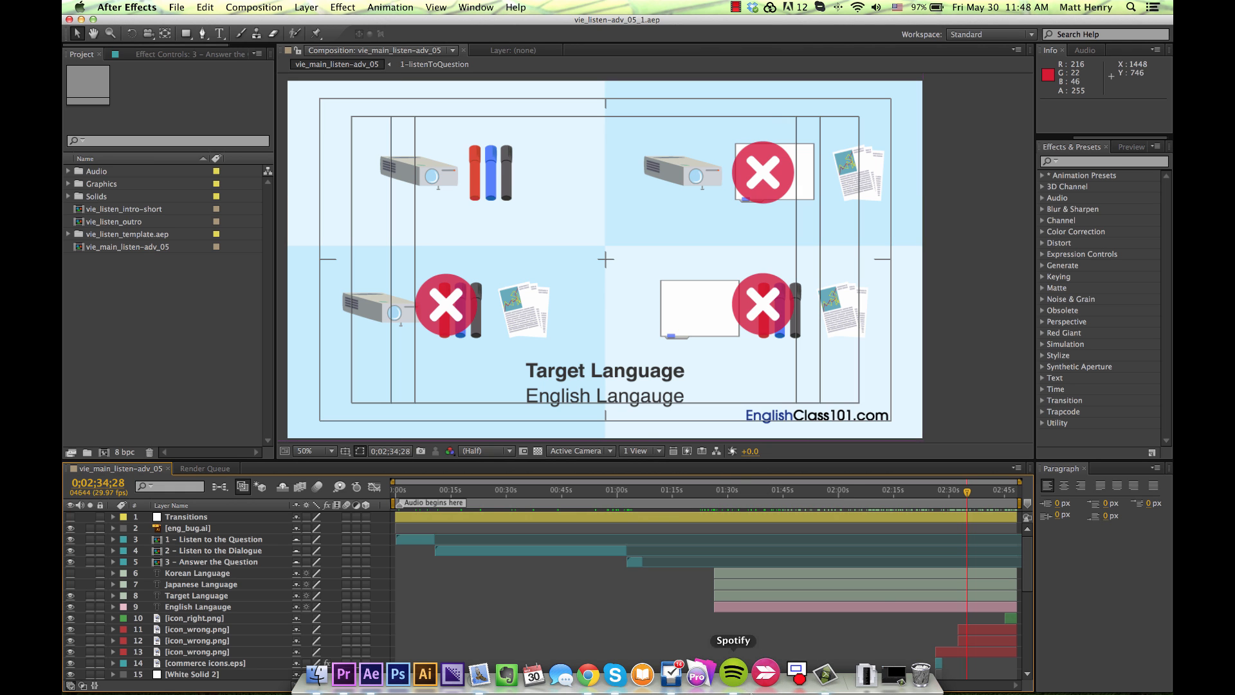
pyautogui.click(598, 673)
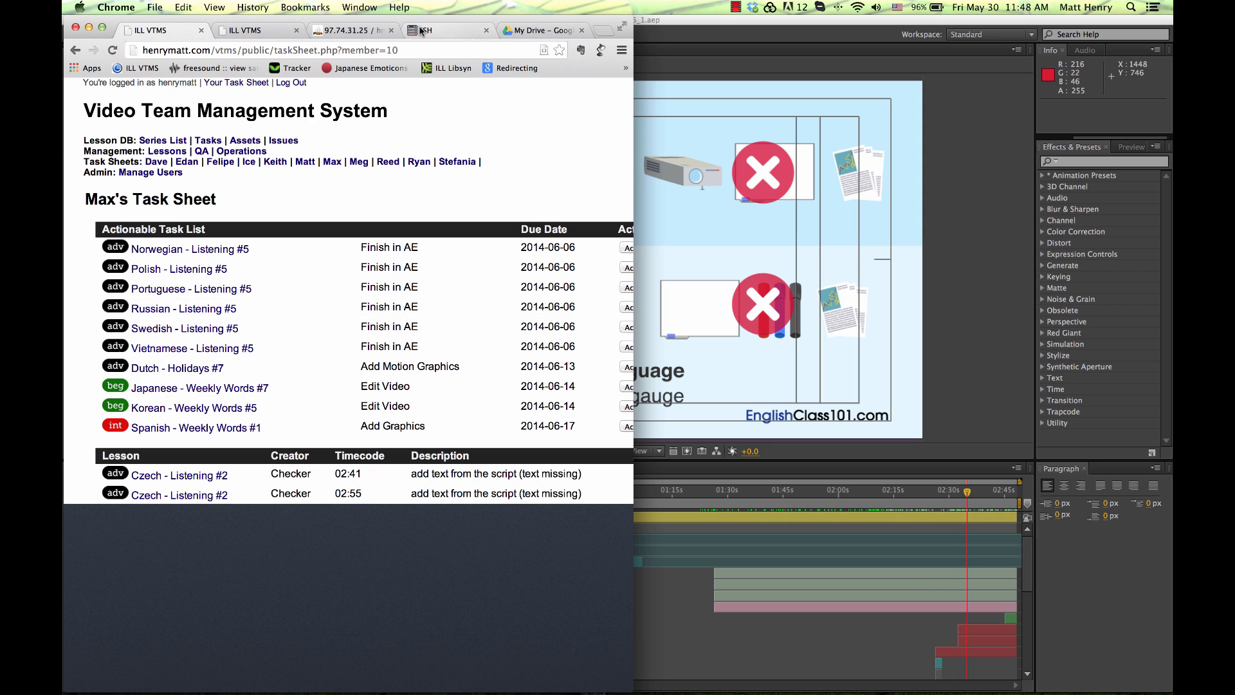
pyautogui.click(541, 30)
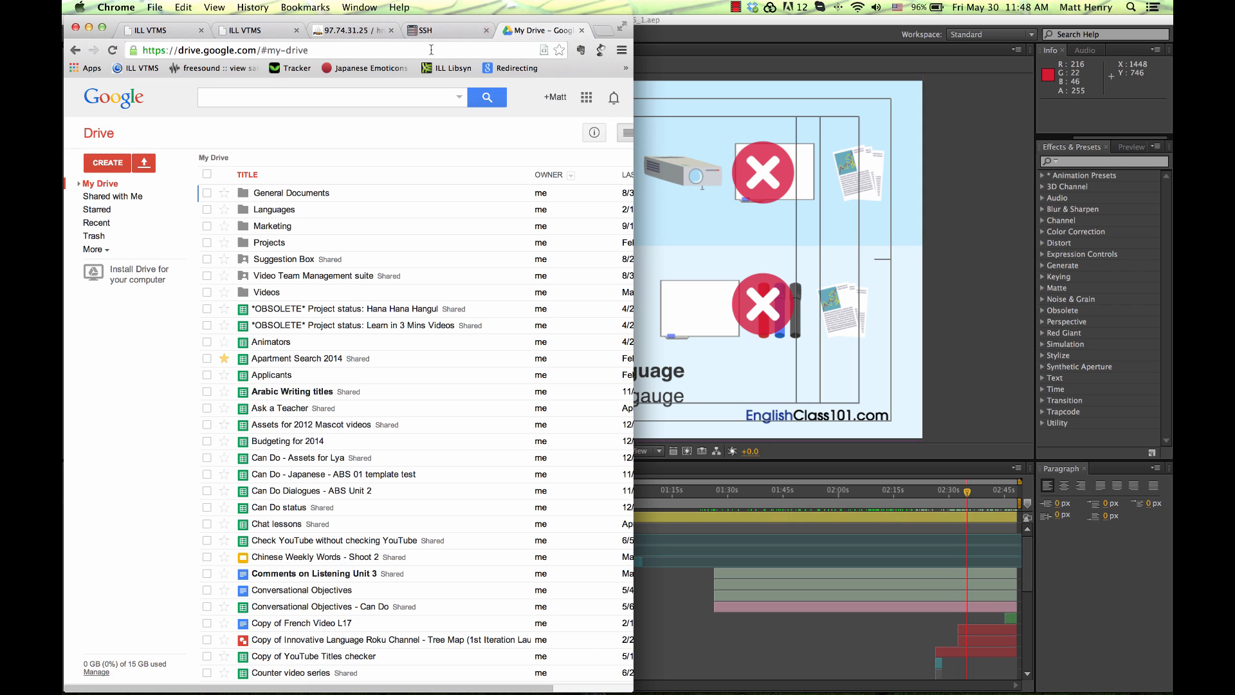
pyautogui.click(379, 97)
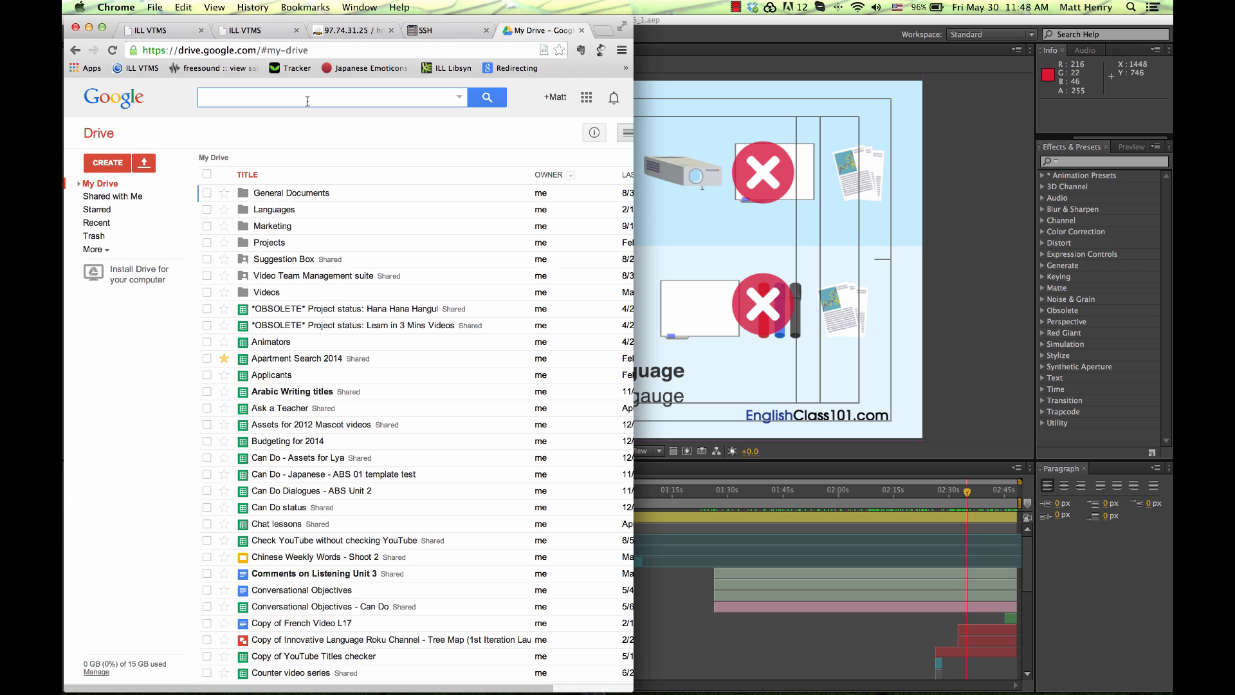
pyautogui.write('listeni')
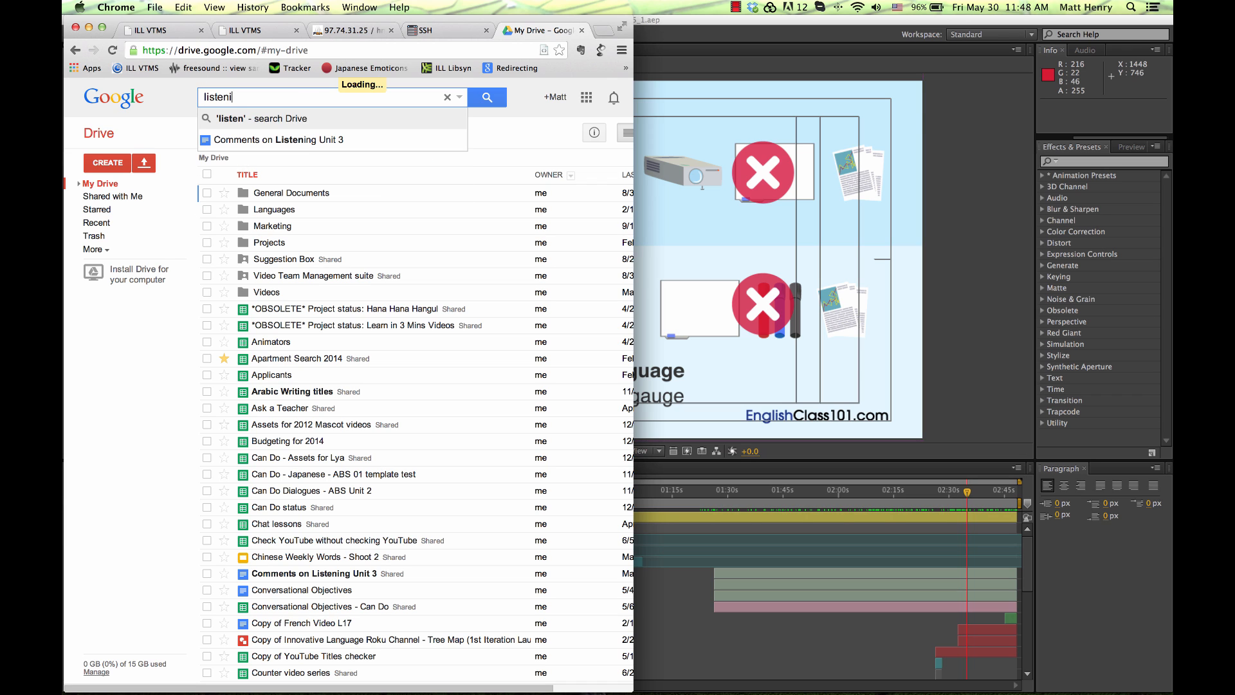
pyautogui.write('ng scripts -')
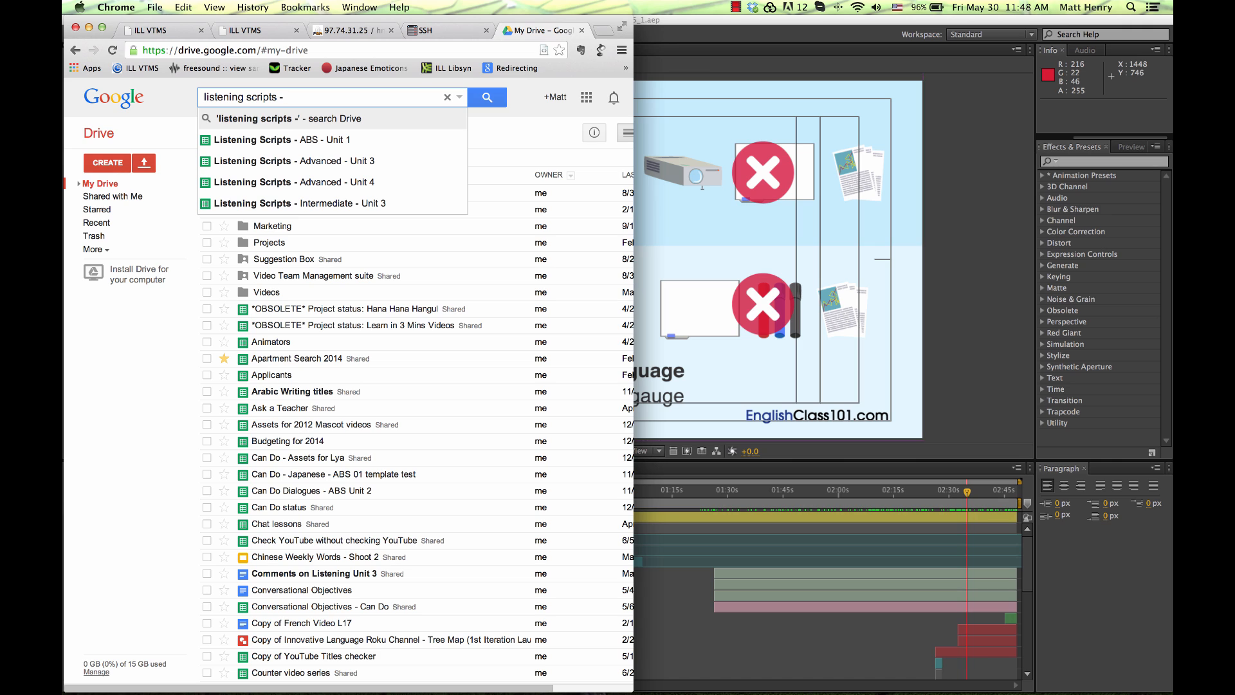
pyautogui.write(' ad')
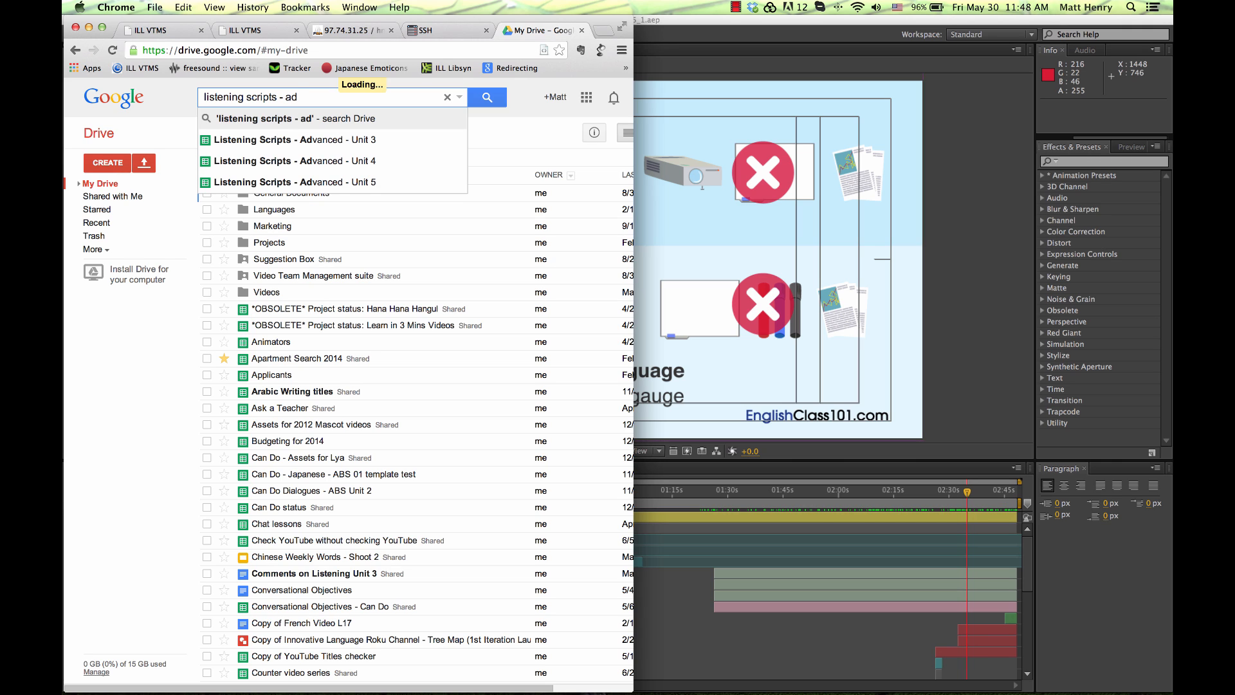
pyautogui.write('vanced -')
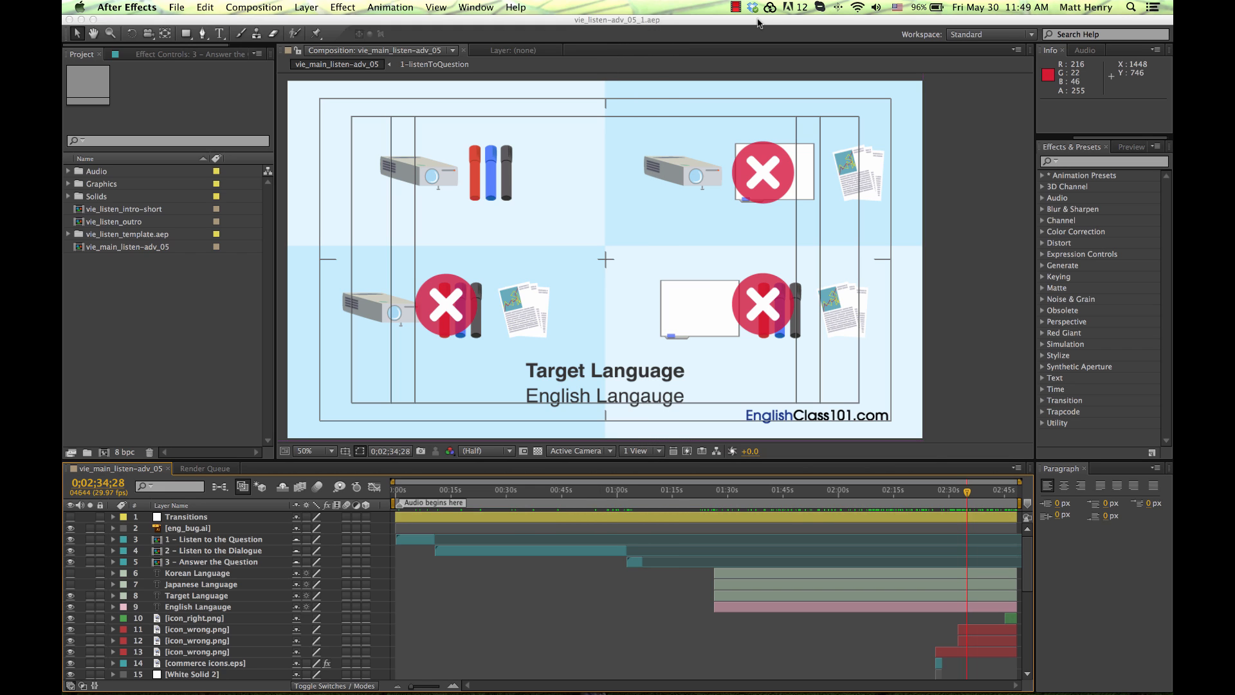
# Step: Switch back to Chrome, search Google Drive for "listening scripts - advanced - unit 1" and open the Listening Scripts - Advanced - Unit 1 spreadsheet
pyautogui.click(774, 20)
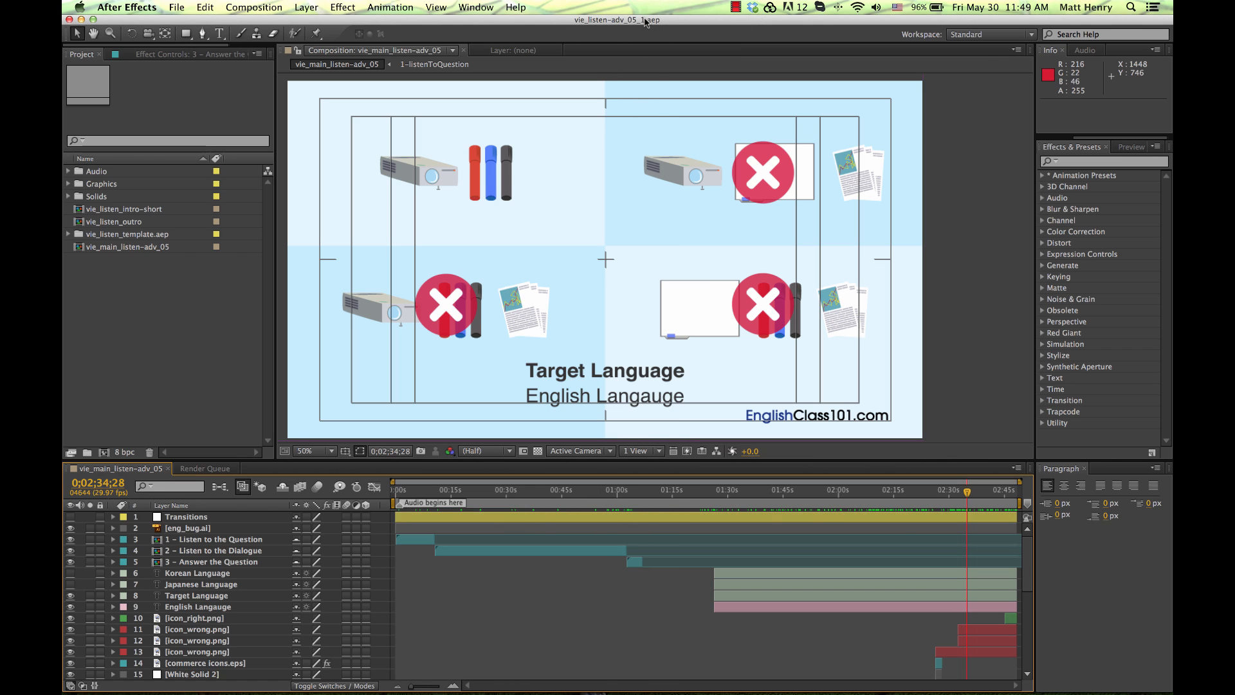
pyautogui.press('super+Tab')
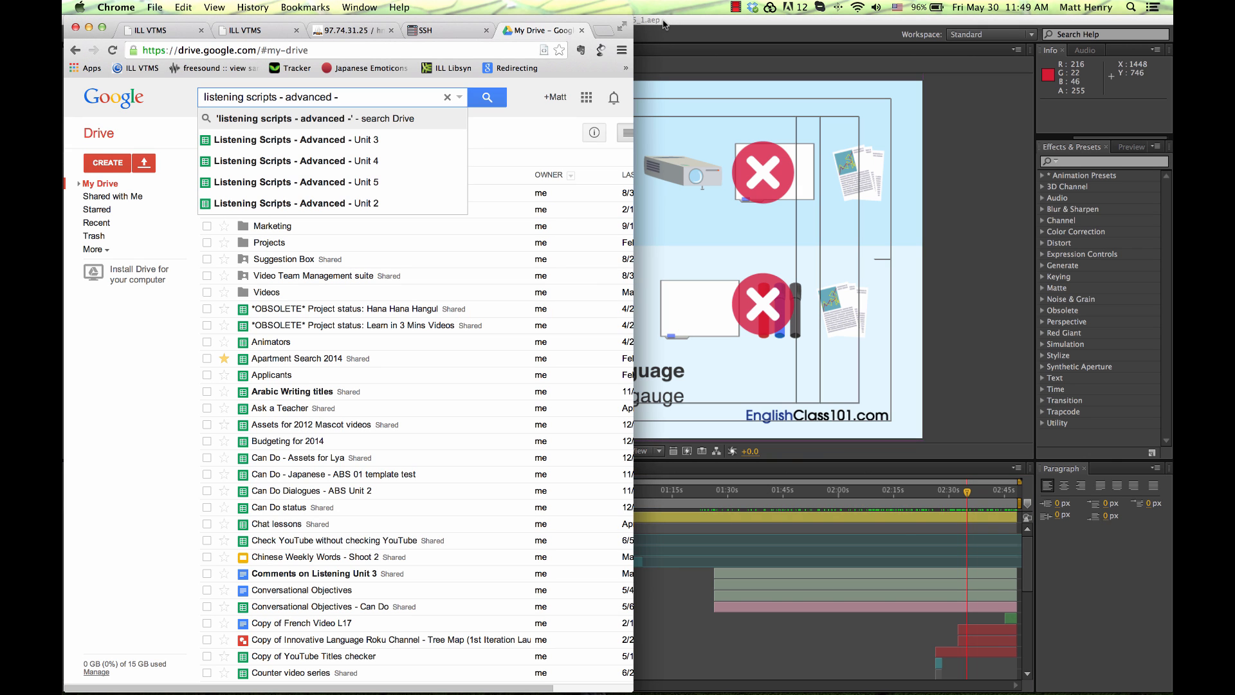
pyautogui.write('unit ')
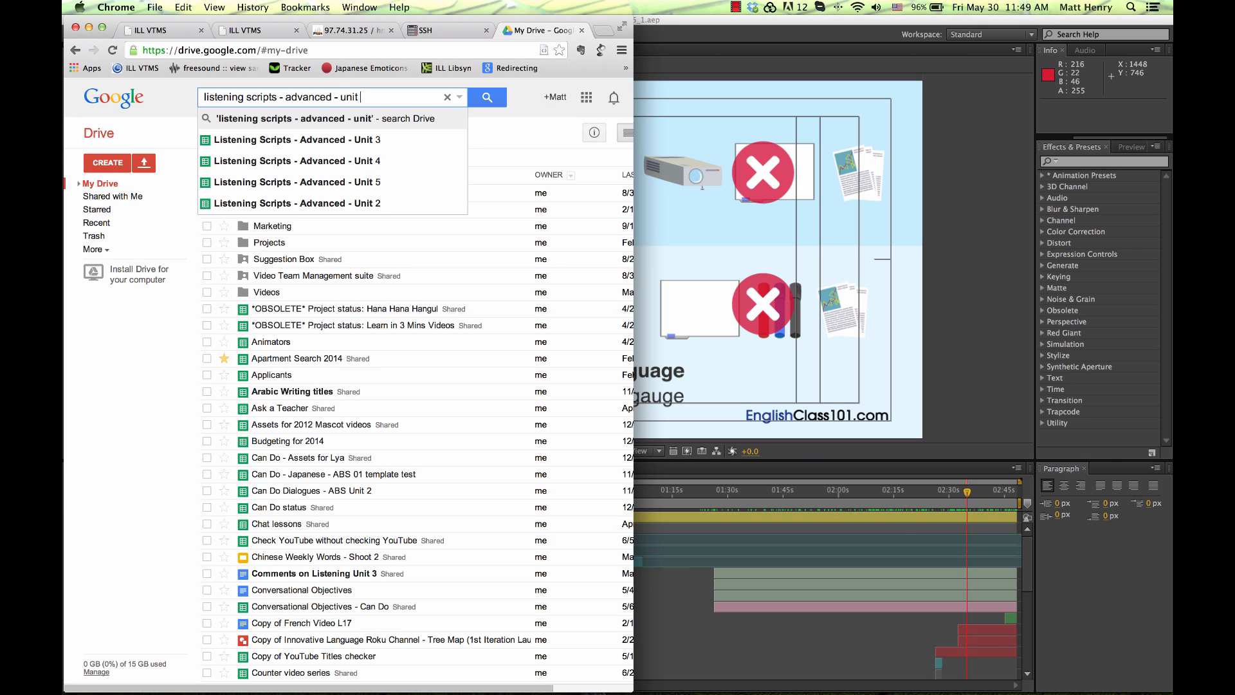
pyautogui.write('1')
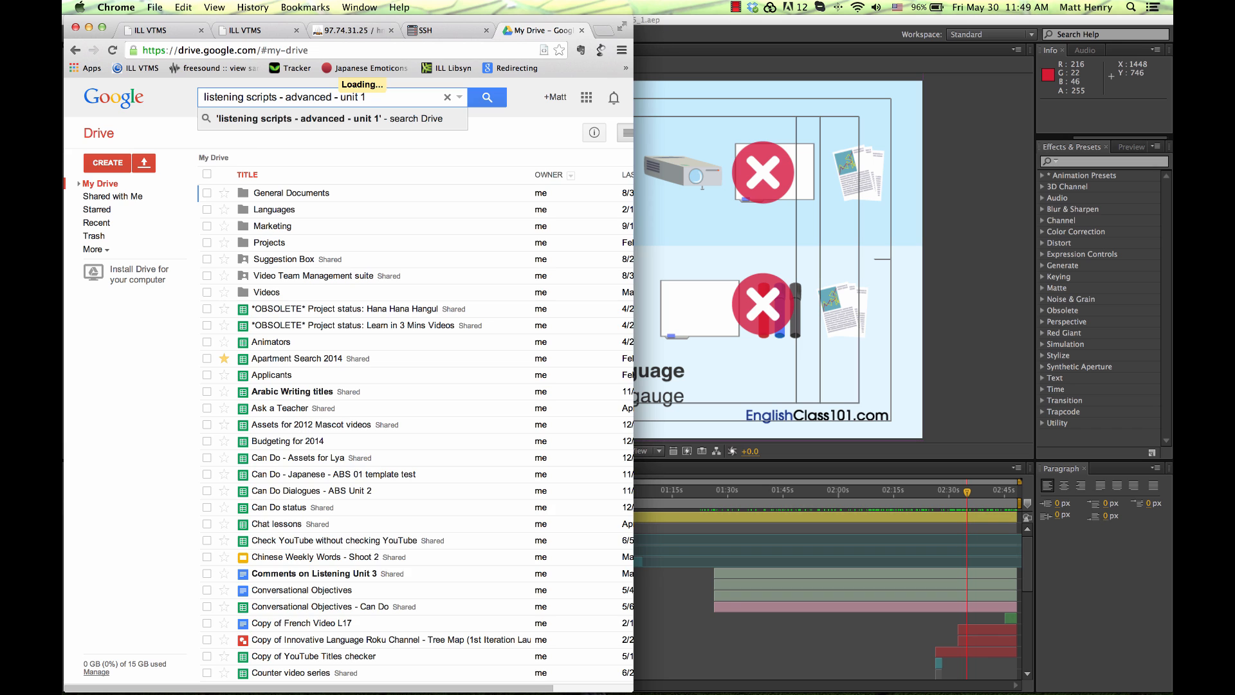
pyautogui.press('Return')
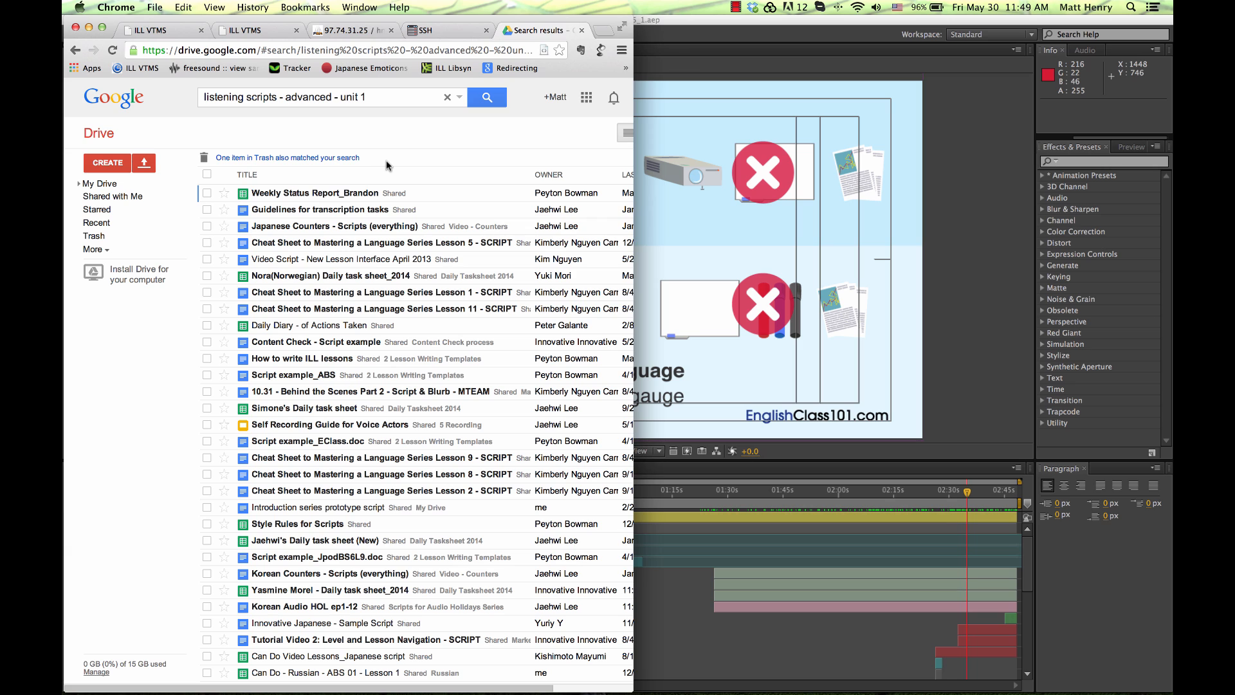
pyautogui.click(390, 98)
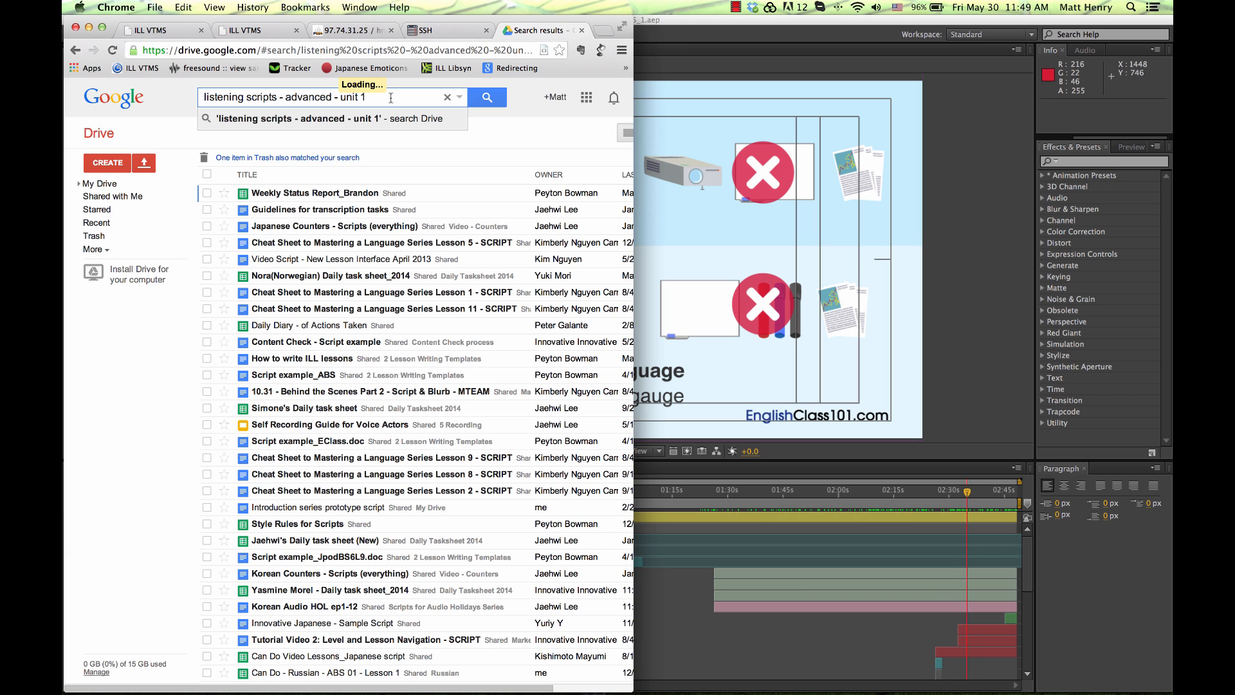
pyautogui.press('Return')
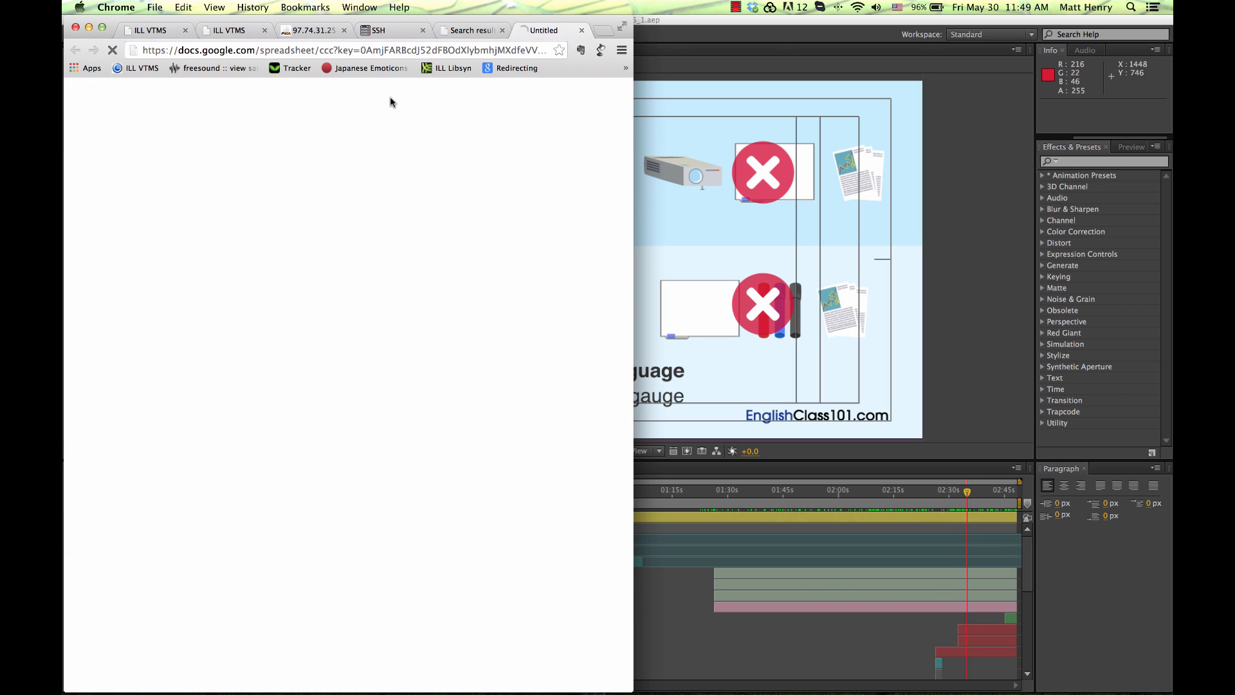
pyautogui.click(502, 33)
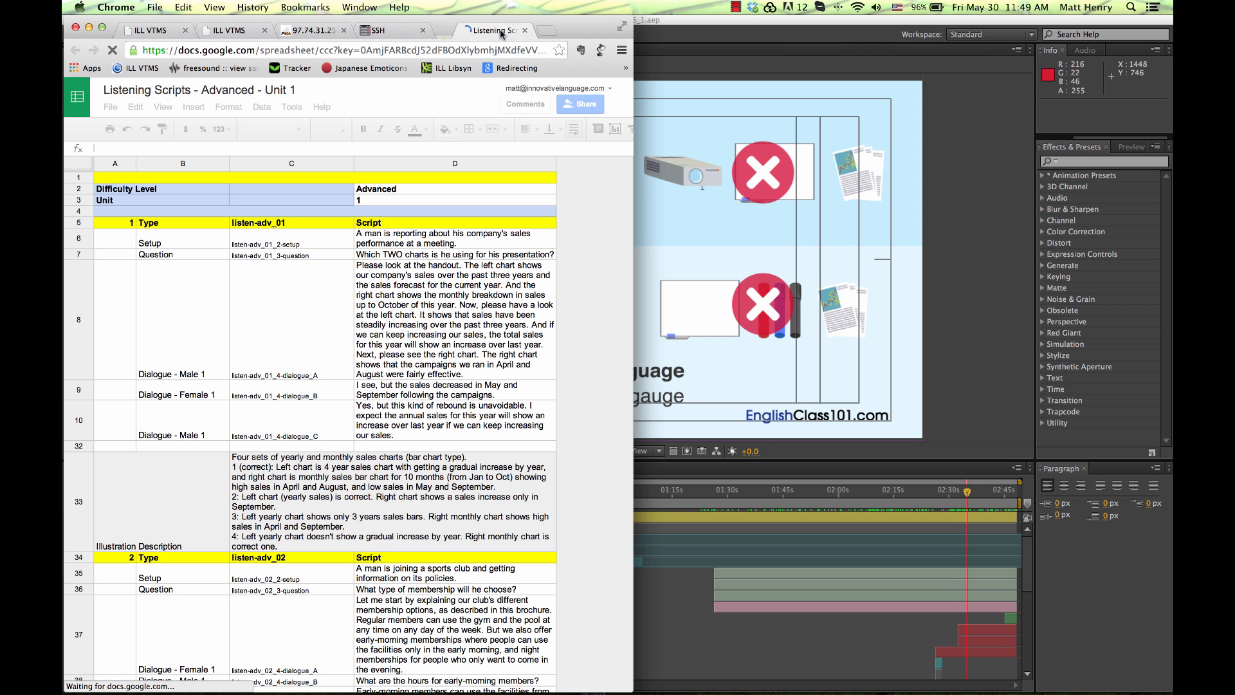
# Step: Widen the browser window and open the Vietnamese sheet of the script spreadsheet
pyautogui.moveTo(634, 294); pyautogui.dragTo(1154, 293)
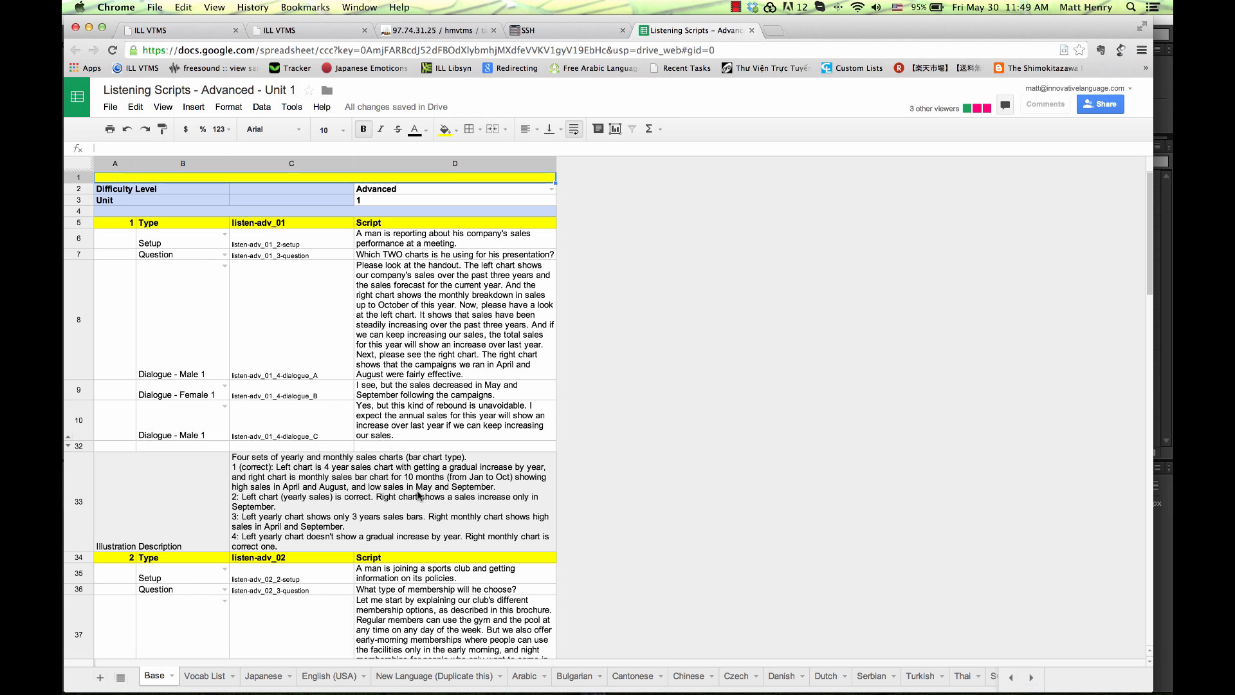
pyautogui.click(1031, 678)
pyautogui.click(1030, 677)
pyautogui.click(1030, 677)
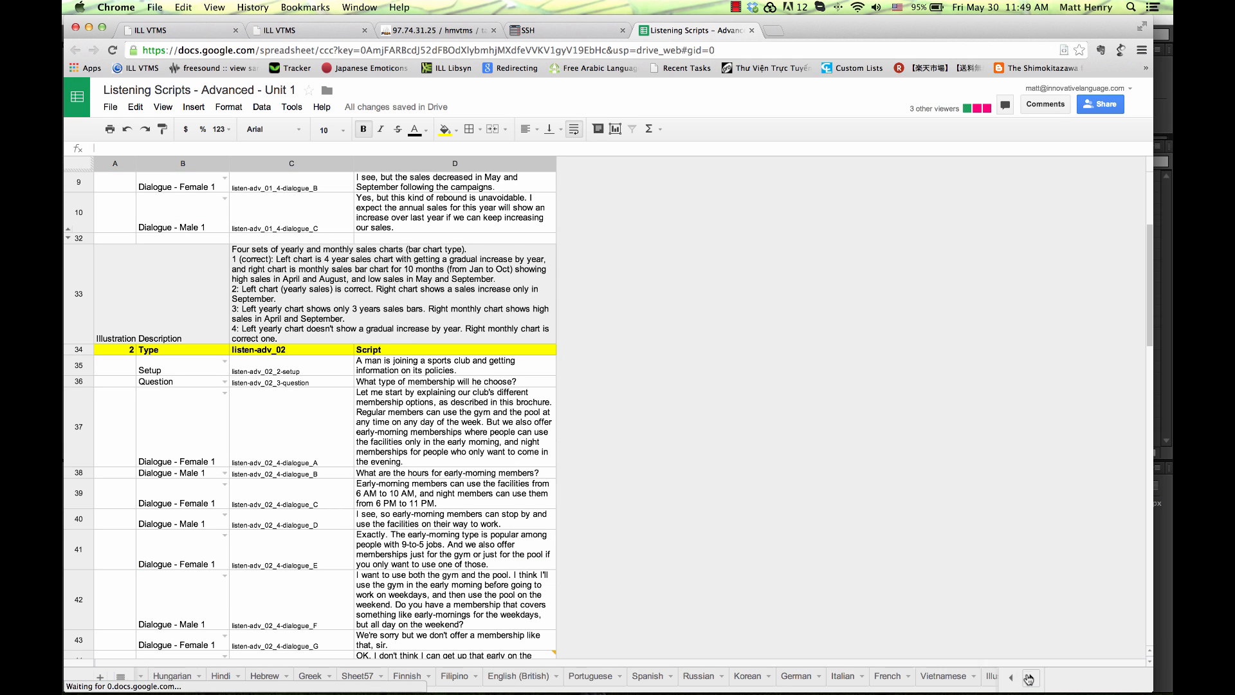
pyautogui.click(1028, 675)
pyautogui.click(897, 676)
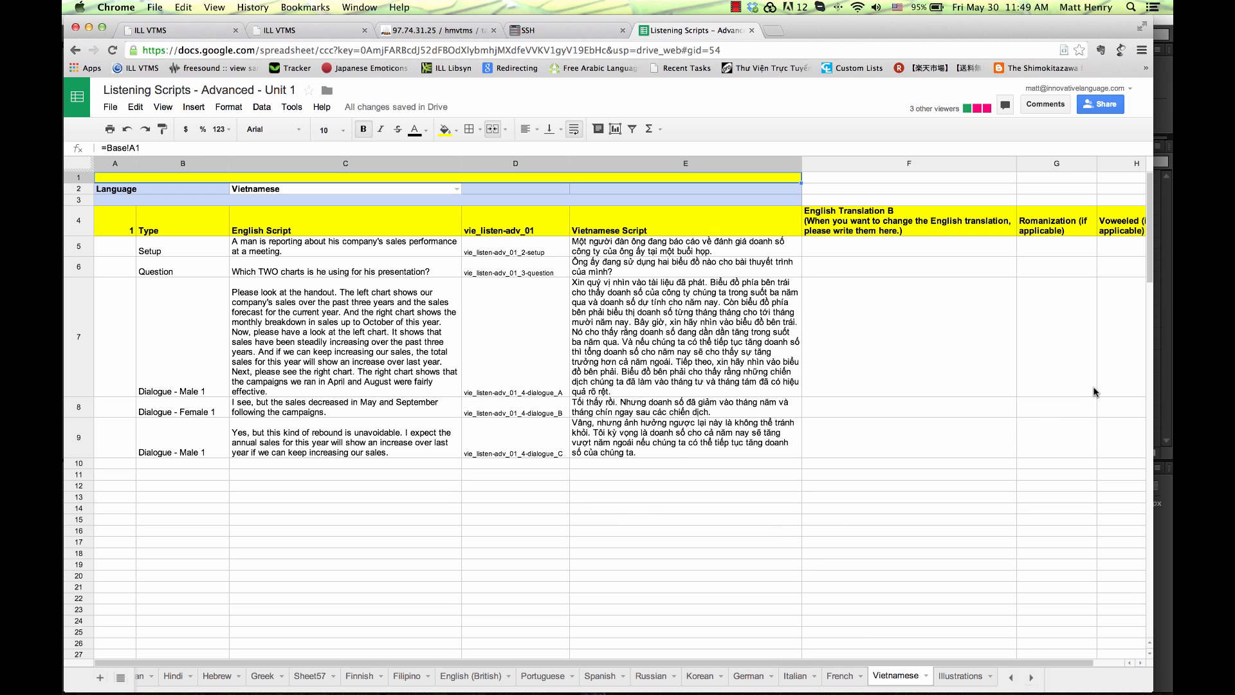
# Step: Find the vie_listen-adv_05 section and compare its English script lines with the Vietnamese ones
pyautogui.moveTo(1150, 261); pyautogui.dragTo(1141, 622)
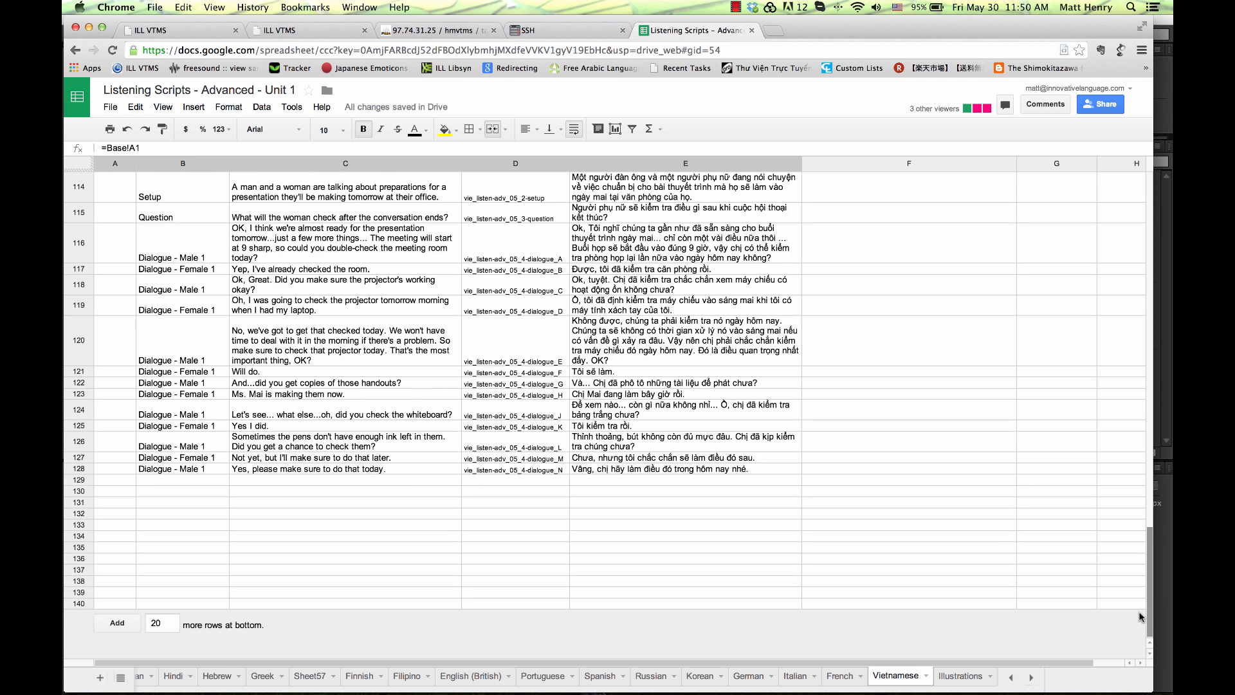
pyautogui.scroll(2, 996, 544)
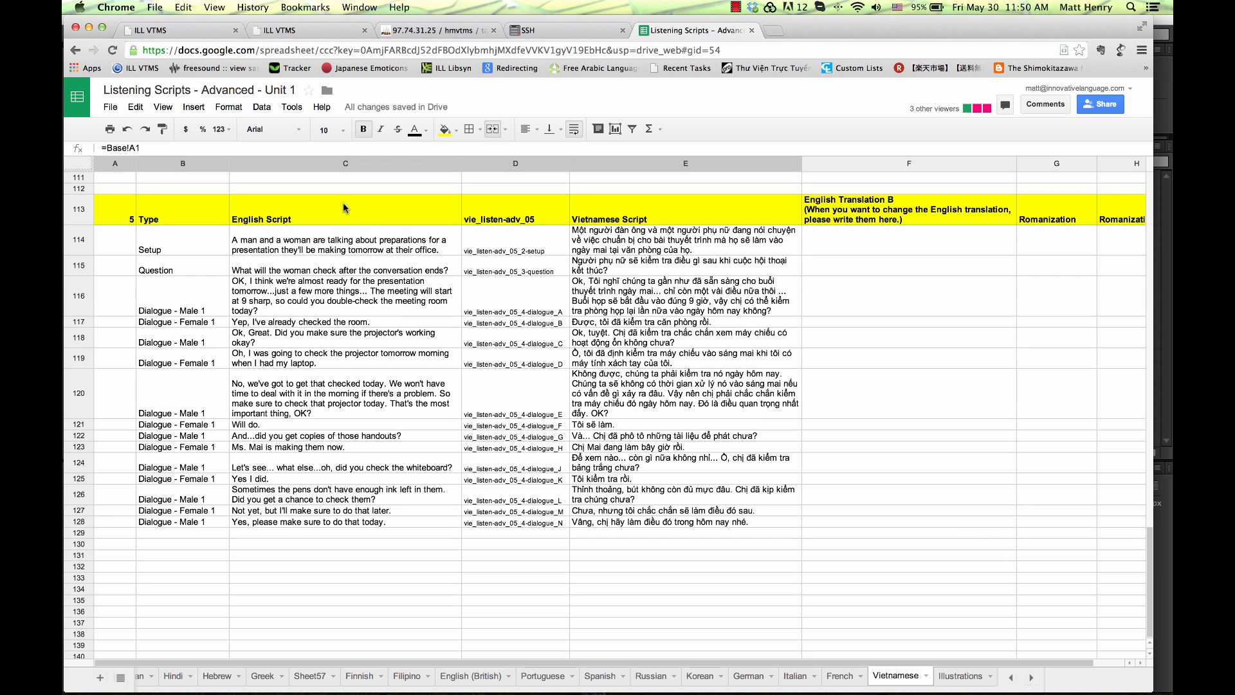
pyautogui.click(640, 245)
pyautogui.click(385, 284)
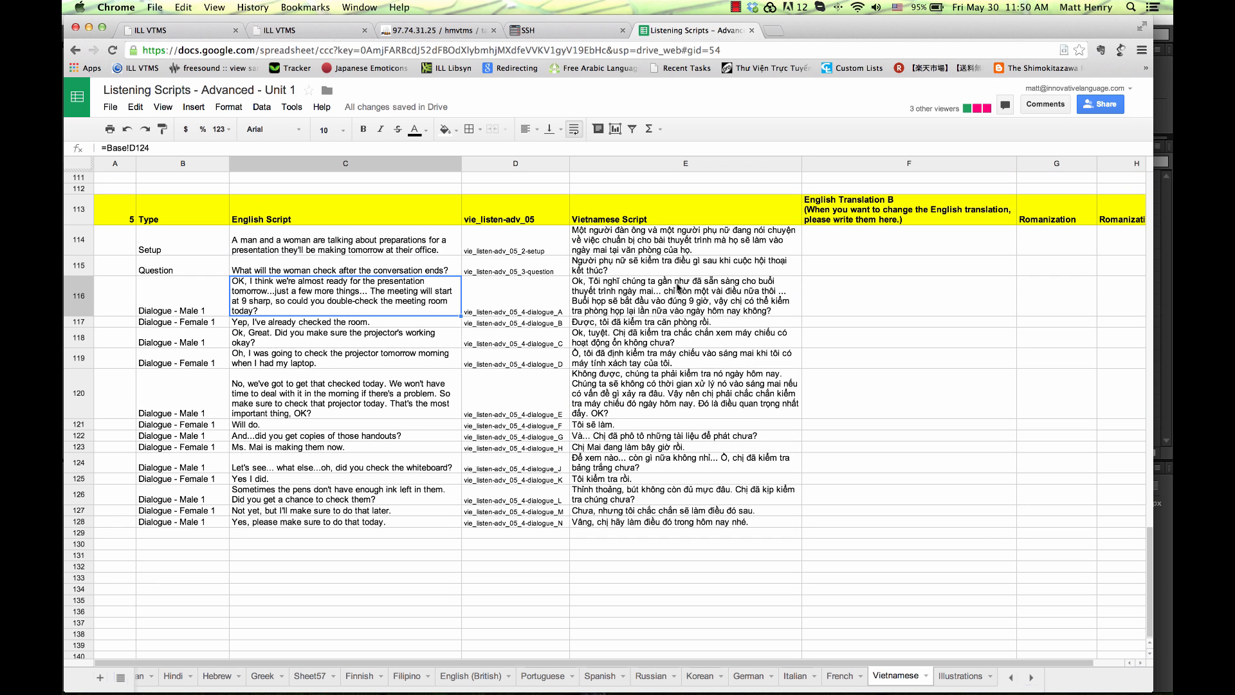
pyautogui.click(679, 288)
pyautogui.click(456, 296)
pyautogui.click(596, 296)
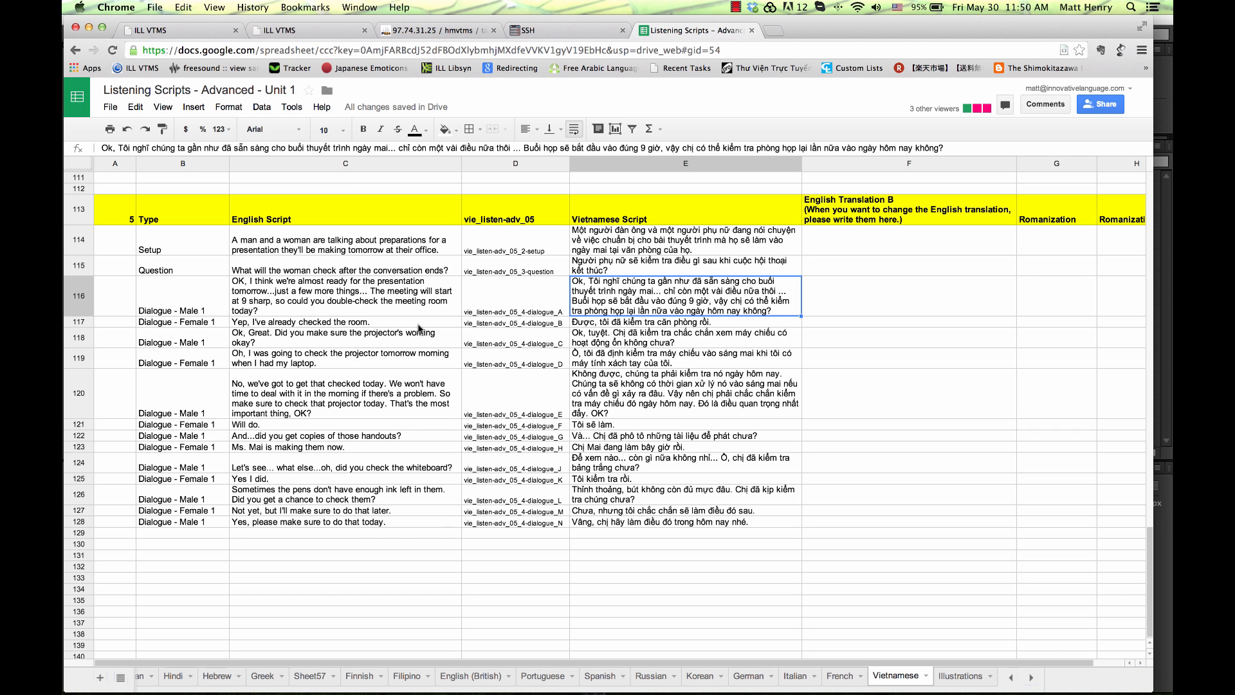
pyautogui.click(419, 326)
pyautogui.click(581, 323)
# Step: Switch back to After Effects and inspect the Target Language and English Langauge text layers at 0;01;32;21
pyautogui.moveTo(1156, 240); pyautogui.dragTo(761, 244)
pyautogui.click(875, 473)
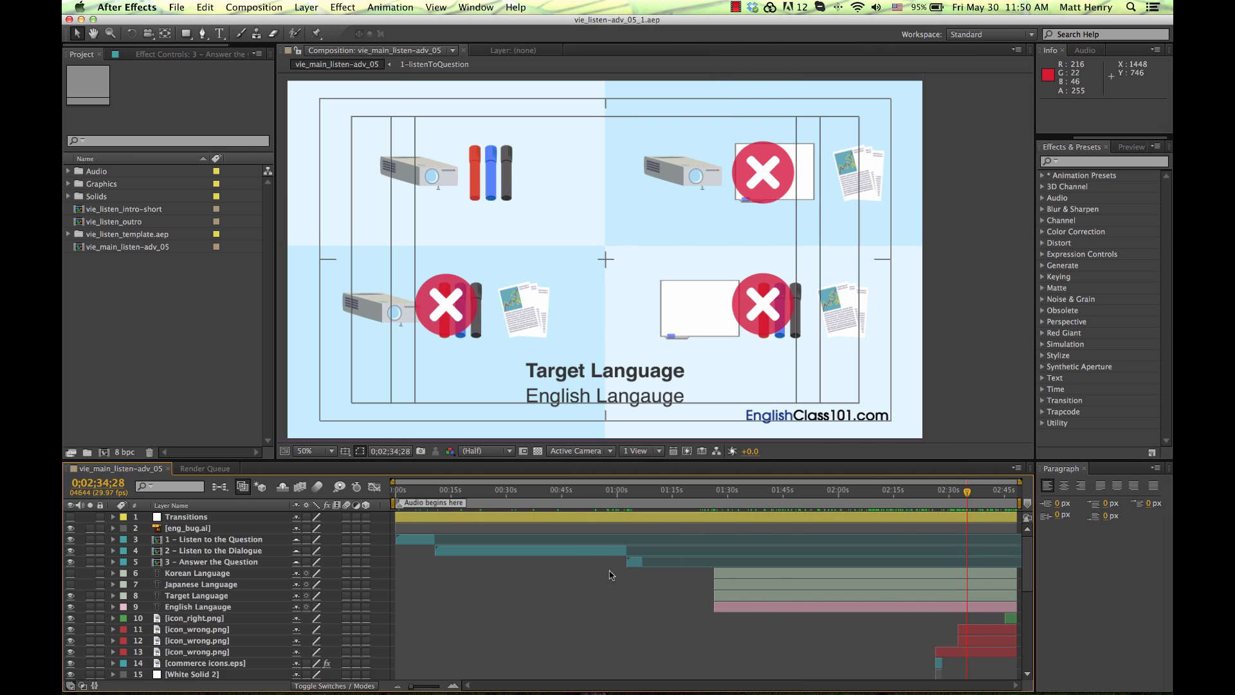
pyautogui.click(219, 585)
pyautogui.hotkey('ctrl', 'Down')
pyautogui.hotkey('ctrl', 'Down')
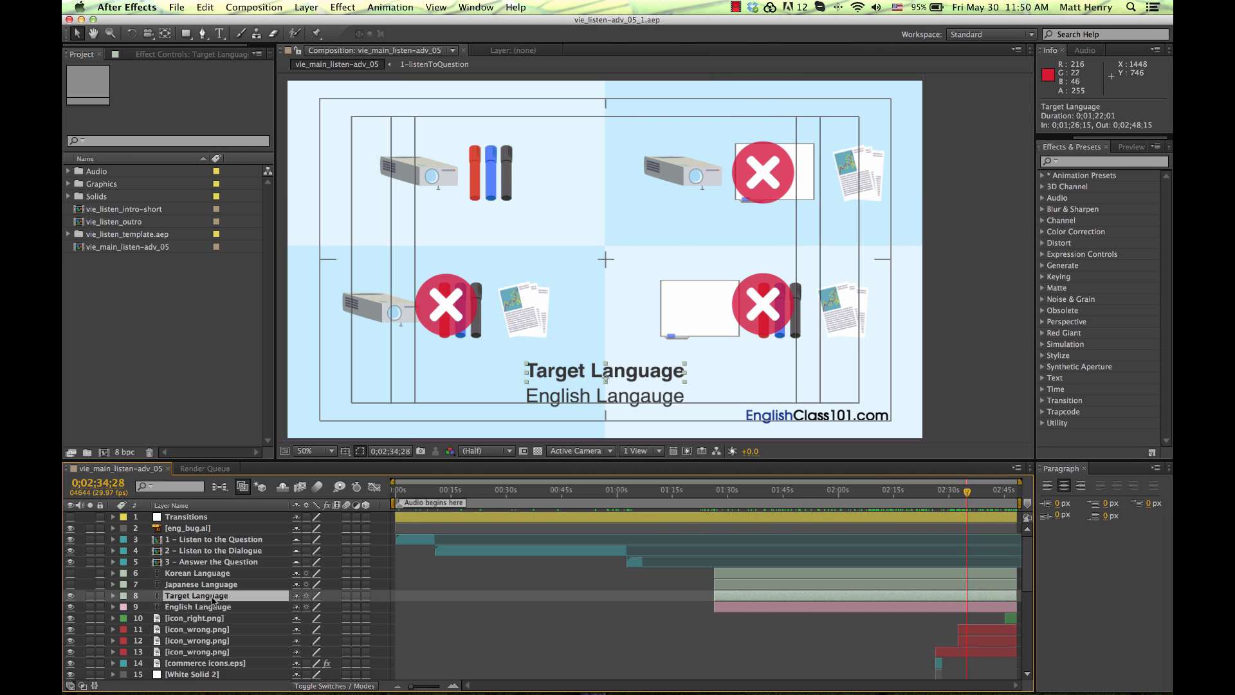
pyautogui.click(745, 650)
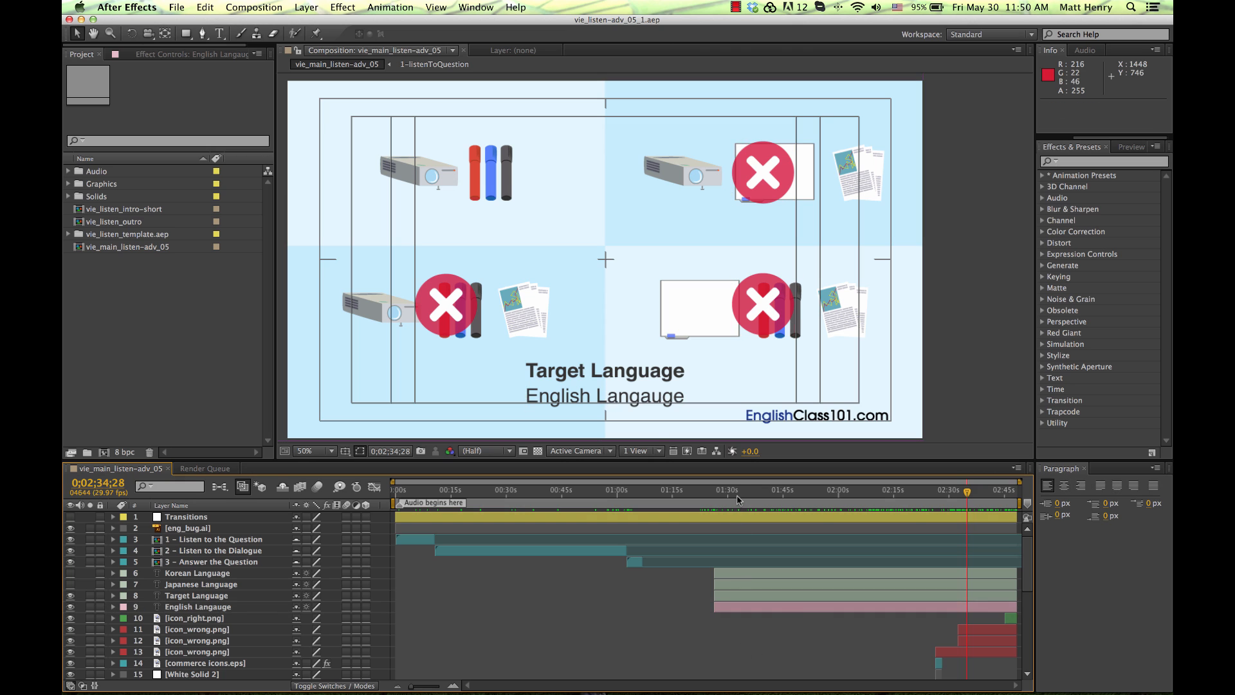
pyautogui.click(738, 495)
pyautogui.click(737, 593)
pyautogui.scroll(-3, 733, 601)
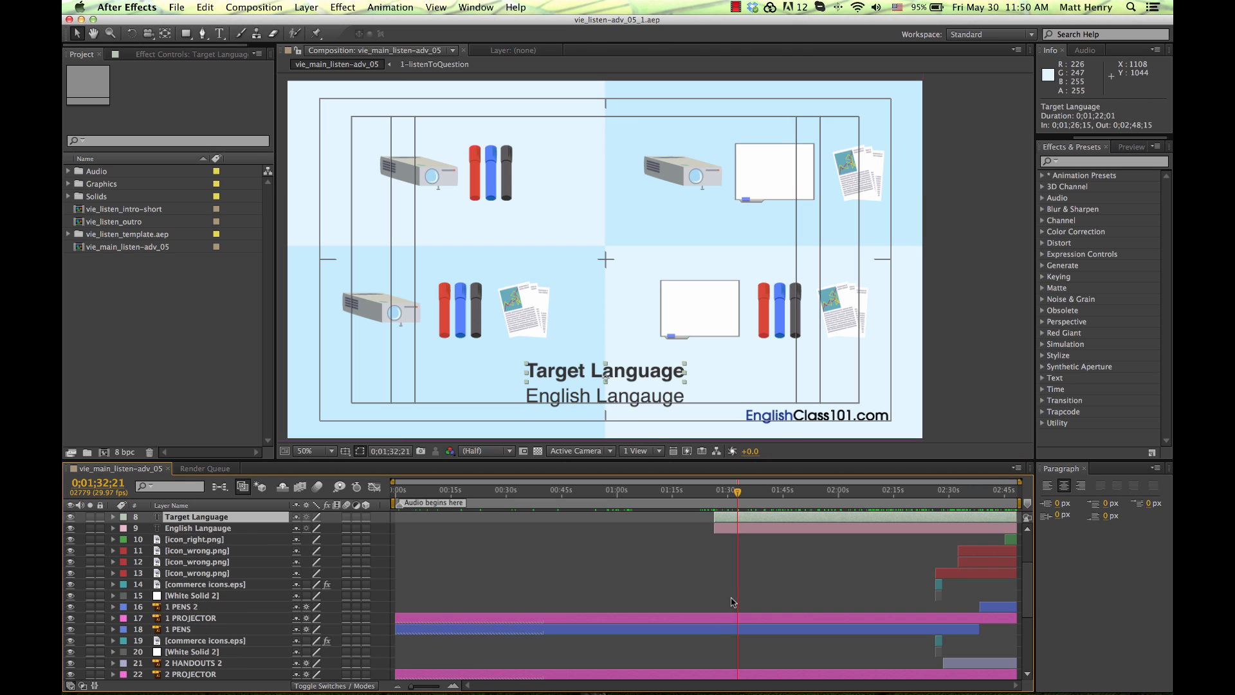
pyautogui.keyDown('shift'); pyautogui.click(742, 532); pyautogui.keyUp('shift')
pyautogui.scroll(1, 754, 561)
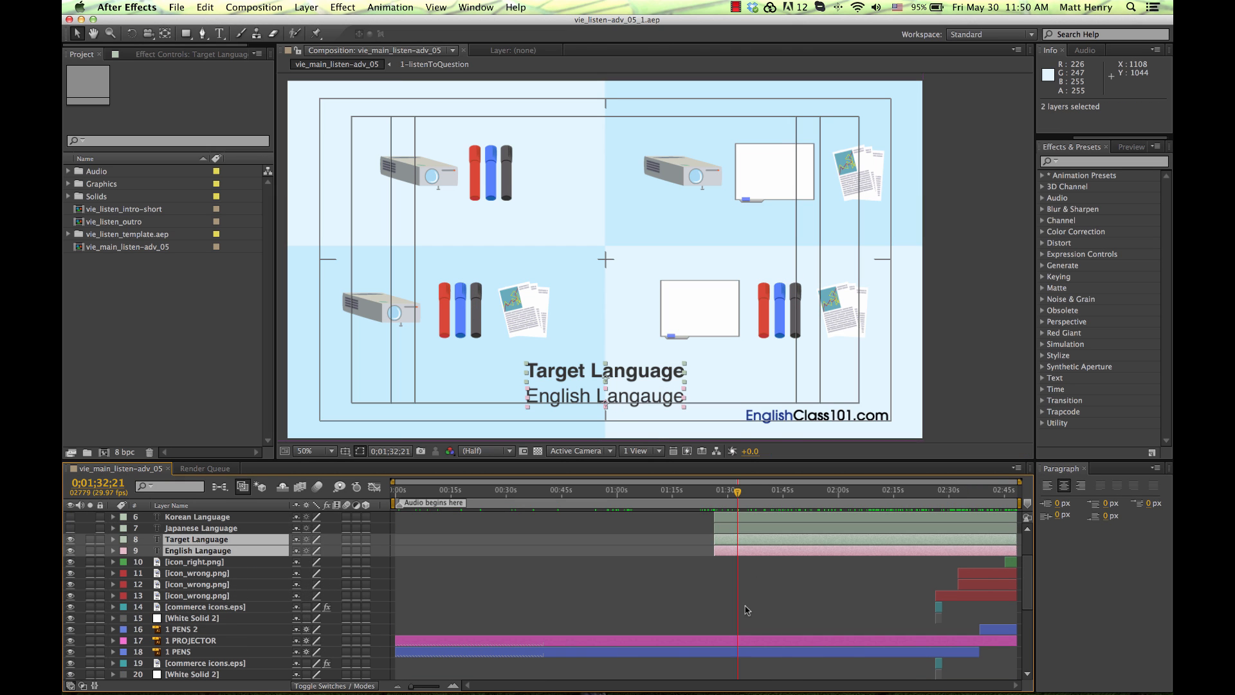
pyautogui.click(744, 605)
pyautogui.click(748, 540)
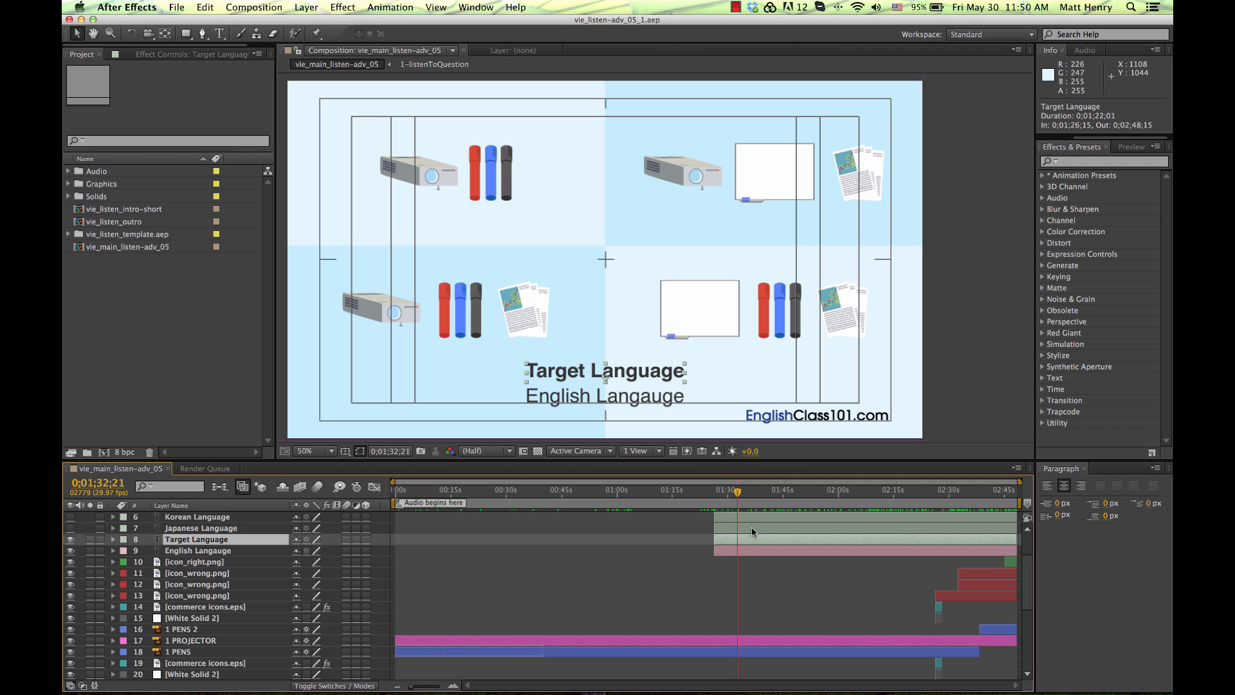
# Step: Preview the Japanese Language and Korean Language text layers one at a time with Target Language hidden, and restore the original layer visibility
pyautogui.scroll(2, 775, 569)
pyautogui.click(776, 564)
pyautogui.click(71, 562)
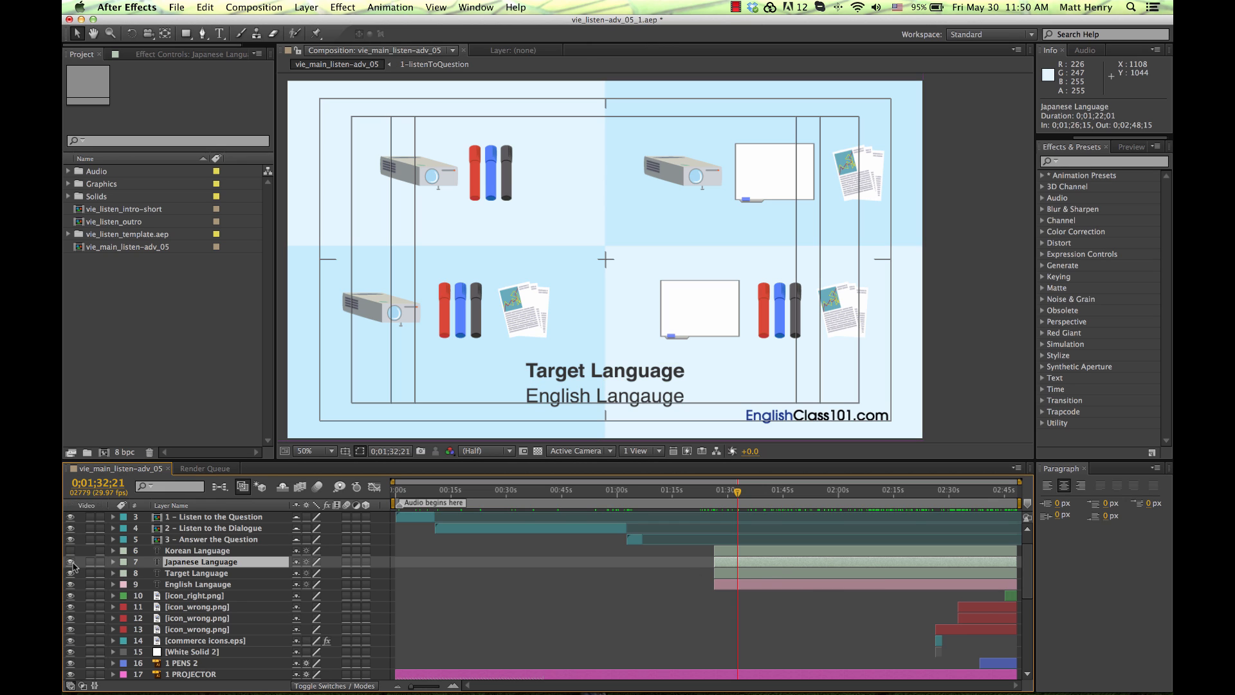
pyautogui.click(70, 573)
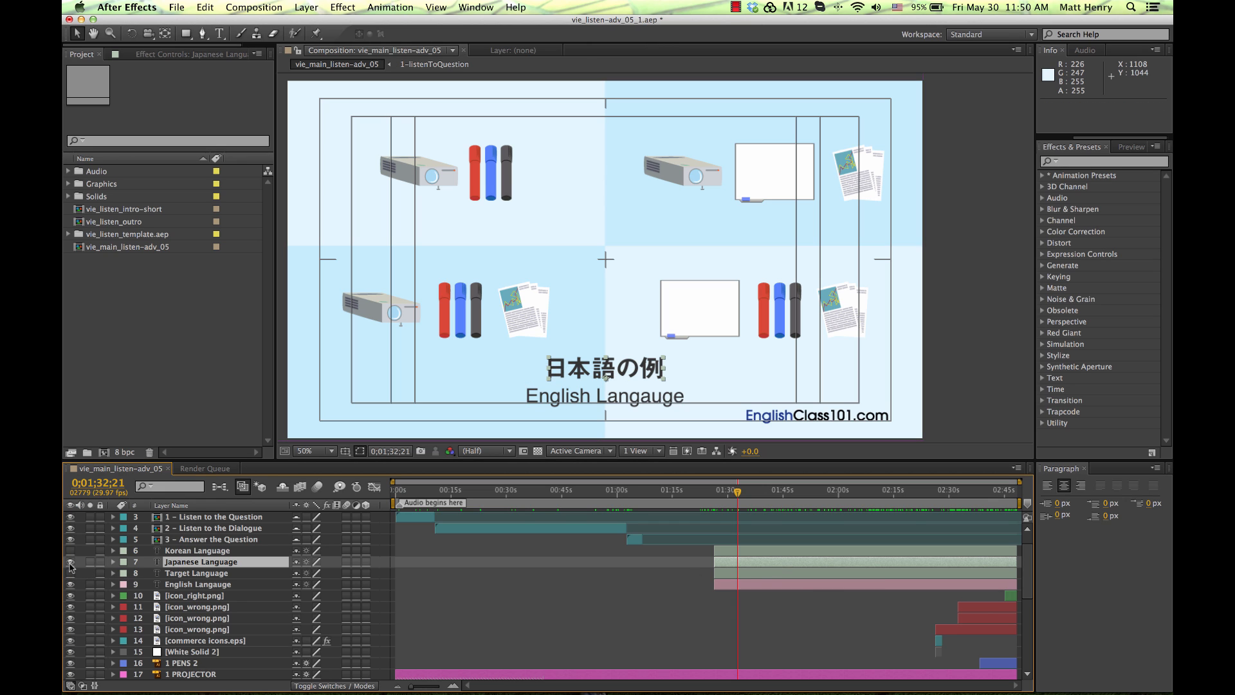
pyautogui.click(70, 562)
pyautogui.click(71, 551)
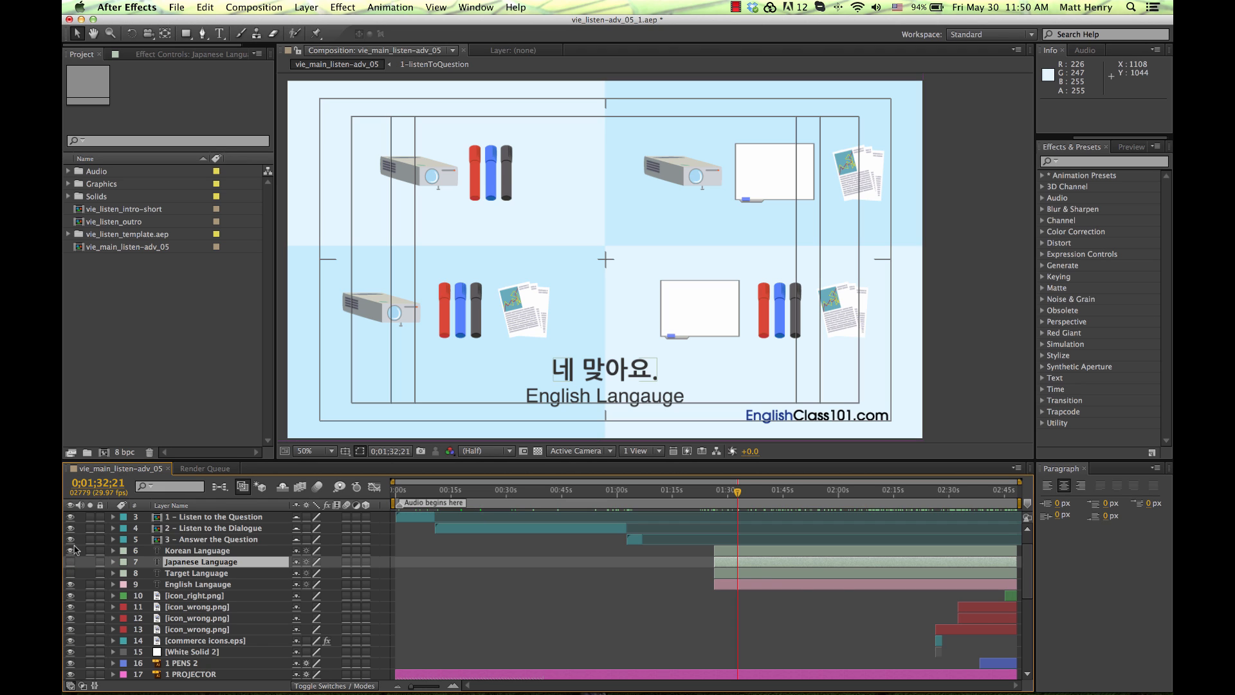
pyautogui.click(76, 549)
pyautogui.click(71, 551)
pyautogui.click(188, 561)
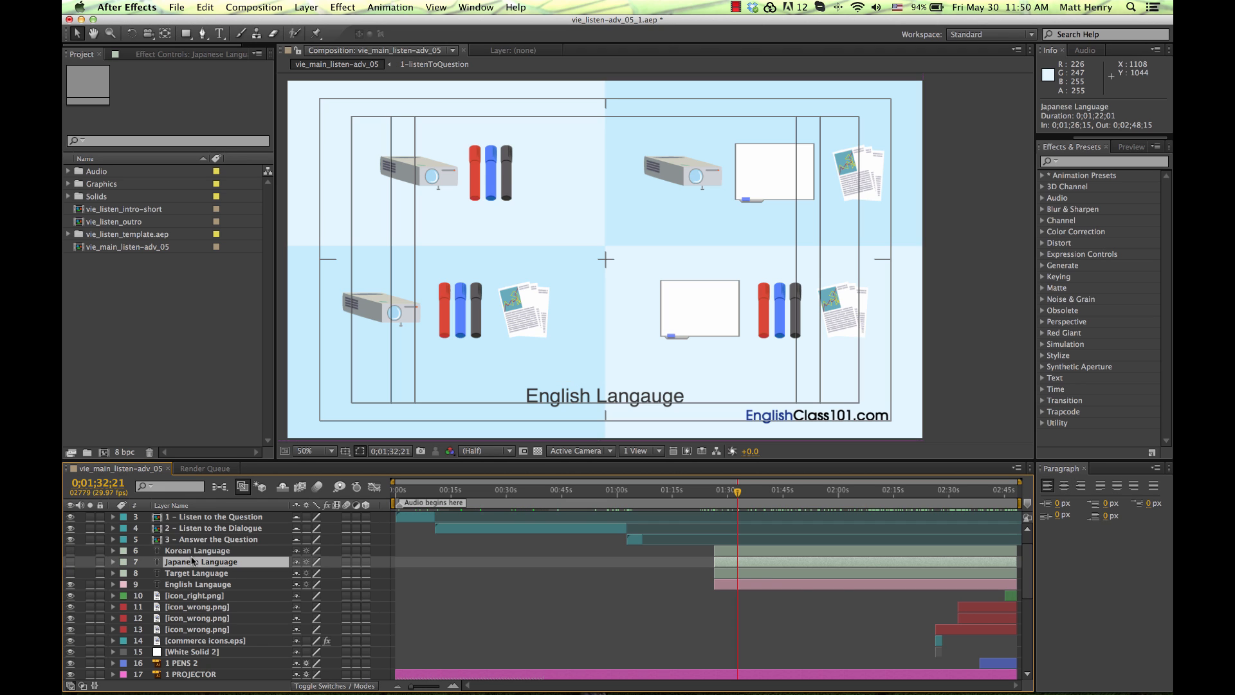
pyautogui.click(191, 552)
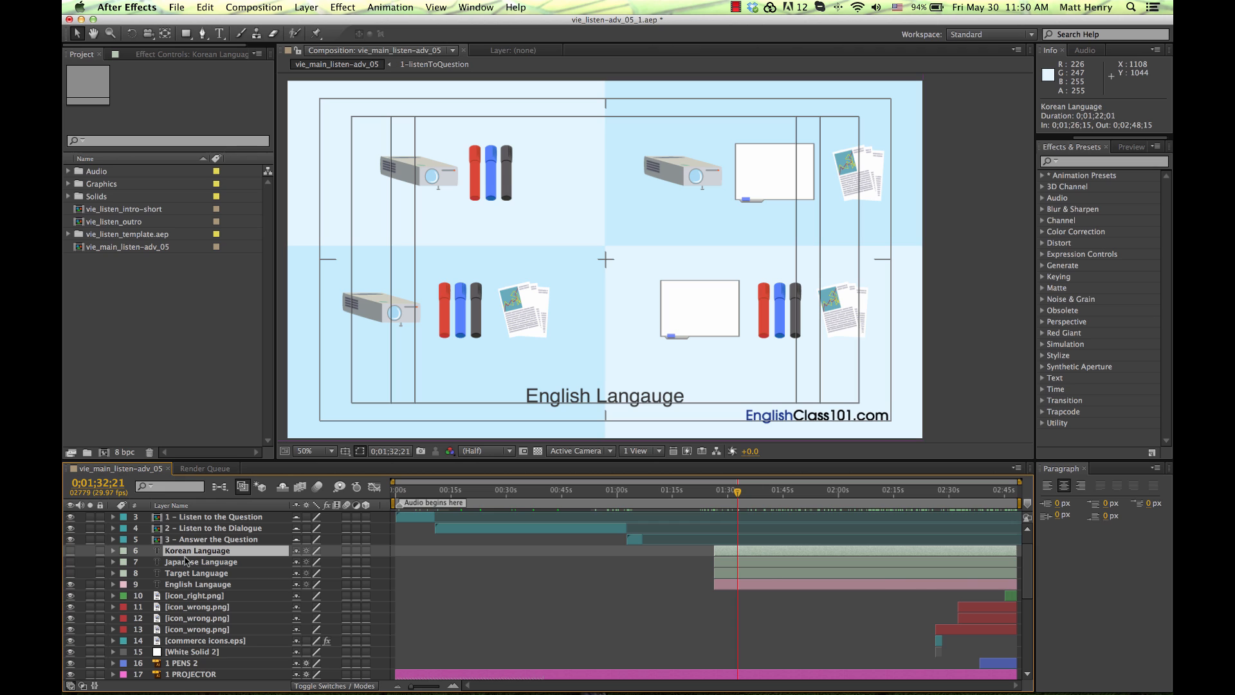
pyautogui.keyDown('shift'); pyautogui.click(96, 561); pyautogui.keyUp('shift')
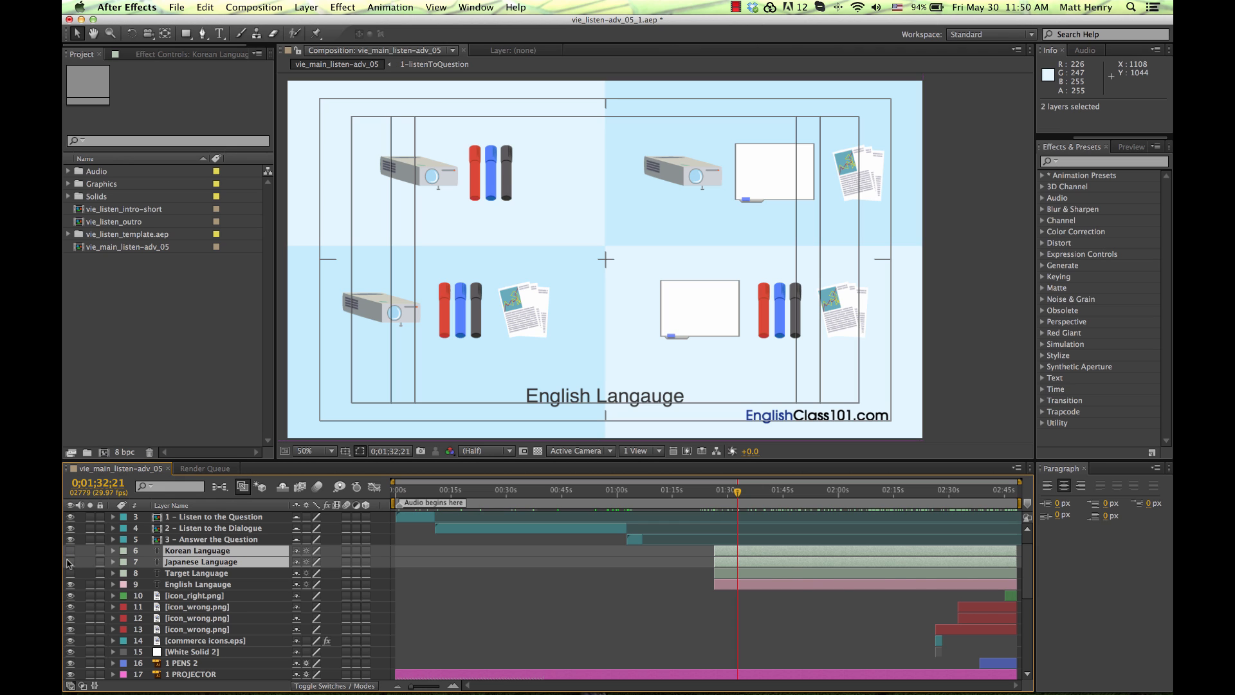
pyautogui.click(206, 573)
pyautogui.click(71, 572)
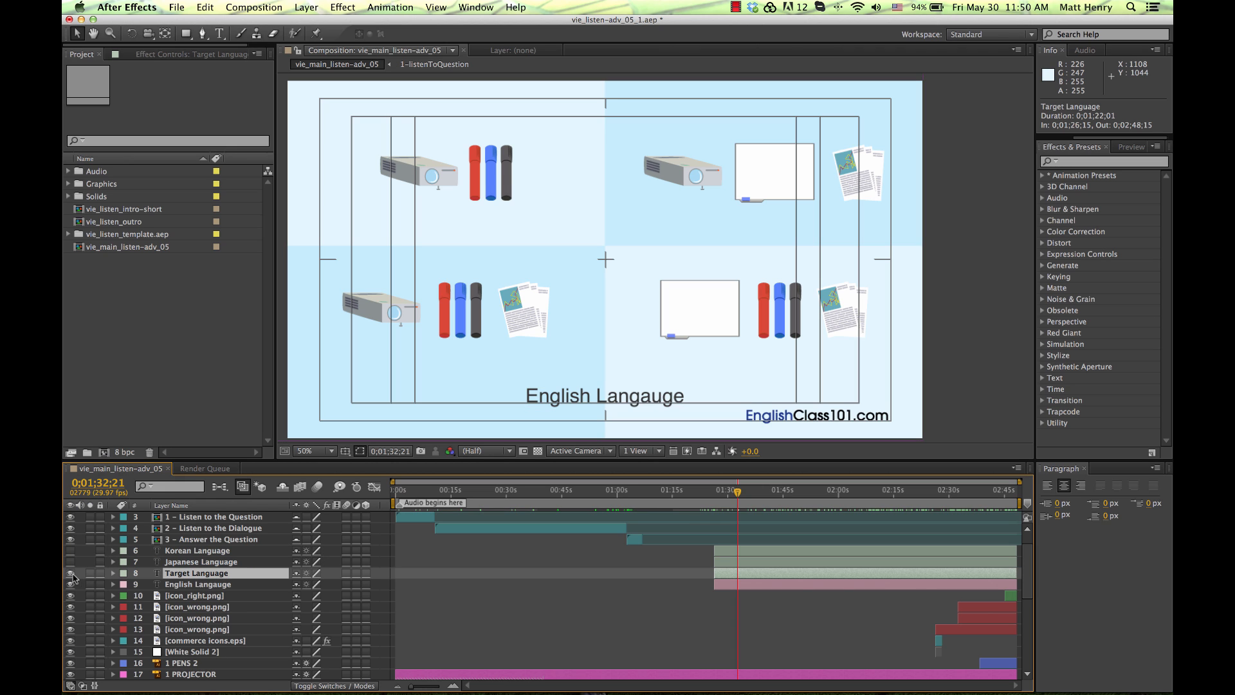
# Step: Delete the Japanese Language and Korean Language text layers from the vie_main_listen-adv_05 composition
pyautogui.click(209, 563)
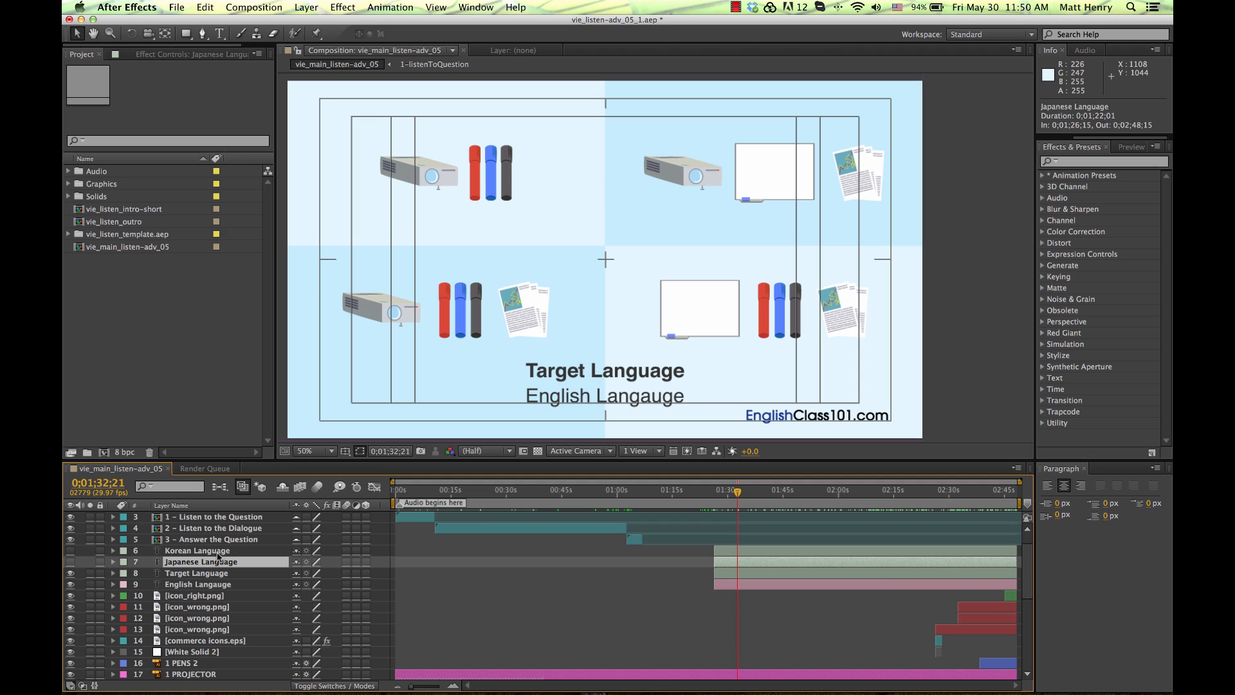
pyautogui.keyDown('shift'); pyautogui.click(213, 551); pyautogui.keyUp('shift')
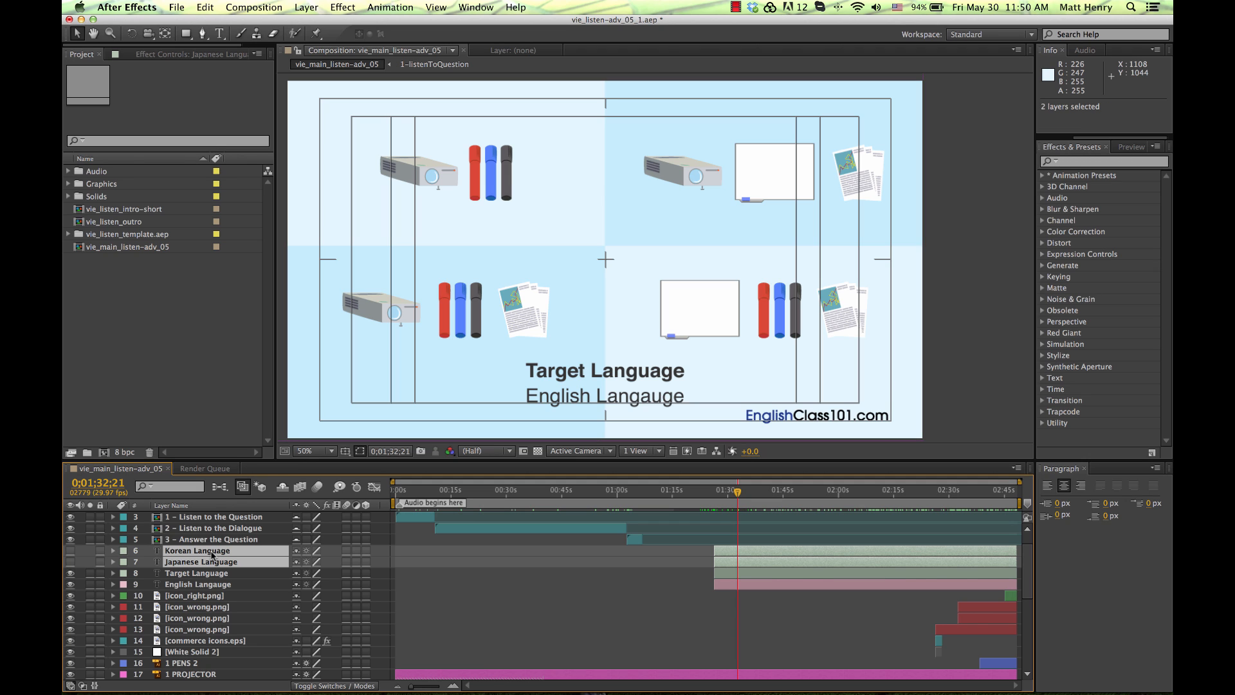
pyautogui.press('Delete')
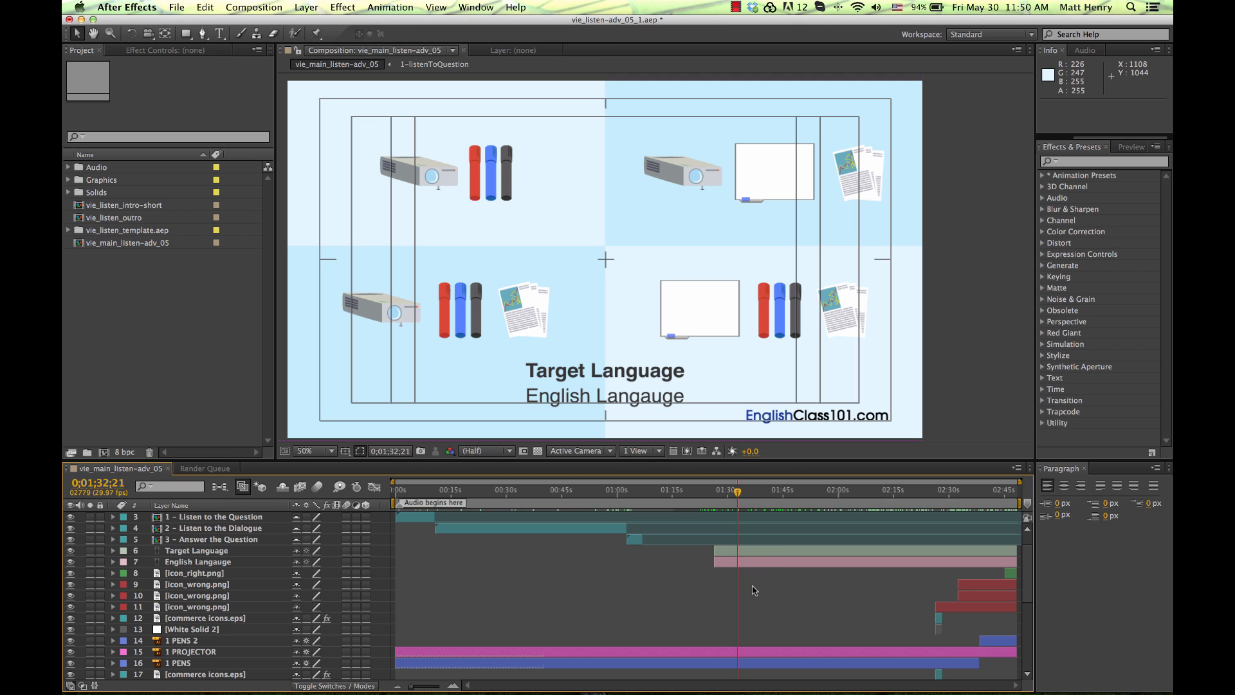
# Step: Switch to Premiere Pro and select all audio clips between the intro and outro clips in the vie_listen-adv_05 sequence
pyautogui.moveTo(644, 692)
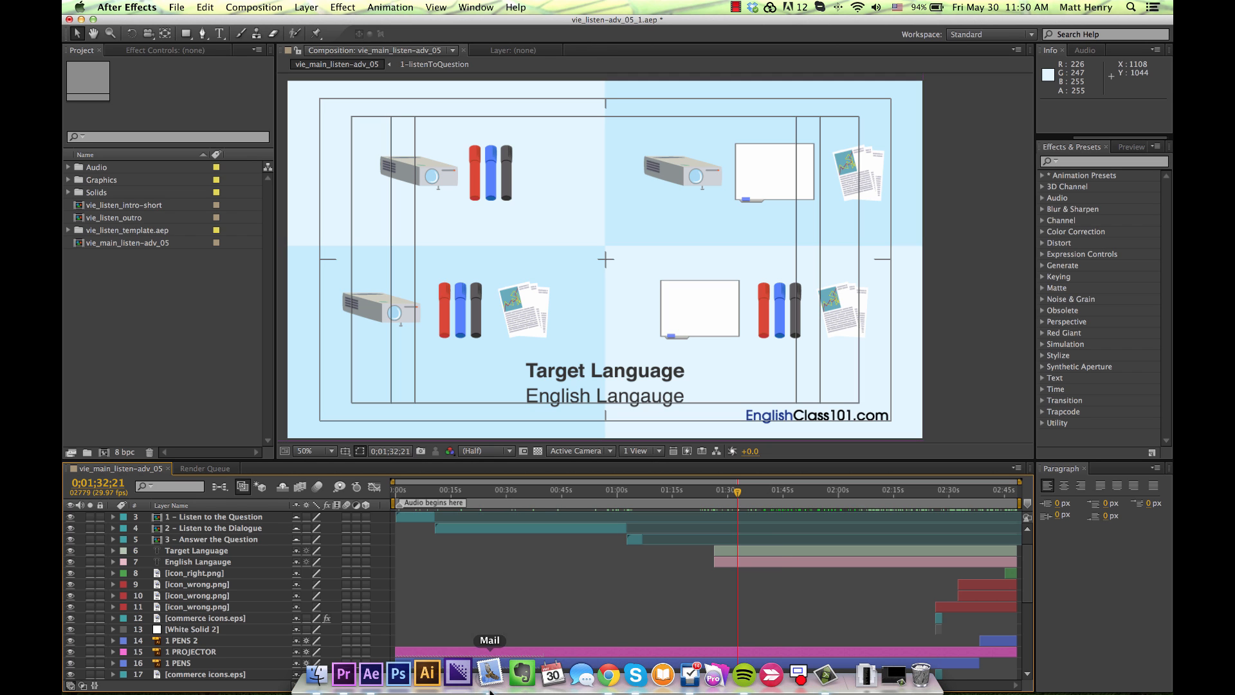
pyautogui.click(356, 675)
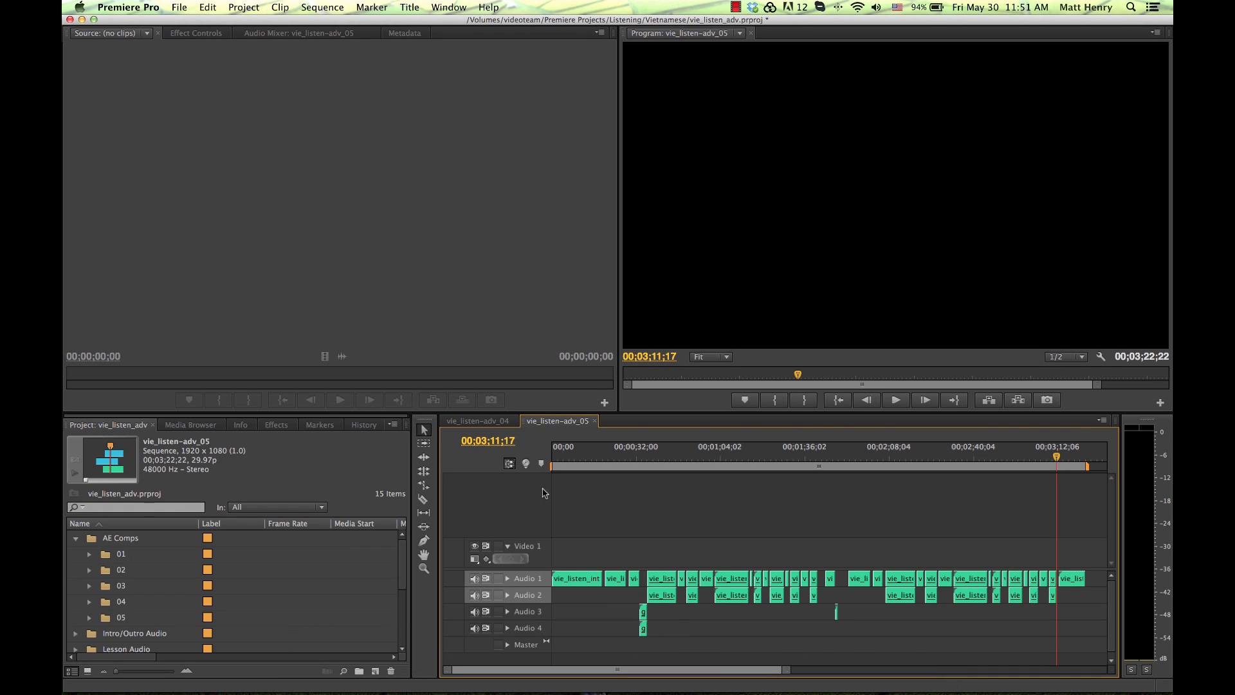
pyautogui.click(562, 583)
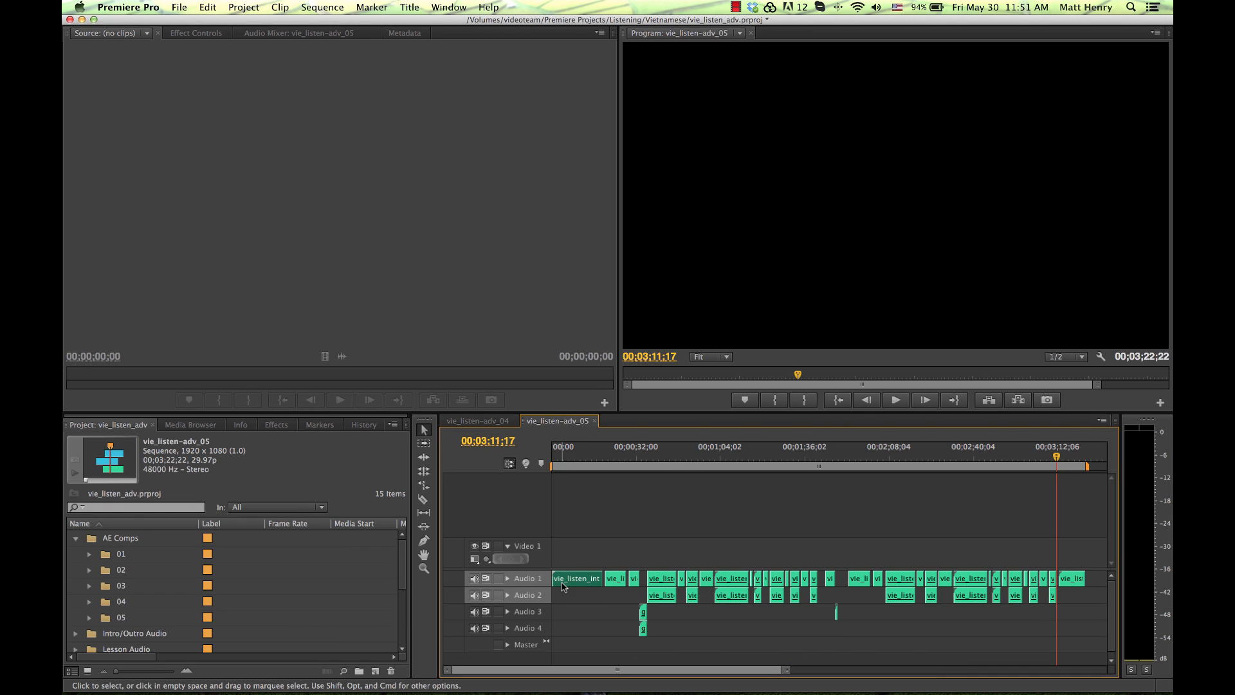
pyautogui.click(1071, 578)
pyautogui.click(601, 554)
pyautogui.moveTo(610, 550); pyautogui.dragTo(1053, 605)
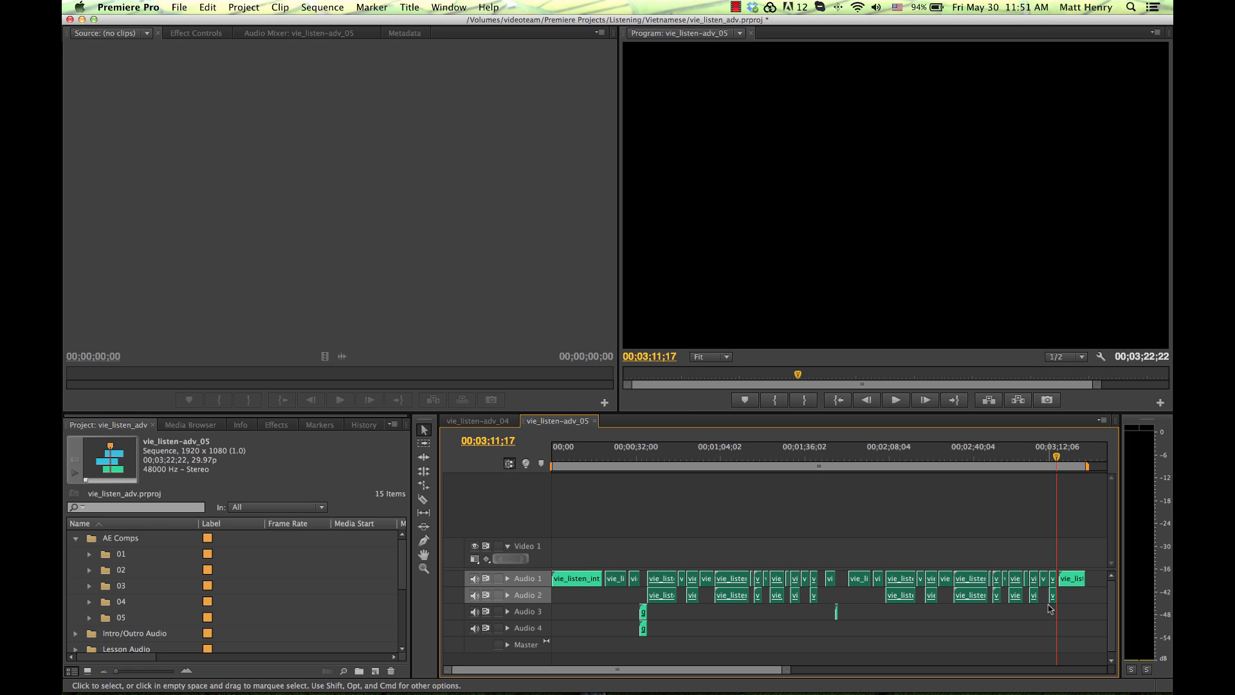
# Step: Switch to After Effects and paste the Premiere audio clips into the vie_main_listen-adv_05 composition at 0;00;01;00, then select the setup audio layer
pyautogui.press('super+Tab')
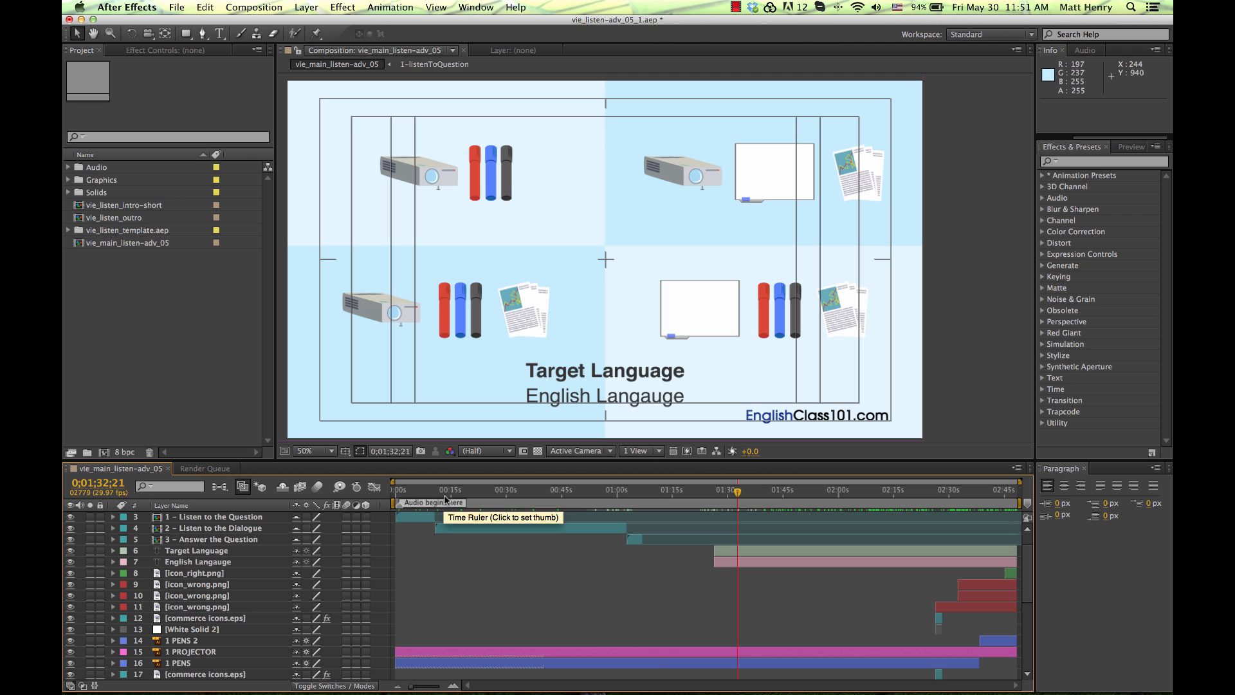
pyautogui.moveTo(442, 492); pyautogui.dragTo(398, 491)
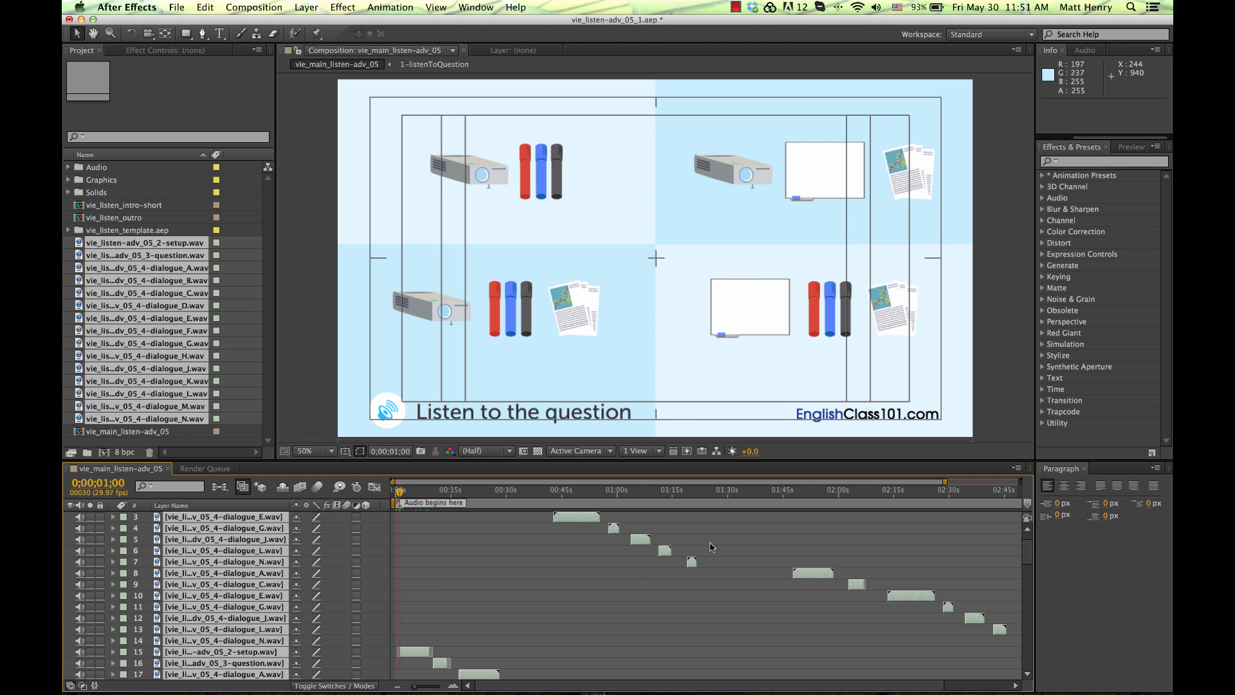
pyautogui.click(482, 600)
pyautogui.click(400, 652)
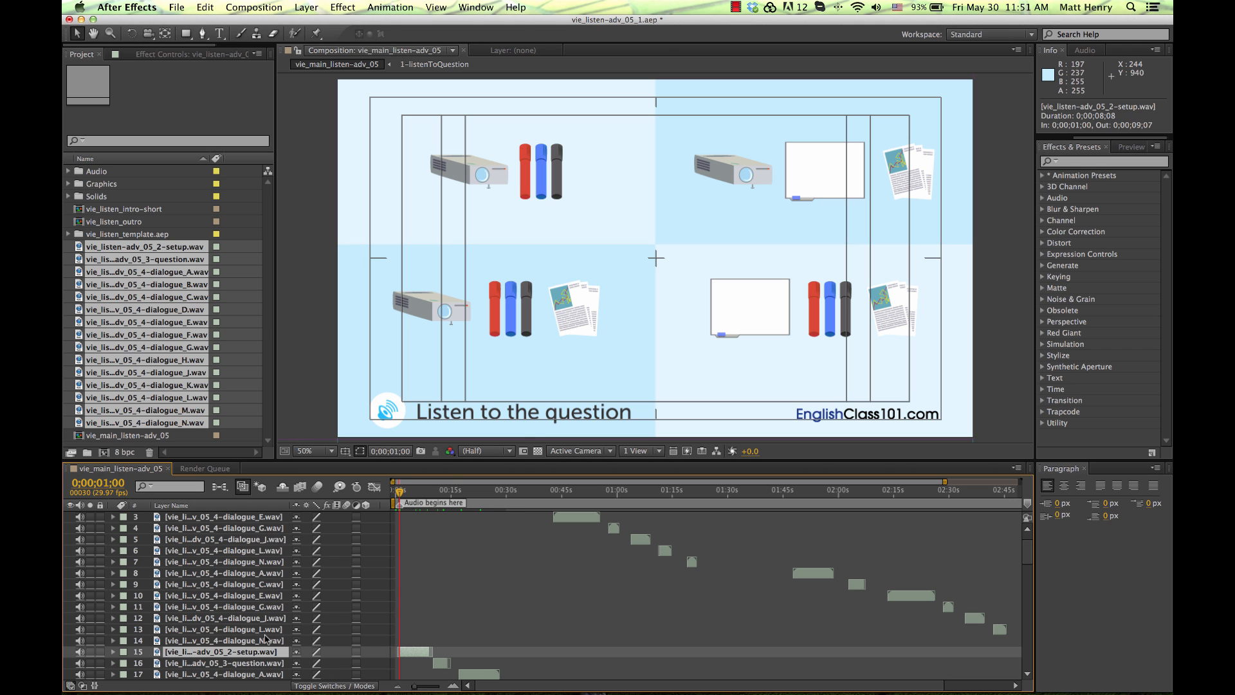
# Step: Enlarge the timeline to full window and examine the pasted audio layers, starting with the topmost dialogue_A layer
pyautogui.press('`')
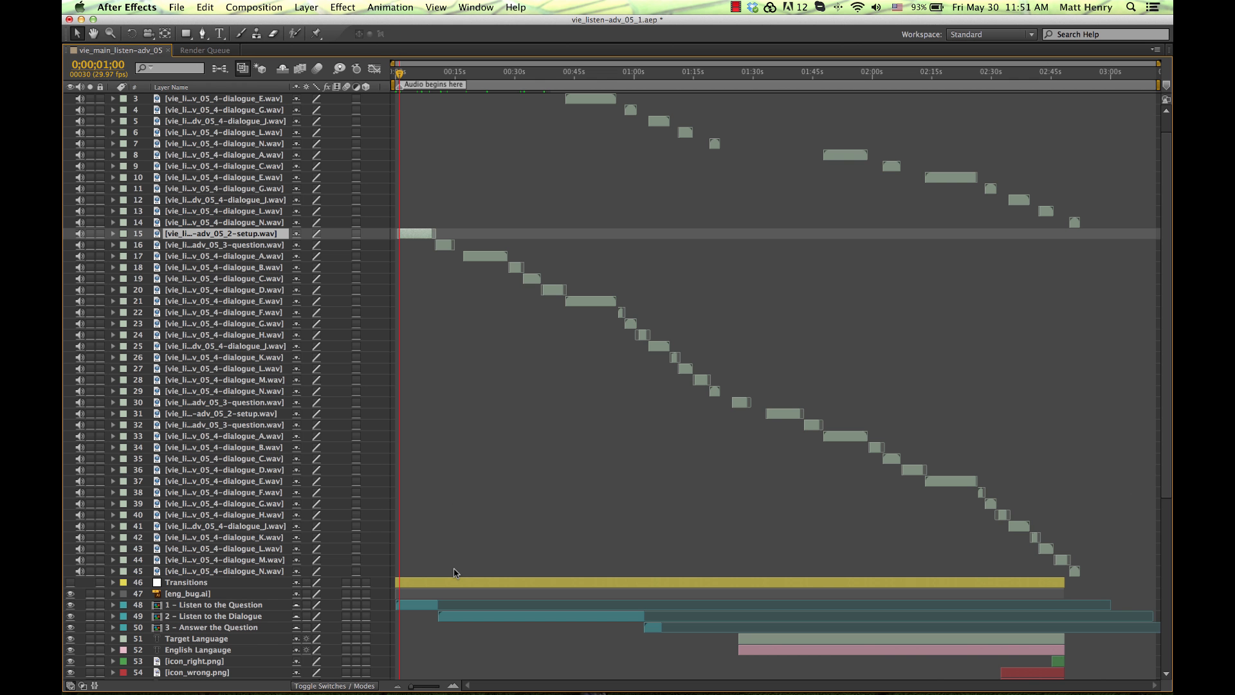
pyautogui.scroll(1, 560, 541)
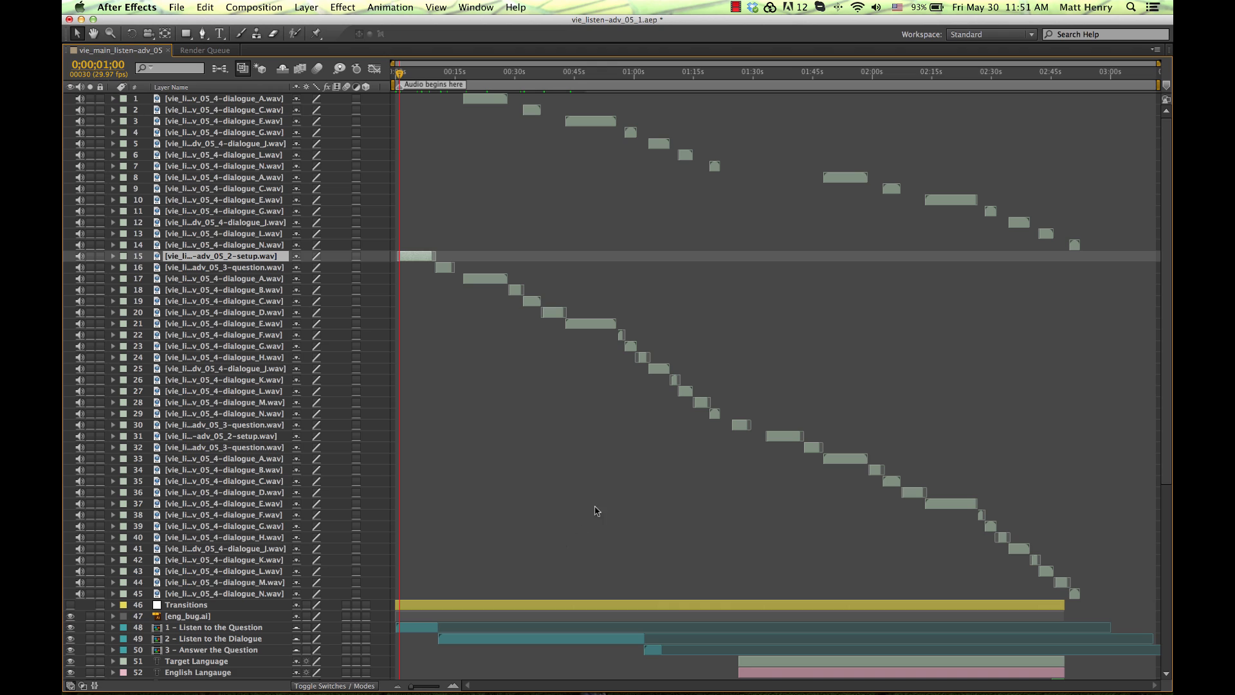
pyautogui.click(604, 234)
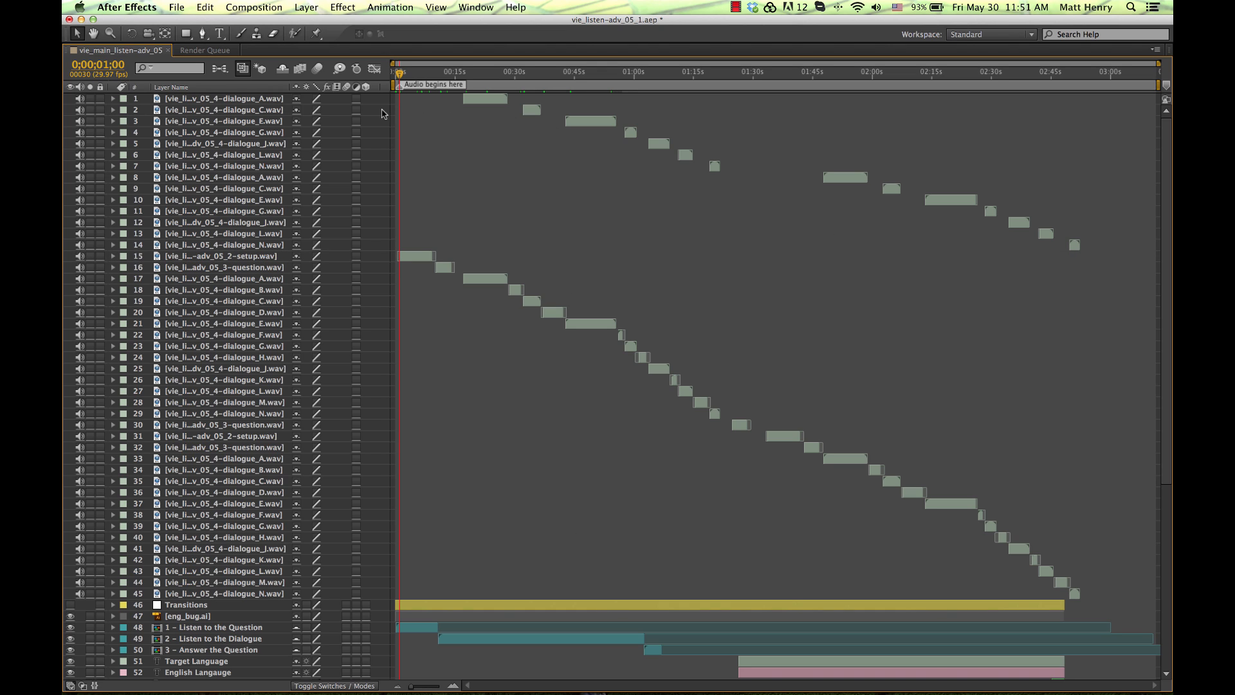
pyautogui.click(213, 99)
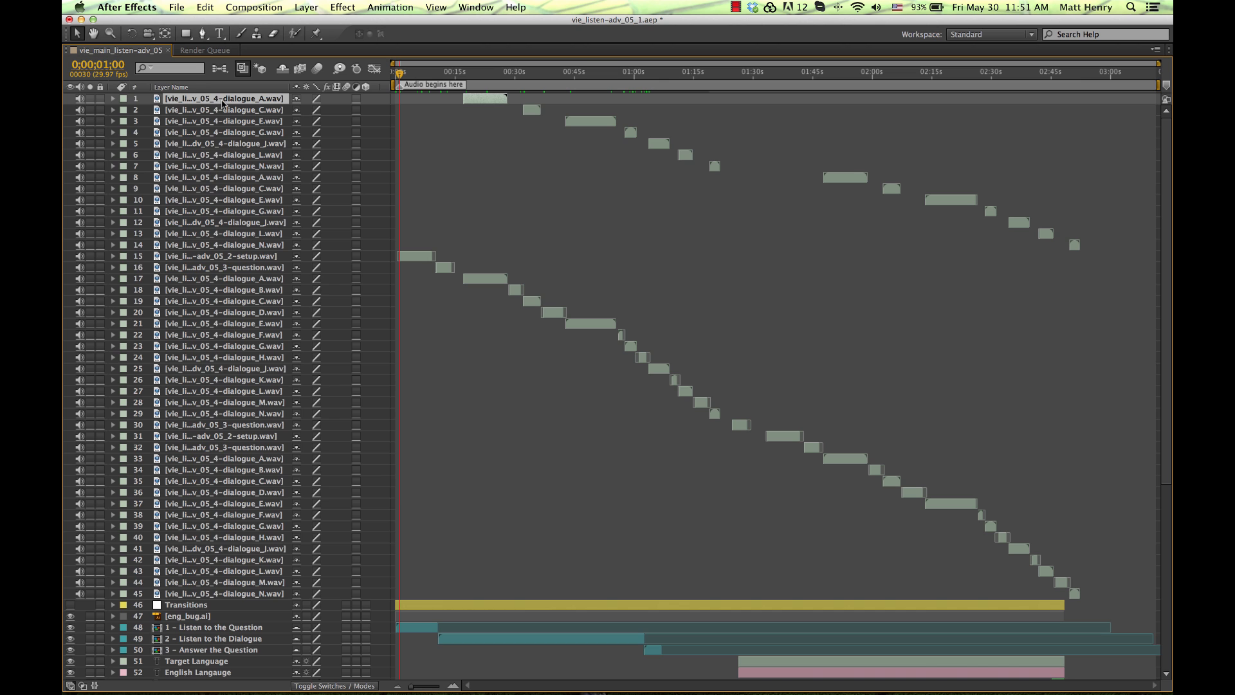
# Step: Switch to Premiere Pro and check the doubled dialogue clips on Audio 1 and Audio 2, playing briefly from 00;02;09;12
pyautogui.press('super+Tab')
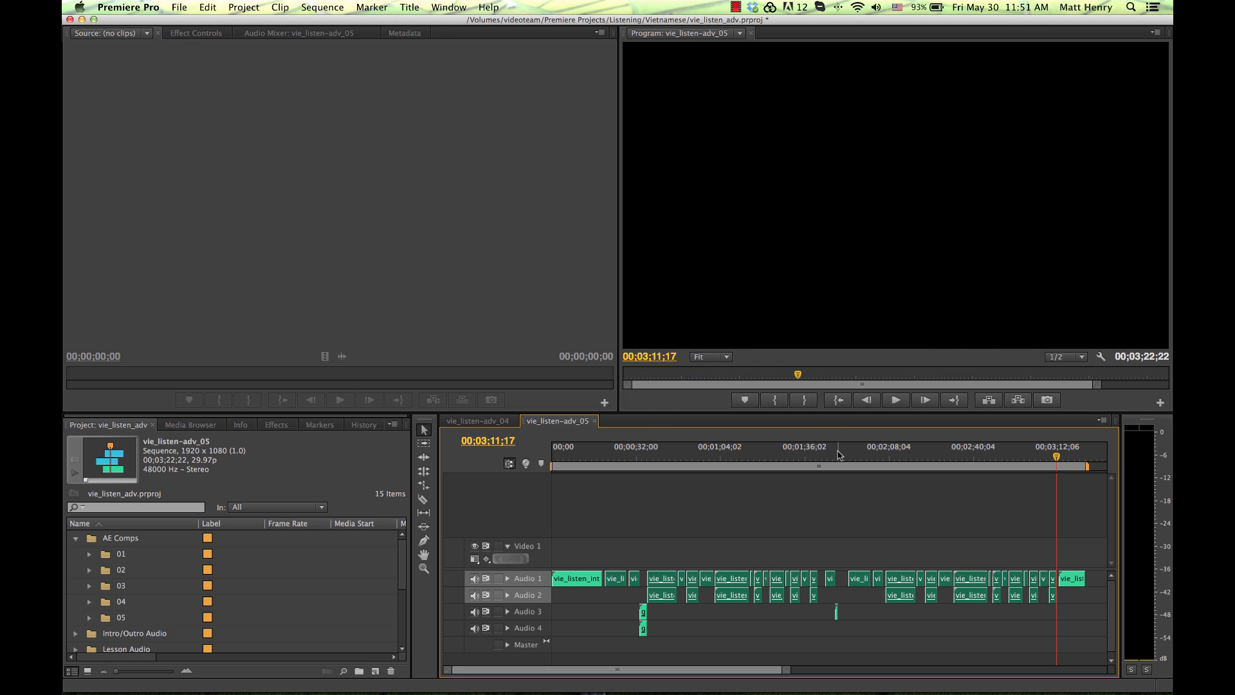
pyautogui.click(730, 602)
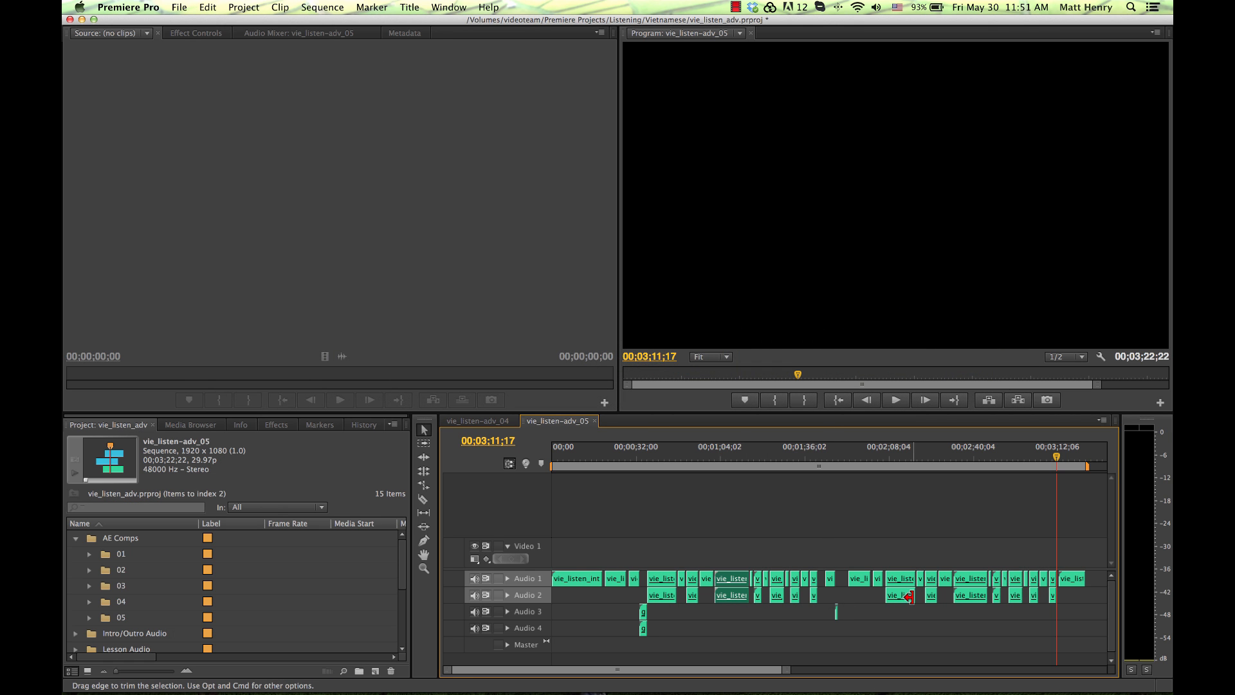
pyautogui.click(893, 452)
pyautogui.press('space')
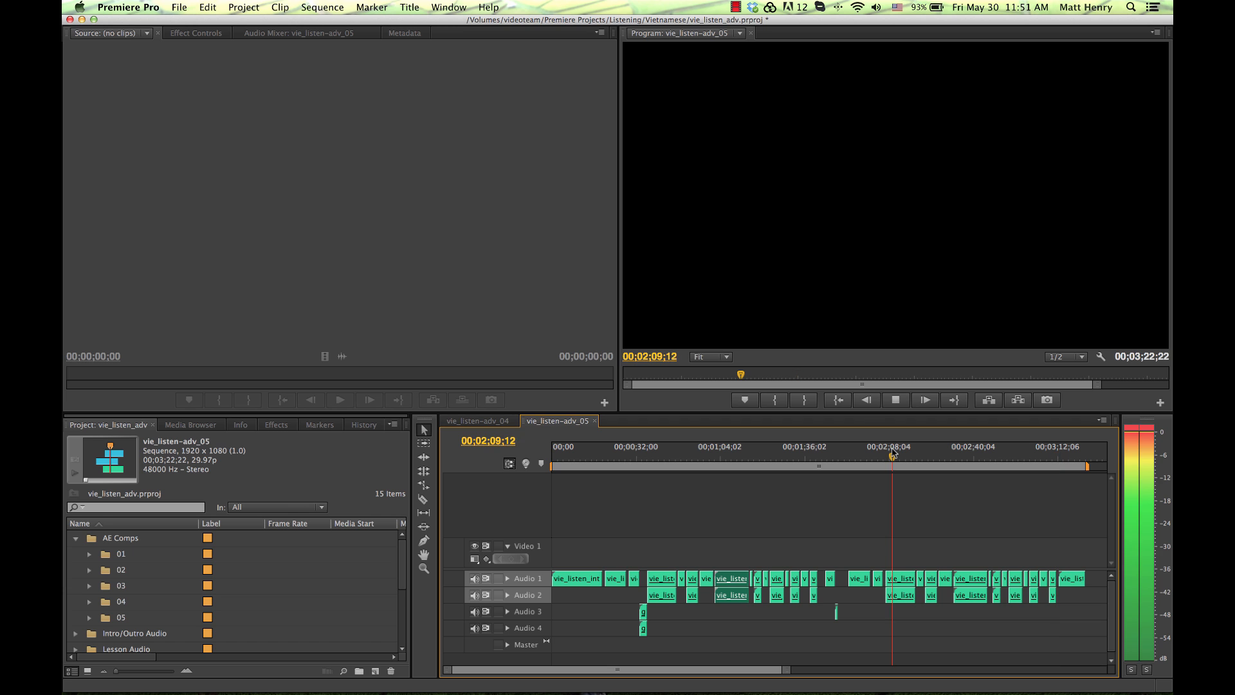
pyautogui.press('space')
pyautogui.click(899, 592)
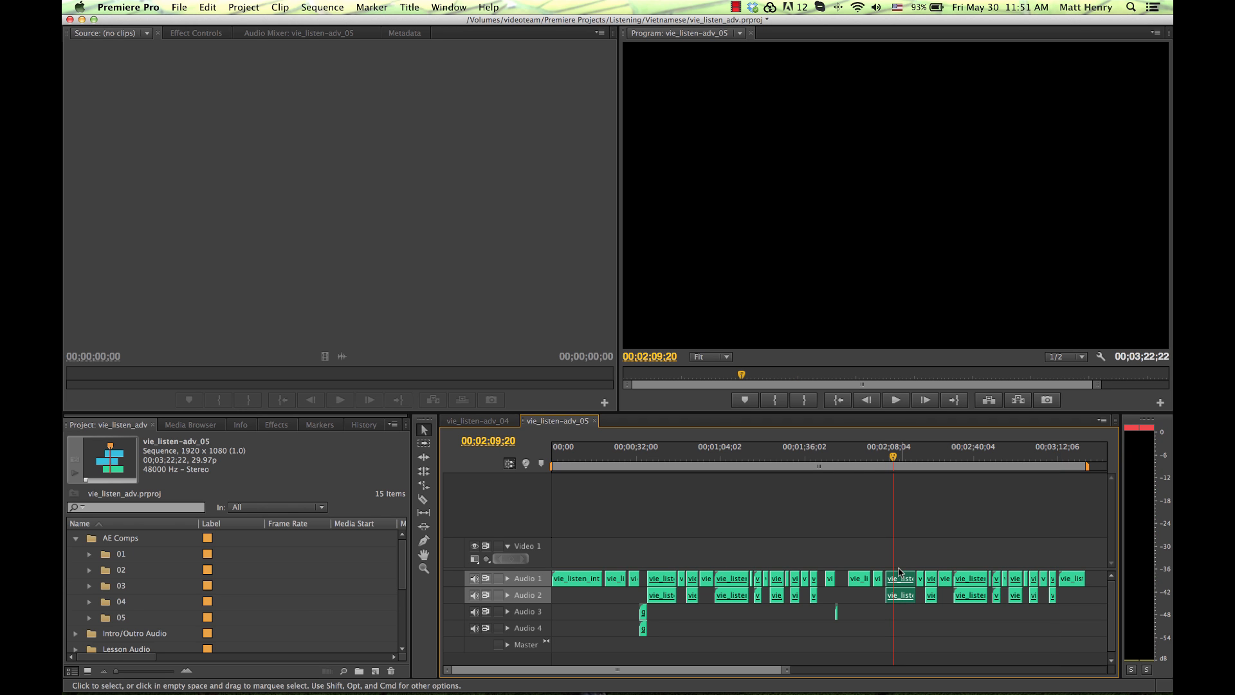
# Step: Return to After Effects and delete the 14 duplicate dialogue audio layers at the top of the stack
pyautogui.press('super+Tab')
pyautogui.click(615, 285)
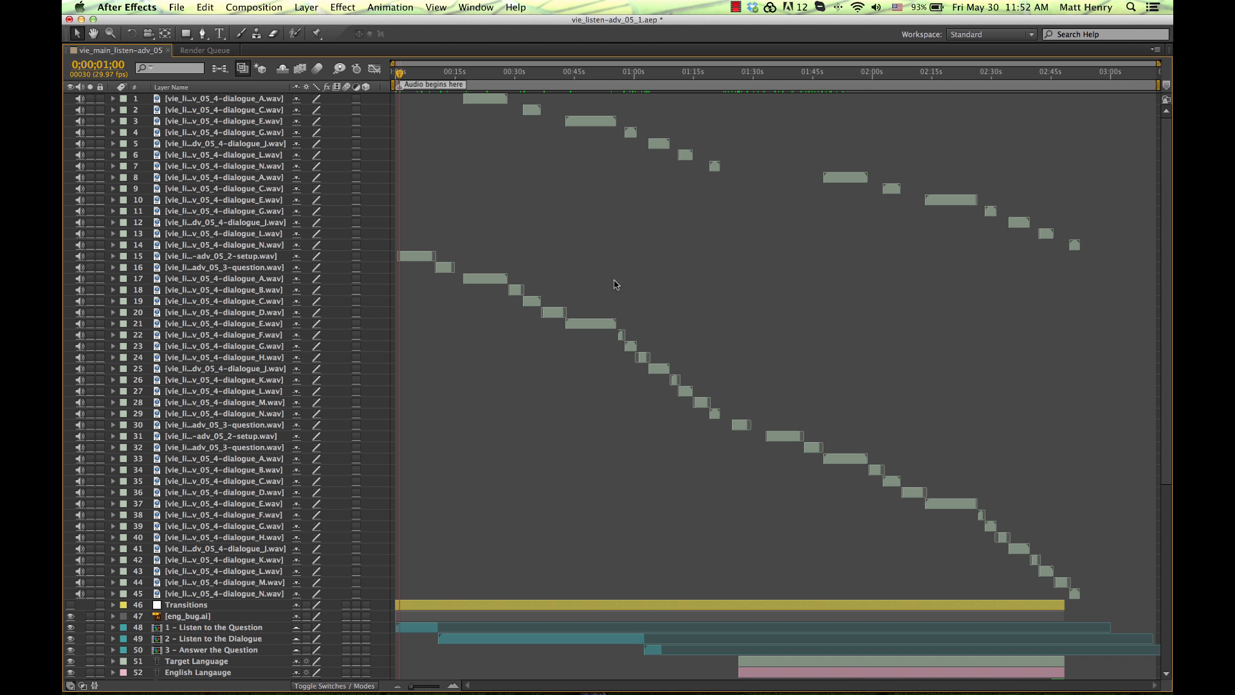
pyautogui.click(474, 100)
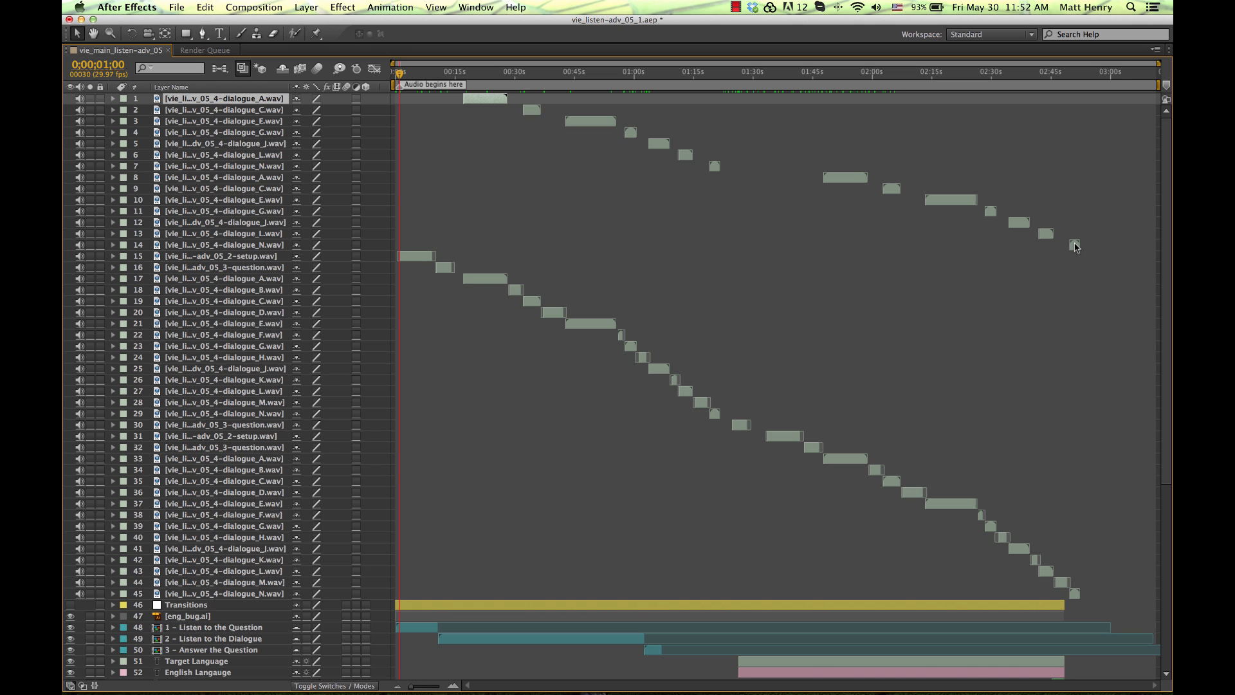
pyautogui.keyDown('shift'); pyautogui.click(1075, 245); pyautogui.keyUp('shift')
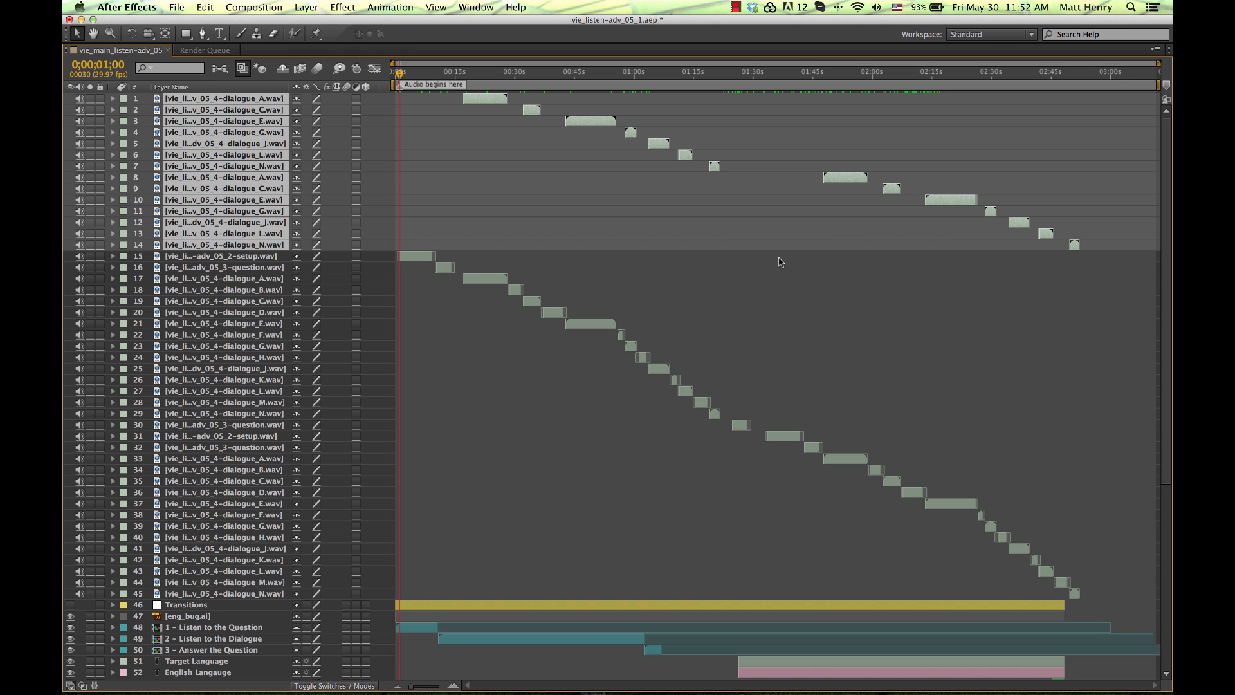
pyautogui.press('Delete')
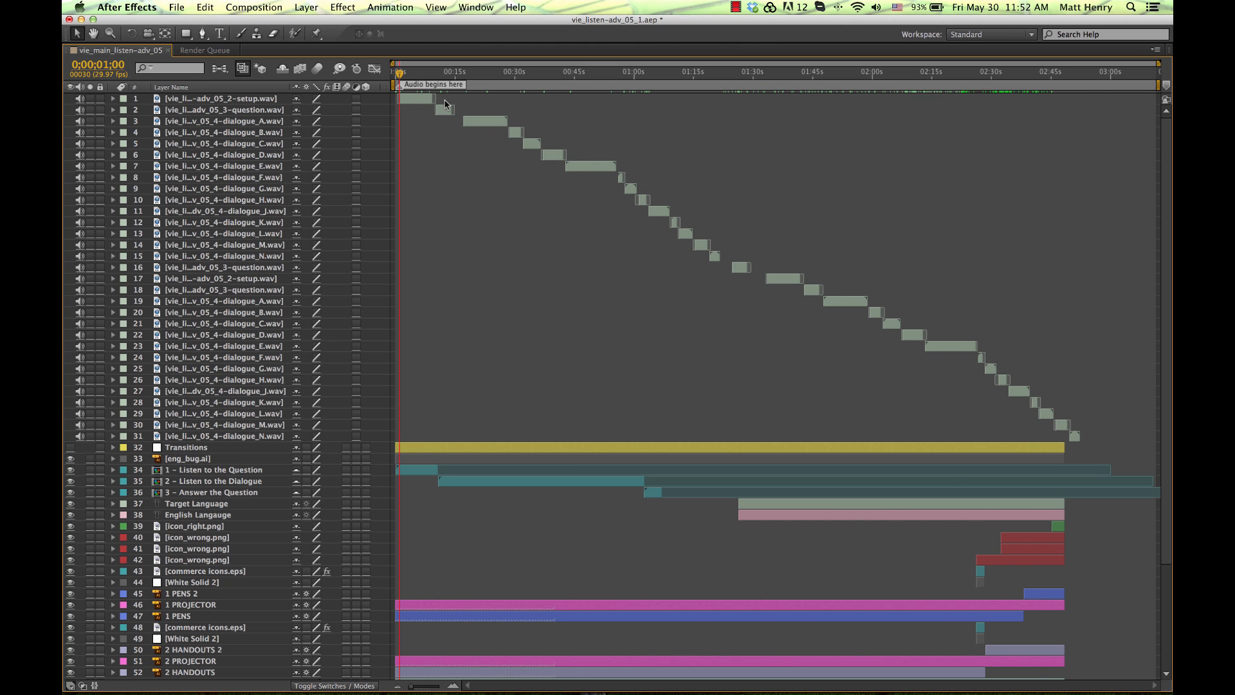
# Step: Move all the remaining audio layers, from setup through the last dialogue_N, to the bottom of the layer stack
pyautogui.press('`')
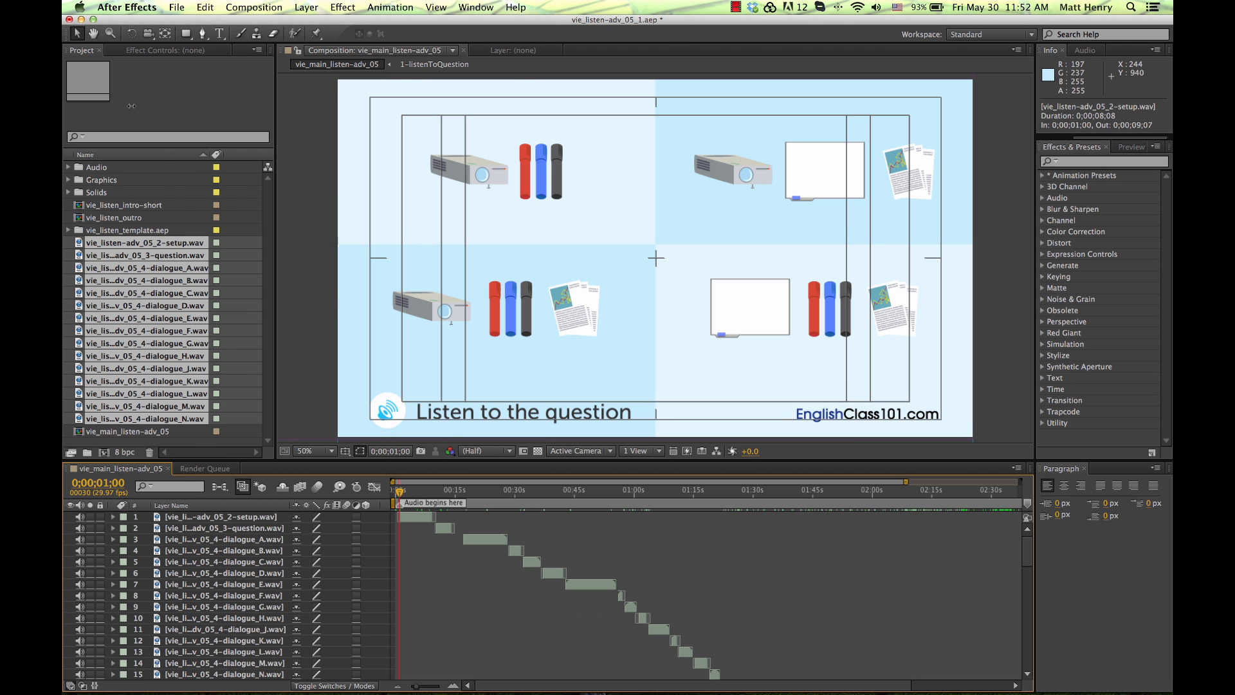
pyautogui.press('`')
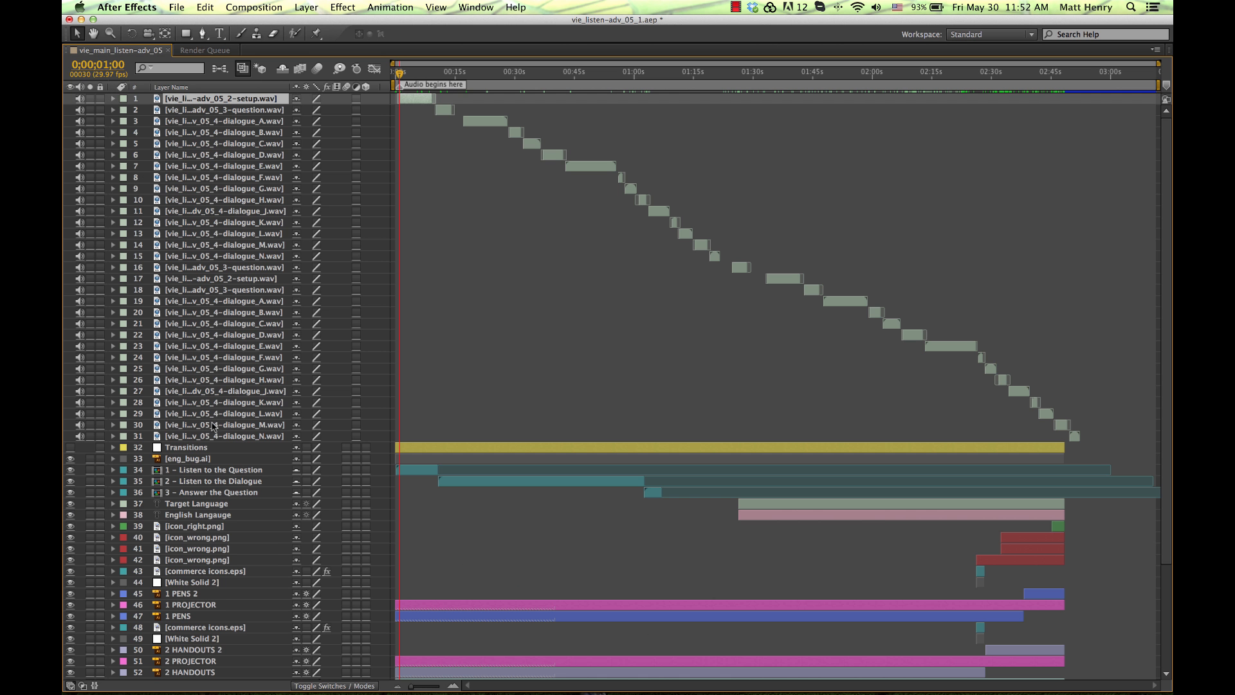
pyautogui.keyDown('shift'); pyautogui.click(215, 435); pyautogui.keyUp('shift')
pyautogui.moveTo(220, 164); pyautogui.dragTo(196, 679)
pyautogui.click(738, 336)
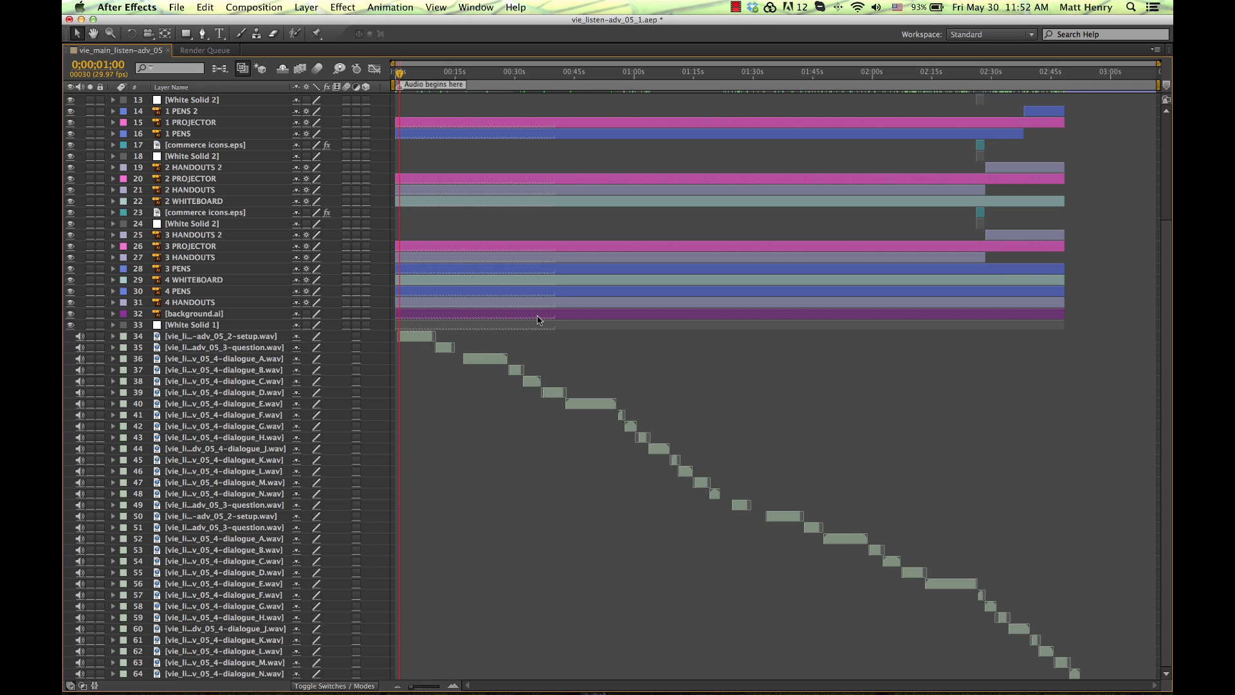
pyautogui.scroll(4, 476, 188)
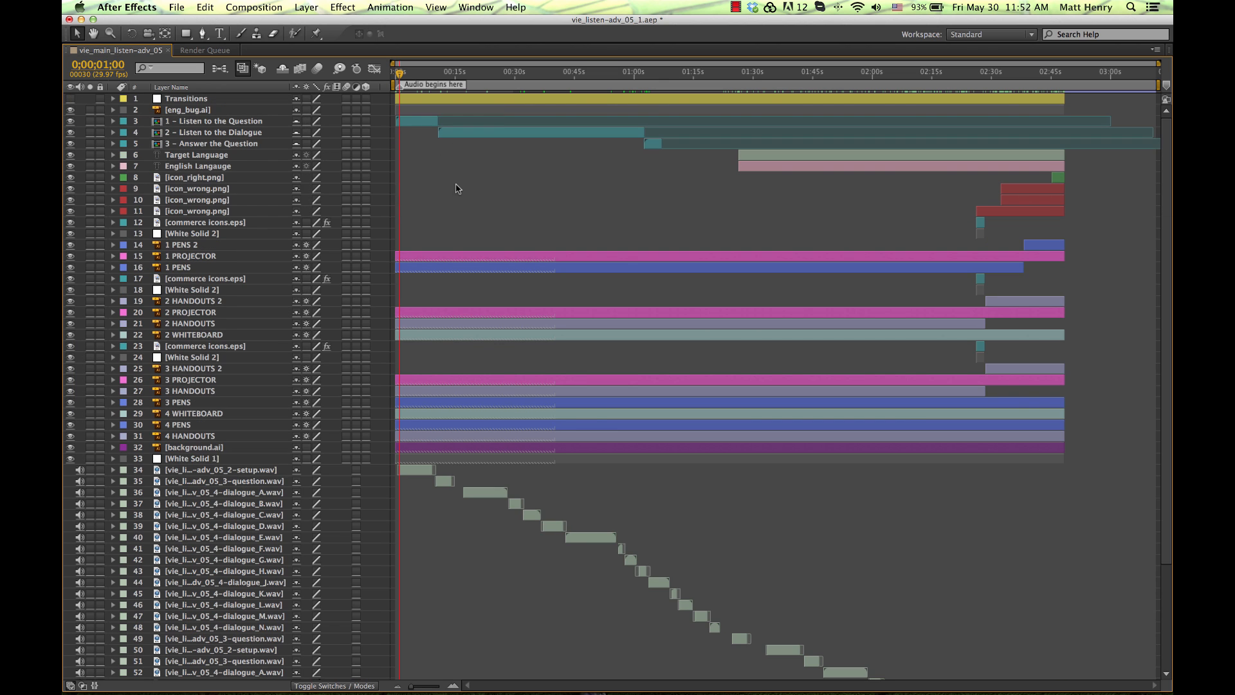
# Step: Restore the normal panel layout and view the on-screen prompts at 0;00;05;20, 0;00;25;24 and 0;01;05;04
pyautogui.press('`')
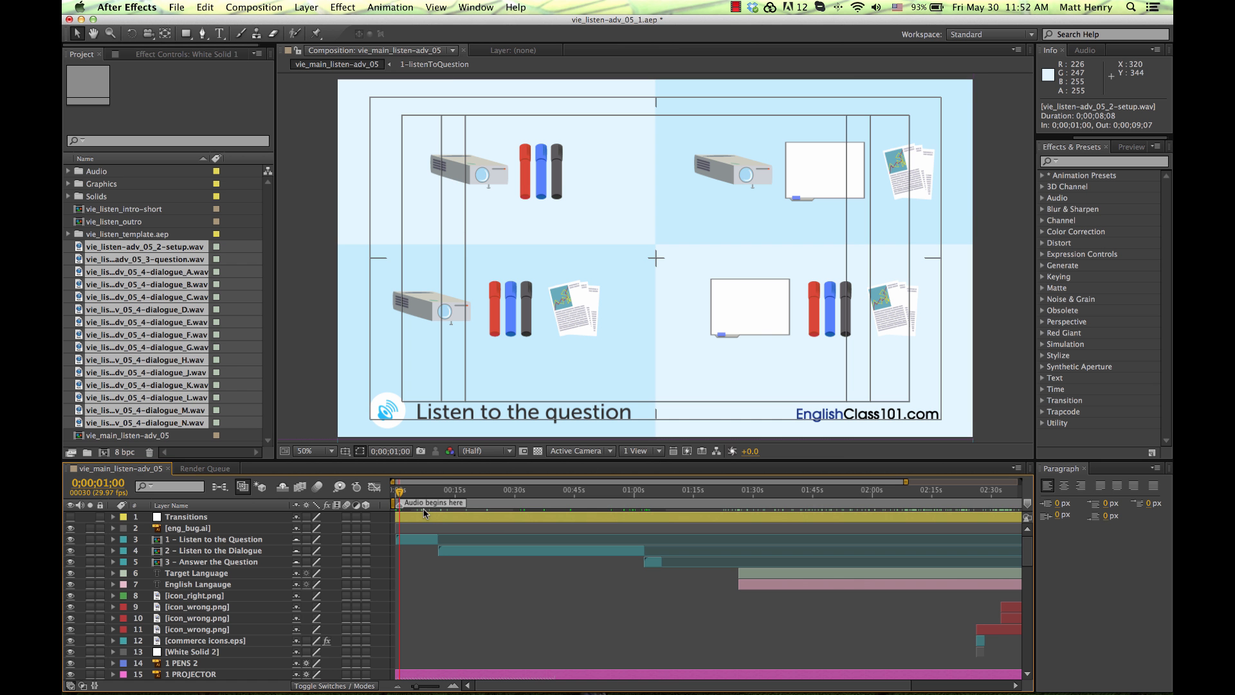
pyautogui.click(418, 492)
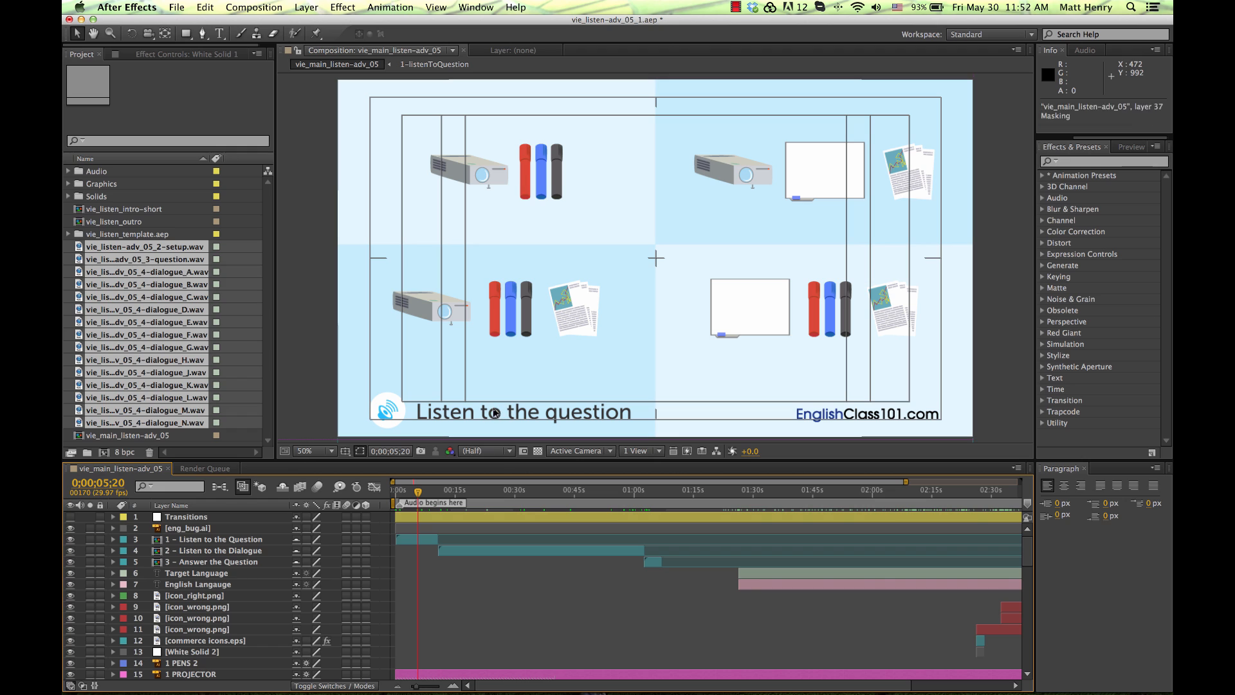
pyautogui.click(498, 491)
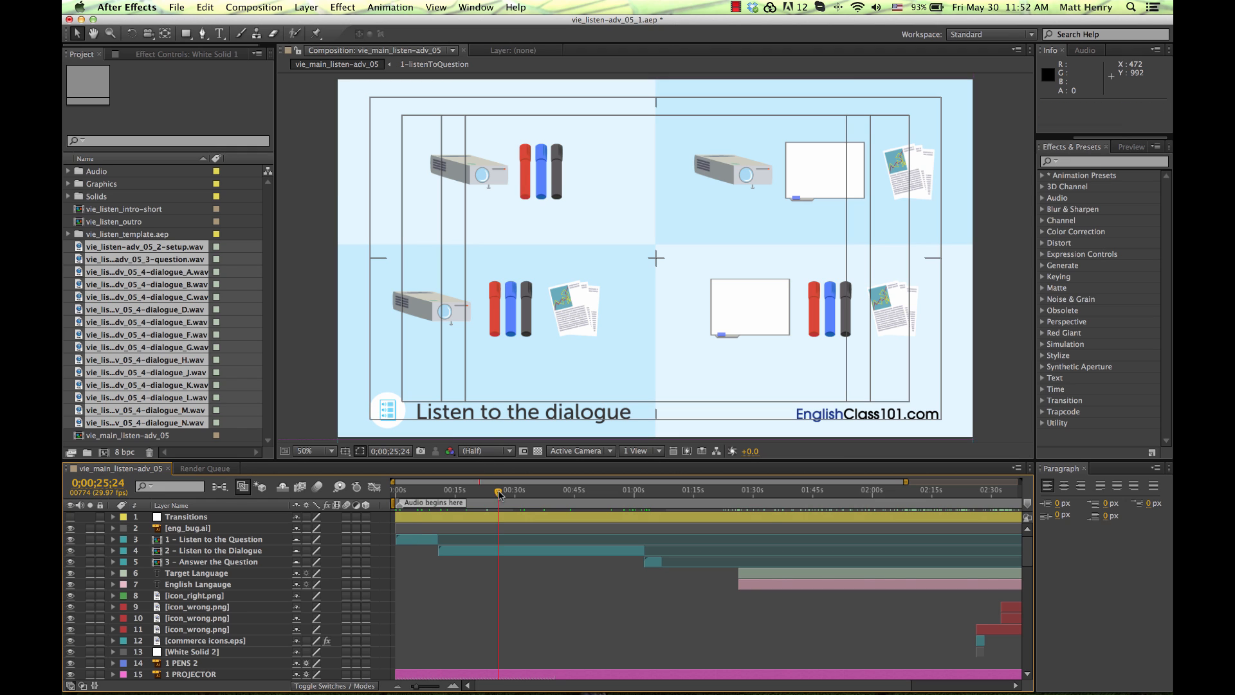
pyautogui.click(654, 492)
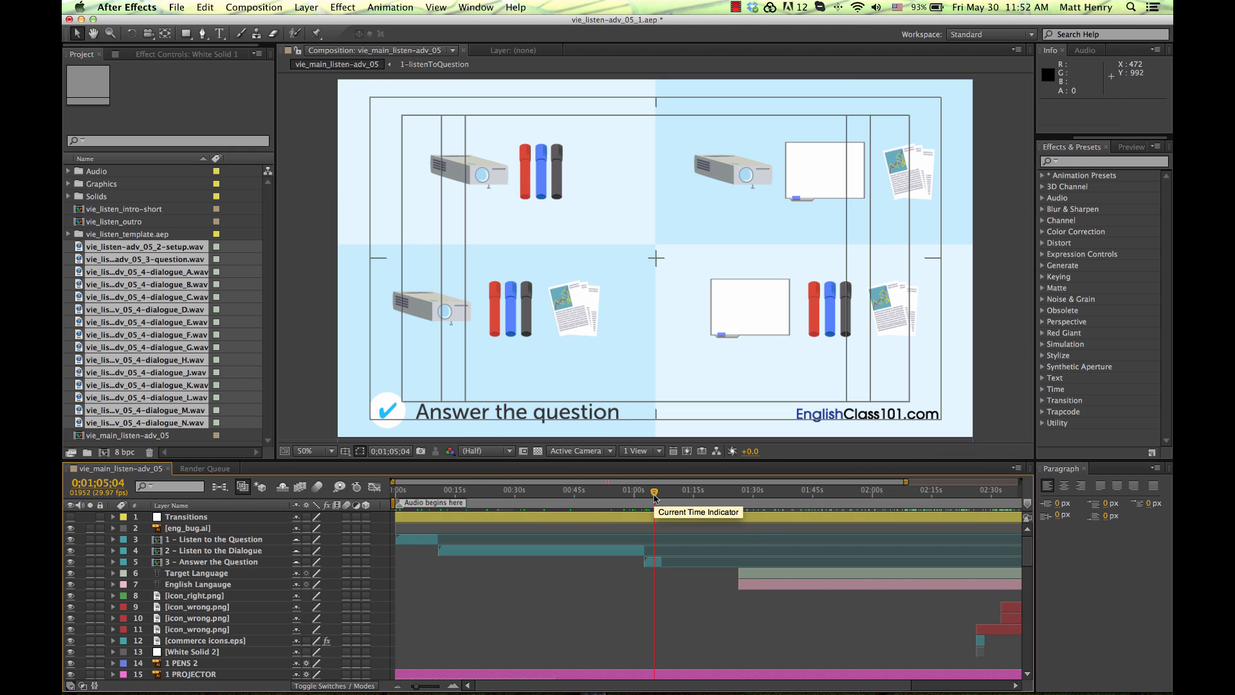
# Step: Examine the first setup and question audio layers in the enlarged timeline, checking times 0;00;08;10 and 0;00;06;05
pyautogui.scroll(-4, 526, 571)
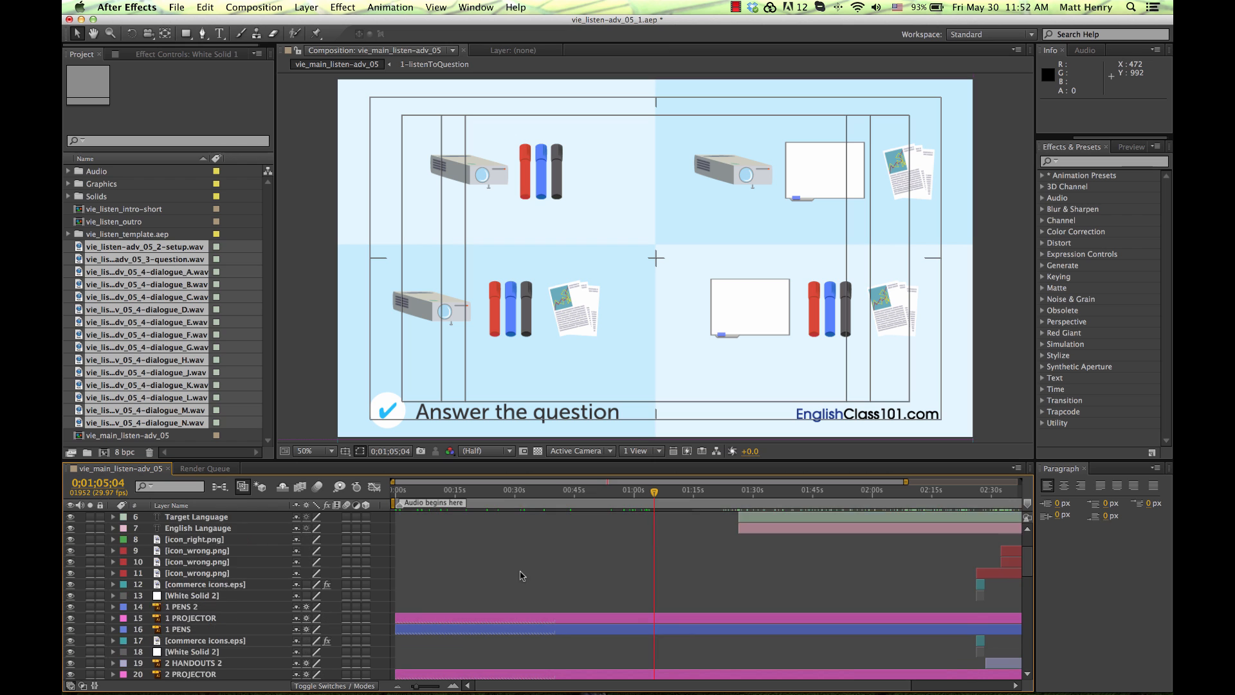
pyautogui.scroll(-1, 528, 570)
pyautogui.scroll(-3, 526, 570)
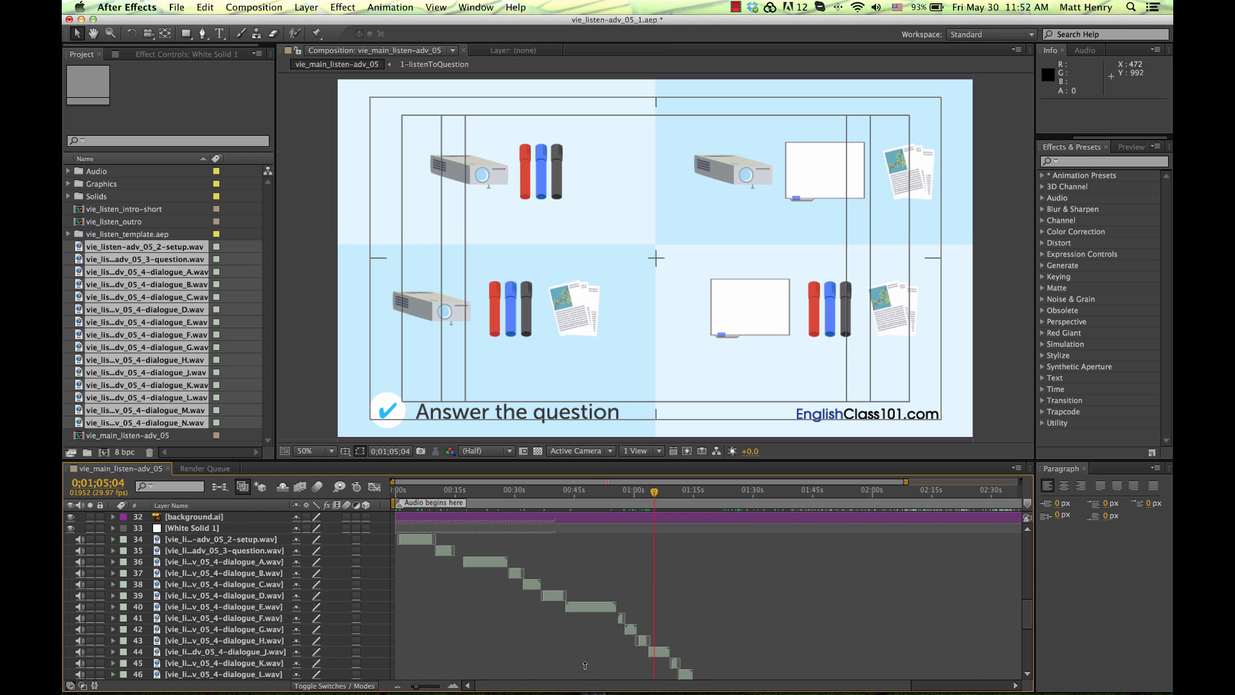
pyautogui.scroll(-10, 586, 670)
pyautogui.scroll(5, 586, 669)
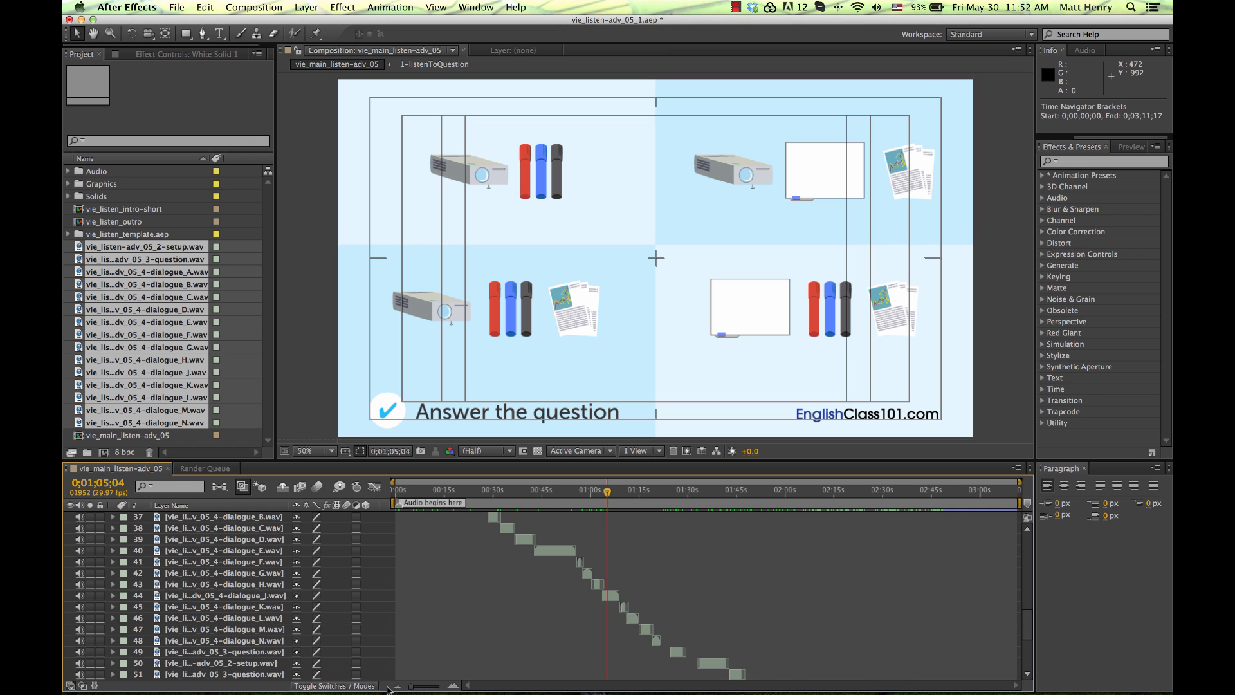
pyautogui.press('`')
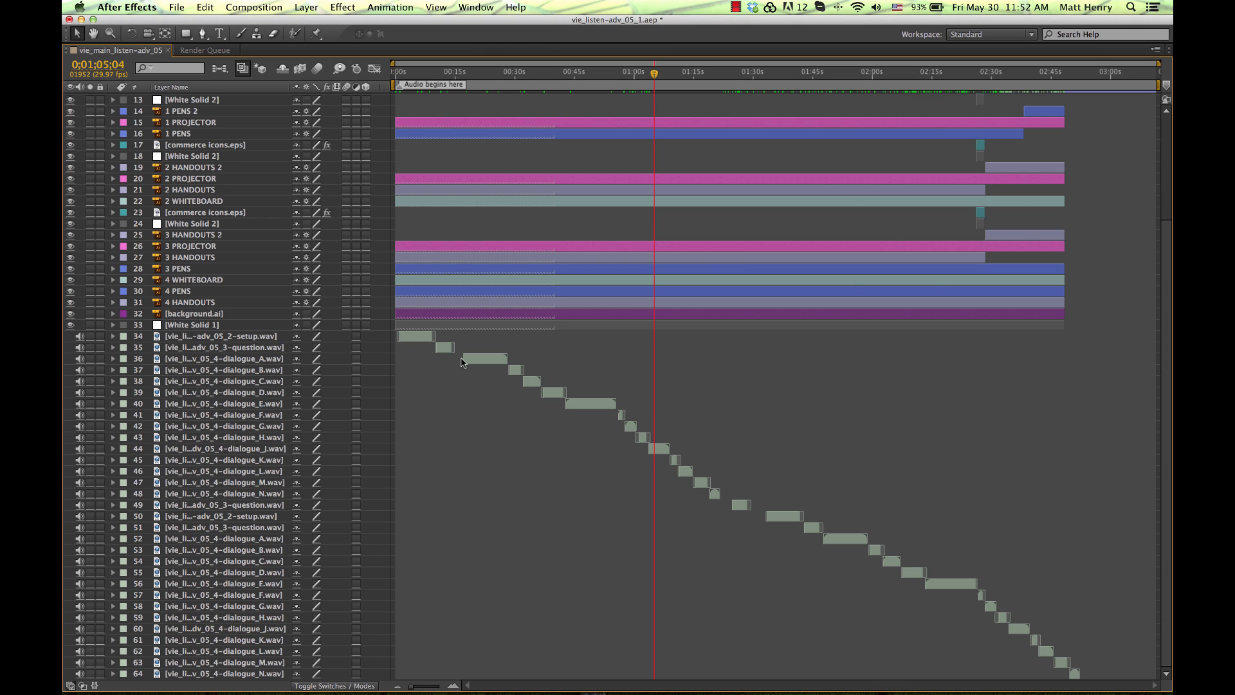
pyautogui.moveTo(400, 74); pyautogui.dragTo(428, 74)
pyautogui.click(263, 327)
pyautogui.click(259, 340)
pyautogui.click(273, 348)
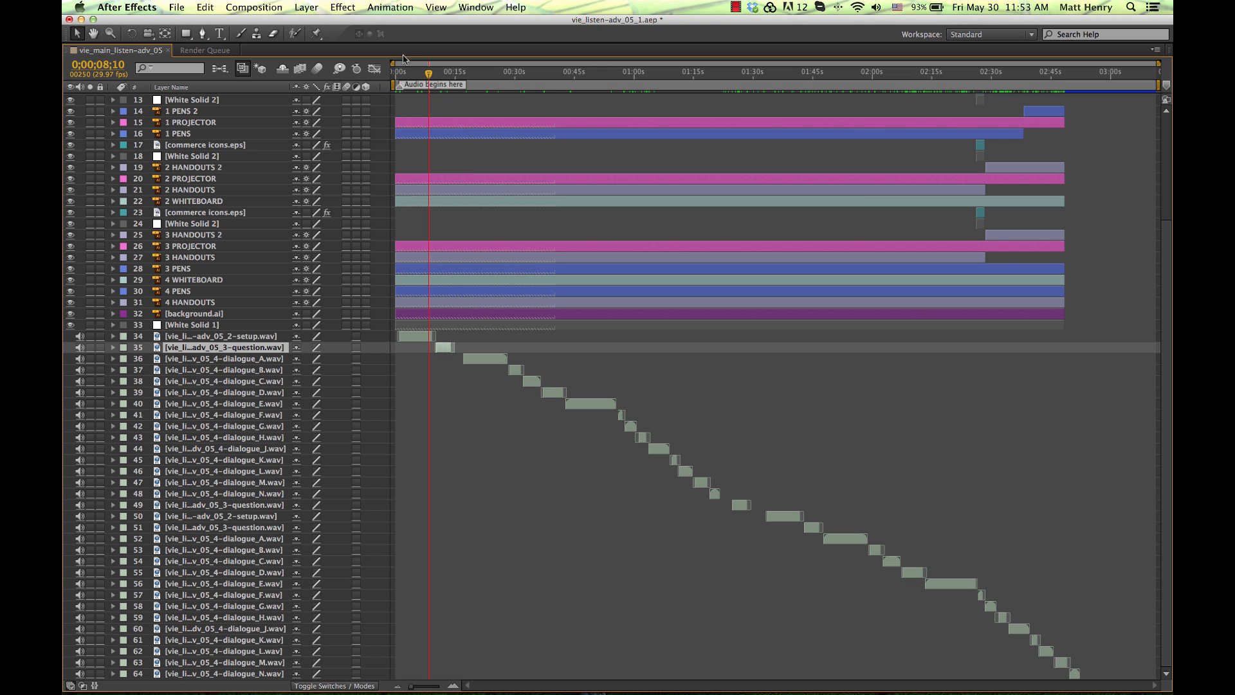
pyautogui.moveTo(406, 75); pyautogui.dragTo(419, 75)
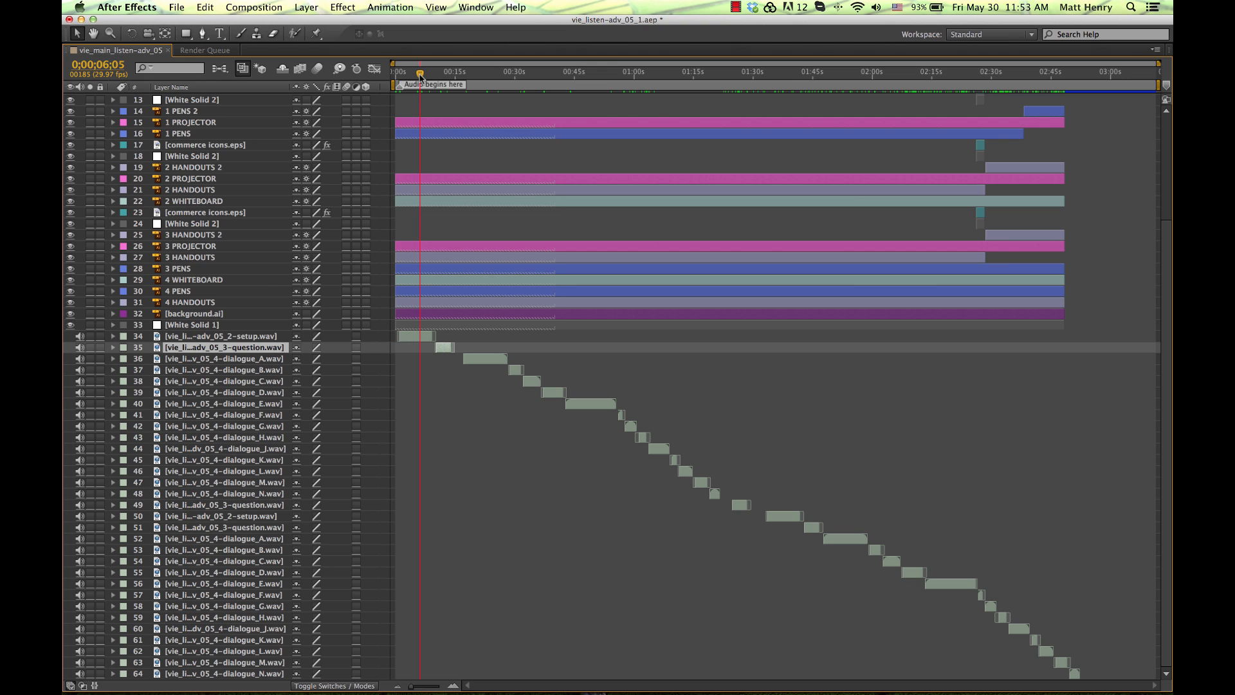
# Step: Locate the first dialogue's span, from dialogue_A at 0;00;17;04 to the first dialogue_N audio layer
pyautogui.moveTo(420, 75); pyautogui.dragTo(464, 66)
pyautogui.click(508, 360)
pyautogui.click(714, 494)
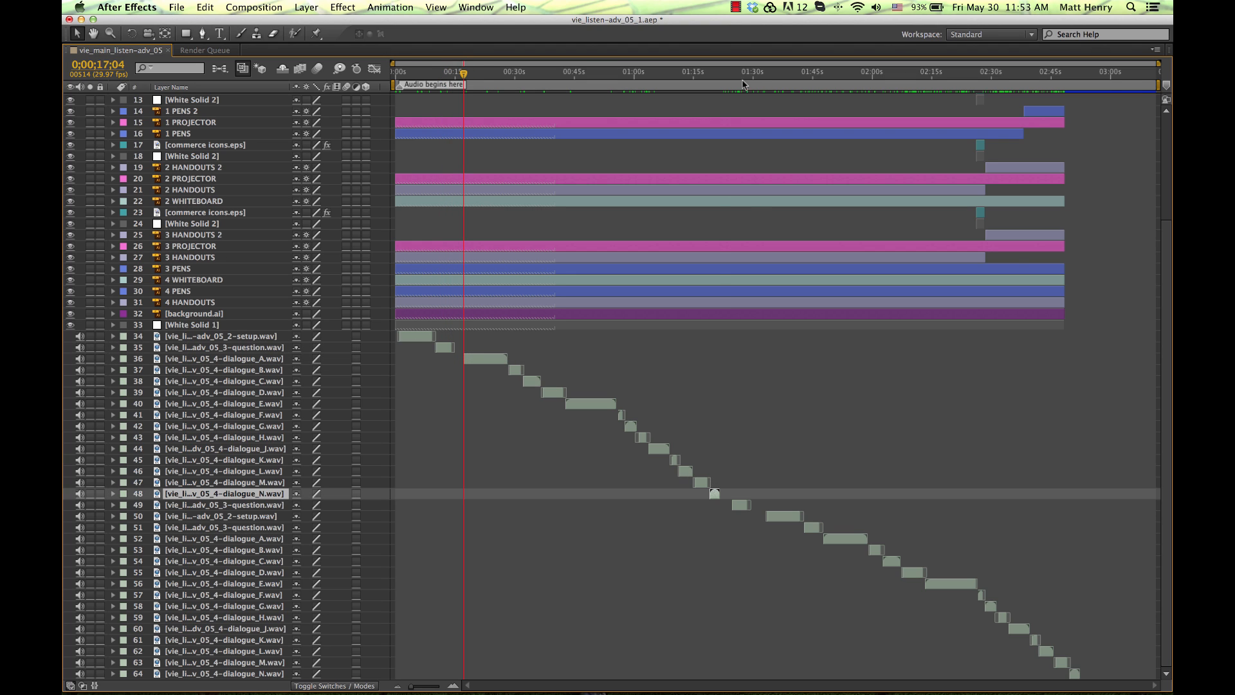
# Step: Locate the repeated question audio at 0;01;24;23 and the second setup audio layer that follows it
pyautogui.click(722, 73)
pyautogui.moveTo(725, 75); pyautogui.dragTo(732, 77)
pyautogui.click(743, 504)
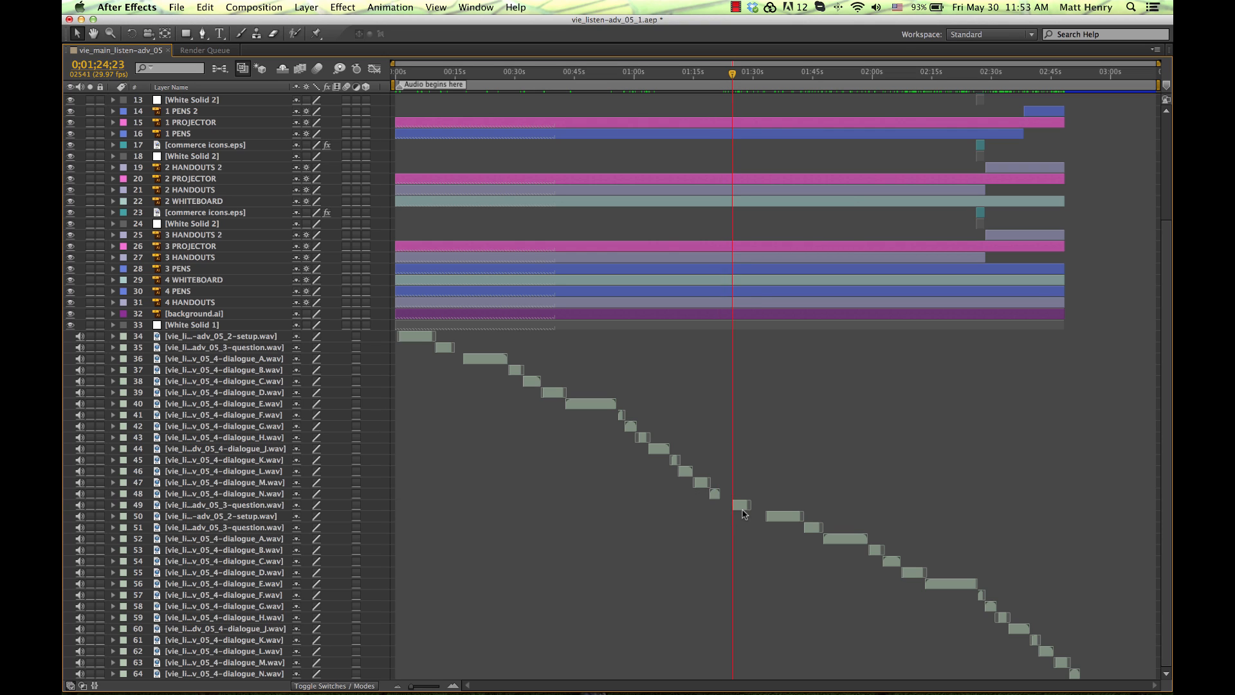
pyautogui.click(271, 347)
pyautogui.click(260, 508)
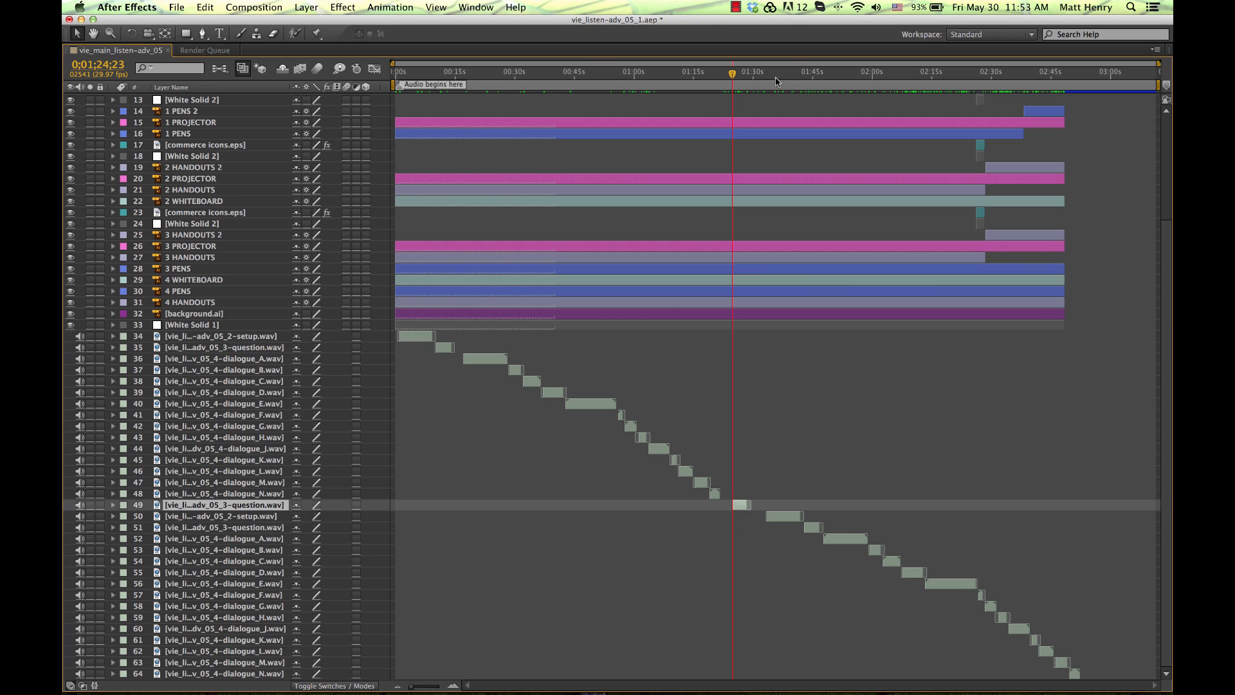
pyautogui.moveTo(733, 73); pyautogui.dragTo(764, 74)
pyautogui.click(783, 516)
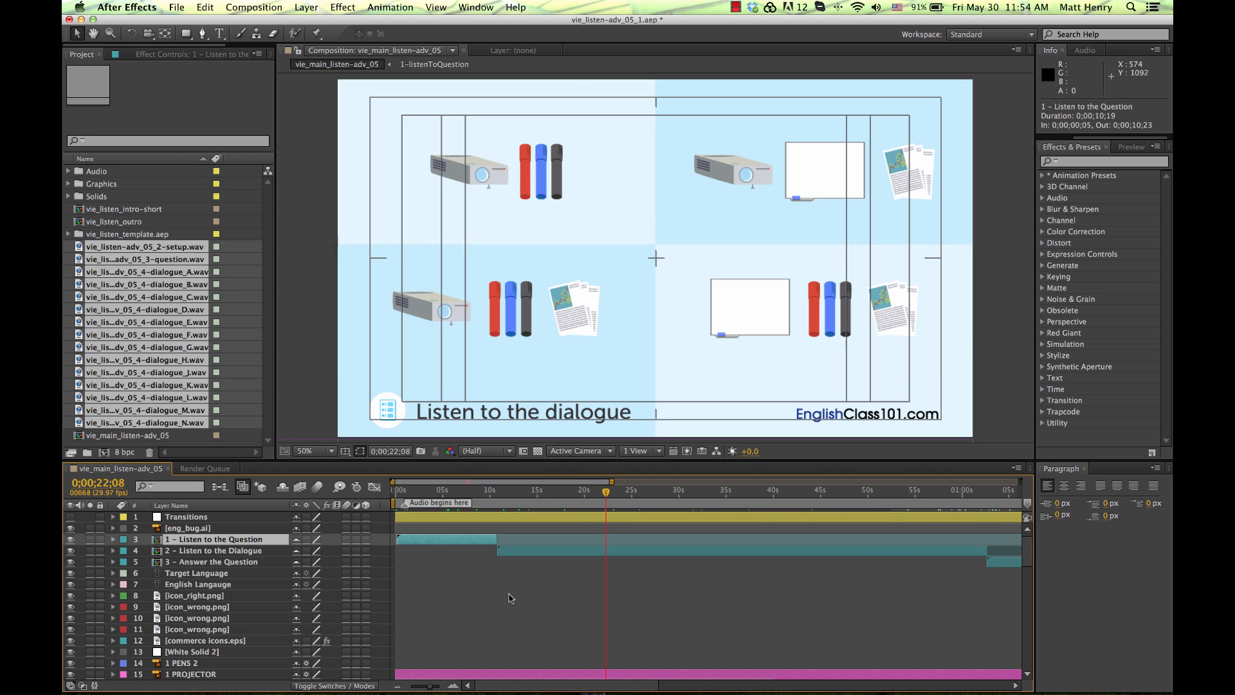
# Step: In the enlarged timeline, place the current time at 0;00;15;03, one second after the end of the first question audio
pyautogui.press('`')
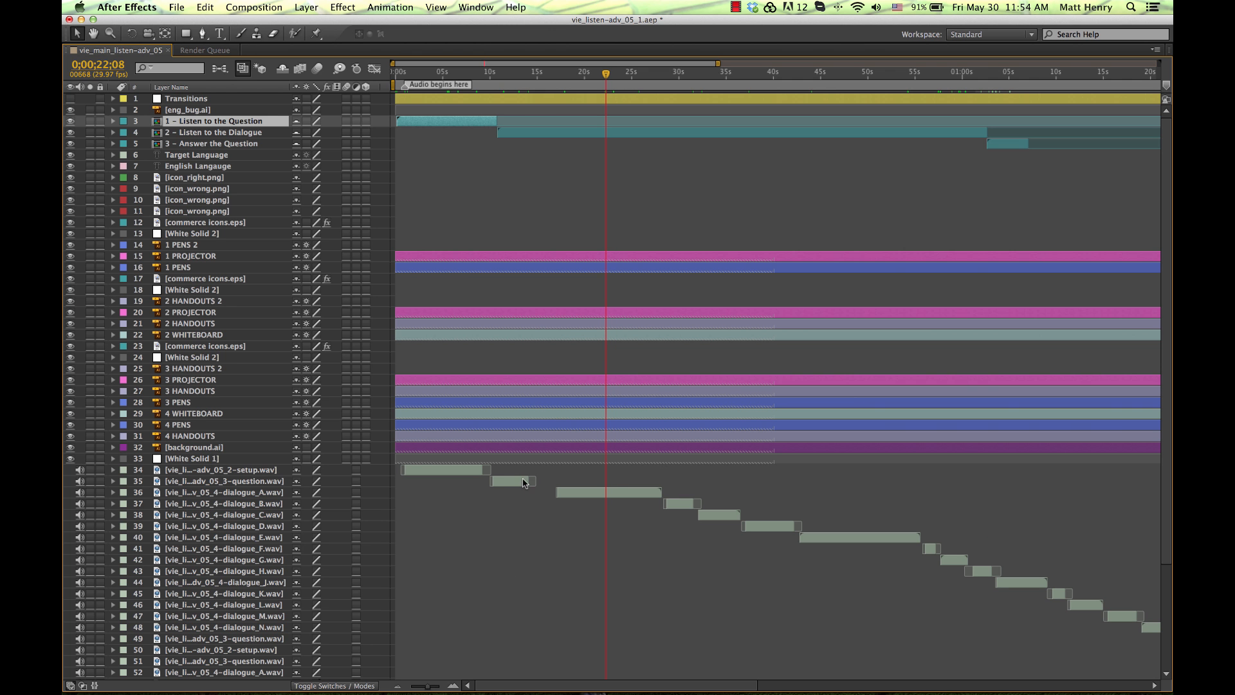
pyautogui.click(523, 483)
pyautogui.click(528, 75)
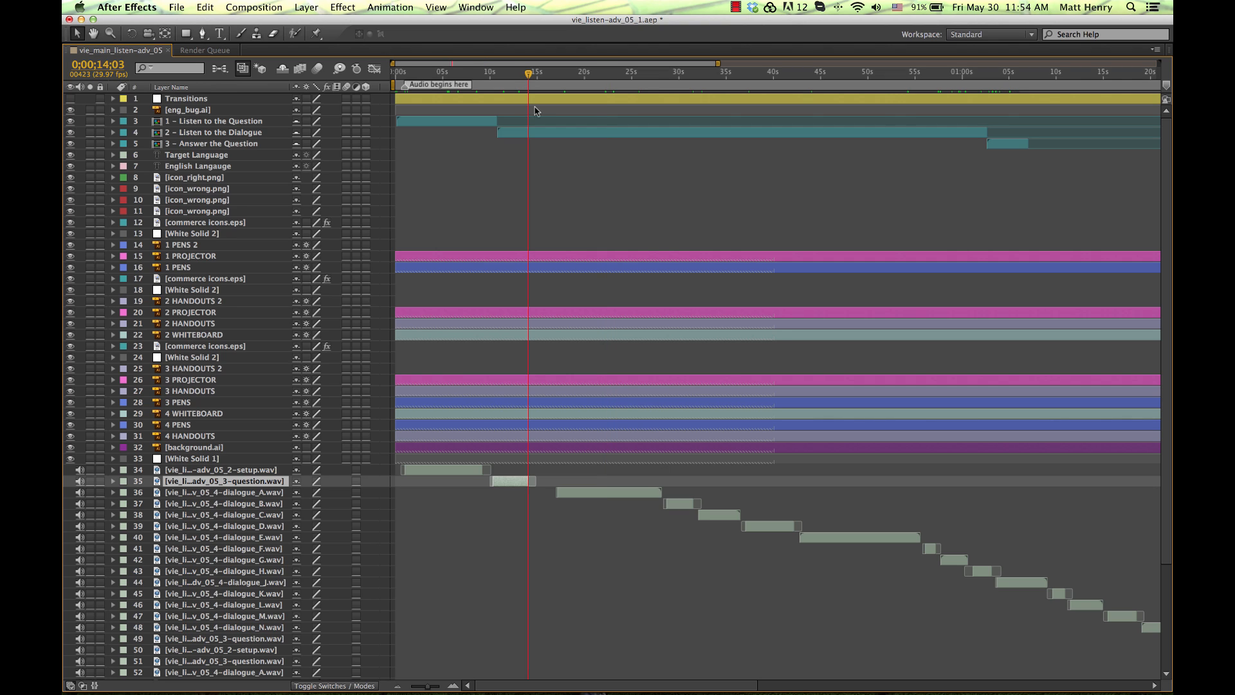
pyautogui.click(522, 507)
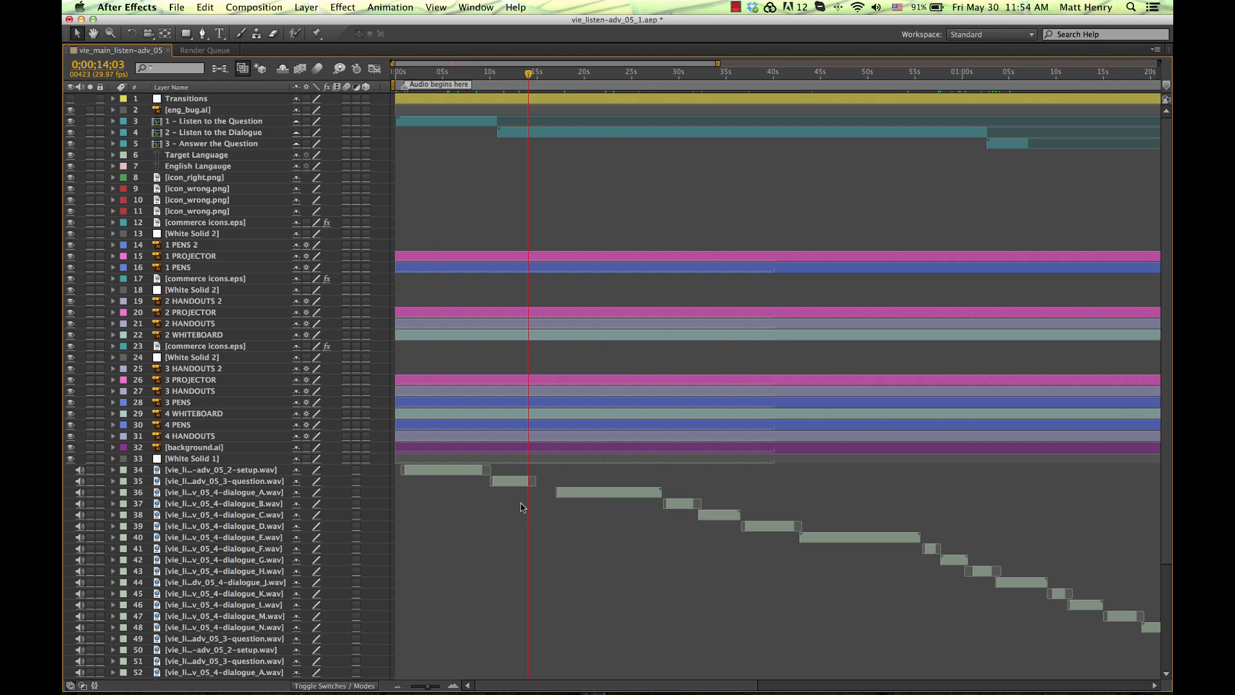
pyautogui.click(114, 68)
pyautogui.write('+10')
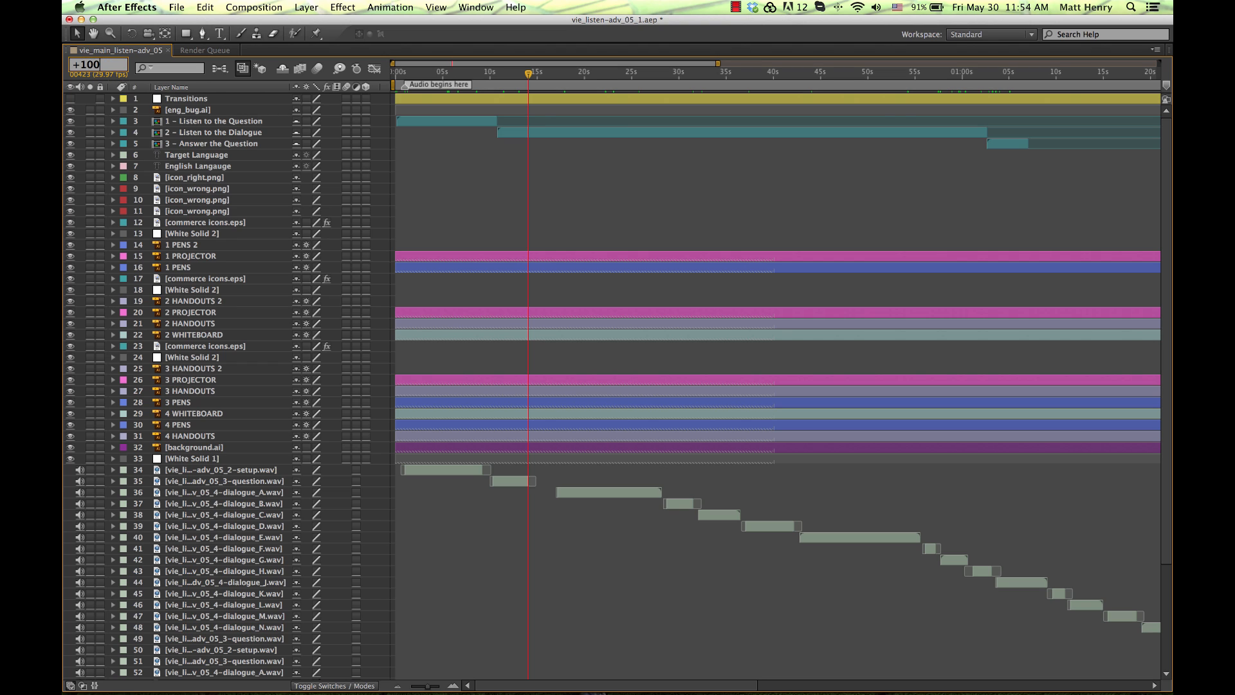
pyautogui.write('0')
pyautogui.press('Return')
# Step: Reveal the Position keyframes of 1 - Listen to the Question and move its two closing keyframes to end at 0;00;15;03
pyautogui.click(451, 125)
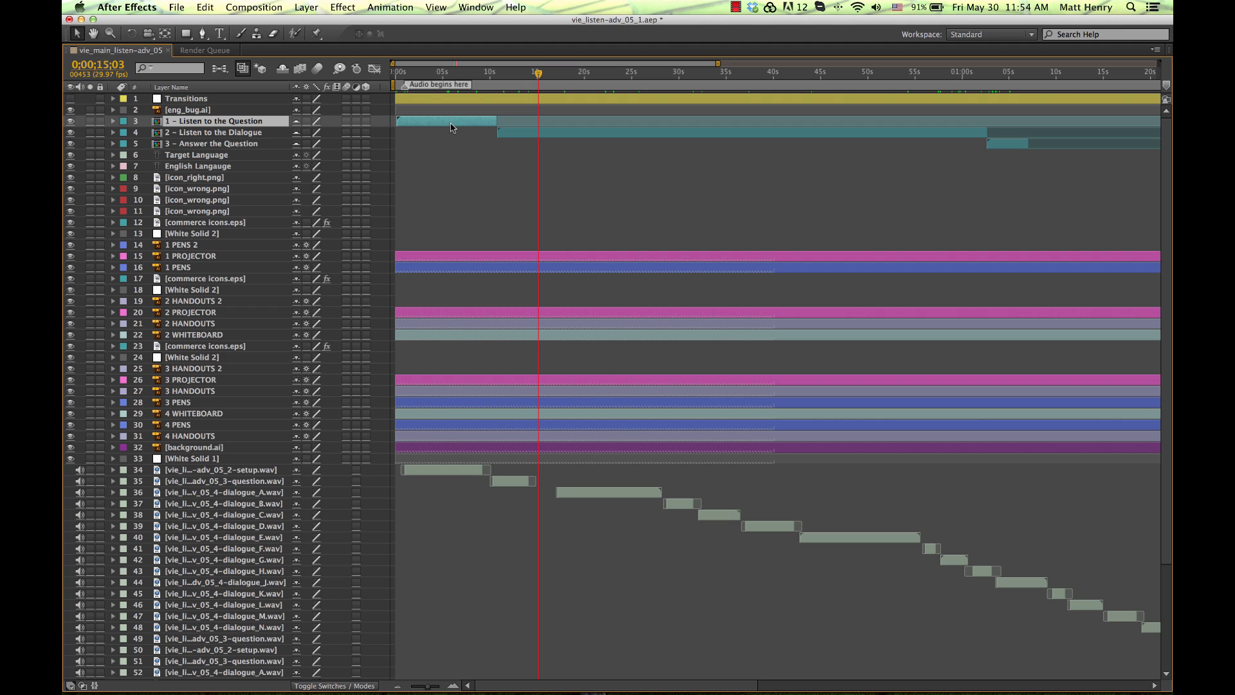
pyautogui.press('p')
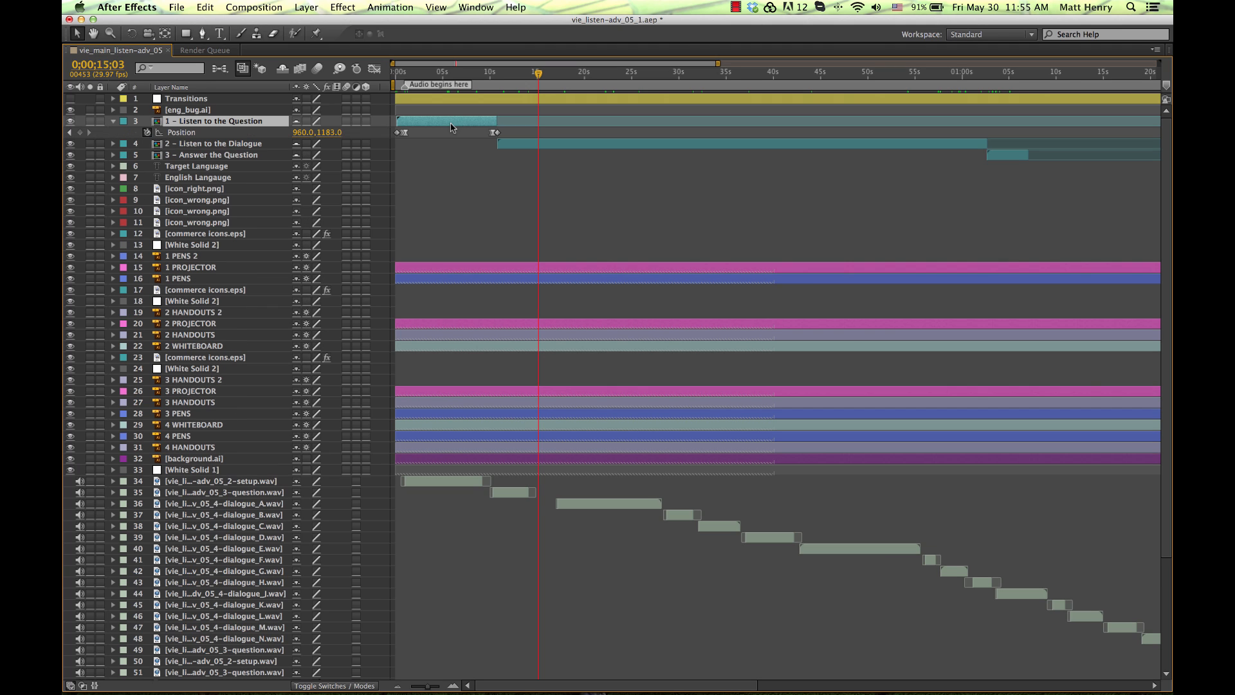
pyautogui.click(495, 133)
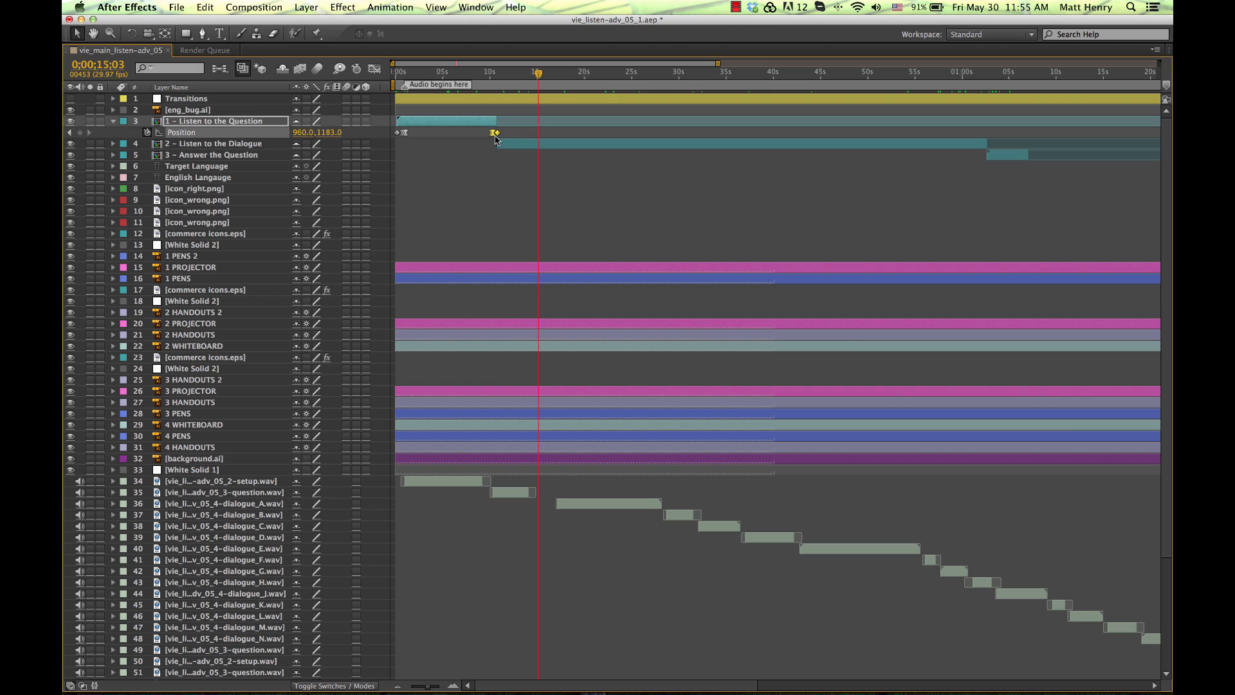
pyautogui.moveTo(499, 136); pyautogui.dragTo(544, 138)
pyautogui.click(485, 128)
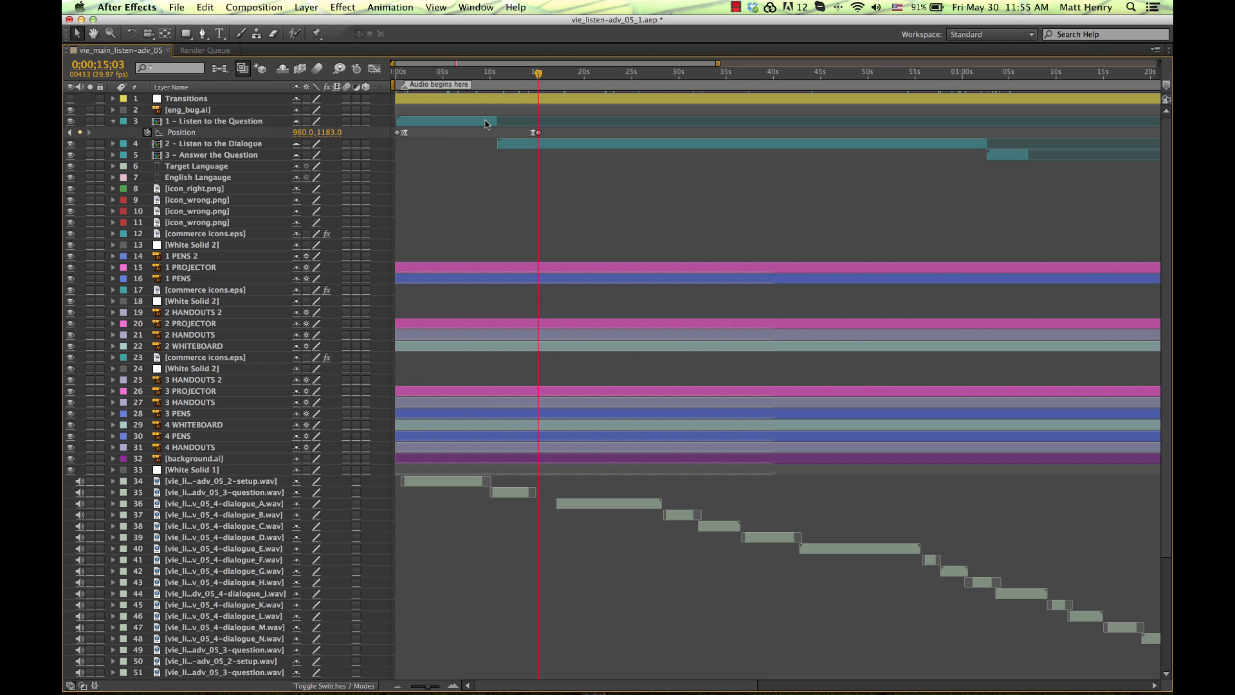
# Step: Extend the 1 - Listen to the Question layer to end at 0;00;15;03, in line with its last Position keyframe
pyautogui.click(489, 121)
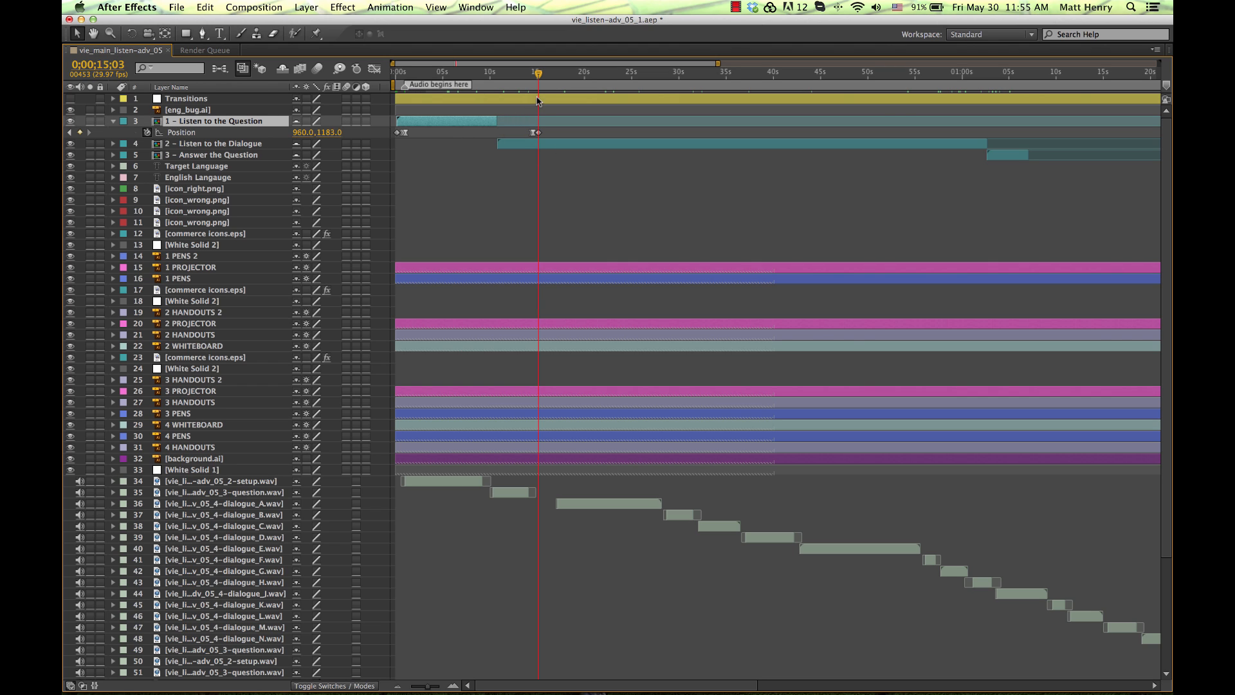
pyautogui.click(482, 82)
pyautogui.press('`')
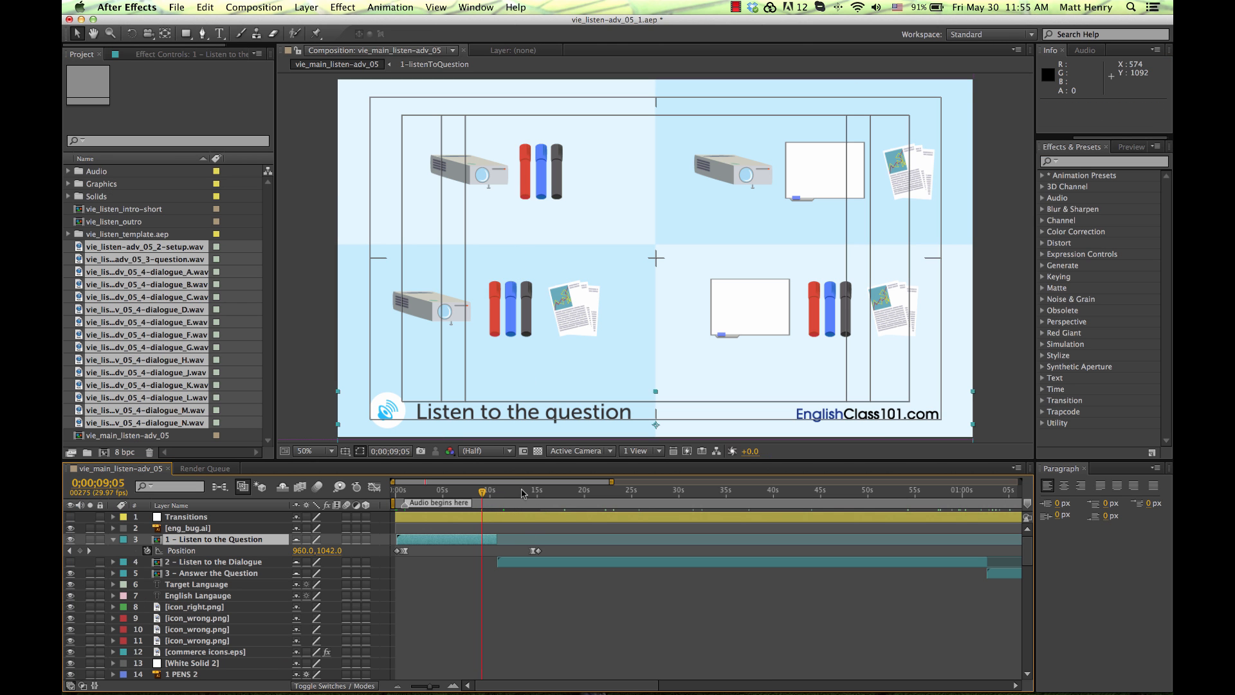
pyautogui.moveTo(483, 492); pyautogui.dragTo(548, 539)
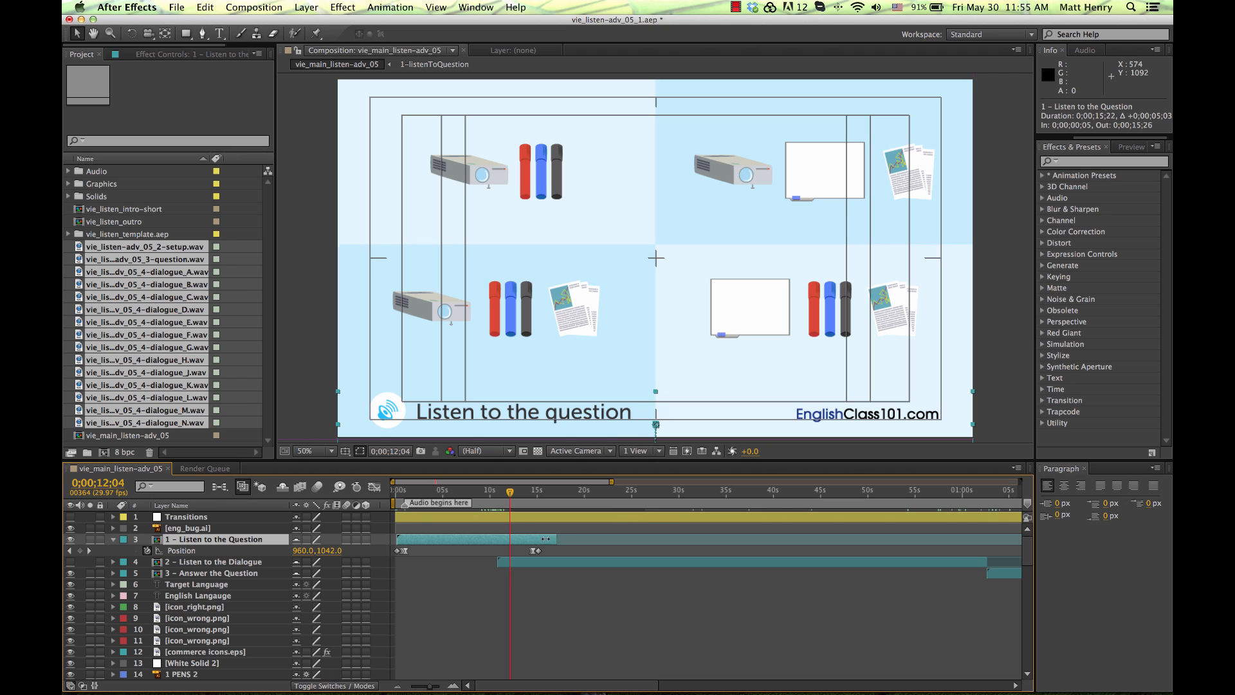
pyautogui.click(530, 492)
pyautogui.moveTo(532, 496); pyautogui.dragTo(539, 494)
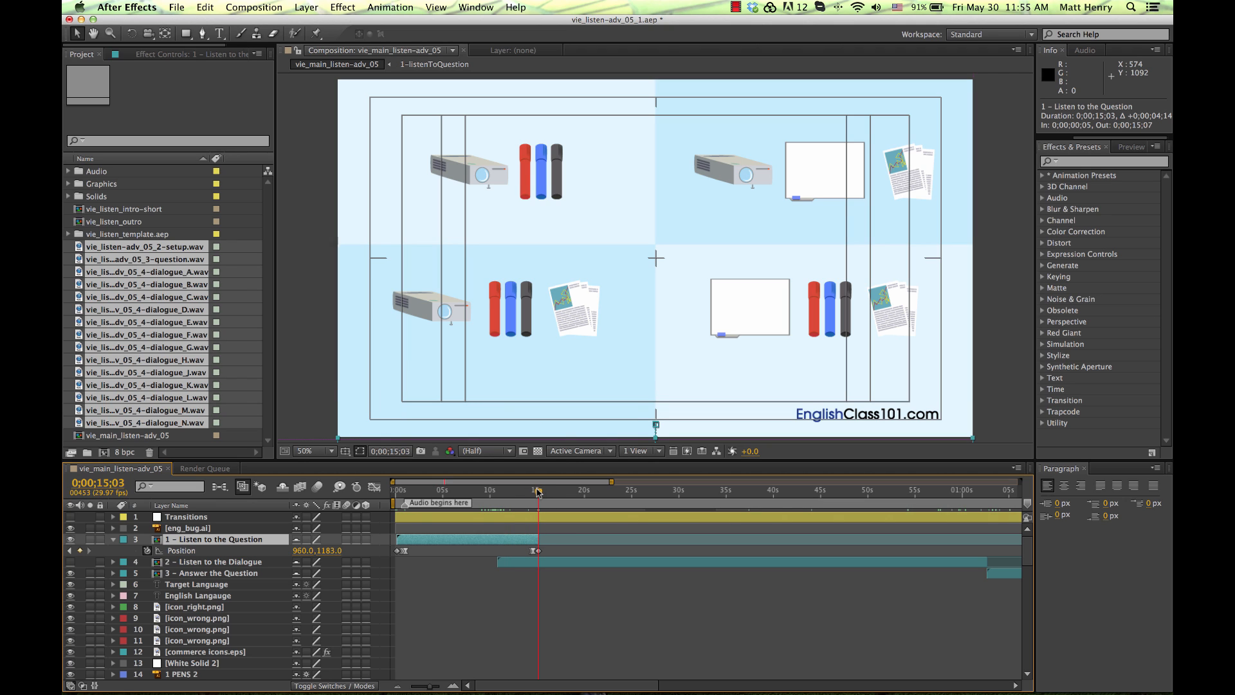
pyautogui.moveTo(535, 539); pyautogui.dragTo(538, 496)
# Step: Advance the current time by one second to 0;00;16;03 and shift the 2 - Listen to the Dialogue layer to start there
pyautogui.press('`')
pyautogui.click(583, 238)
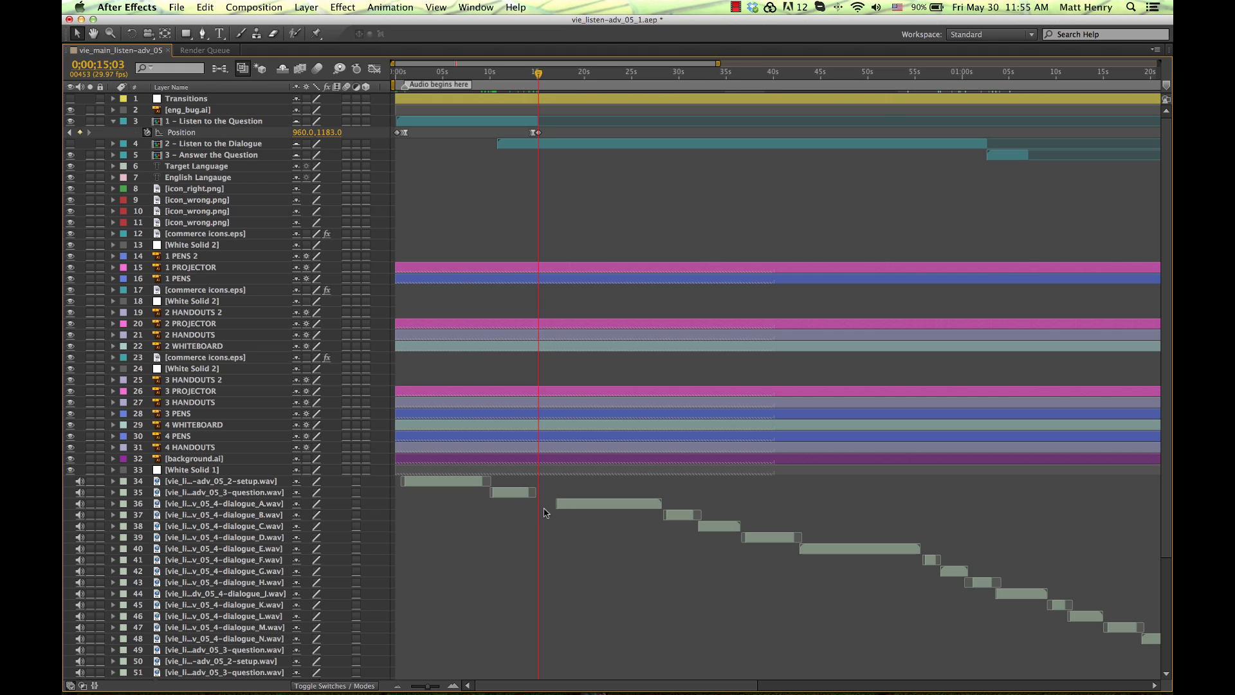
pyautogui.click(122, 70)
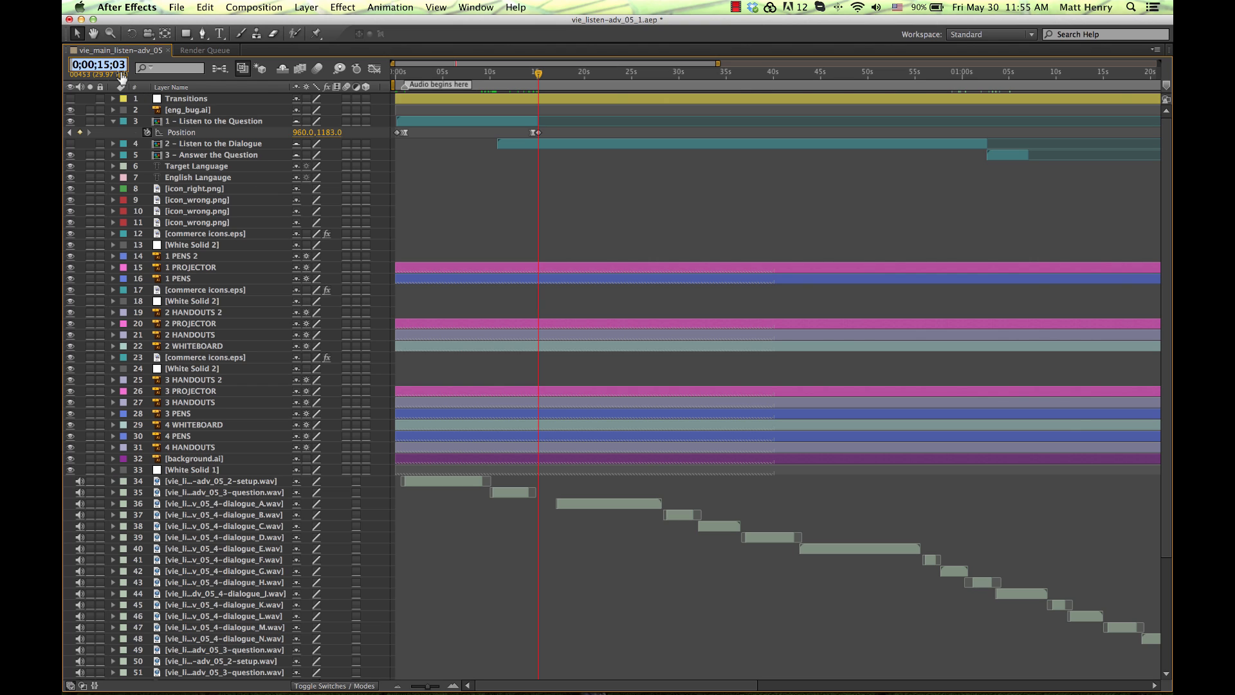
pyautogui.write('+100')
pyautogui.press('Return')
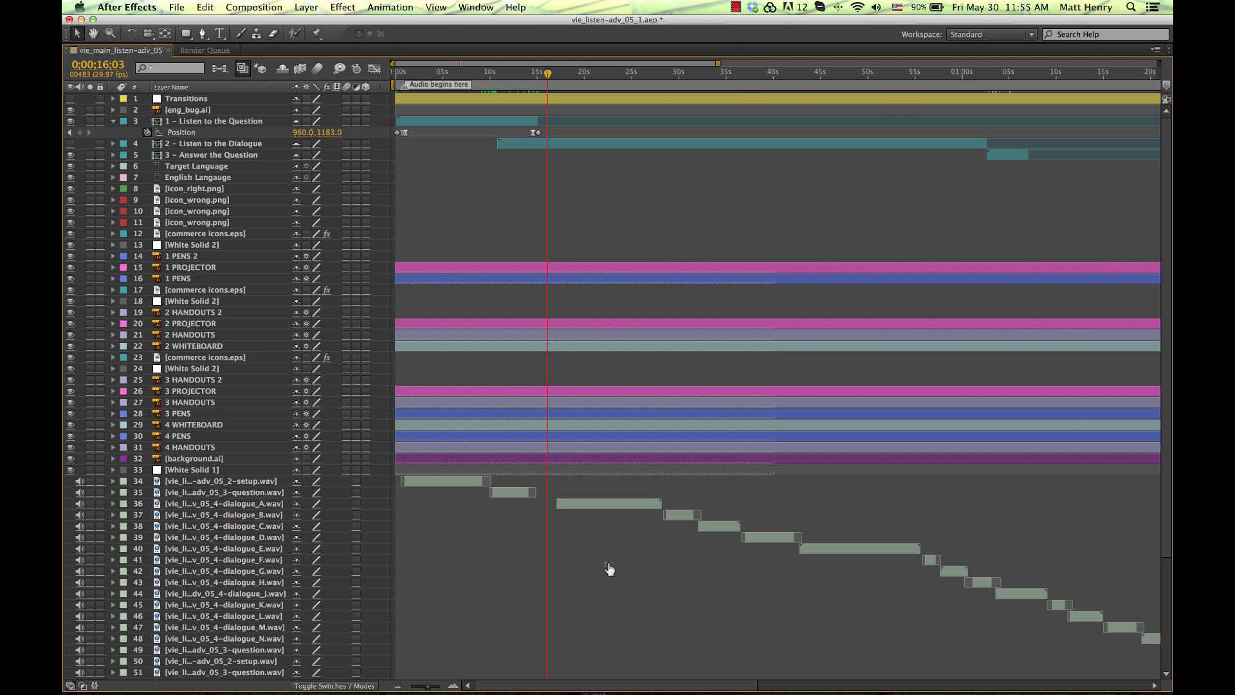
pyautogui.click(570, 506)
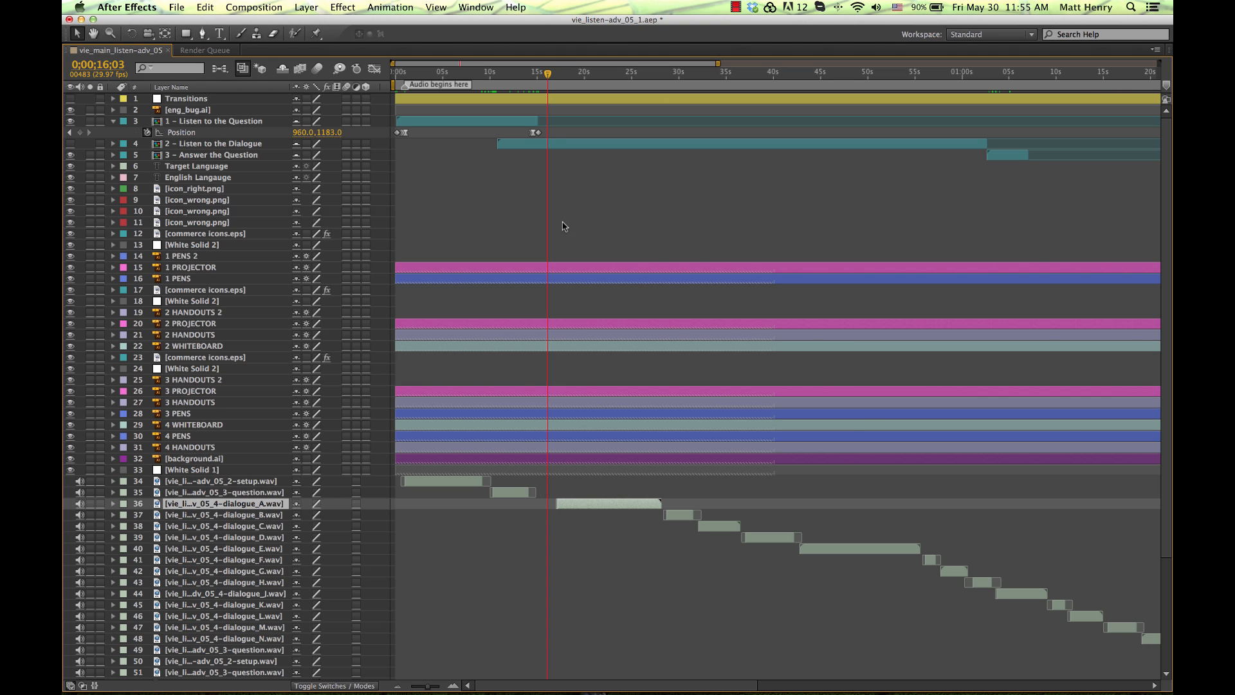
pyautogui.click(535, 131)
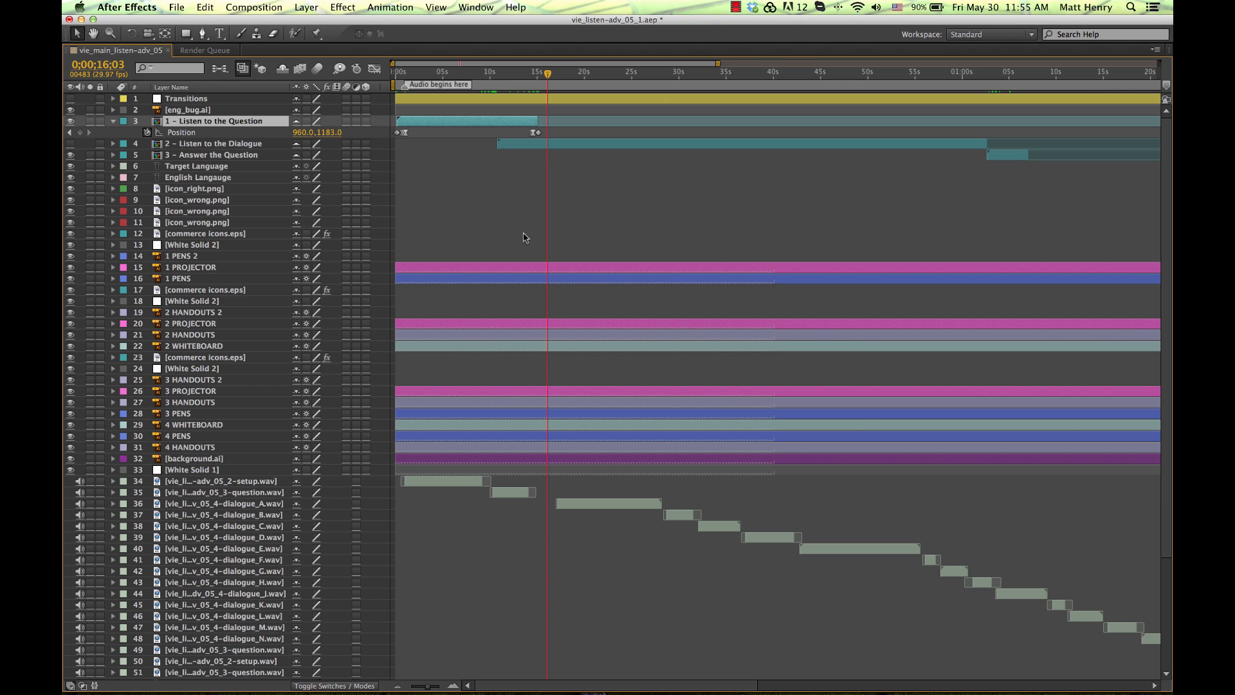
pyautogui.click(557, 144)
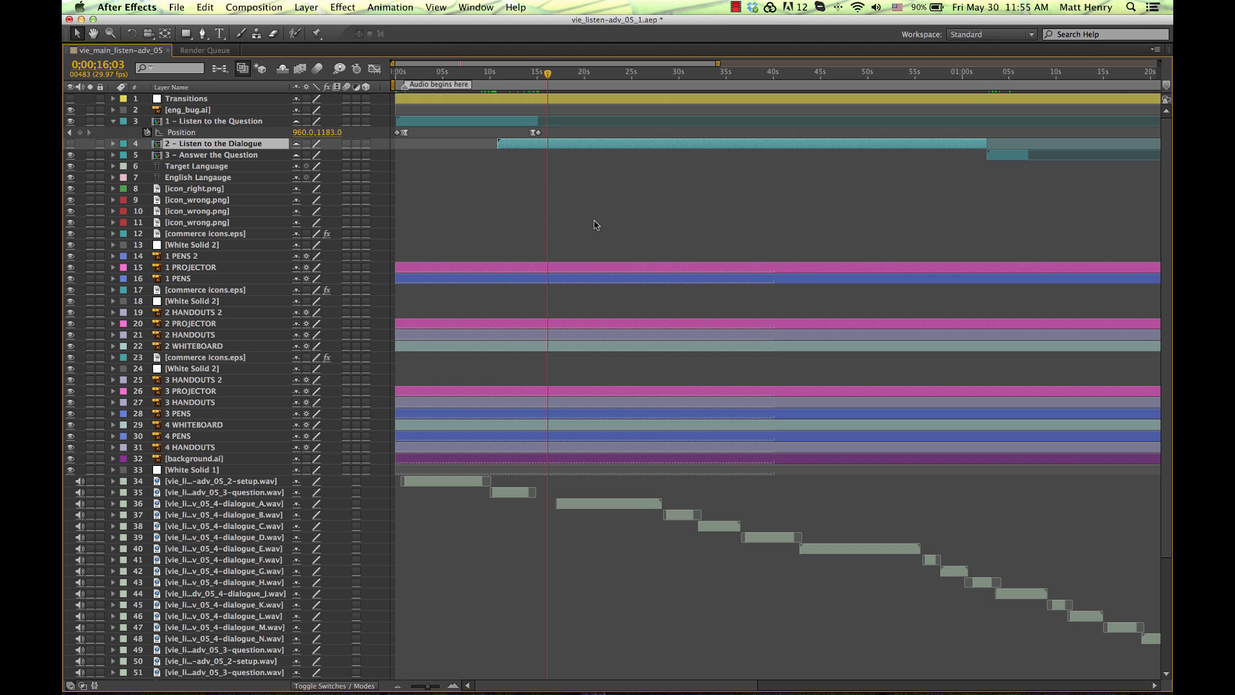
pyautogui.press('[')
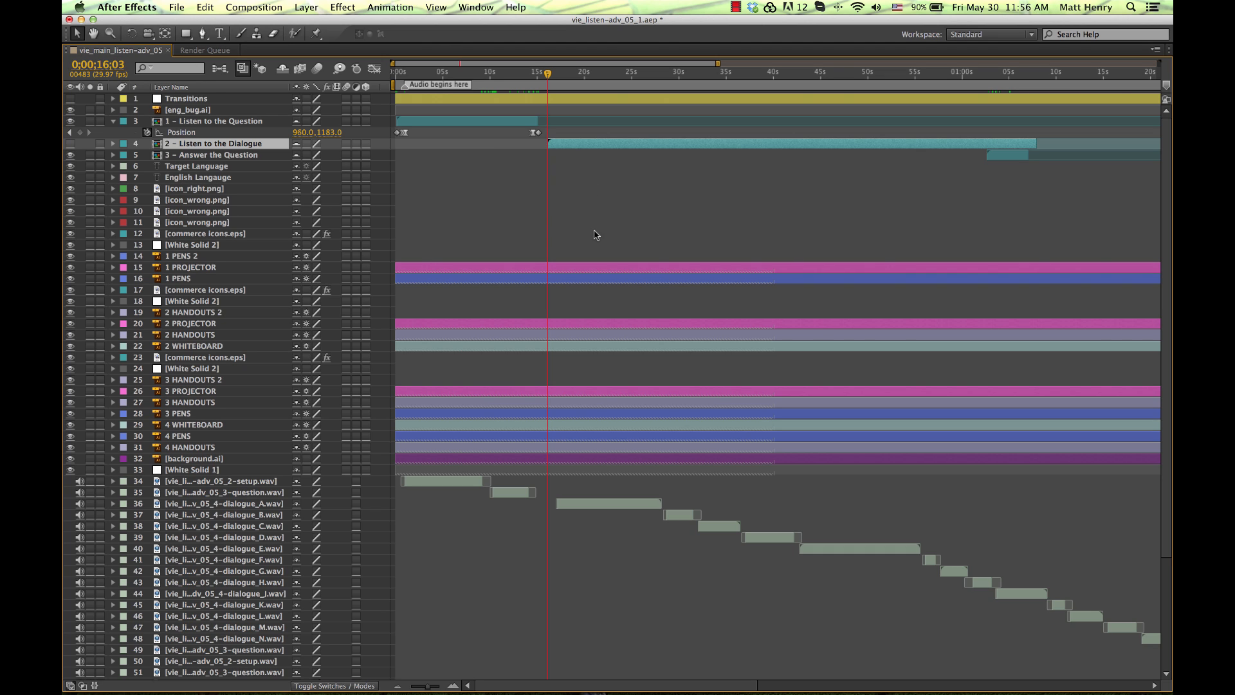
# Step: Reveal the Position keyframes of the 2 - Listen to the Dialogue layer
pyautogui.click(599, 156)
pyautogui.click(592, 147)
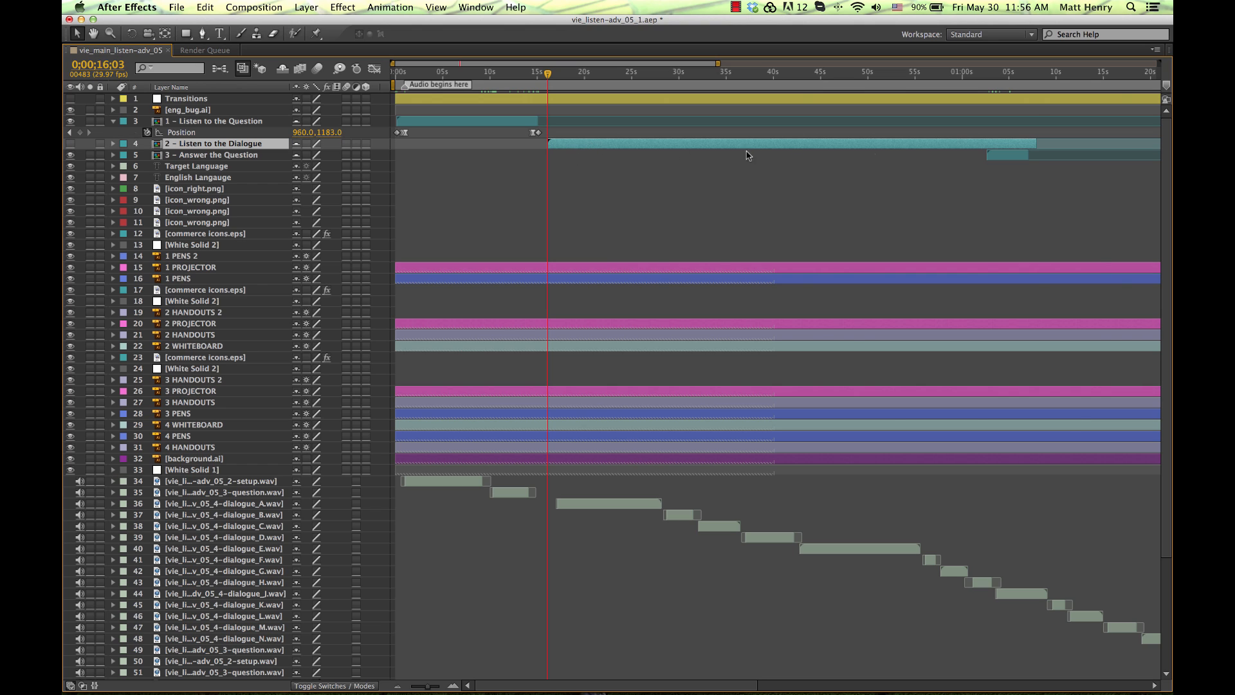
pyautogui.press('p')
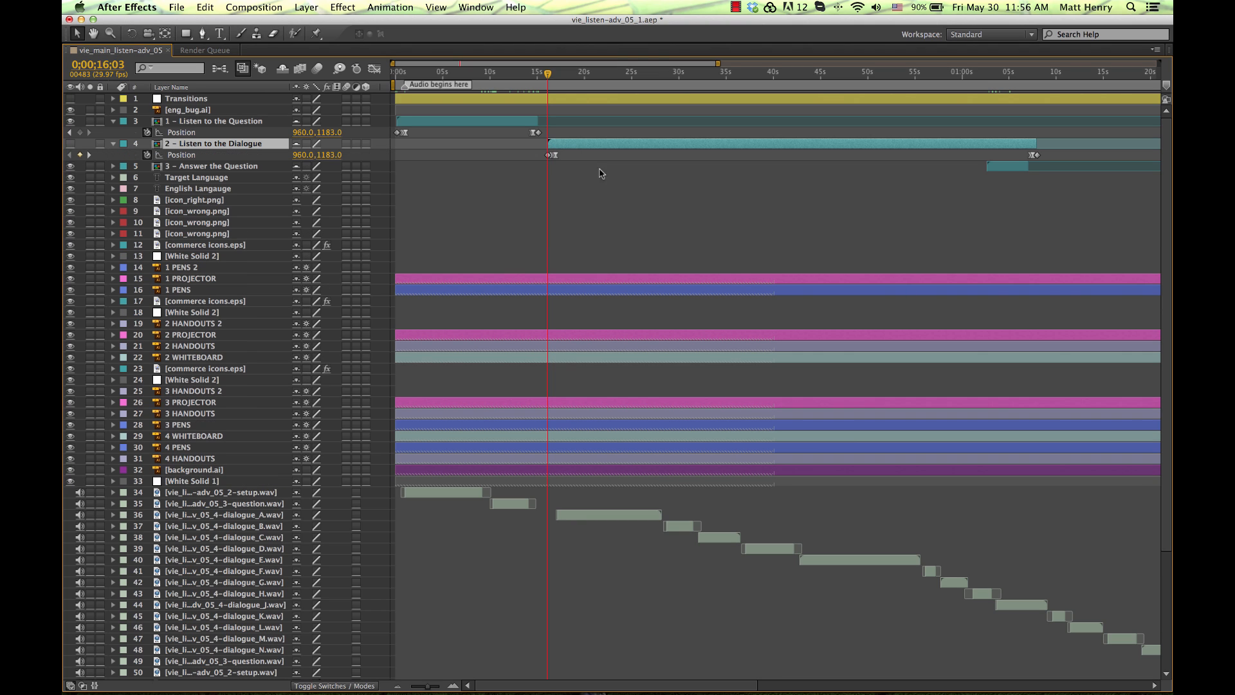
# Step: Place the current time at 0;01;22;22, one second after the end of the first dialogue_N audio layer
pyautogui.scroll(-1, 893, 415)
pyautogui.hscroll(5, 893, 415)
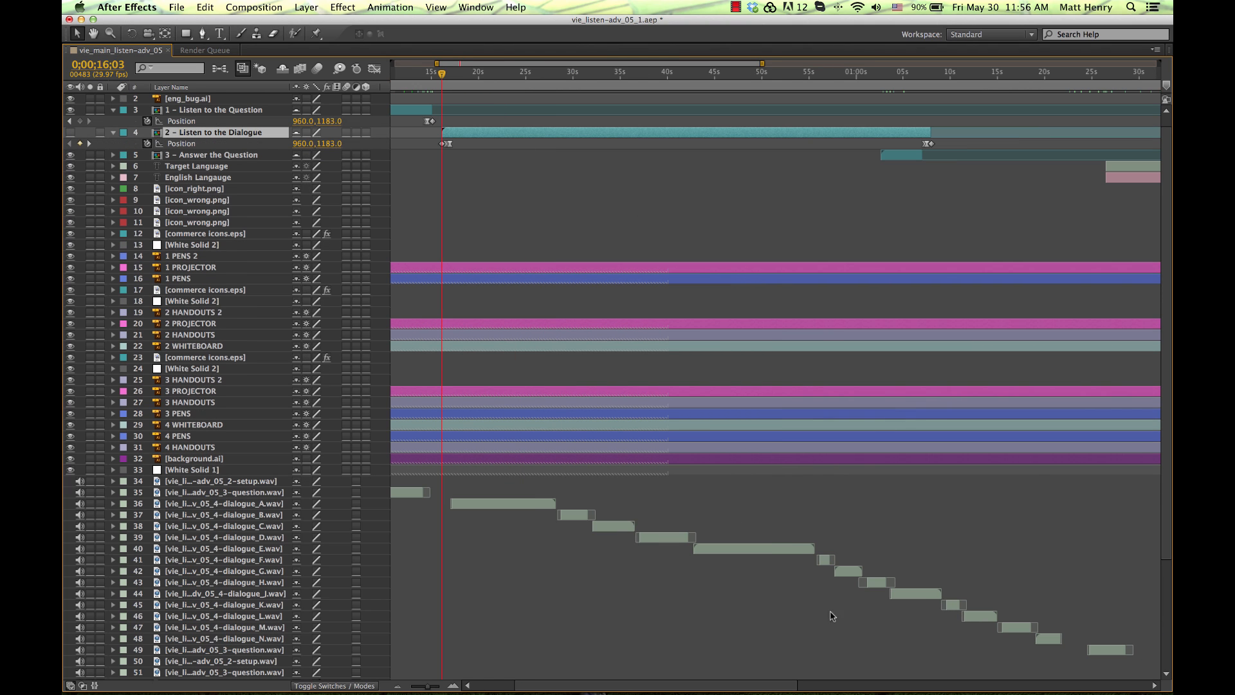
pyautogui.click(1035, 637)
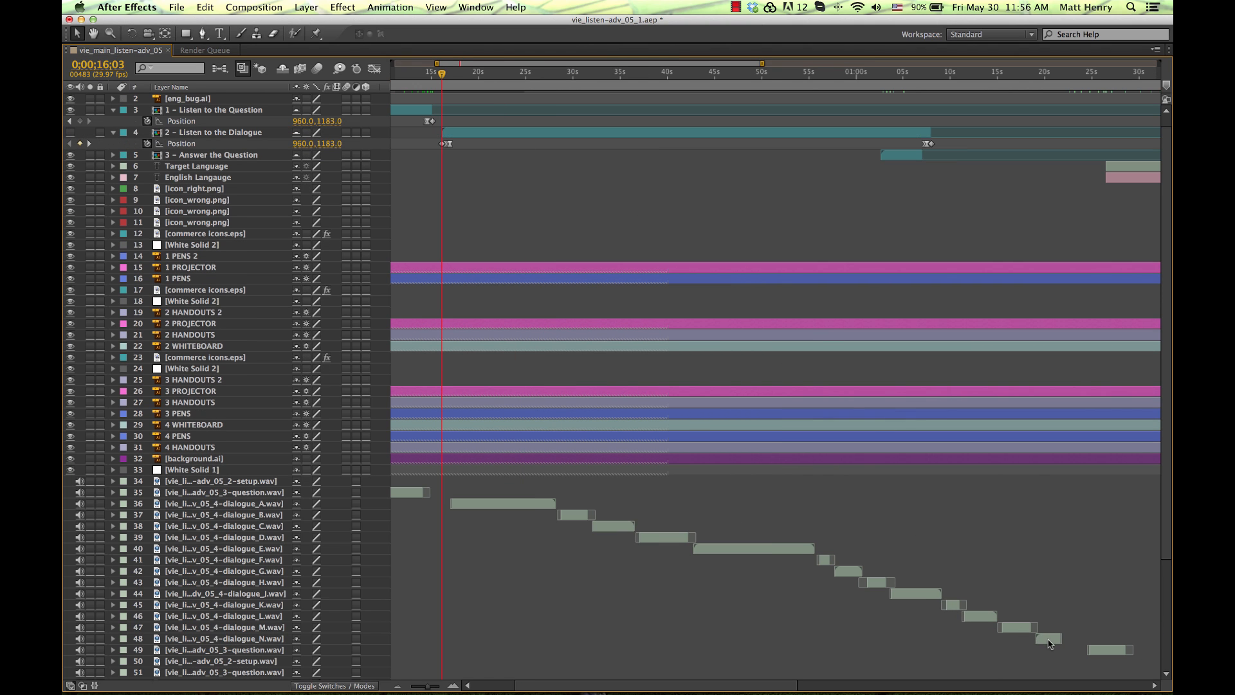
pyautogui.click(1049, 643)
pyautogui.click(1037, 76)
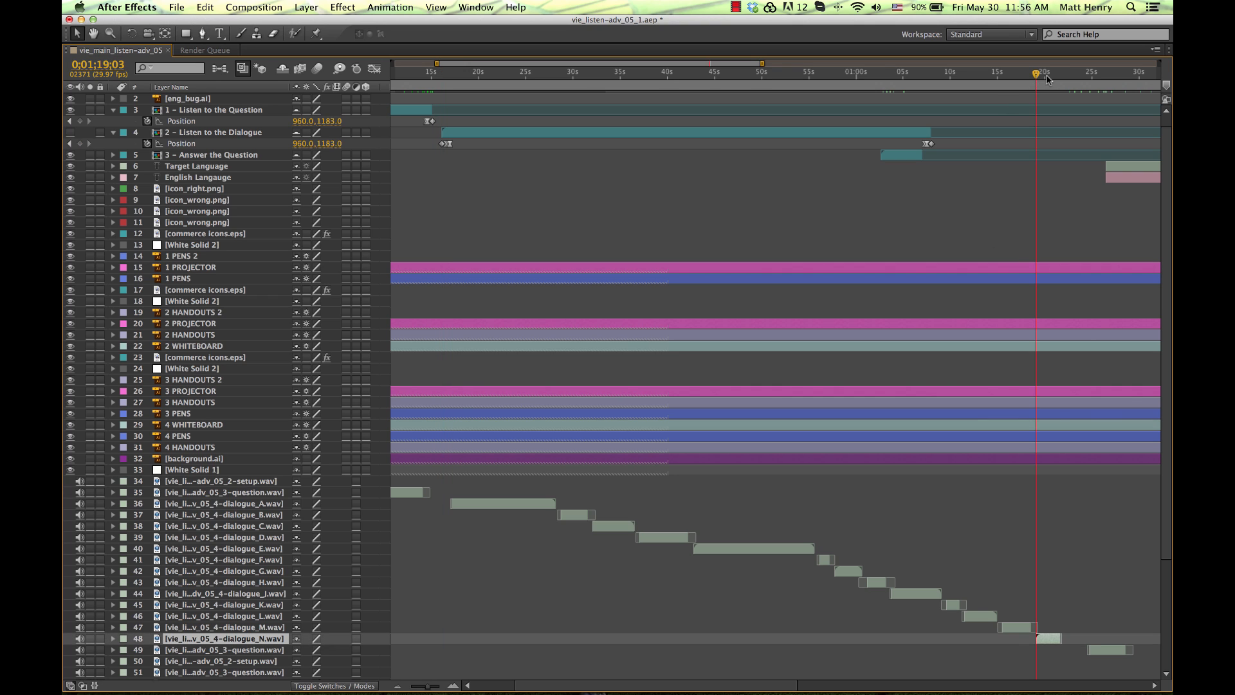
pyautogui.press('o')
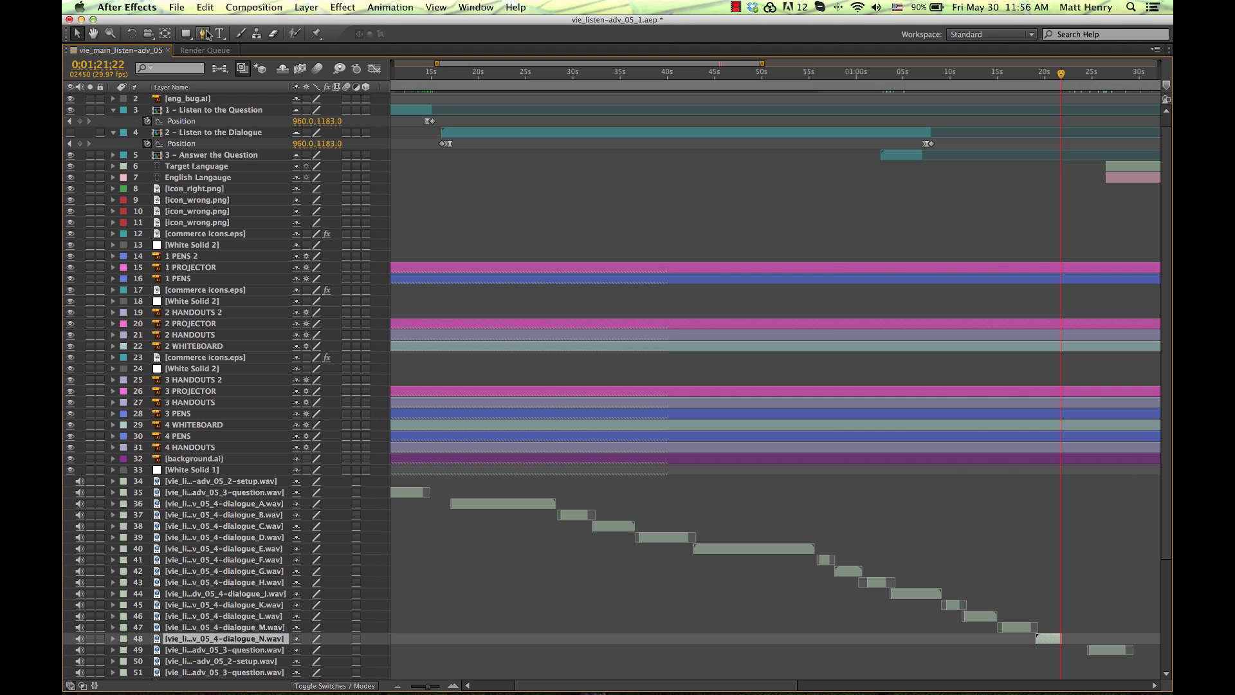
pyautogui.click(99, 65)
pyautogui.write('+')
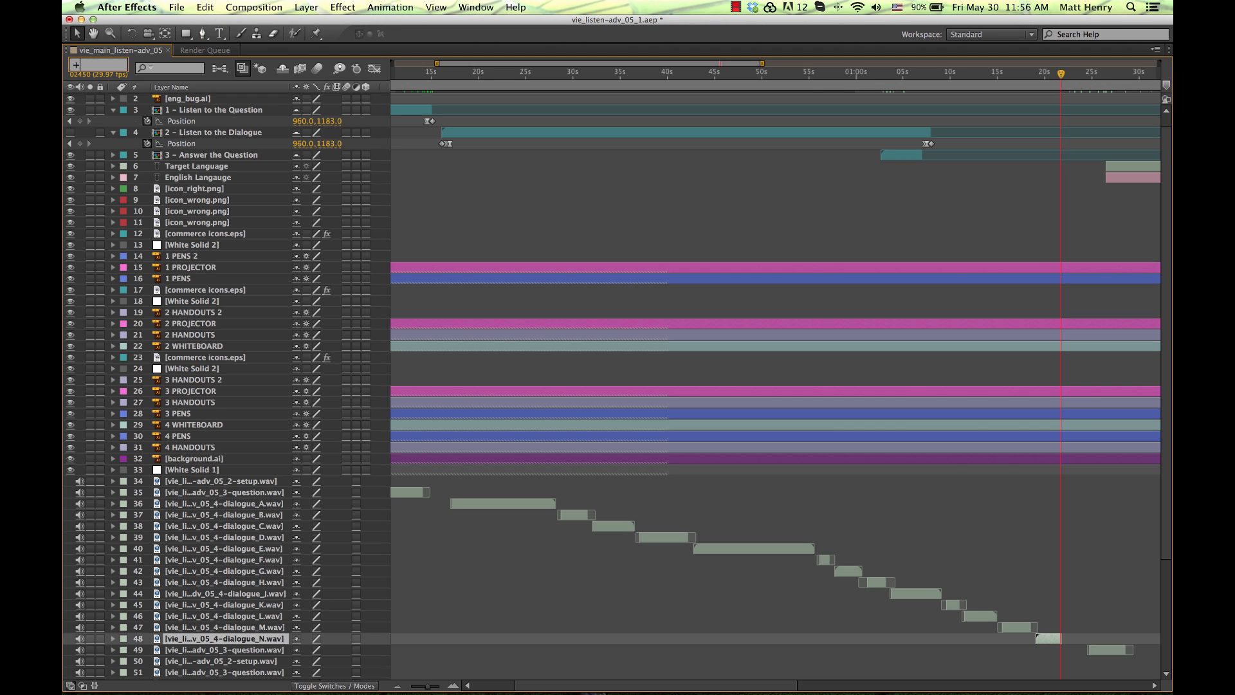
pyautogui.write('100')
pyautogui.press('Return')
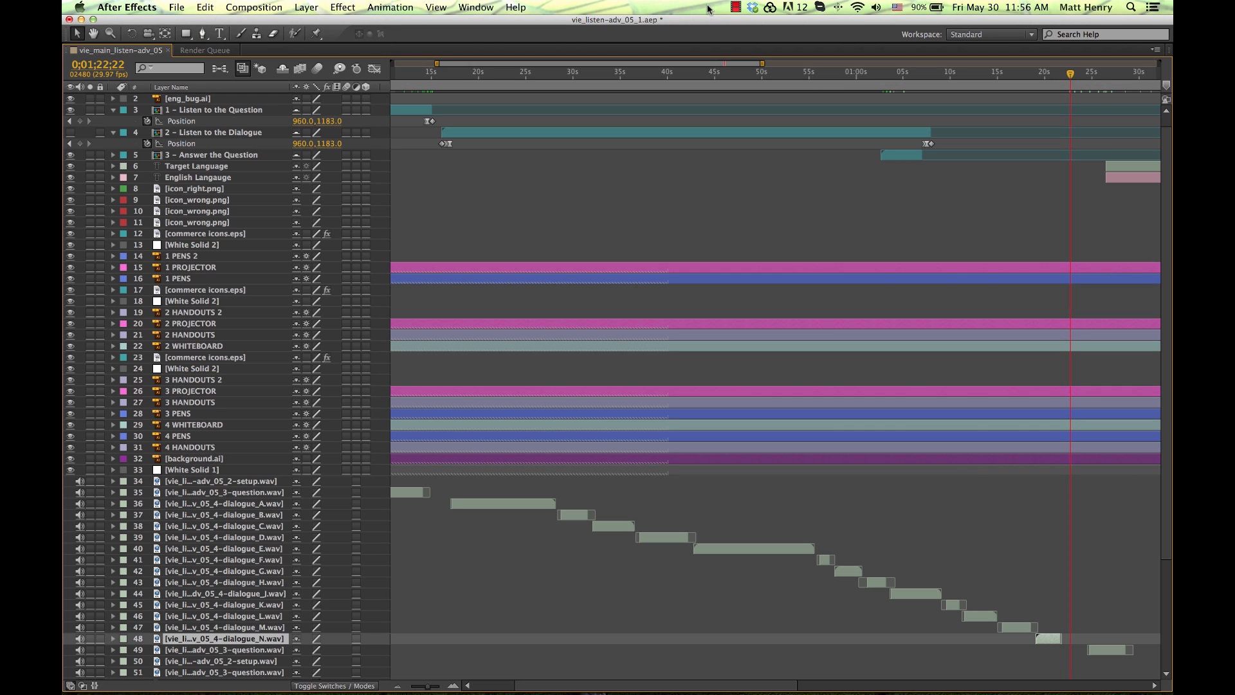
# Step: Extend the 2 - Listen to the Dialogue layer to 0;01;22;22 and move its two closing Position keyframes to its new end
pyautogui.click(875, 134)
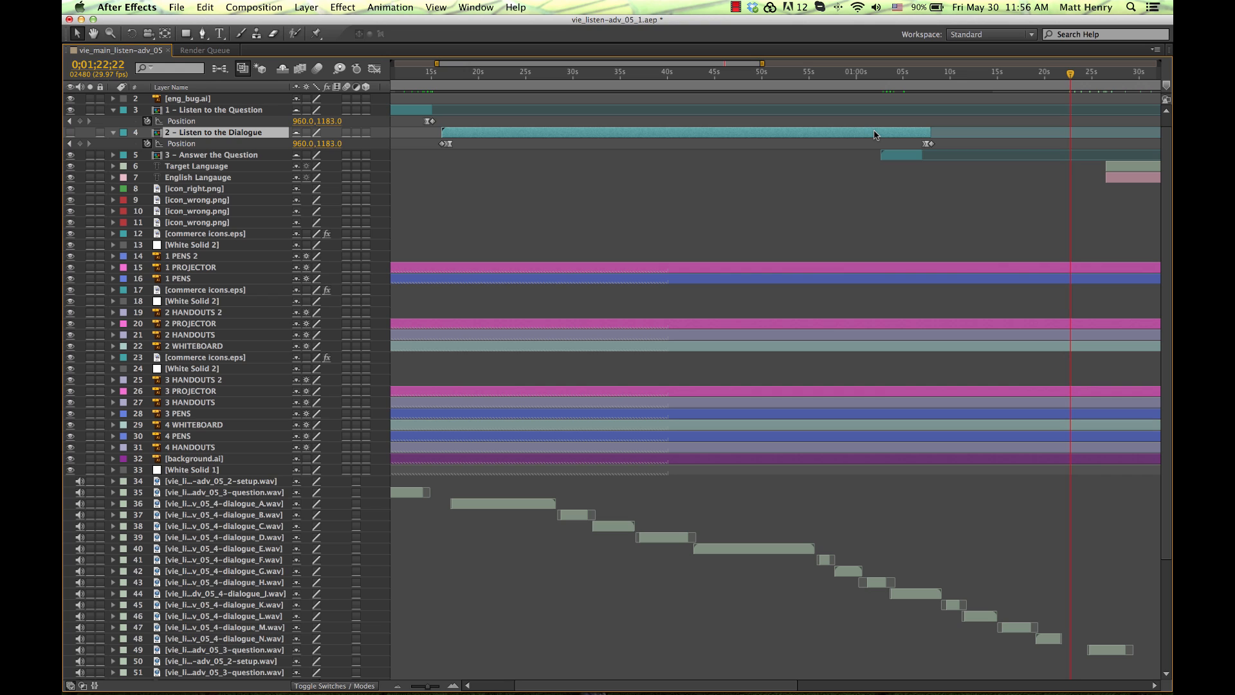
pyautogui.hotkey('alt', ']')
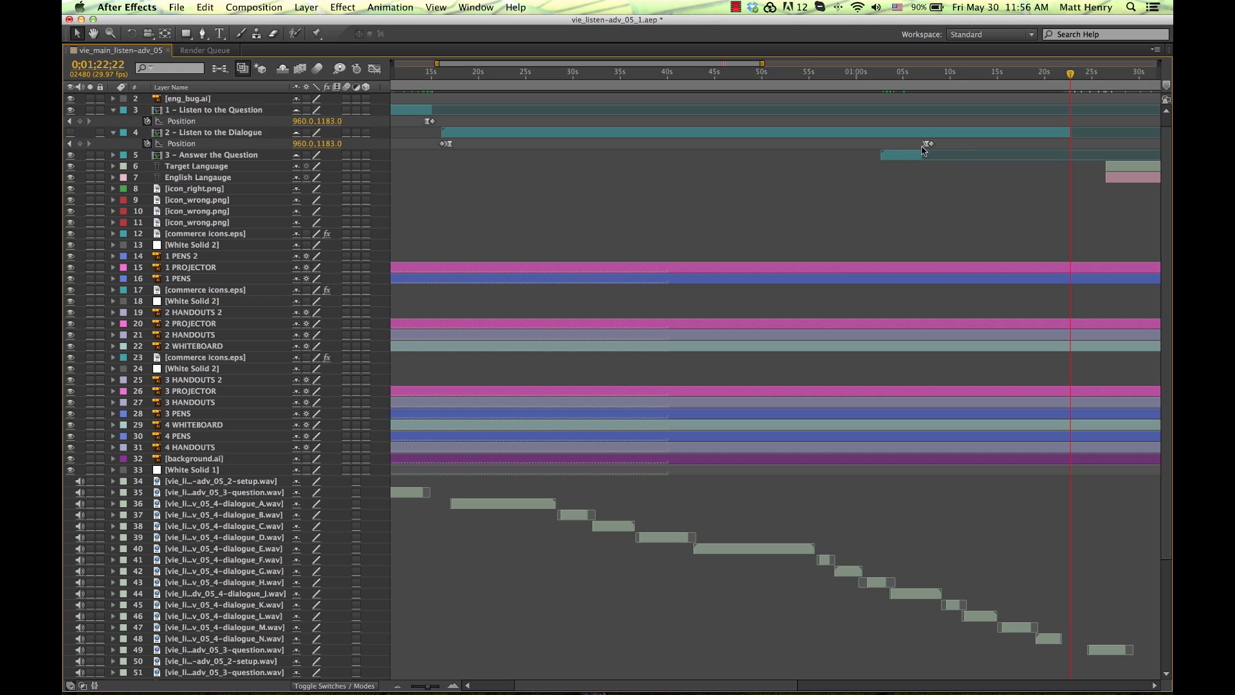
pyautogui.click(928, 143)
pyautogui.moveTo(929, 143); pyautogui.dragTo(1069, 144)
pyautogui.click(1061, 189)
# Step: Set the current time to 0;01;23;22 and shift the 3 - Answer the Question layer to start there
pyautogui.click(109, 67)
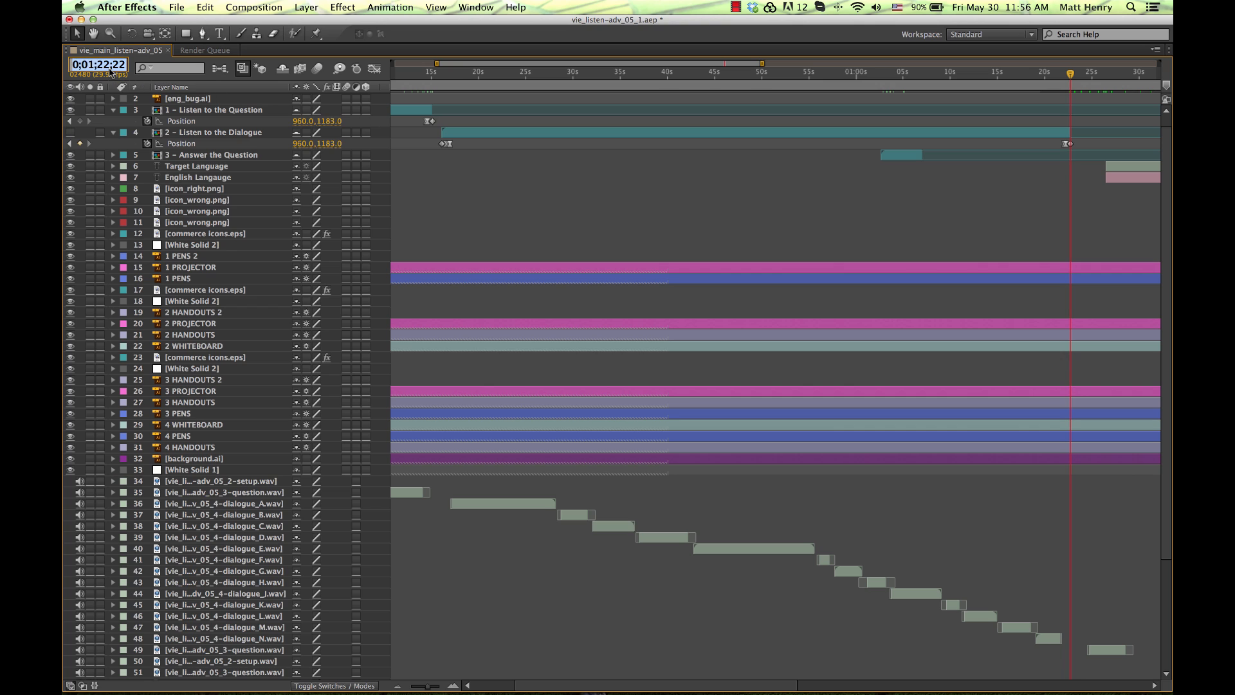
pyautogui.write('12322')
pyautogui.press('Return')
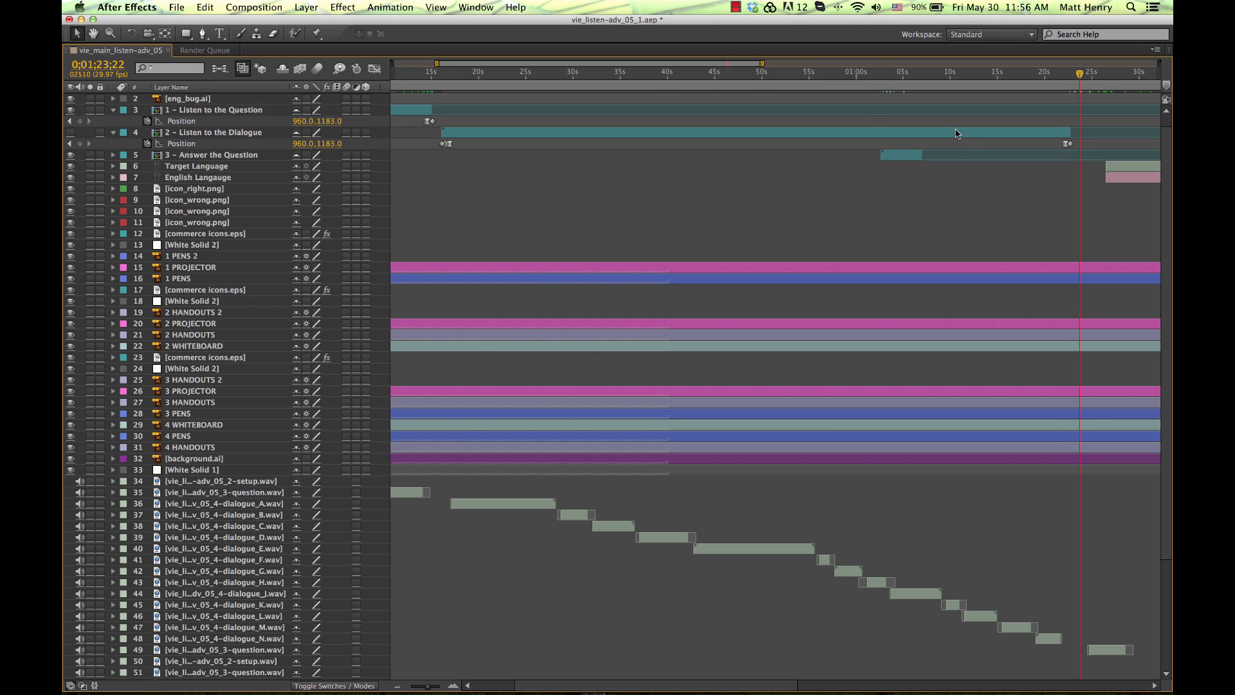
pyautogui.click(896, 155)
pyautogui.press('[')
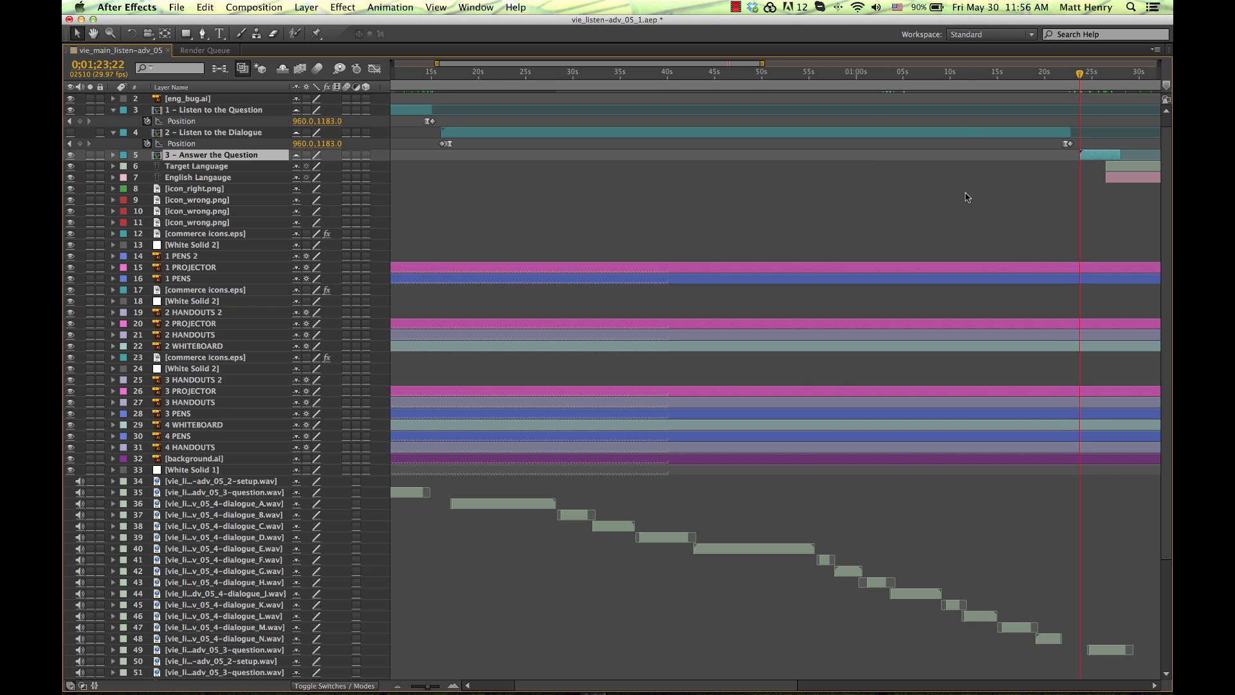
# Step: Move the current time to 0;01;28;18 at the end of the first repeated question audio, then advance it 4 seconds 15 frames to 0;01;33;03
pyautogui.hscroll(3, 967, 198)
pyautogui.moveTo(984, 84); pyautogui.dragTo(1020, 83)
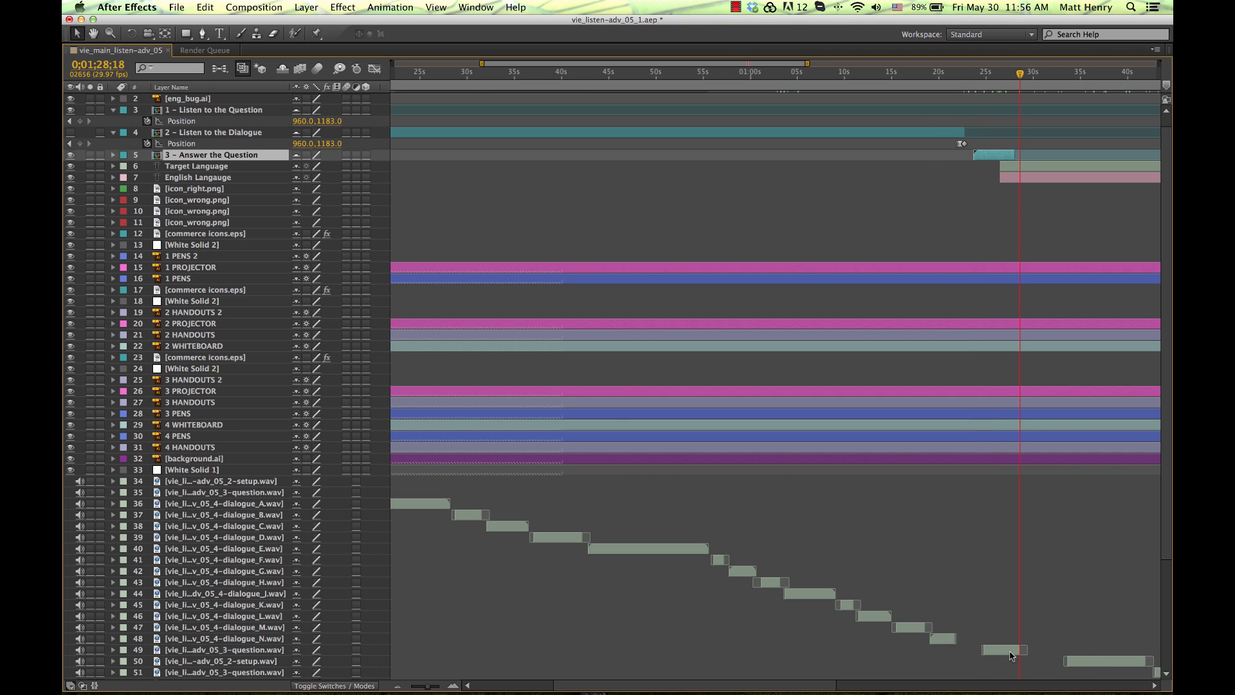
pyautogui.click(1010, 651)
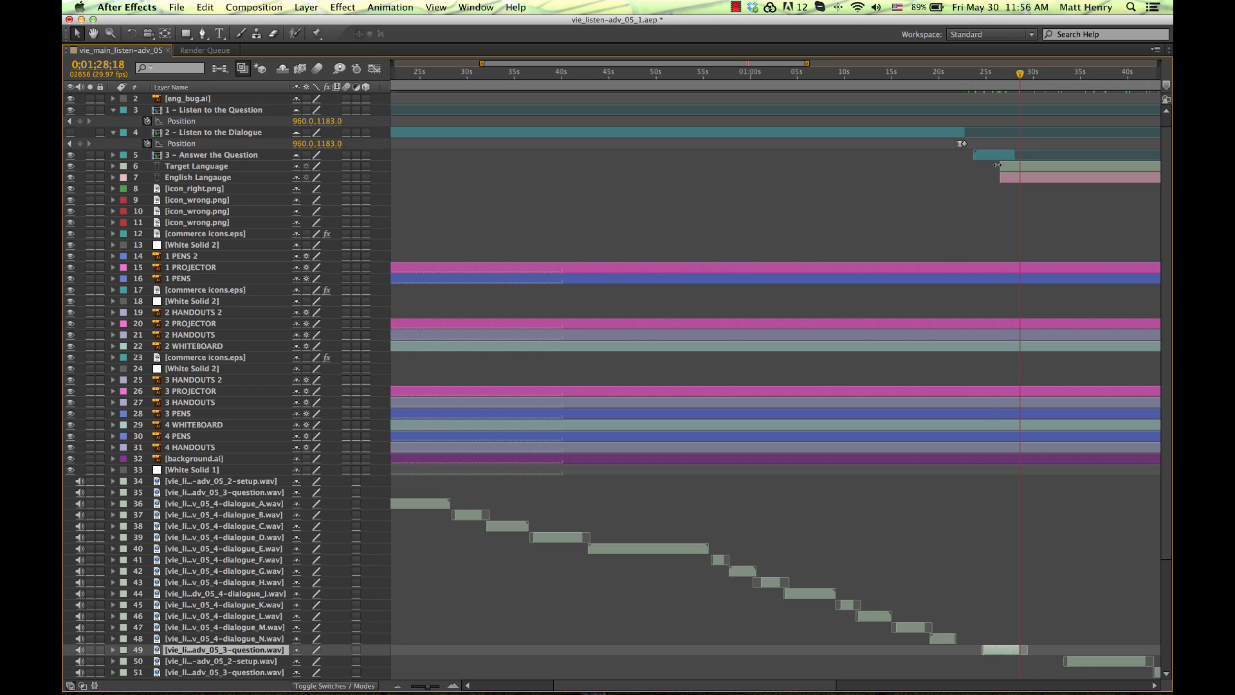
pyautogui.click(1092, 661)
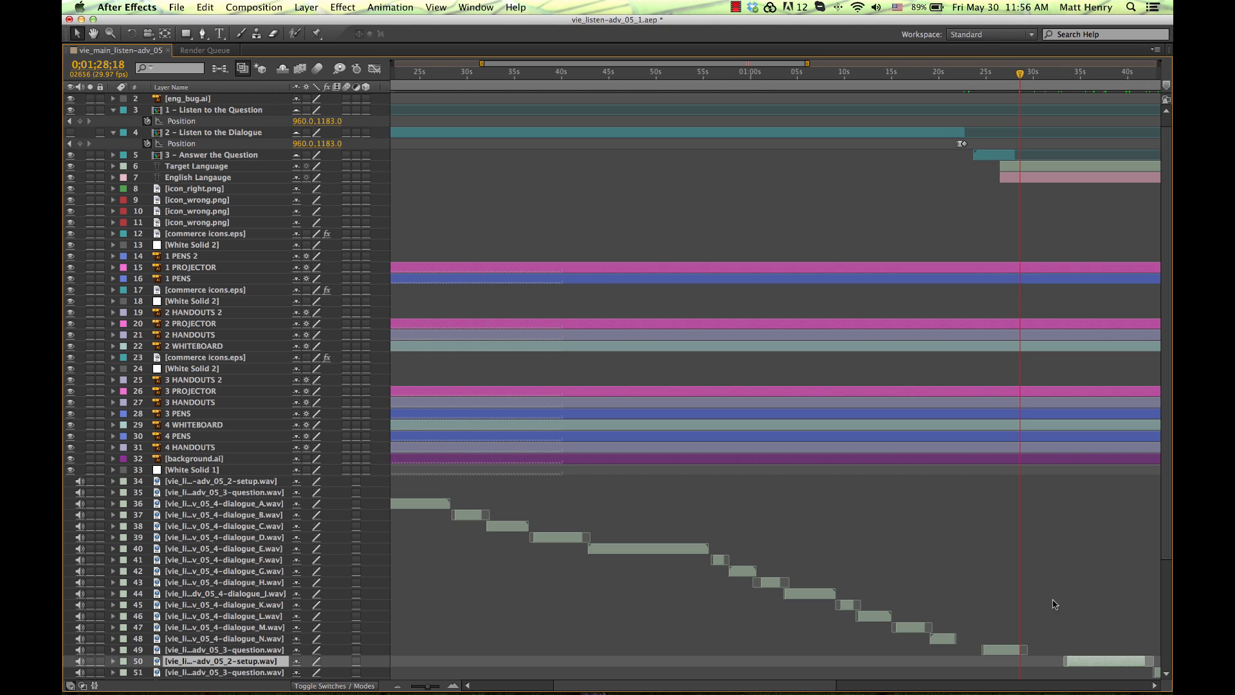
pyautogui.click(1047, 597)
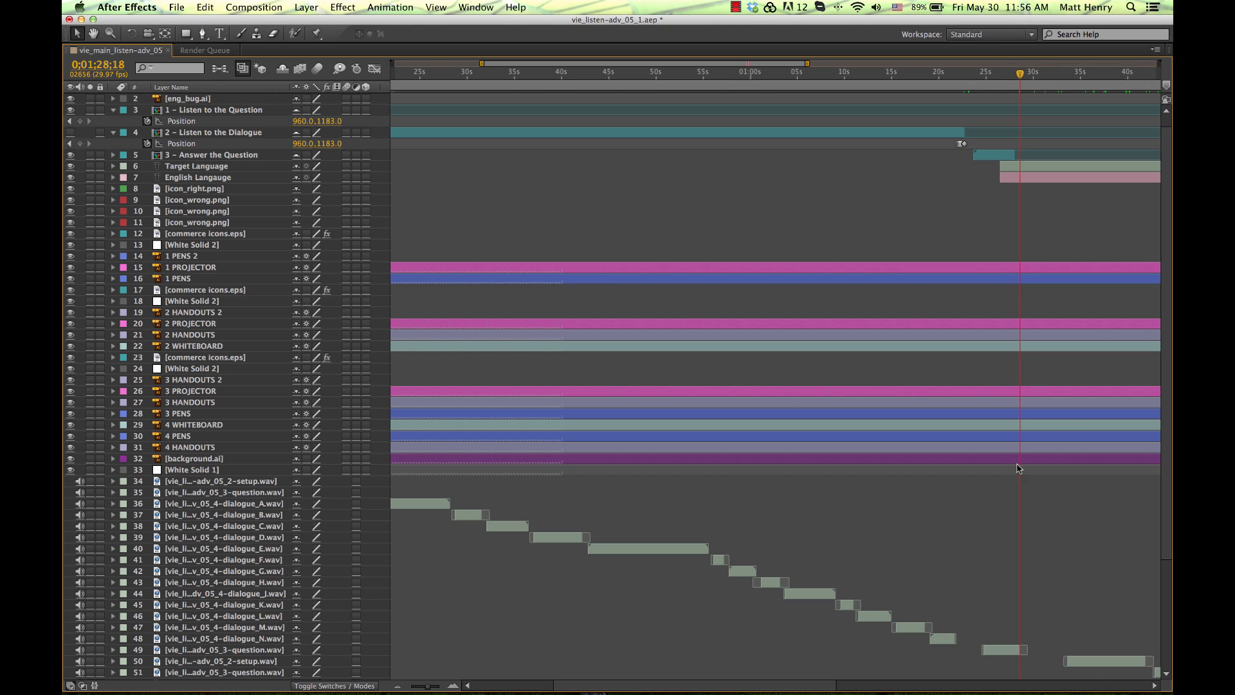
pyautogui.click(125, 64)
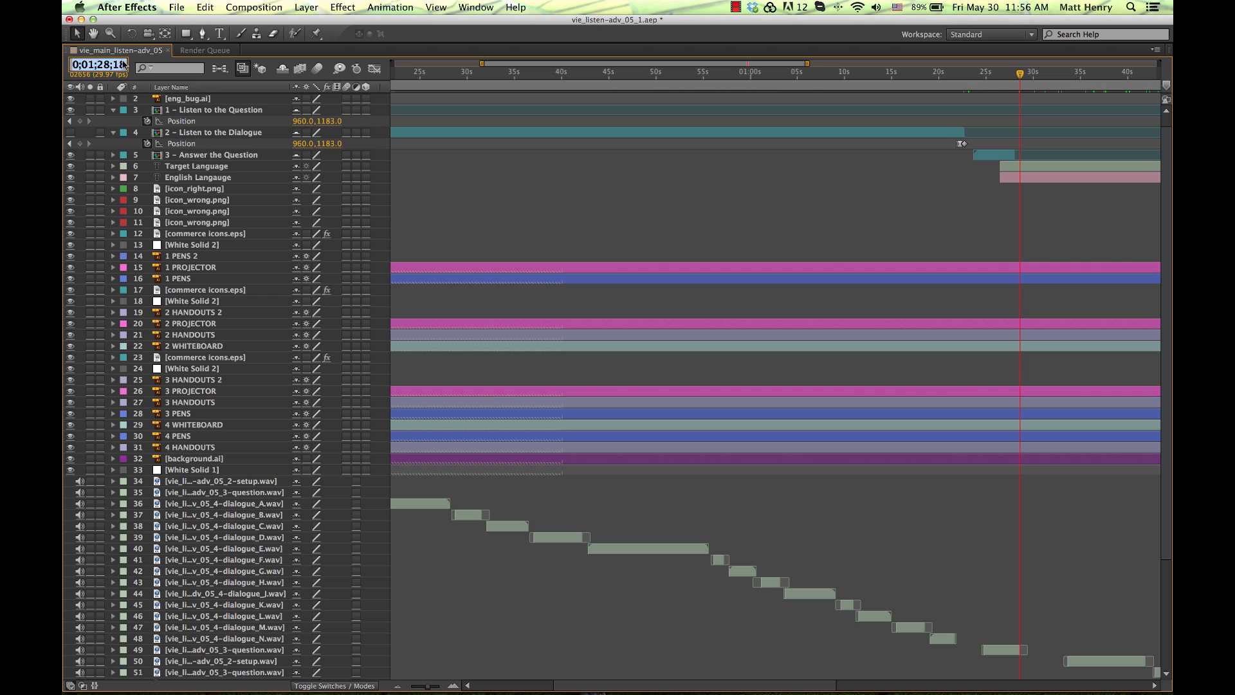
pyautogui.write('+415')
pyautogui.press('Return')
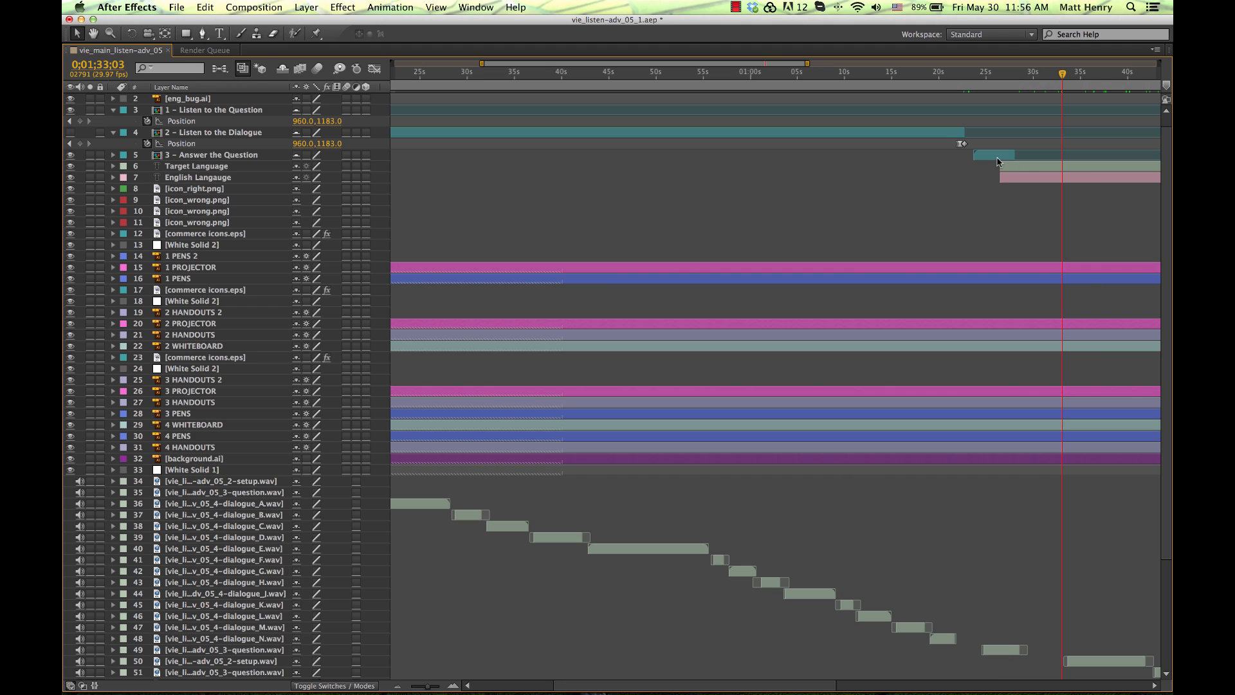
# Step: Extend the 3 - Answer the Question layer to 0;01;33;03 and move its two closing Position keyframes to its new end
pyautogui.click(996, 156)
pyautogui.press('p')
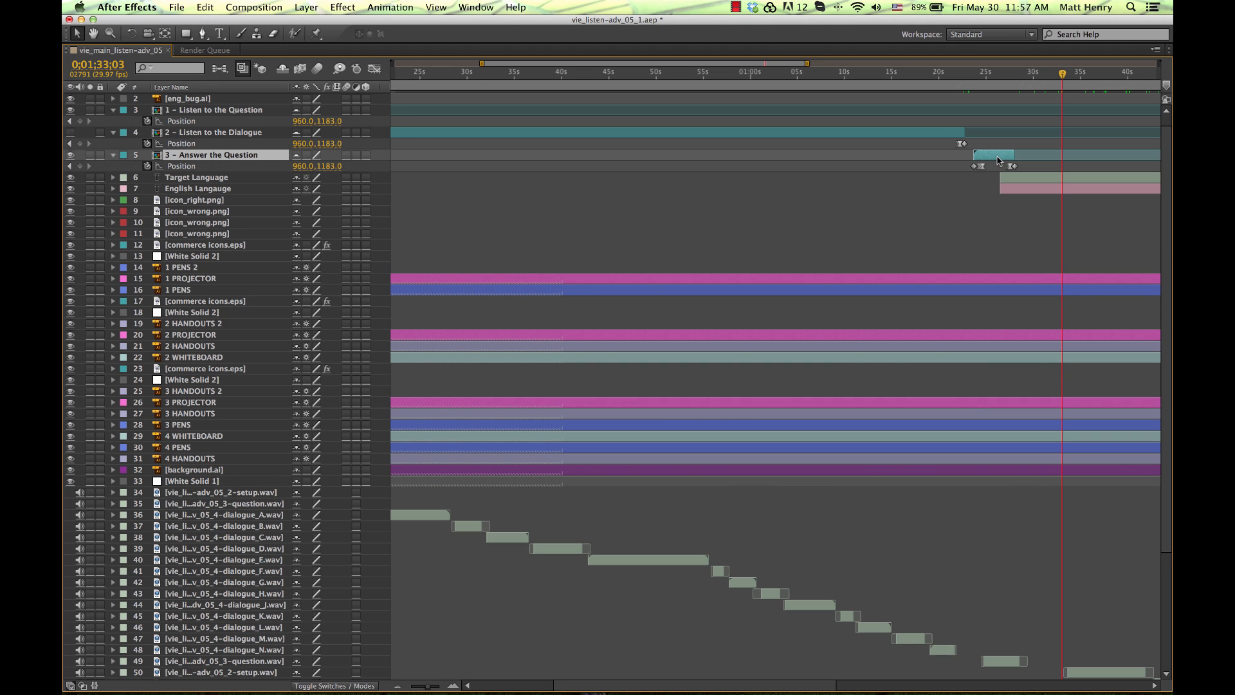
pyautogui.hotkey('alt', ']')
pyautogui.click(1009, 167)
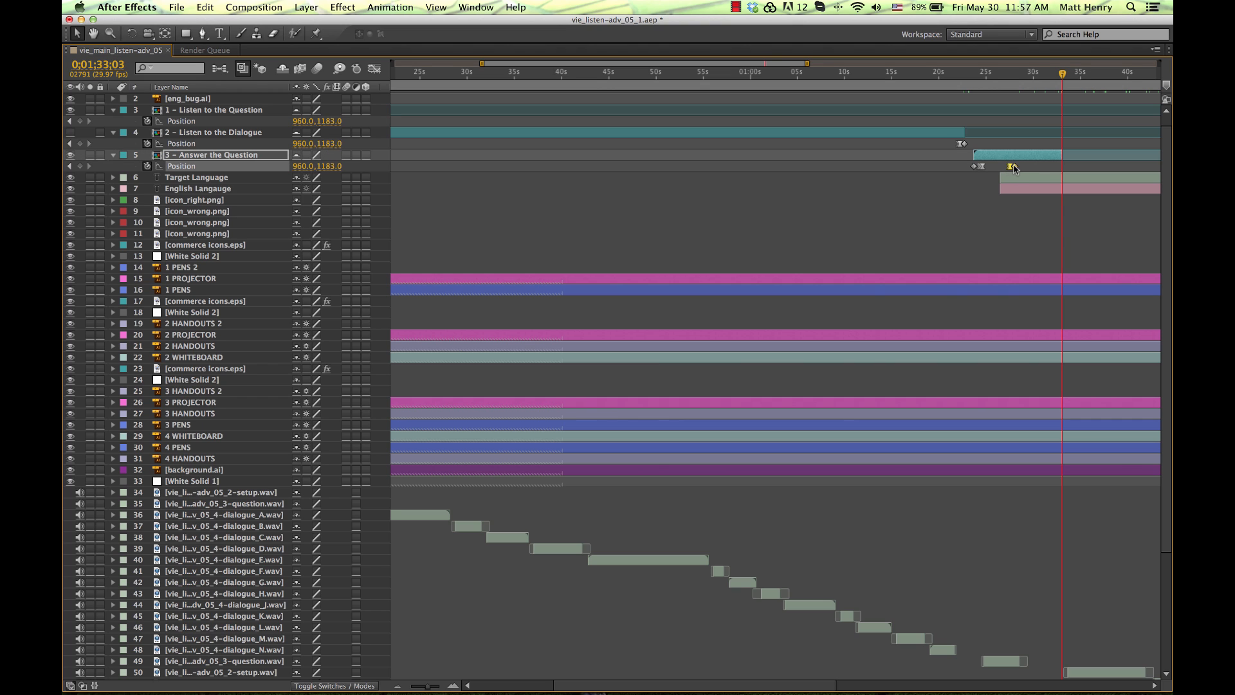
pyautogui.moveTo(1019, 169); pyautogui.dragTo(1066, 169)
pyautogui.click(1073, 207)
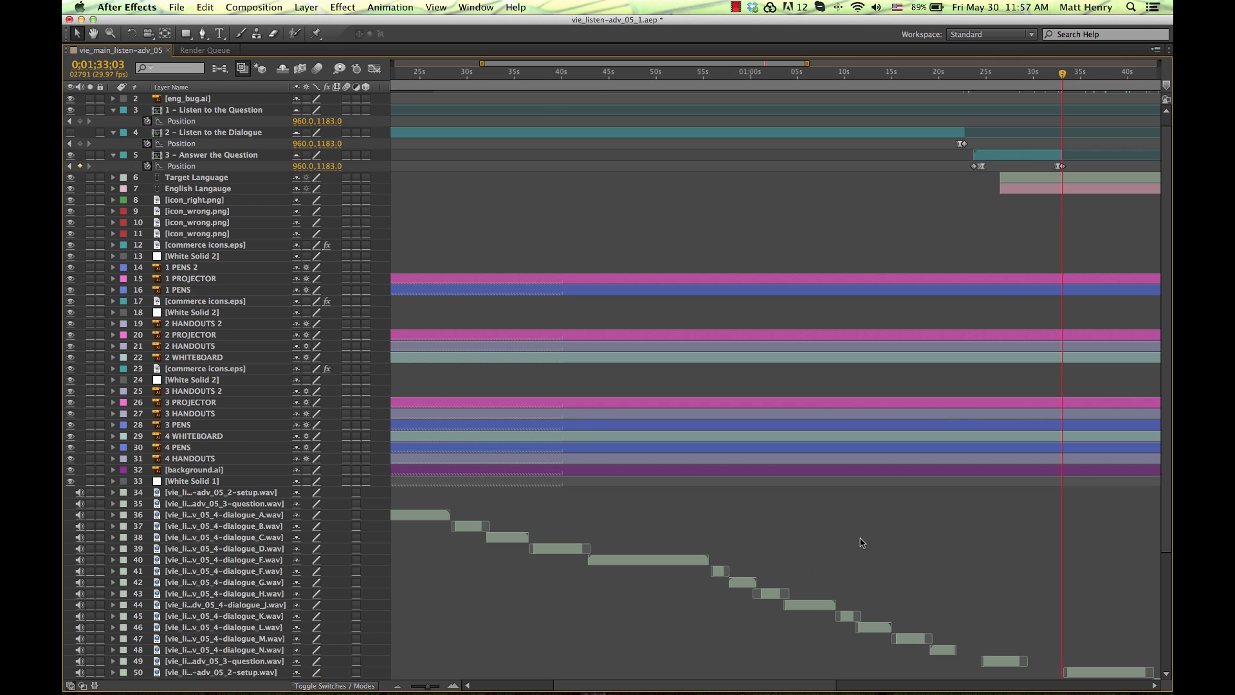
# Step: Place the current time at 0;01;33;19, the start of the second setup audio layer
pyautogui.scroll(-4, 863, 543)
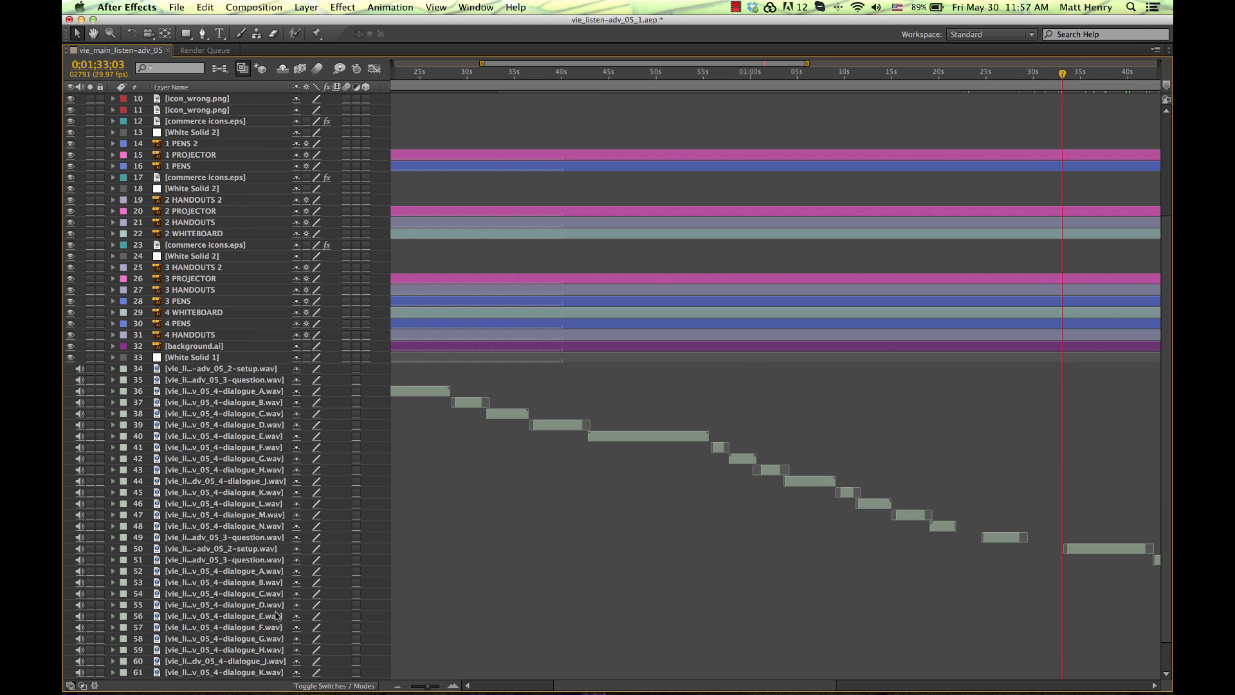
pyautogui.click(1092, 548)
pyautogui.hscroll(10, 863, 483)
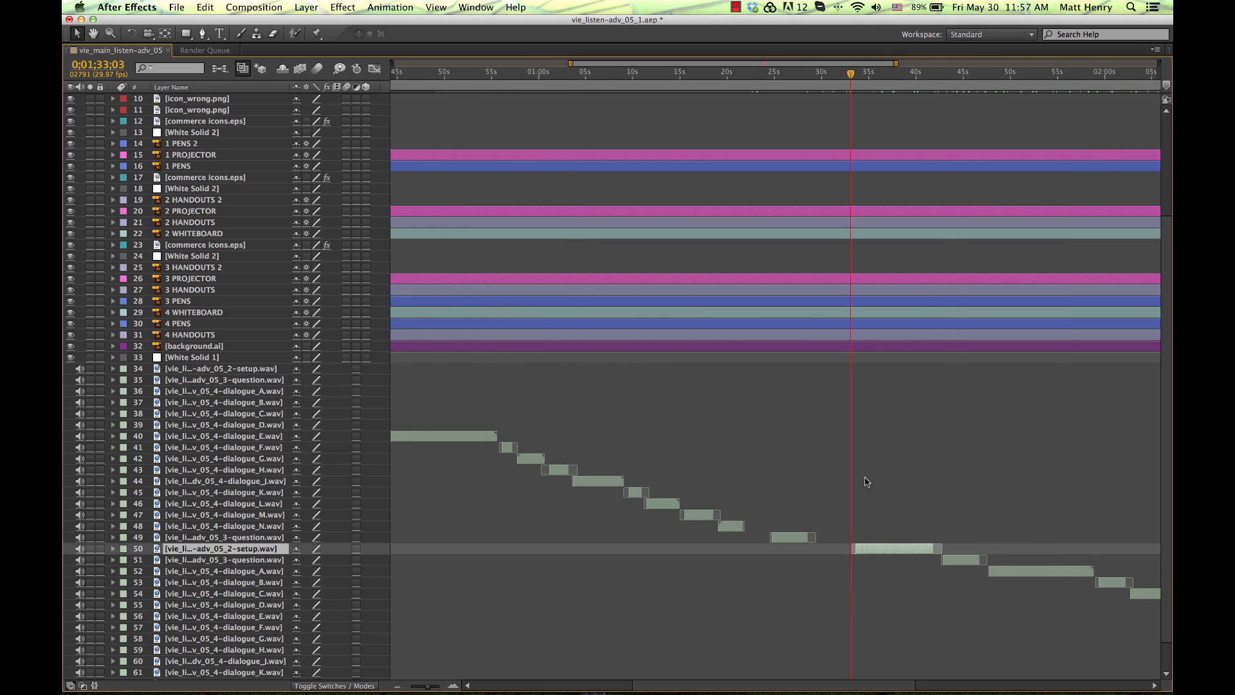
pyautogui.click(270, 561)
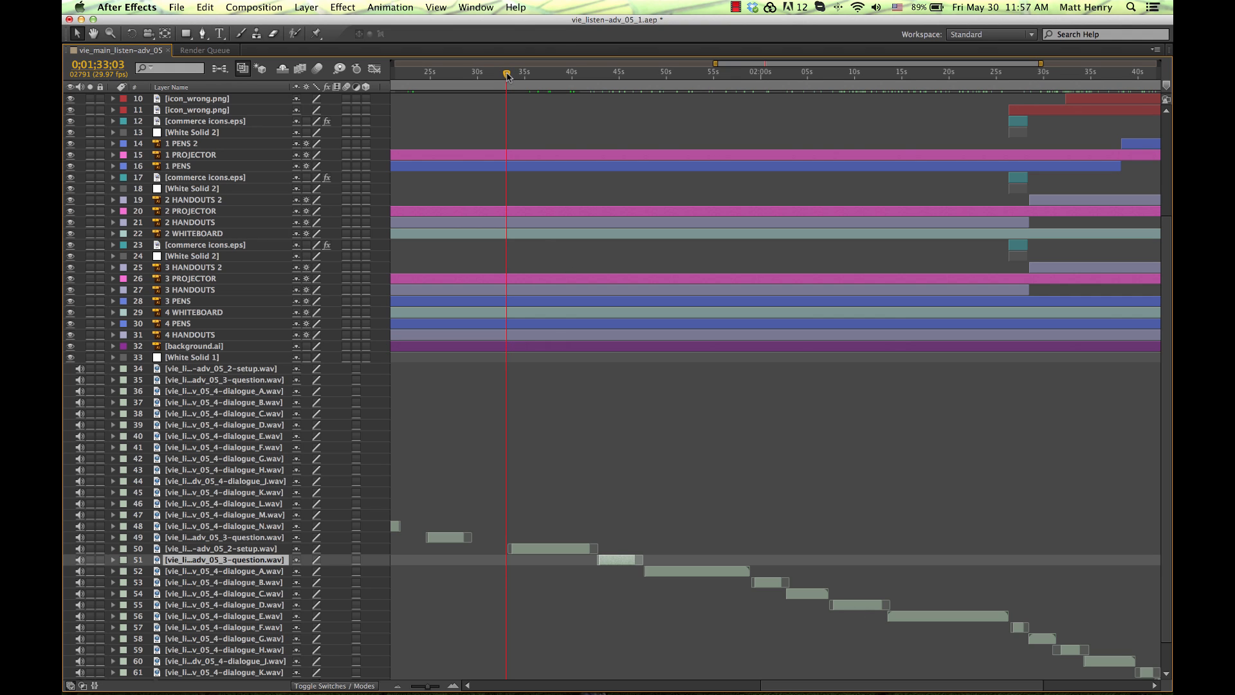
pyautogui.moveTo(507, 75); pyautogui.dragTo(514, 77)
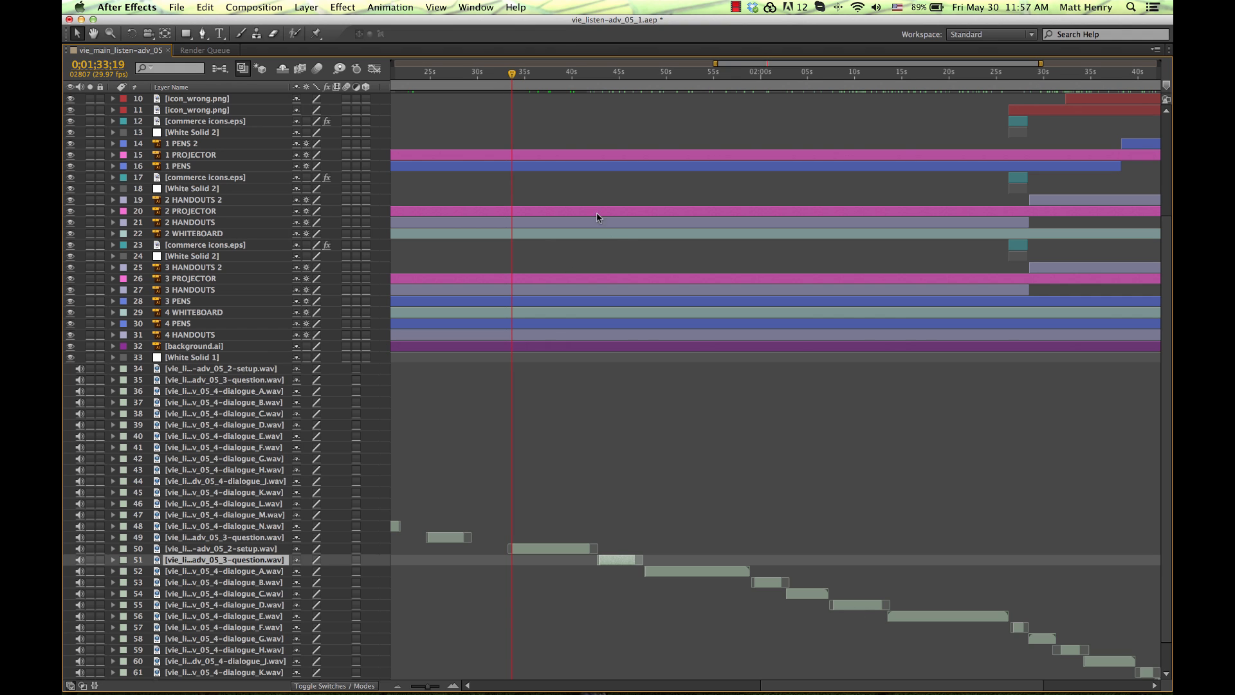
pyautogui.click(666, 468)
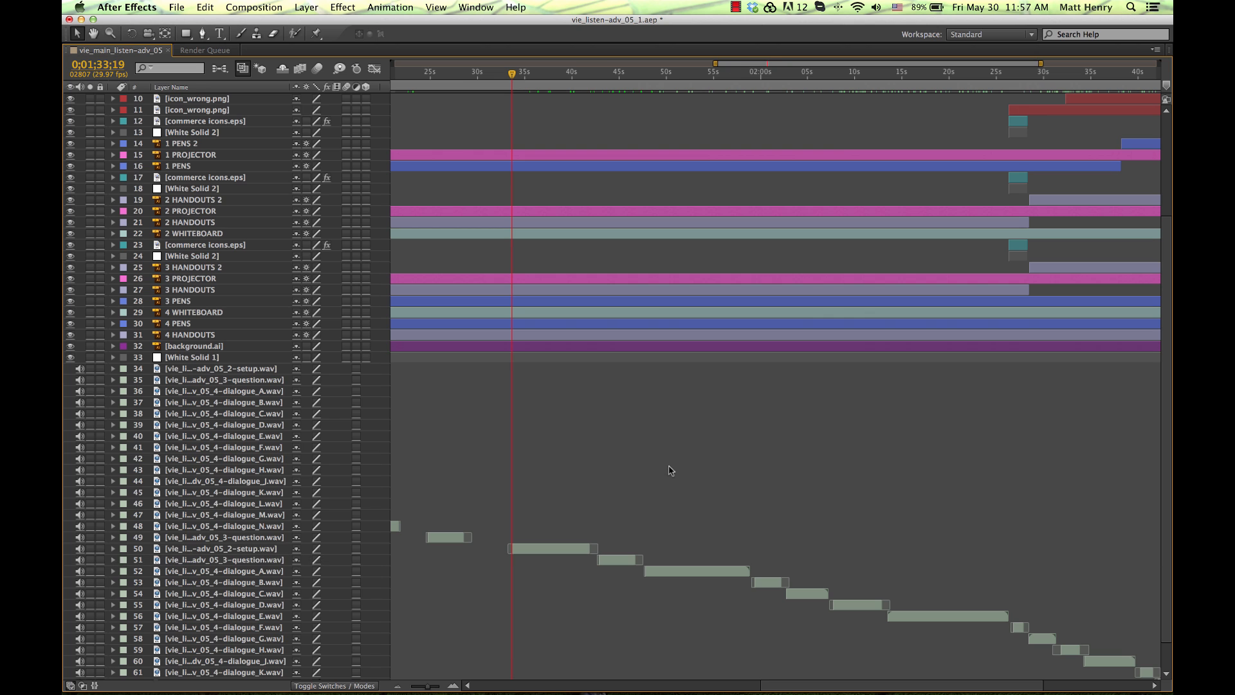
# Step: Restore the full panel layout and compare the second setup audio layer with the Target Language text layer on a wider time range
pyautogui.press('`')
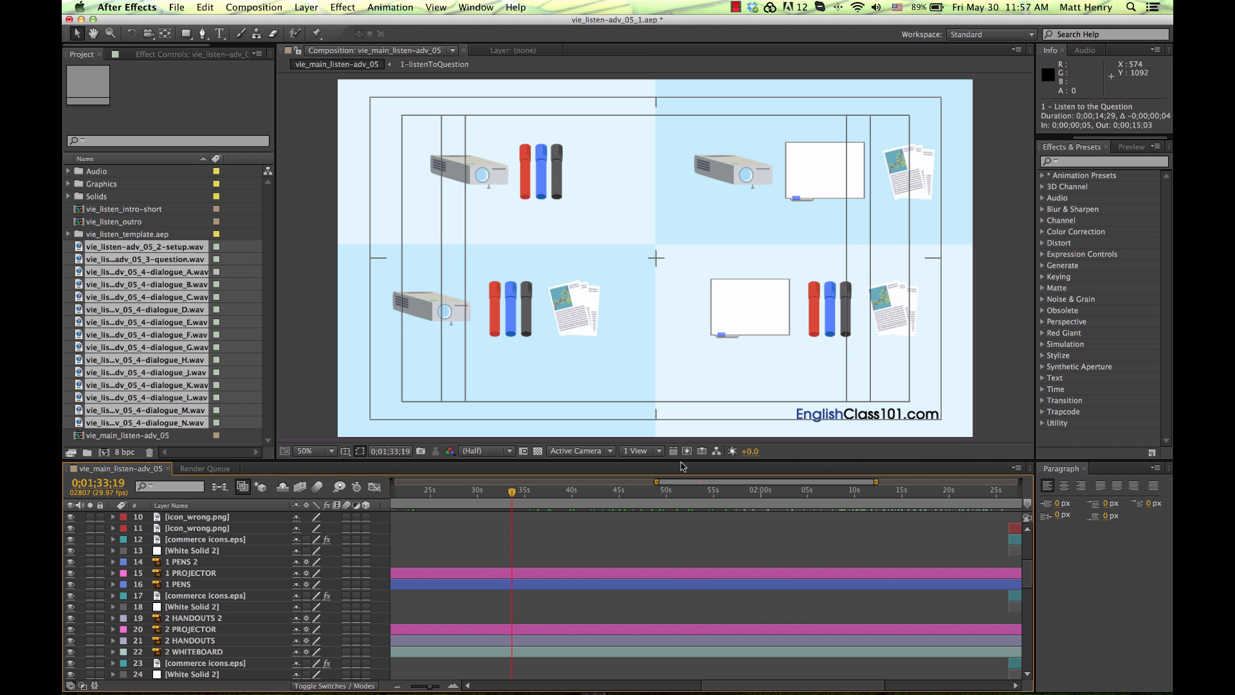
pyautogui.scroll(-2, 704, 573)
pyautogui.scroll(-10, 704, 573)
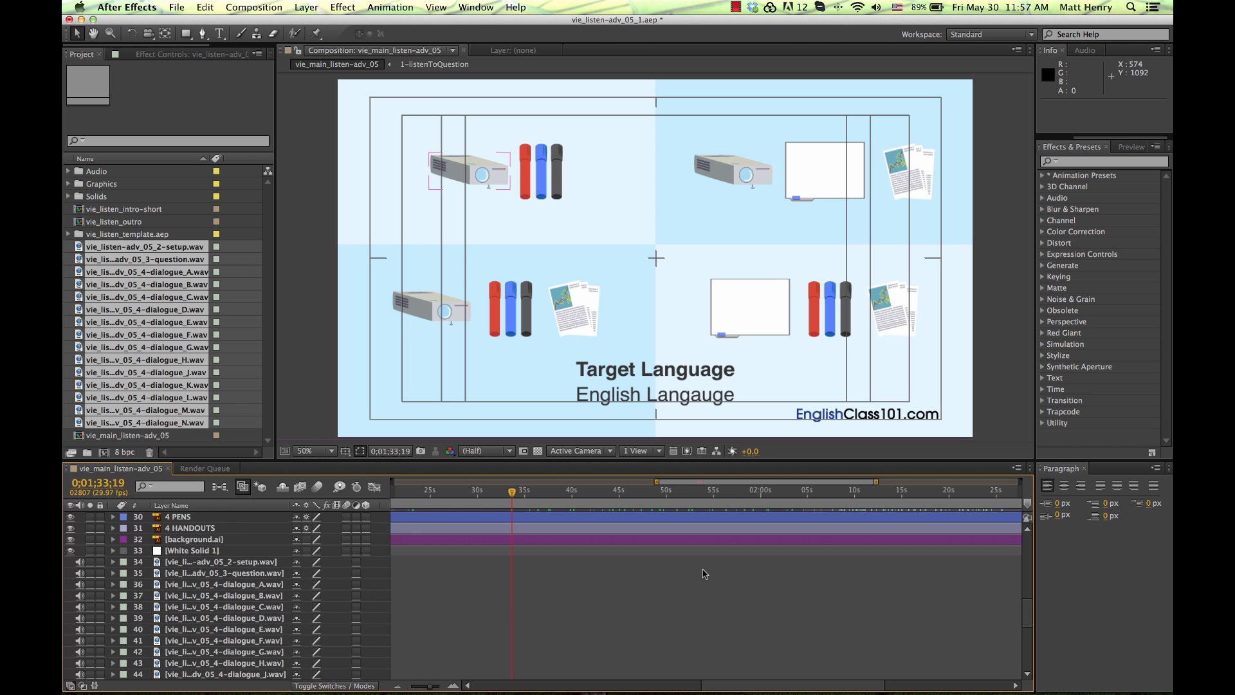
pyautogui.scroll(2, 555, 590)
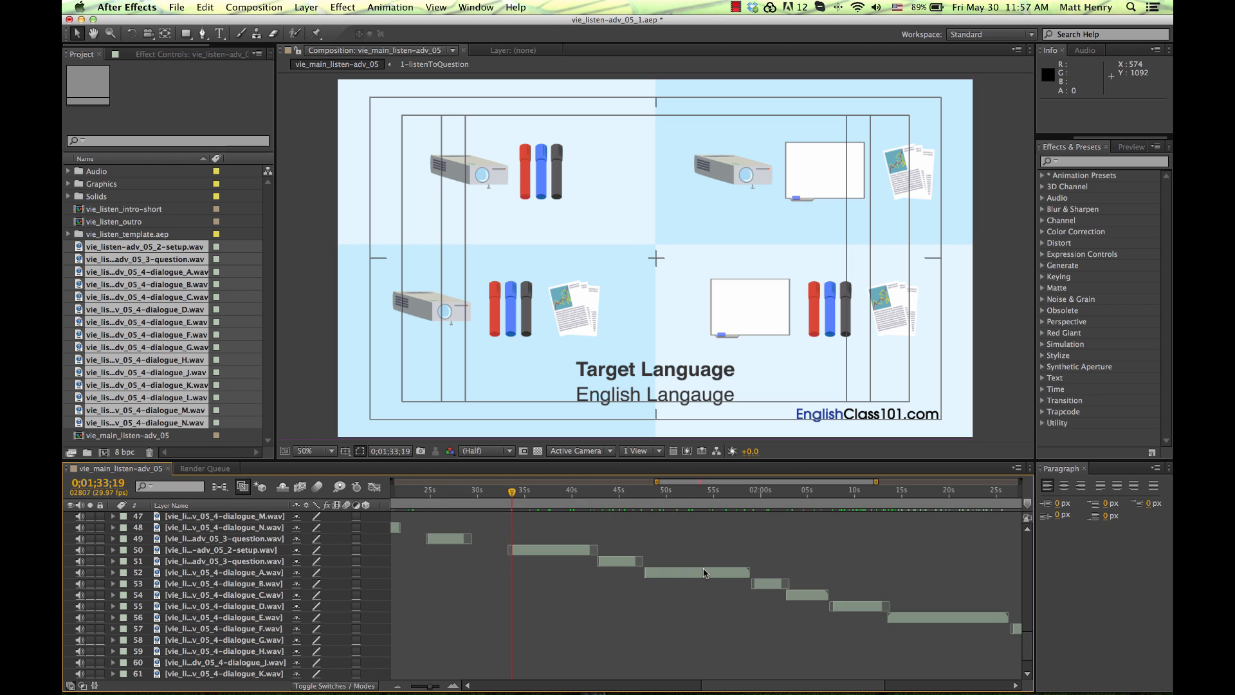
pyautogui.click(557, 591)
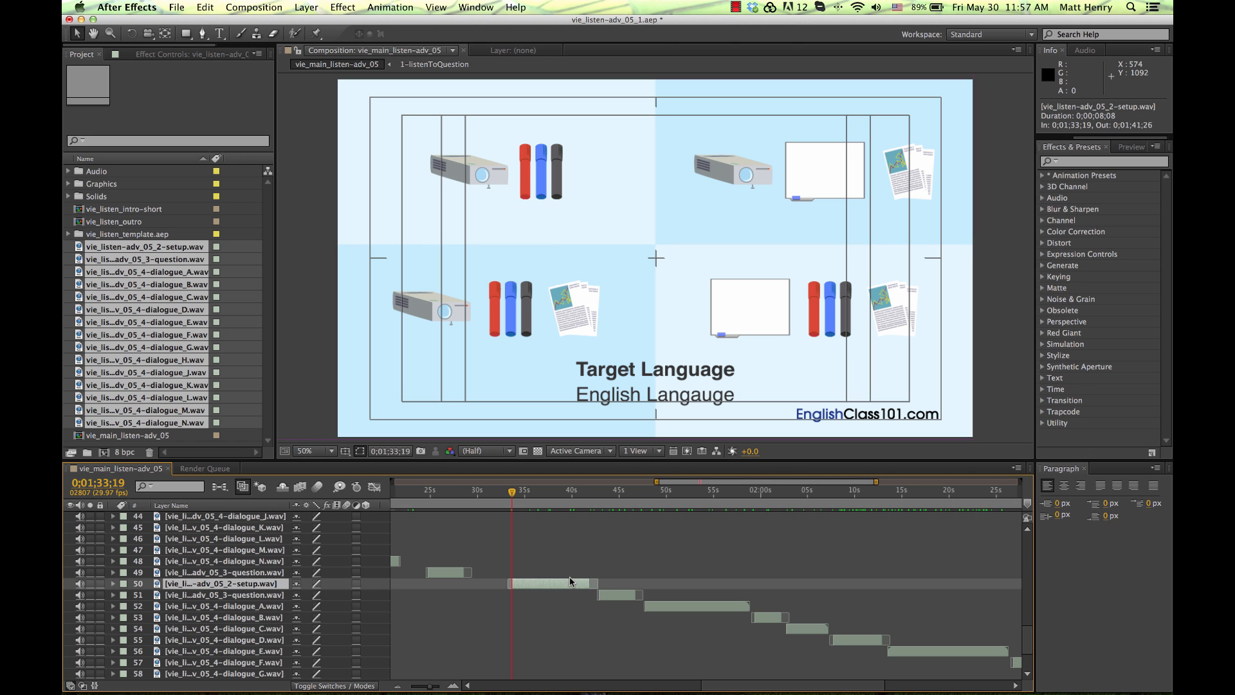
pyautogui.press('-')
pyautogui.press('-')
pyautogui.scroll(11, 659, 579)
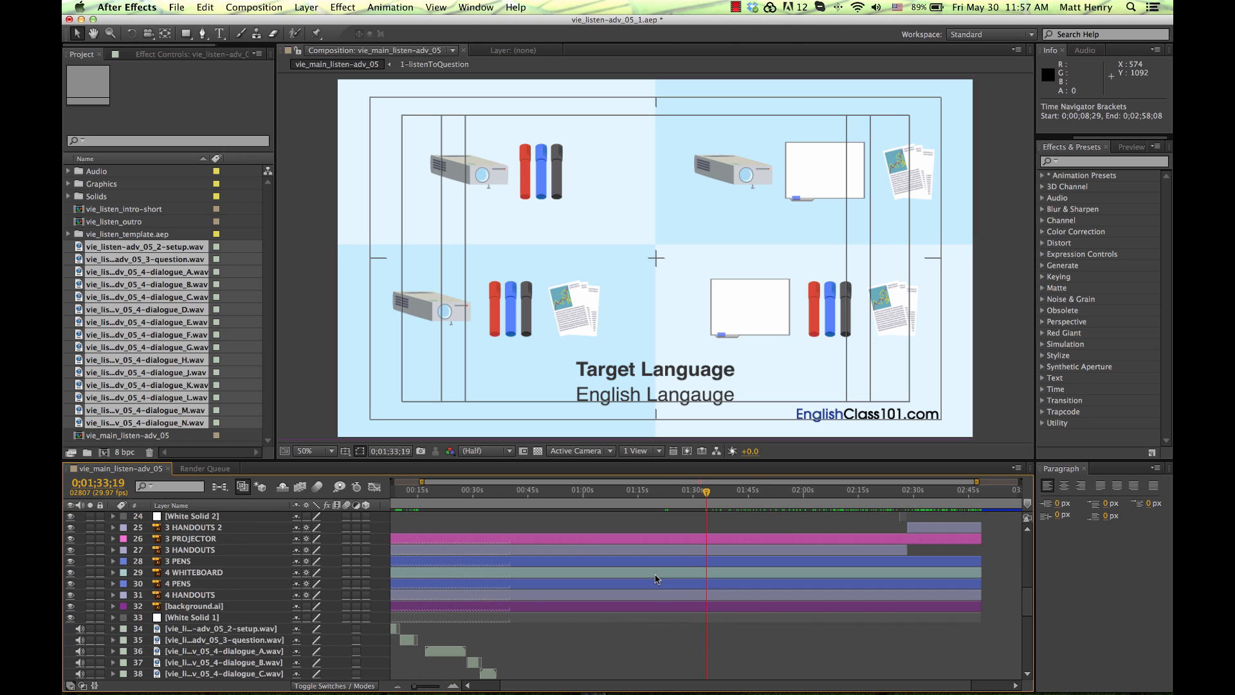
pyautogui.scroll(3, 659, 578)
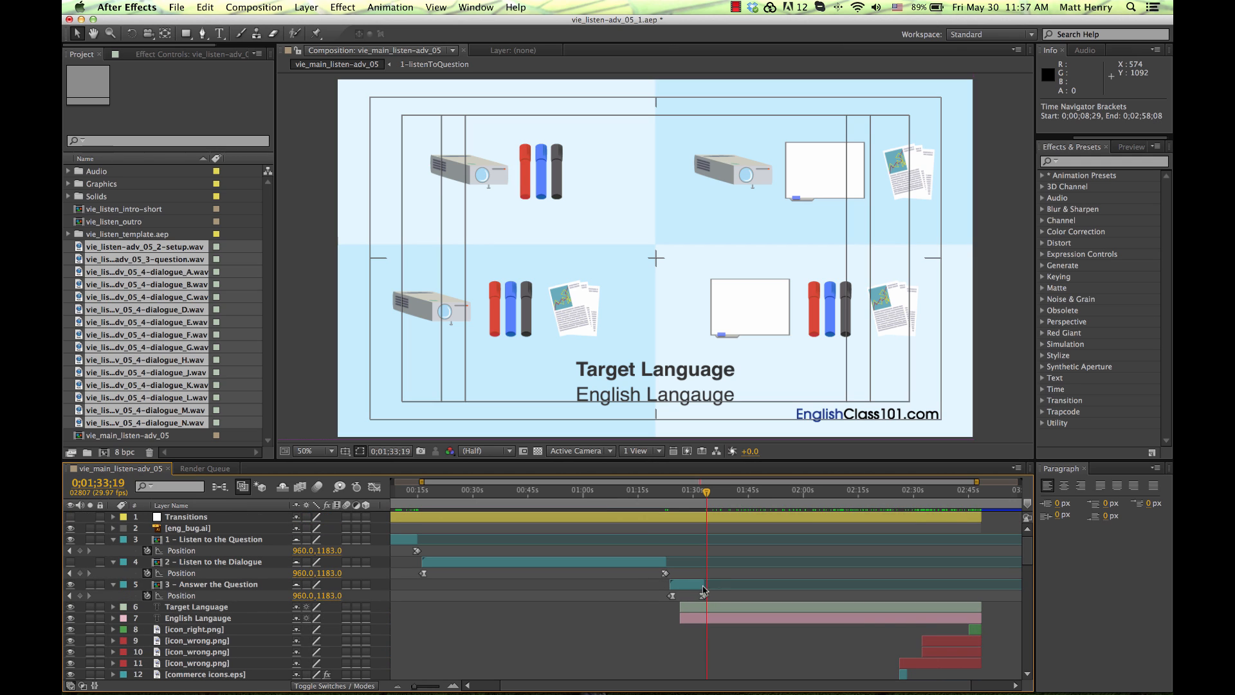
pyautogui.click(731, 608)
pyautogui.click(738, 608)
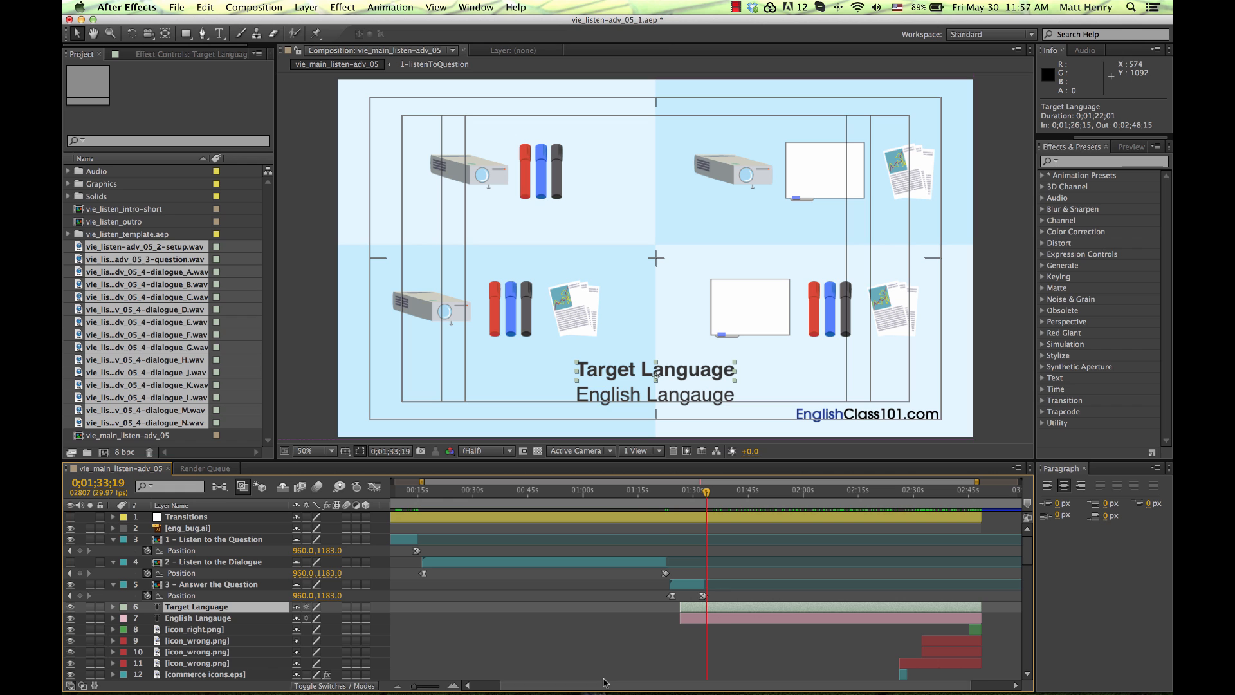
# Step: Make all layers from icon_right.png down to the question audio in layer 49 shy, and hide the shy layers in the timeline
pyautogui.click(222, 629)
pyautogui.scroll(-3, 222, 630)
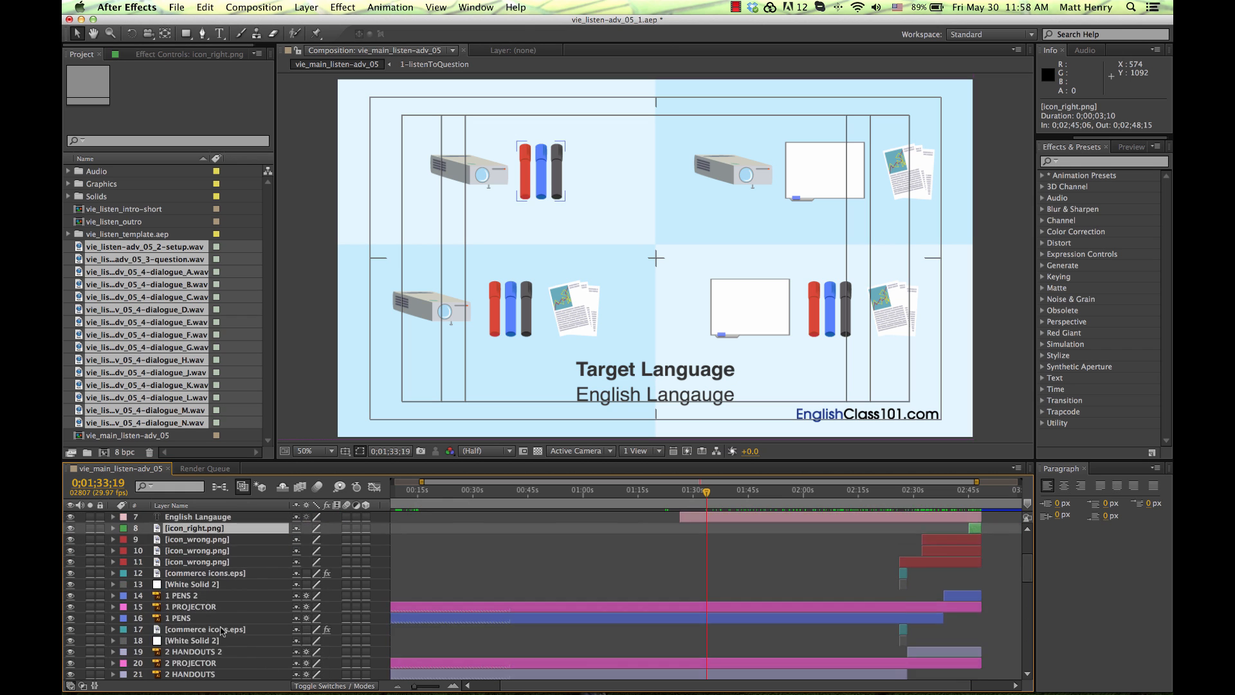
pyautogui.scroll(-10, 222, 630)
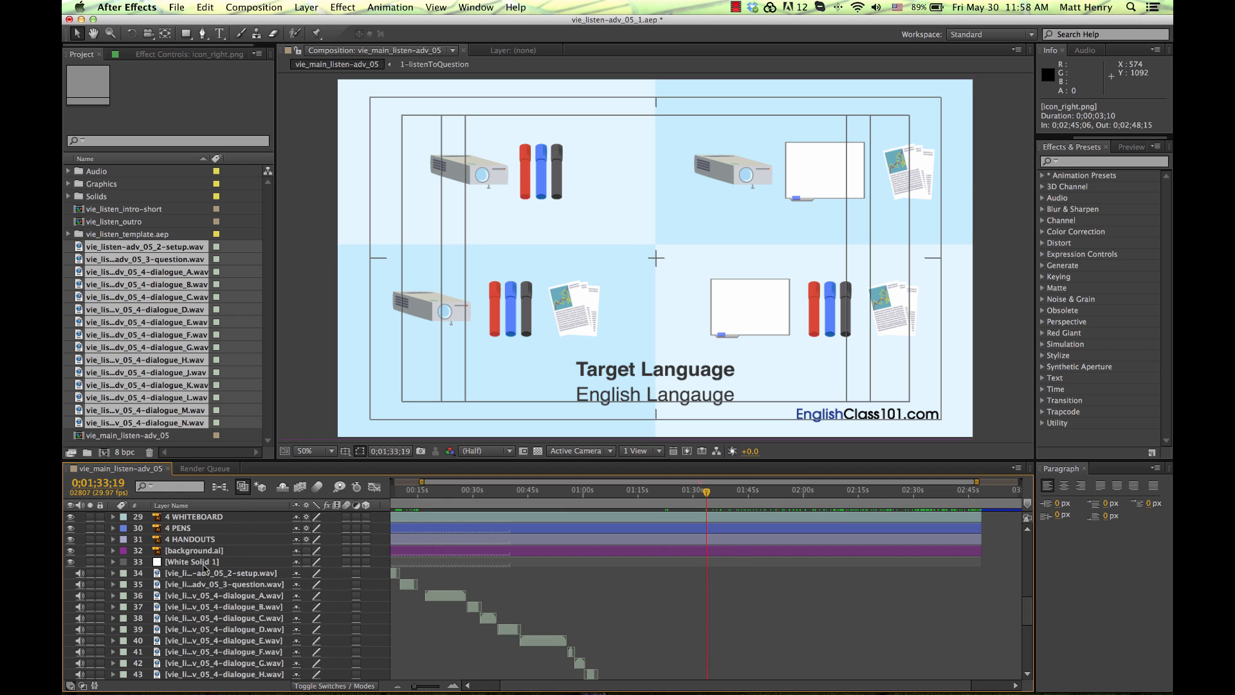
pyautogui.scroll(-10, 206, 569)
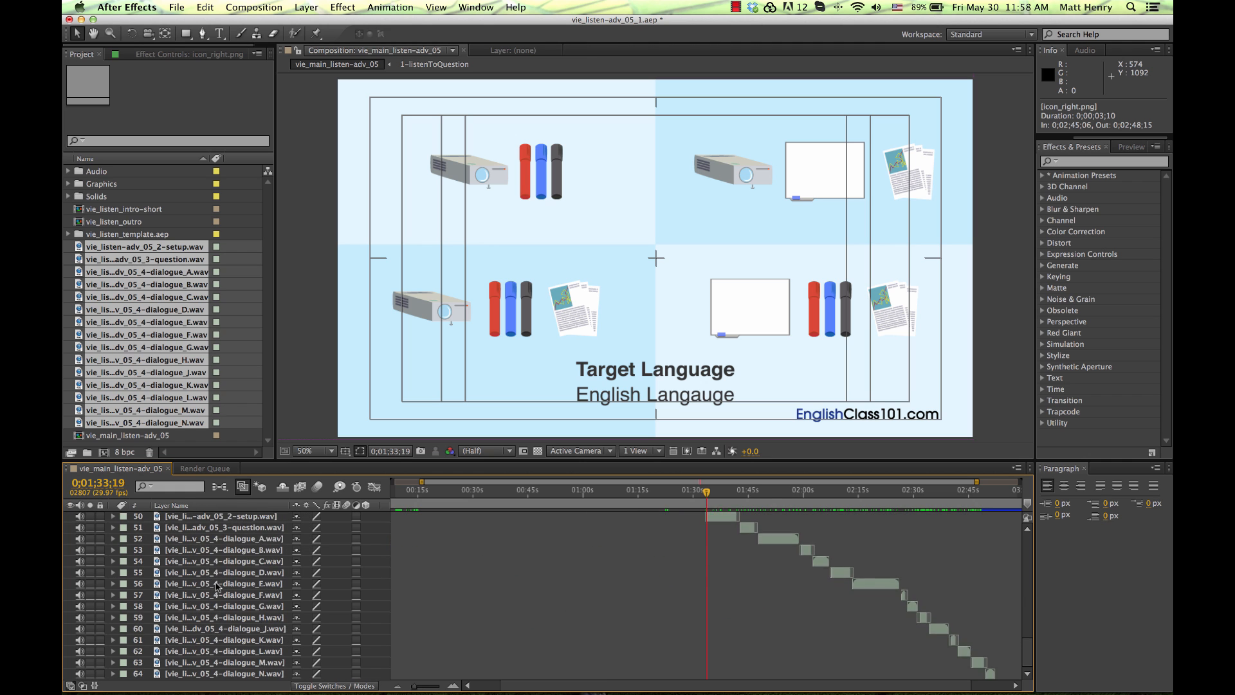
pyautogui.scroll(2, 217, 587)
pyautogui.keyDown('shift'); pyautogui.click(230, 566); pyautogui.keyUp('shift')
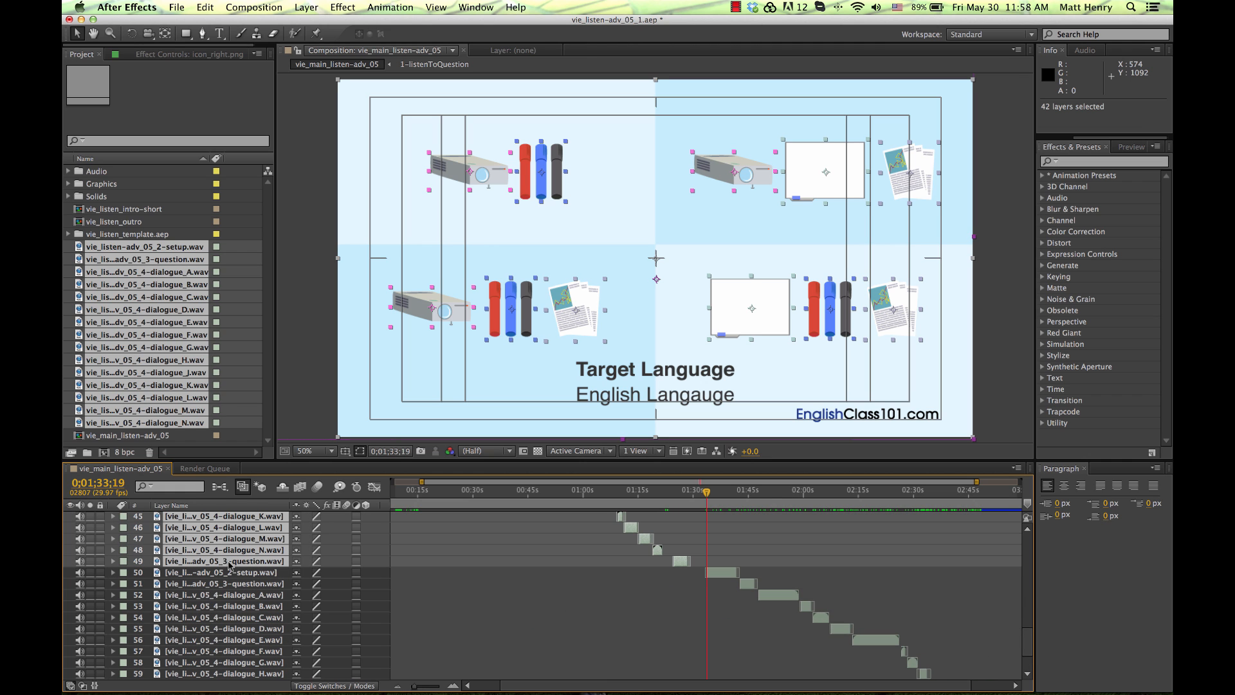
pyautogui.scroll(15, 513, 570)
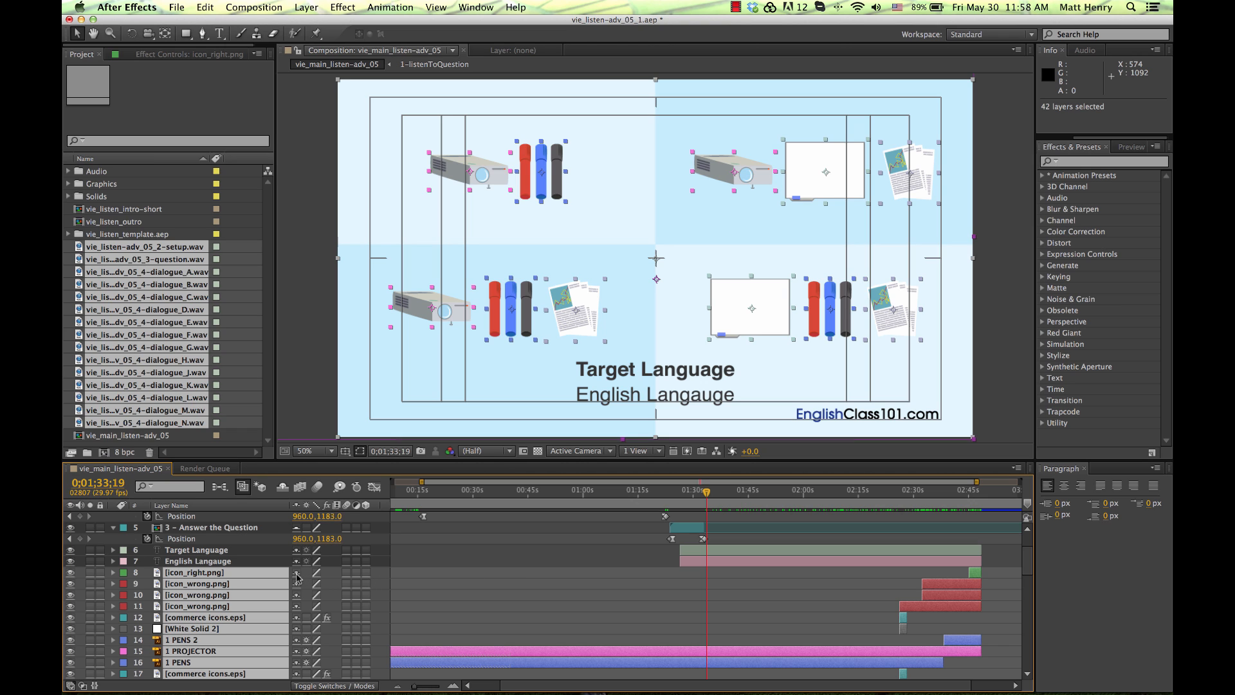
pyautogui.click(296, 573)
pyautogui.click(283, 488)
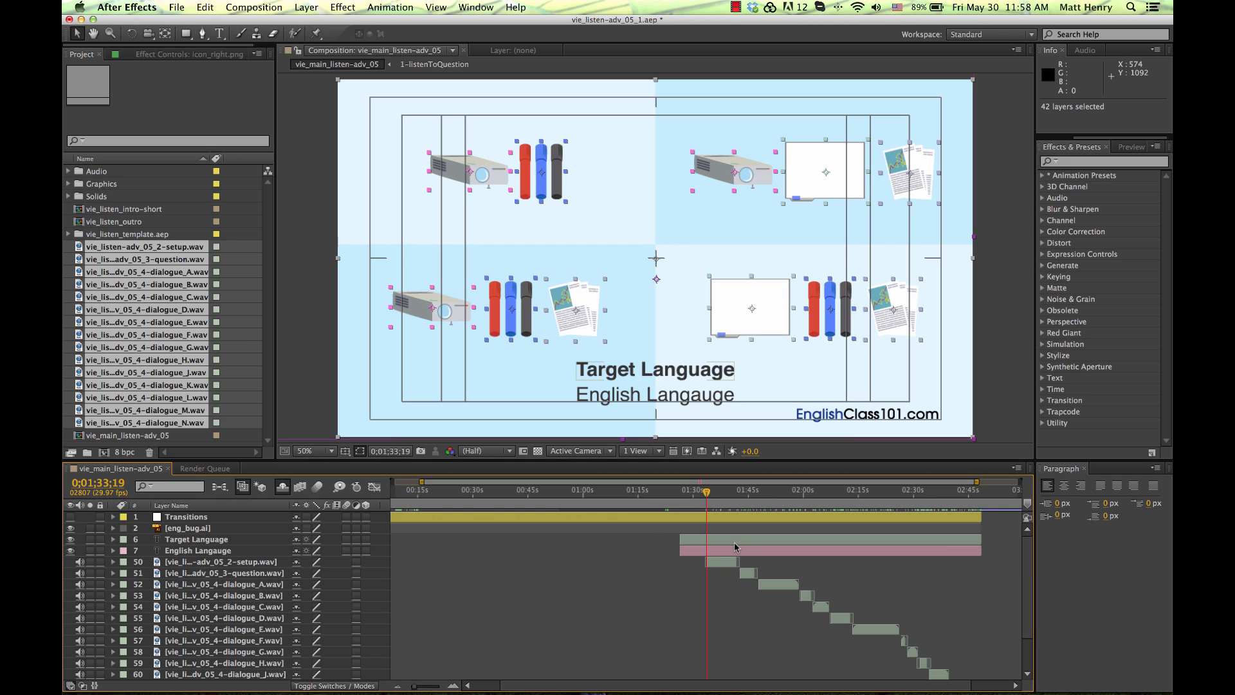
# Step: Shift the Target Language and English Langauge layers to start at 0;01;33;19 with the second setup audio
pyautogui.click(736, 550)
pyautogui.keyDown('shift'); pyautogui.click(734, 541); pyautogui.keyUp('shift')
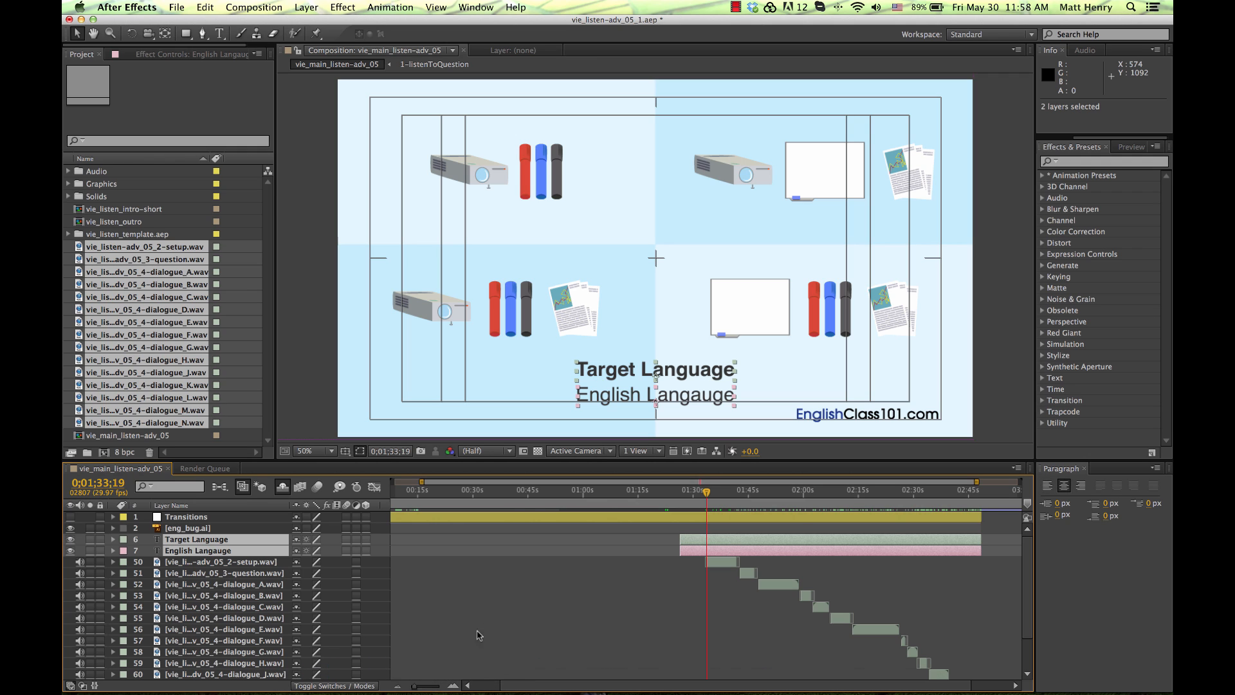
pyautogui.click(435, 689)
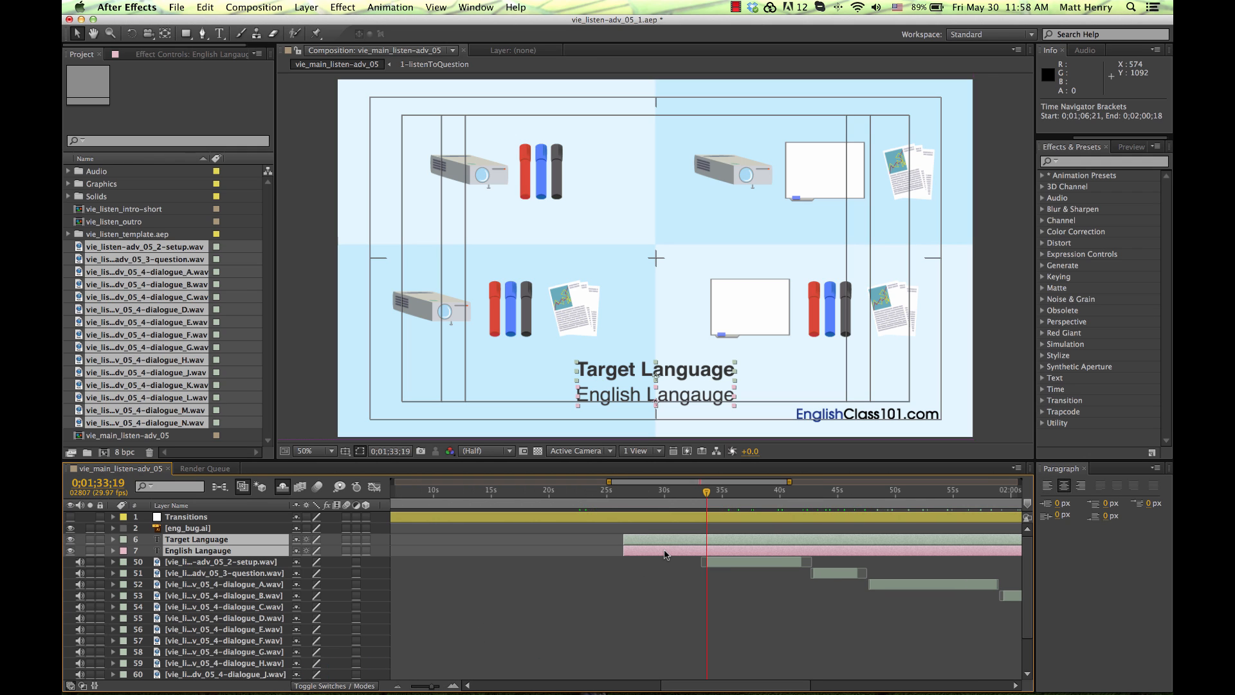
pyautogui.press('[')
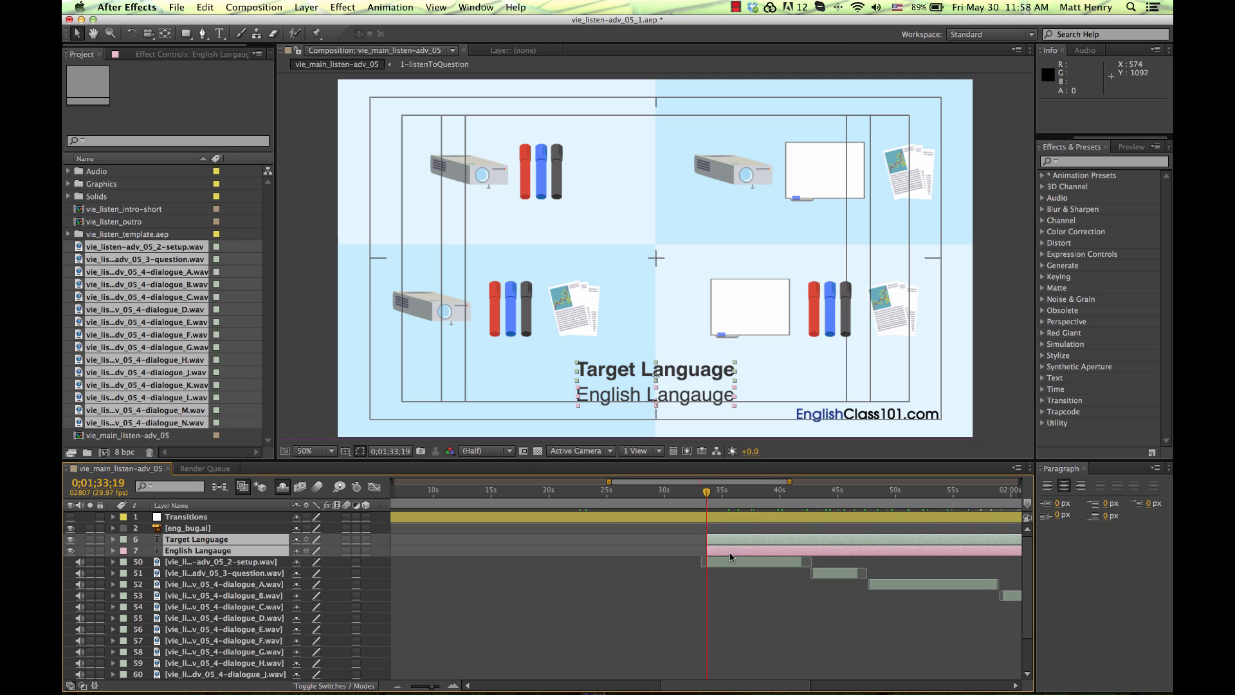
# Step: Set the current time to 0;01;42;26 and trim the end of the Target Language and English Langauge layers to it
pyautogui.moveTo(795, 495); pyautogui.dragTo(814, 496)
pyautogui.press('pageup')
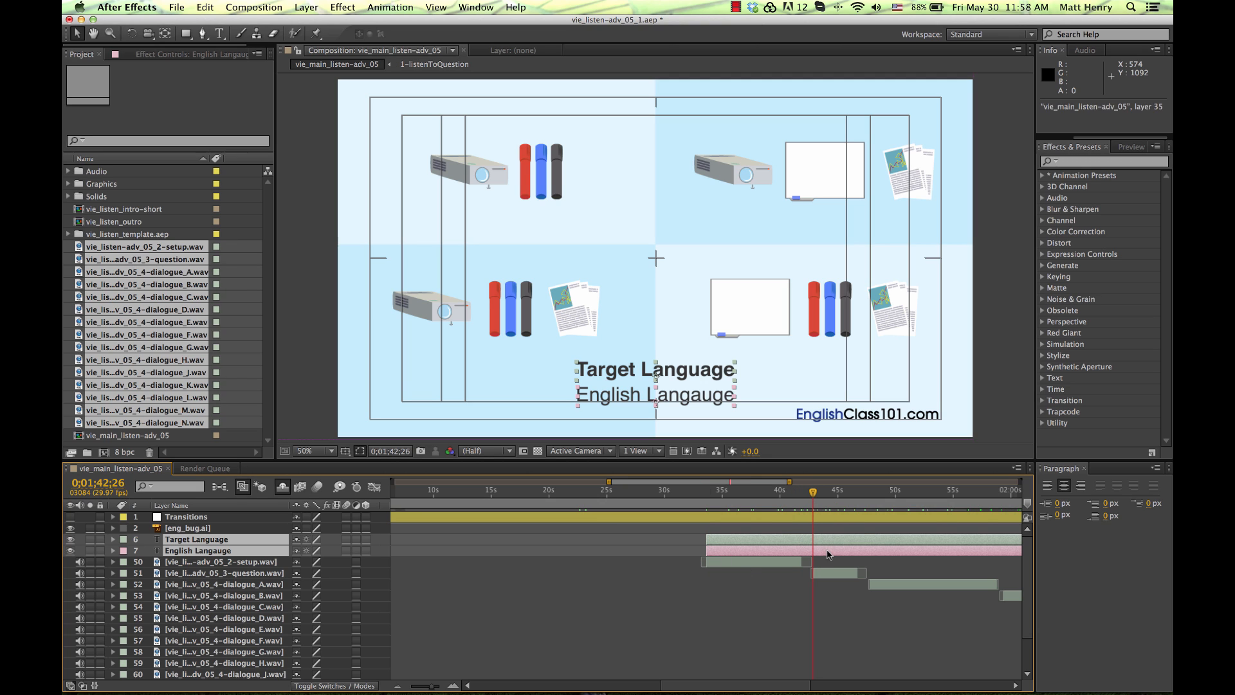
pyautogui.hotkey('alt', ']')
pyautogui.click(831, 592)
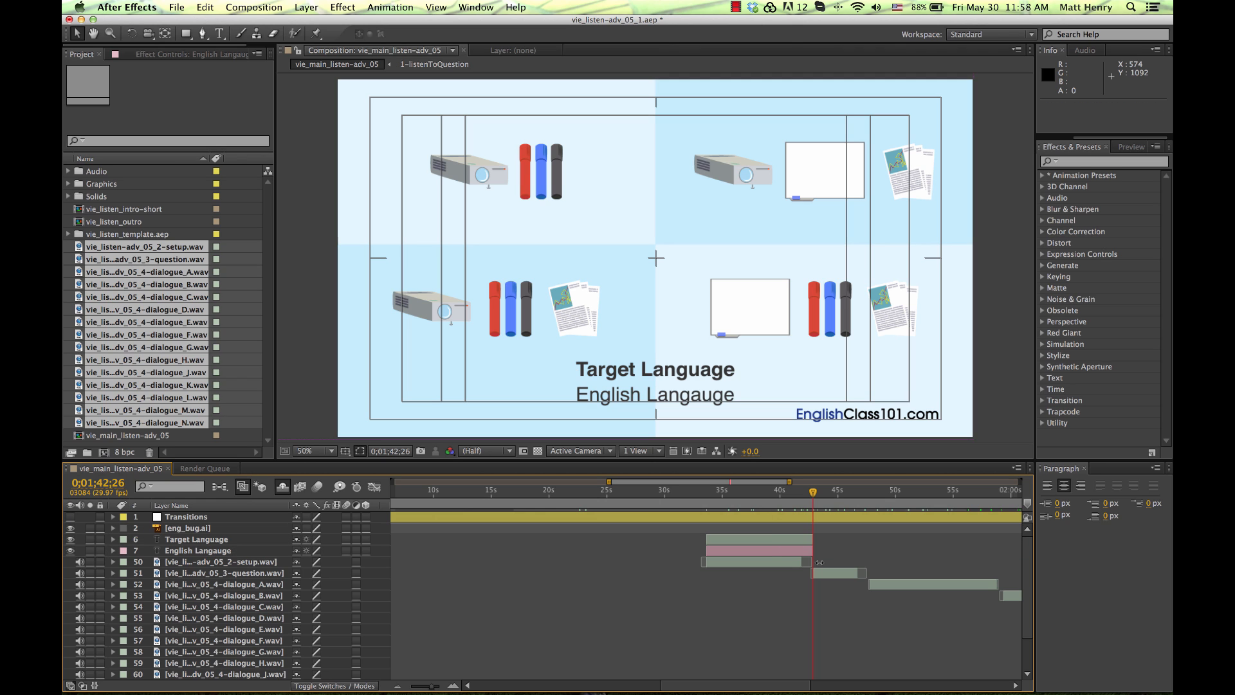
# Step: Set the current time to 0;01;39;06, within the trimmed text layers, and select the vie_main_listen-adv_05 composition in the project
pyautogui.click(771, 497)
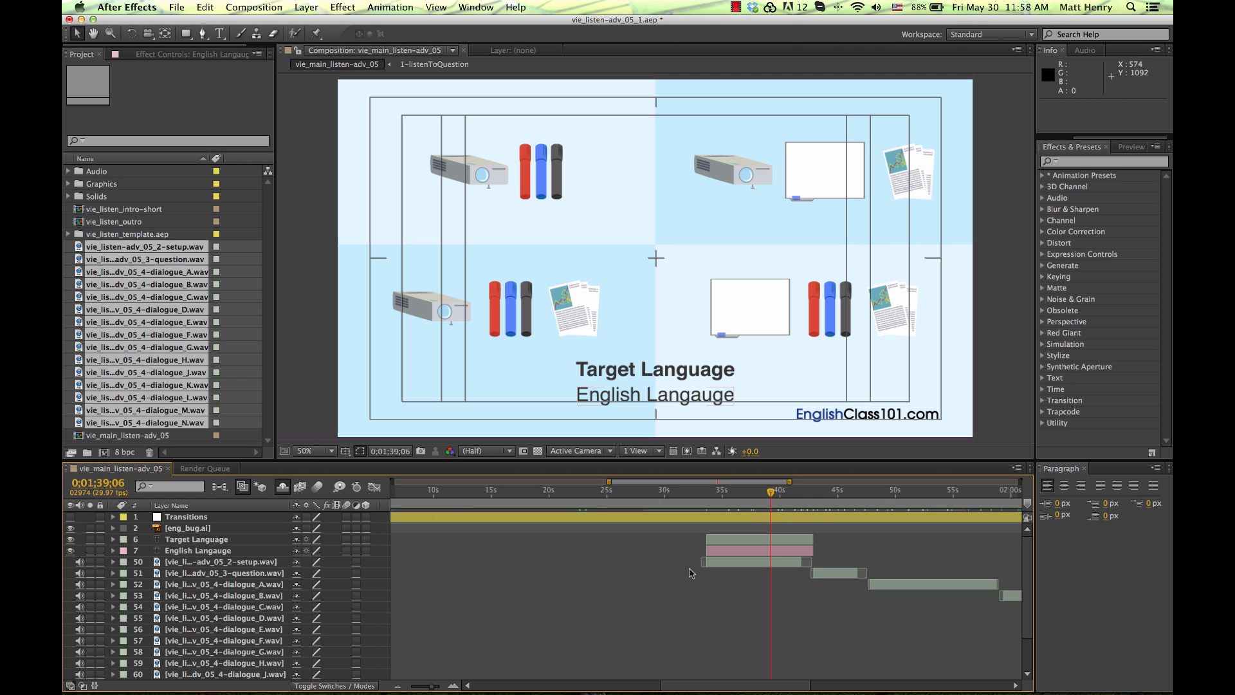
pyautogui.moveTo(625, 690)
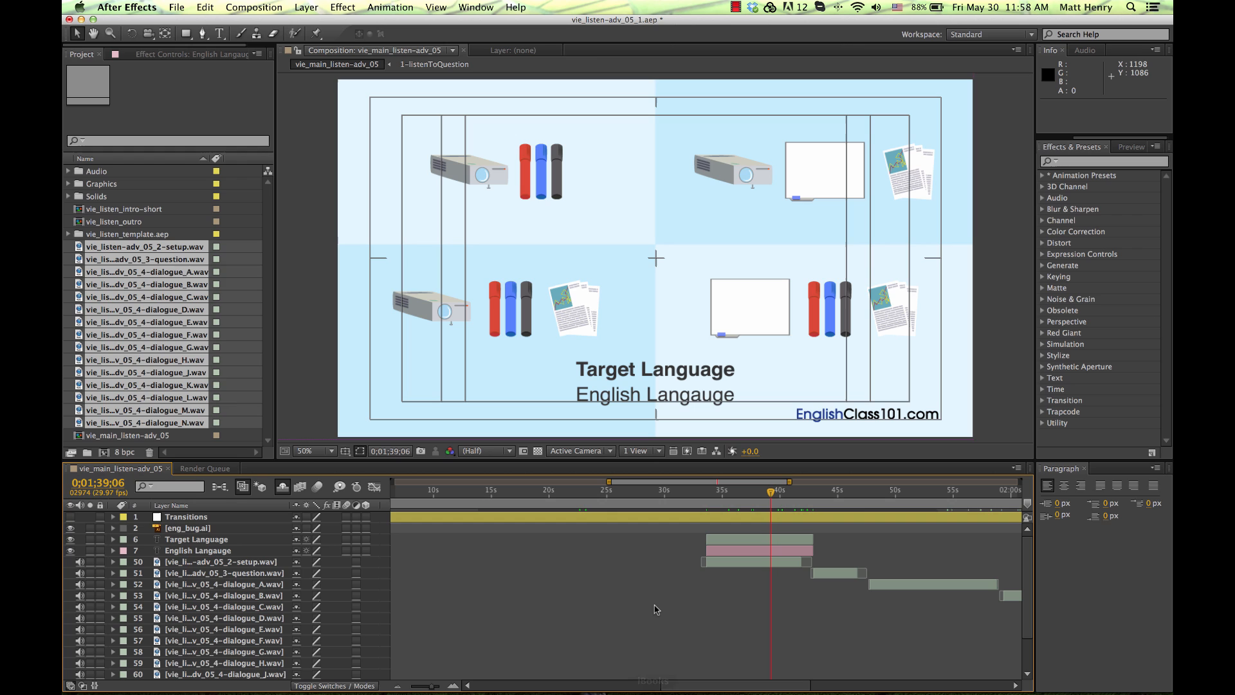
pyautogui.click(158, 434)
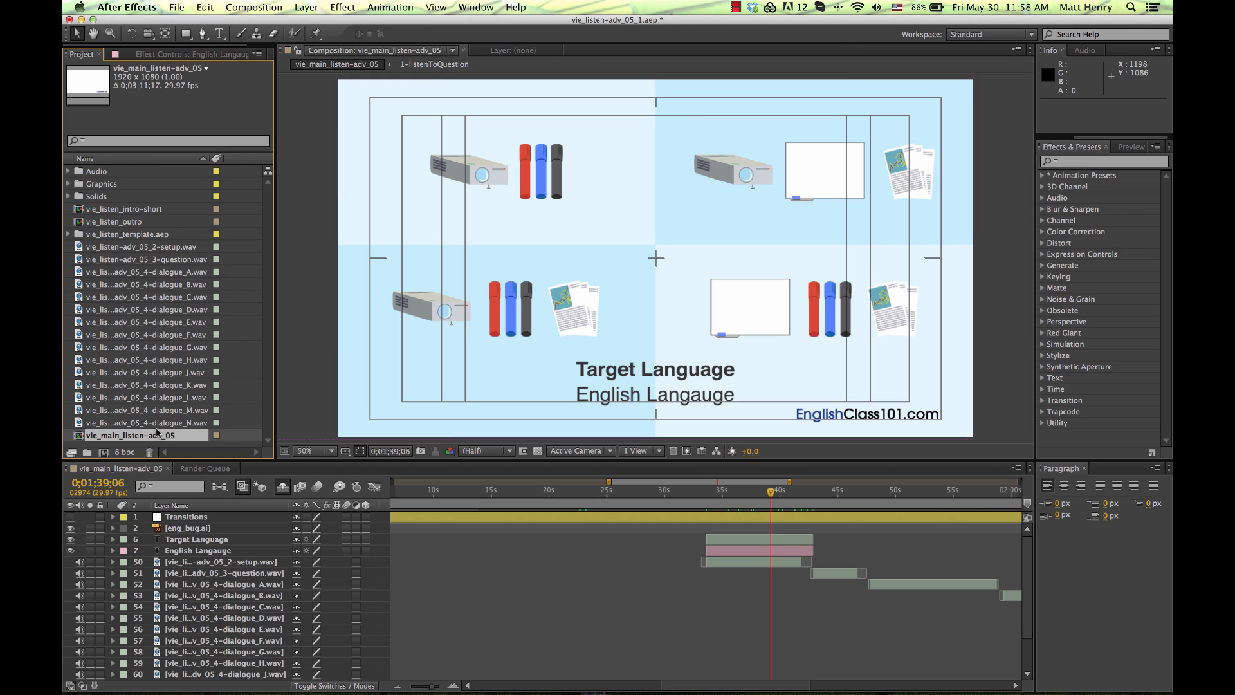
# Step: Move the setup, question and dialogue A to N wav files of listen-adv_05 into the project's Audio folder
pyautogui.click(150, 423)
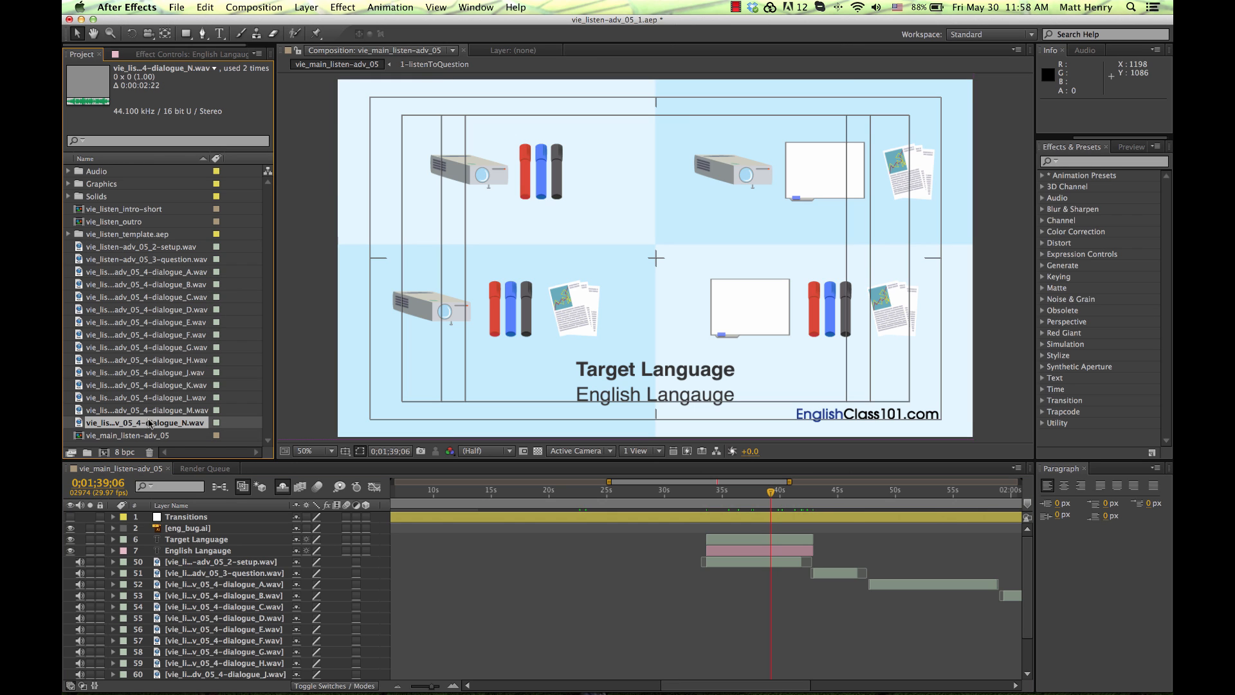
pyautogui.keyDown('shift'); pyautogui.click(140, 250); pyautogui.keyUp('shift')
pyautogui.moveTo(140, 250); pyautogui.dragTo(100, 172)
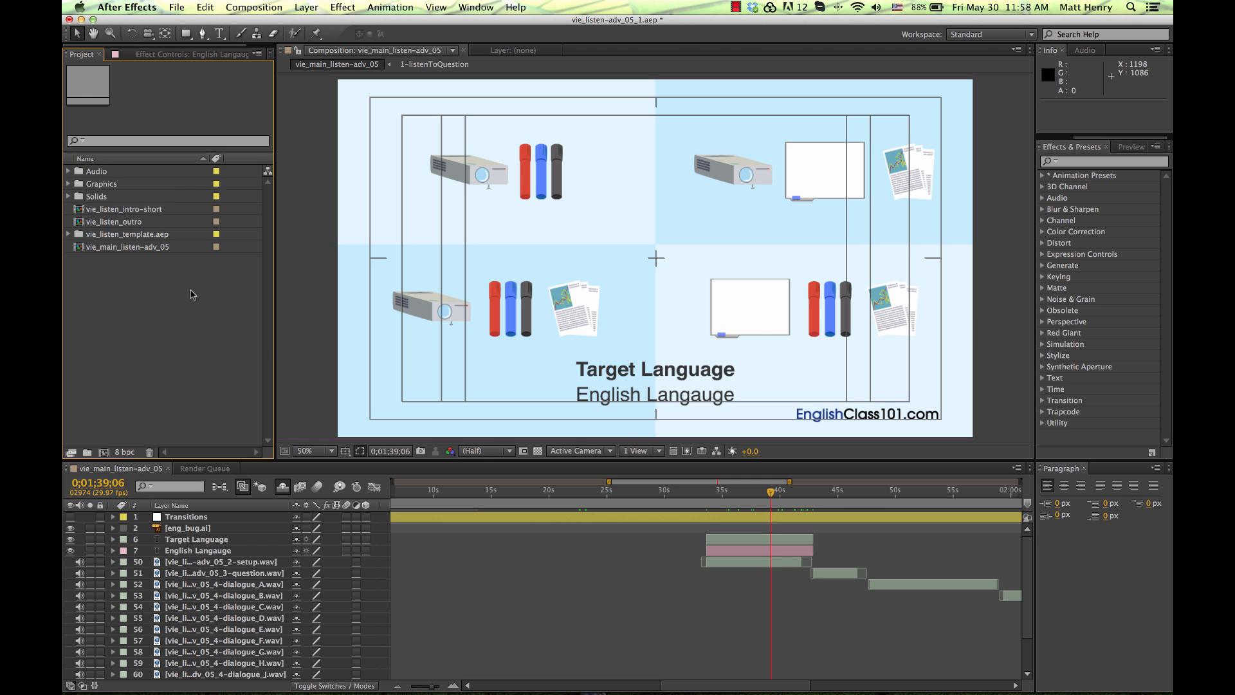
# Step: Switch to the script spreadsheet in Chrome and compare the listen-adv_05 dialogue file names with the dialogue audio layers in After Effects
pyautogui.press('super+Tab')
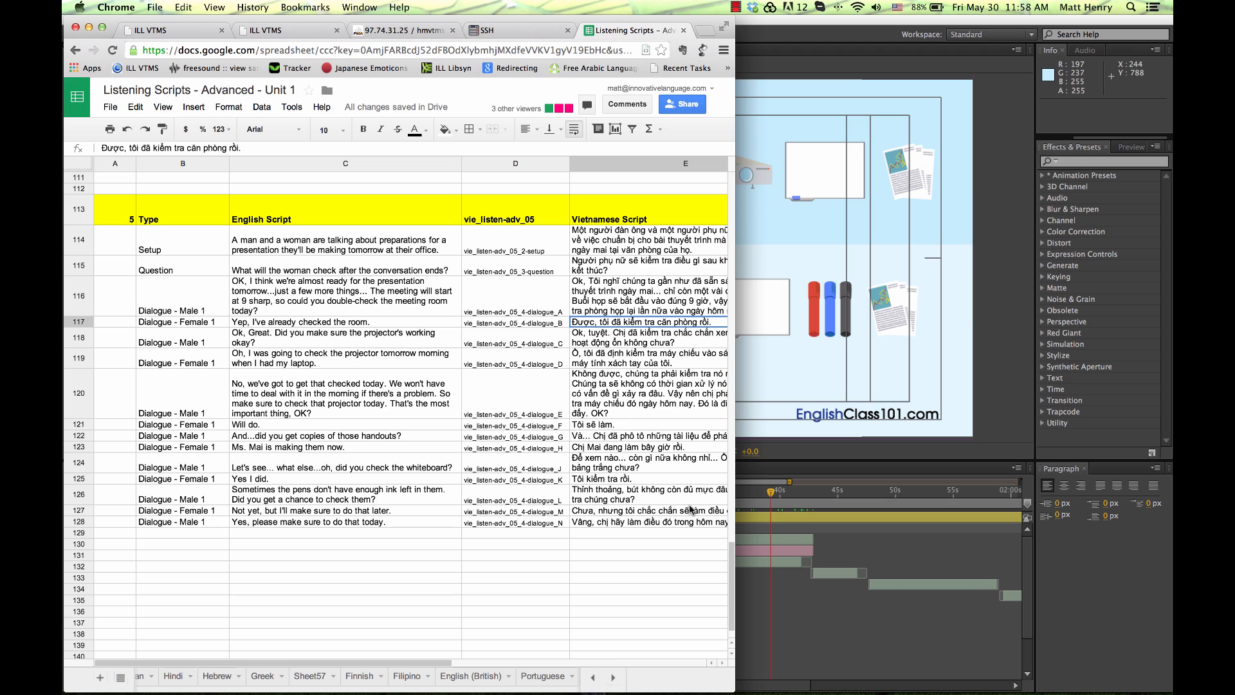
pyautogui.click(176, 241)
pyautogui.click(177, 260)
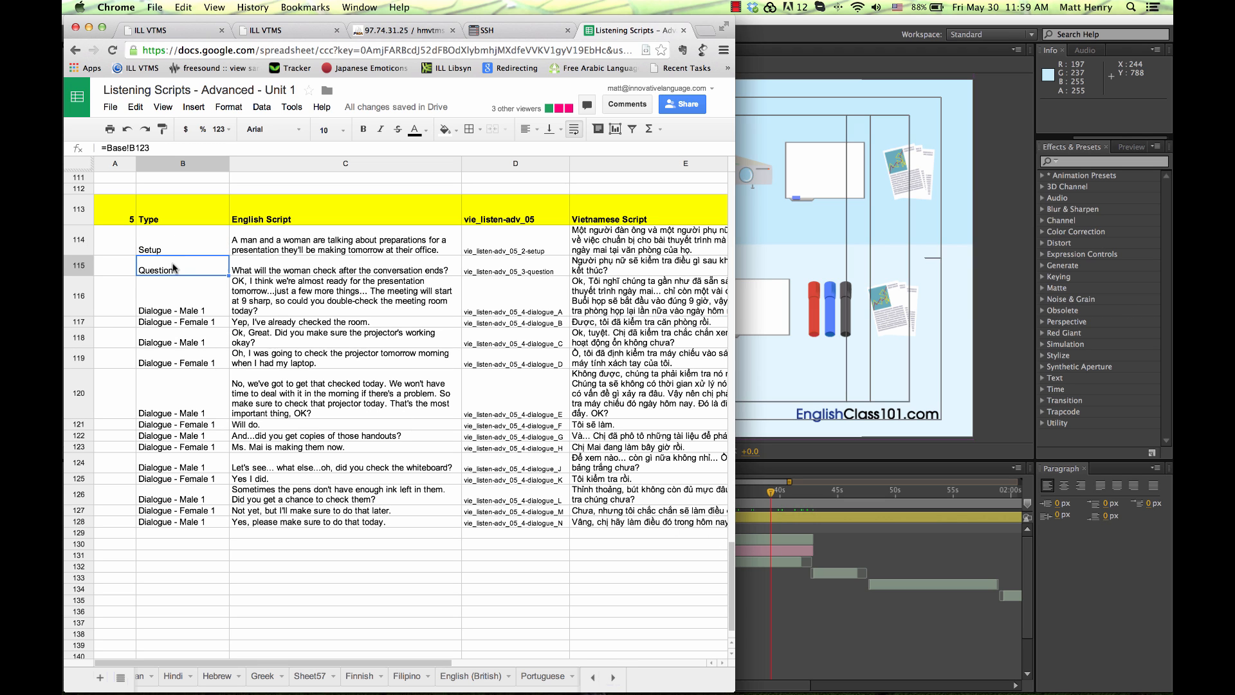
pyautogui.click(548, 296)
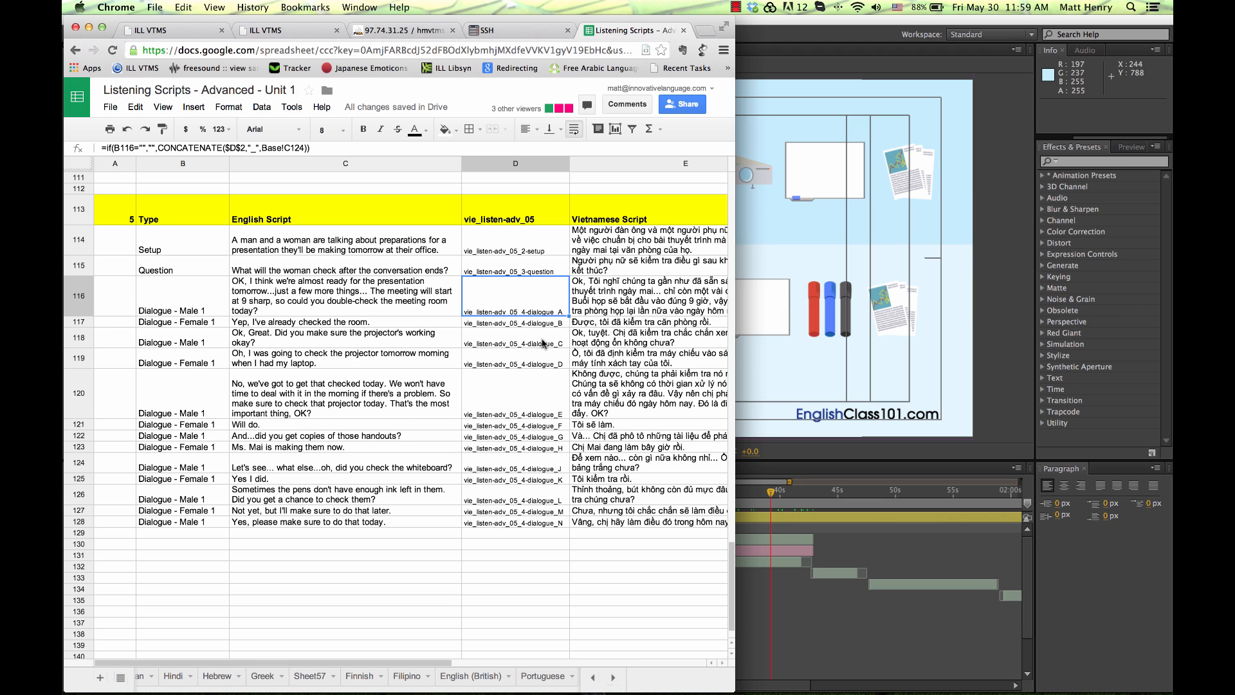
pyautogui.click(508, 531)
pyautogui.click(510, 524)
pyautogui.press('super+Tab')
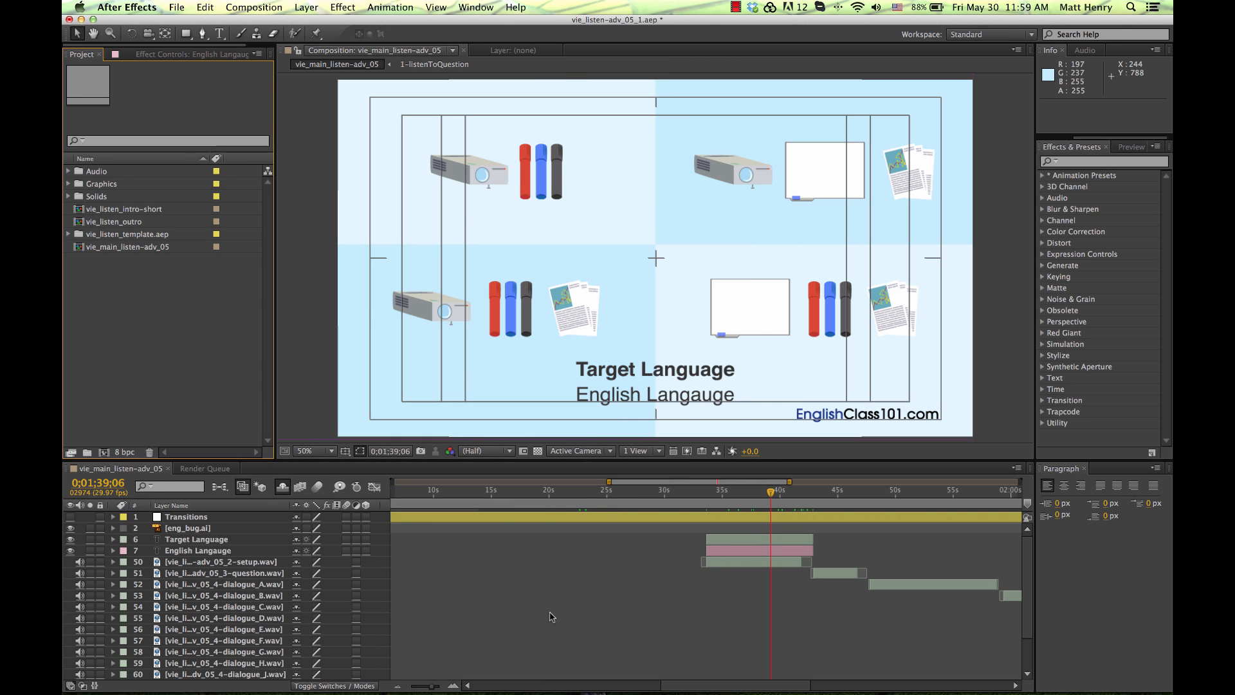
pyautogui.click(267, 619)
pyautogui.click(280, 584)
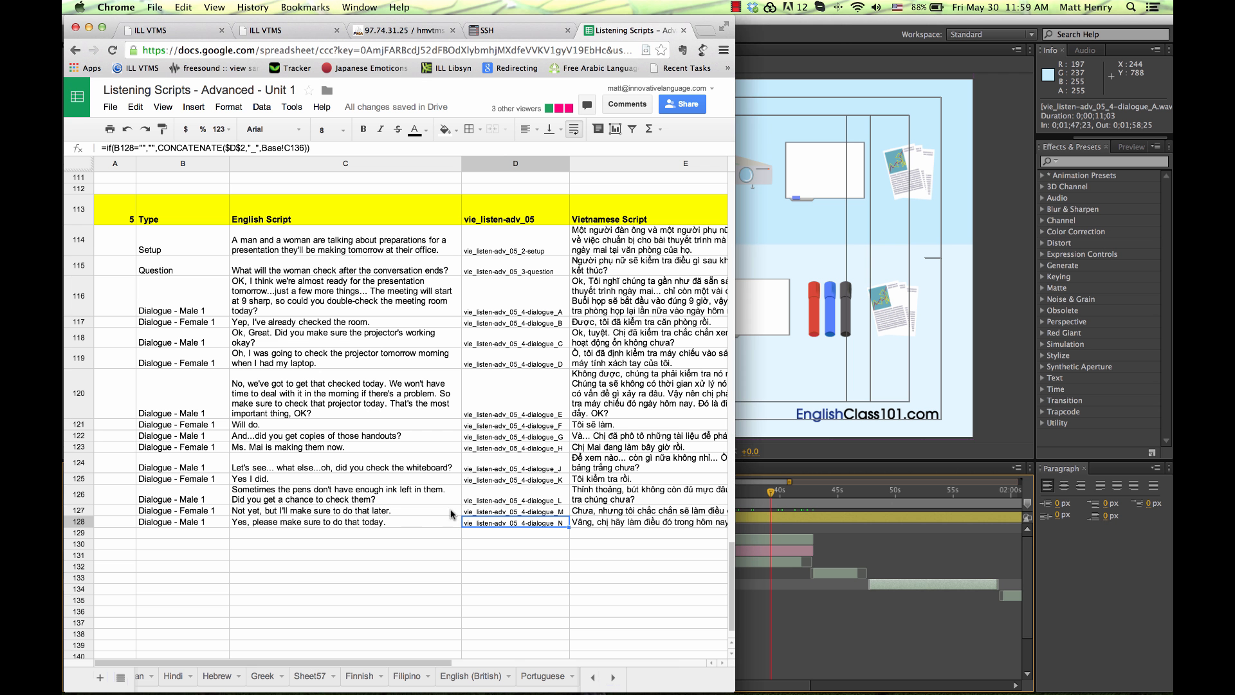
pyautogui.press('super+Tab')
pyautogui.click(551, 295)
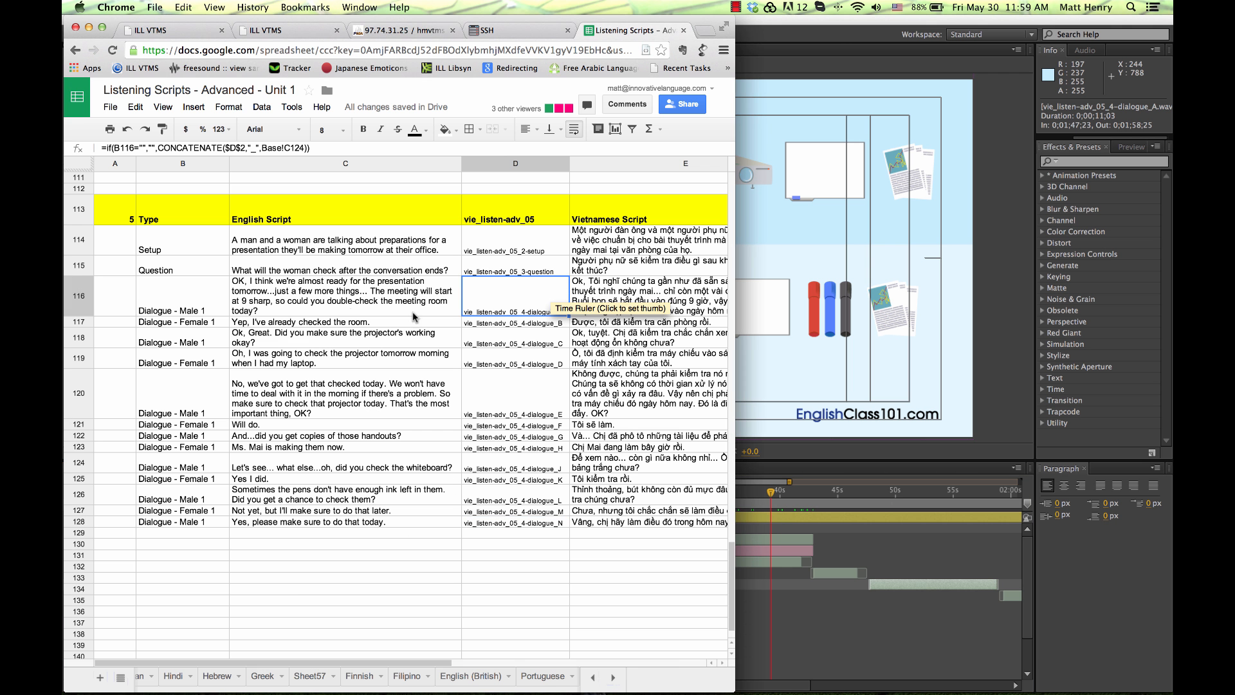
pyautogui.press('super+Tab')
pyautogui.hscroll(2, 642, 632)
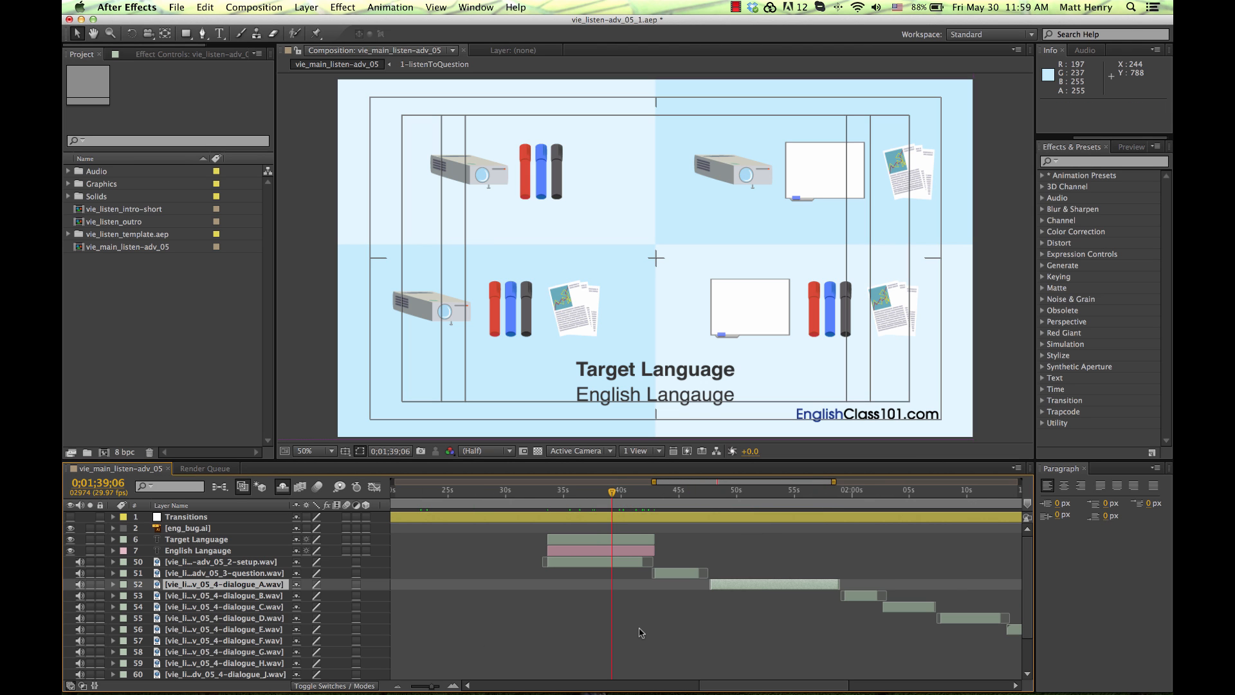
# Step: Match the setup row of the script spreadsheet with the 2-setup audio layer in the After Effects timeline
pyautogui.press('super+Tab')
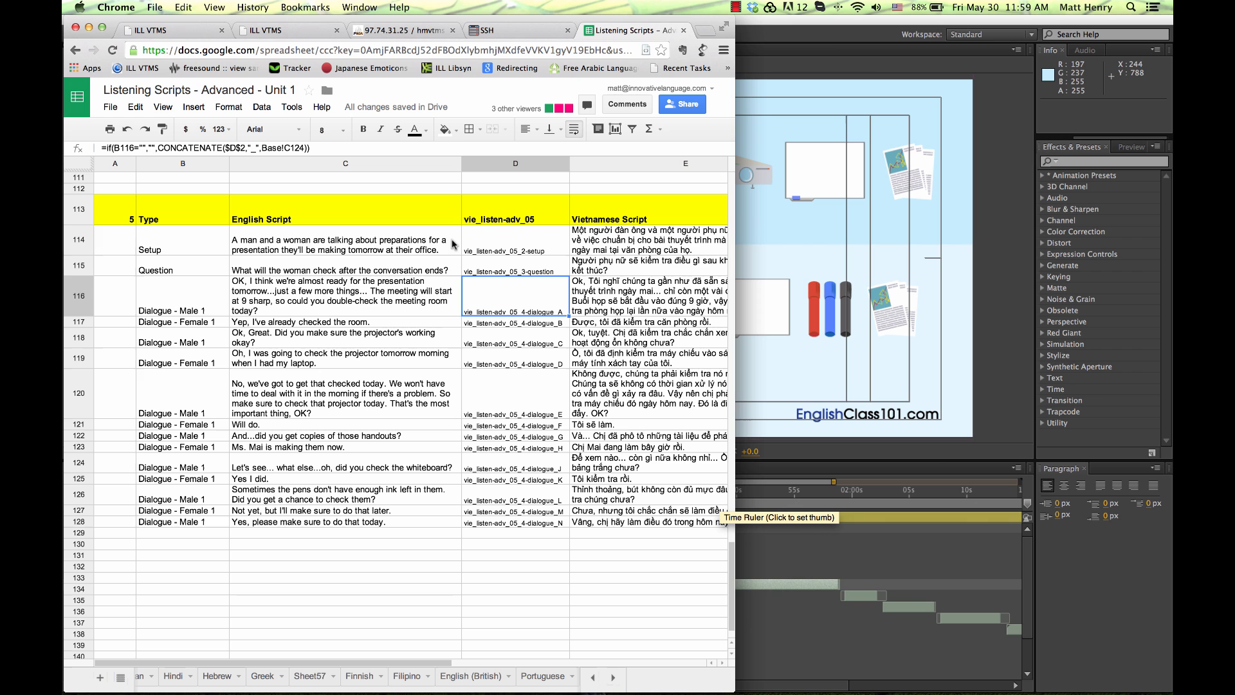
pyautogui.click(415, 247)
pyautogui.press('super+Tab')
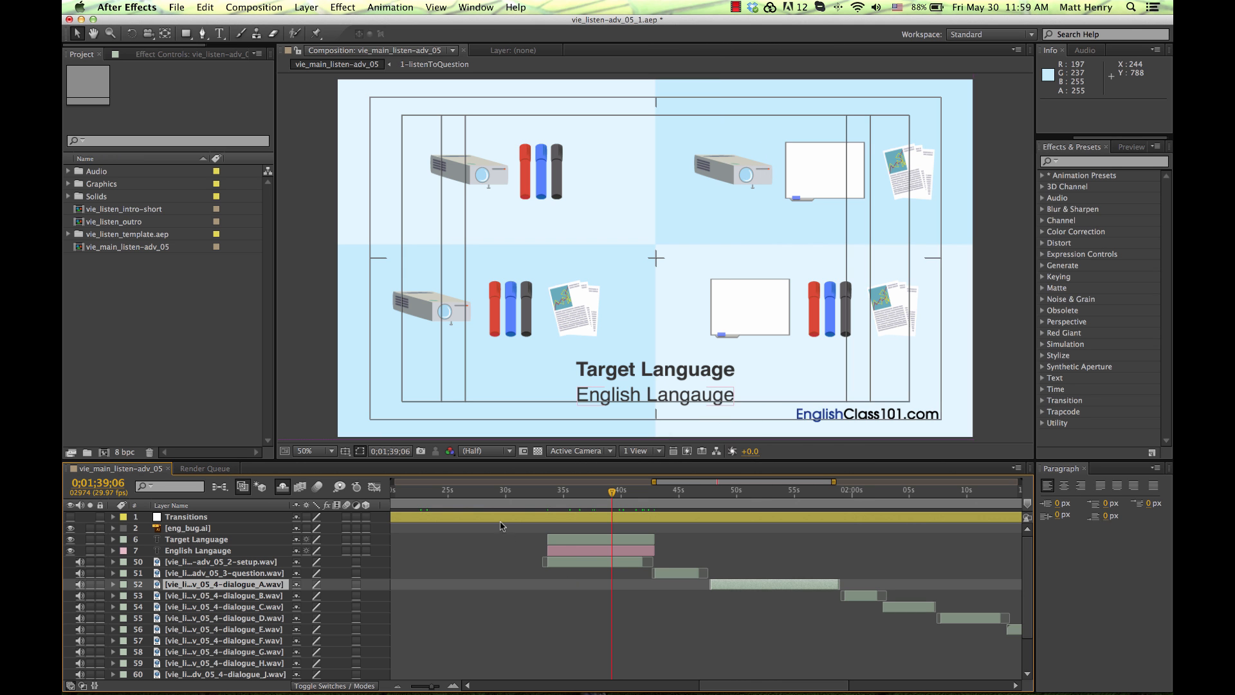
pyautogui.click(239, 563)
# Step: Copy the English setup sentence from the script spreadsheet and replace the English Langauge layer's text with it in After Effects
pyautogui.press('super+Tab')
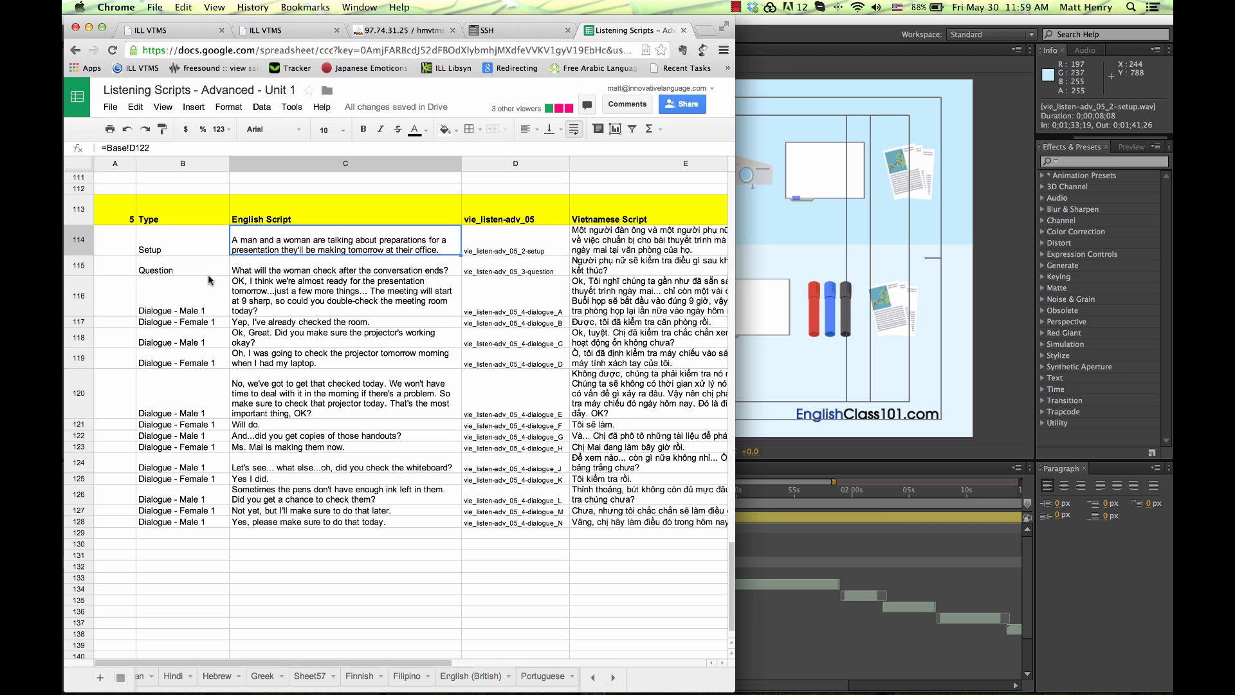
pyautogui.click(192, 242)
pyautogui.click(286, 240)
pyautogui.press('super+Tab')
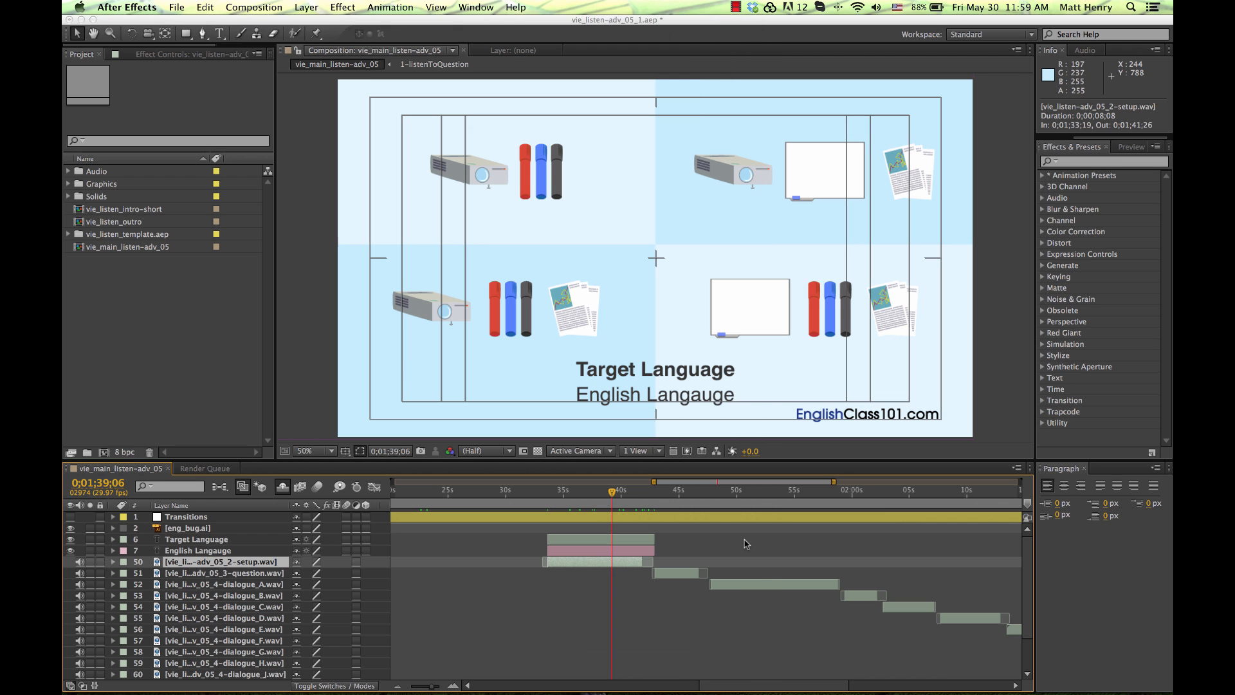
pyautogui.click(604, 541)
pyautogui.click(594, 551)
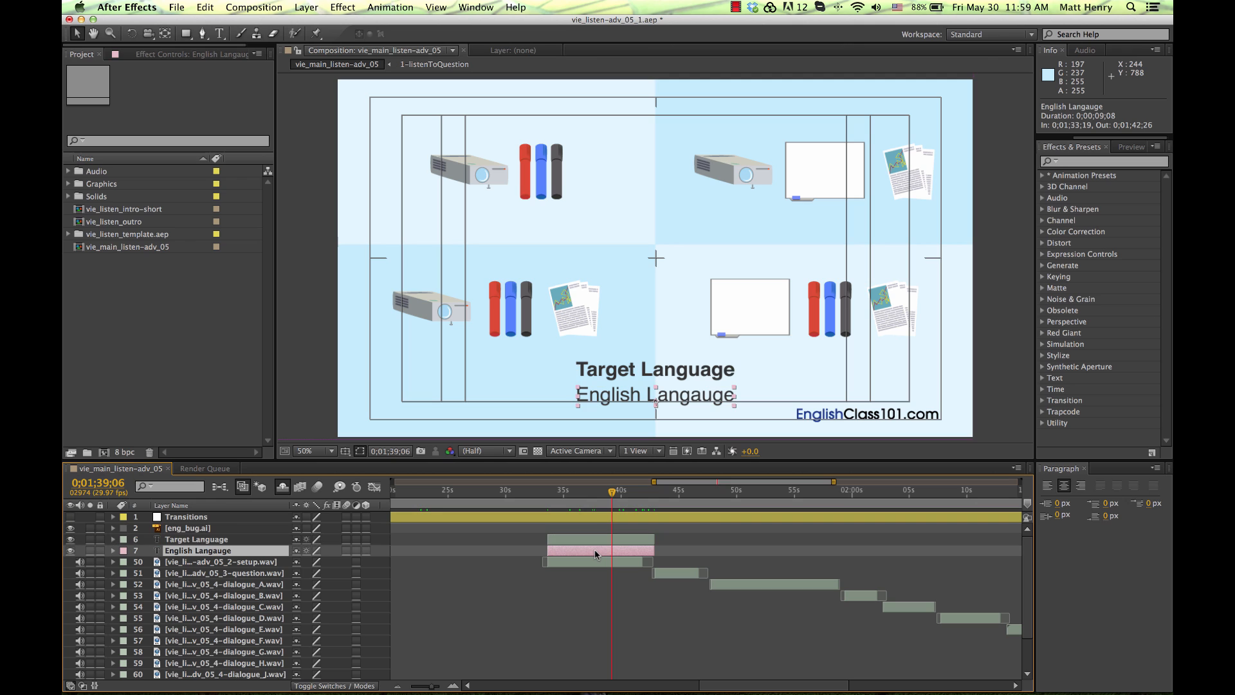
pyautogui.doubleClick(594, 552)
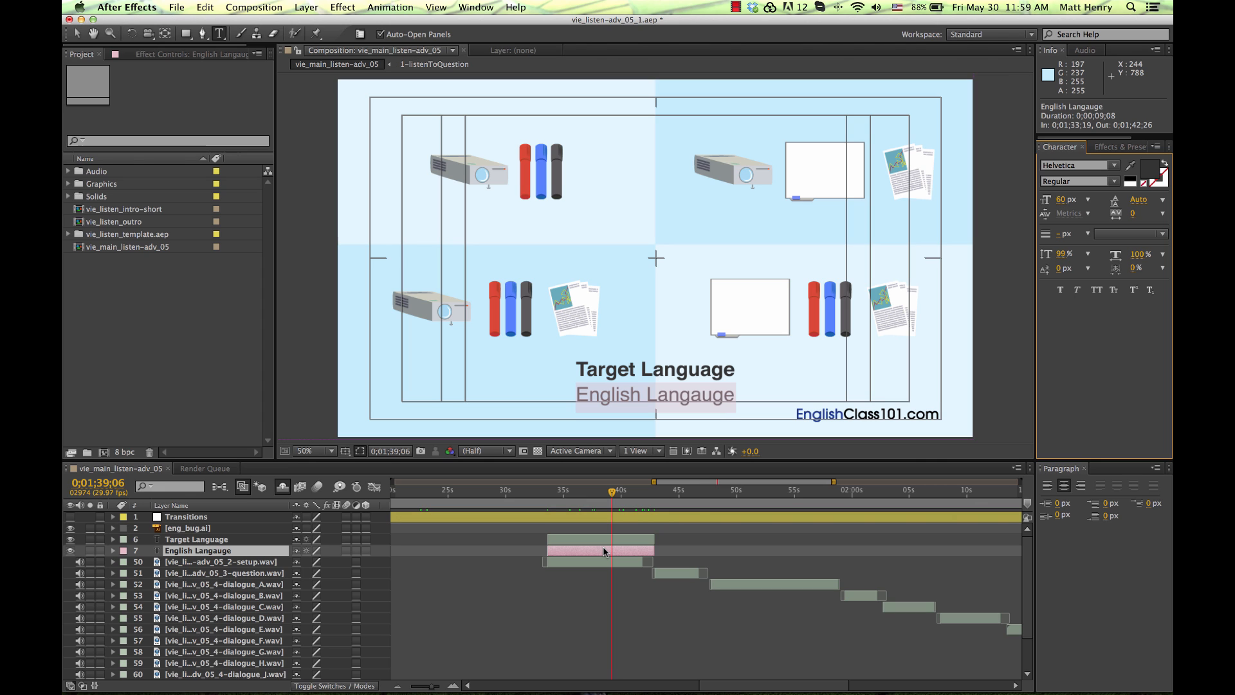
pyautogui.press('super+v')
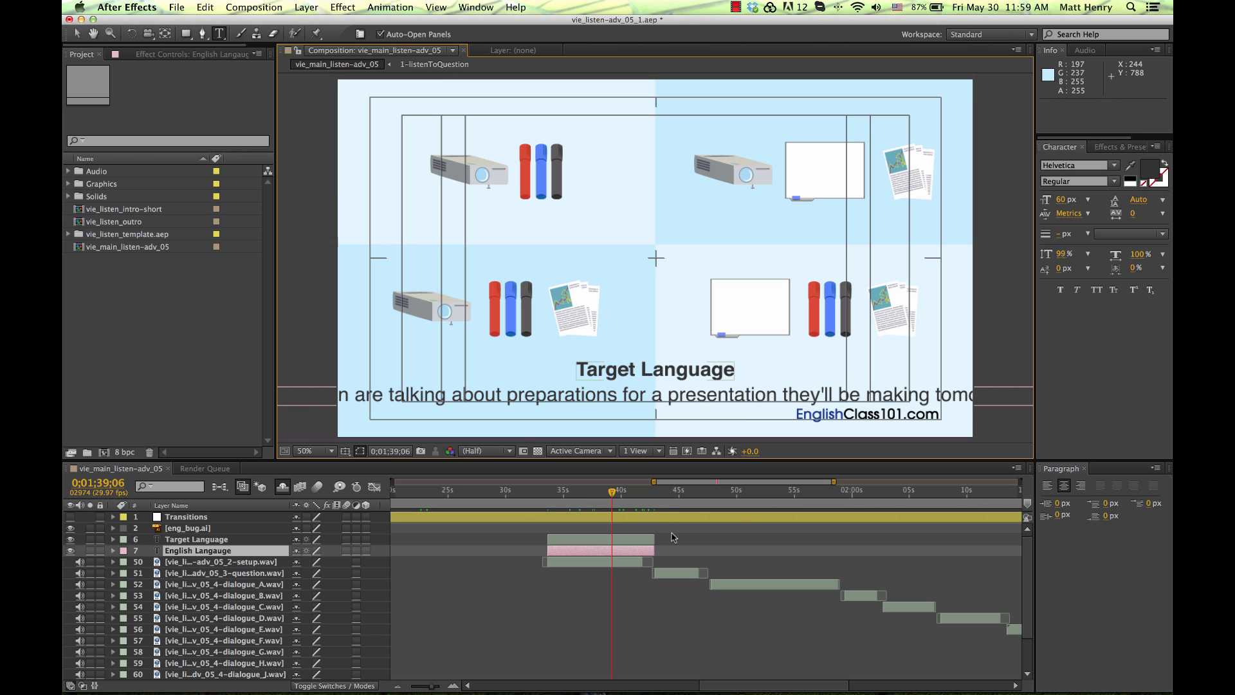
# Step: Copy the Vietnamese setup sentence from the script spreadsheet and replace the Target Language layer's text with it
pyautogui.press('super+Tab')
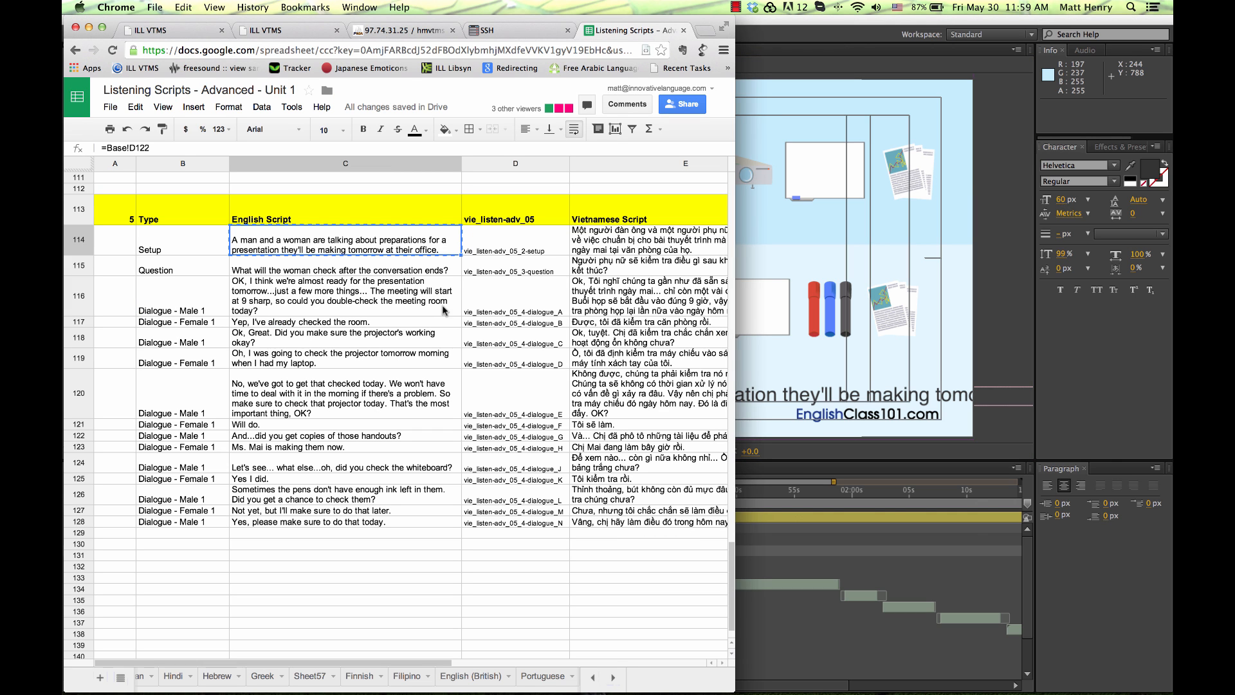
pyautogui.click(598, 253)
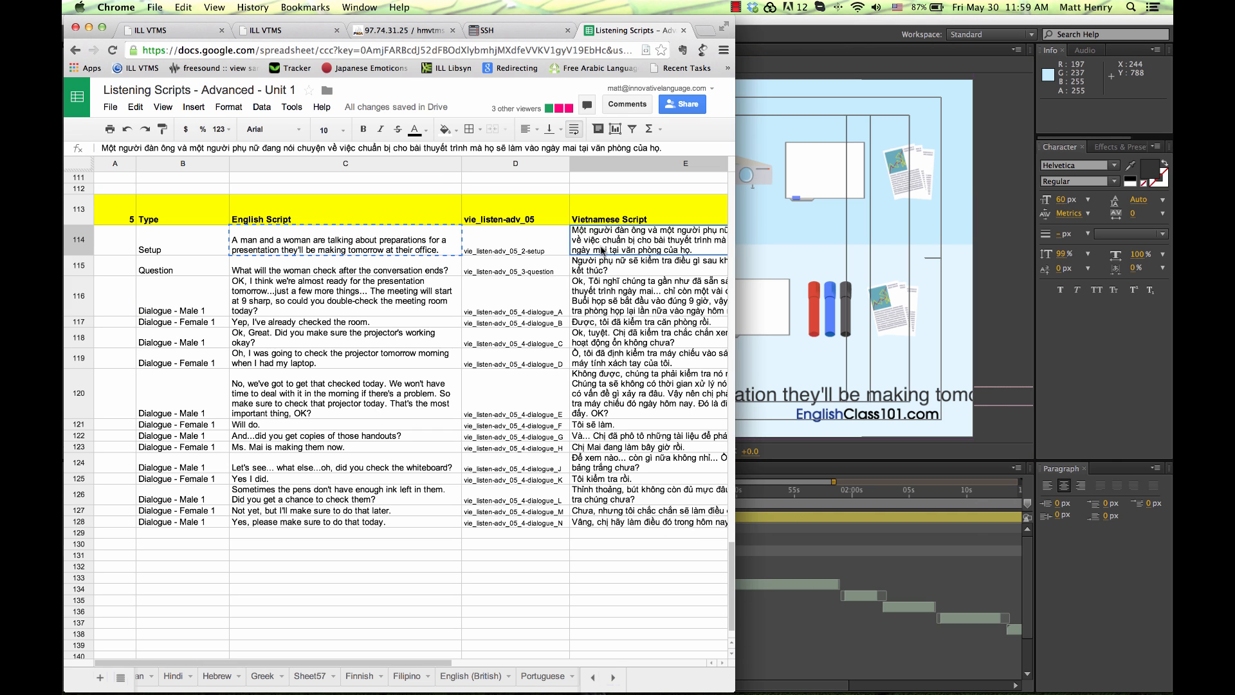
pyautogui.click(769, 504)
pyautogui.doubleClick(581, 539)
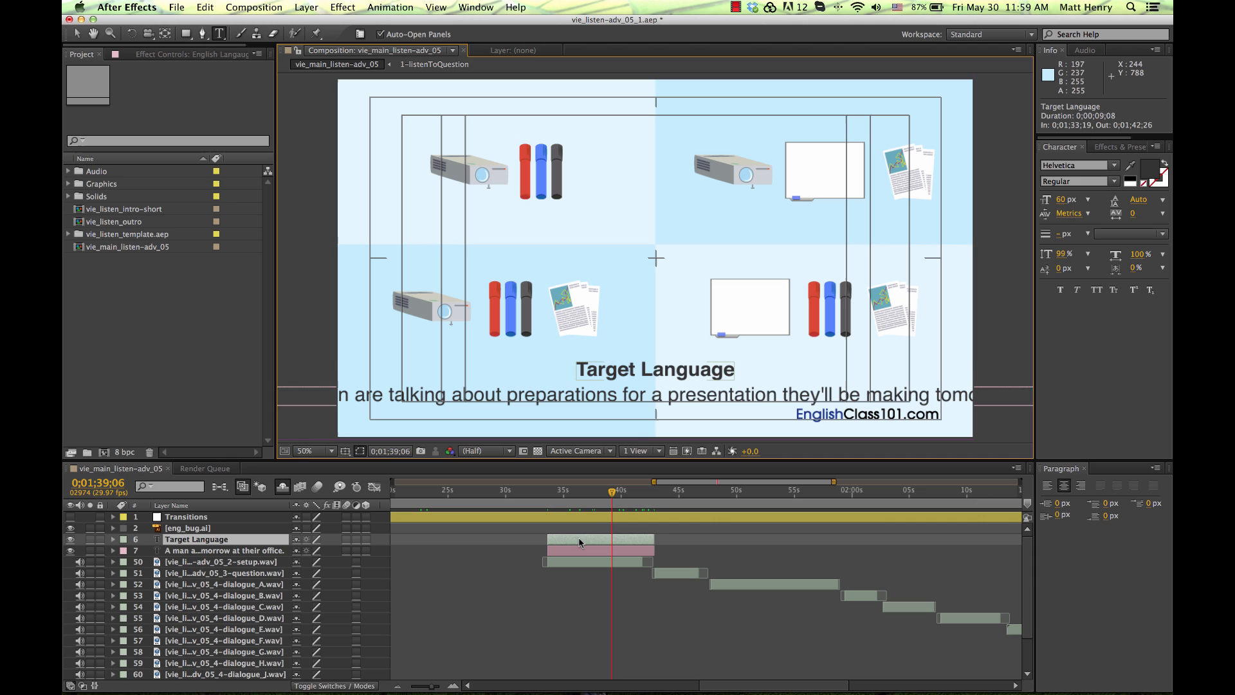
pyautogui.press('super+v')
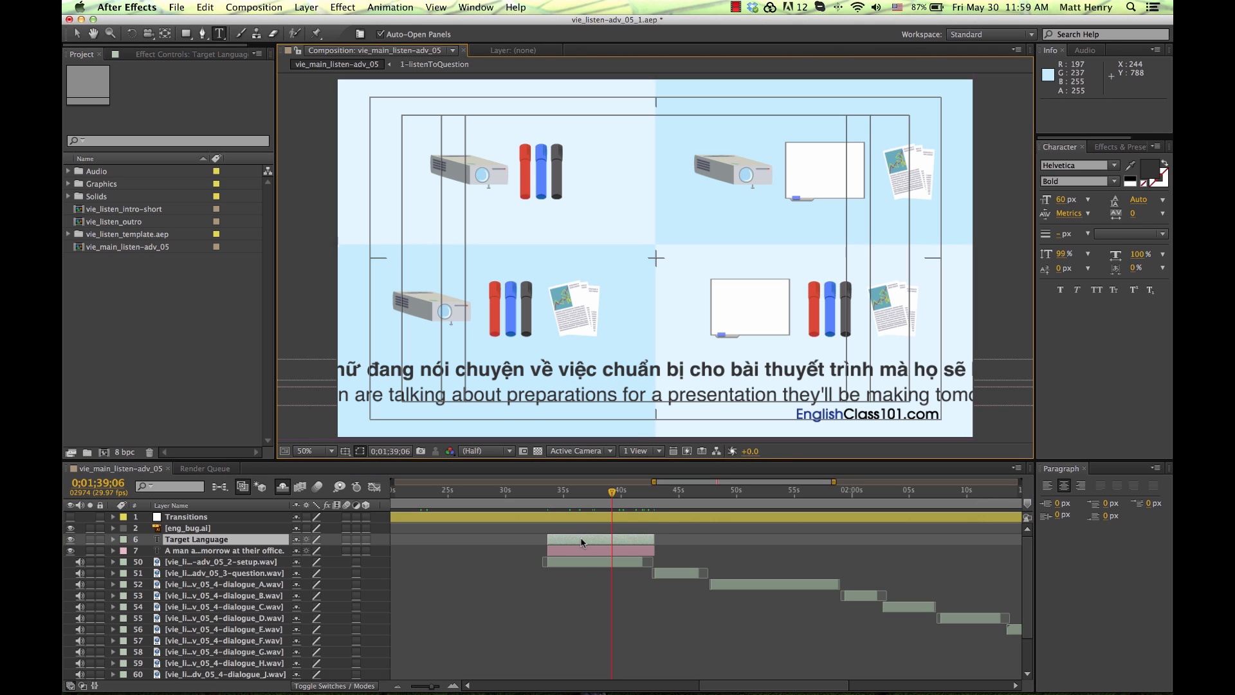
# Step: Duplicate the Vietnamese and English setup text layers and place both copies below the originals in the layer stack
pyautogui.click(623, 540)
pyautogui.keyDown('shift'); pyautogui.click(619, 548); pyautogui.keyUp('shift')
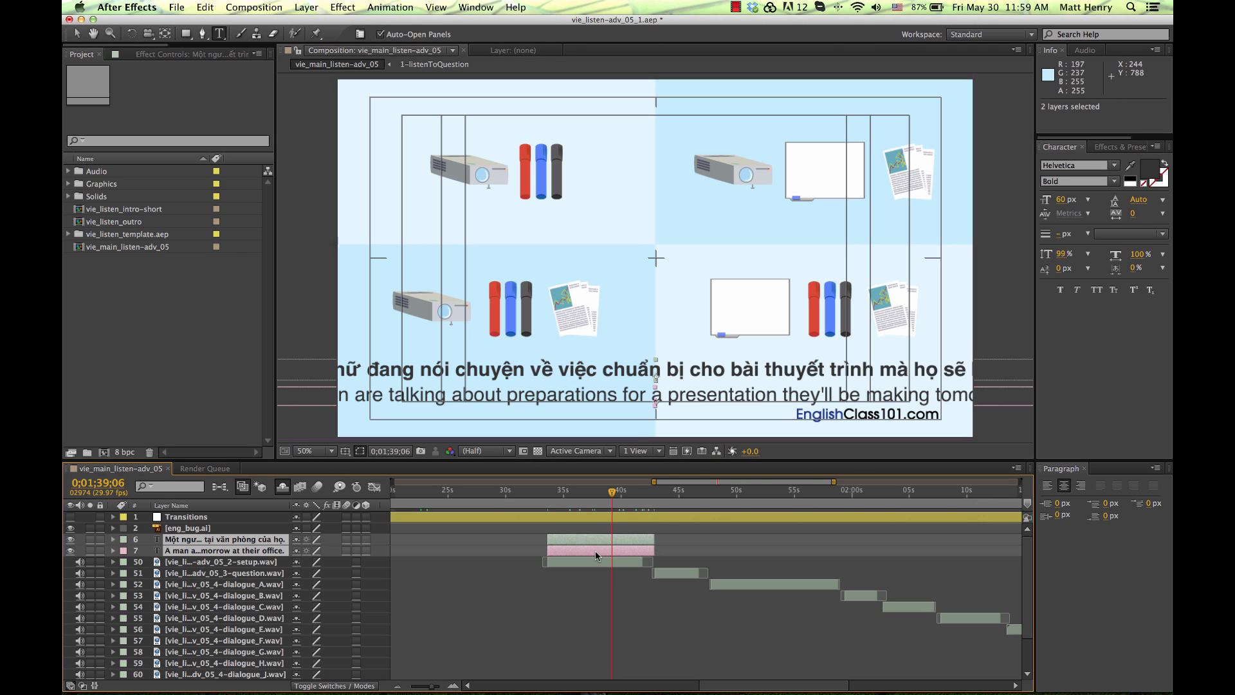
pyautogui.press('super+d')
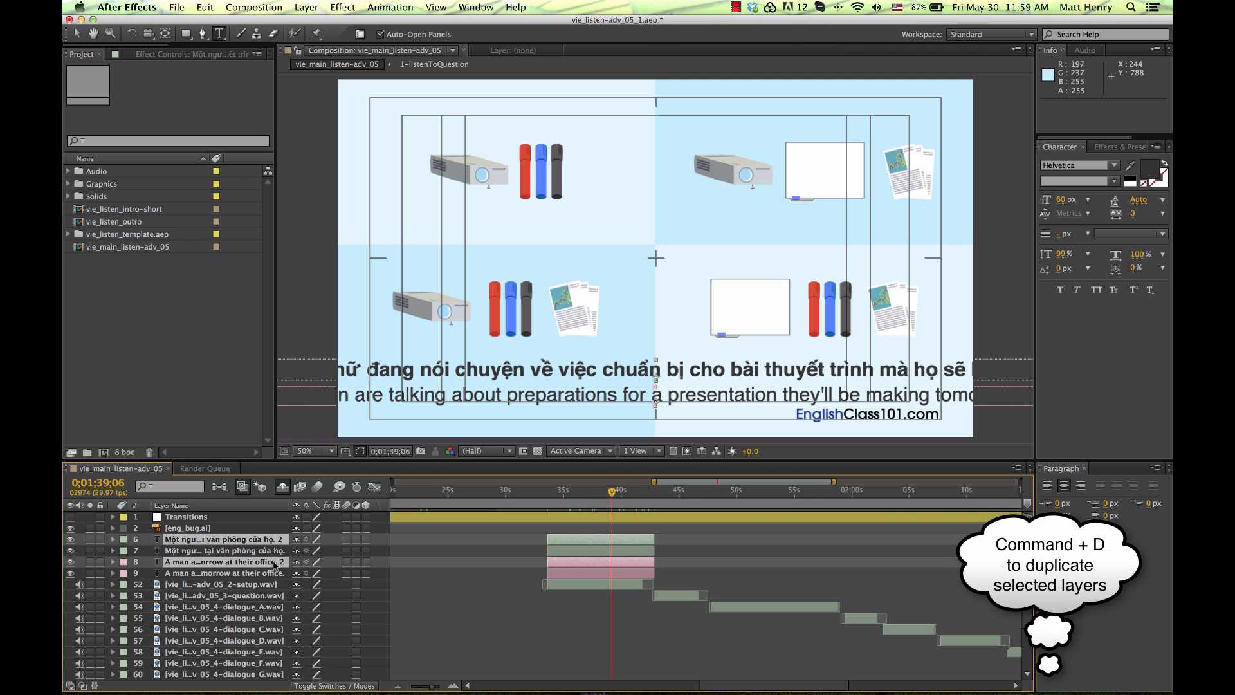
pyautogui.moveTo(275, 565); pyautogui.dragTo(277, 579)
# Step: Start the duplicated text layers at 0;01;42;27 with the question audio and trim their end to 0;01;47;22
pyautogui.click(655, 497)
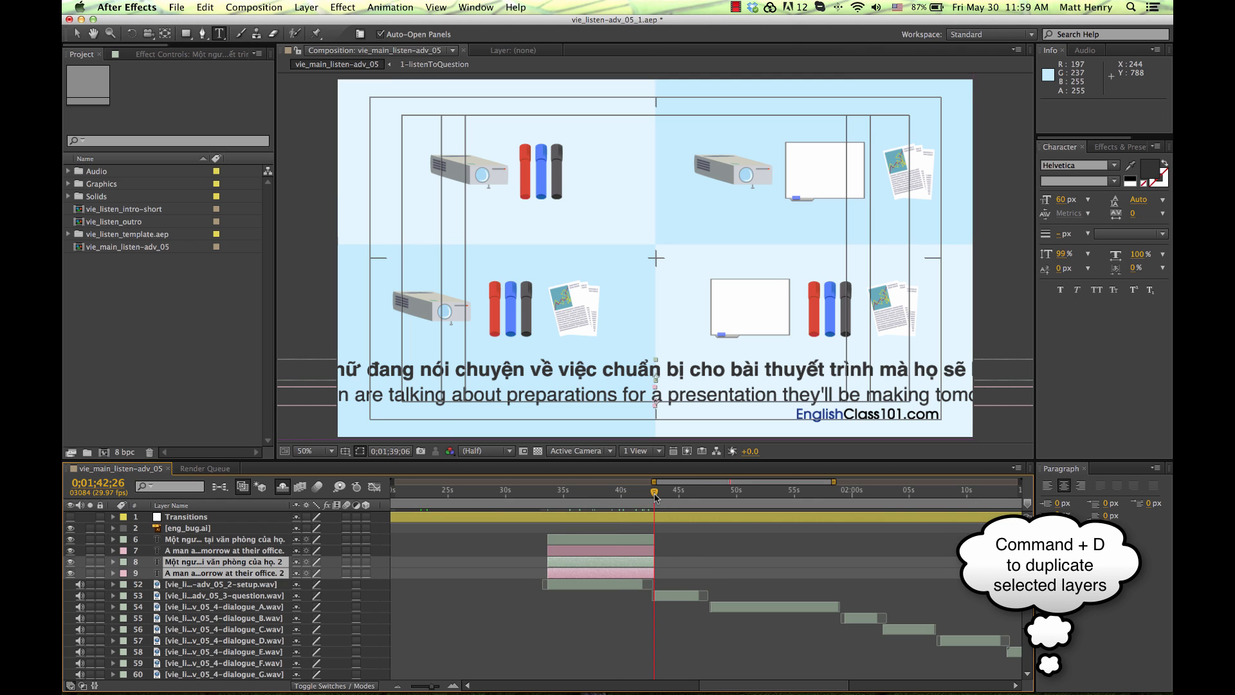
pyautogui.moveTo(655, 495); pyautogui.dragTo(656, 495)
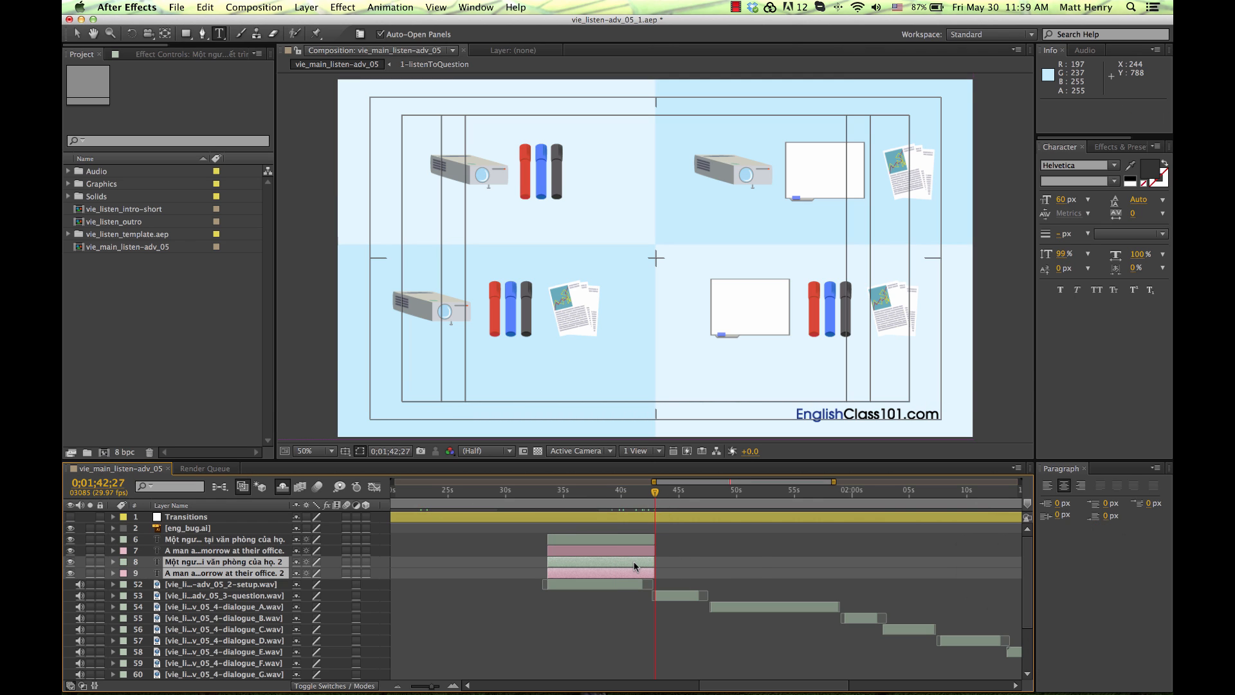
pyautogui.press('[')
pyautogui.click(702, 494)
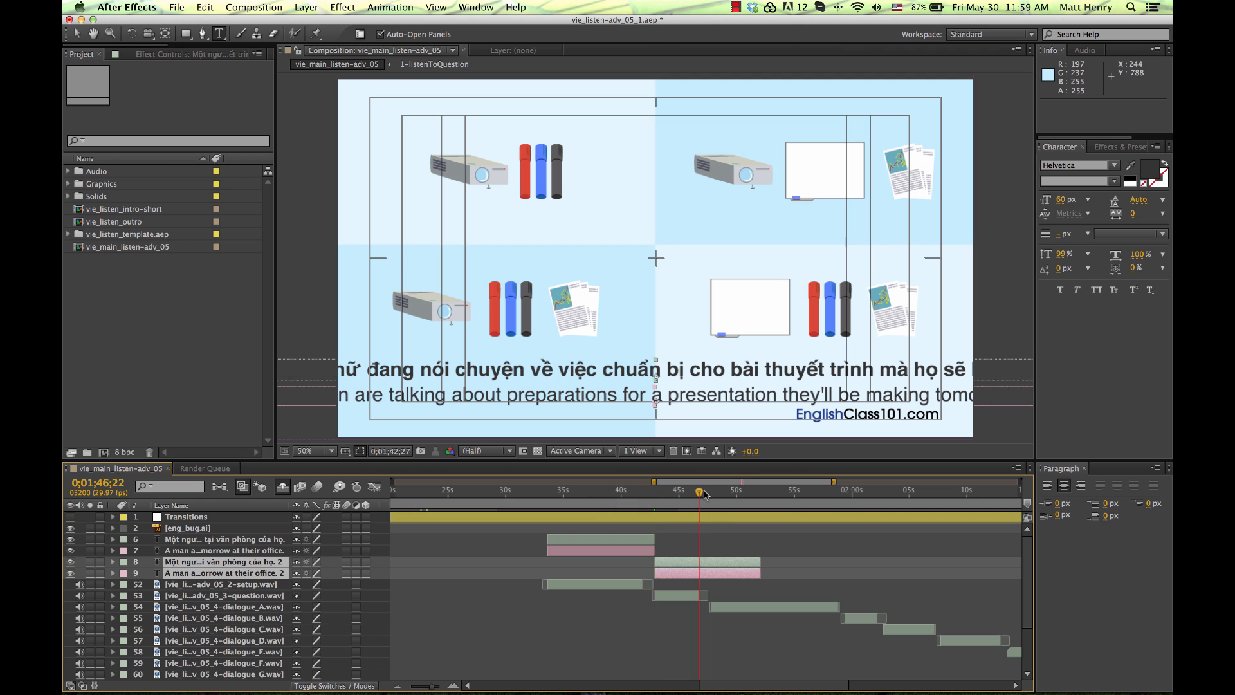
pyautogui.click(711, 495)
pyautogui.click(729, 608)
pyautogui.click(729, 575)
pyautogui.keyDown('shift'); pyautogui.click(728, 561); pyautogui.keyUp('shift')
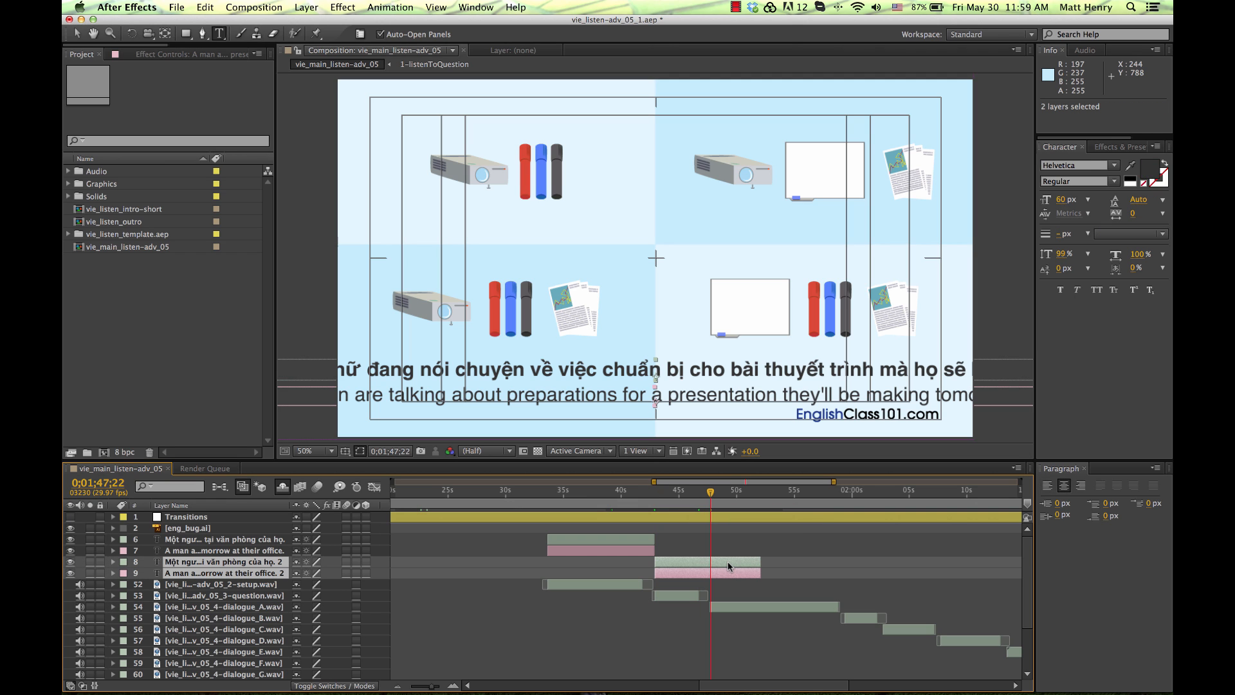
pyautogui.hotkey('alt', ']')
# Step: Replace the duplicated English text with the spreadsheet's question, "What will the woman check after the conversation ends?"
pyautogui.press('super+Tab')
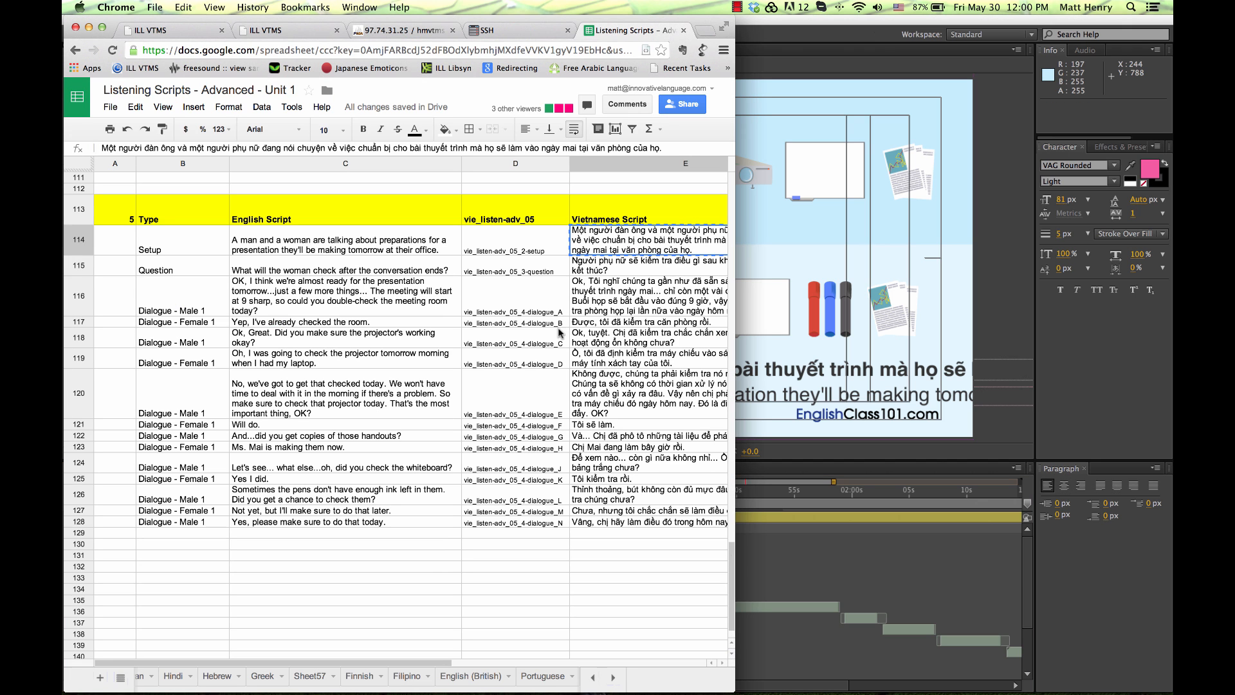
pyautogui.click(315, 268)
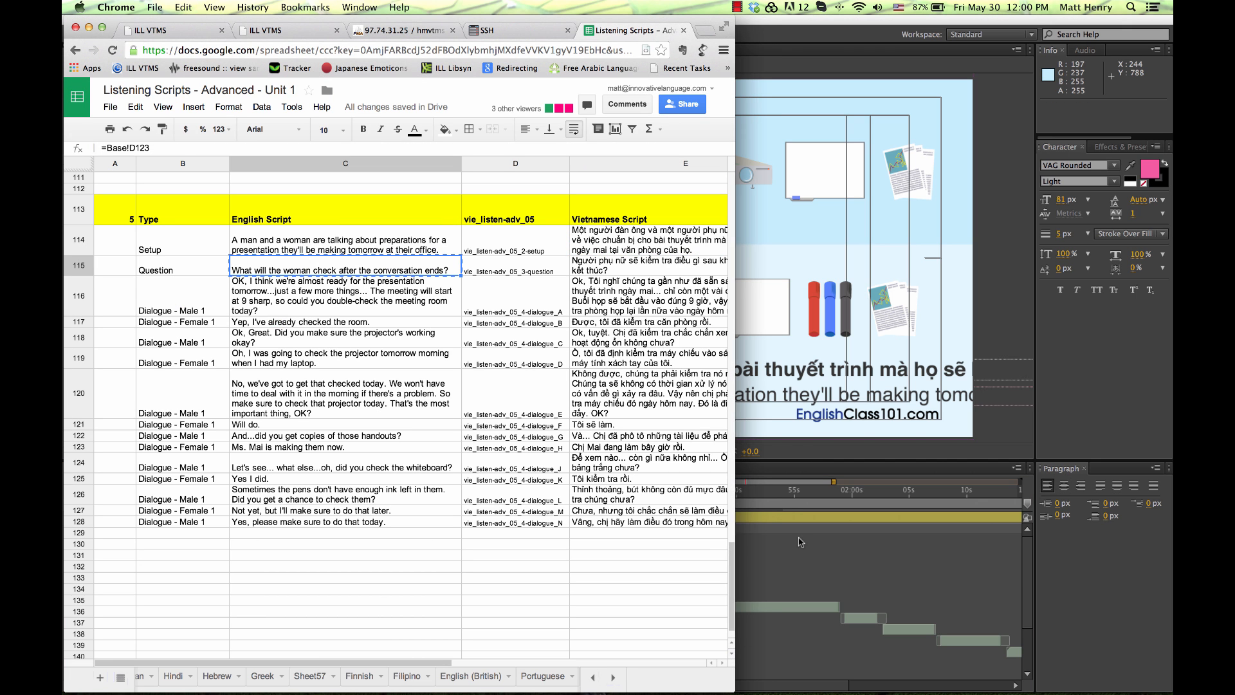
pyautogui.press('super+Tab')
pyautogui.click(681, 560)
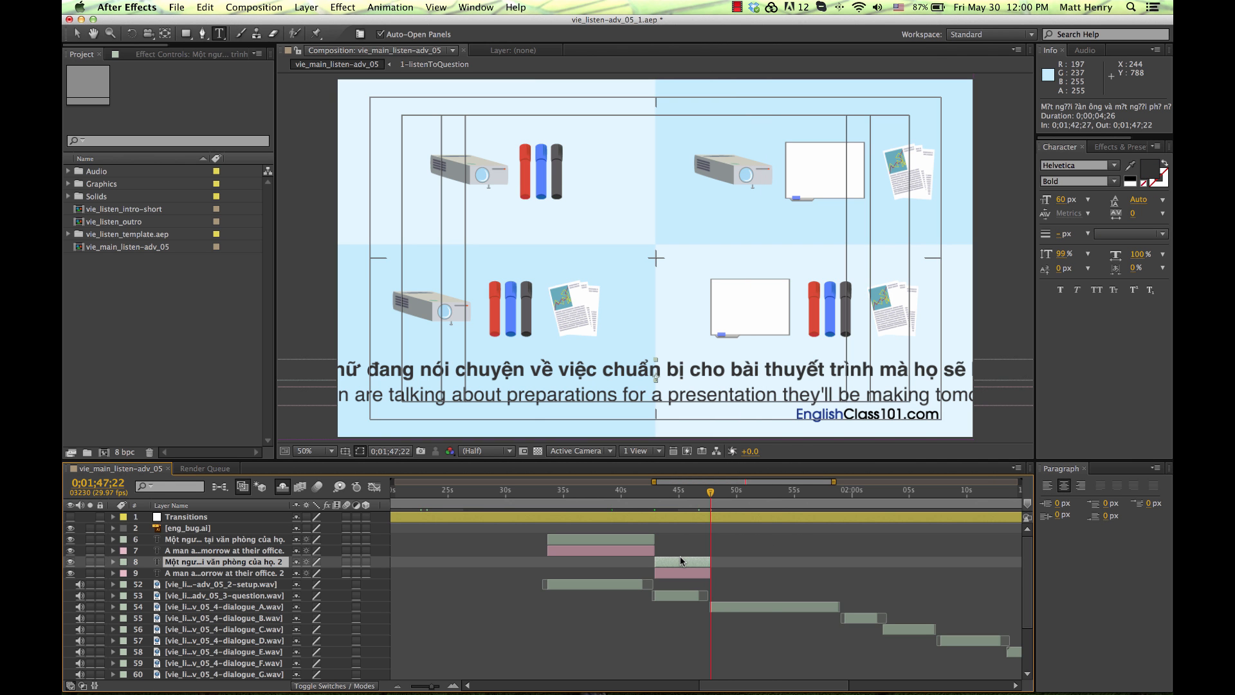
pyautogui.click(671, 573)
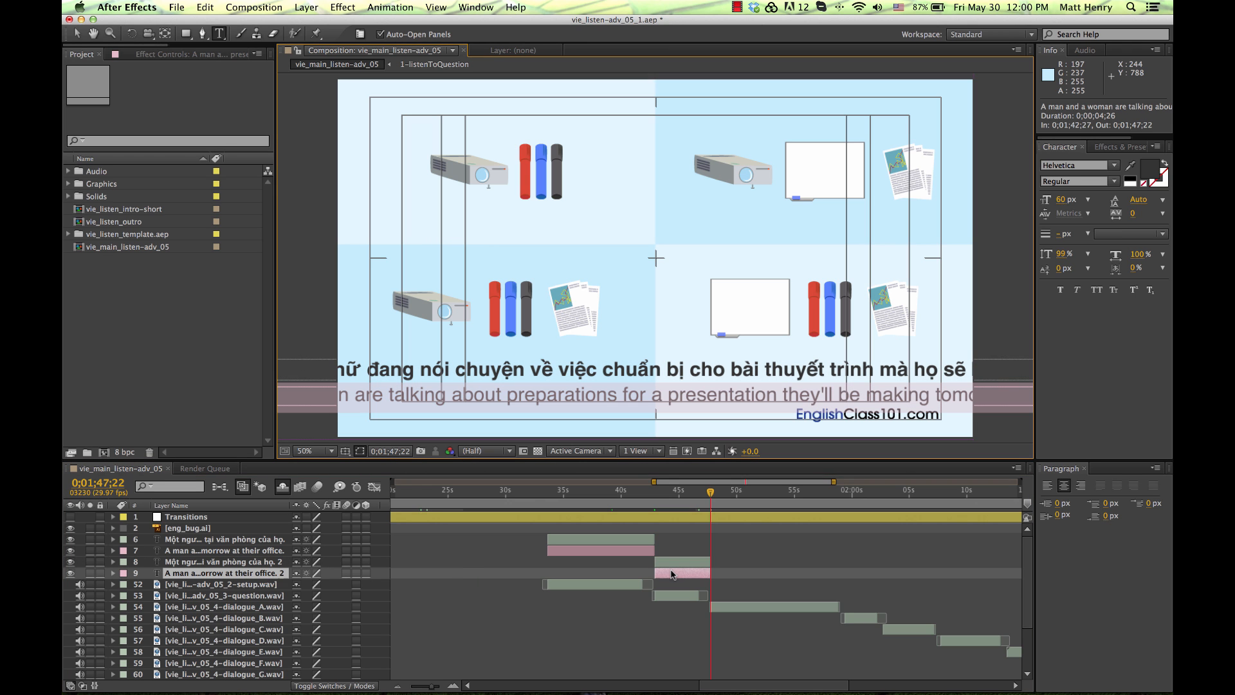
pyautogui.write('What will the woman check after the conversation ends?')
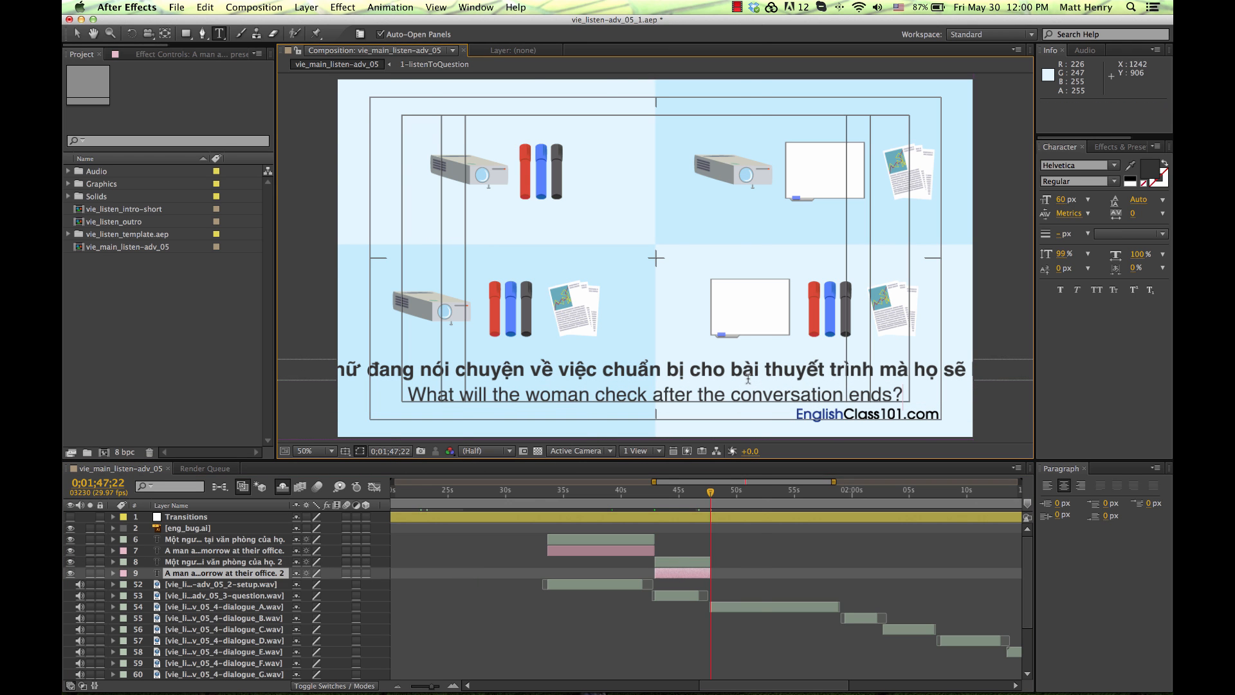
# Step: Replace the duplicated Vietnamese text with the spreadsheet's question, "Người phụ nữ sẽ kiểm tra điều gì sau khi cuộc hội thoại kết thúc?"
pyautogui.press('super+Tab')
pyautogui.click(665, 284)
pyautogui.press('super+c')
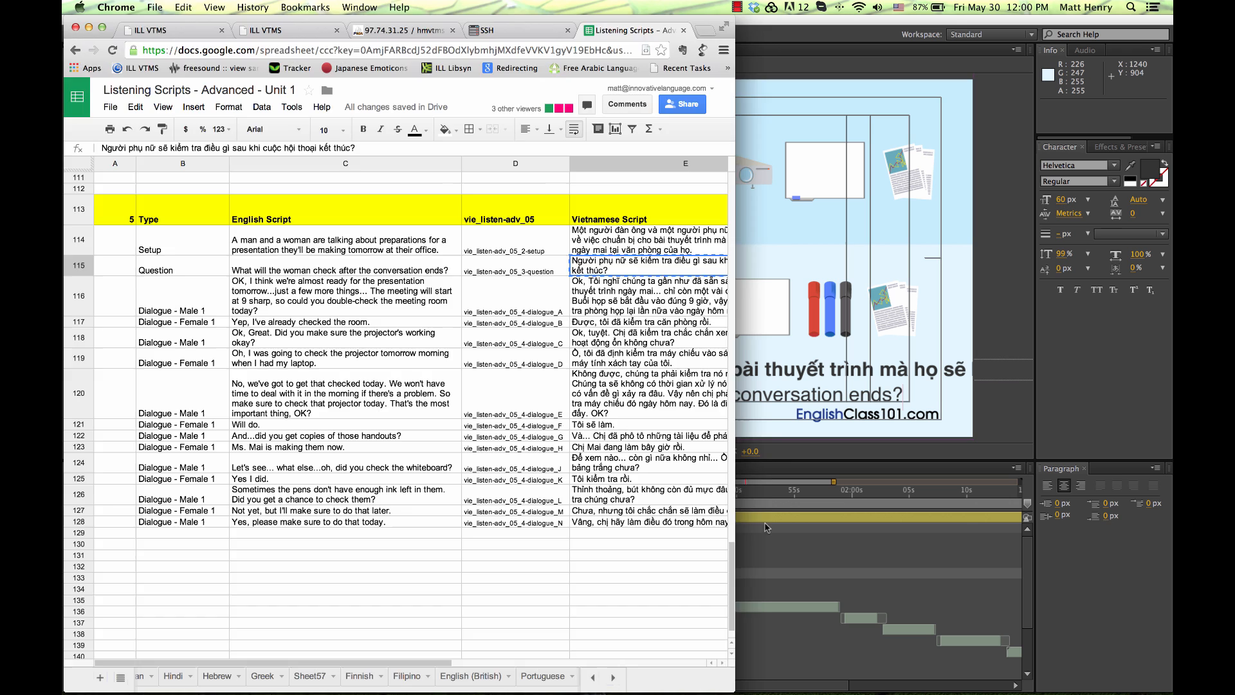
pyautogui.press('super+Tab')
pyautogui.click(681, 558)
pyautogui.press('super+v')
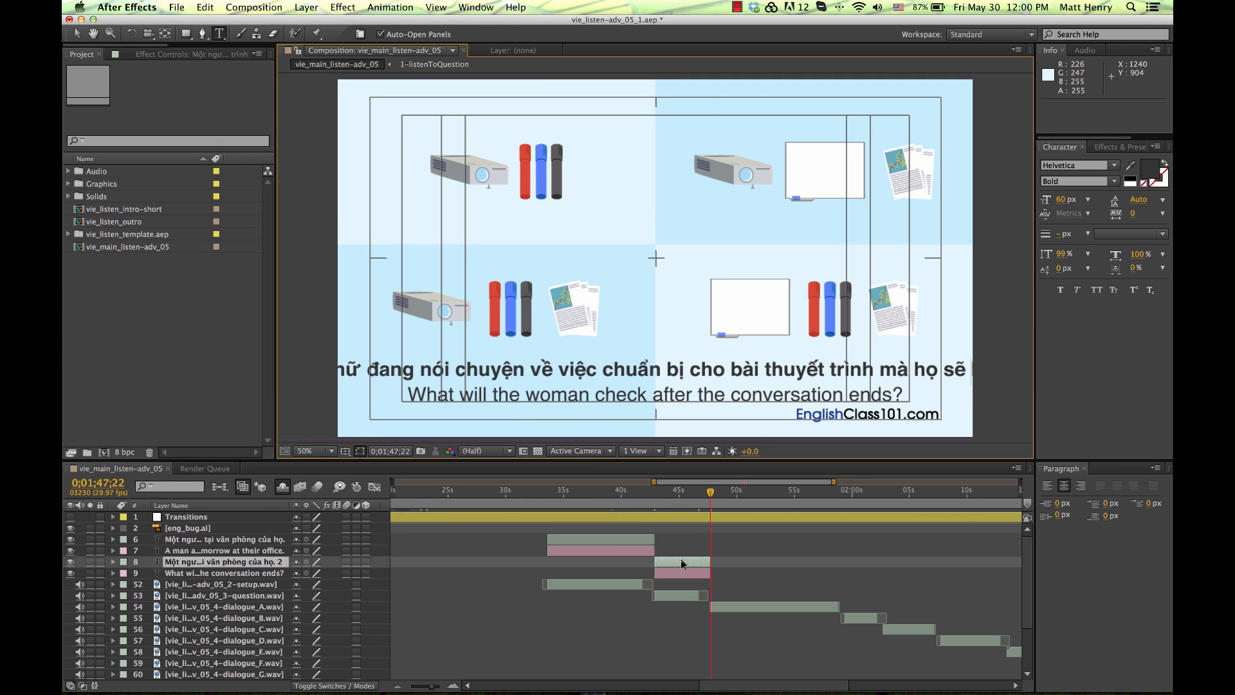
pyautogui.press('super+Tab')
pyautogui.click(819, 529)
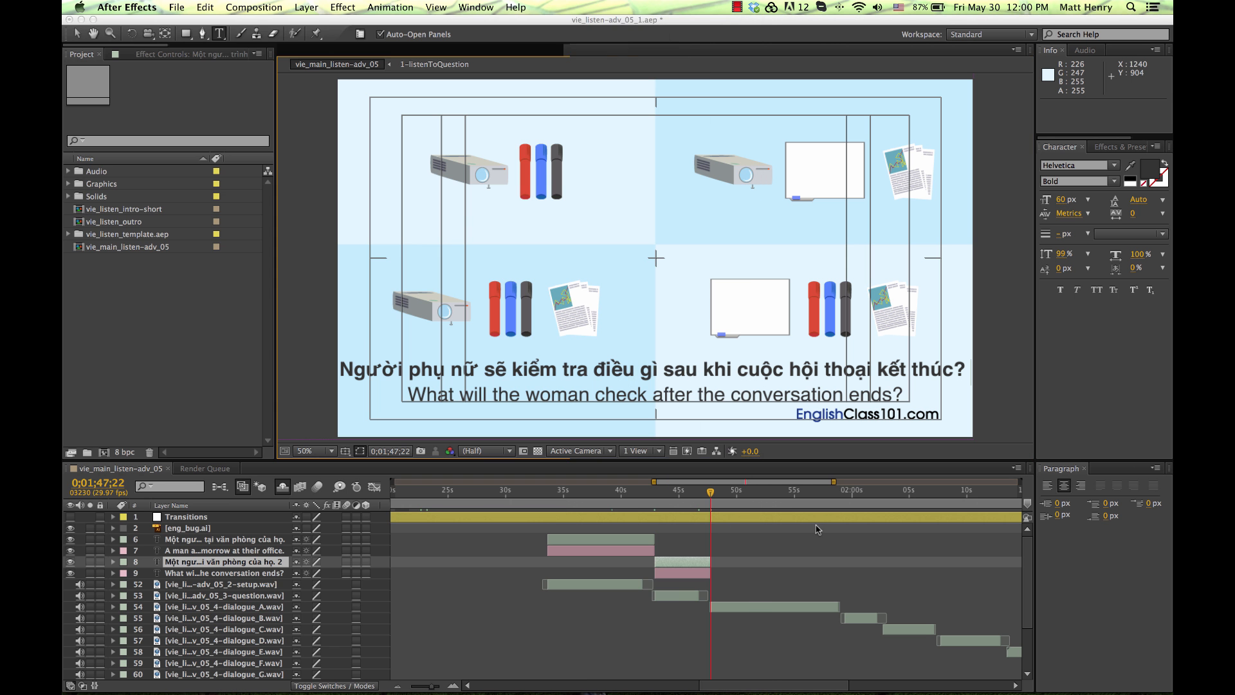
# Step: Duplicate the Vietnamese and English question layers, place the copies below the originals, and start them at 0;01;47;23
pyautogui.keyDown('shift'); pyautogui.click(697, 572); pyautogui.keyUp('shift')
pyautogui.press('super+d')
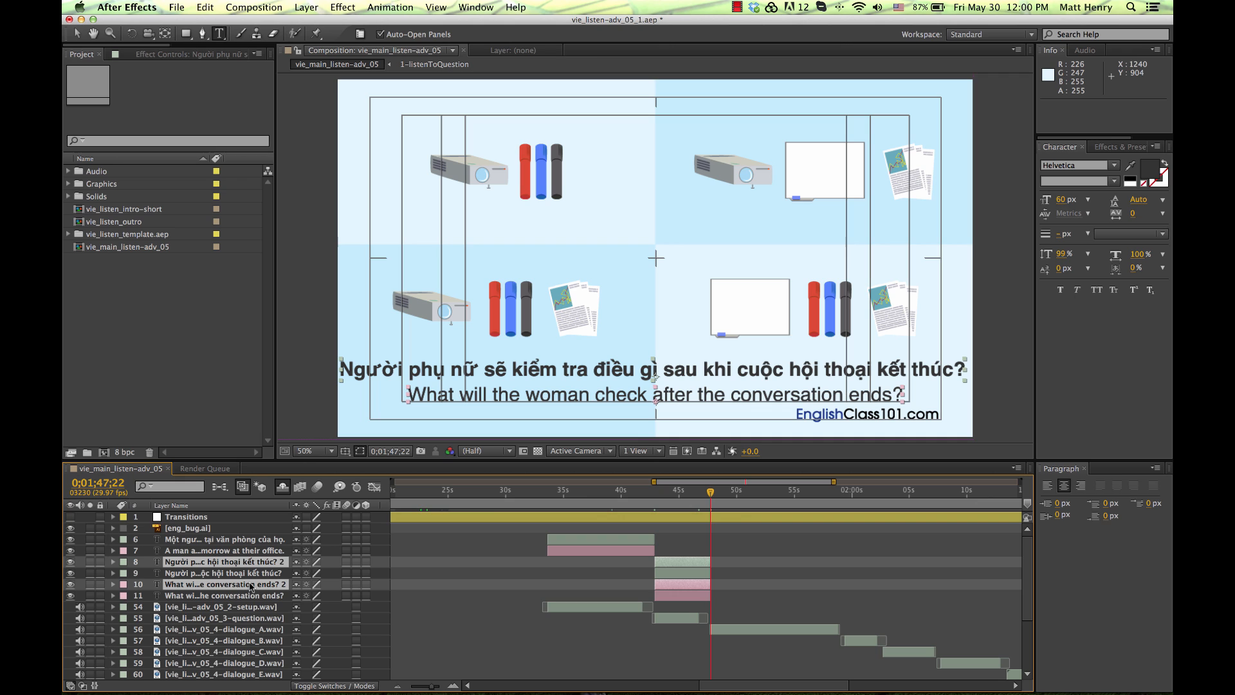
pyautogui.press('pagedown')
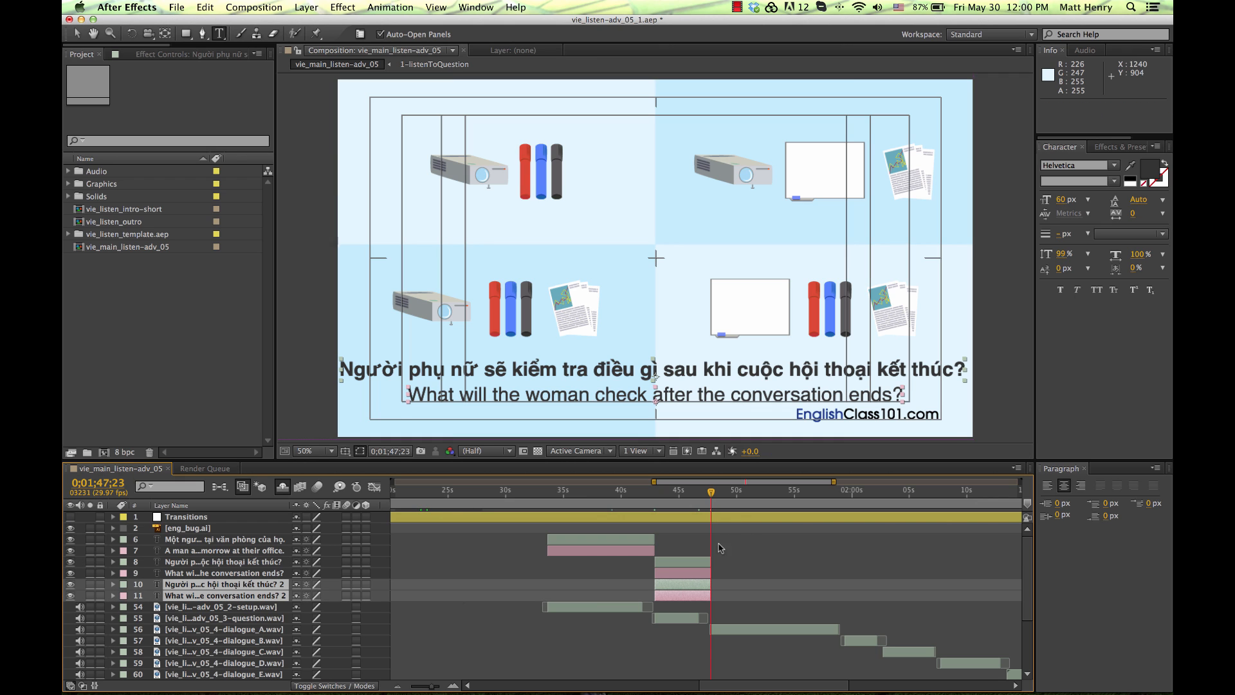
pyautogui.moveTo(689, 584); pyautogui.dragTo(744, 583)
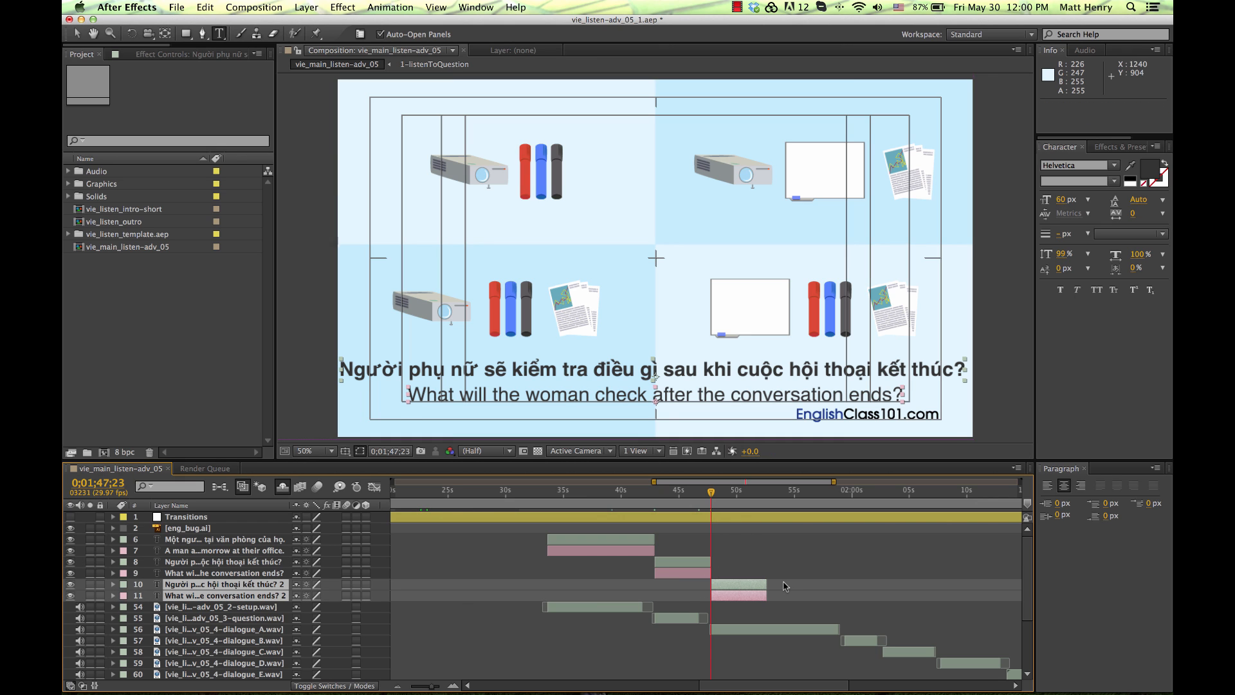
# Step: Extend the end of both duplicated text layers to 0;01;59;10, where the second dialogue audio begins
pyautogui.click(839, 496)
pyautogui.moveTo(839, 496); pyautogui.dragTo(844, 496)
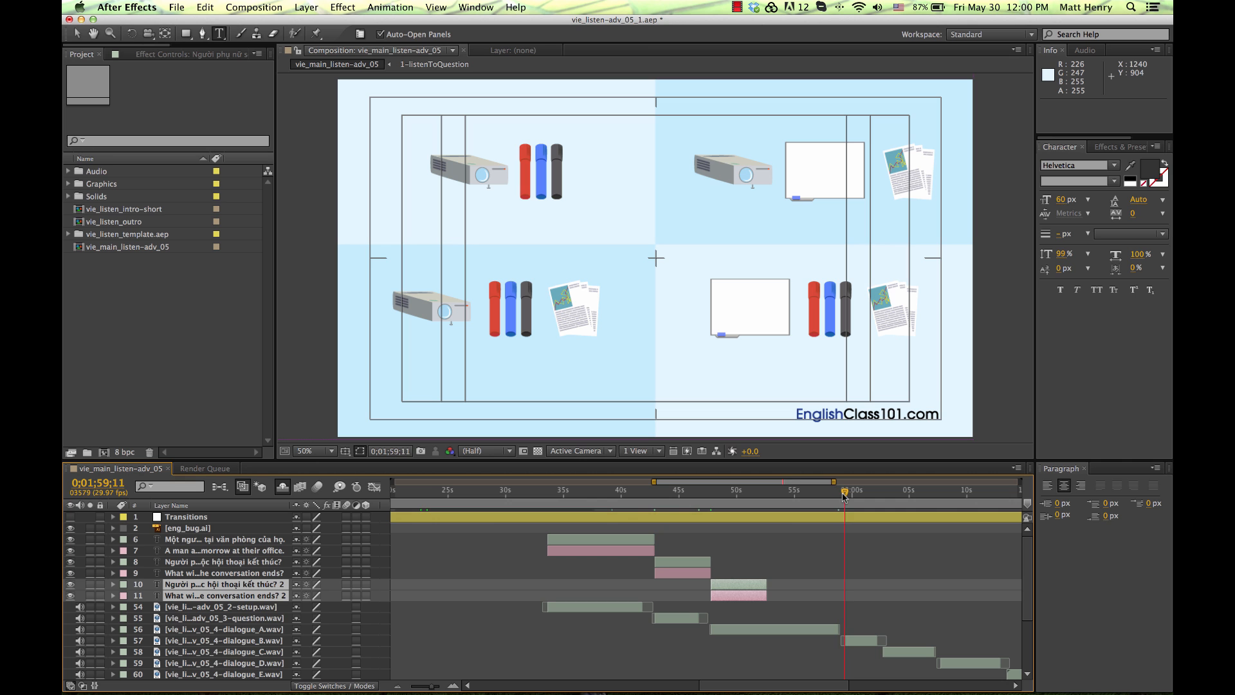
pyautogui.click(752, 593)
pyautogui.hotkey('alt', ']')
# Step: Replace the duplicated English text with the spreadsheet's dialogue A line, starting "OK, I think we're almost ready for the presentation tomorrow"
pyautogui.press('super+Tab')
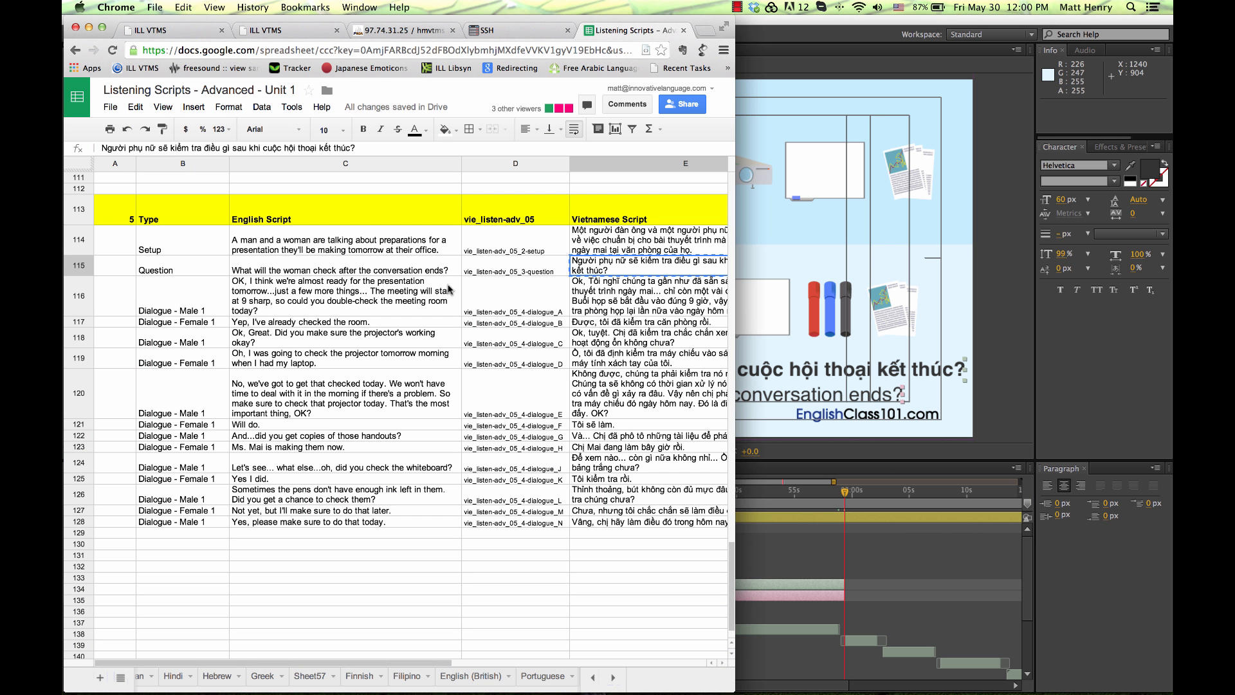
pyautogui.press('super+Tab')
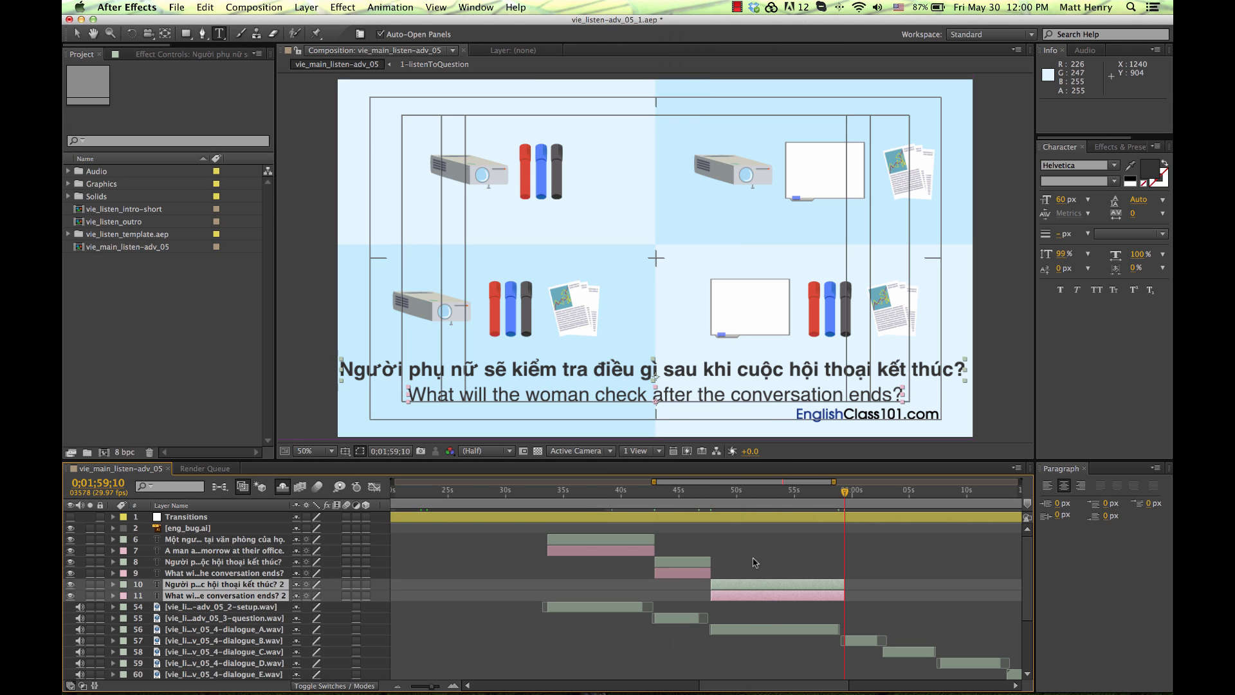
pyautogui.click(751, 585)
pyautogui.press('super+Tab')
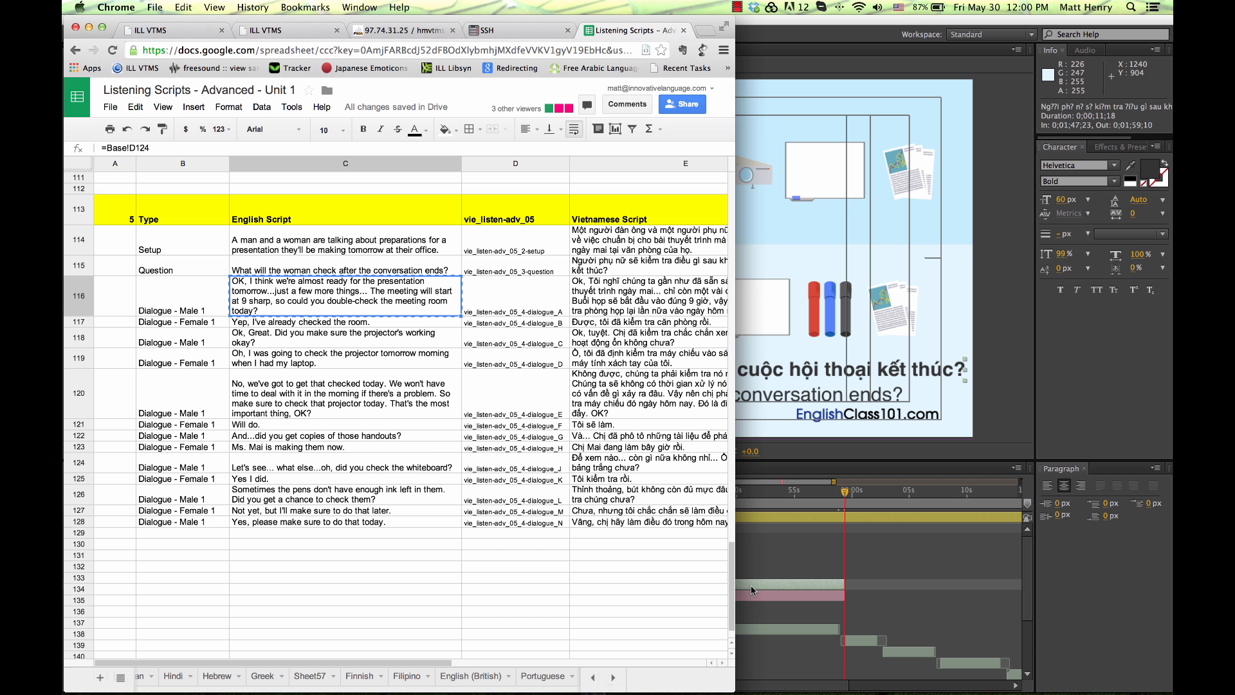
pyautogui.press('super+Tab')
pyautogui.click(750, 596)
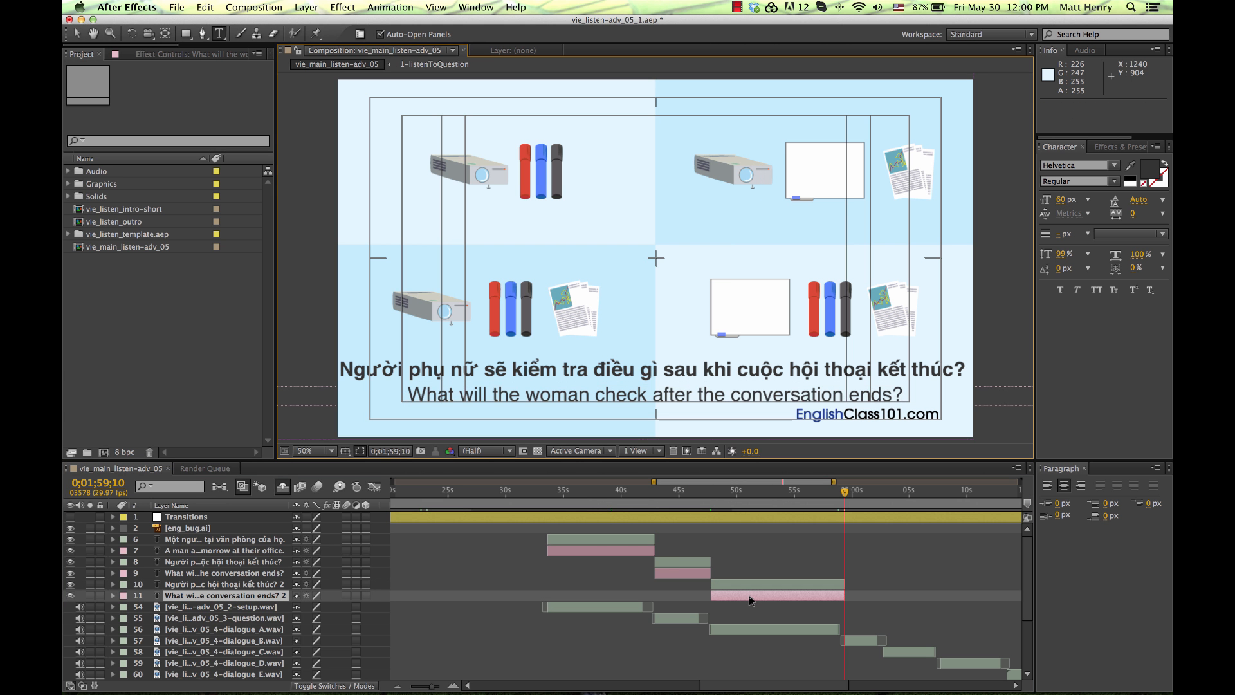
pyautogui.press('super+v')
# Step: Replace the duplicated Vietnamese text with the spreadsheet's dialogue A line from the Vietnamese Script column
pyautogui.press('super+Tab')
pyautogui.click(630, 303)
pyautogui.press('super+c')
pyautogui.press('super+Tab')
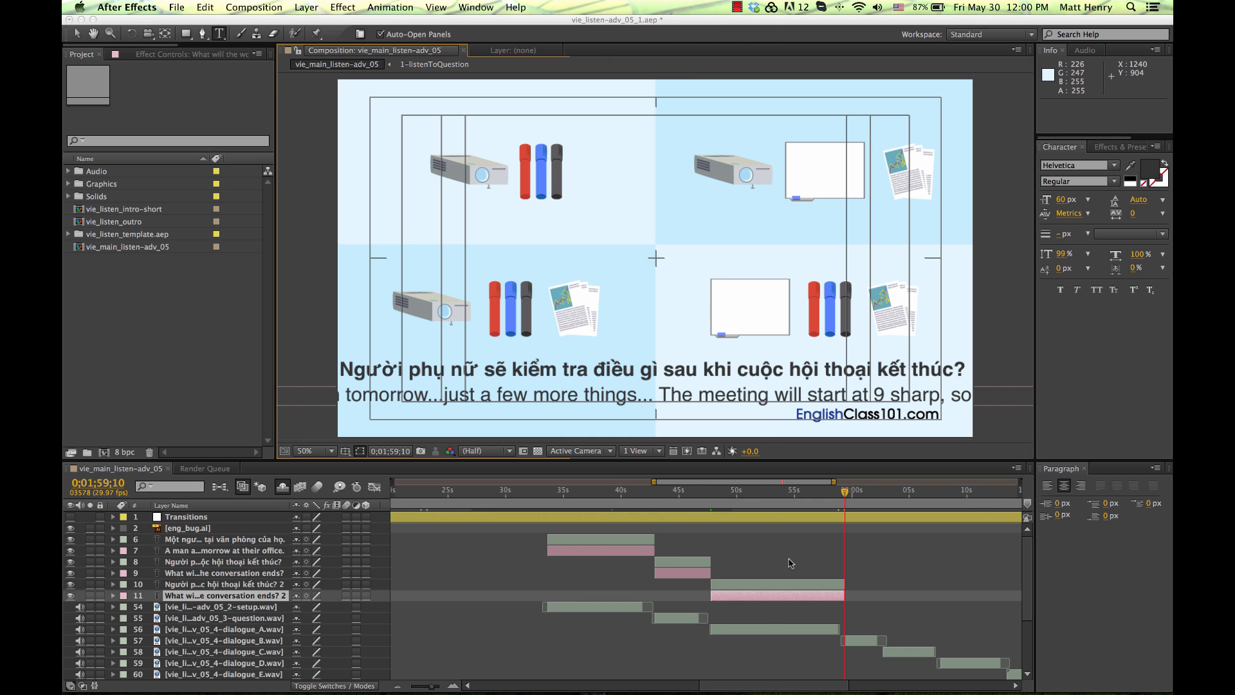
pyautogui.click(772, 584)
pyautogui.press('super+v')
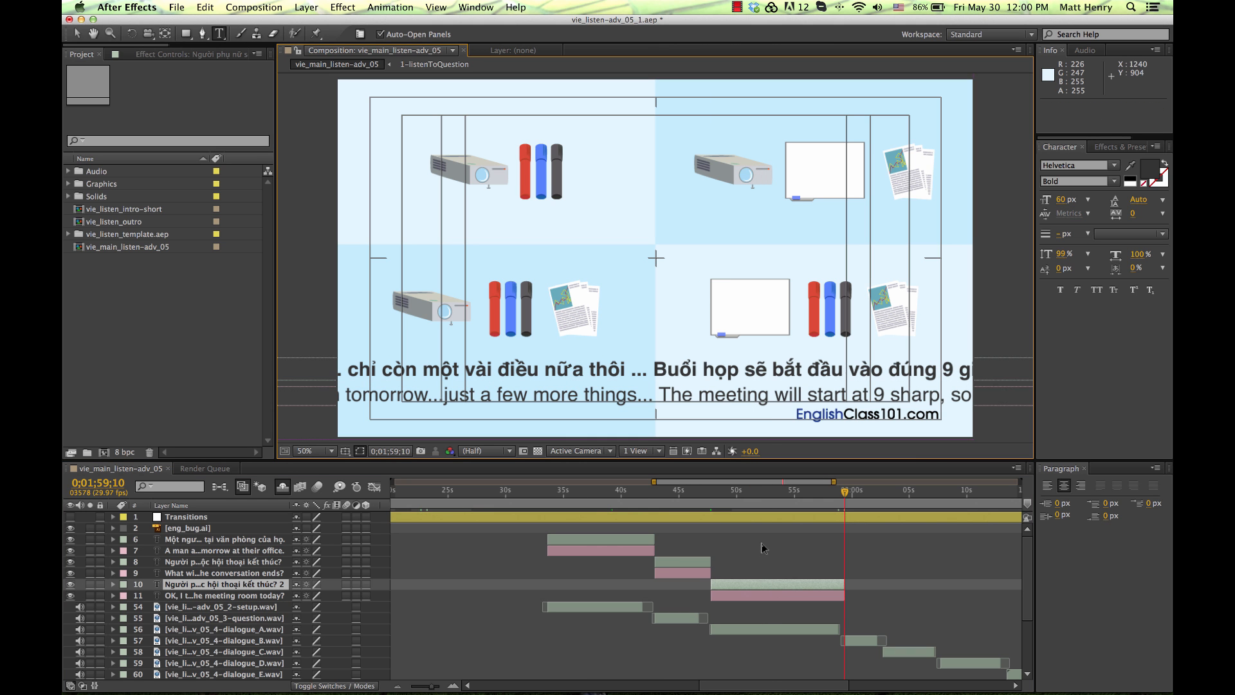
pyautogui.click(764, 549)
# Step: Switch to the script spreadsheet in Chrome and widen its window to show columns A through H
pyautogui.press('super+Tab')
pyautogui.hscroll(2, 582, 519)
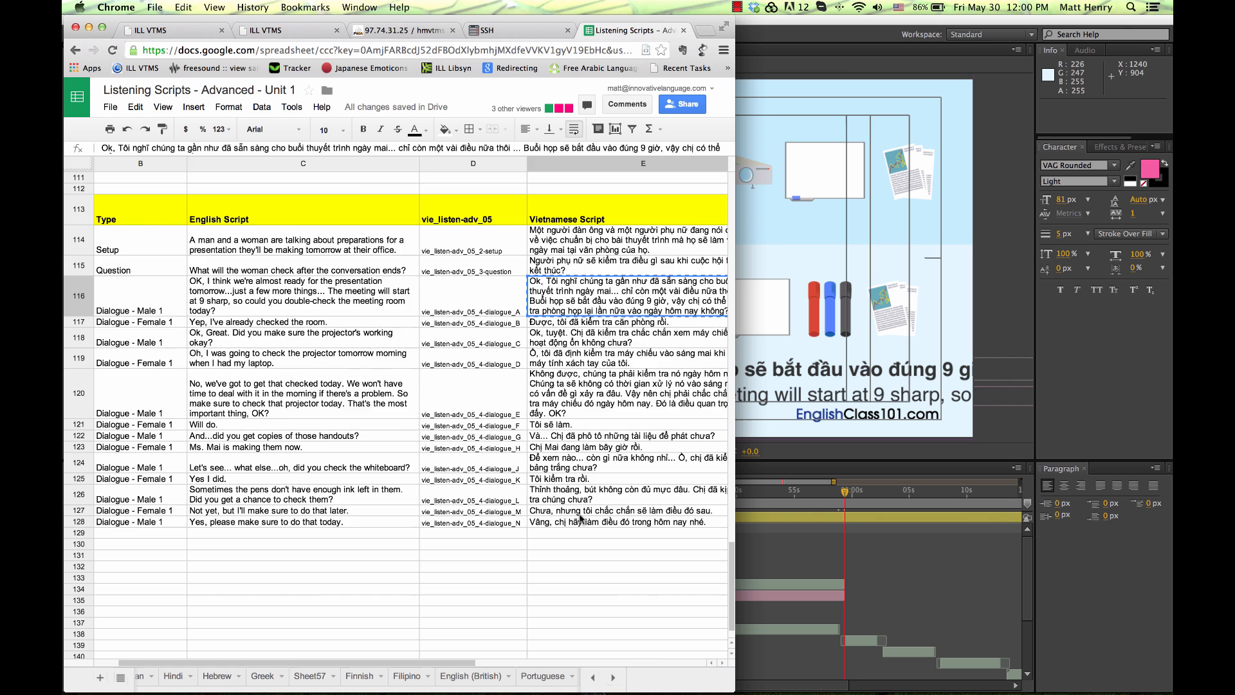
pyautogui.hscroll(3, 582, 520)
pyautogui.moveTo(736, 494); pyautogui.dragTo(1171, 493)
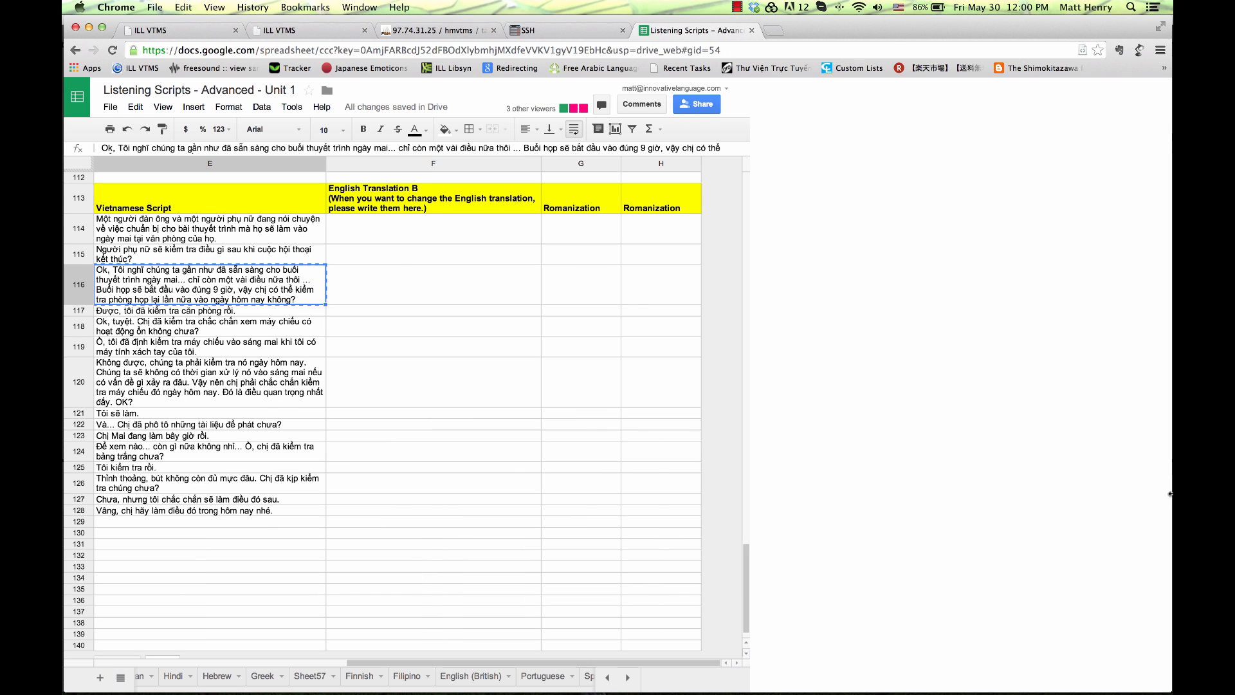
pyautogui.hscroll(-5, 539, 444)
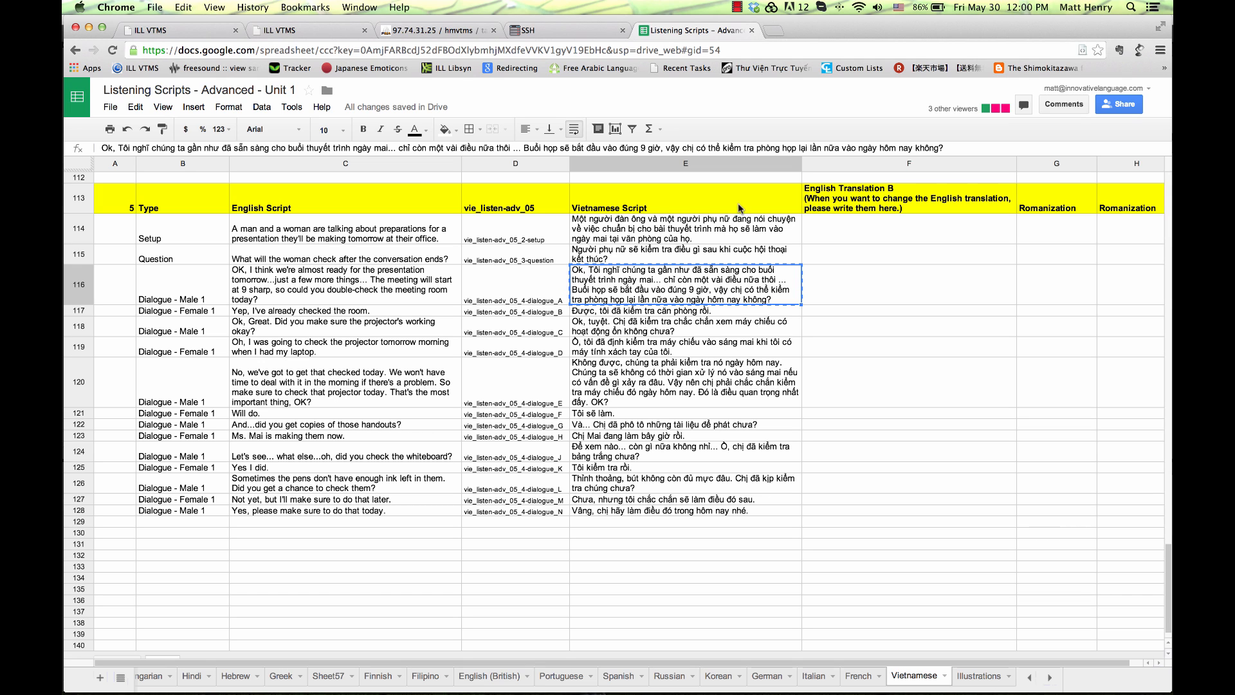
# Step: Examine the Vietnamese sheet's English Translation B column for alternative translations in listening 5 and the earlier listenings
pyautogui.click(872, 198)
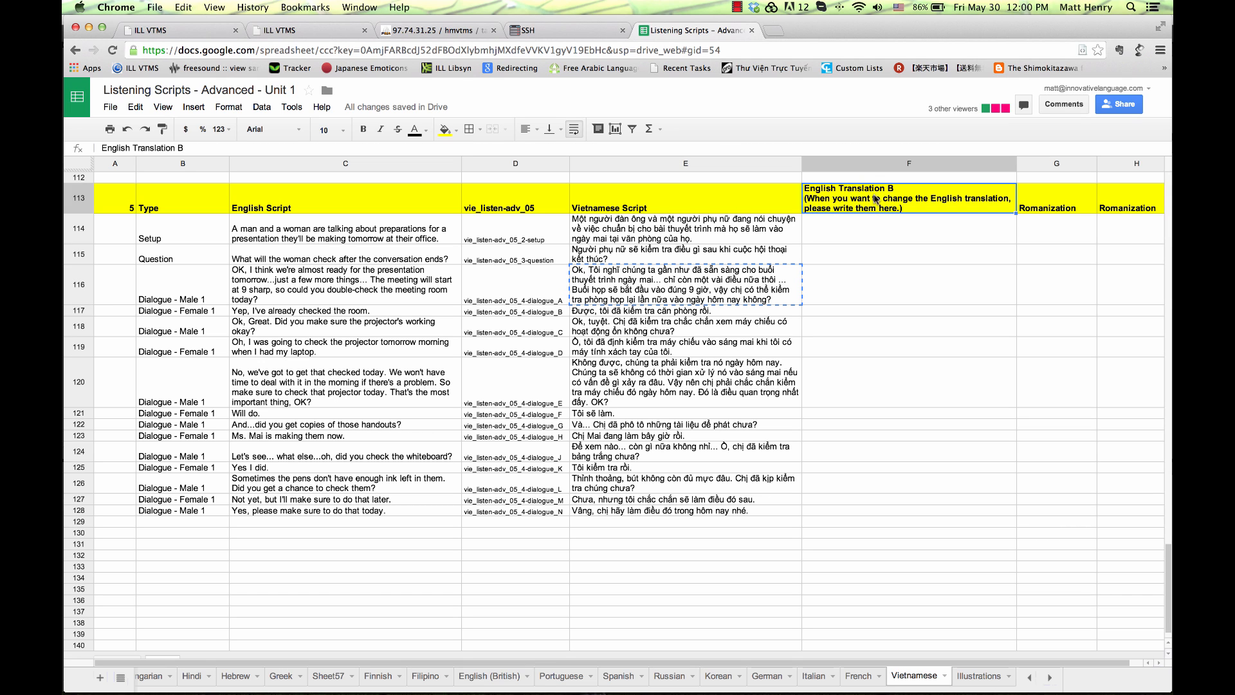
pyautogui.click(823, 281)
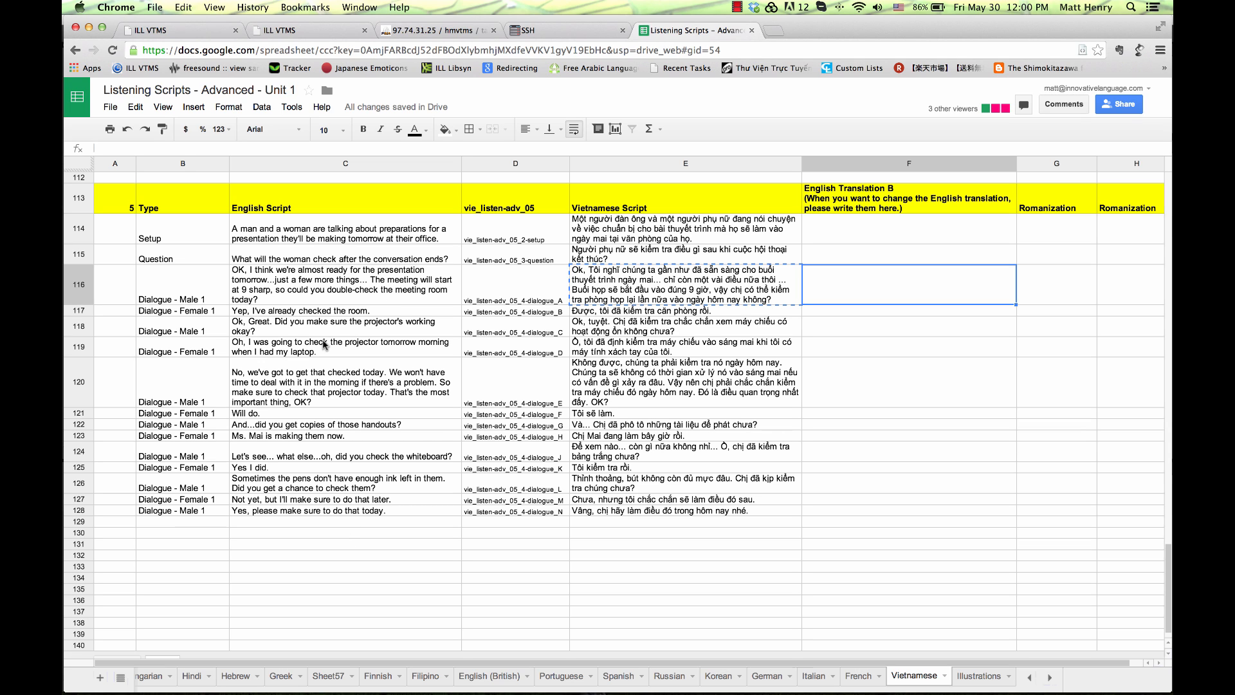
pyautogui.click(359, 424)
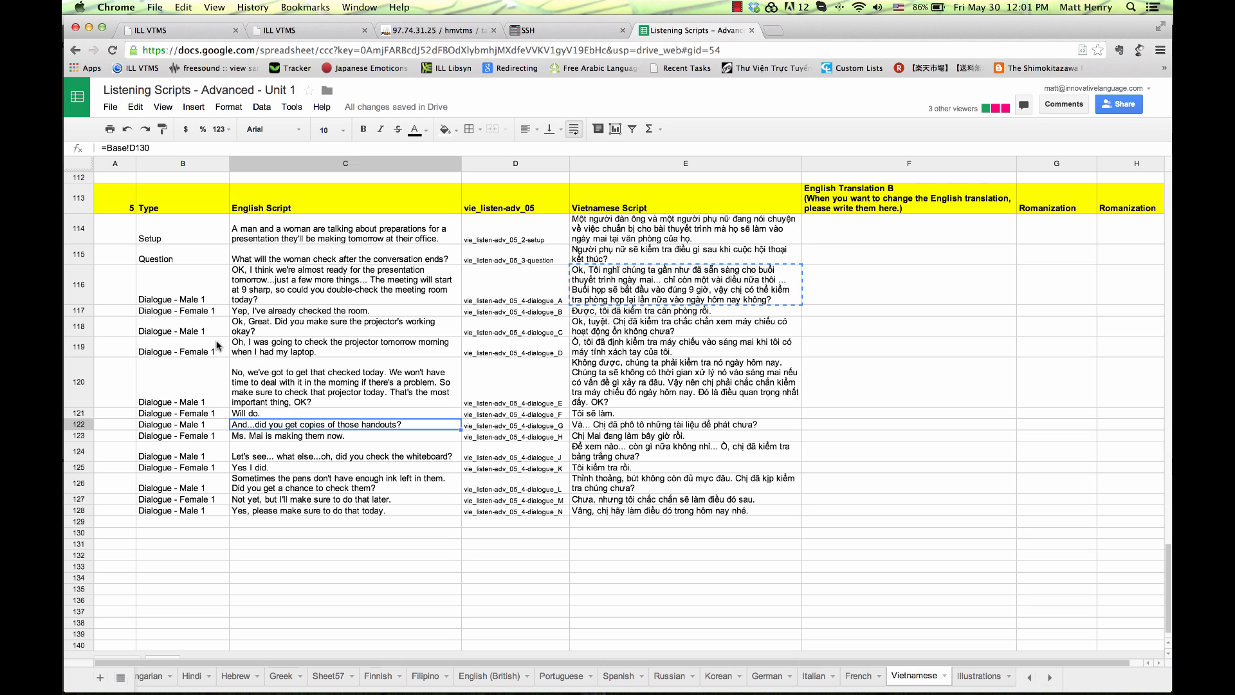
pyautogui.click(242, 314)
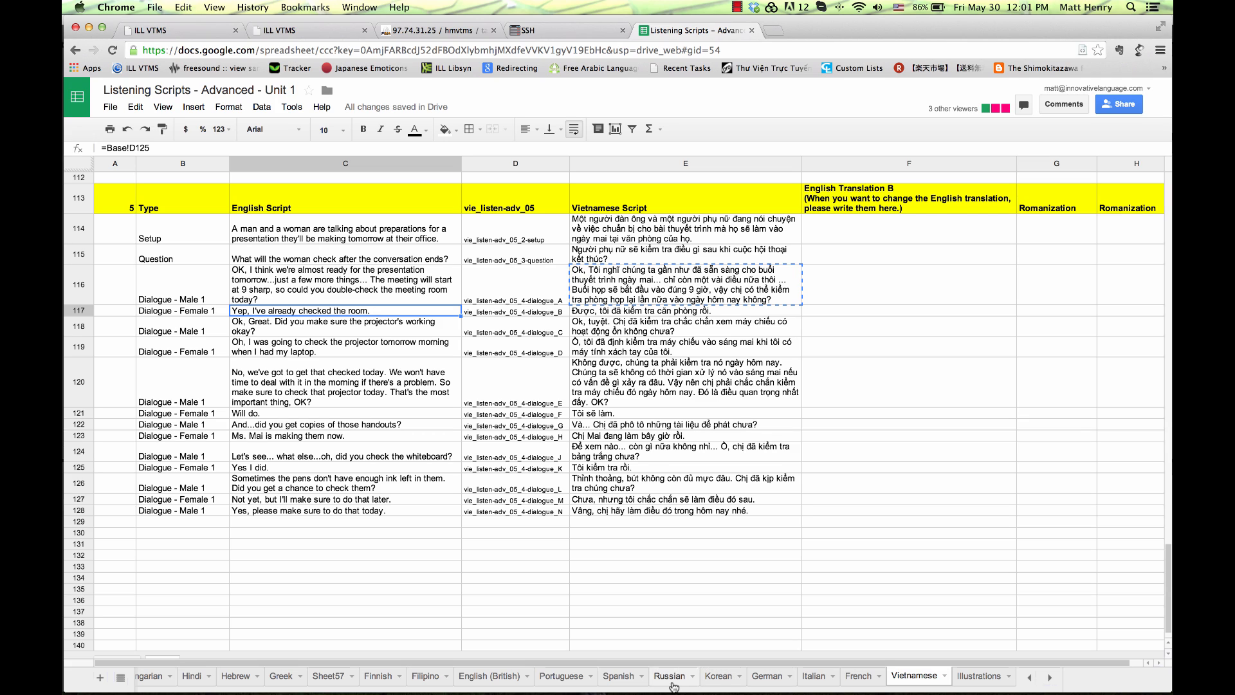
pyautogui.scroll(20, 847, 532)
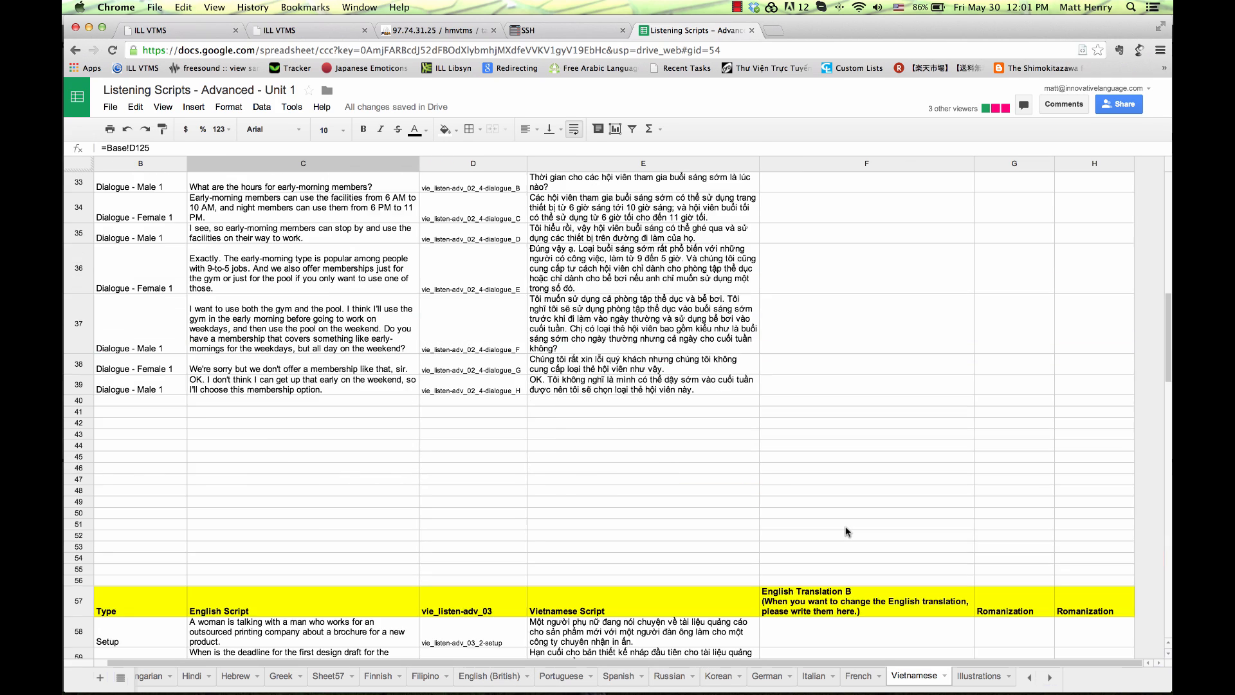
pyautogui.scroll(8, 847, 531)
pyautogui.scroll(-20, 847, 531)
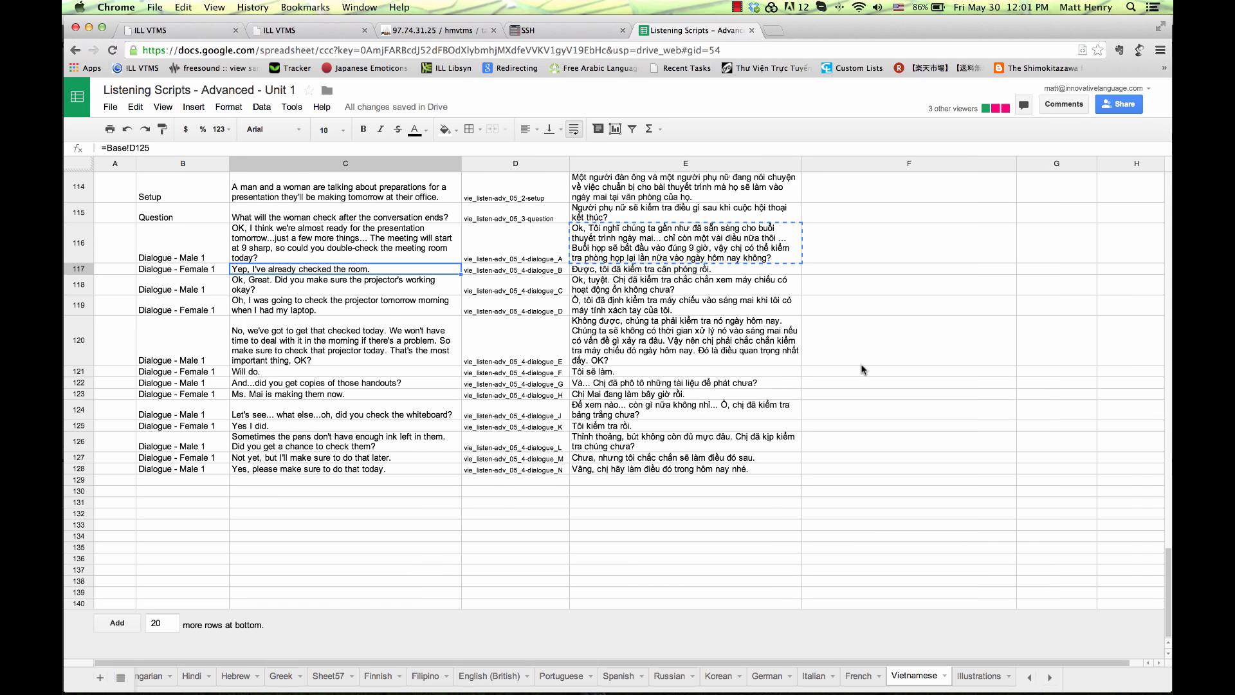
# Step: Compare the setup and dialogue A lines on the Italian sheet across English Script, Italian Script and English Translation B
pyautogui.click(806, 677)
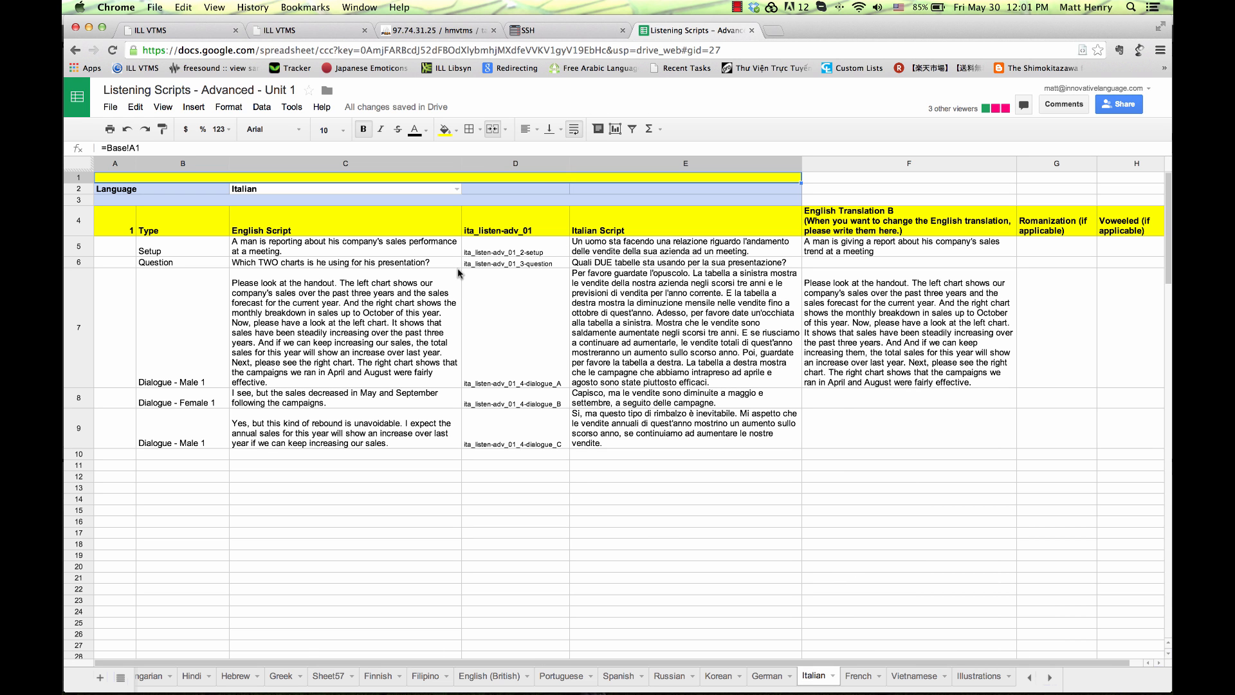
pyautogui.click(348, 253)
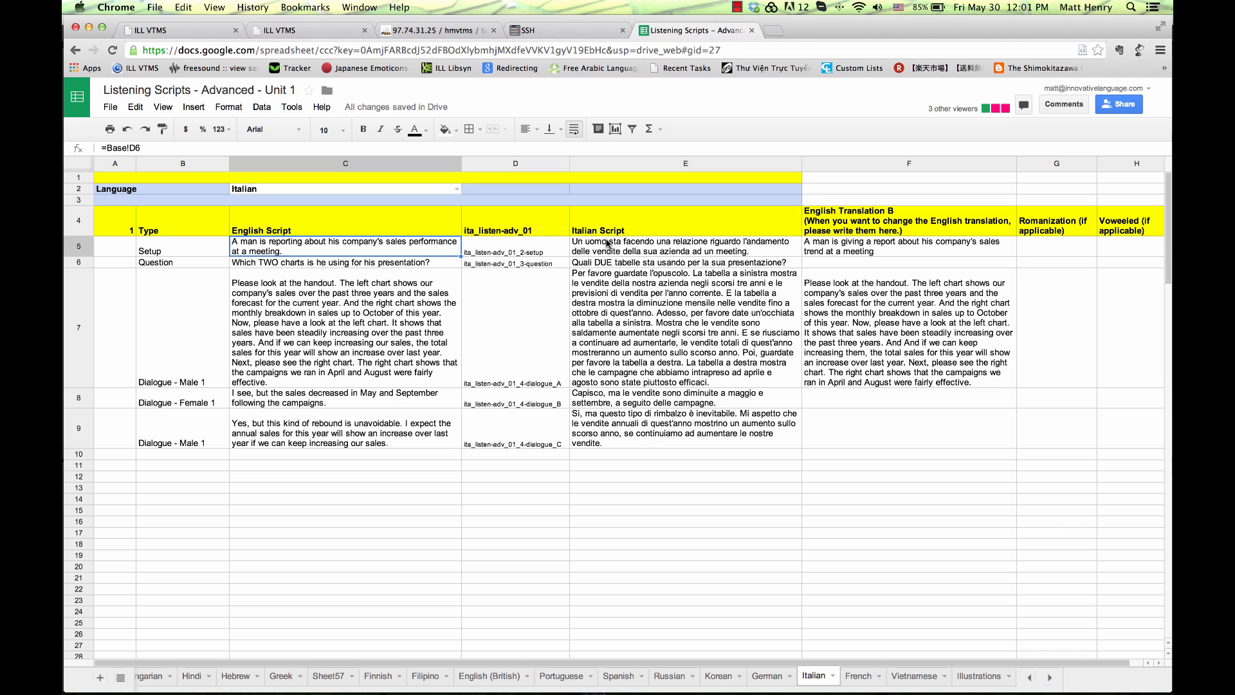
pyautogui.click(617, 251)
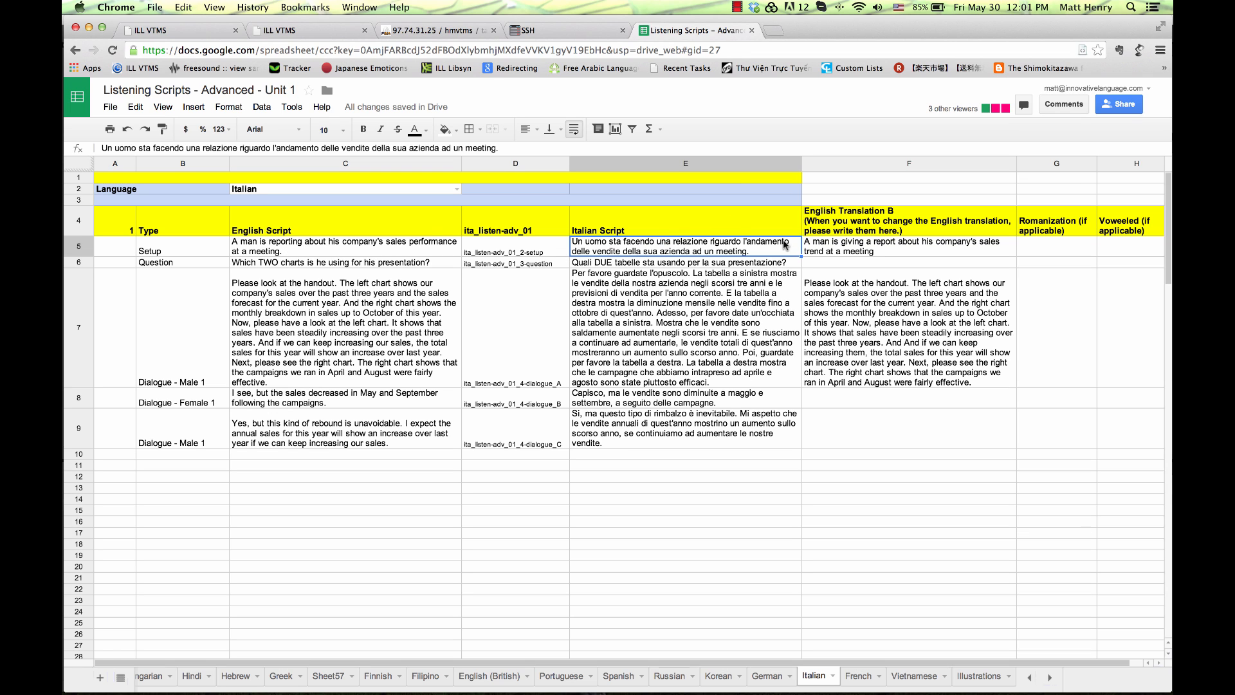
pyautogui.click(831, 244)
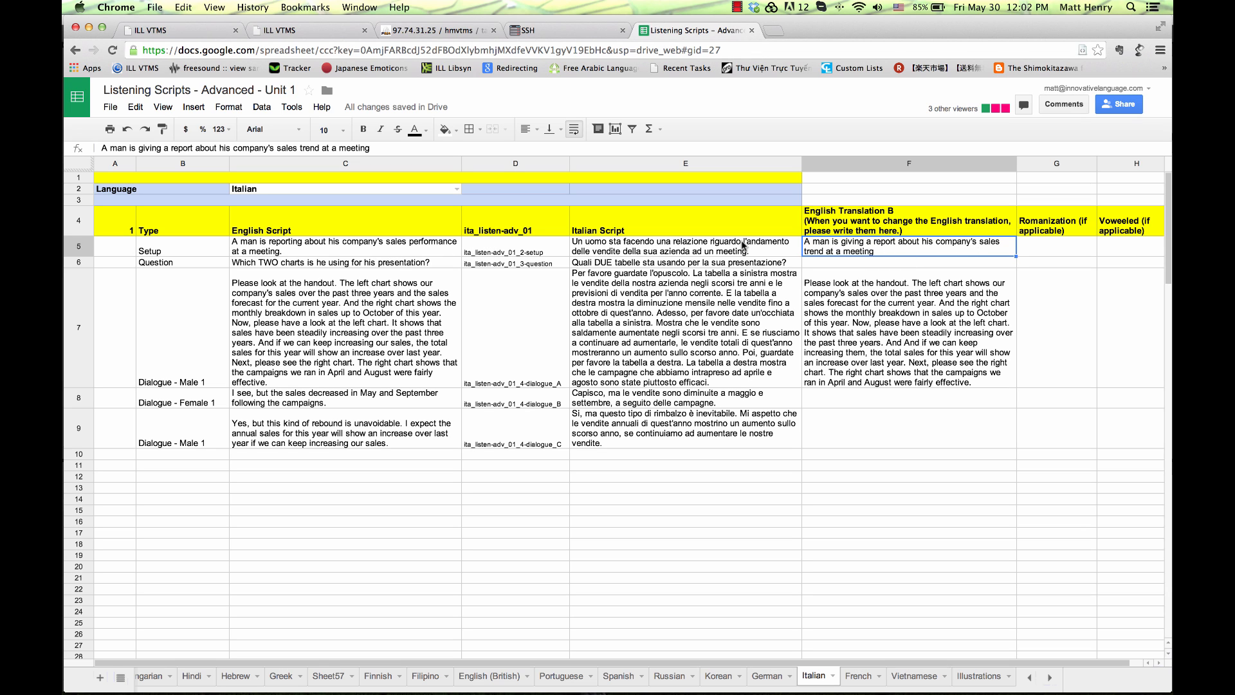
pyautogui.click(327, 243)
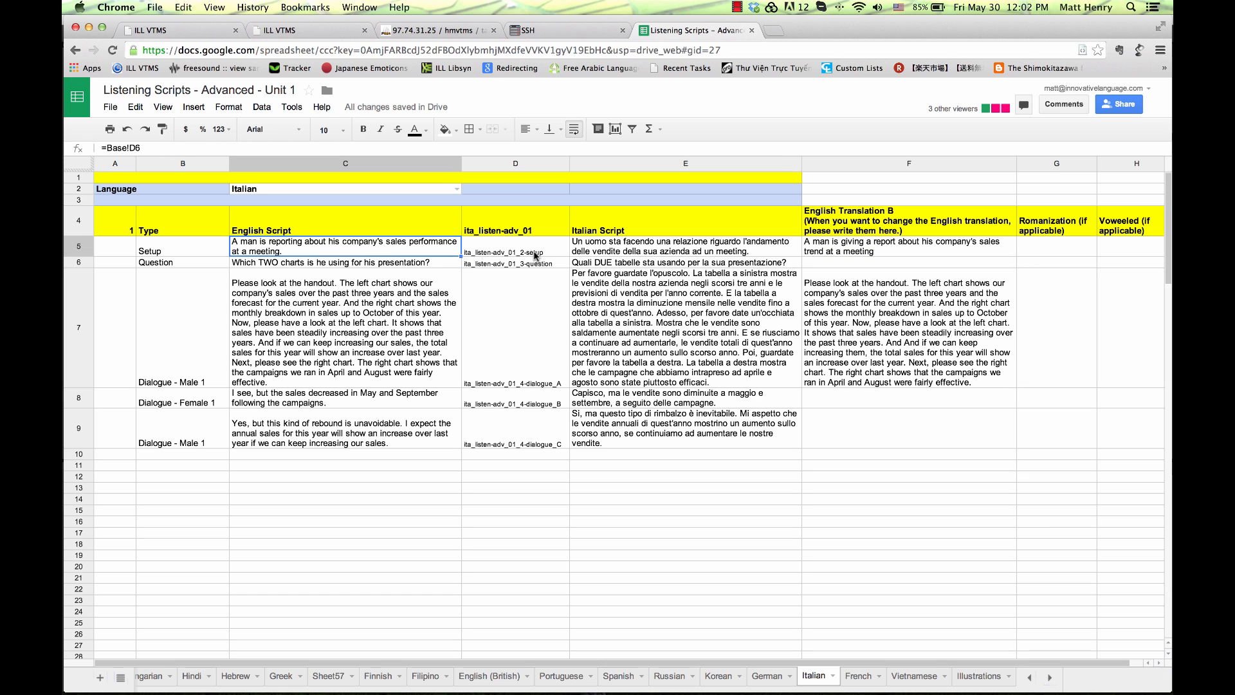
pyautogui.click(888, 259)
pyautogui.click(890, 253)
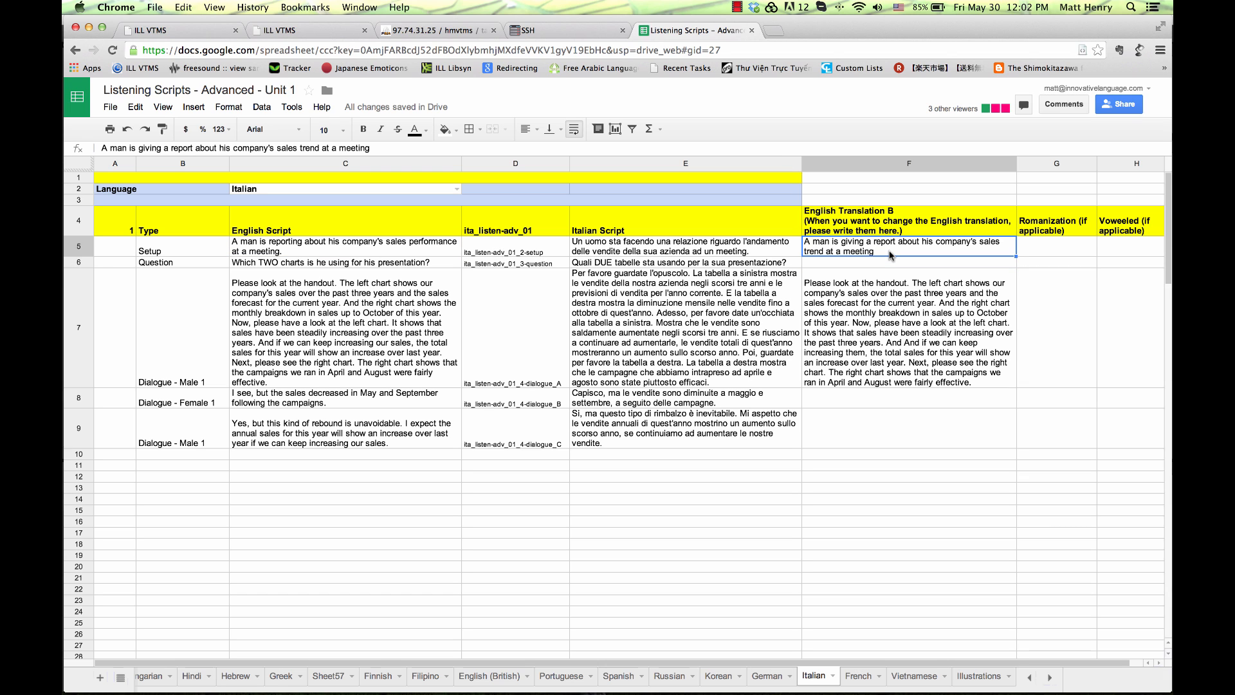
pyautogui.click(891, 318)
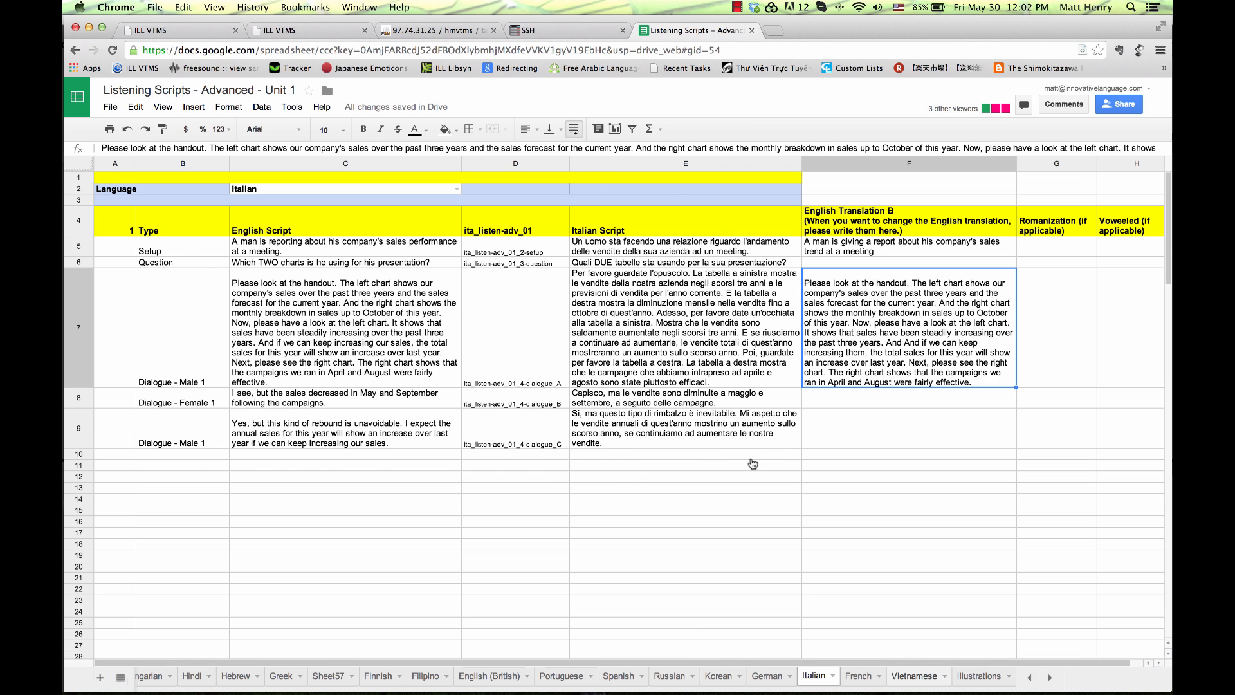
# Step: Return to the Vietnamese sheet and check whether dialogue A of listening 5 has an English Translation B entry
pyautogui.scroll(3, 792, 288)
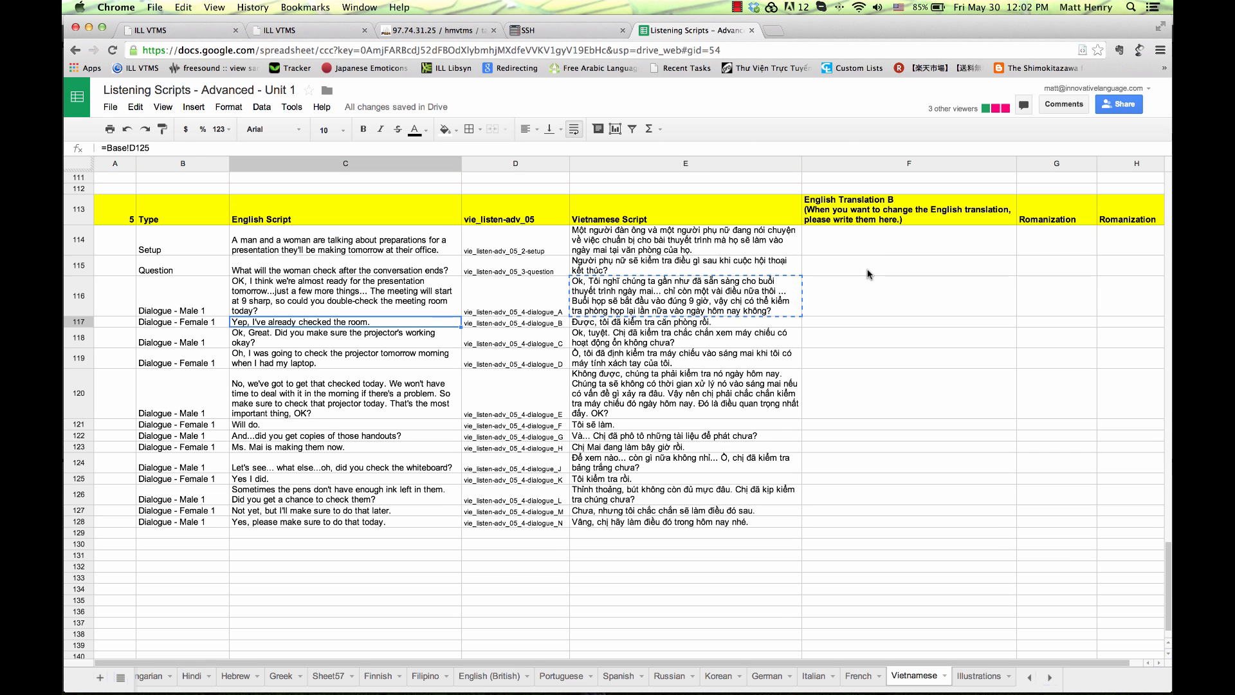
pyautogui.click(365, 290)
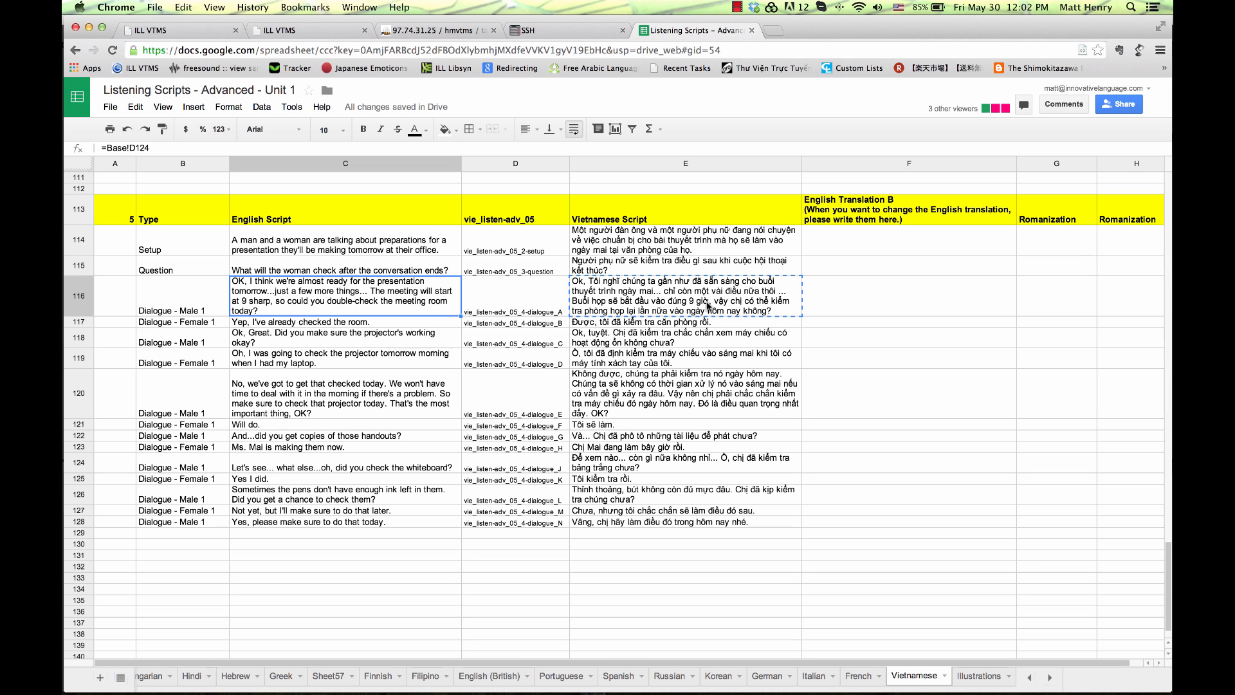
pyautogui.scroll(1, 708, 305)
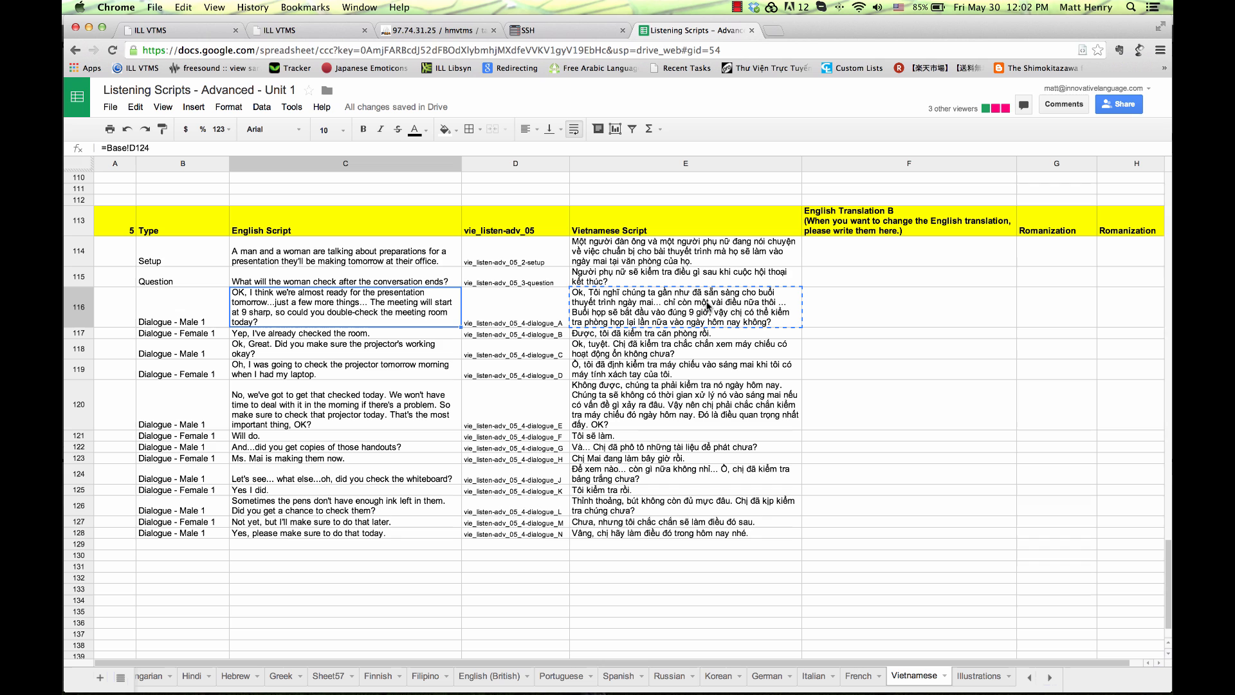
pyautogui.scroll(1, 708, 306)
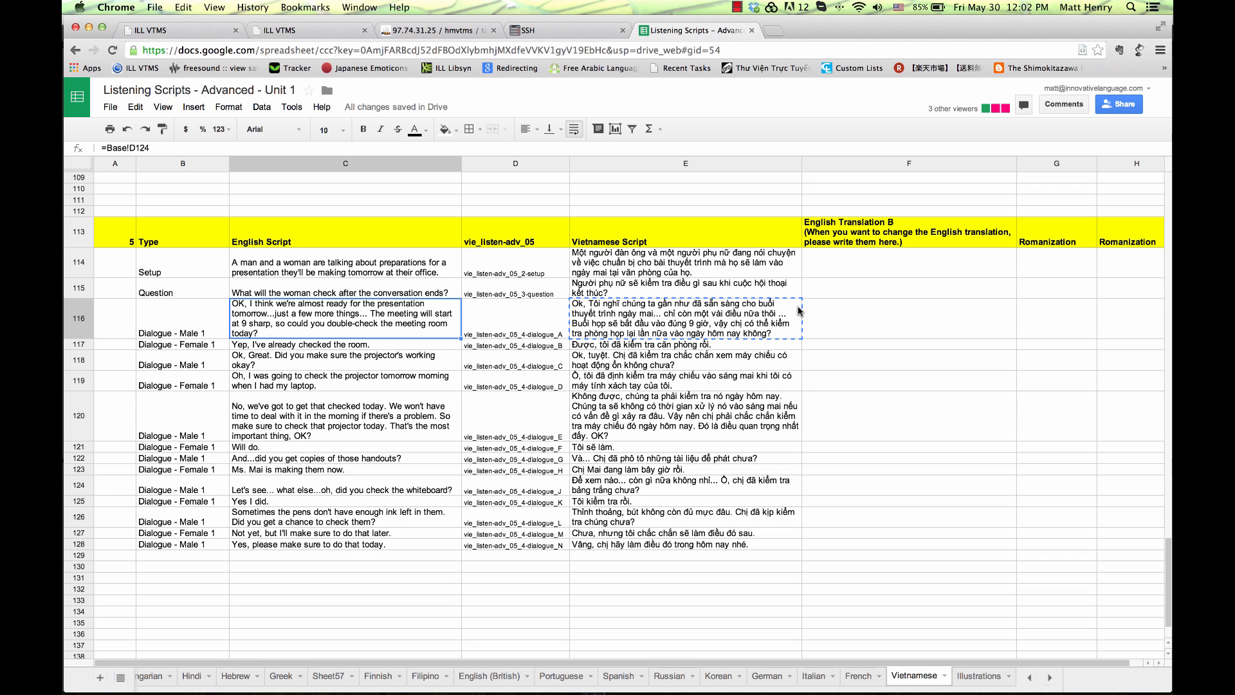
pyautogui.click(881, 309)
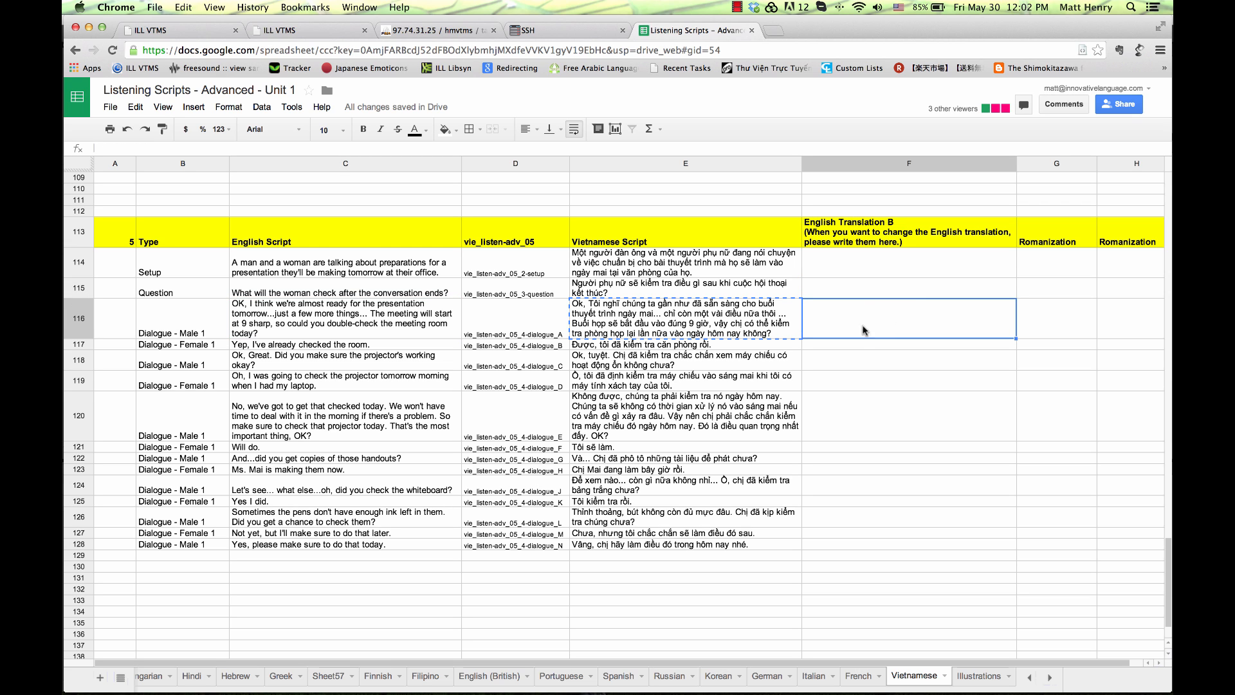
# Step: Switch back to After Effects and review the dialogue subtitle layers above the dialogue audio in the timeline
pyautogui.moveTo(679, 675)
pyautogui.press('super+Tab')
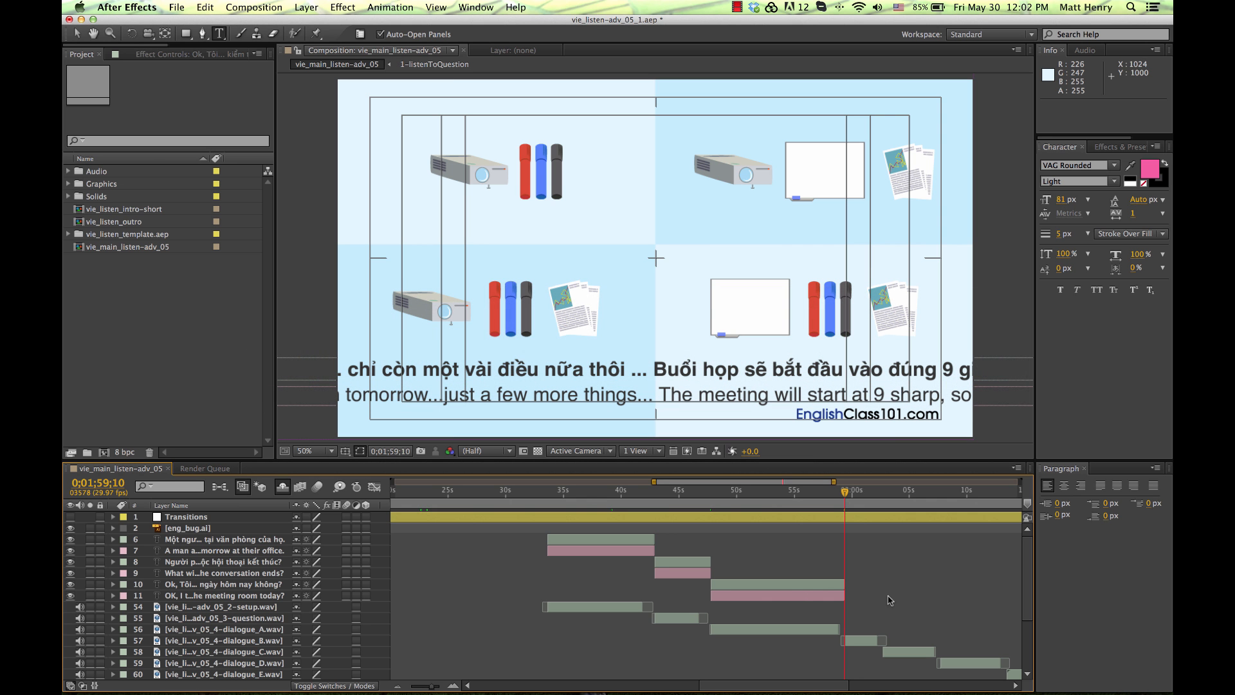
pyautogui.click(800, 585)
pyautogui.click(797, 595)
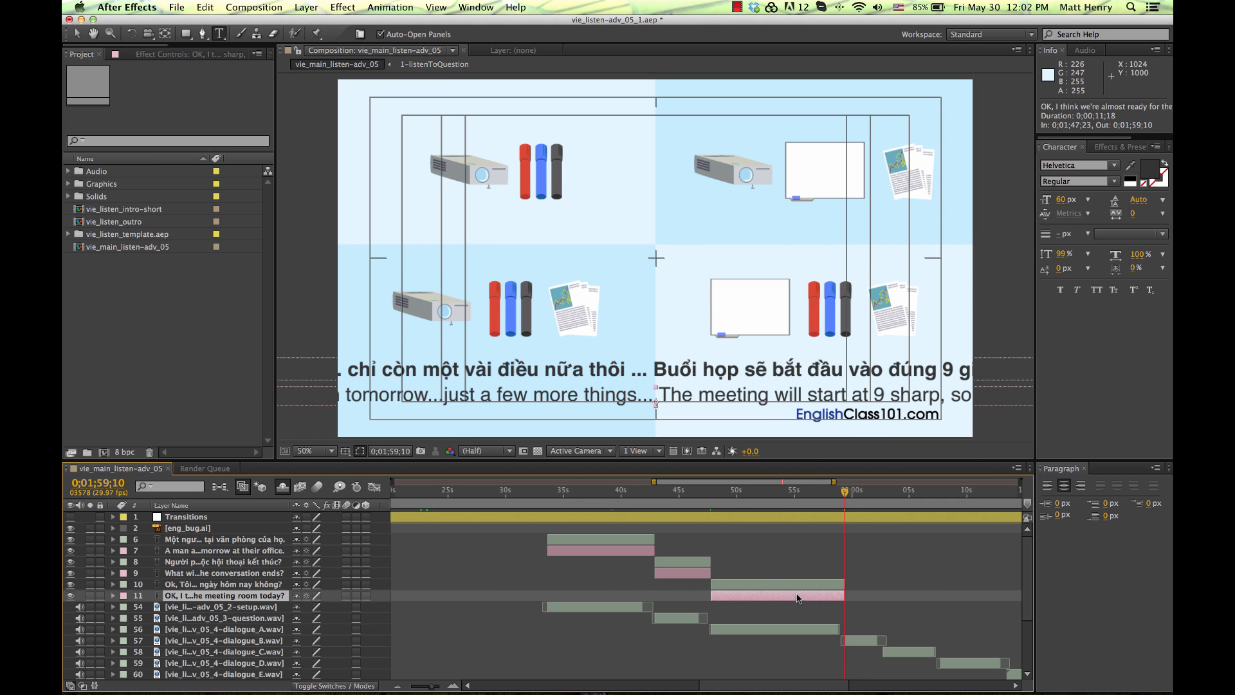
pyautogui.click(871, 555)
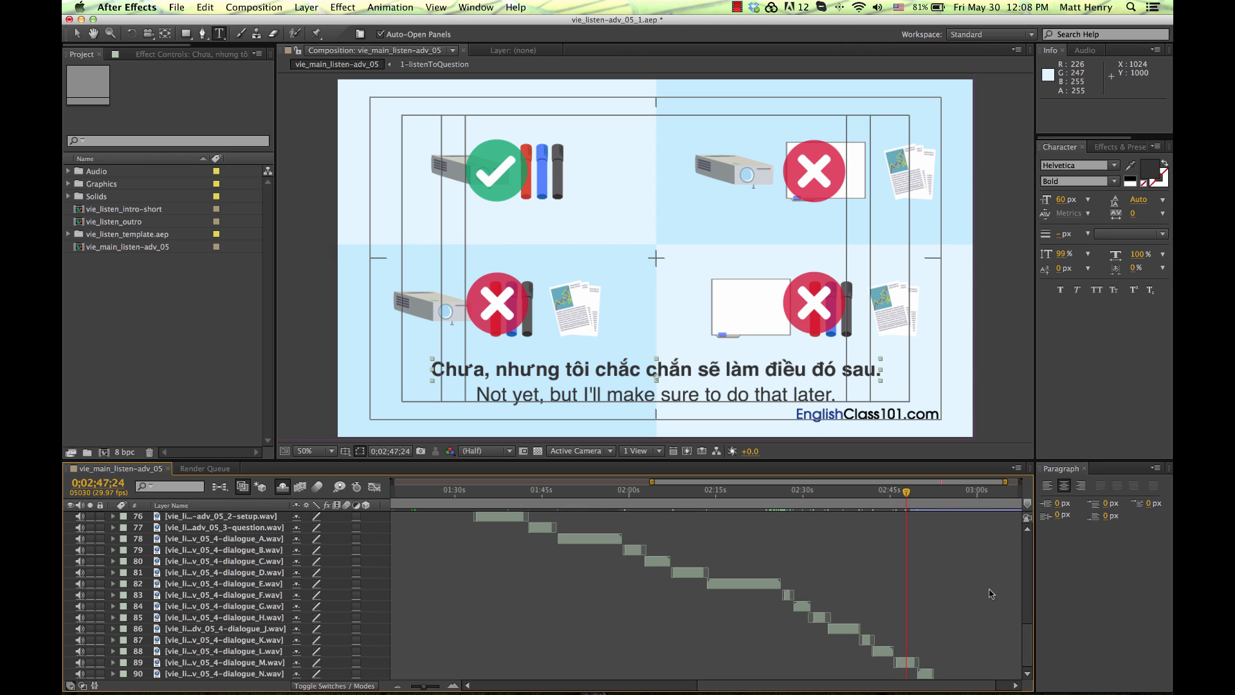
pyautogui.scroll(5, 1012, 617)
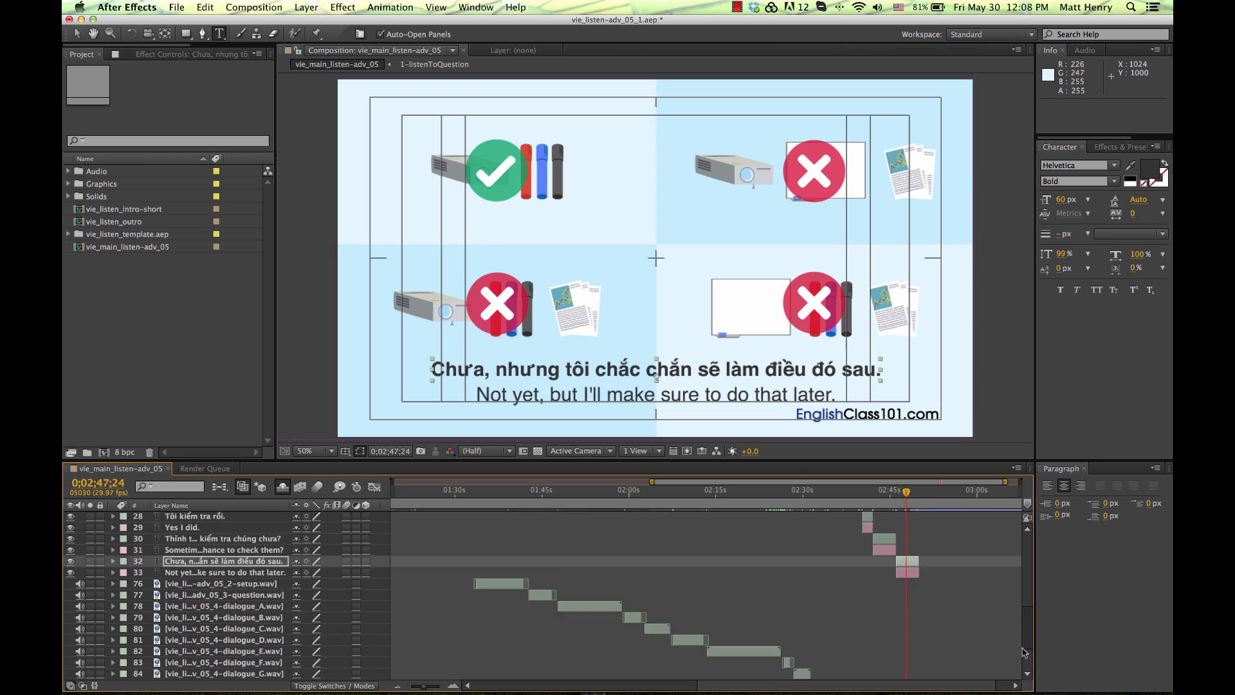
# Step: Reveal the hidden shy layers of the listening composition and enlarge the timeline to fill the window
pyautogui.scroll(-5, 960, 609)
pyautogui.moveTo(905, 495); pyautogui.dragTo(905, 496)
pyautogui.scroll(4, 926, 552)
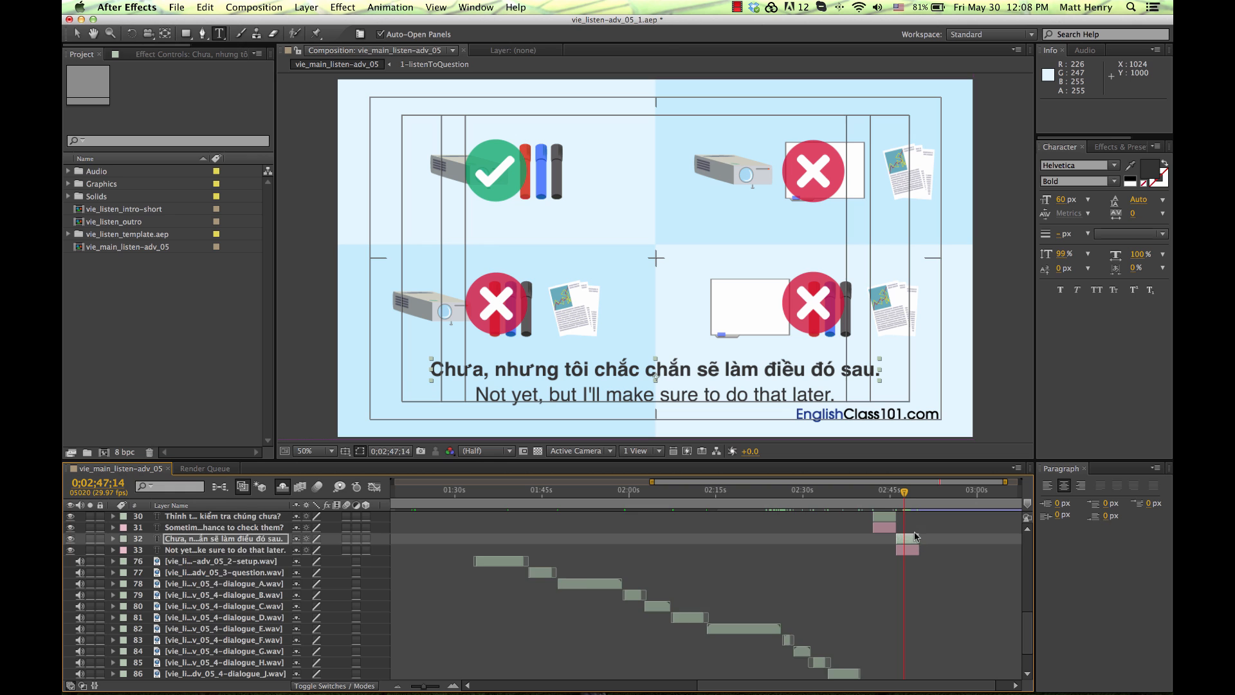
pyautogui.scroll(10, 948, 549)
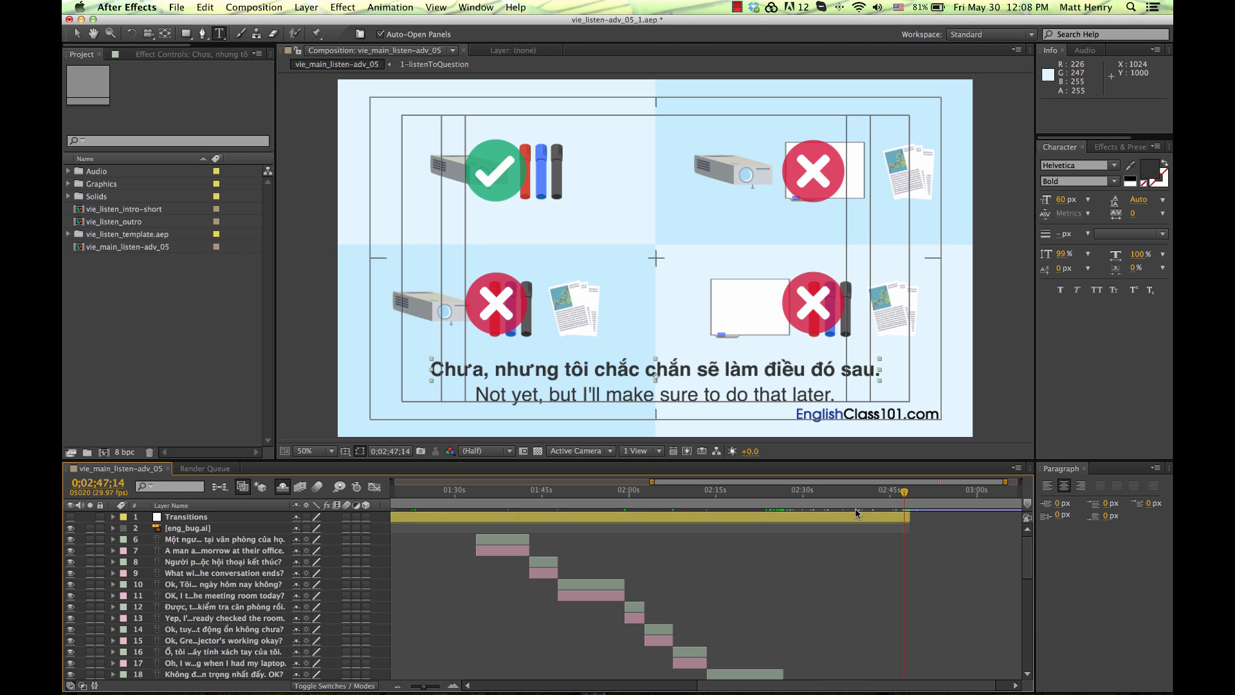
pyautogui.click(284, 487)
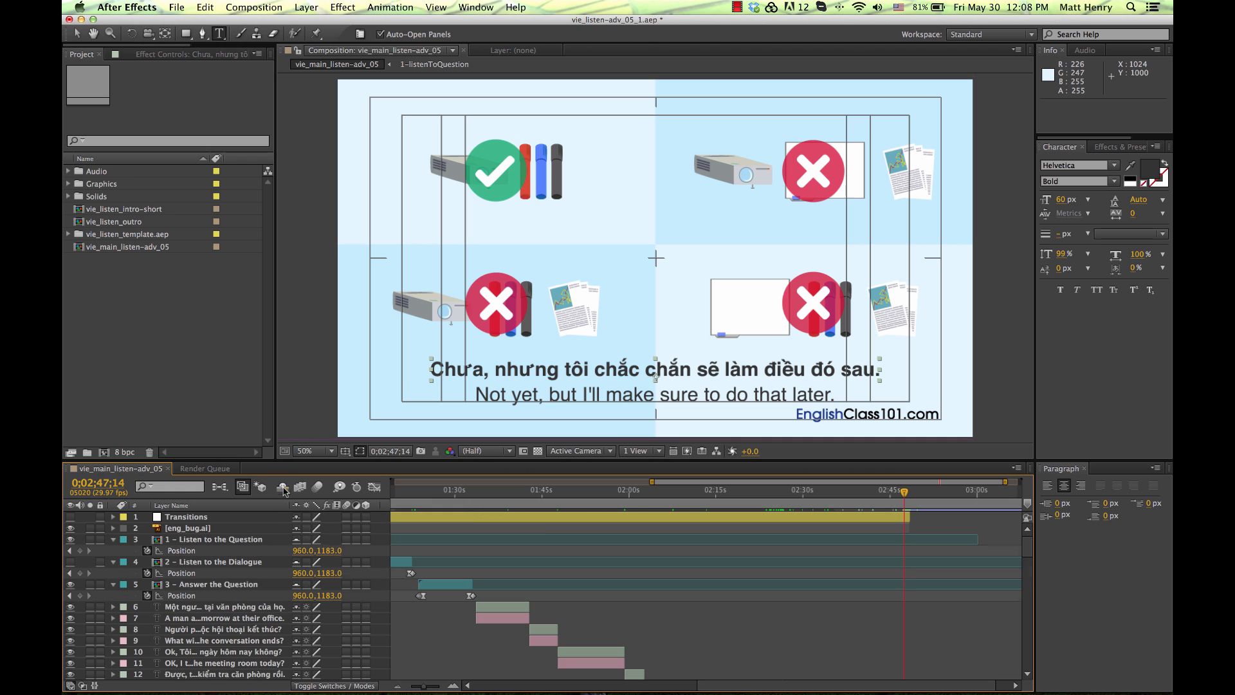
pyautogui.press('`')
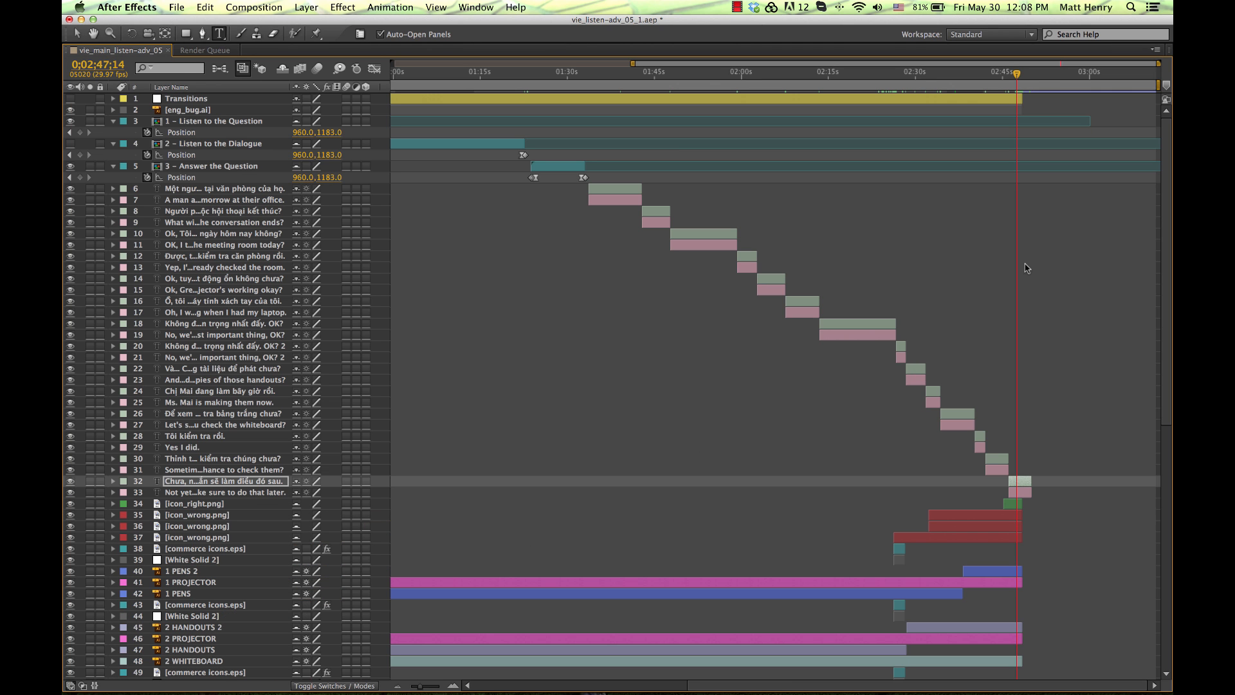
# Step: Select the Transitions layer and add the Parent column to the timeline
pyautogui.click(508, 109)
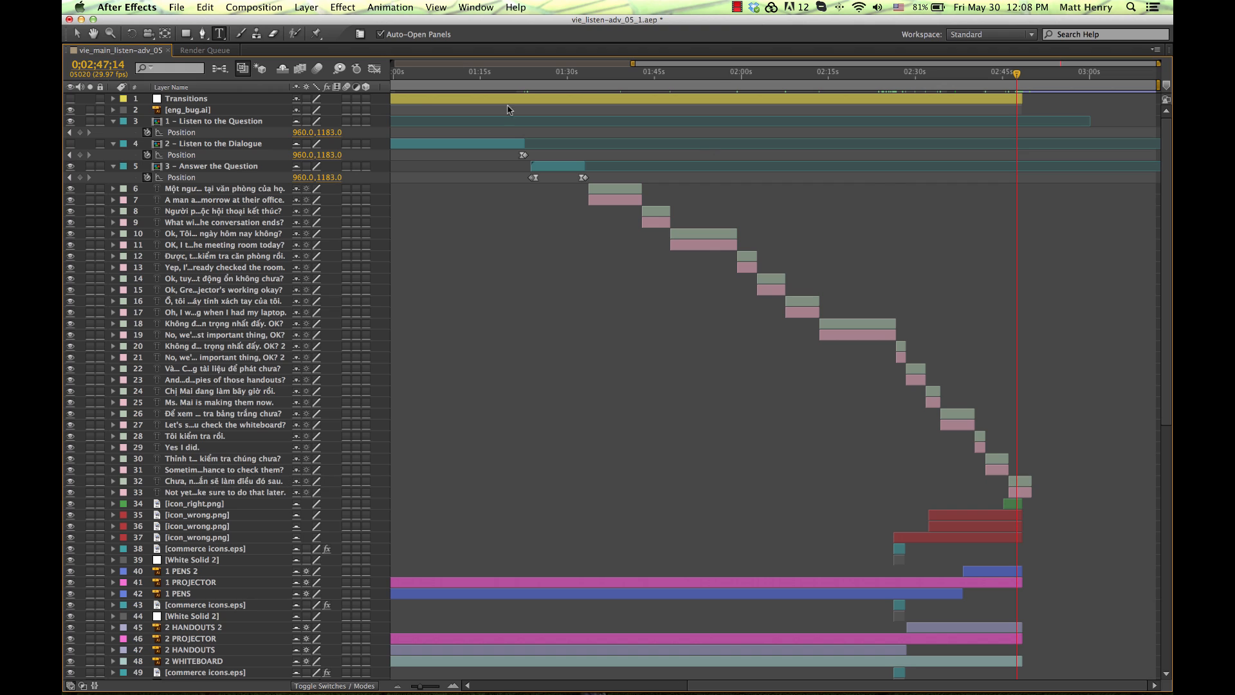
pyautogui.click(425, 101)
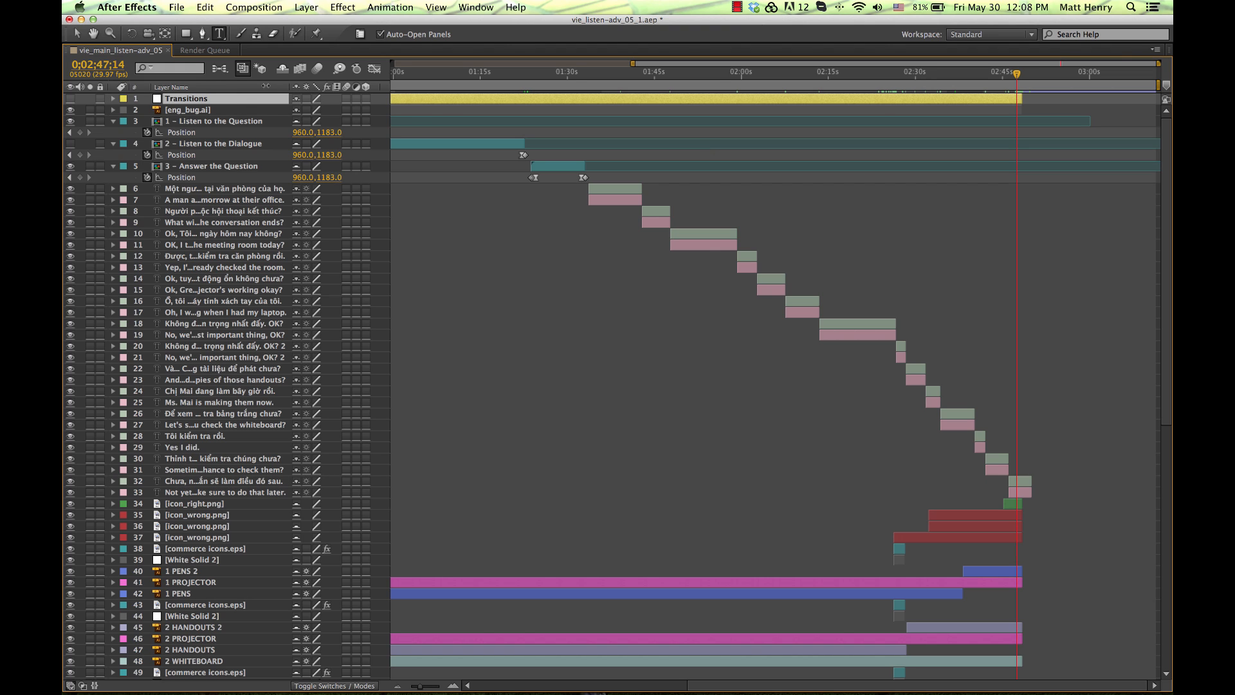
pyautogui.rightClick(267, 88)
pyautogui.moveTo(302, 128)
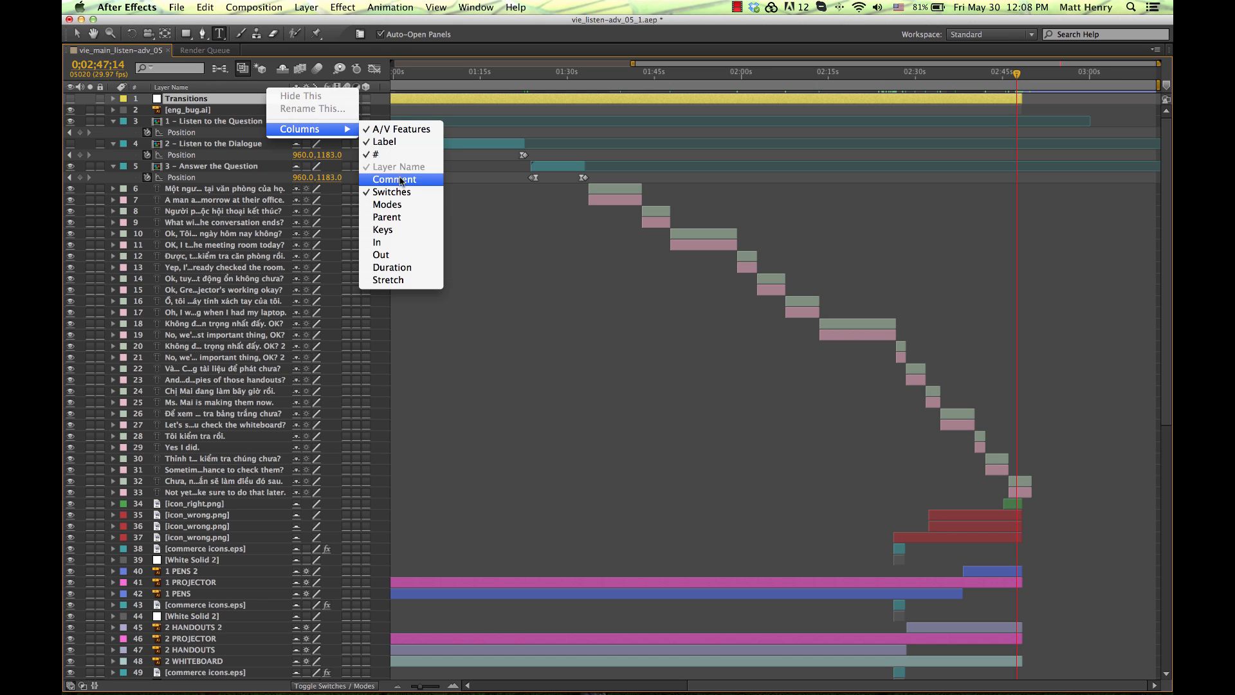
pyautogui.click(387, 216)
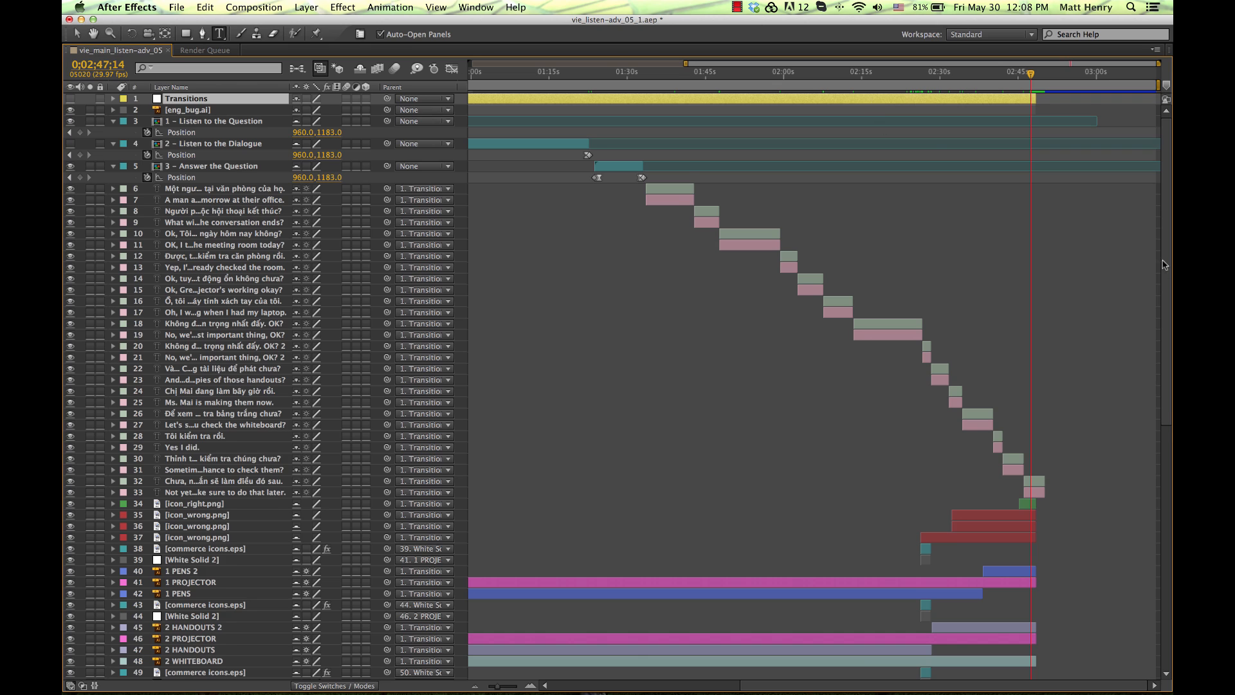
# Step: Reveal the Transitions layer's Position keyframes and check where they and the wrong-answer icon layers end
pyautogui.press('p')
pyautogui.hscroll(-5, 711, 114)
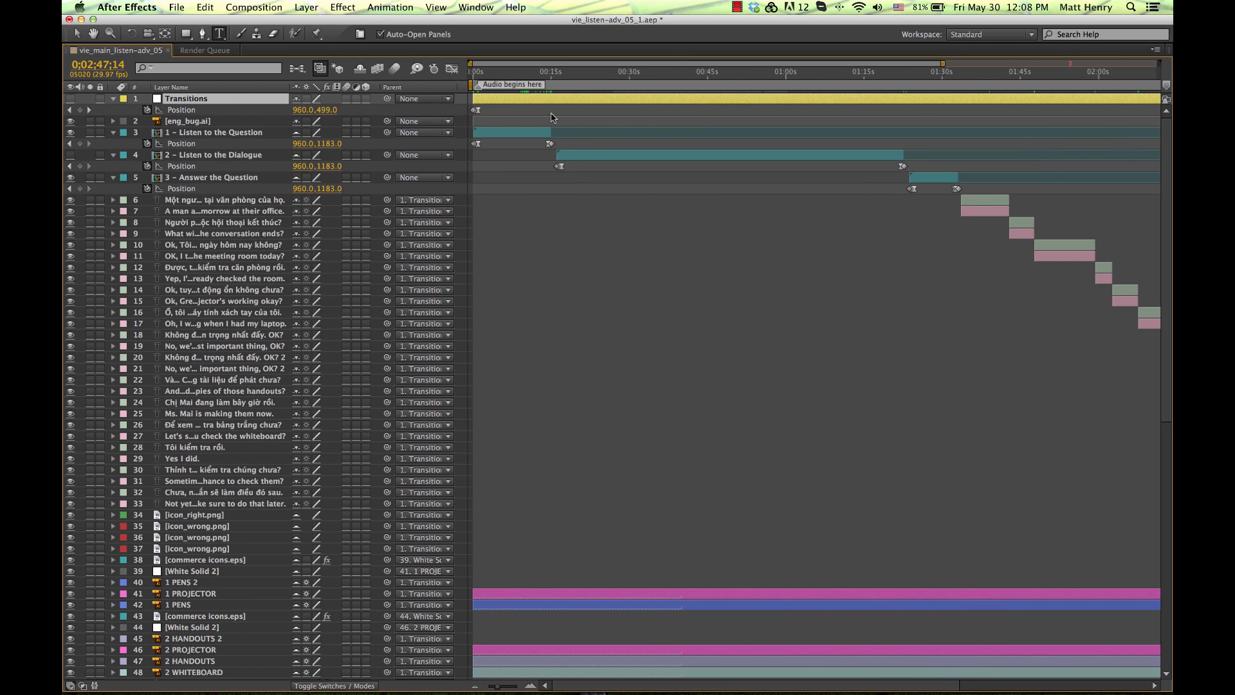
pyautogui.hscroll(5, 847, 150)
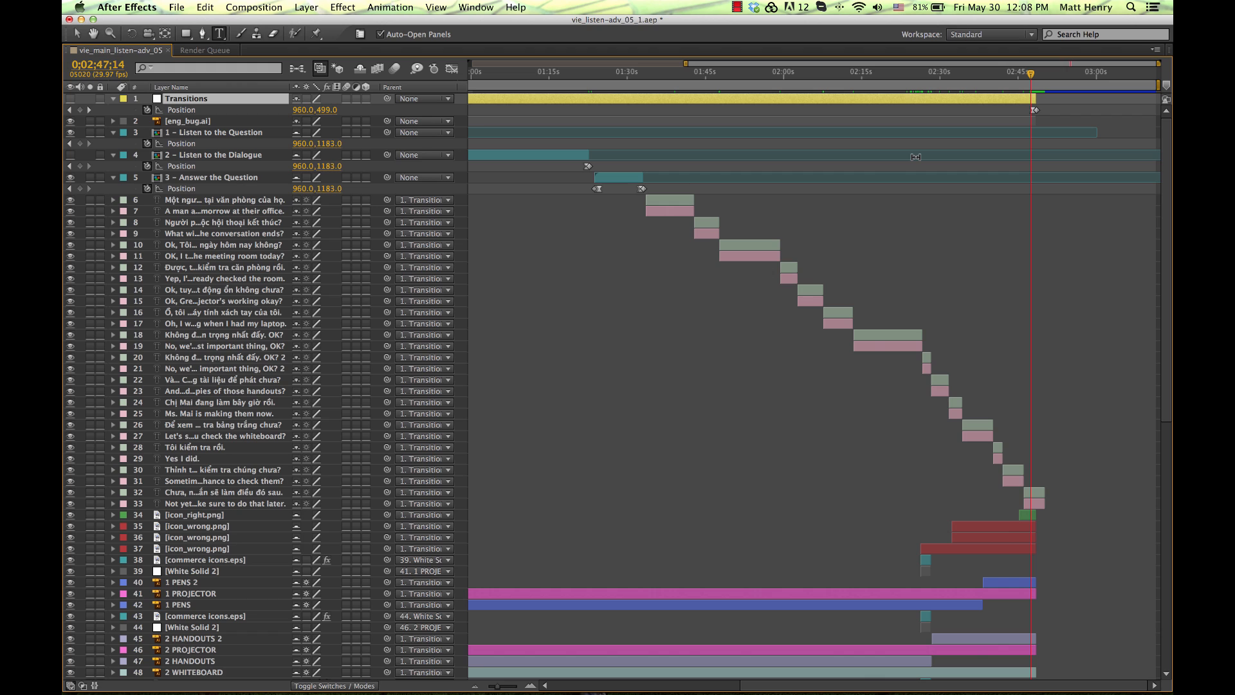
pyautogui.click(1037, 267)
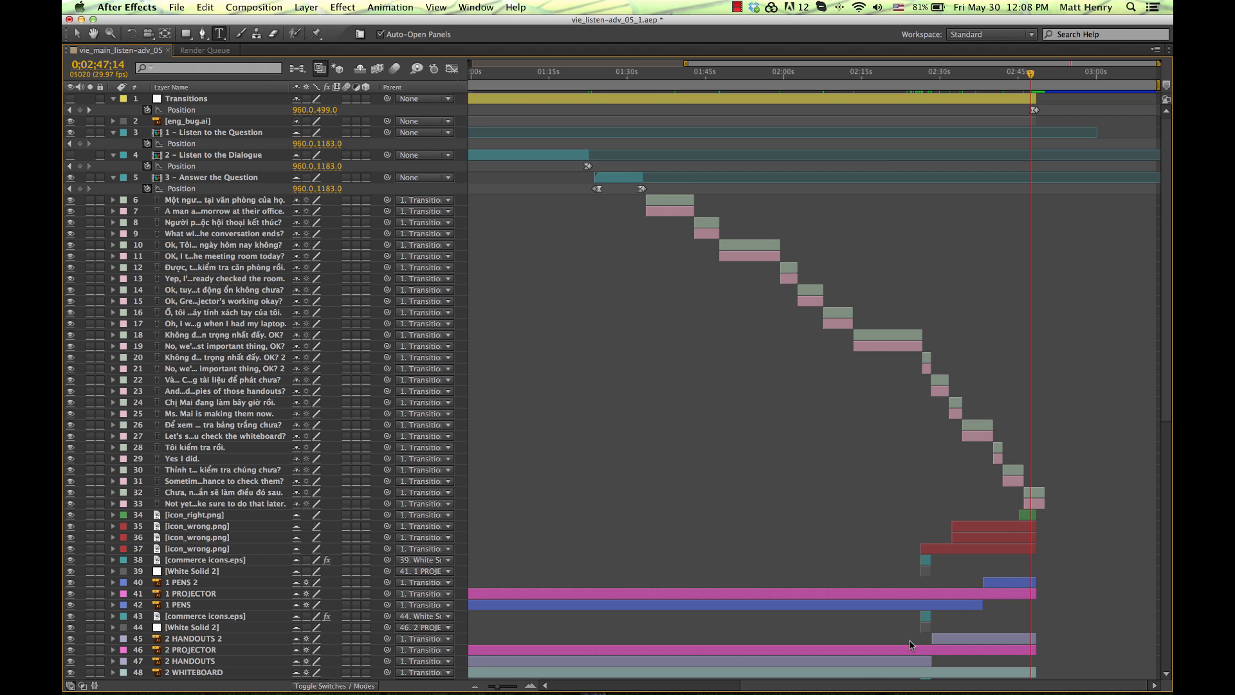
pyautogui.click(1029, 536)
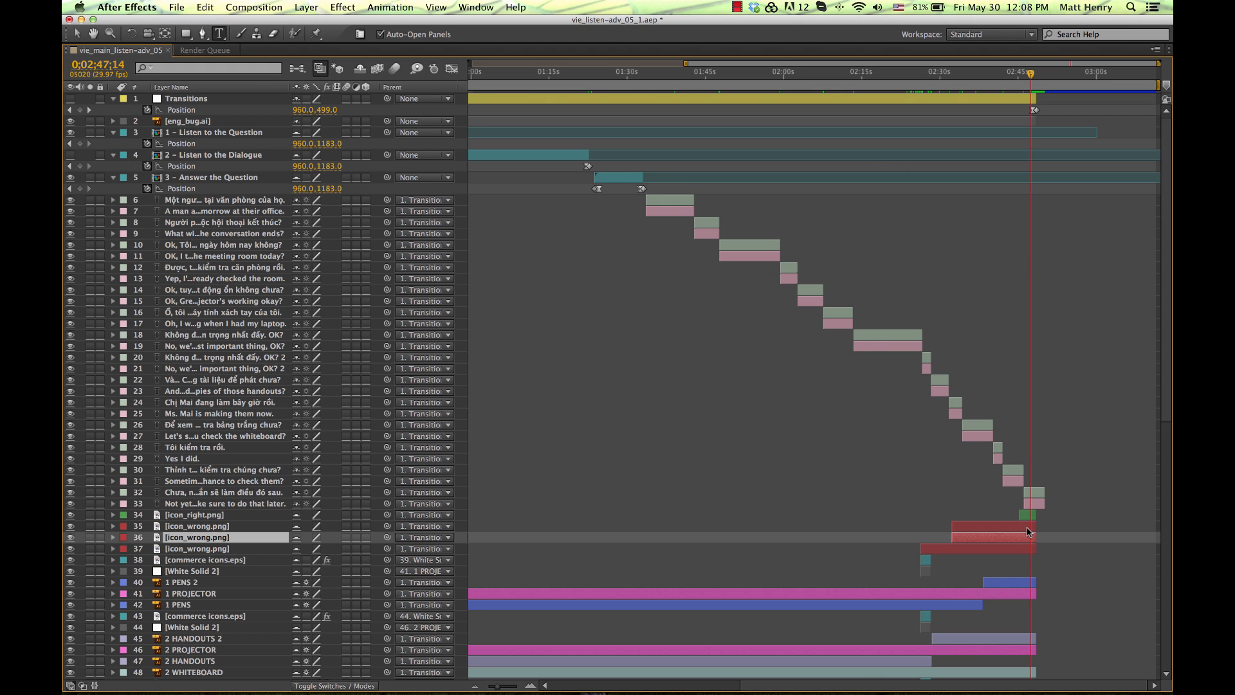
pyautogui.press('super+Up')
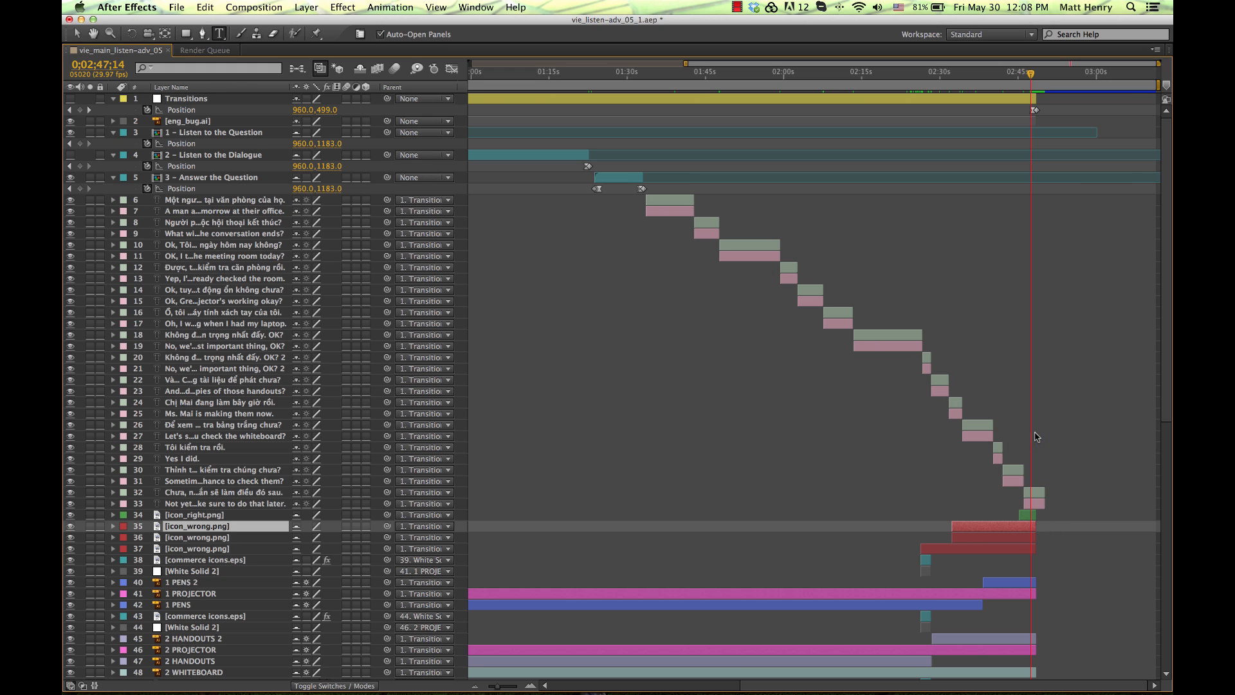
pyautogui.click(1055, 422)
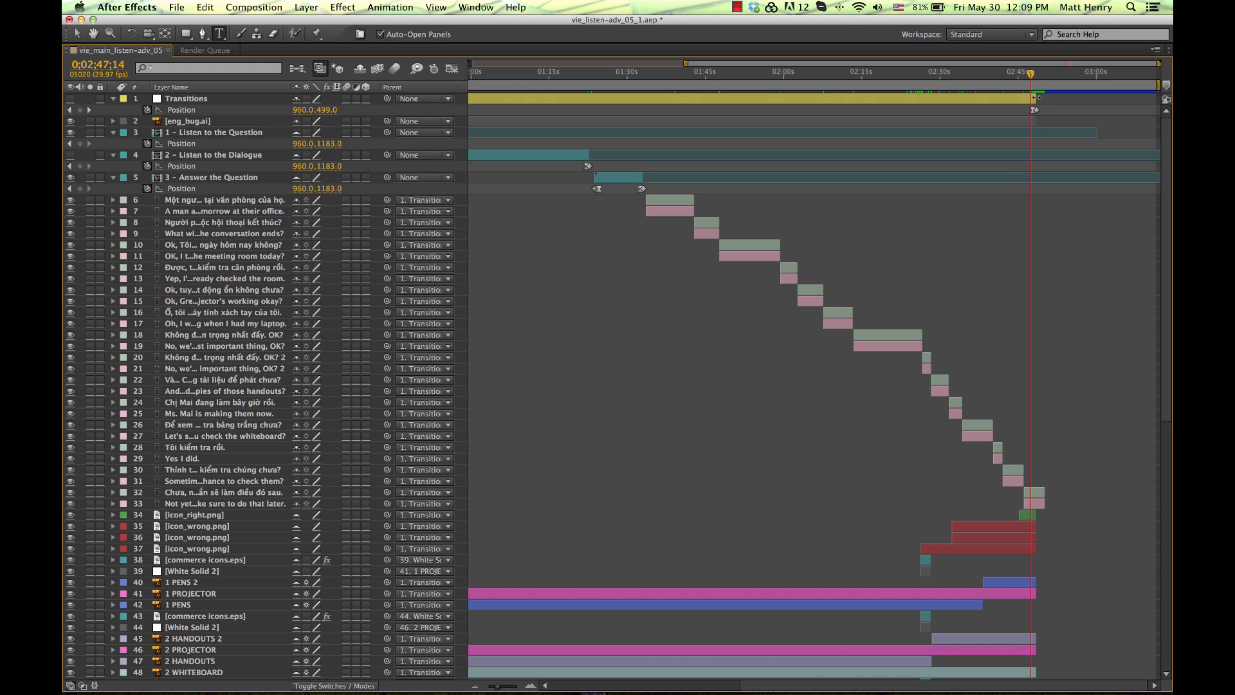
# Step: Extend the Transitions layer to the end of the composition and move its closing Position keyframes there
pyautogui.moveTo(1034, 98); pyautogui.dragTo(1161, 98)
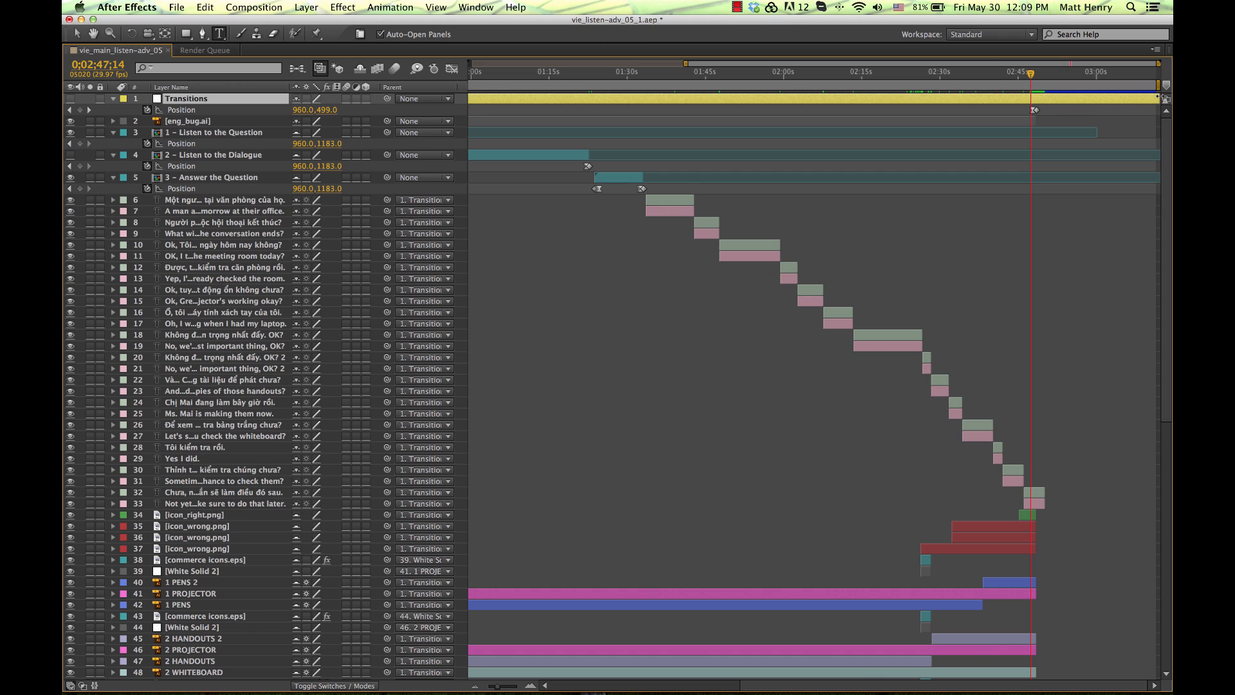
pyautogui.click(1034, 110)
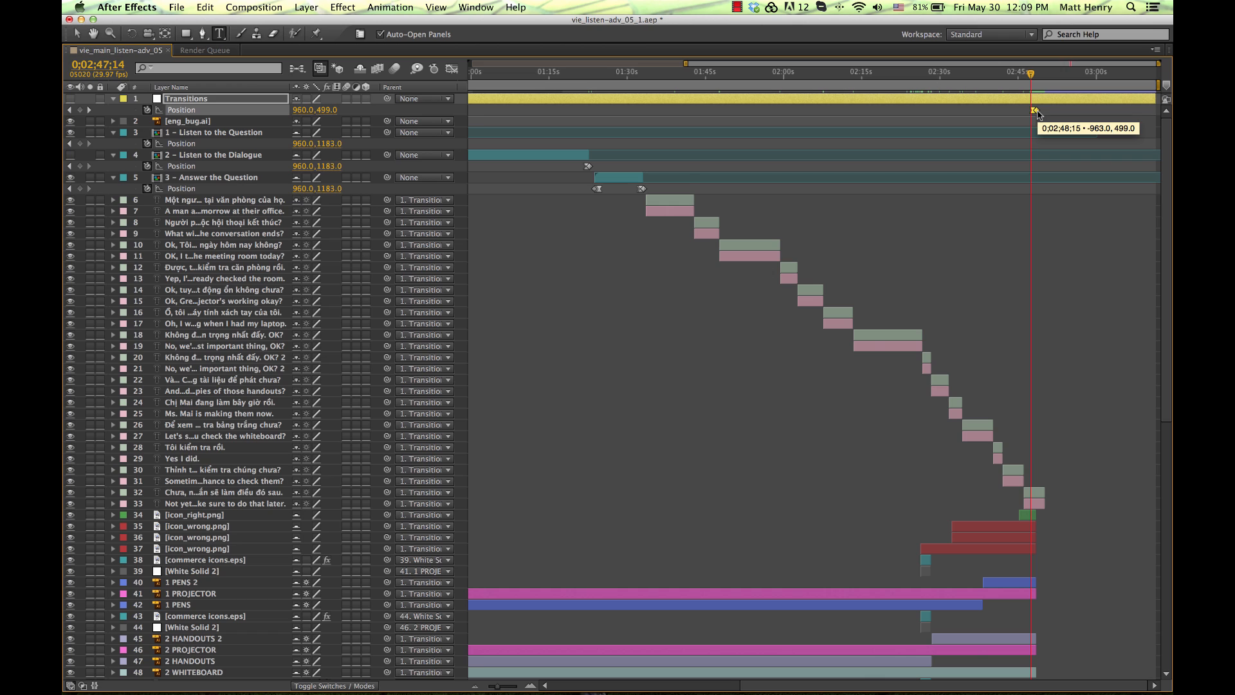
pyautogui.moveTo(1037, 114); pyautogui.dragTo(1151, 113)
pyautogui.click(965, 105)
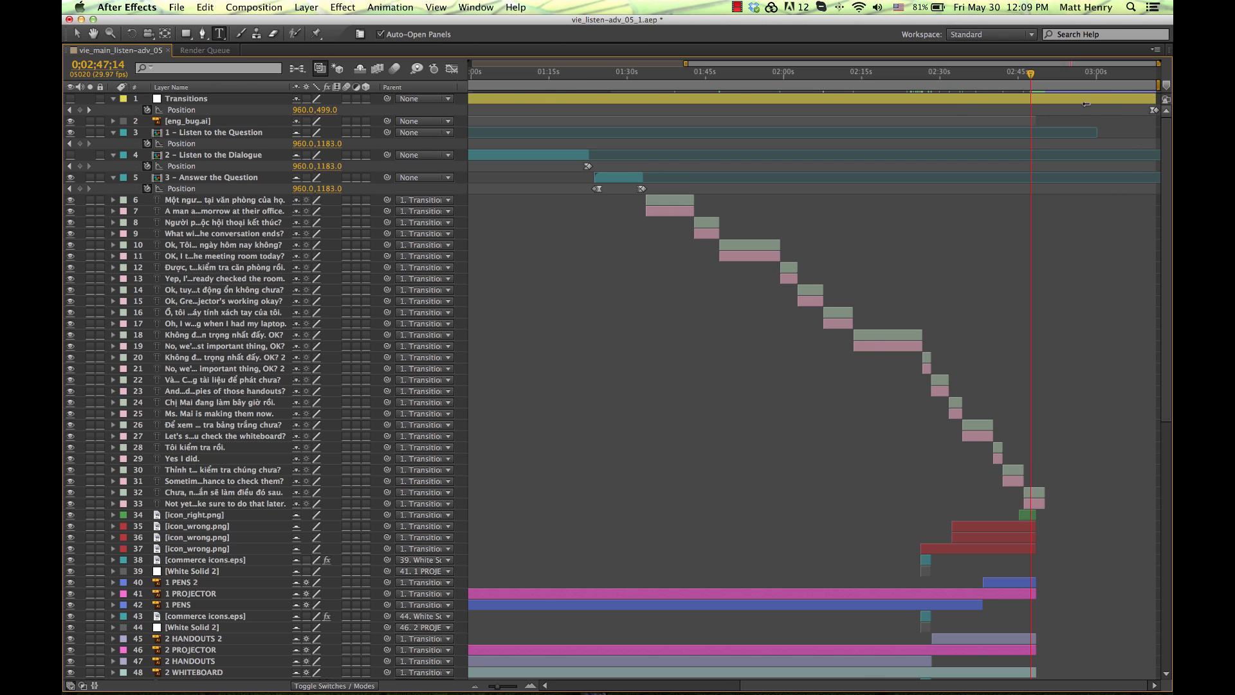
# Step: Restore the normal workspace layout and inspect the frames around 0;02;48 where the picture artwork ends
pyautogui.press('`')
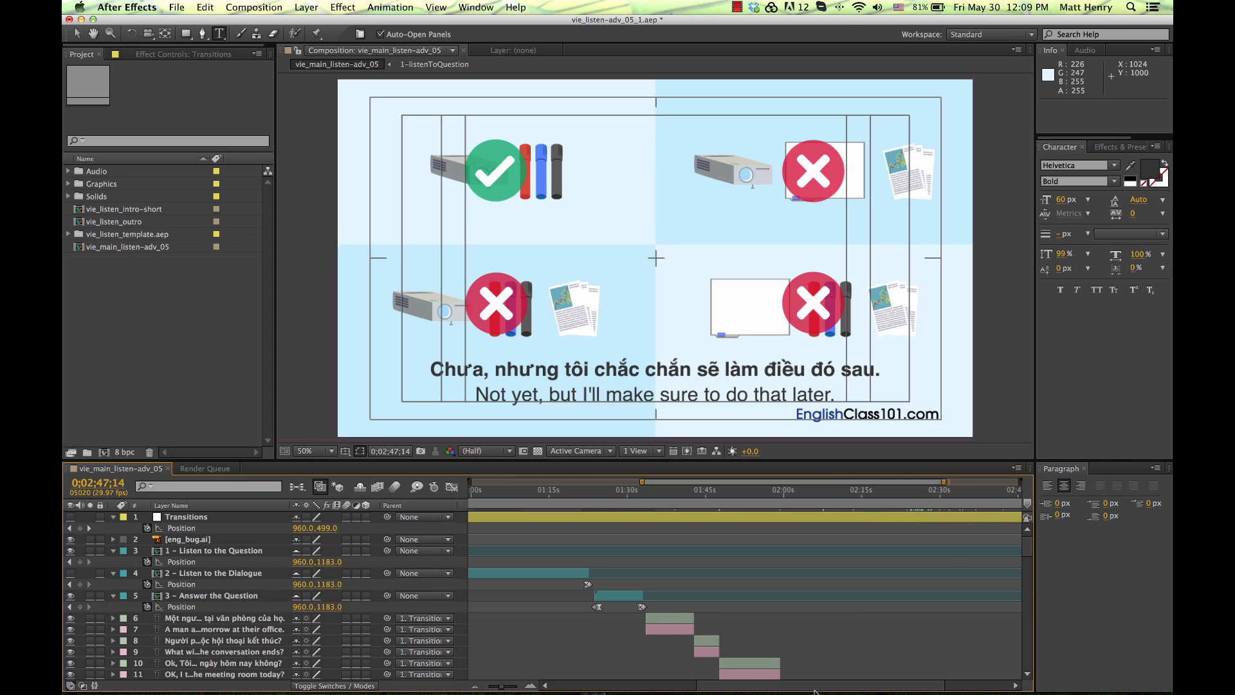
pyautogui.scroll(-2, 814, 688)
pyautogui.hscroll(6, 814, 688)
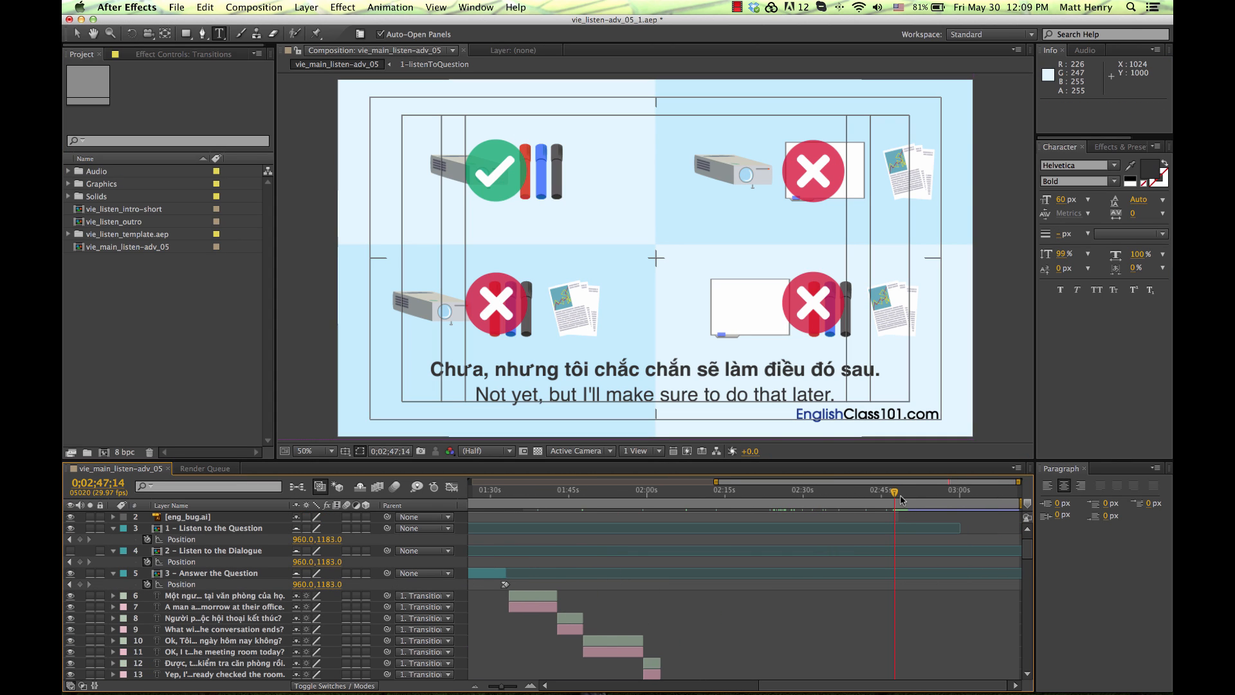
pyautogui.click(902, 499)
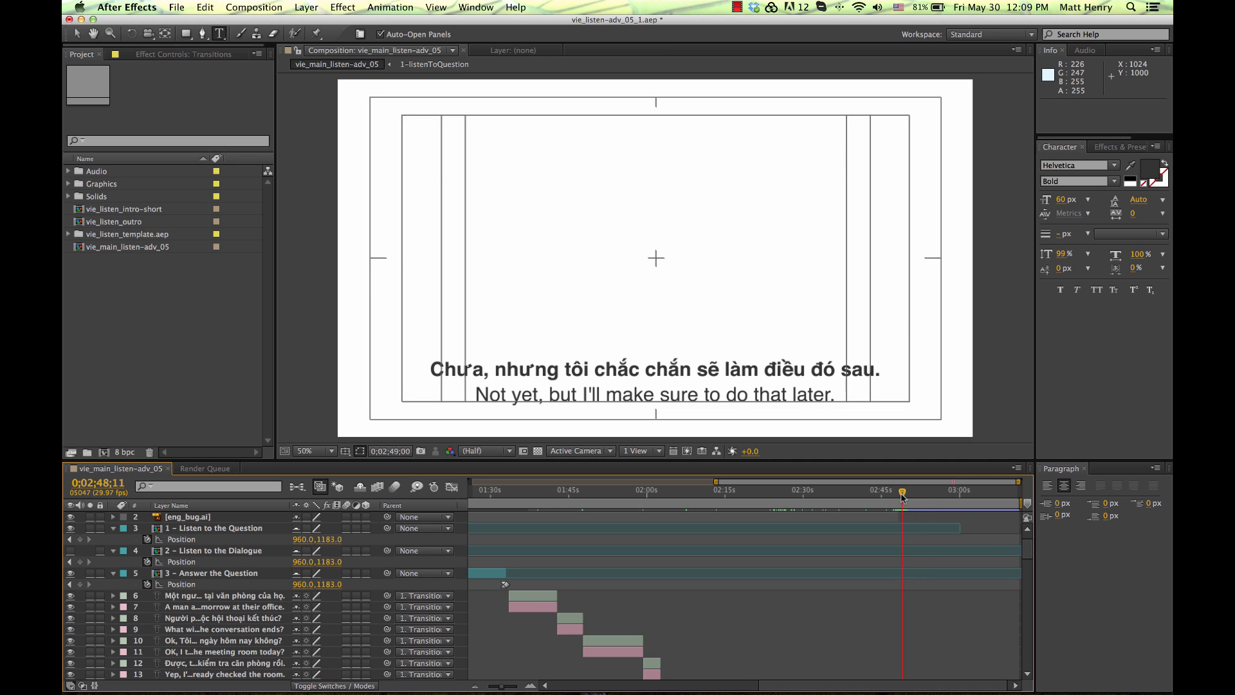
pyautogui.moveTo(901, 494); pyautogui.dragTo(900, 496)
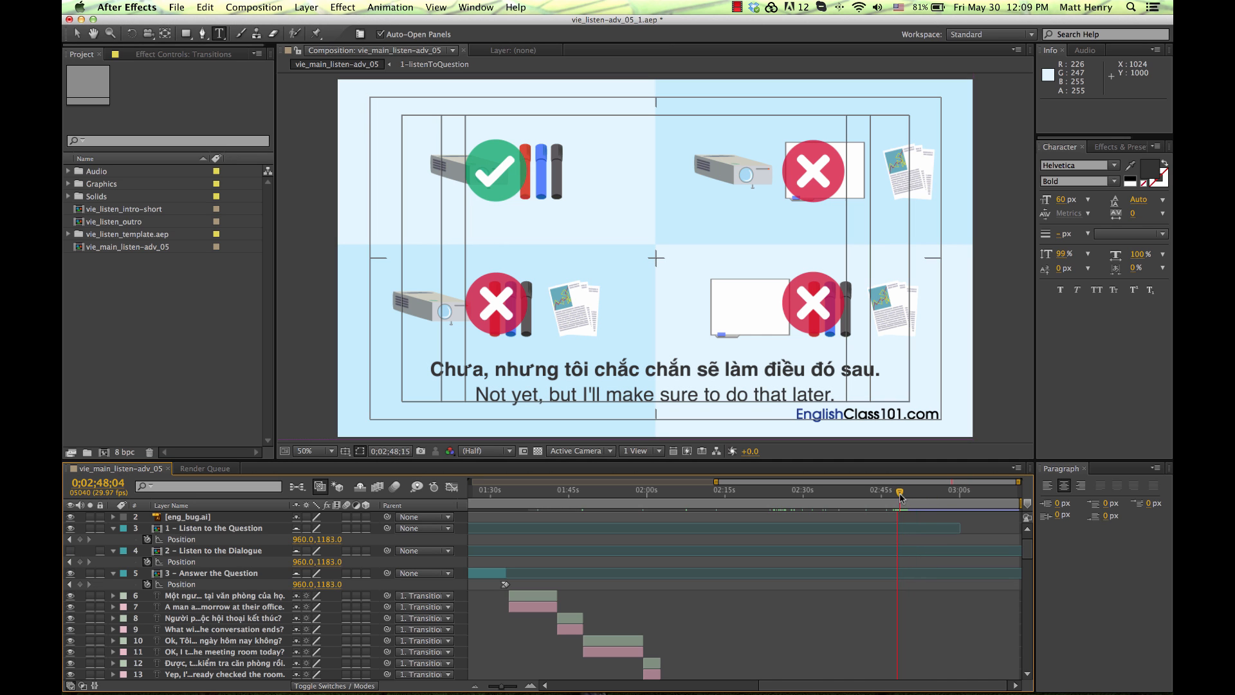
pyautogui.click(606, 661)
# Step: Extend the background.ai and White Solid 1 layers to the end of the composition
pyautogui.moveTo(503, 686); pyautogui.dragTo(471, 688)
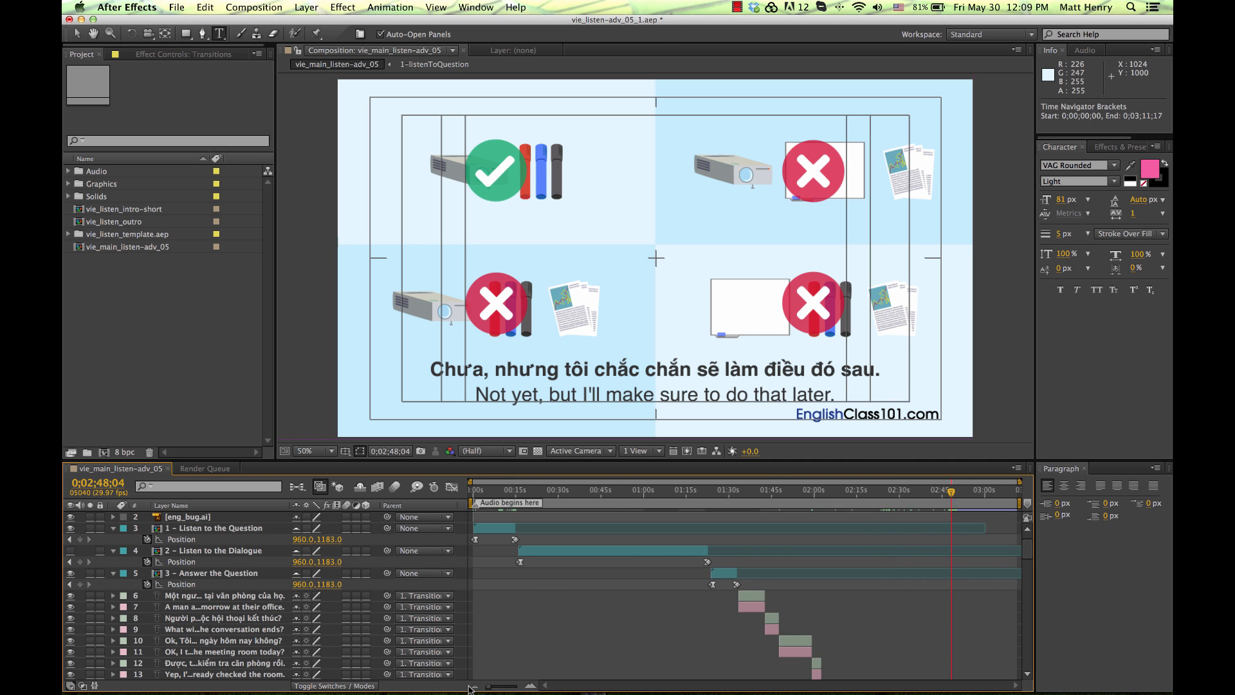
pyautogui.press('`')
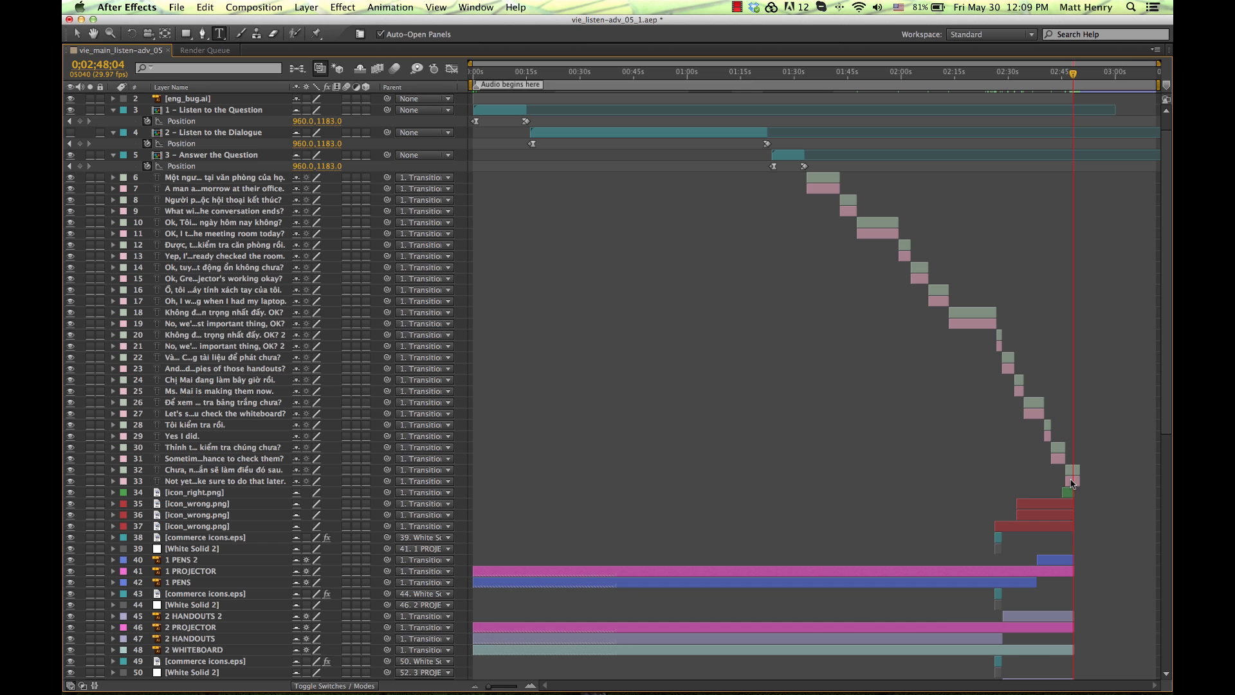
pyautogui.scroll(-10, 1104, 615)
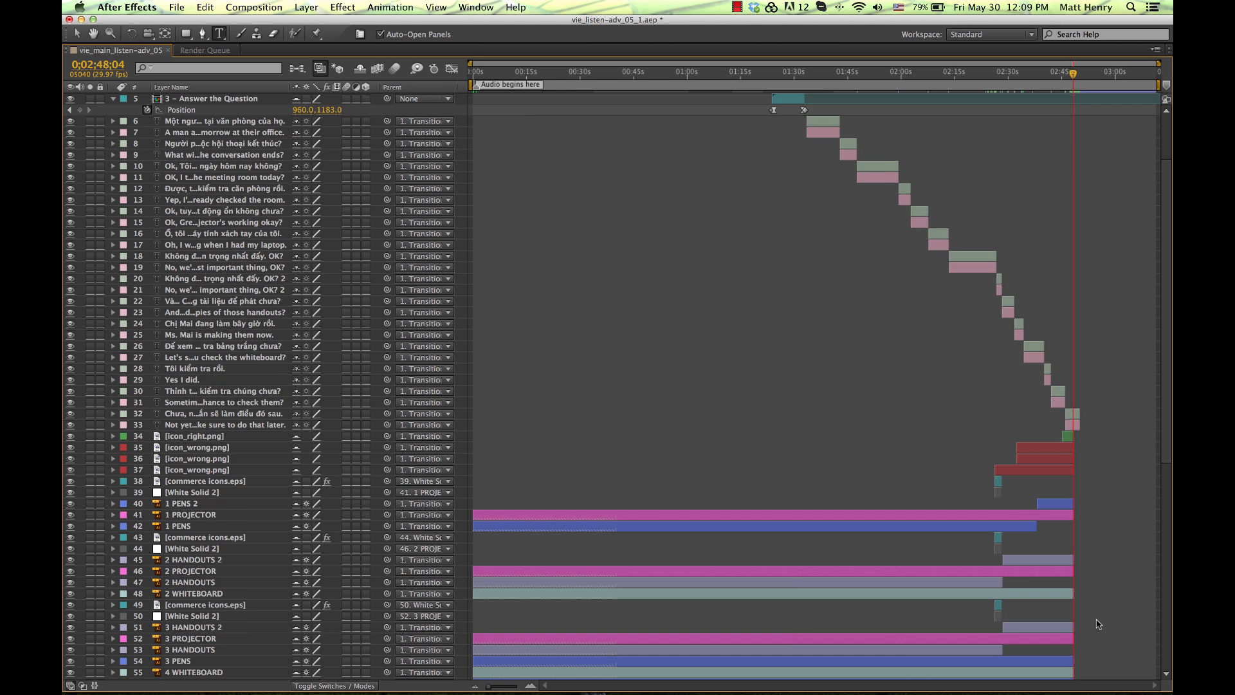
pyautogui.scroll(-3, 1077, 633)
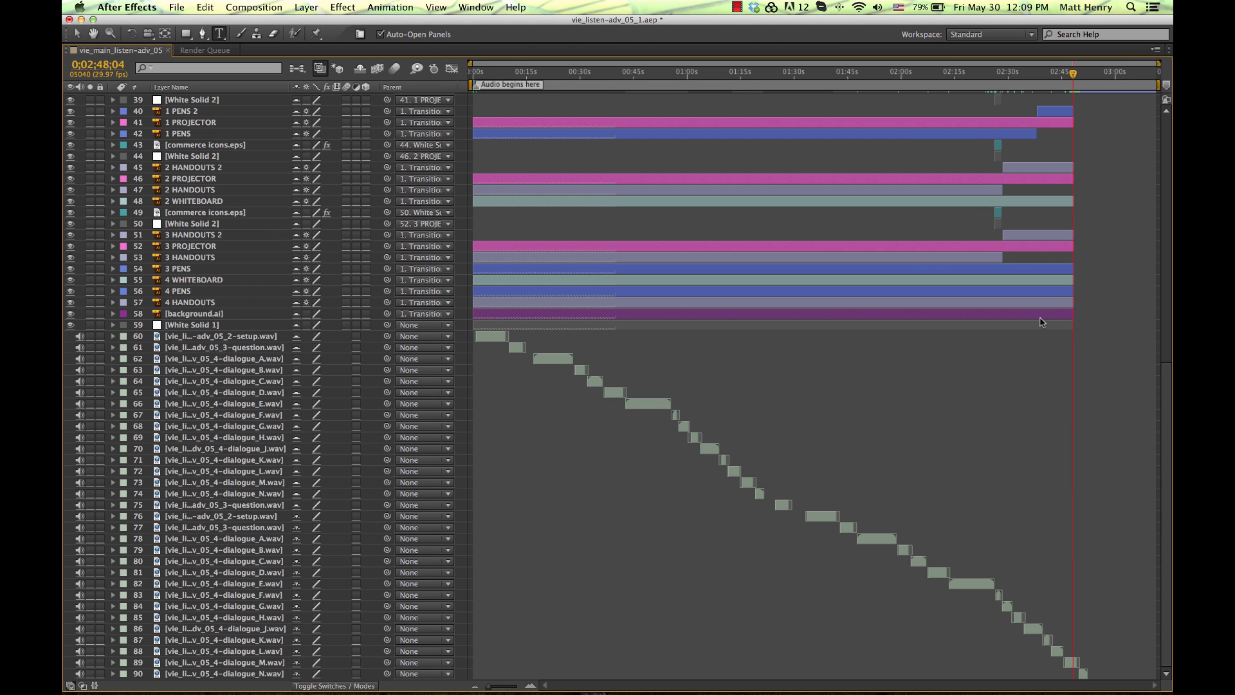
pyautogui.click(1044, 306)
pyautogui.click(1036, 315)
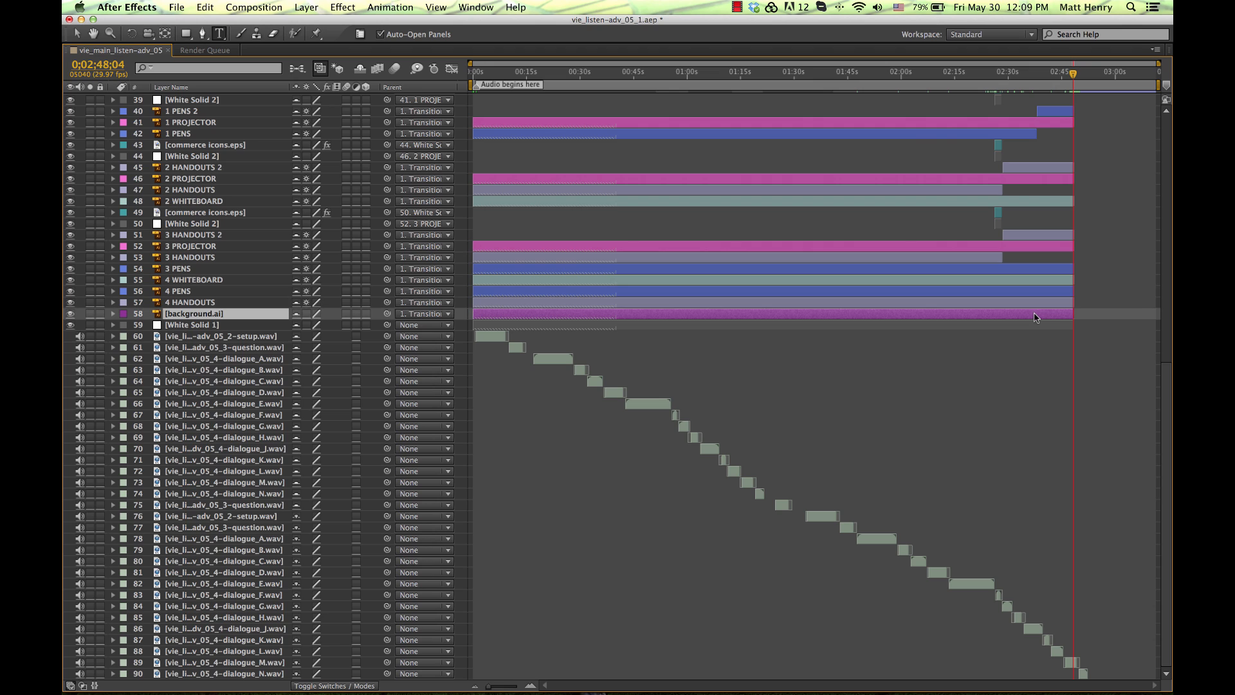
pyautogui.keyDown('shift'); pyautogui.click(1033, 326); pyautogui.keyUp('shift')
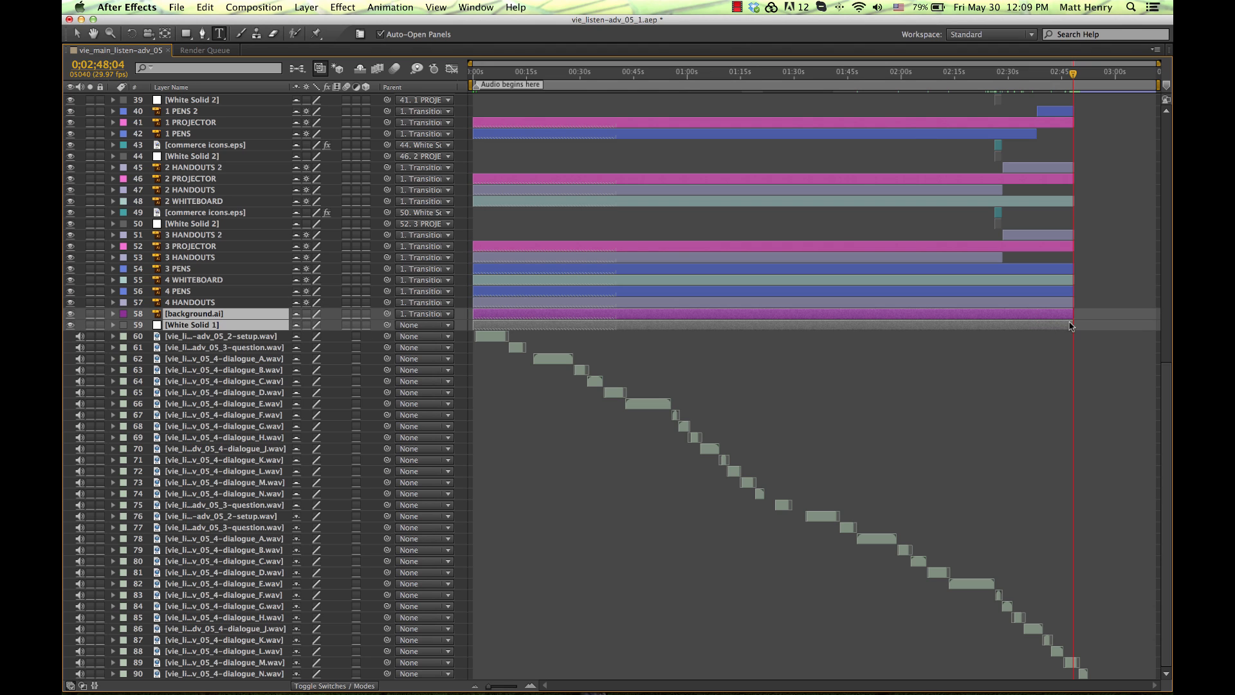
pyautogui.moveTo(1096, 328); pyautogui.dragTo(1147, 333)
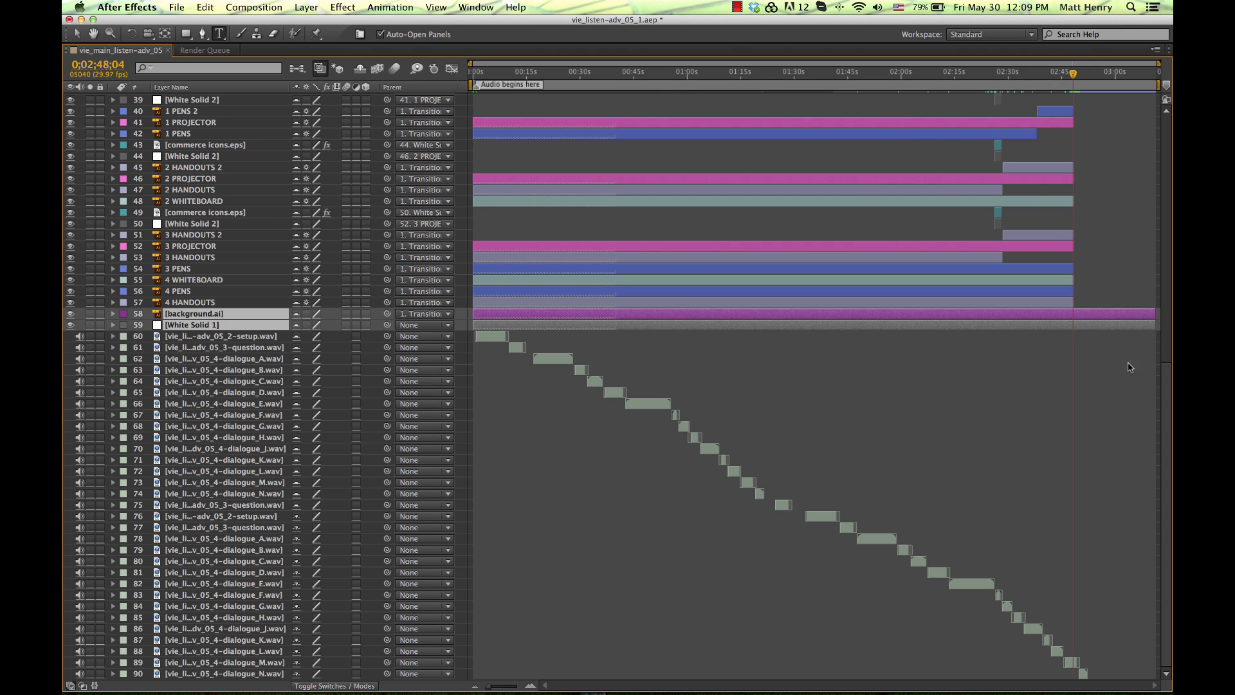
pyautogui.click(1036, 217)
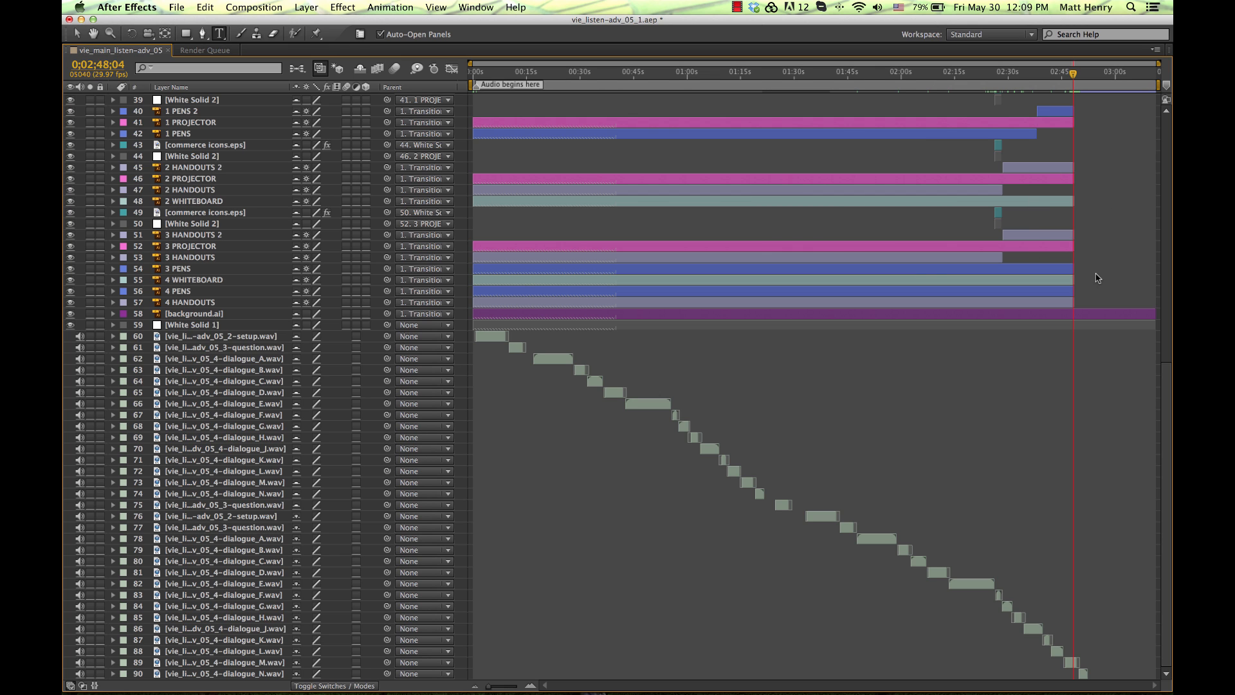
# Step: Extend the eng_bug.ai logo layer to the end of the composition at 0;03;11;16
pyautogui.press('`')
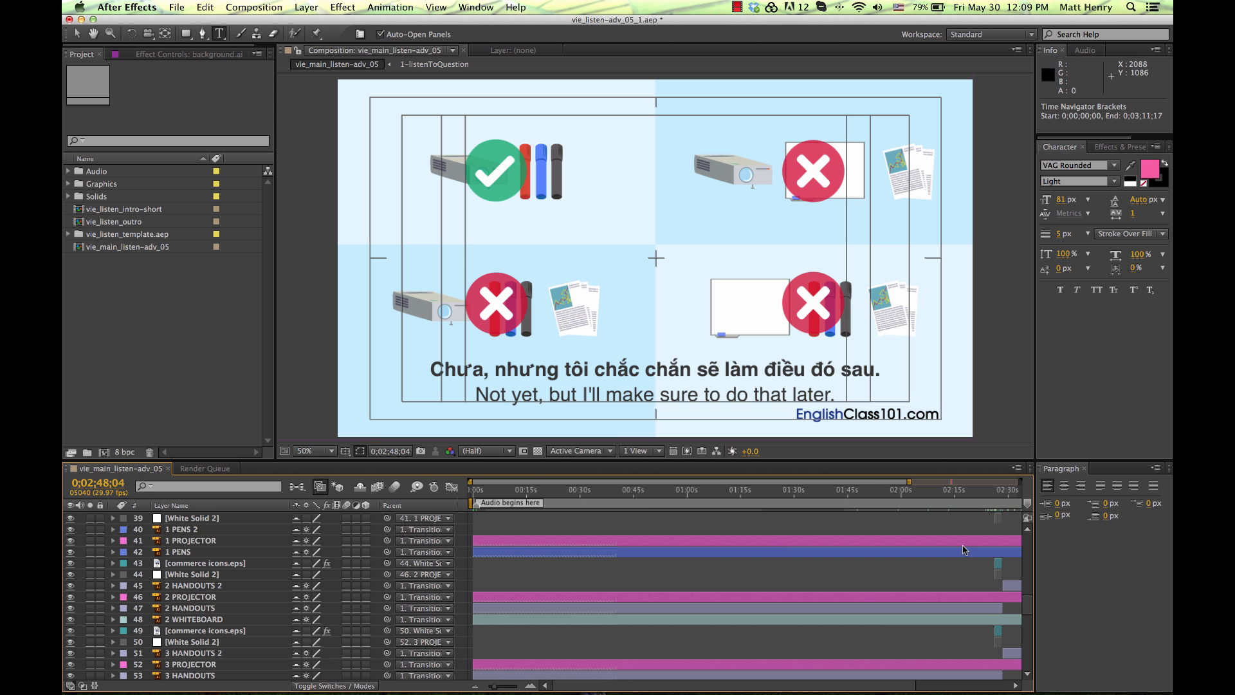
pyautogui.hscroll(5, 965, 550)
pyautogui.moveTo(934, 498)
pyautogui.mouseDown()
pyautogui.moveTo(957, 498)
pyautogui.moveTo(925, 498)
pyautogui.mouseUp()
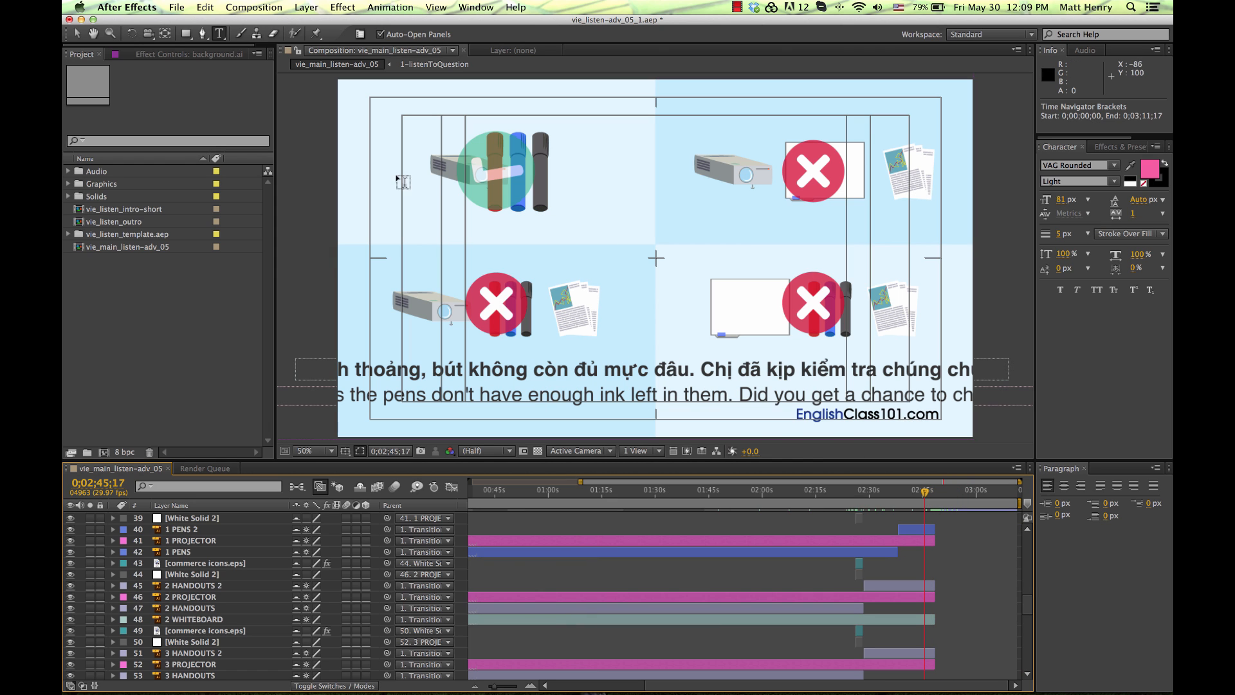
pyautogui.click(76, 34)
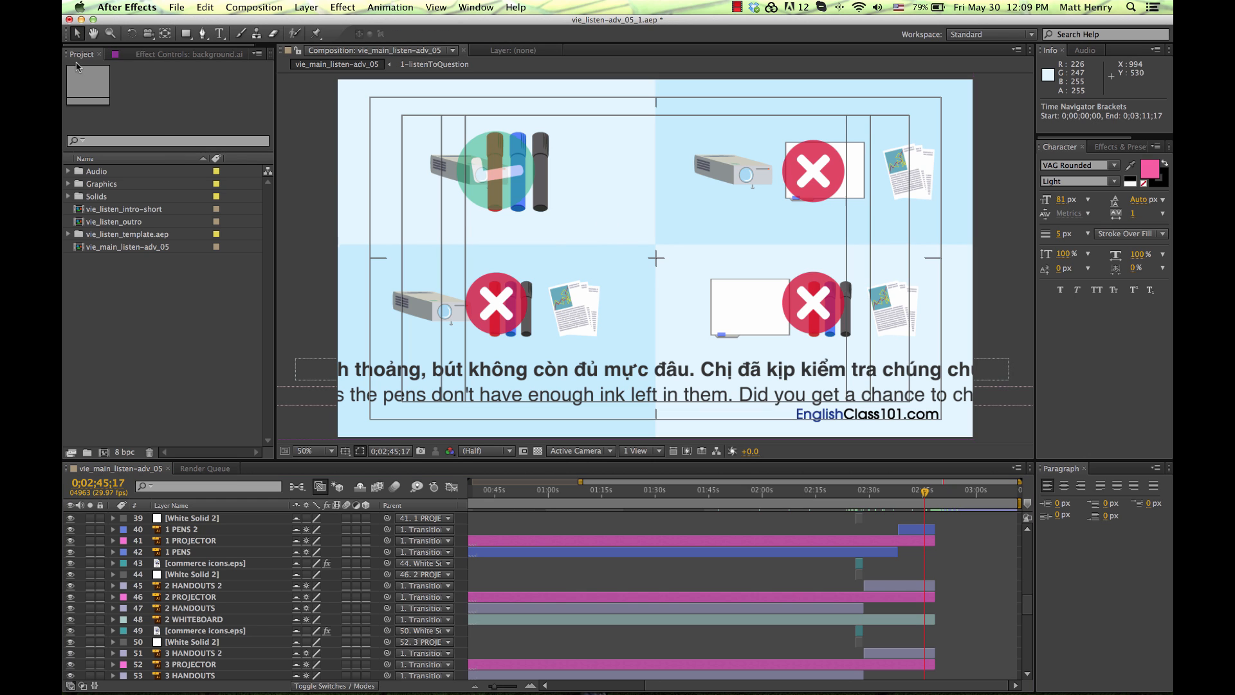
pyautogui.click(839, 419)
pyautogui.scroll(3, 1027, 593)
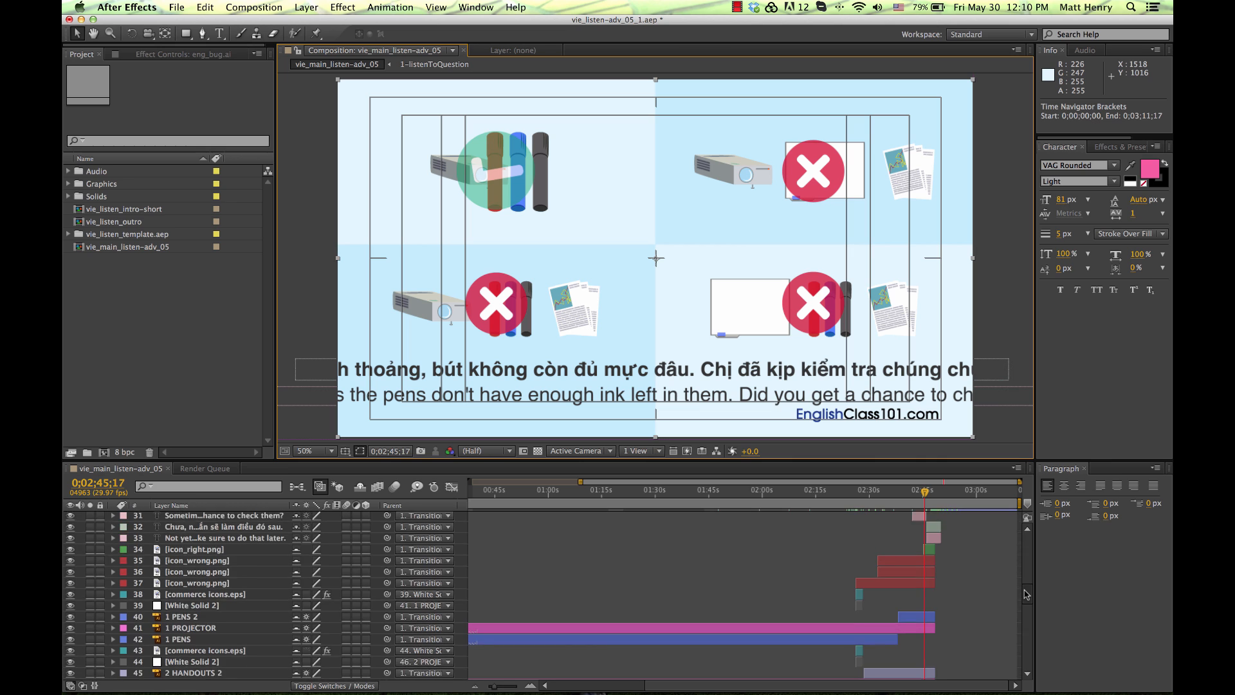
pyautogui.moveTo(1027, 594); pyautogui.dragTo(1025, 504)
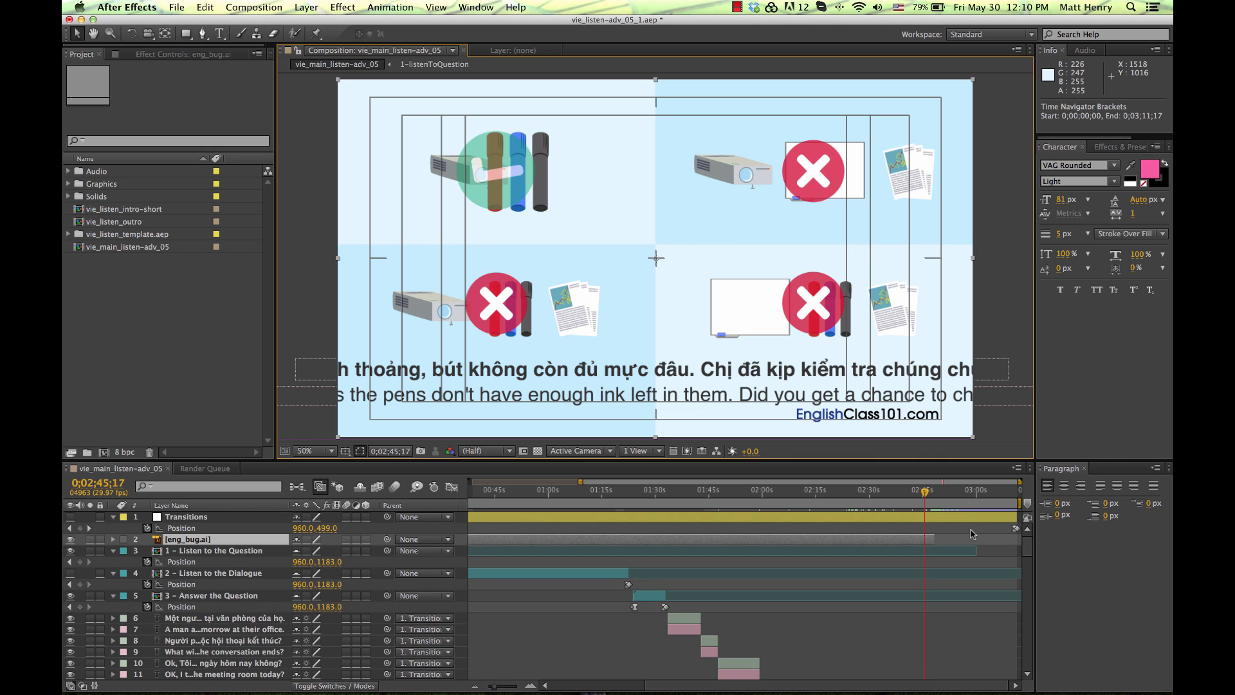
pyautogui.moveTo(936, 540); pyautogui.dragTo(1018, 542)
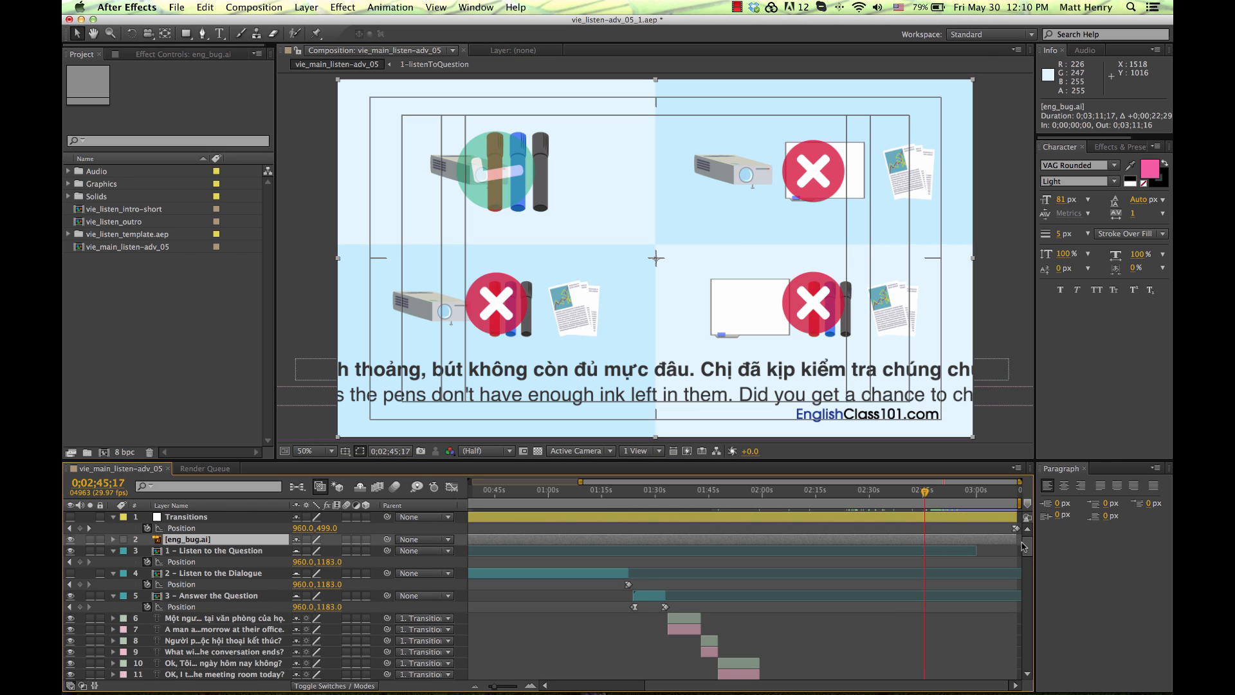
# Step: Set the current time to one second past the end of vie_listen-adv_05_4-dialogue_N.wav, at 0;02;53;11
pyautogui.moveTo(939, 490)
pyautogui.mouseDown()
pyautogui.moveTo(957, 494)
pyautogui.moveTo(935, 494)
pyautogui.mouseUp()
pyautogui.scroll(-3, 991, 606)
pyautogui.scroll(-15, 991, 606)
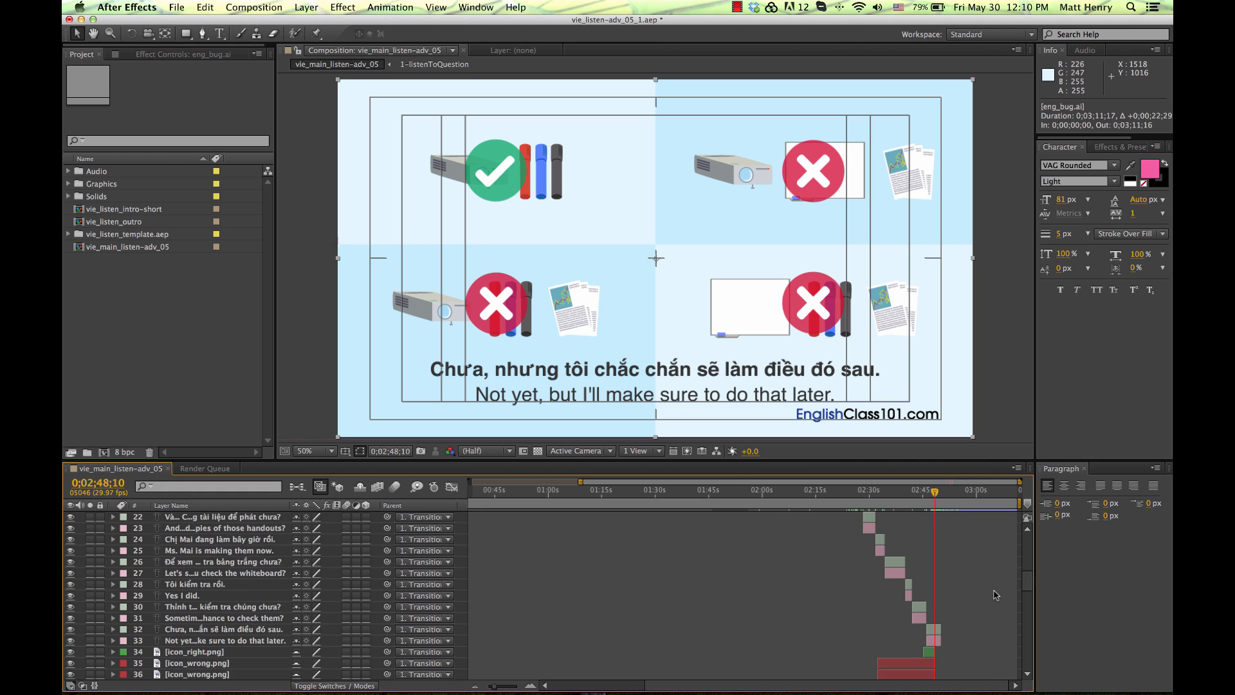
pyautogui.scroll(-20, 995, 597)
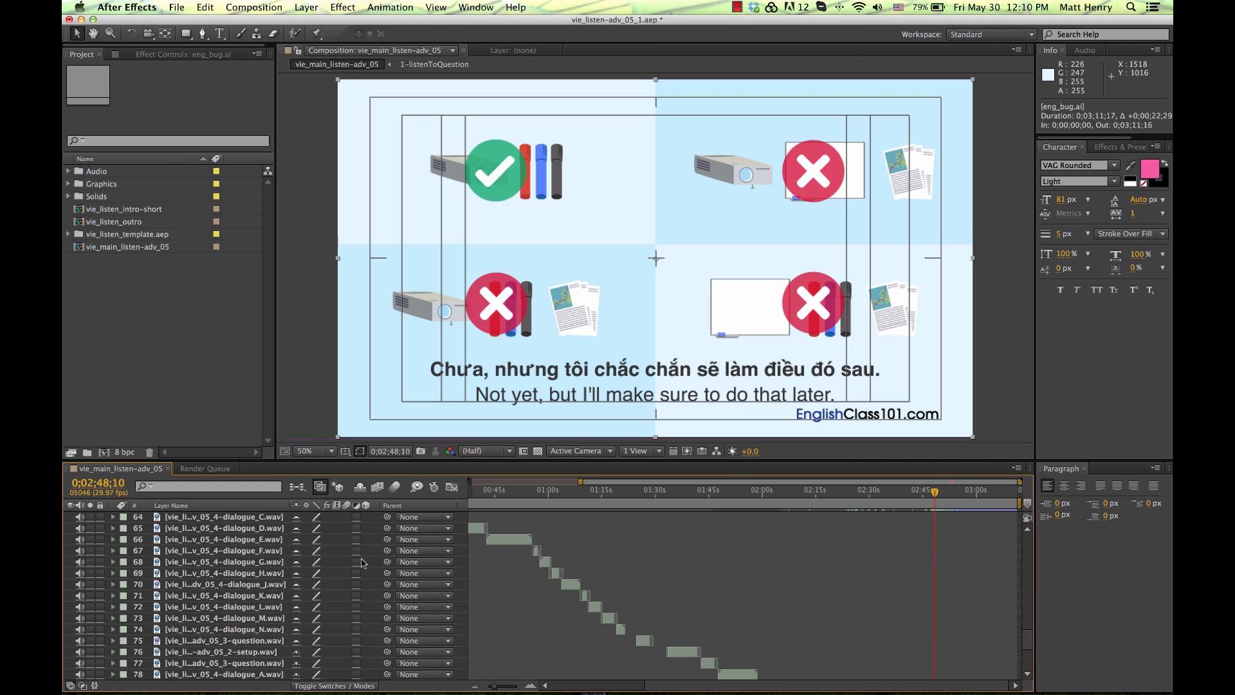
pyautogui.scroll(5, 965, 595)
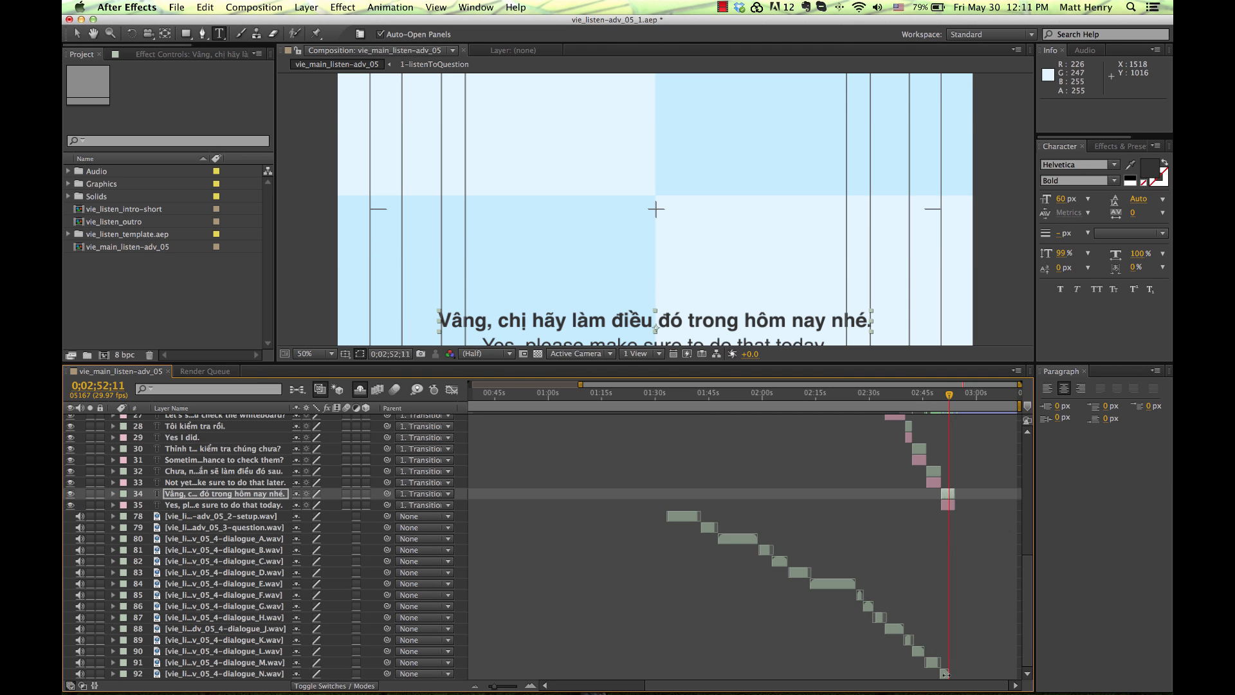
pyautogui.click(944, 673)
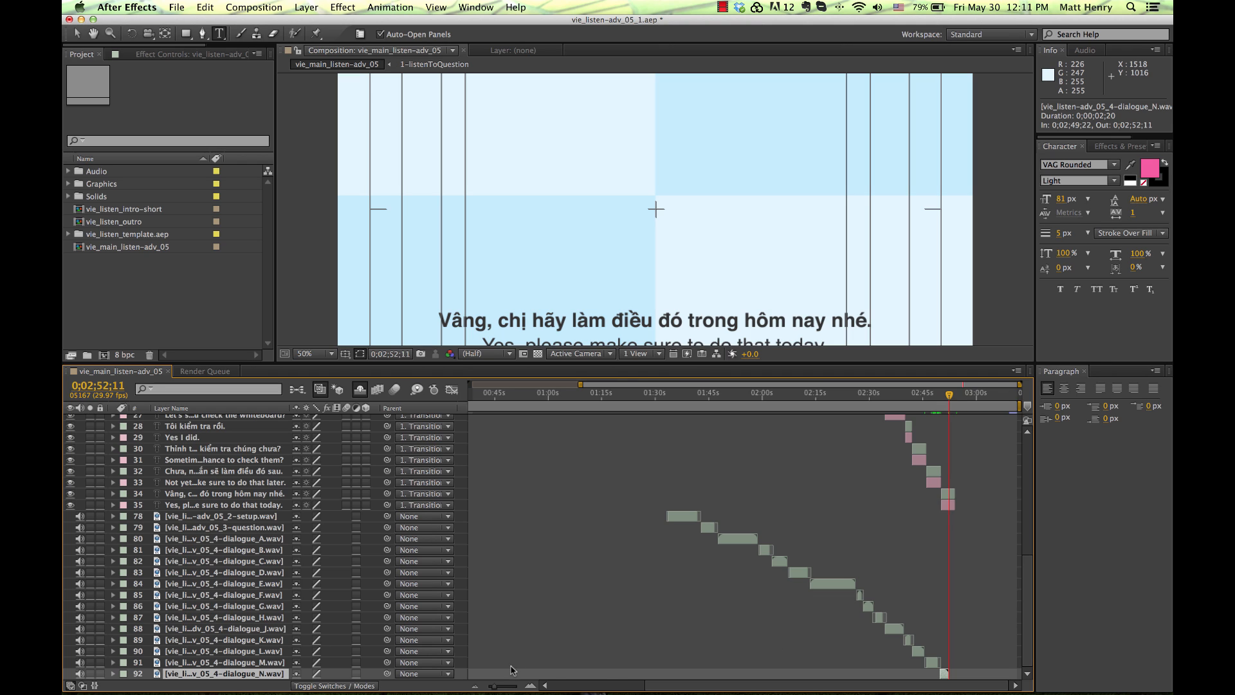
pyautogui.moveTo(492, 686)
pyautogui.mouseDown()
pyautogui.moveTo(534, 690)
pyautogui.moveTo(477, 688)
pyautogui.mouseUp()
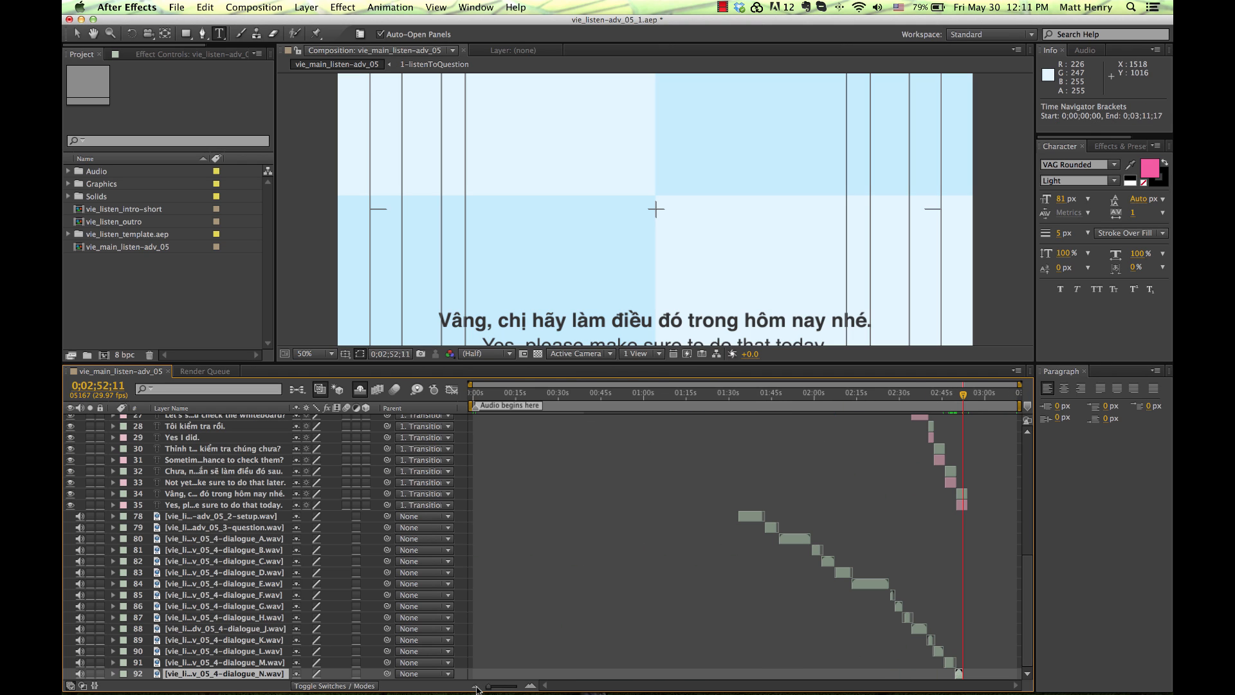
pyautogui.click(105, 386)
pyautogui.write('+100')
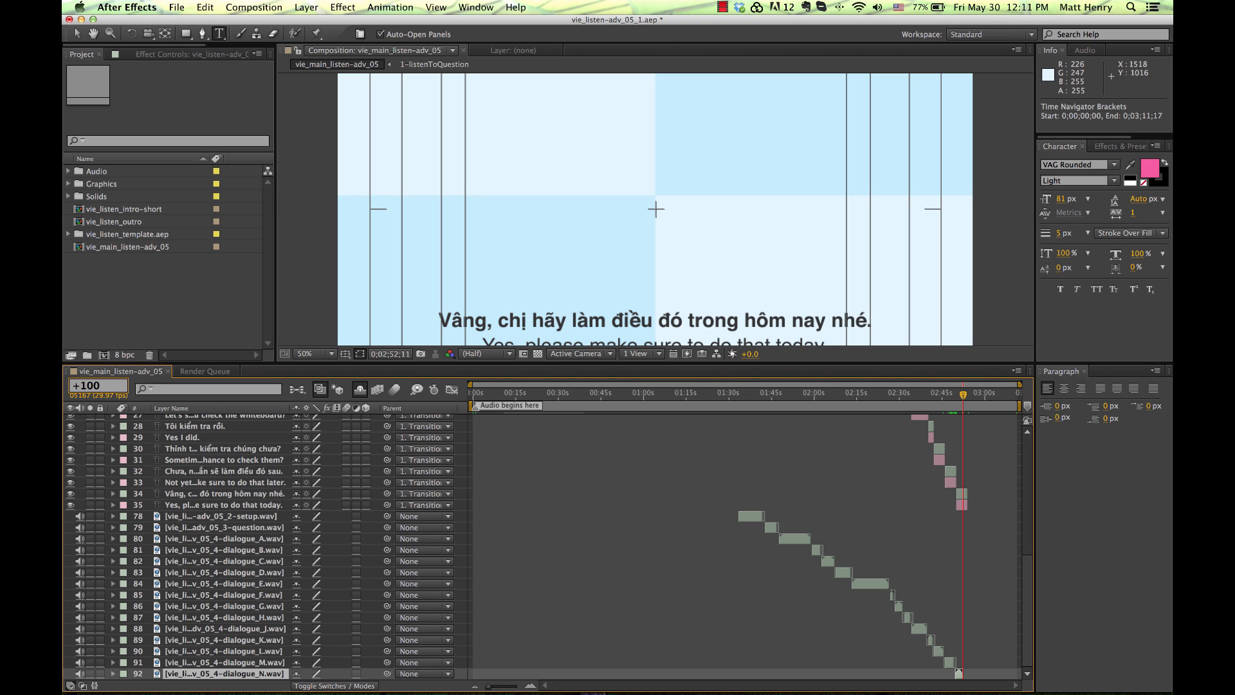
pyautogui.press('Return')
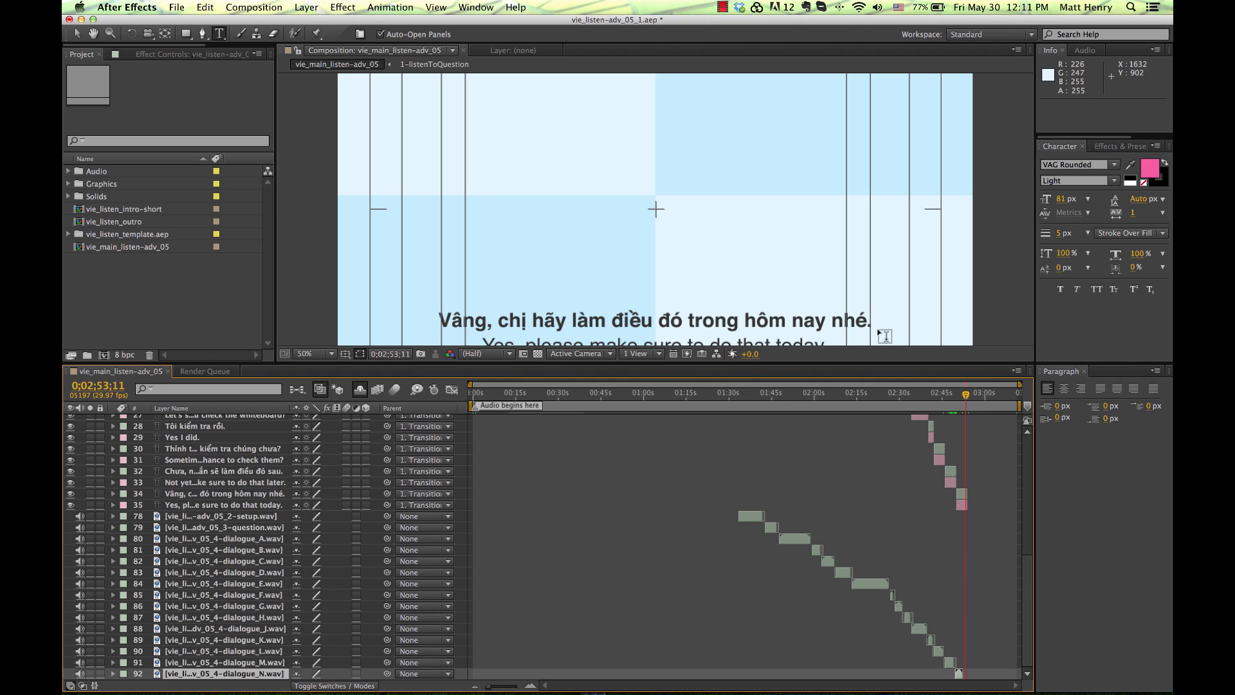
# Step: Select the last Vietnamese and English subtitle pair, and move the Transitions layer's closing Position keyframes to 0;02;53;11
pyautogui.click(960, 494)
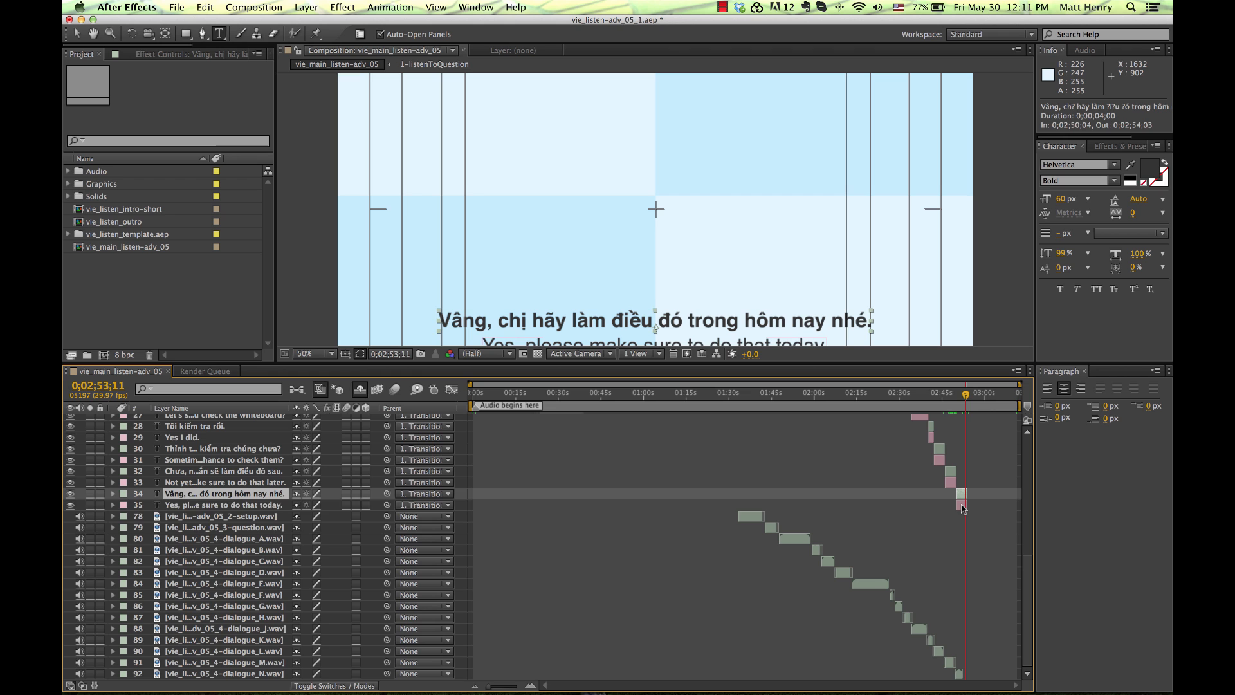
pyautogui.keyDown('shift'); pyautogui.click(961, 504); pyautogui.keyUp('shift')
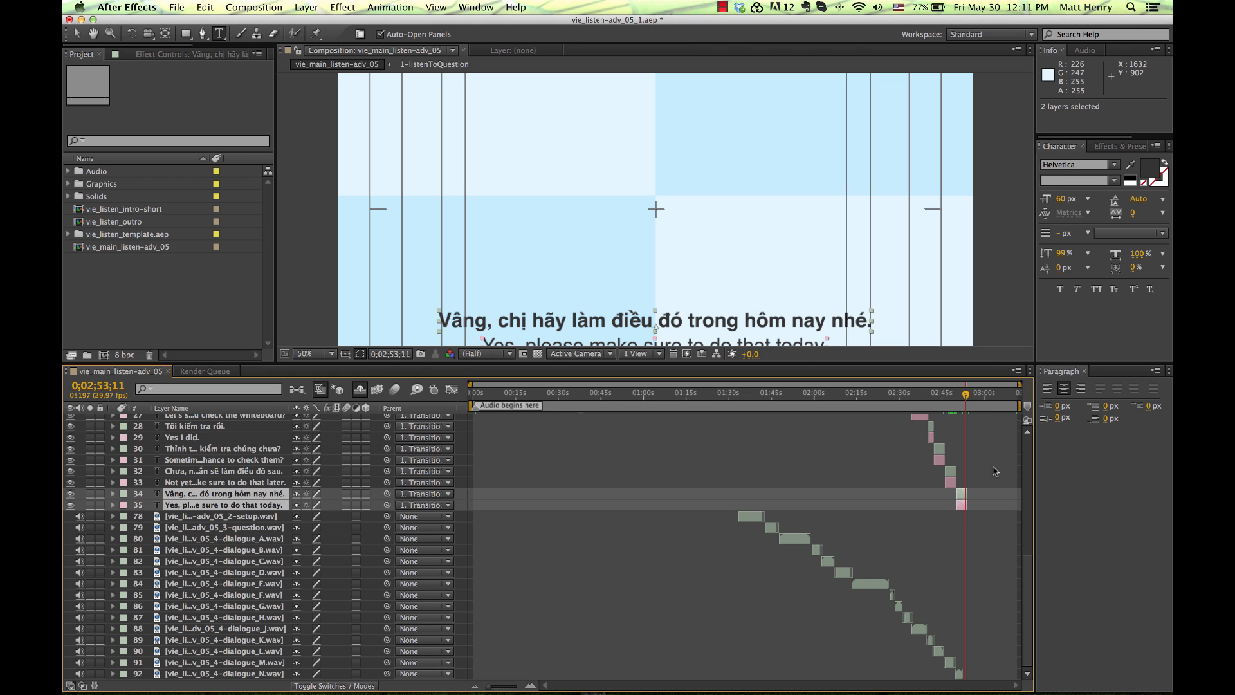
pyautogui.moveTo(1028, 577); pyautogui.dragTo(966, 442)
pyautogui.click(1015, 431)
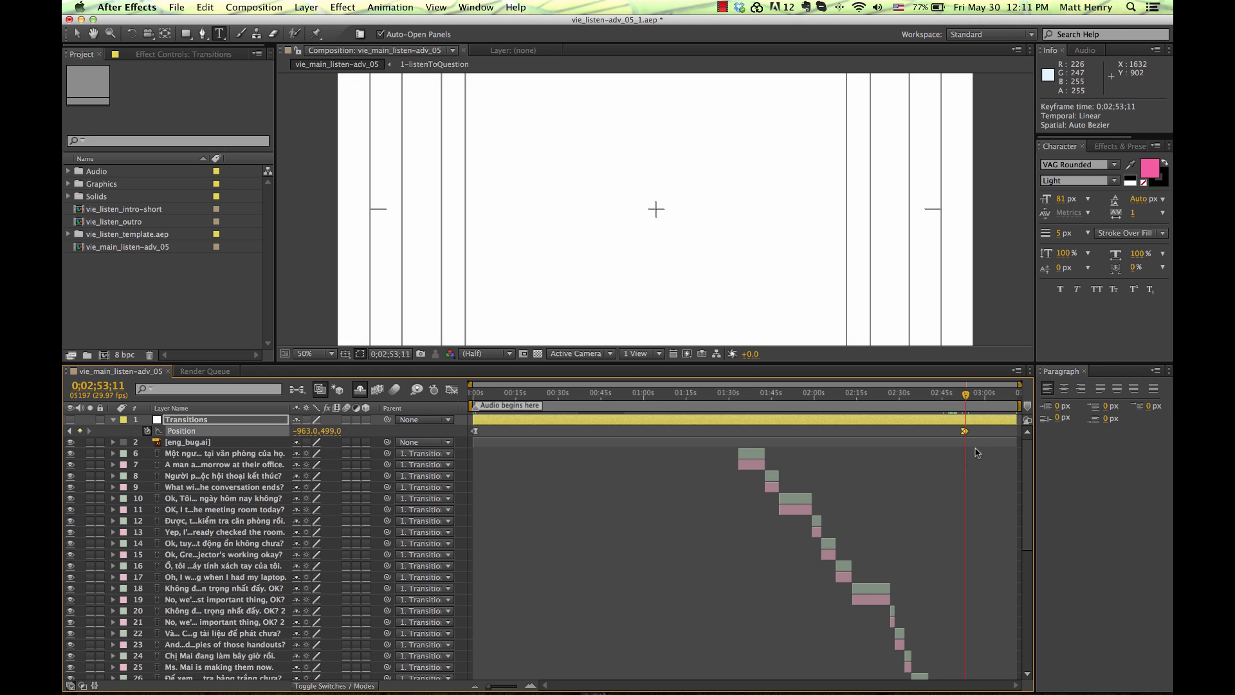
pyautogui.click(1007, 440)
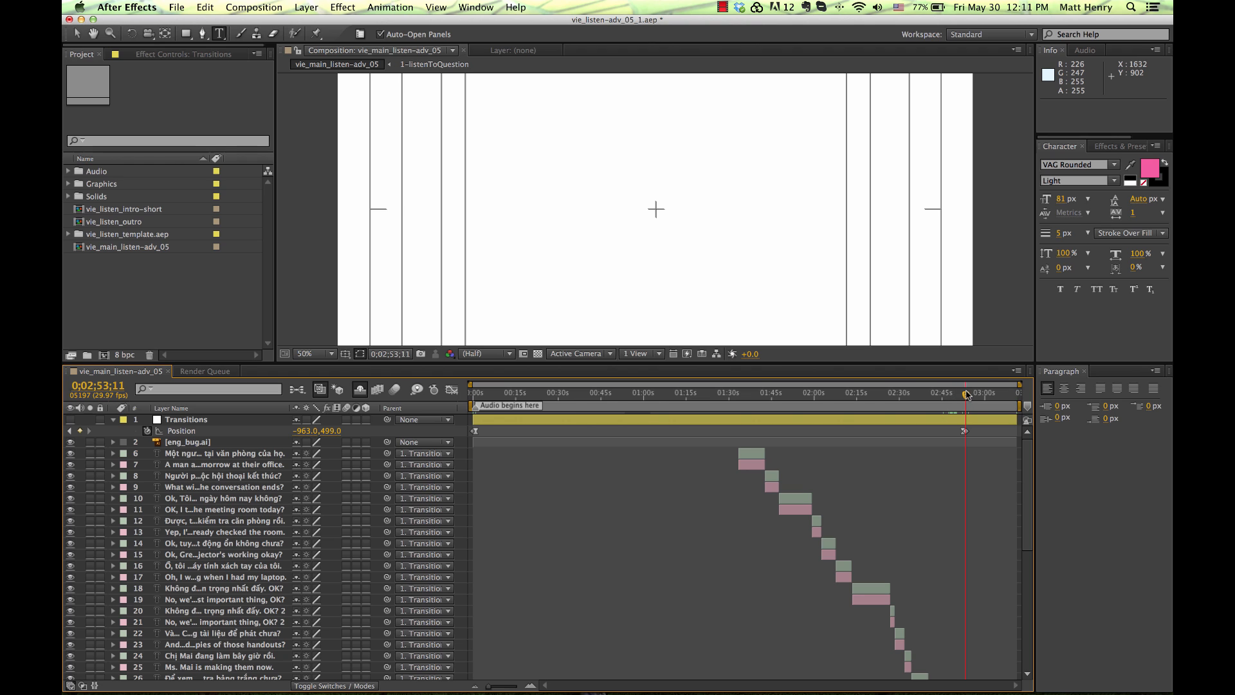
# Step: End the work area at 0;02;53;11 and trim the composition to the work area
pyautogui.moveTo(967, 394); pyautogui.dragTo(965, 395)
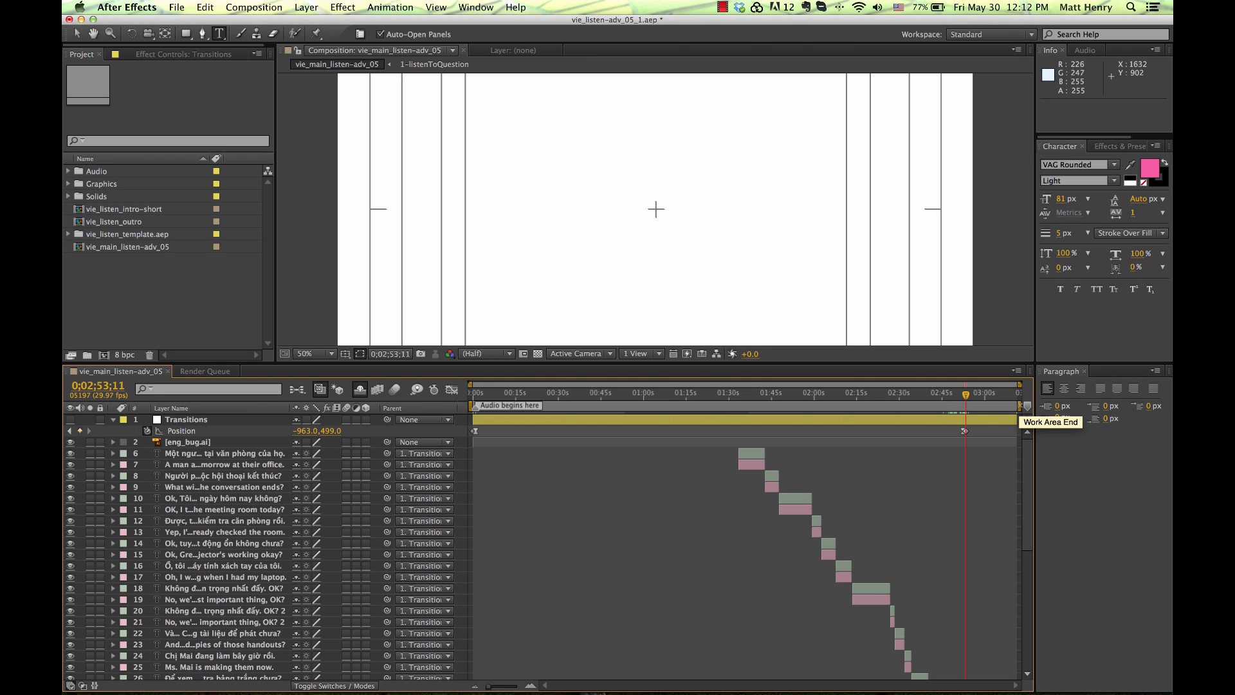
pyautogui.moveTo(1020, 406); pyautogui.dragTo(985, 405)
pyautogui.press('n')
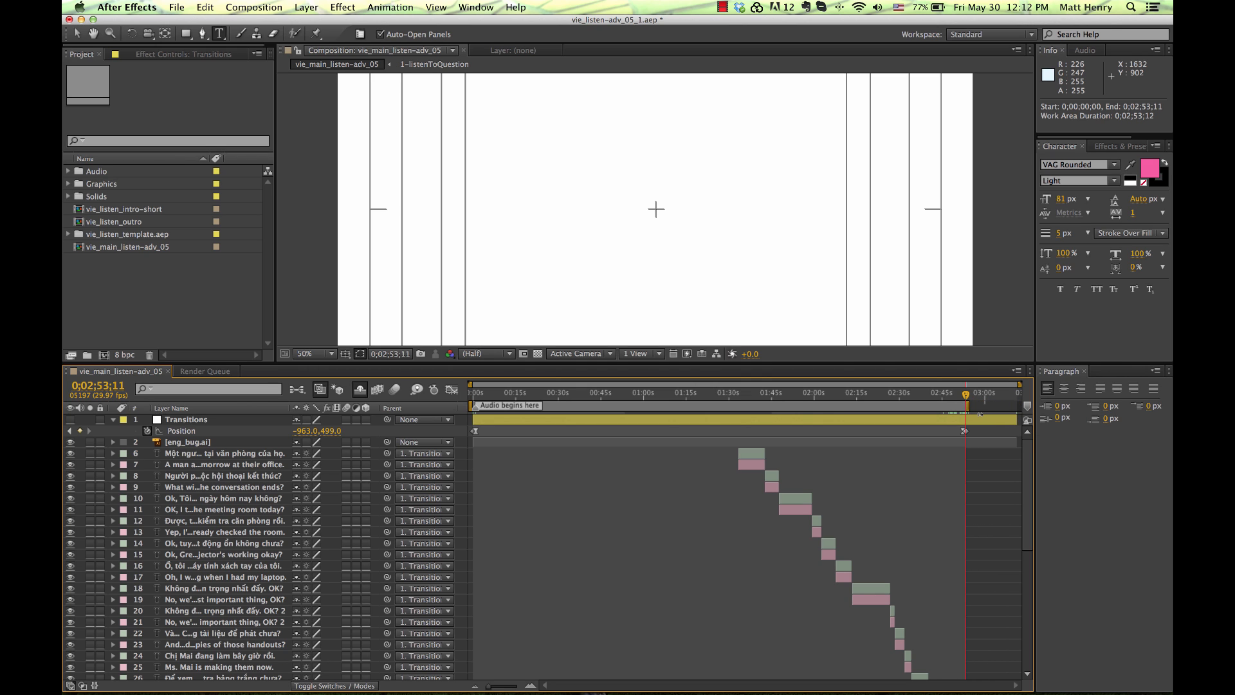
pyautogui.rightClick(943, 406)
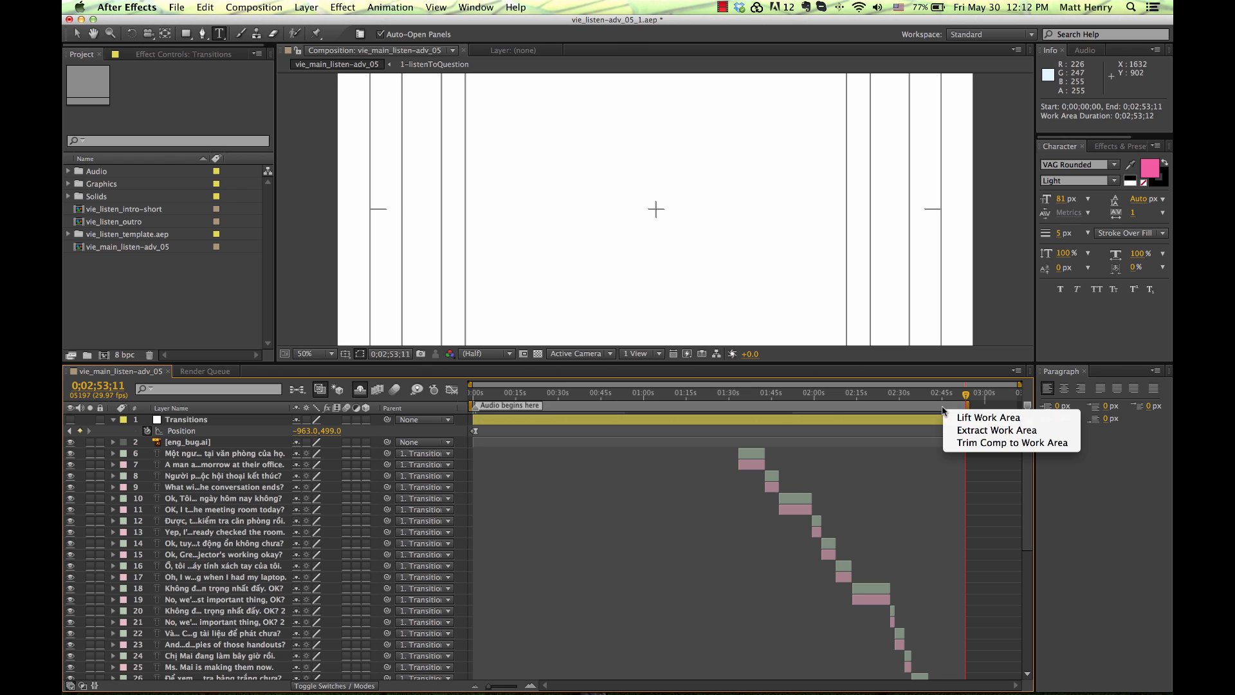
pyautogui.click(963, 444)
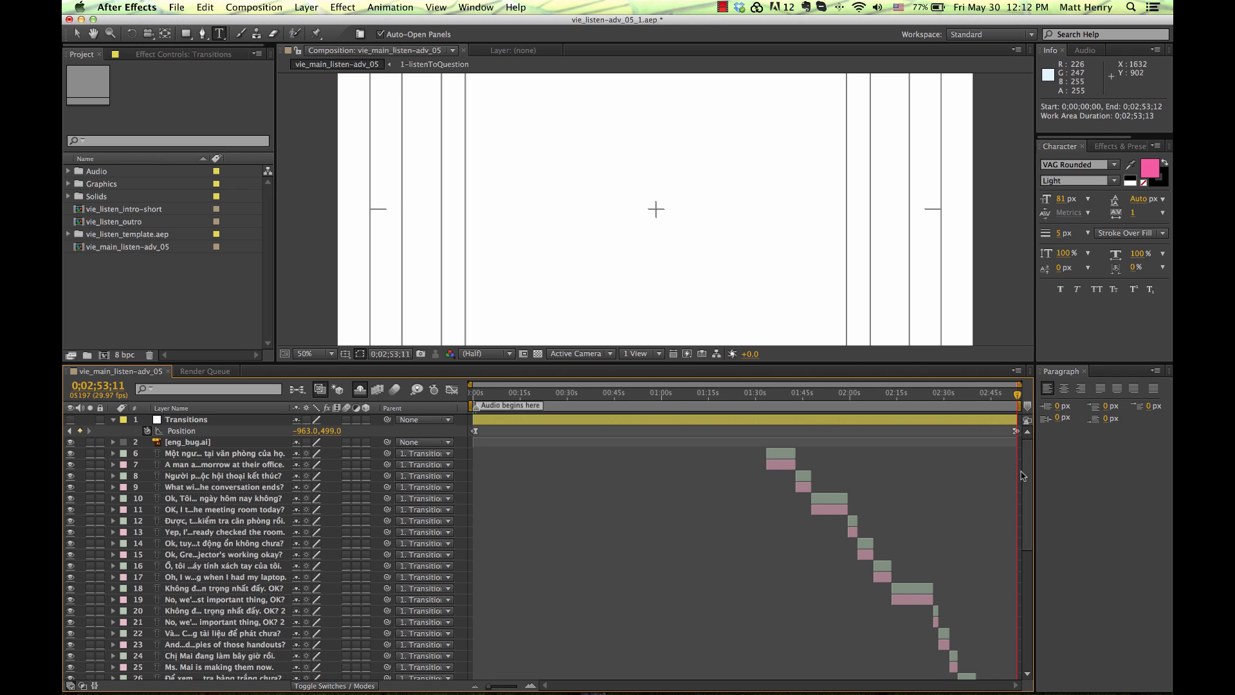
# Step: Show the shy layers and move the current time to 0;01;51;26, within the long subtitle pair that starts the dialogue
pyautogui.moveTo(1028, 462); pyautogui.dragTo(1009, 693)
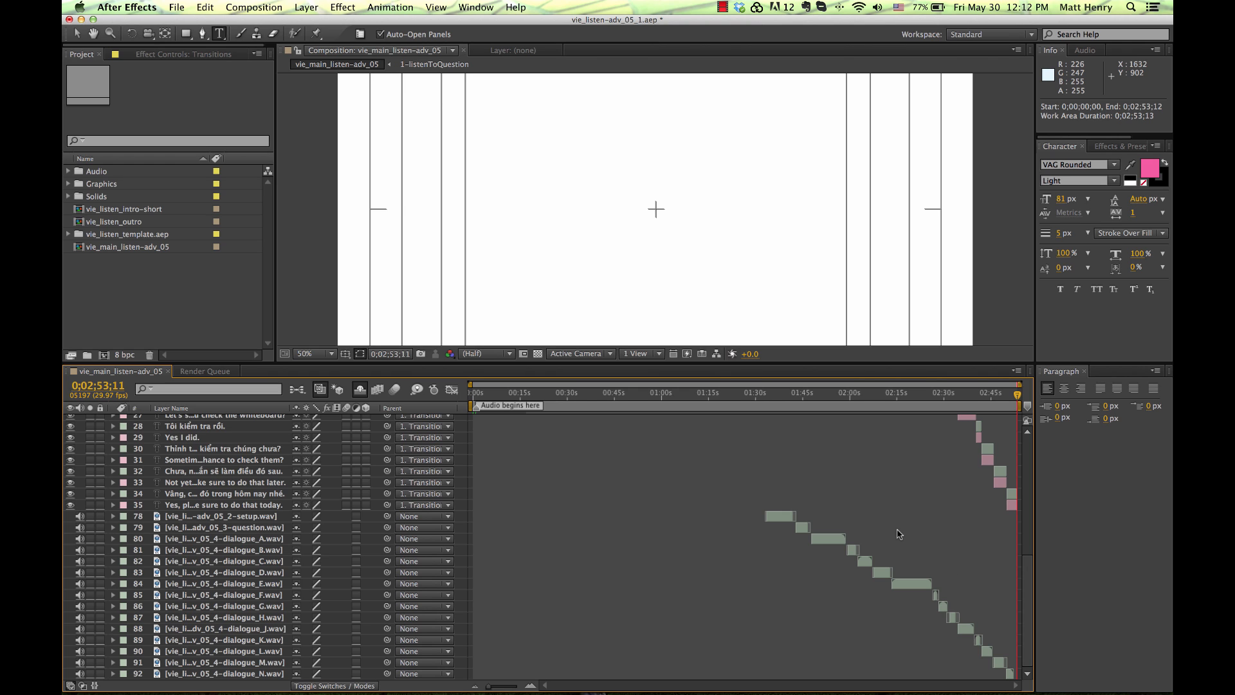
pyautogui.click(360, 389)
pyautogui.moveTo(1031, 542); pyautogui.dragTo(1035, 491)
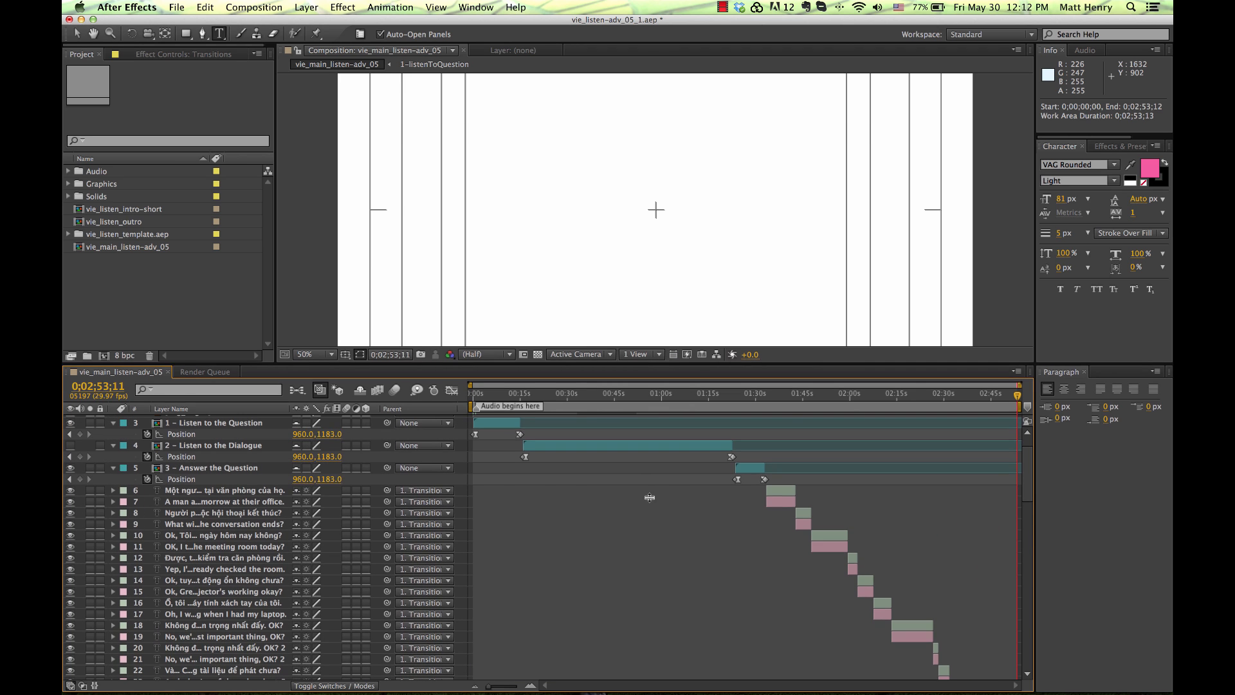
pyautogui.moveTo(649, 362); pyautogui.dragTo(649, 498)
pyautogui.click(825, 531)
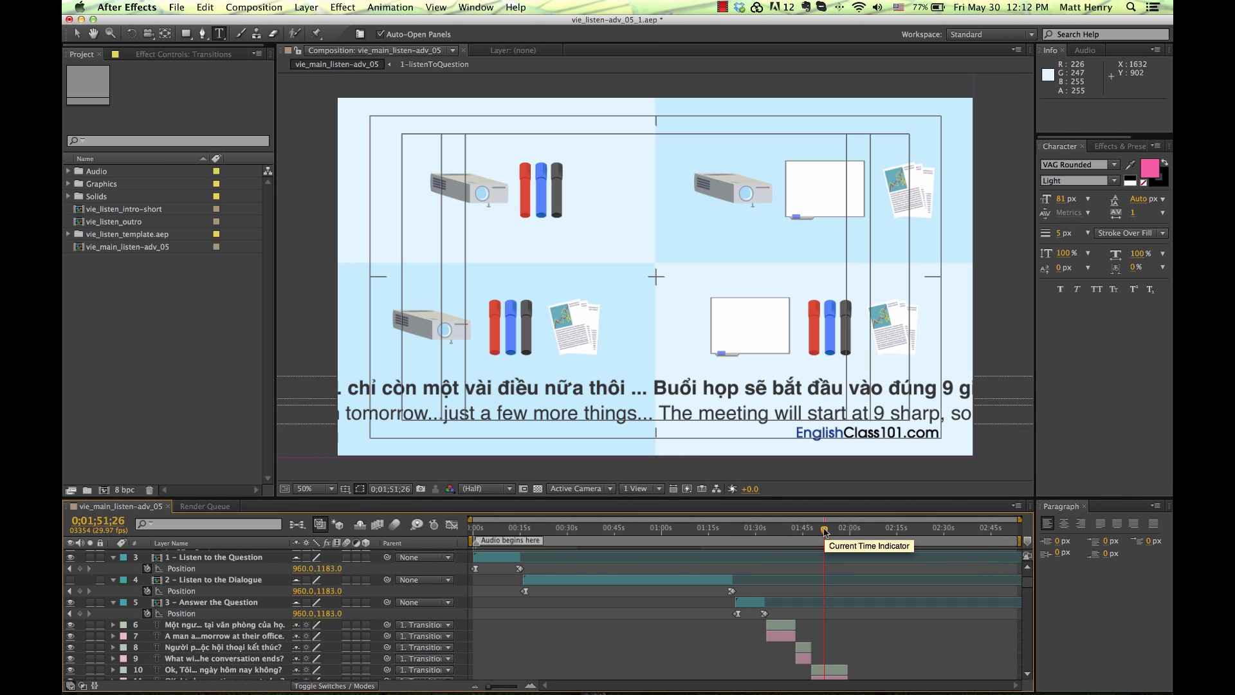
pyautogui.scroll(-4, 1027, 581)
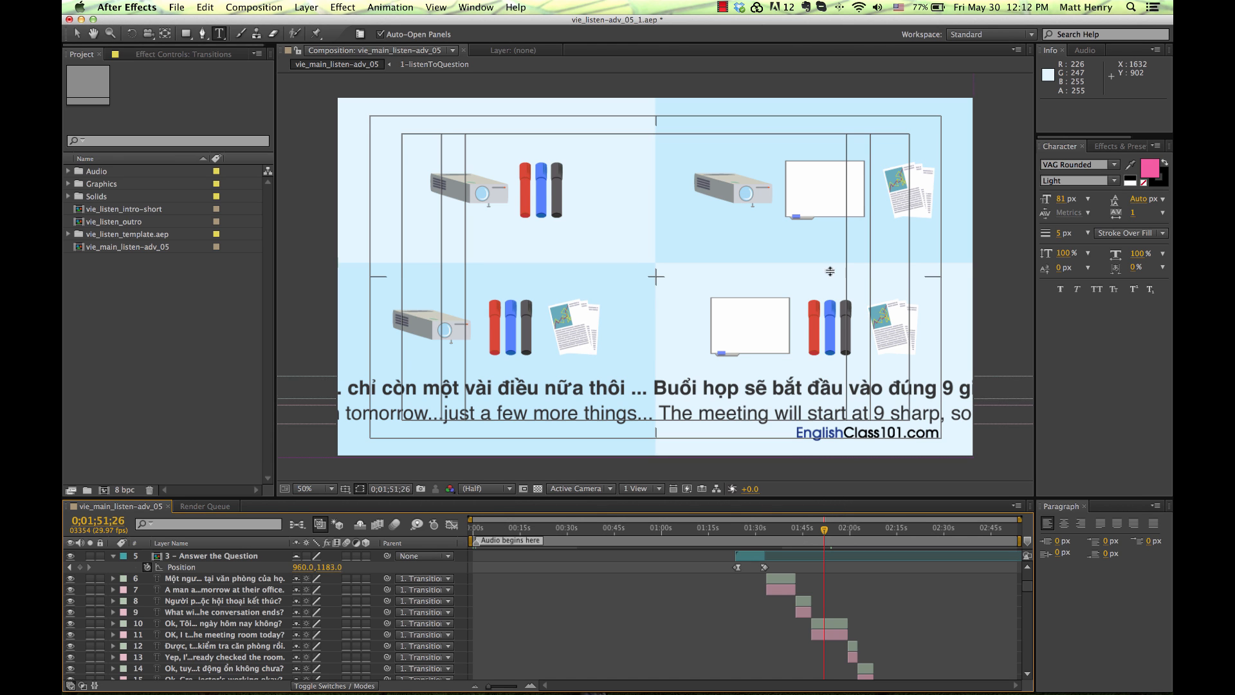
pyautogui.moveTo(839, 497); pyautogui.dragTo(833, 214)
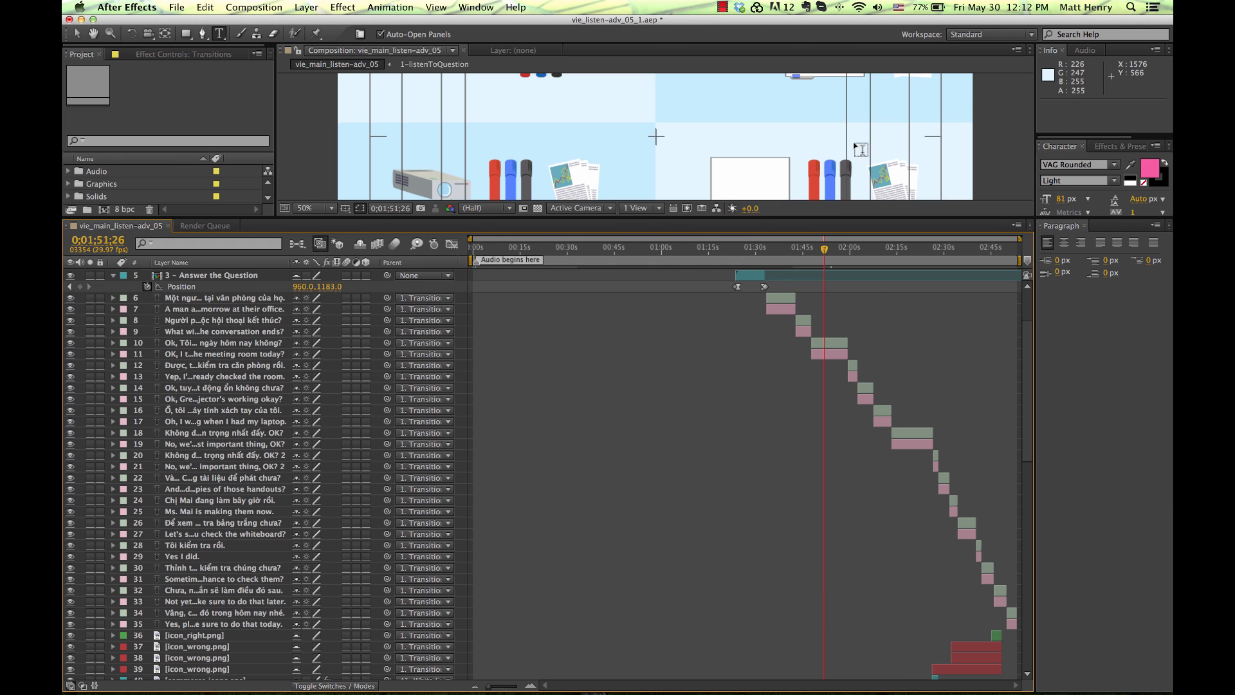
# Step: Reframe the composition preview on the subtitle lines and enlarge the timeline to show more layers
pyautogui.press('h')
pyautogui.moveTo(754, 183); pyautogui.dragTo(759, 62)
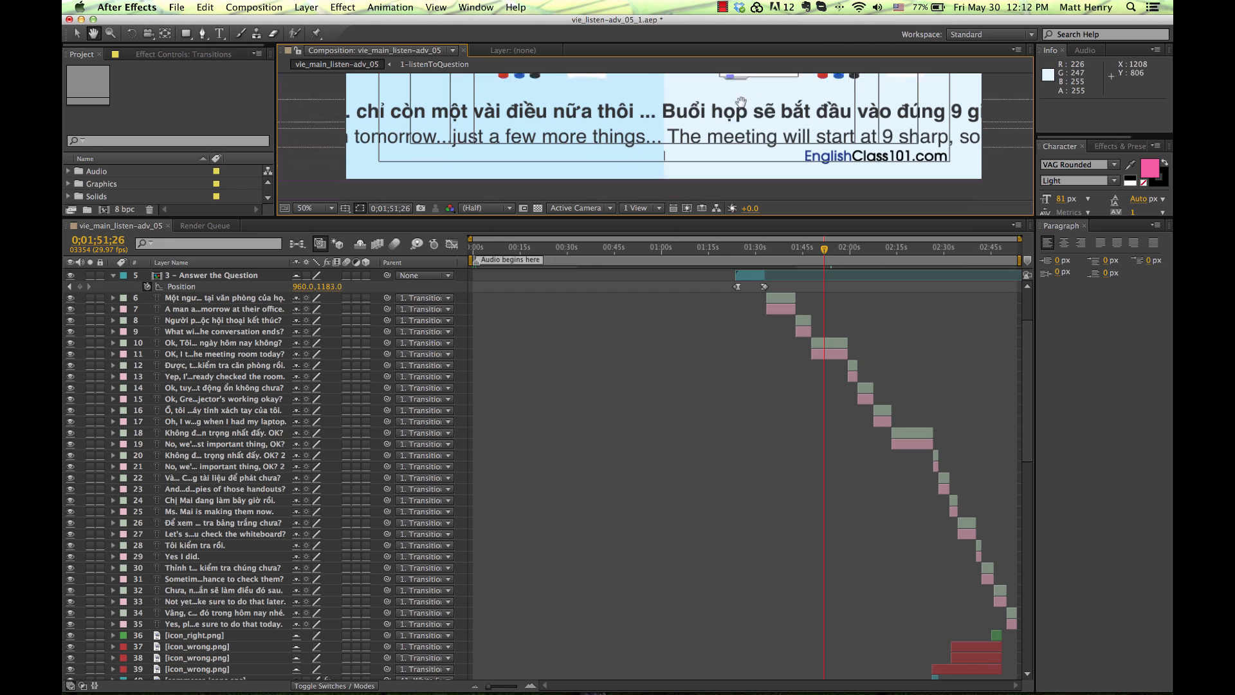
pyautogui.press('super+t')
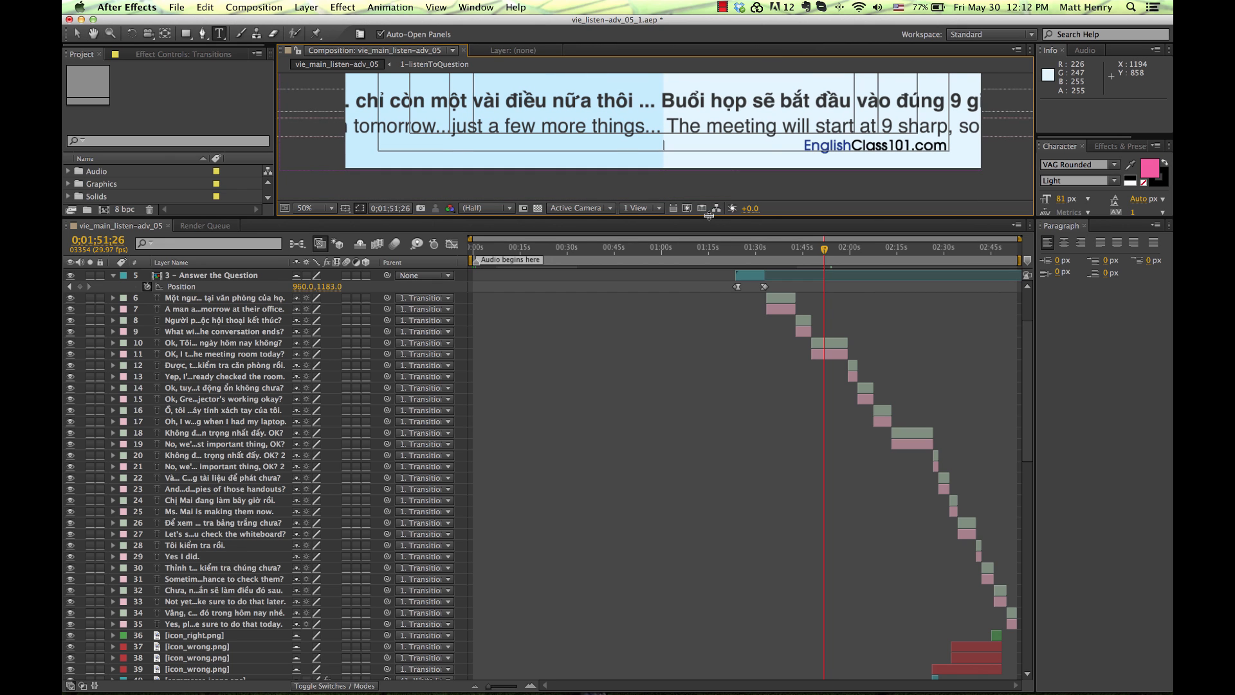
pyautogui.moveTo(711, 219); pyautogui.dragTo(716, 189)
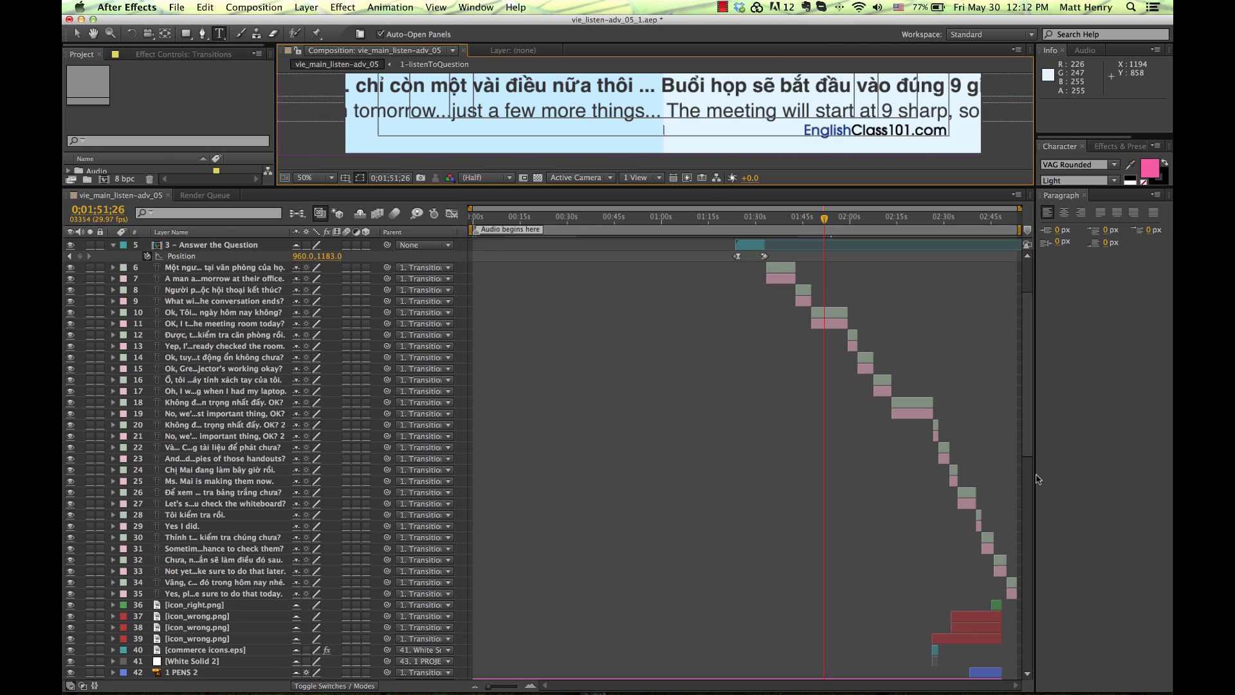
# Step: Hide the shy layers and display the waveform of vie_listen-adv_05_4-dialogue_A.wav at a closer timeline zoom
pyautogui.moveTo(1026, 431); pyautogui.dragTo(1026, 458)
pyautogui.scroll(-2, 1026, 458)
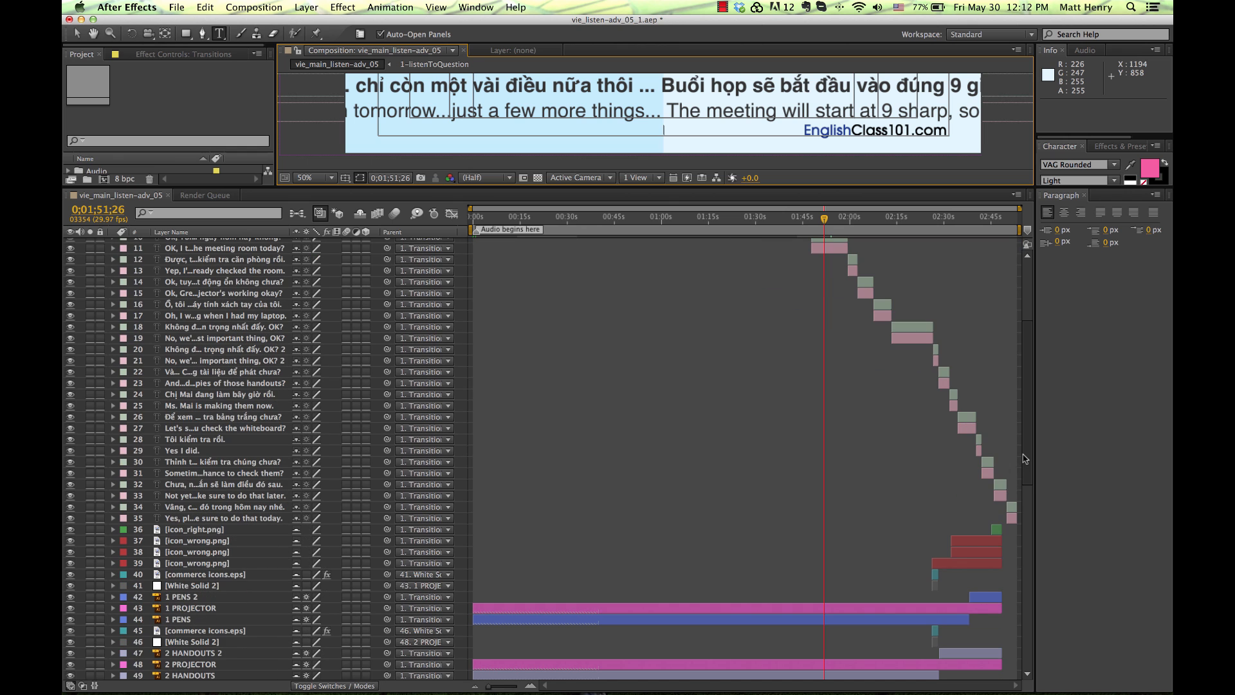
pyautogui.scroll(8, 474, 298)
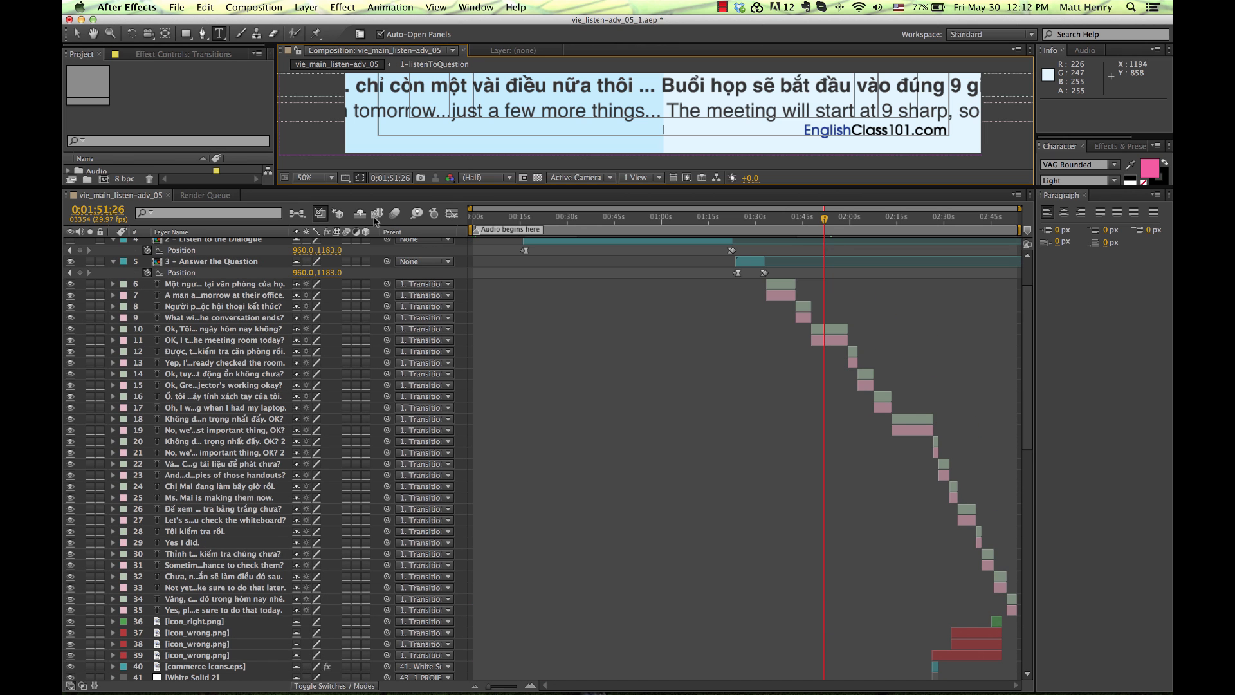
pyautogui.click(368, 216)
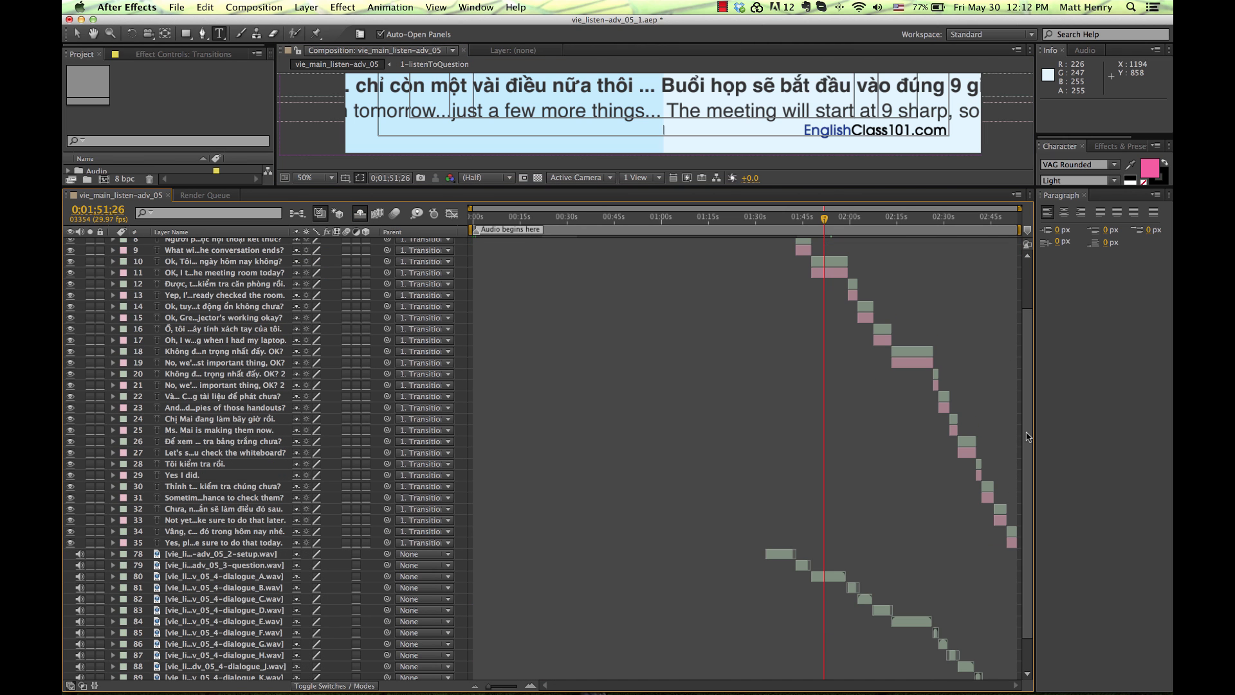
pyautogui.scroll(-1, 1027, 437)
pyautogui.click(839, 566)
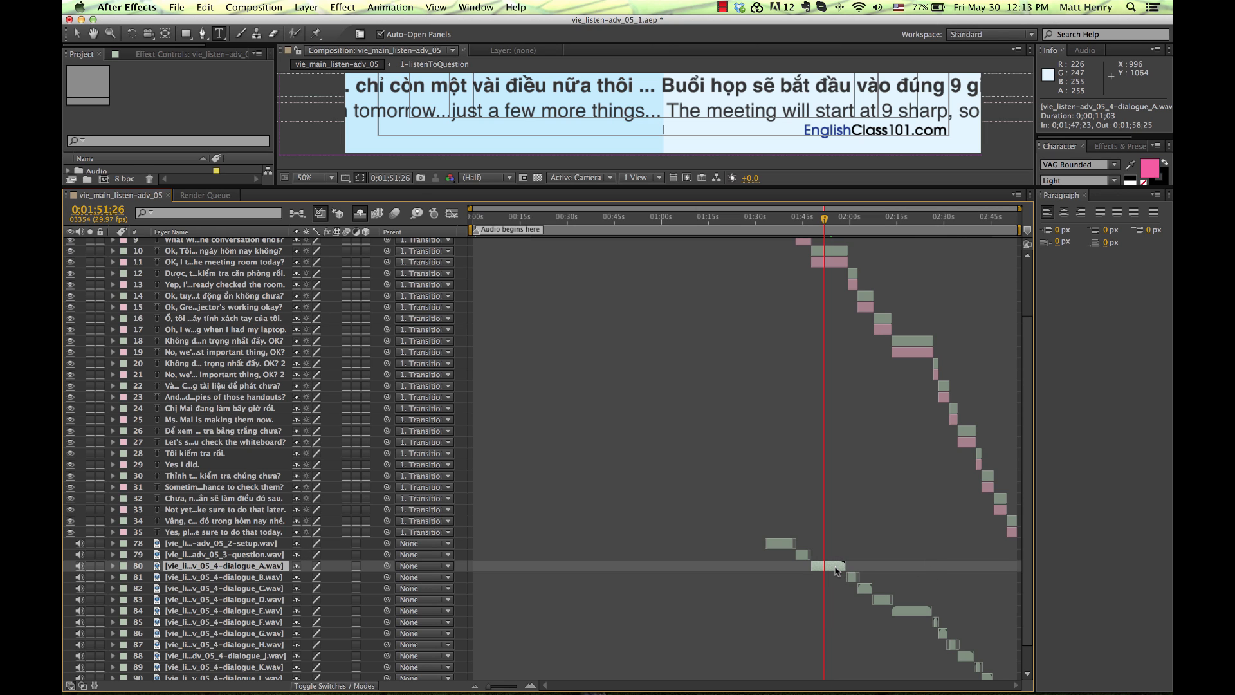
pyautogui.press('l')
pyautogui.press('l')
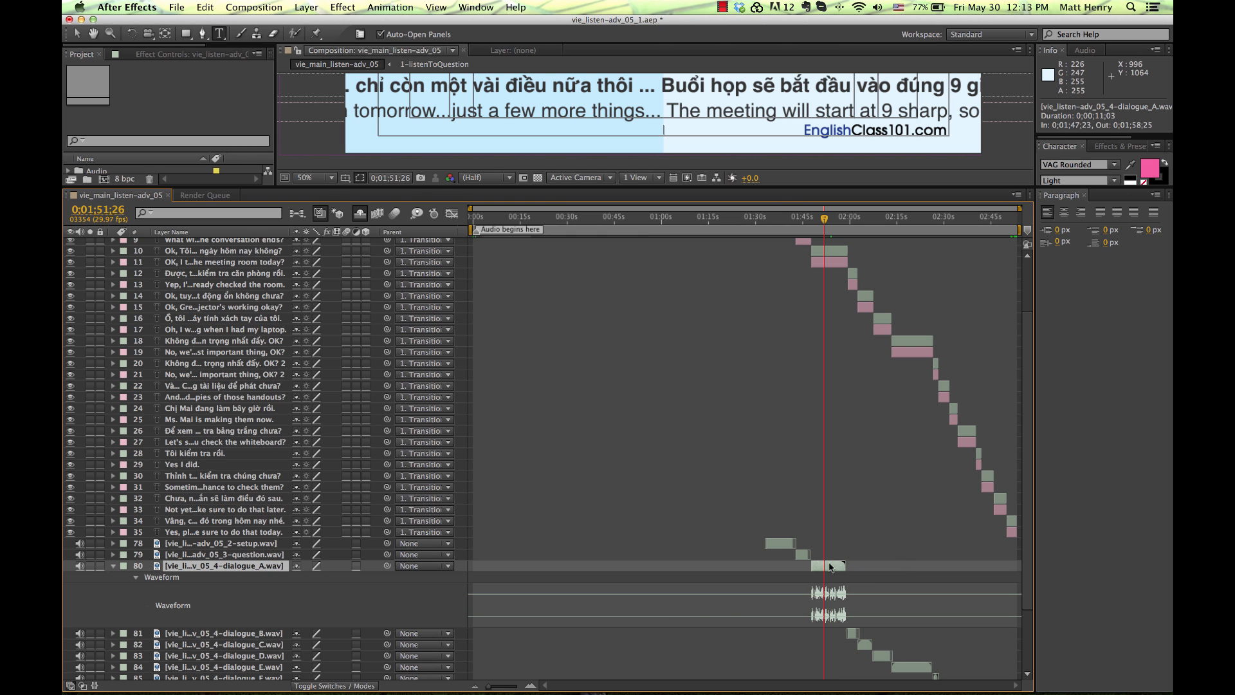
pyautogui.moveTo(493, 687); pyautogui.dragTo(515, 689)
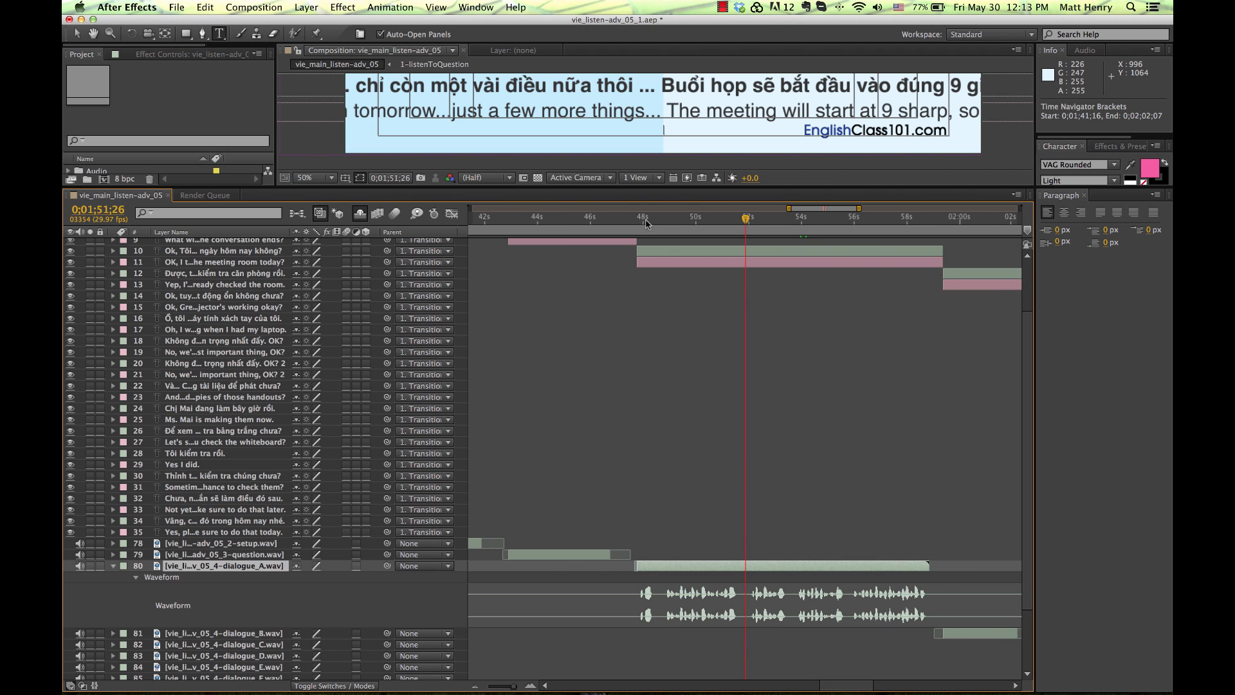
# Step: Scrub the dialogue_A audio and place the current time in the speech pause at 0;01;52;01
pyautogui.moveTo(646, 224); pyautogui.dragTo(741, 270)
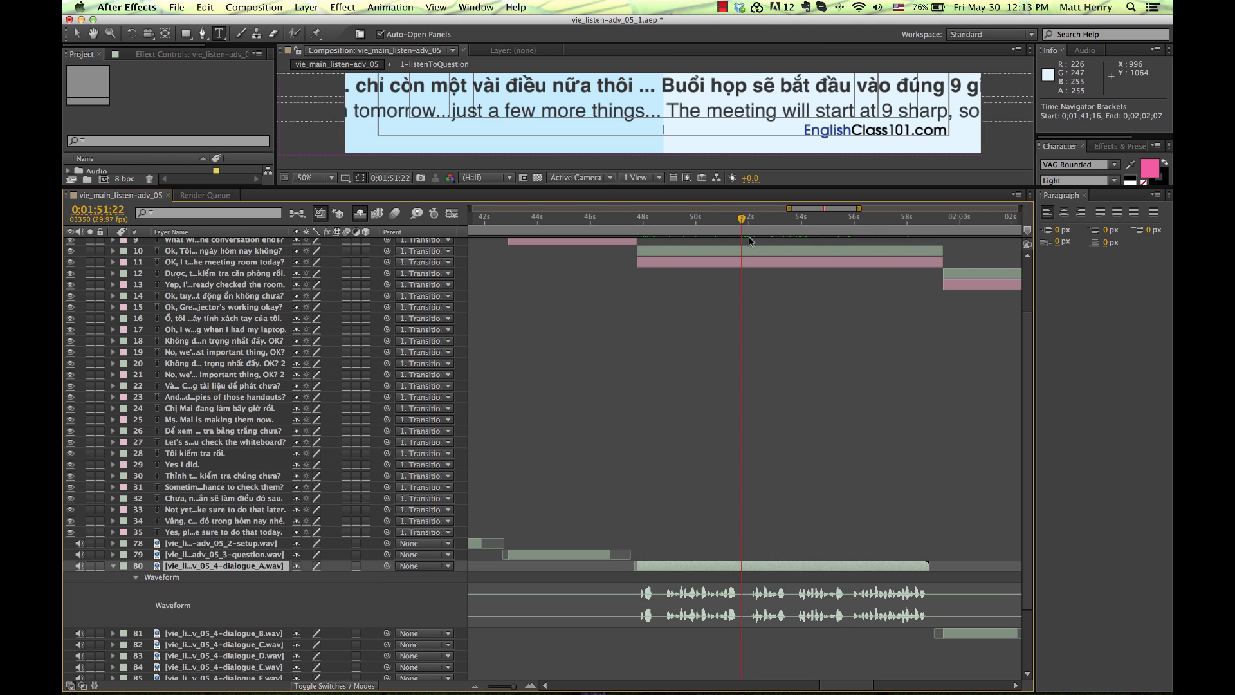
pyautogui.moveTo(746, 222); pyautogui.dragTo(754, 223)
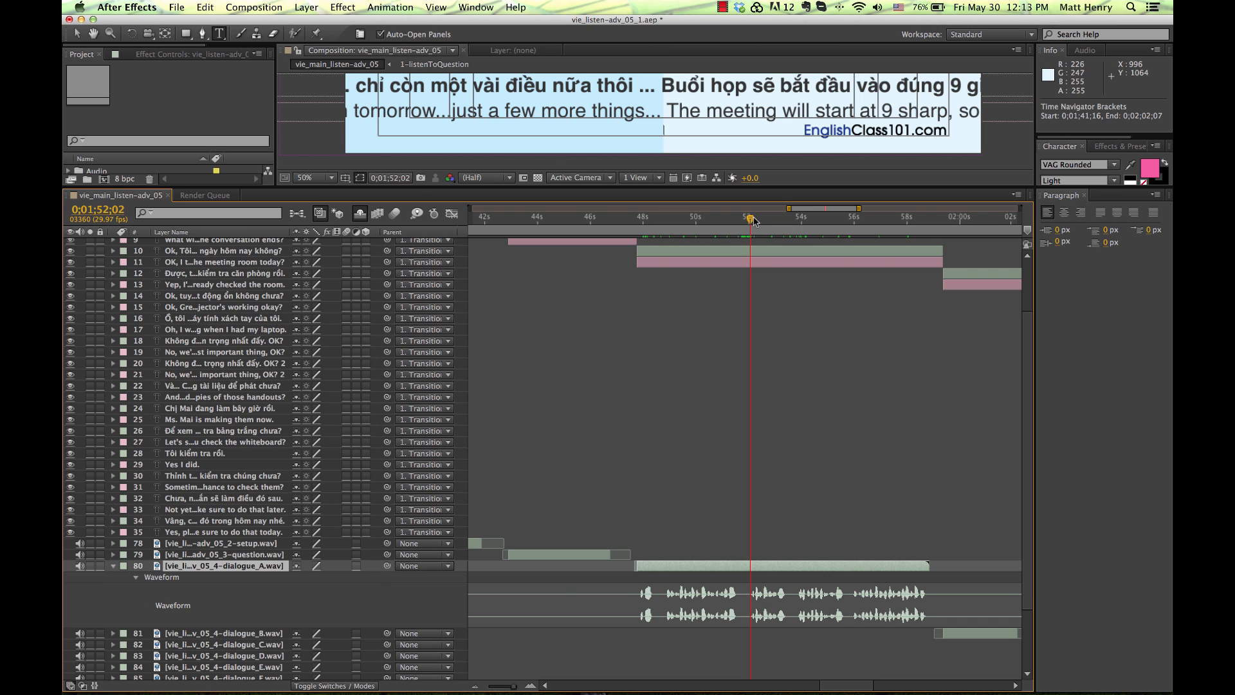
pyautogui.moveTo(681, 222); pyautogui.dragTo(737, 228)
pyautogui.moveTo(742, 226); pyautogui.dragTo(750, 227)
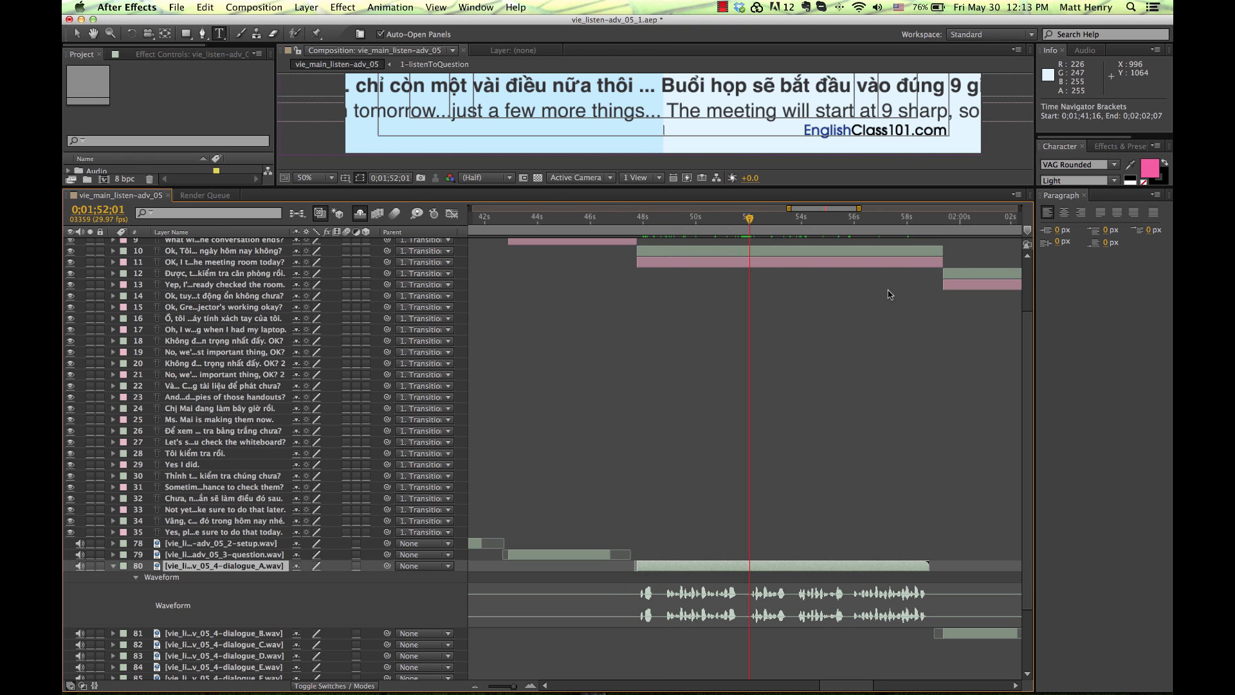
# Step: Duplicate the Vietnamese and English subtitle layers that accompany the dialogue_A audio
pyautogui.scroll(2, 889, 295)
pyautogui.click(730, 273)
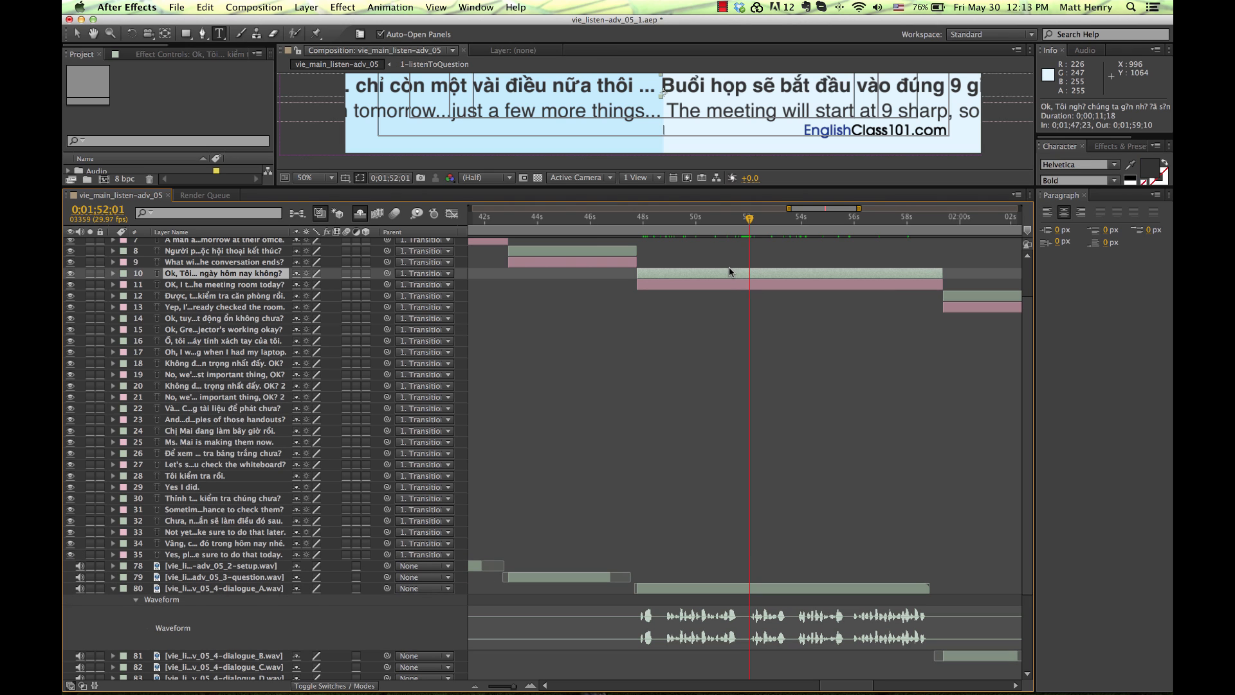
pyautogui.keyDown('shift'); pyautogui.click(731, 285); pyautogui.keyUp('shift')
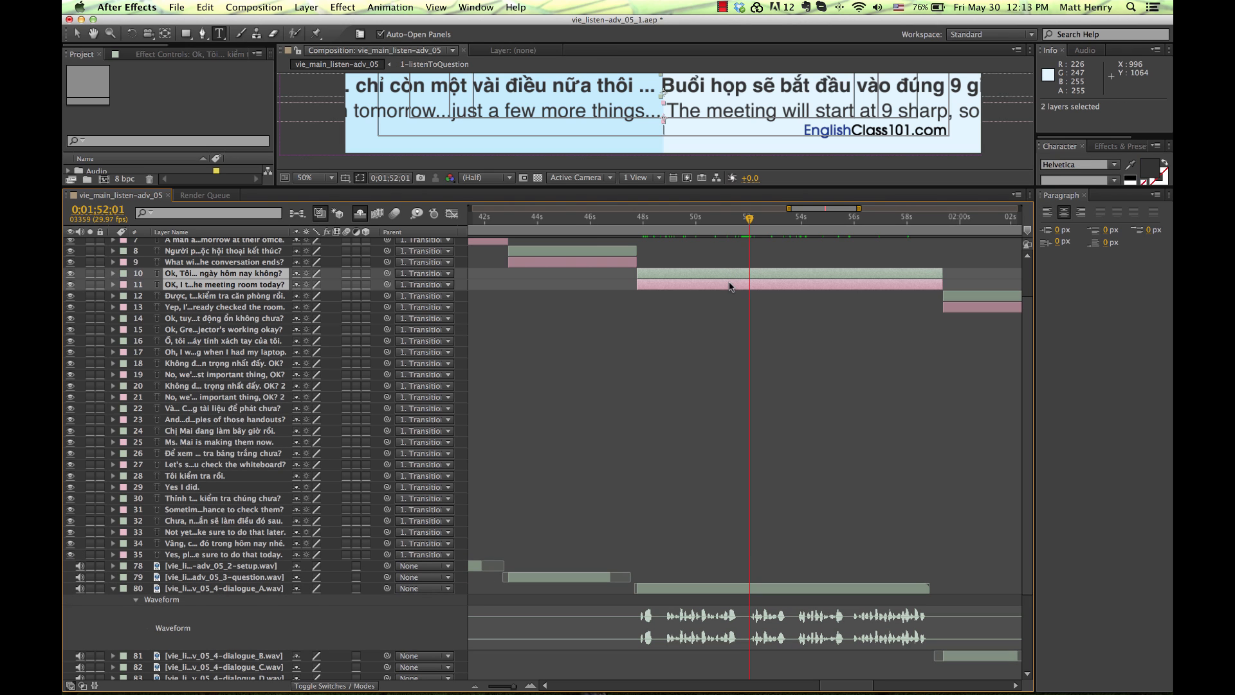
pyautogui.press('super+d')
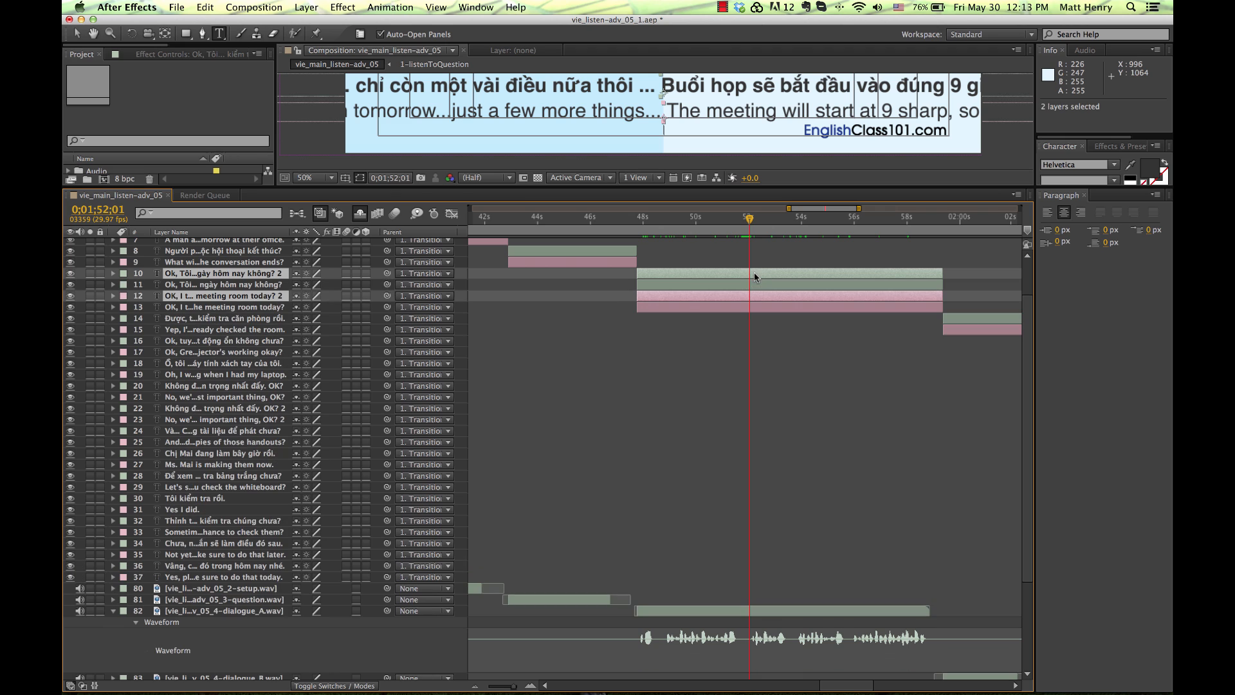
# Step: Move the duplicated subtitle layers below both originals and trim the original Vietnamese and English layers to end at 0;01;52;01
pyautogui.moveTo(266, 298); pyautogui.dragTo(269, 315)
pyautogui.click(778, 270)
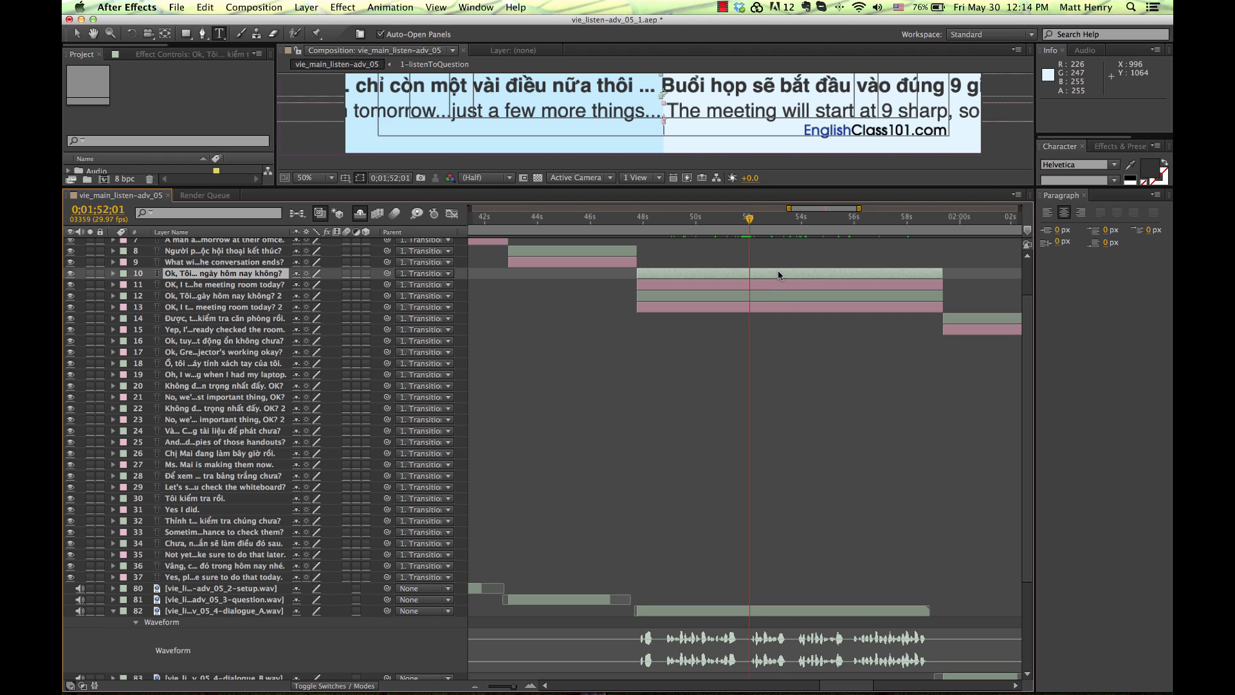
pyautogui.keyDown('shift'); pyautogui.click(772, 285); pyautogui.keyUp('shift')
pyautogui.hotkey('alt', ']')
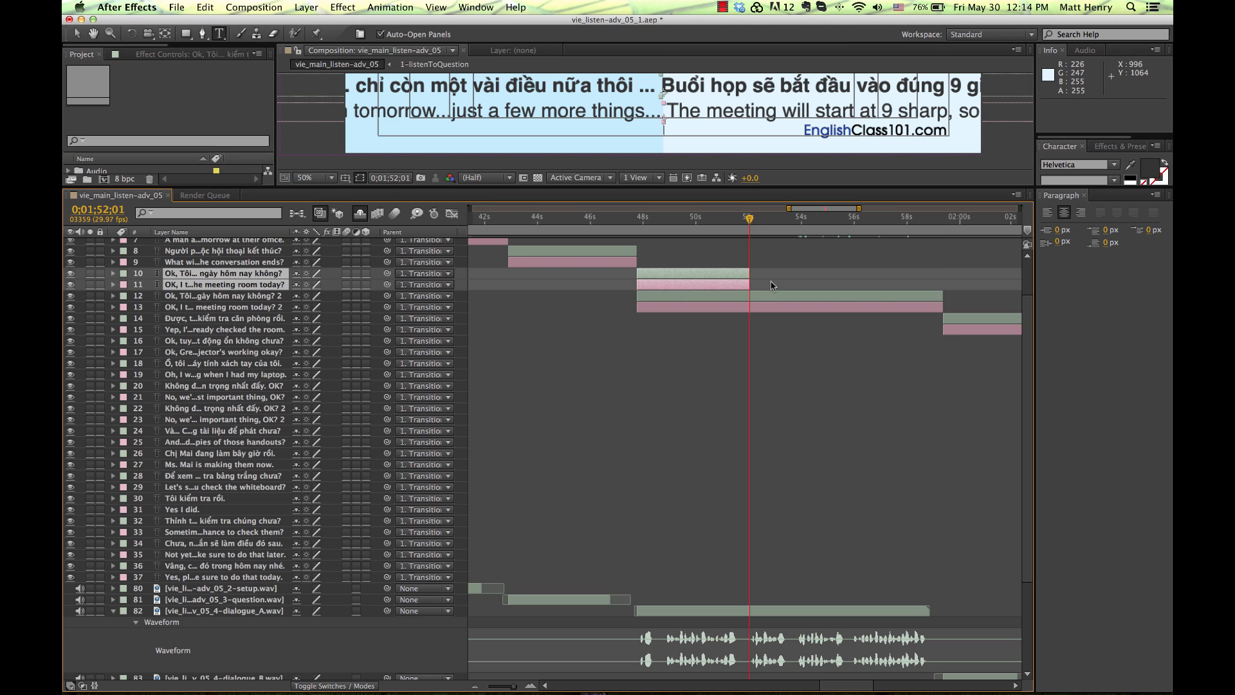
# Step: Advance the current time one frame to 0;01;52;02 and trim the duplicated Vietnamese and English subtitle layers to start there
pyautogui.press('pagedown')
pyautogui.click(766, 294)
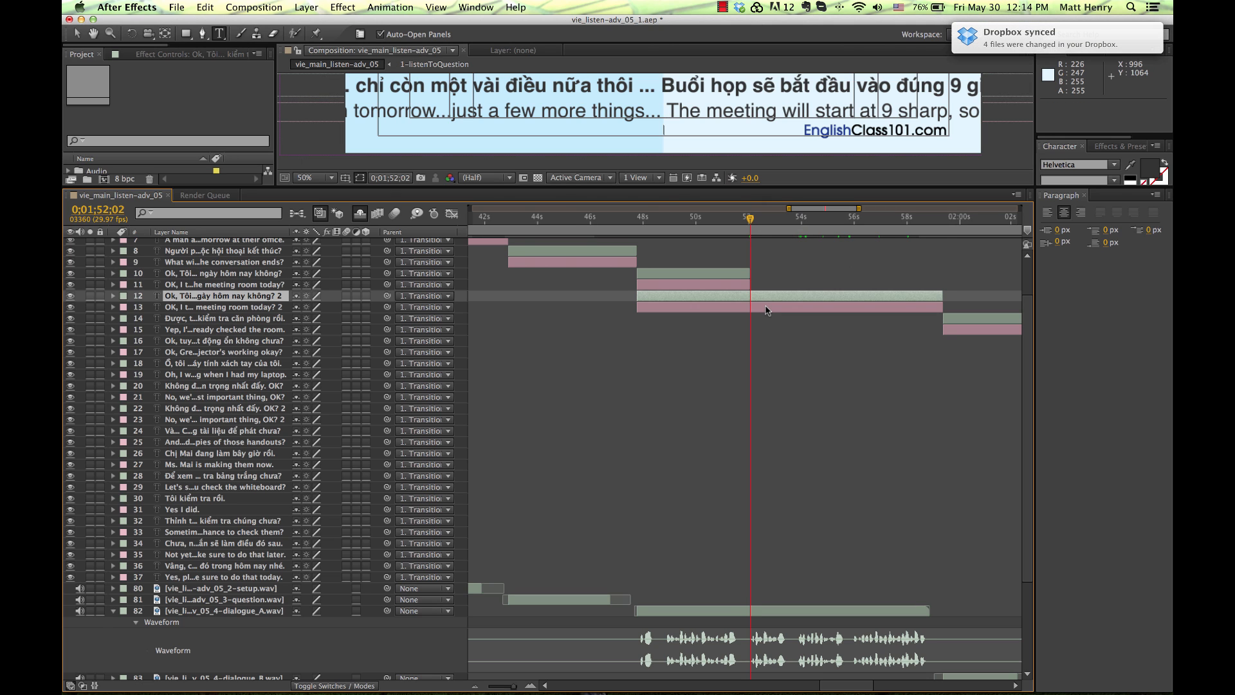
pyautogui.keyDown('shift'); pyautogui.click(765, 309); pyautogui.keyUp('shift')
pyautogui.hotkey('alt', '[')
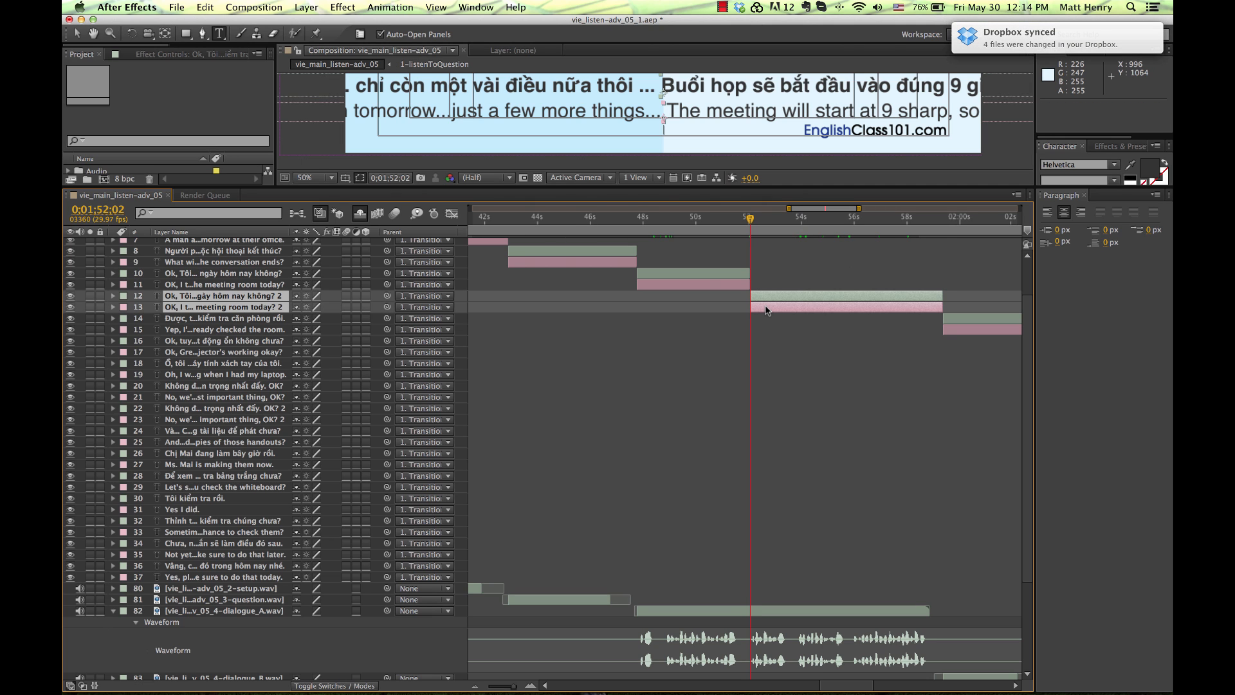
pyautogui.click(780, 285)
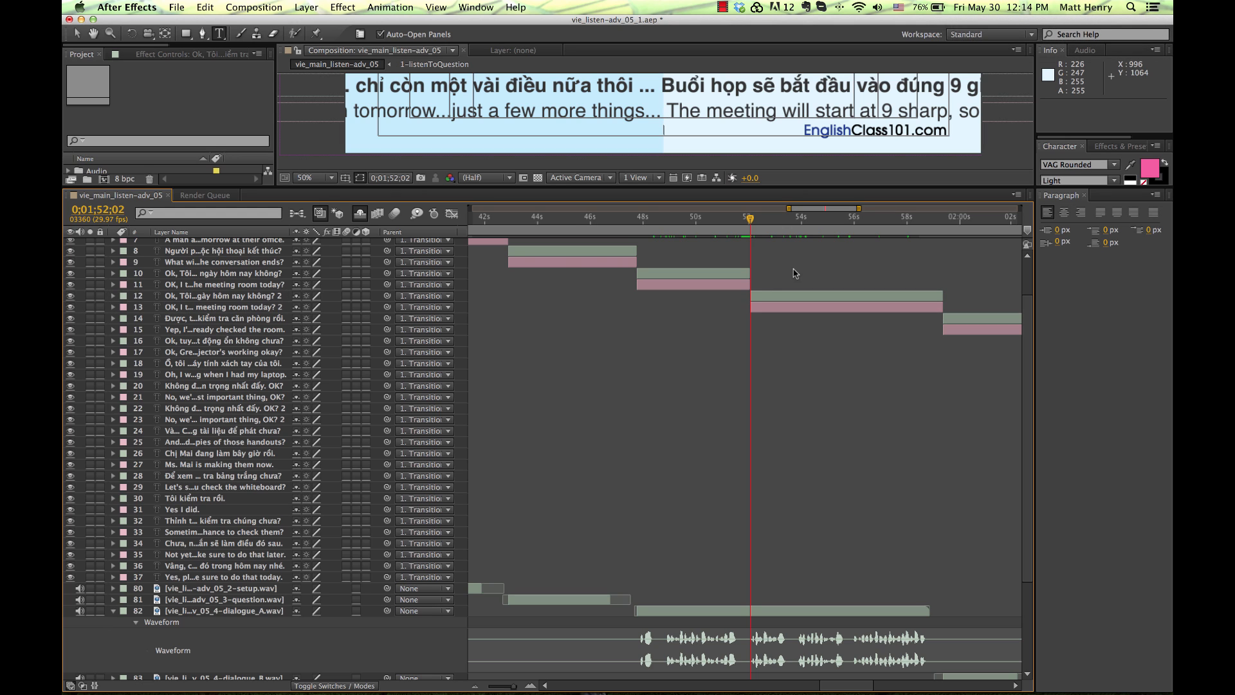
# Step: Examine the subtitle cut at frame level in the timeline and undo the trims of both the original and duplicated layers
pyautogui.moveTo(515, 686); pyautogui.dragTo(519, 686)
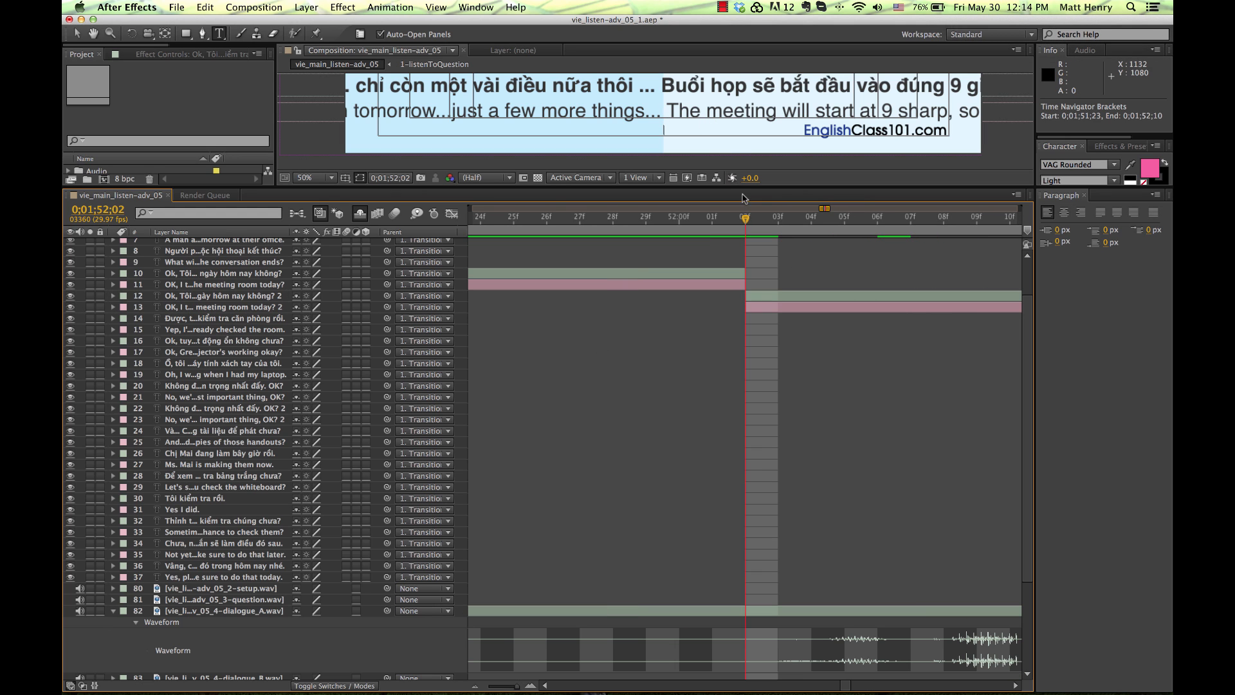
pyautogui.press('super+z')
pyautogui.press('super+z')
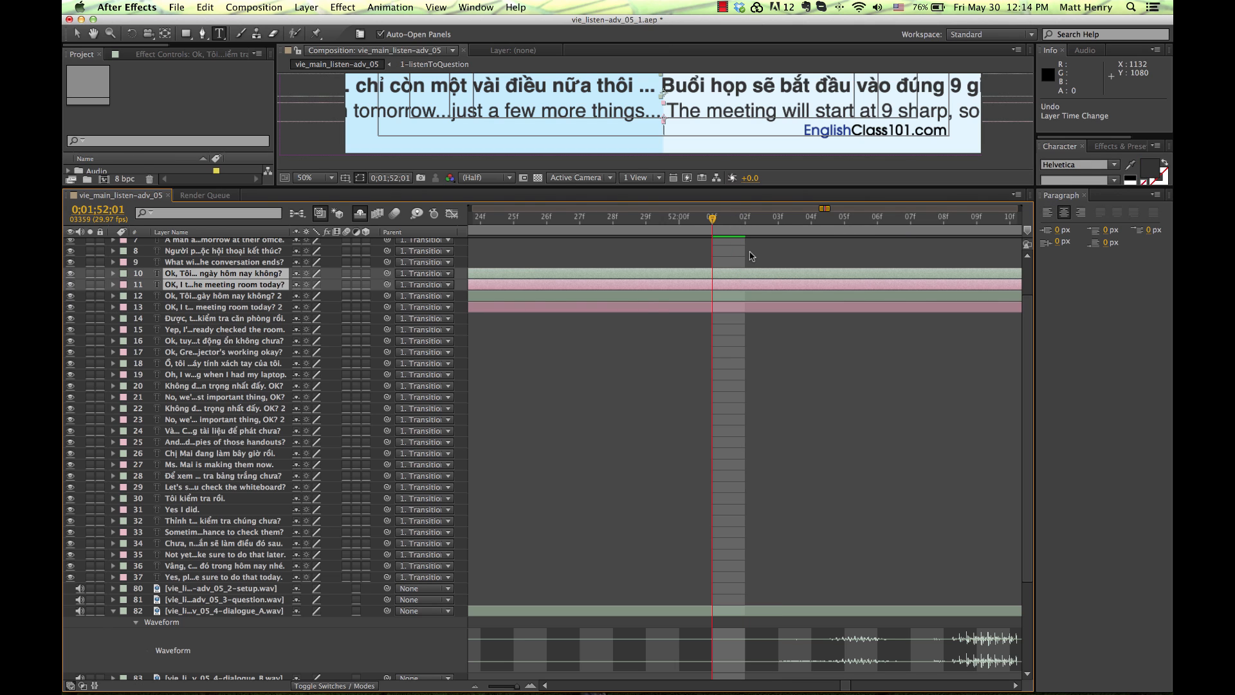
# Step: Trim the original Vietnamese and English subtitle layers at 0;01;52;01 again and select their two duplicates
pyautogui.hotkey('alt', ']')
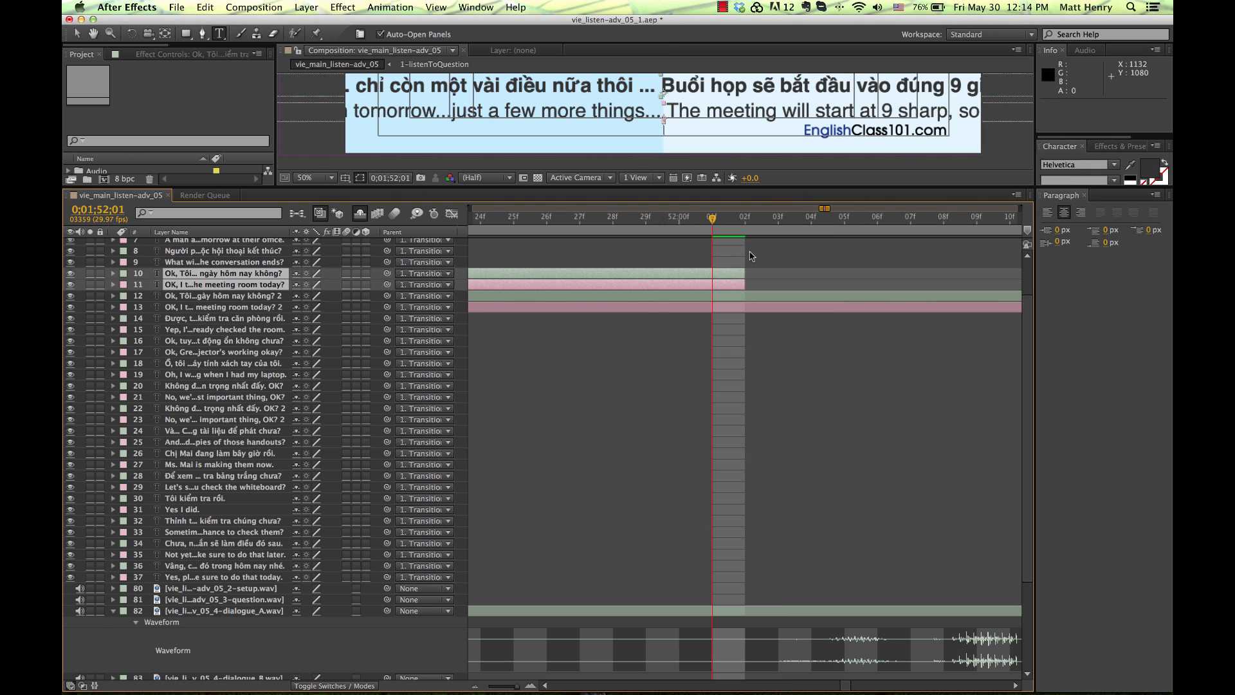
pyautogui.click(729, 300)
pyautogui.keyDown('shift'); pyautogui.click(728, 307); pyautogui.keyUp('shift')
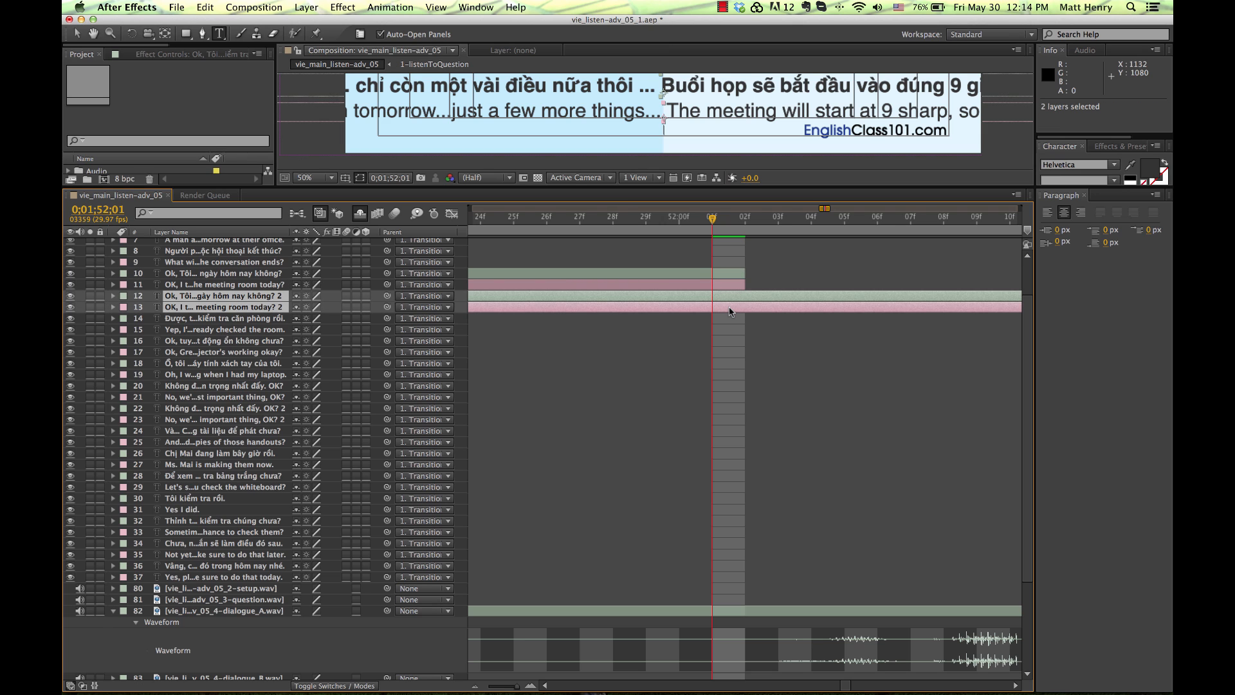
# Step: Trim the start of layers 12 and 13 to 0;01;52;02, so they begin right where layers 10 and 11 end
pyautogui.hotkey('alt', '[')
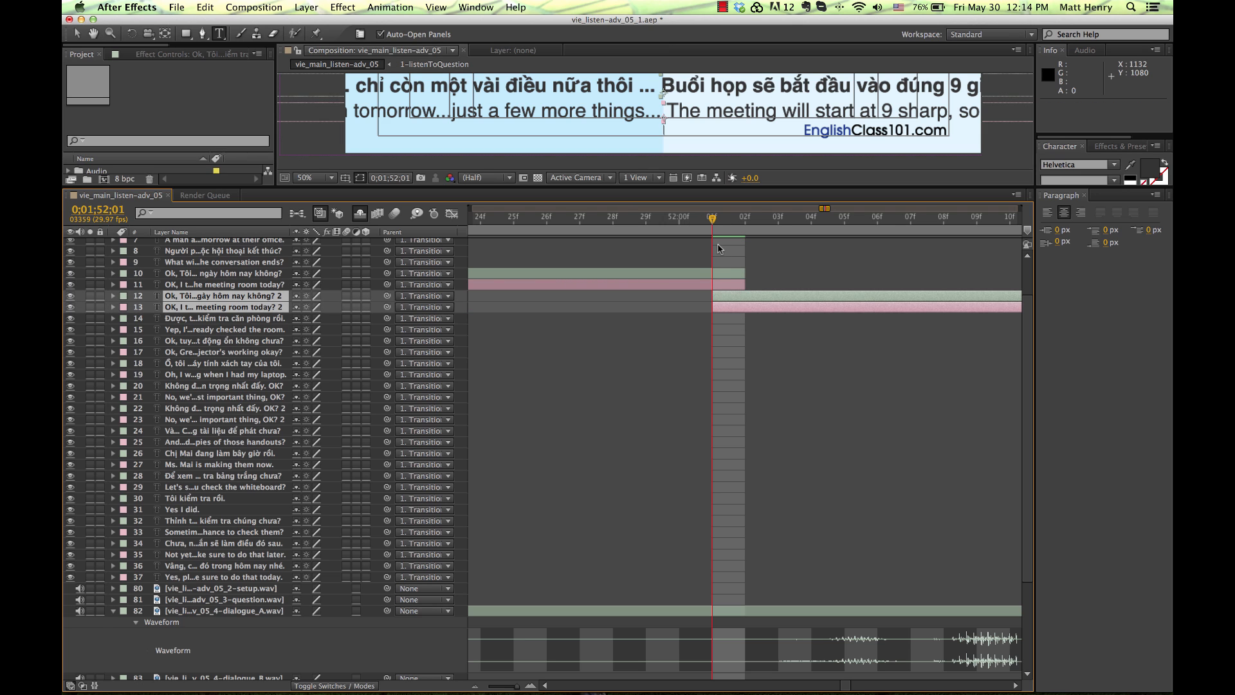
pyautogui.press('super+z')
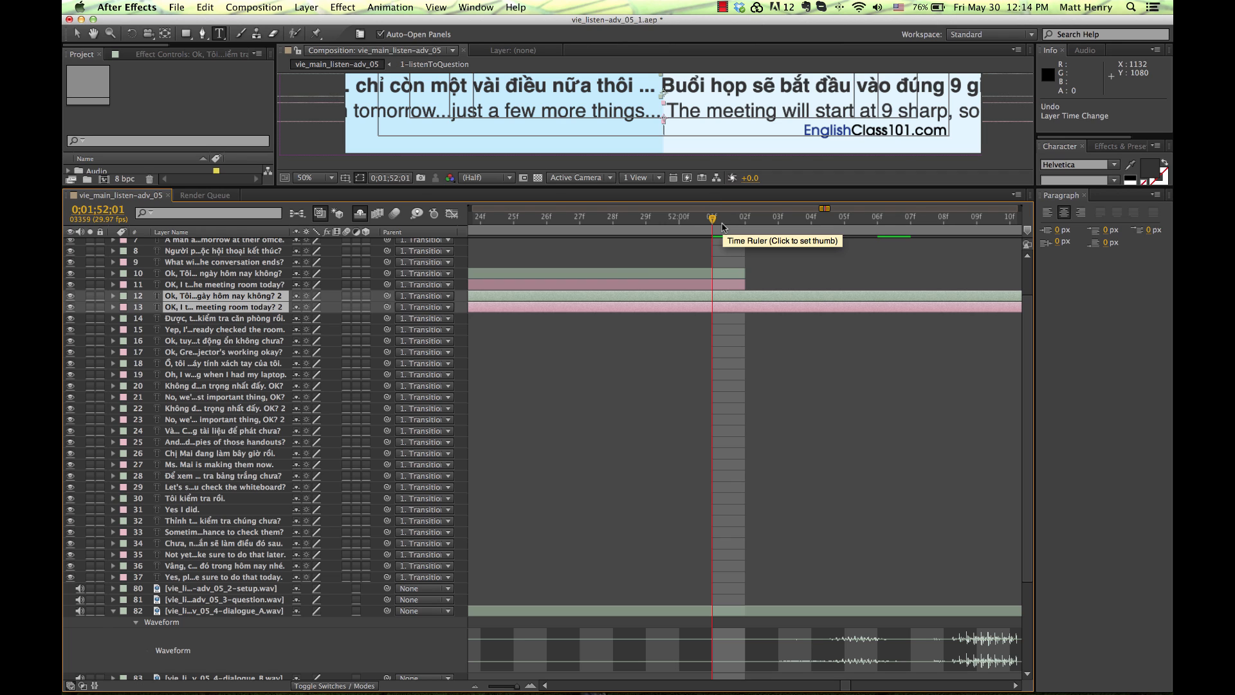
pyautogui.press('pagedown')
pyautogui.hotkey('alt', '[')
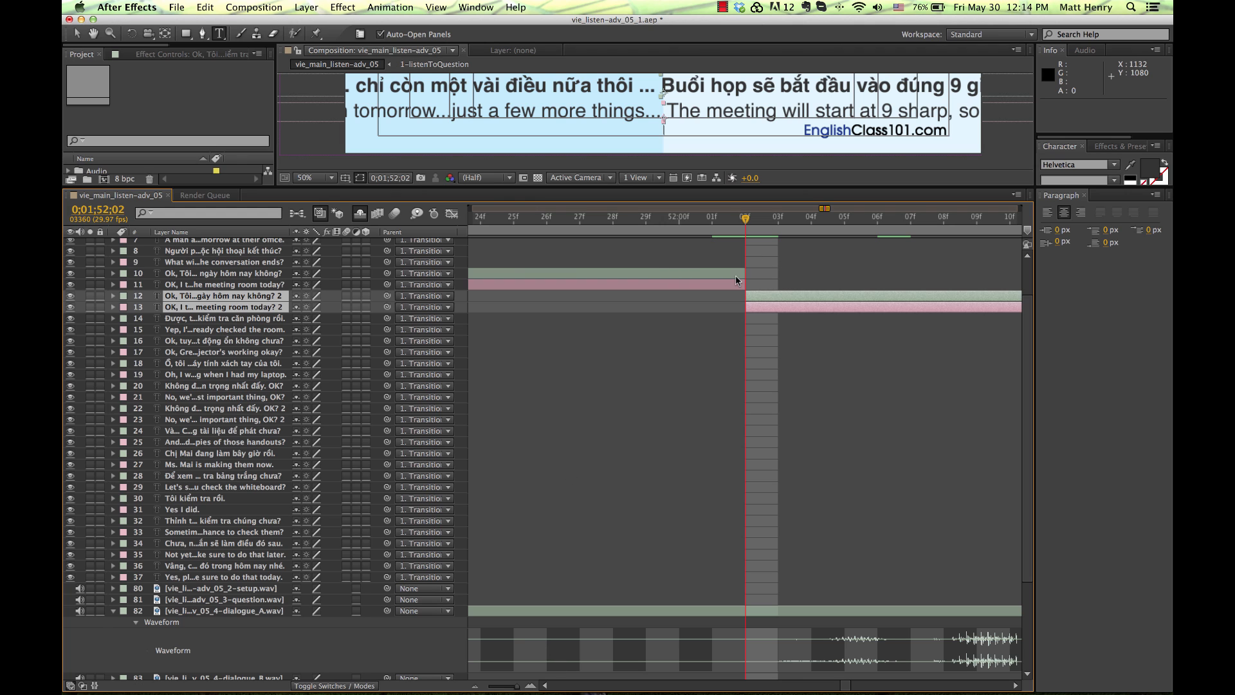
pyautogui.moveTo(518, 686); pyautogui.dragTo(515, 690)
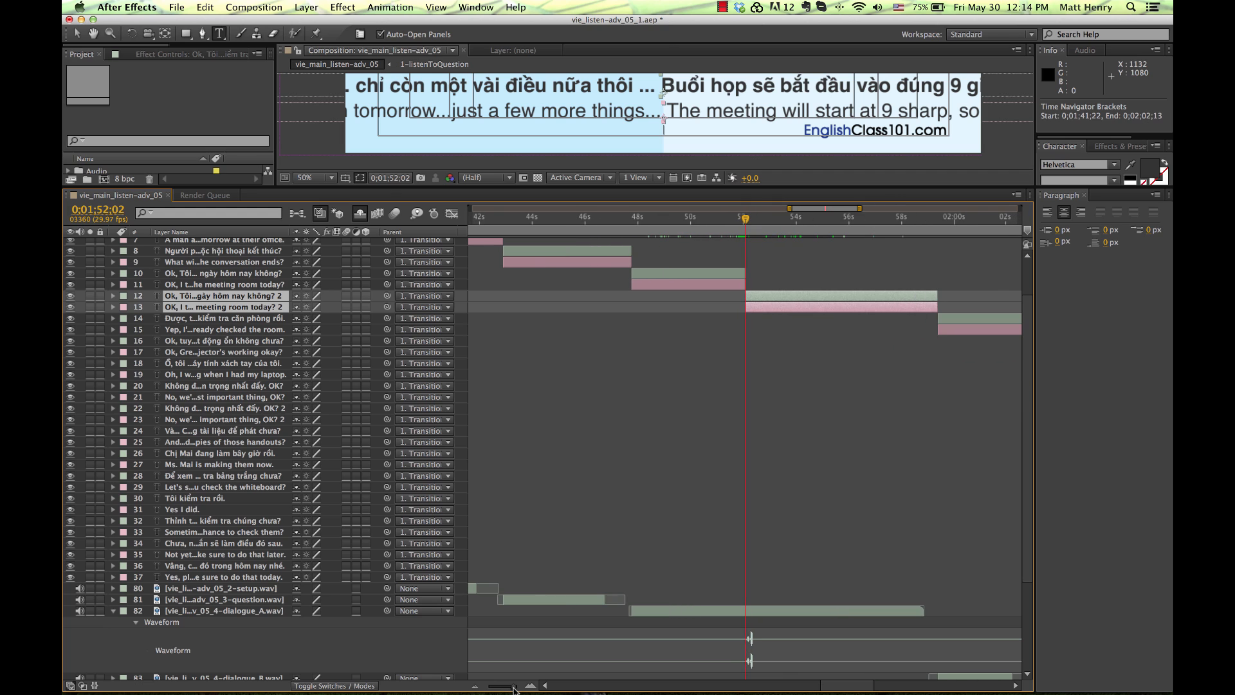
pyautogui.hscroll(1, 798, 600)
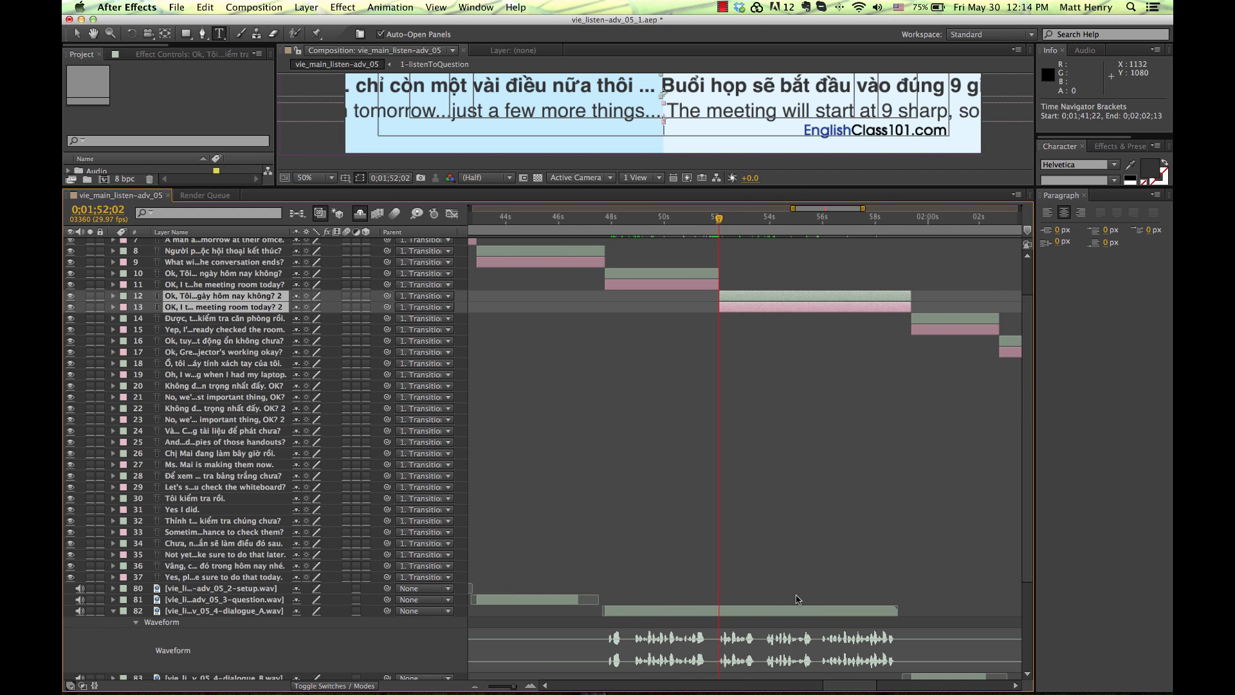
pyautogui.click(751, 558)
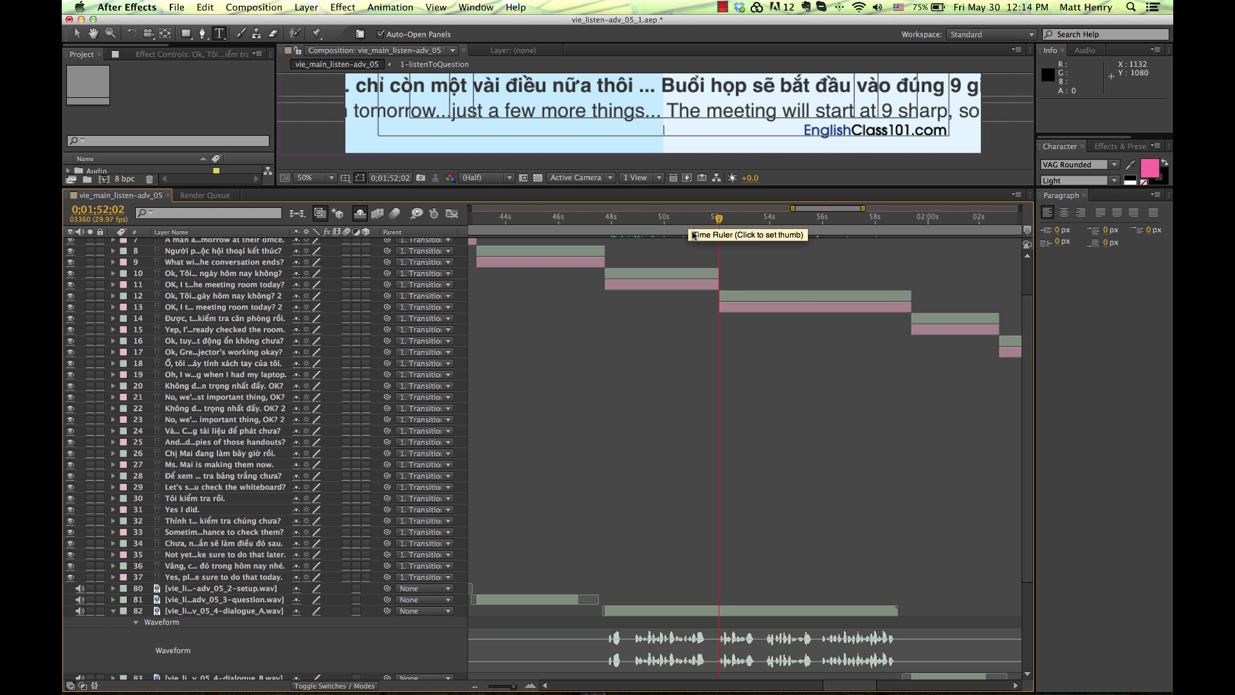
# Step: Examine the first dialogue line's overlapping captions with the playhead at 0;01;50;19
pyautogui.click(681, 226)
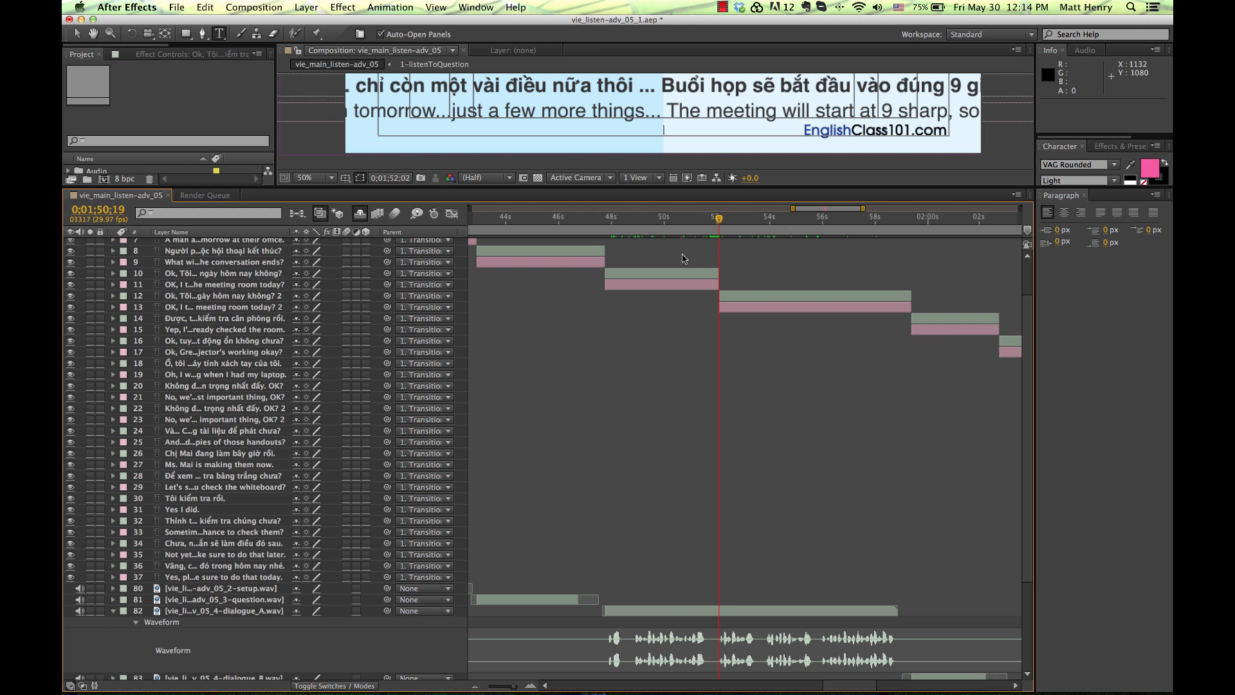
pyautogui.click(672, 287)
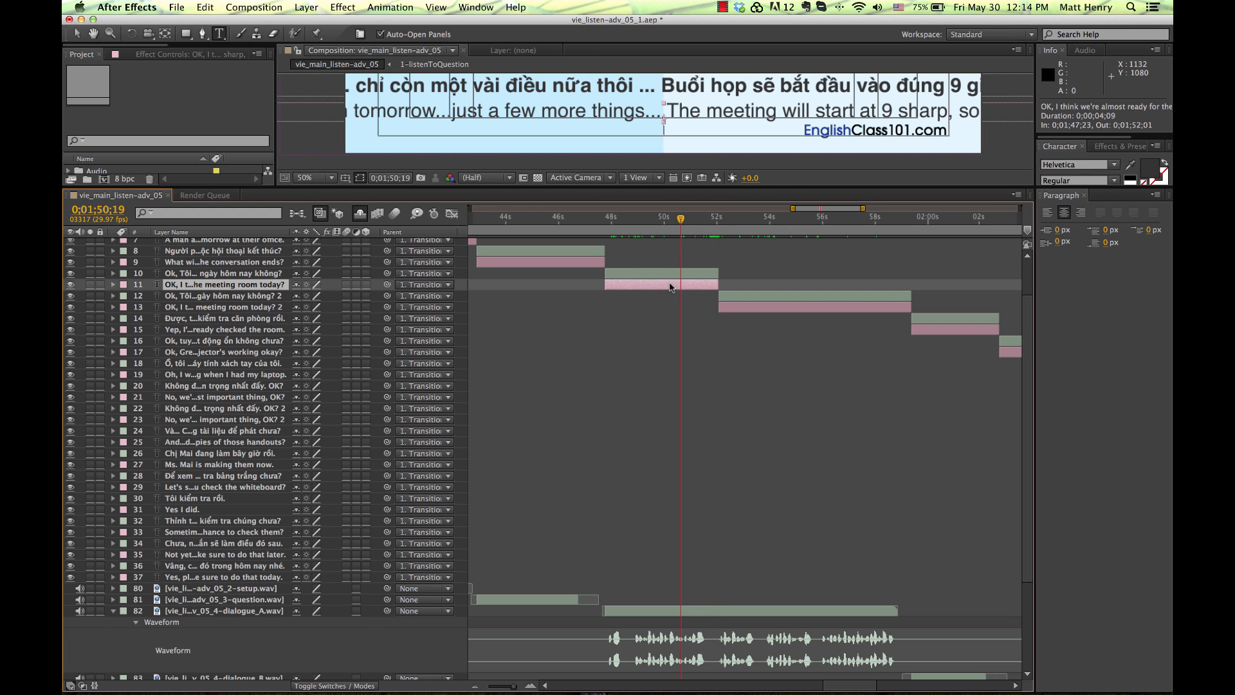
pyautogui.doubleClick(670, 287)
pyautogui.click(672, 309)
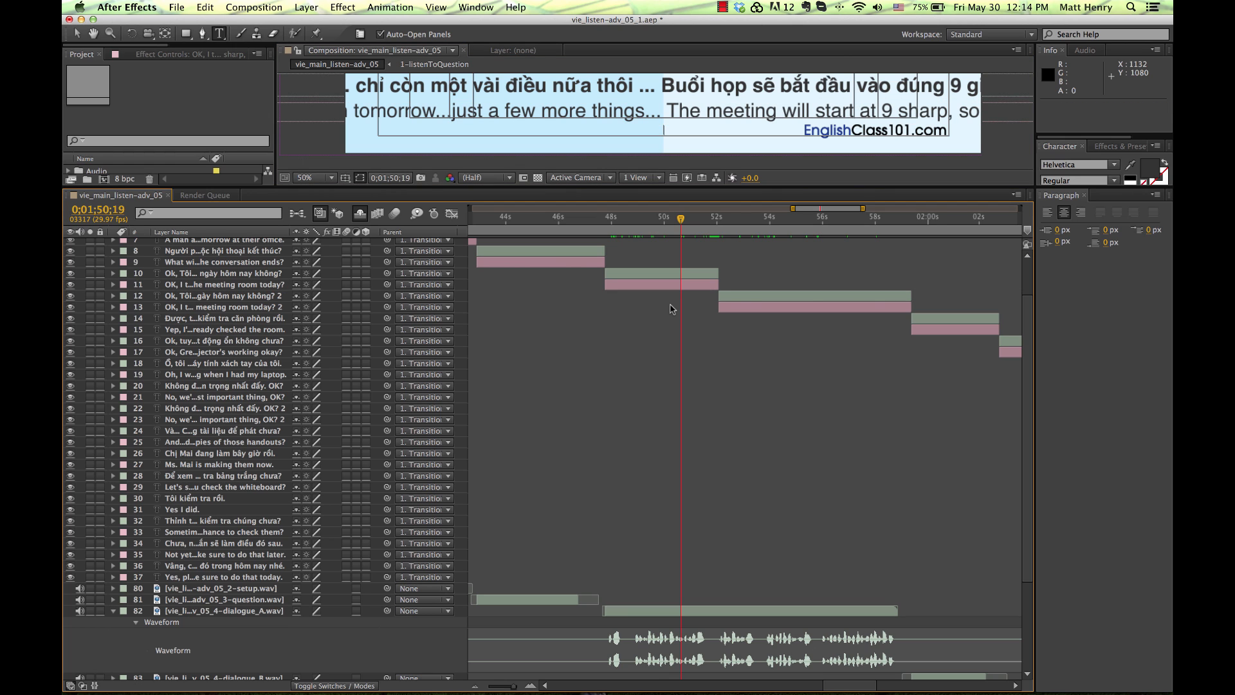
pyautogui.press('space')
pyautogui.moveTo(658, 123); pyautogui.dragTo(716, 134)
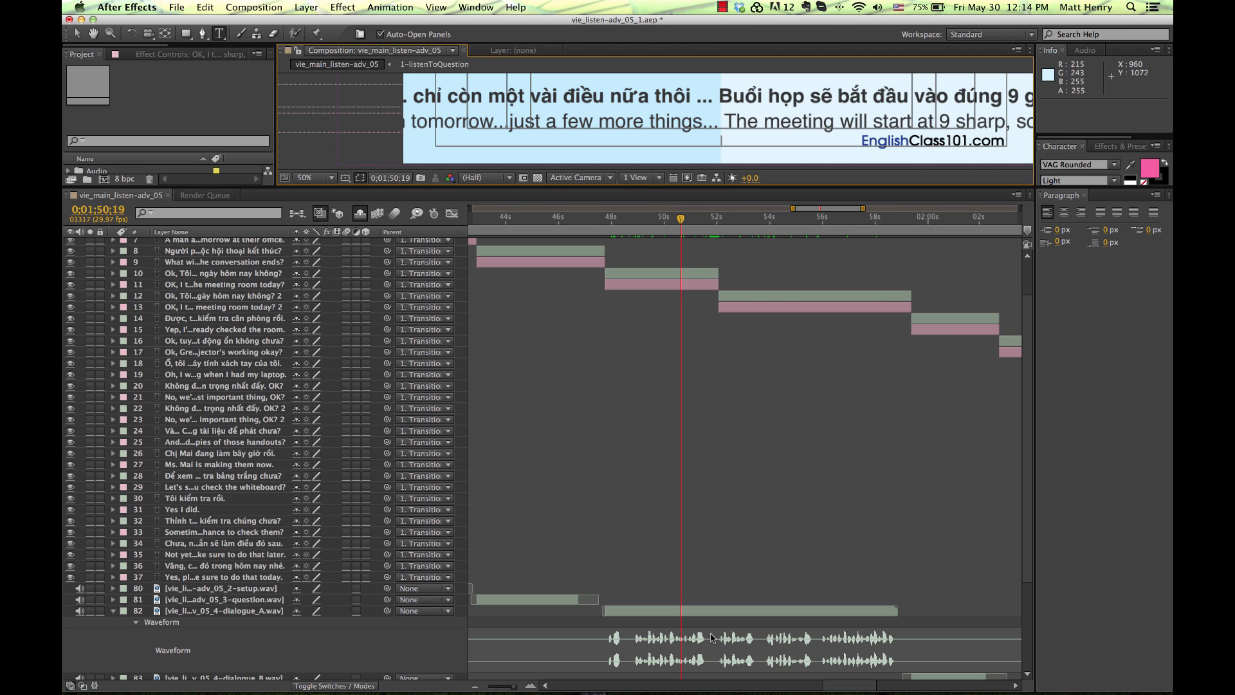
# Step: Switch to the Listening Scripts spreadsheet in Chrome and open the Vietnamese script cell E116 of dialogue A for editing
pyautogui.press('super+Tab')
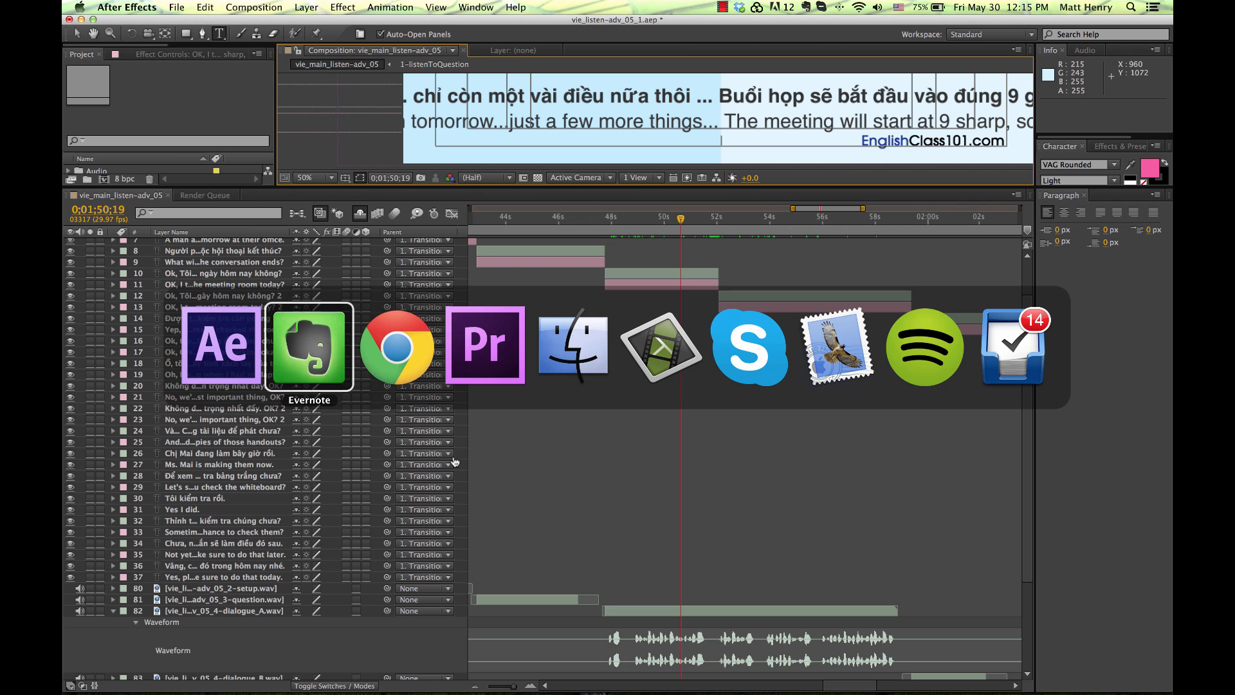
pyautogui.press('super+Tab')
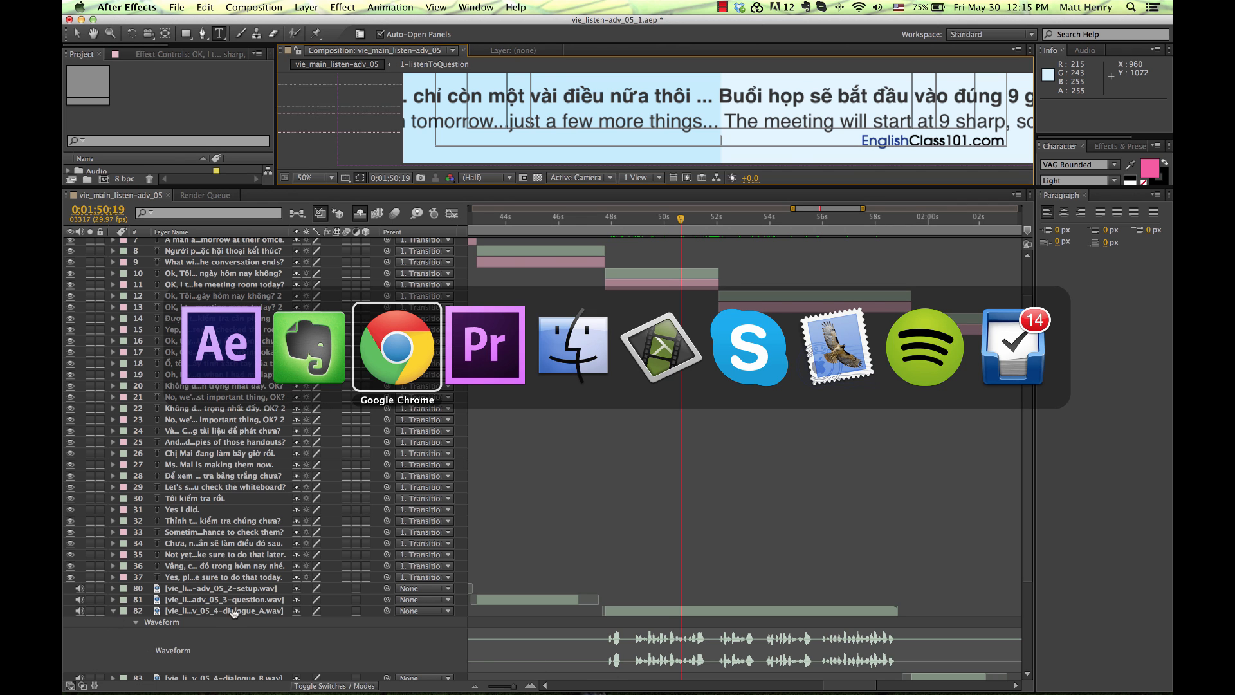
pyautogui.click(417, 323)
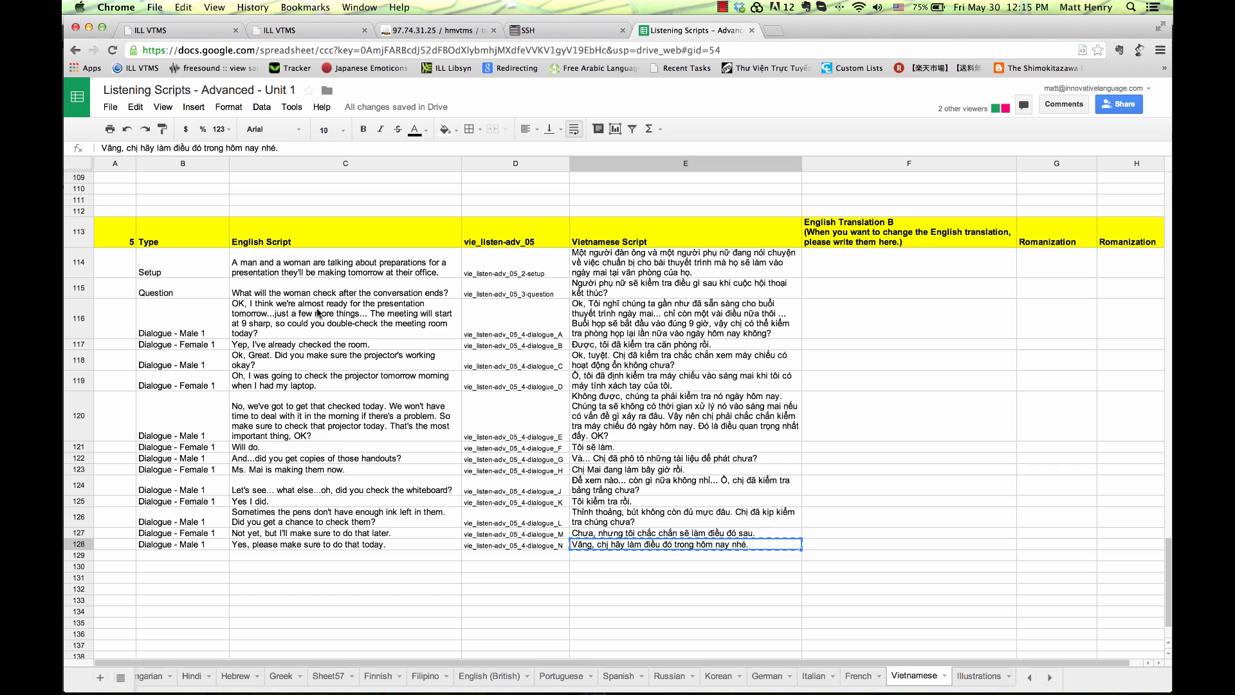
pyautogui.click(531, 334)
pyautogui.click(616, 317)
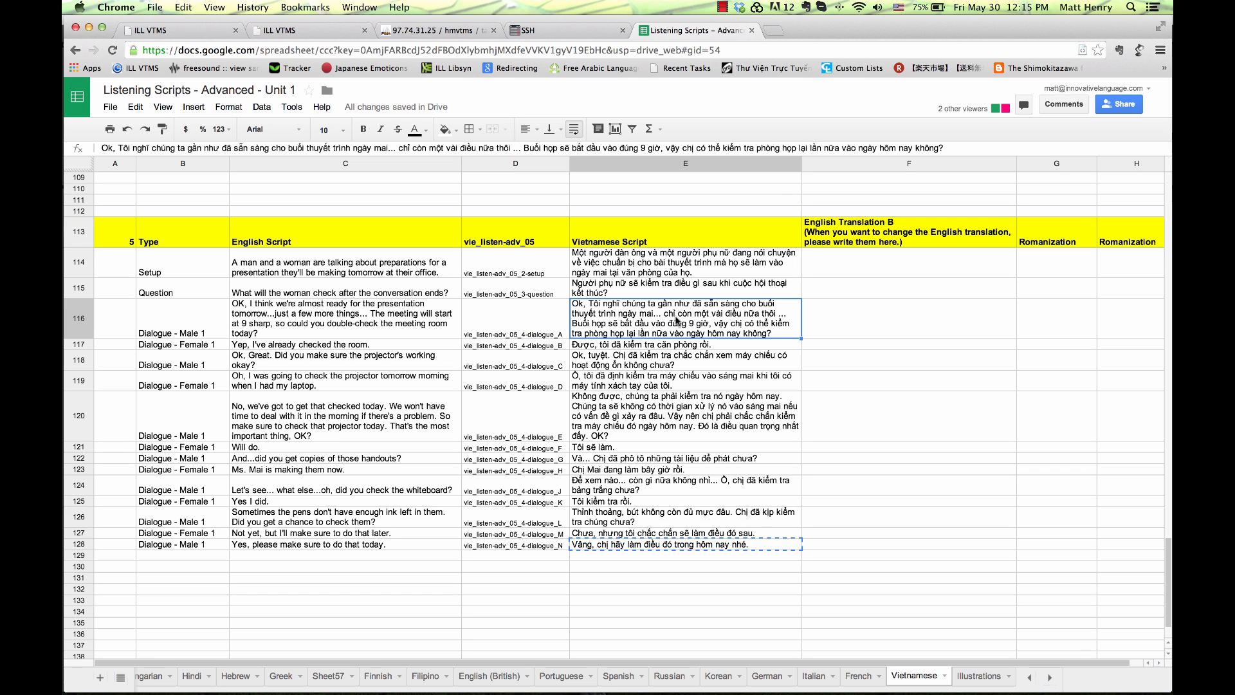
pyautogui.doubleClick(667, 314)
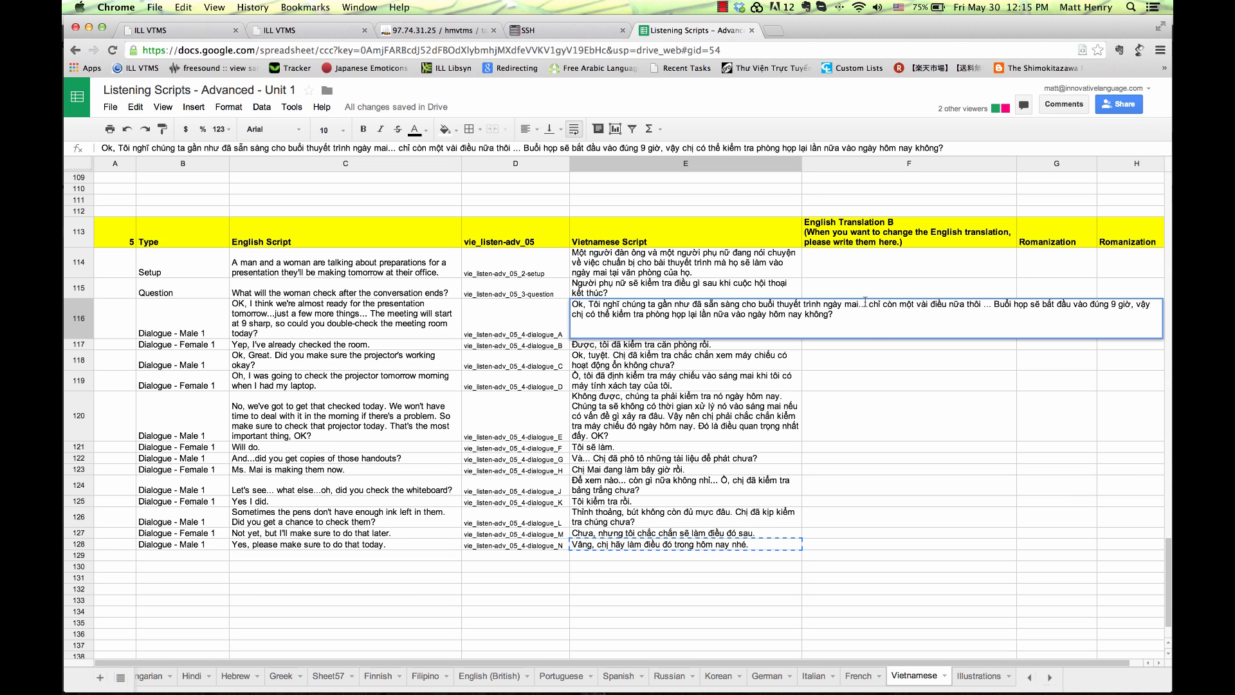
pyautogui.moveTo(866, 304); pyautogui.dragTo(607, 295)
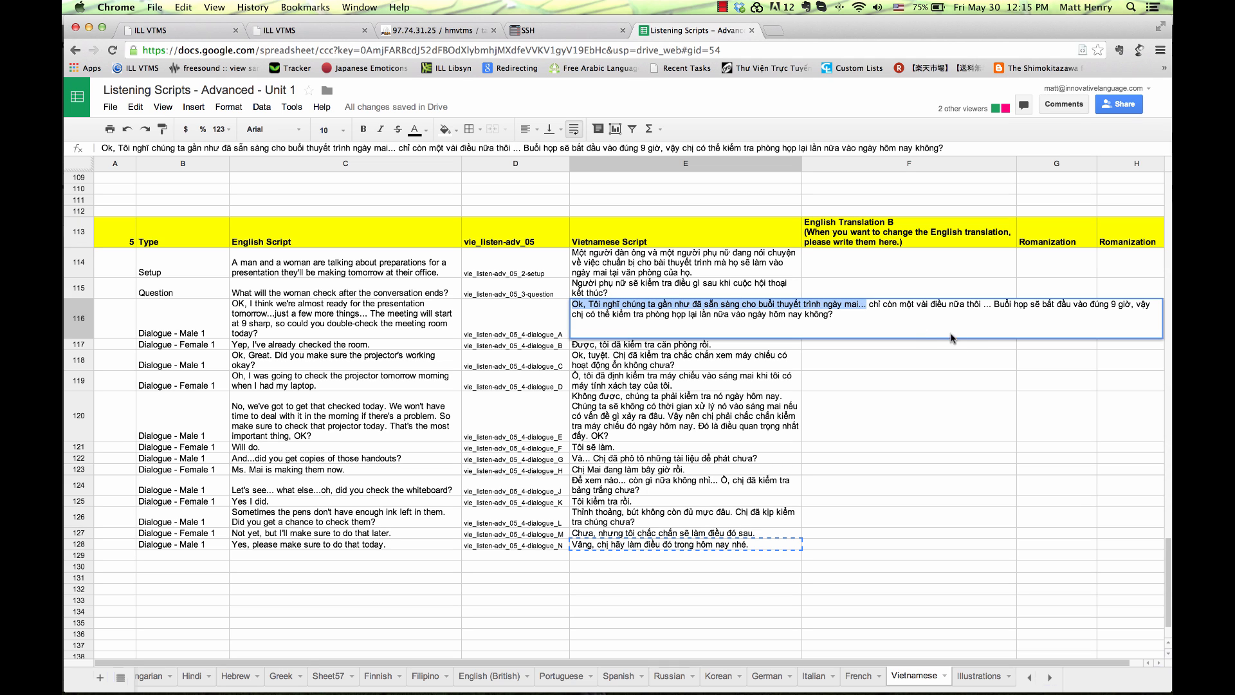
pyautogui.click(859, 307)
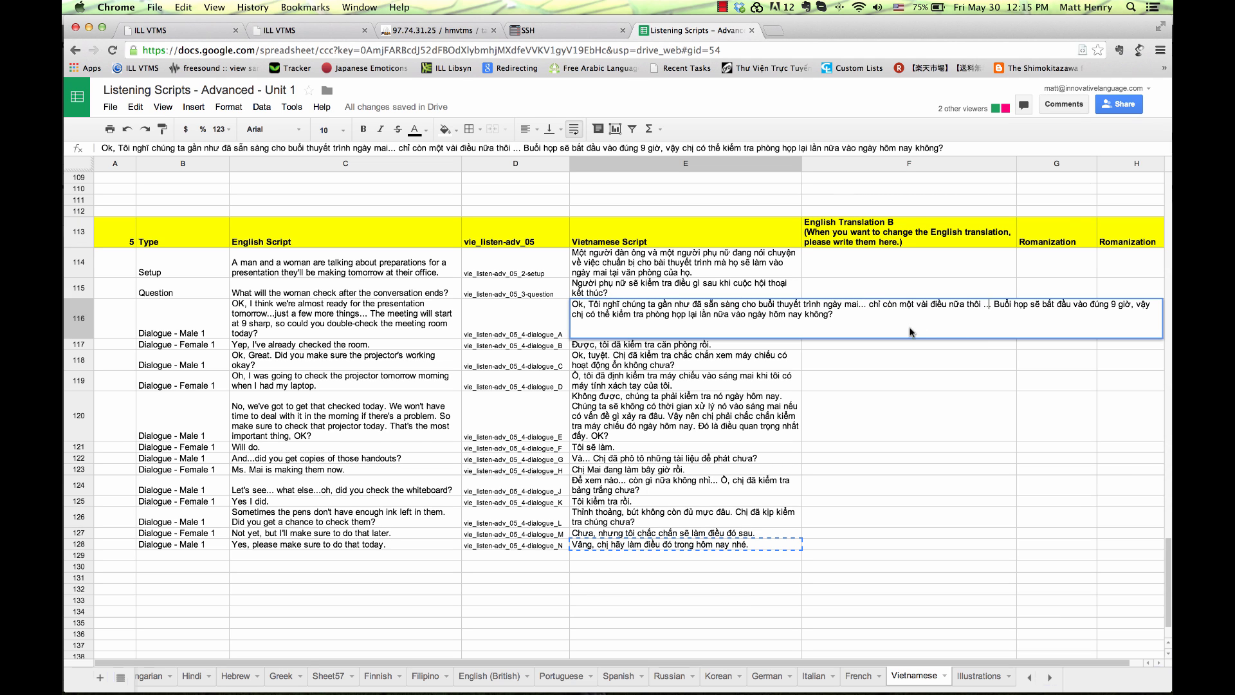
# Step: Try to replace the Vietnamese caption in layer 10 with the part of cell E116 that ends at "ngày mai...", at 0;01;52;01
pyautogui.press('super+Tab')
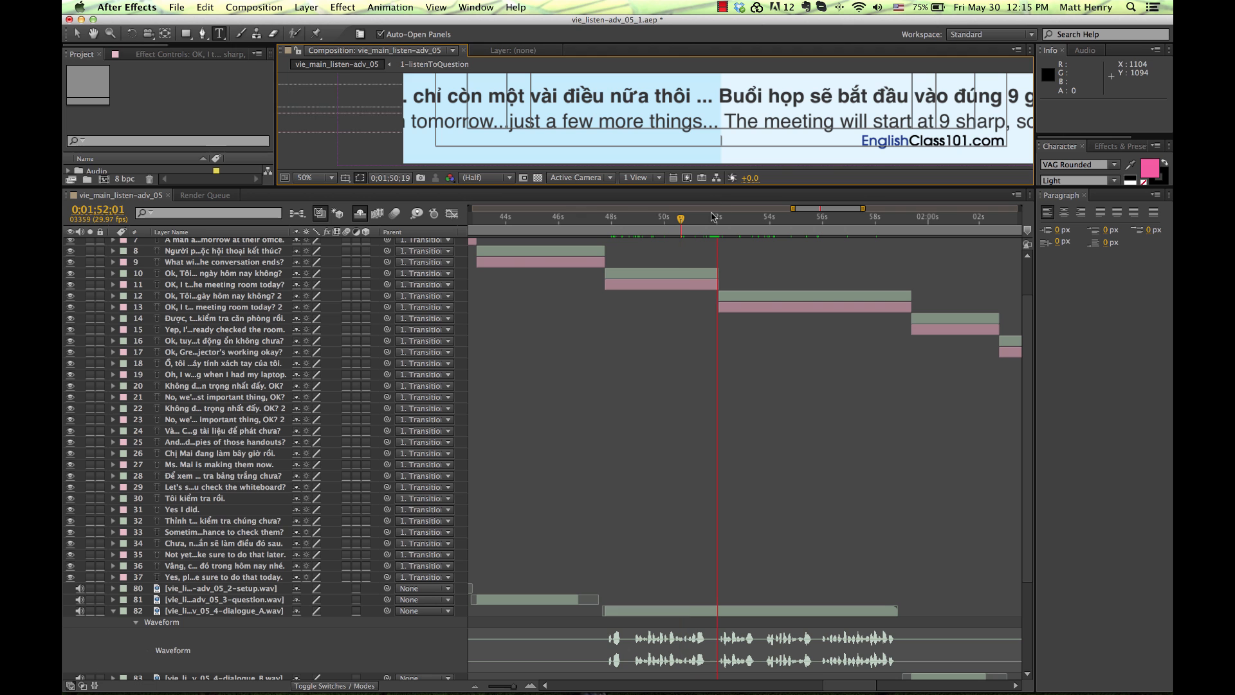
pyautogui.press('super+Tab')
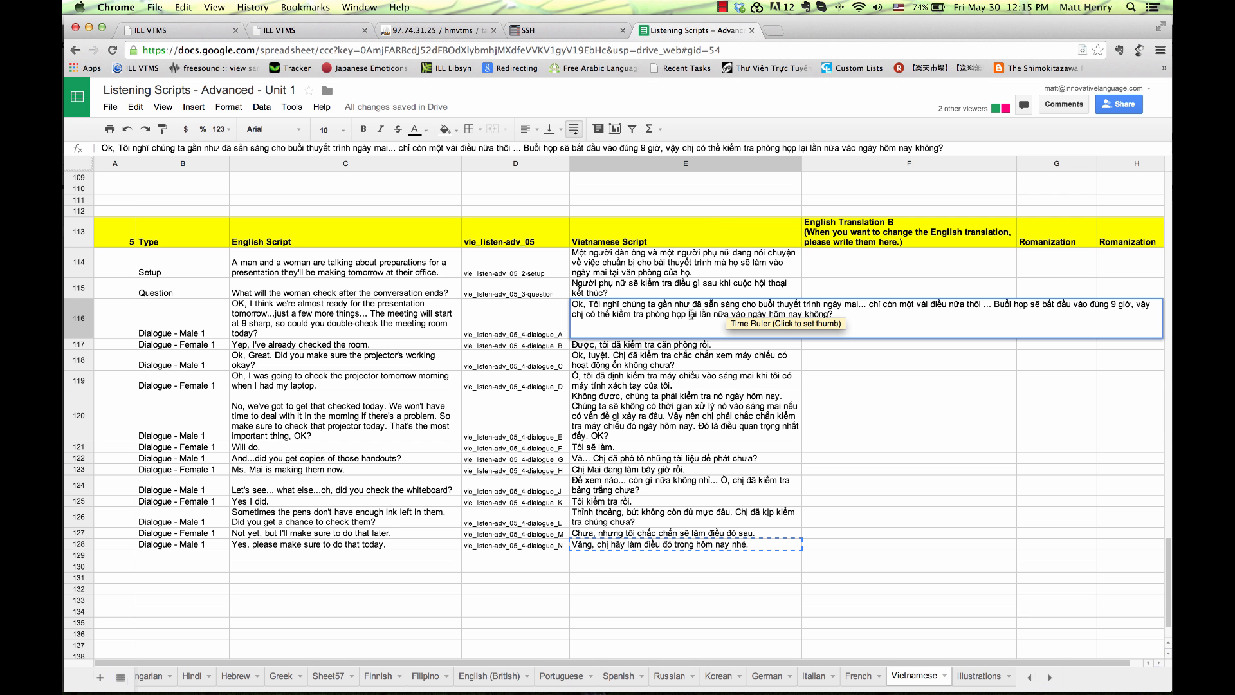
pyautogui.moveTo(868, 306); pyautogui.dragTo(605, 291)
pyautogui.press('super+c')
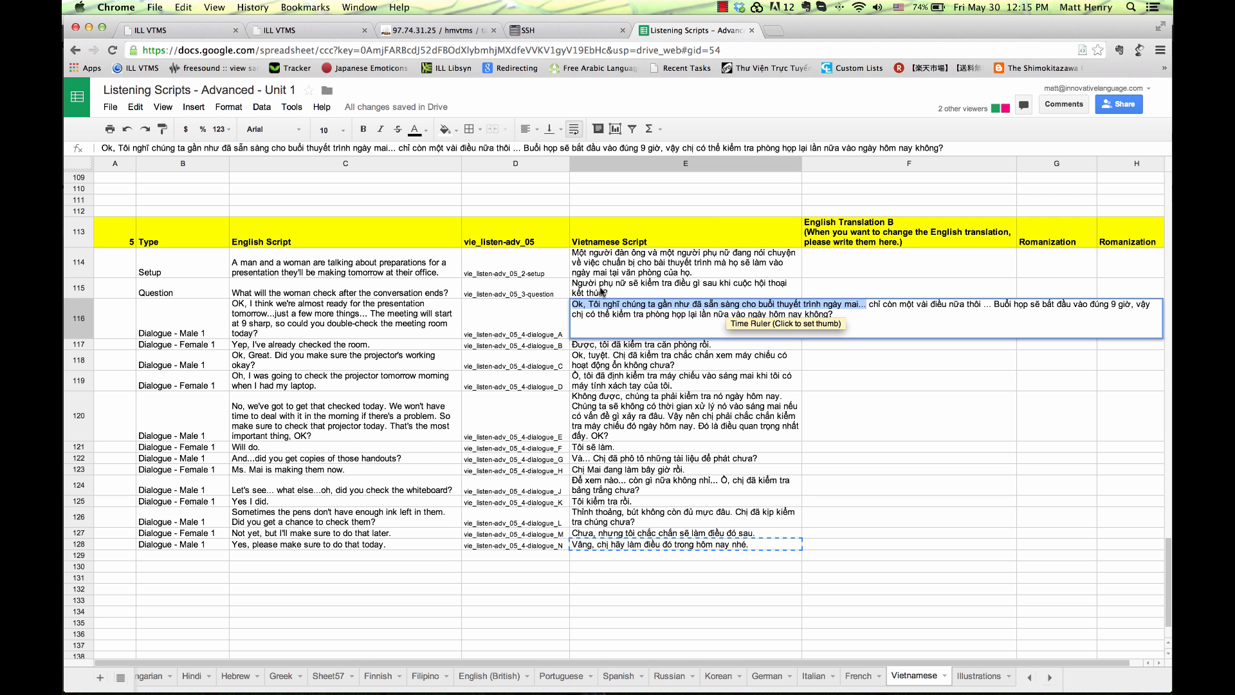
pyautogui.press('super+Tab')
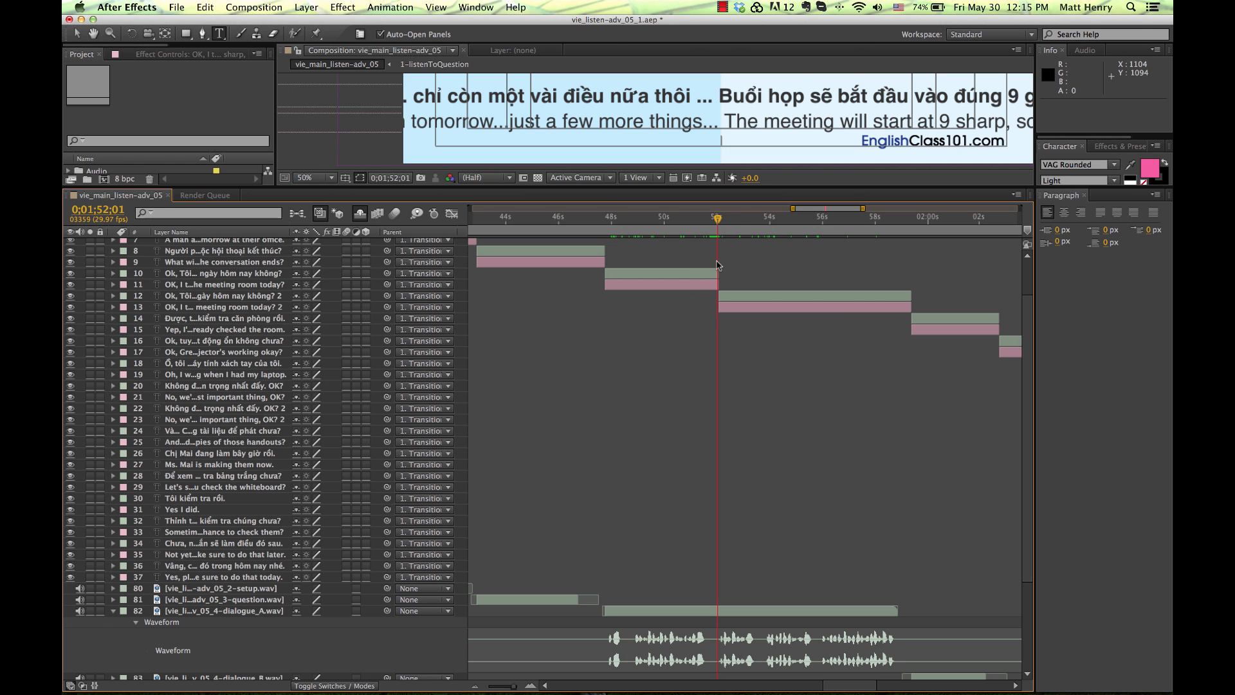
pyautogui.click(694, 273)
pyautogui.doubleClick(694, 273)
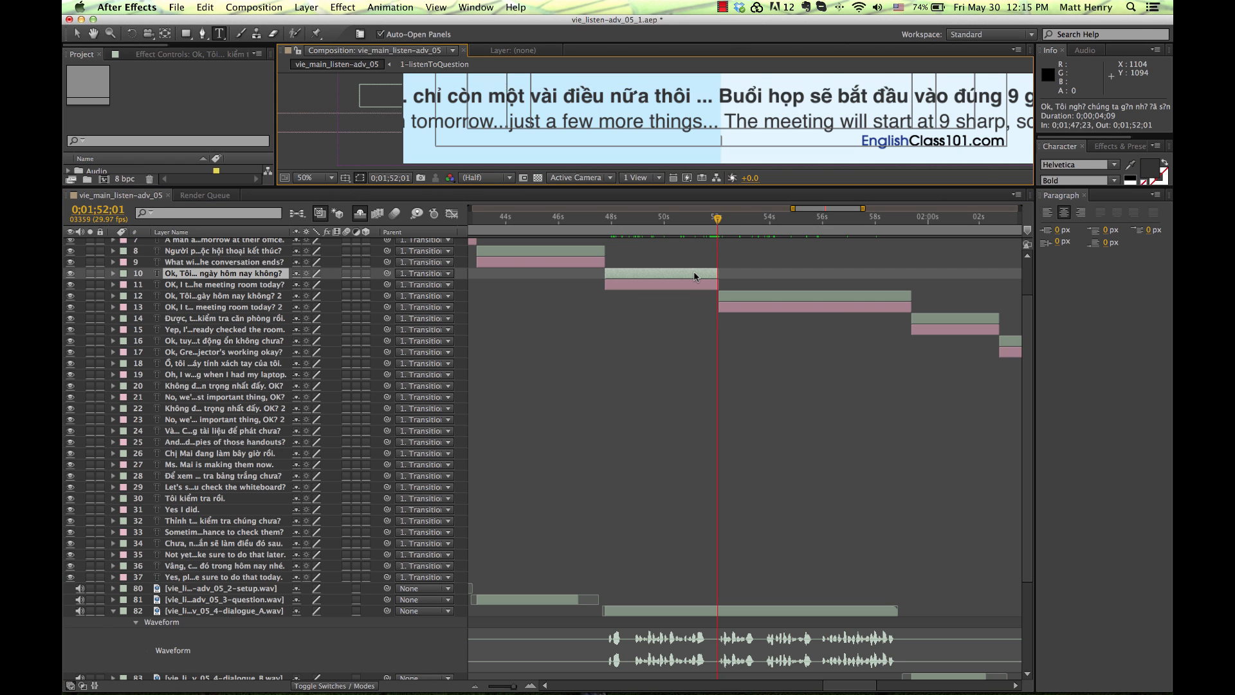
pyautogui.press('super+v')
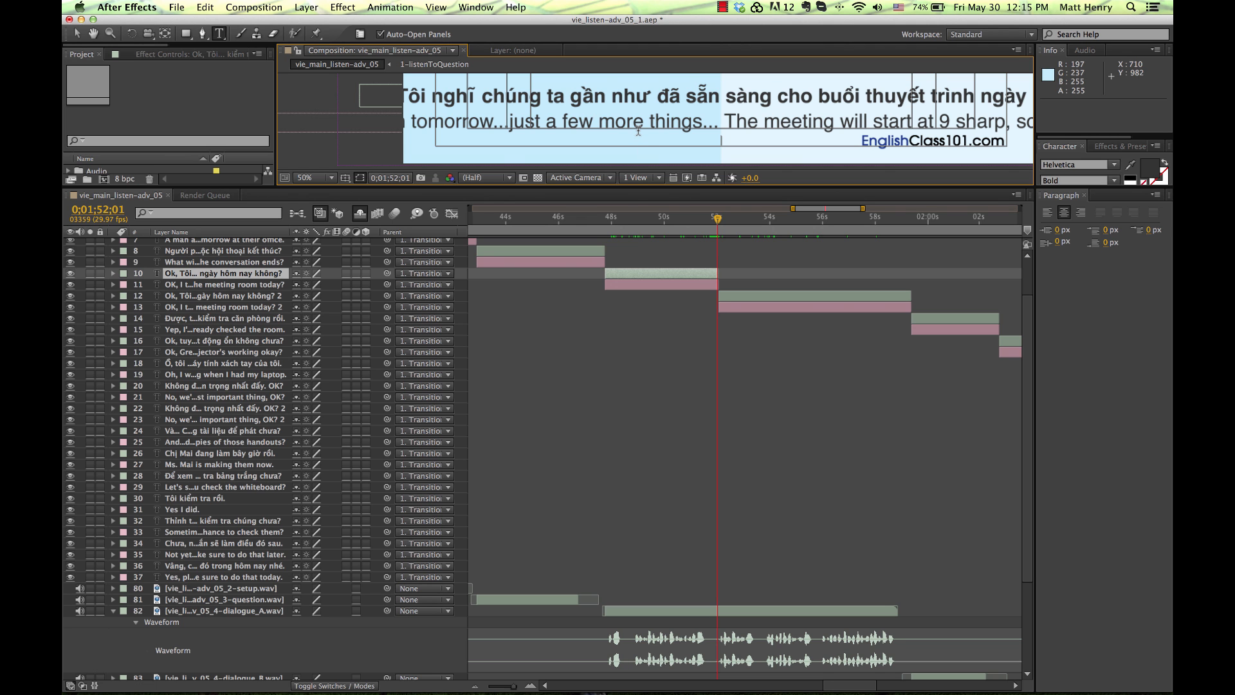
# Step: Undo the caption replacement in layer 10 and set the playhead to 0;01;52;00 with no layer selected
pyautogui.press('super+Tab')
pyautogui.press('super+Tab')
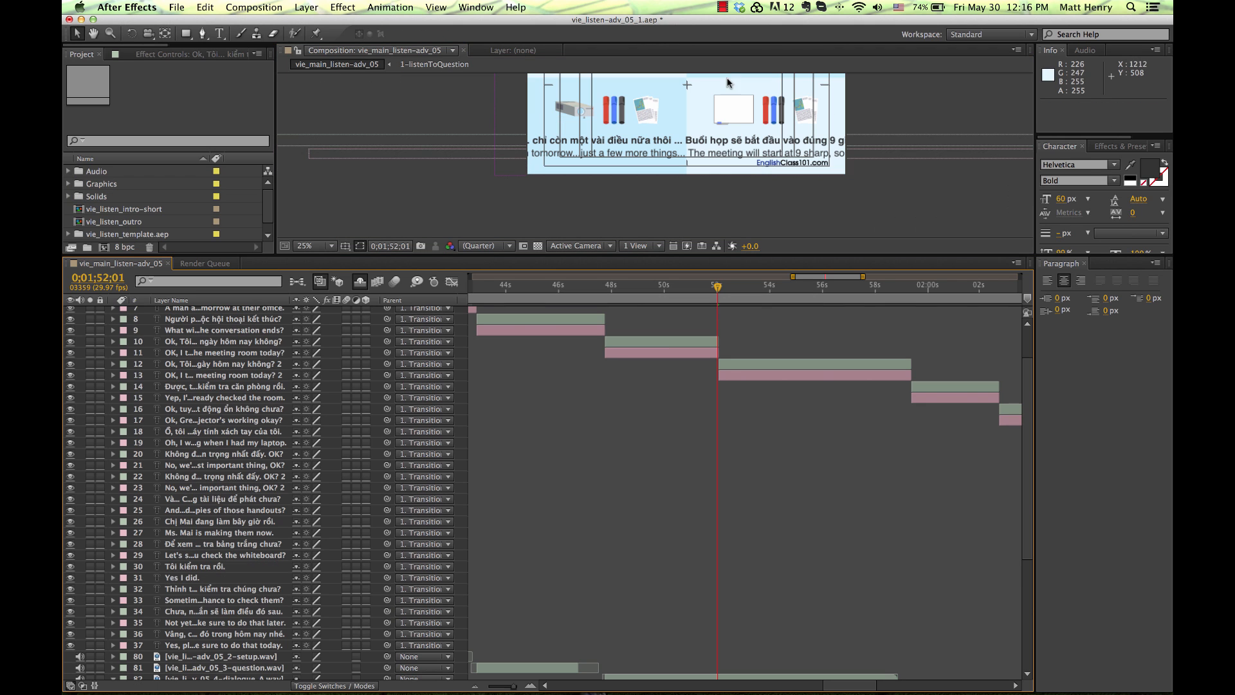
pyautogui.click(722, 146)
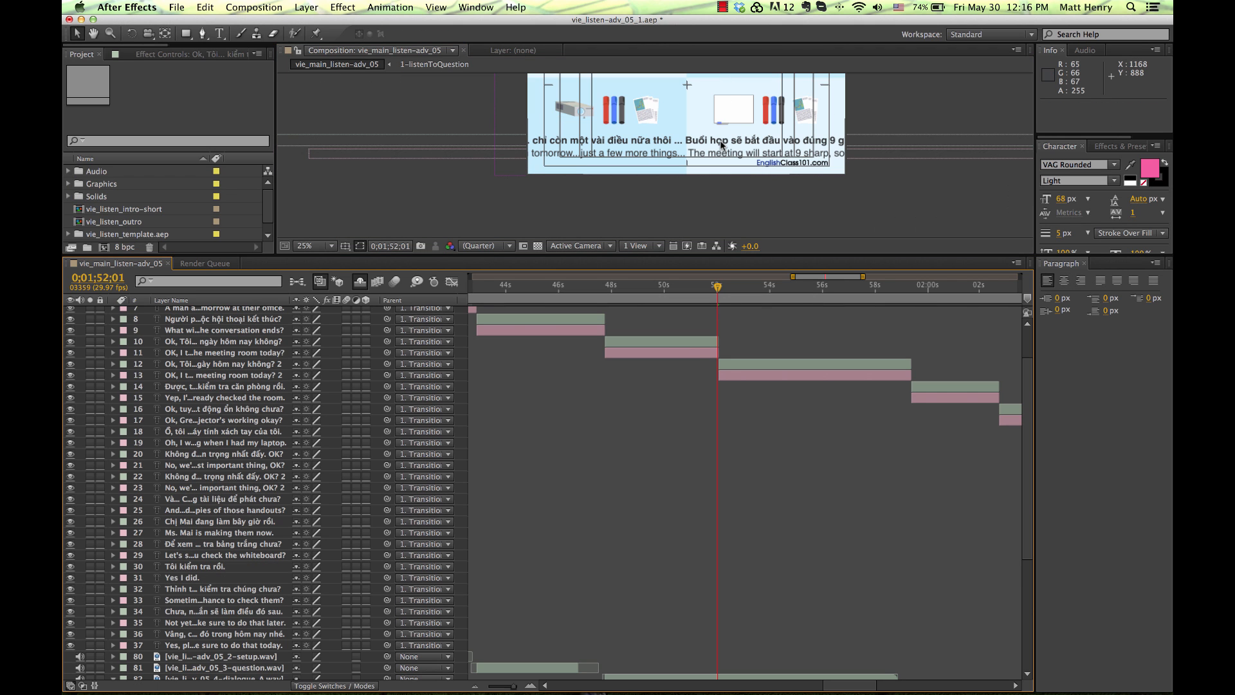
pyautogui.click(693, 341)
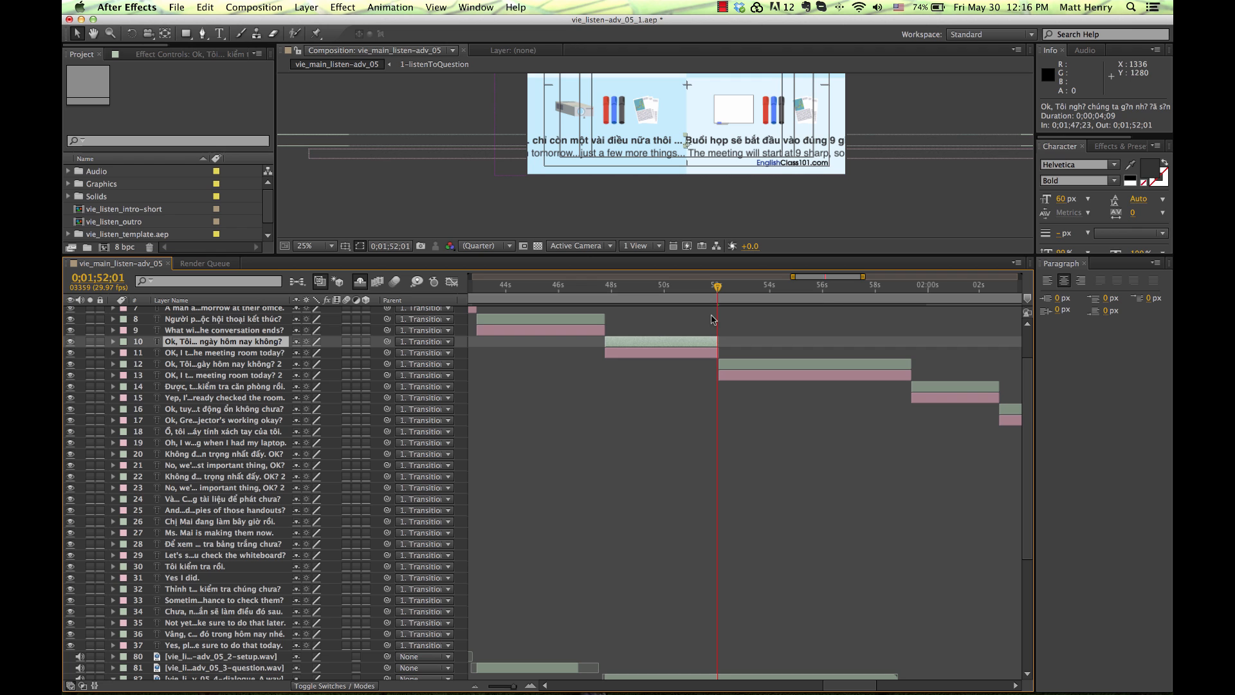
pyautogui.click(712, 318)
pyautogui.scroll(1, 712, 319)
pyautogui.press('pageup')
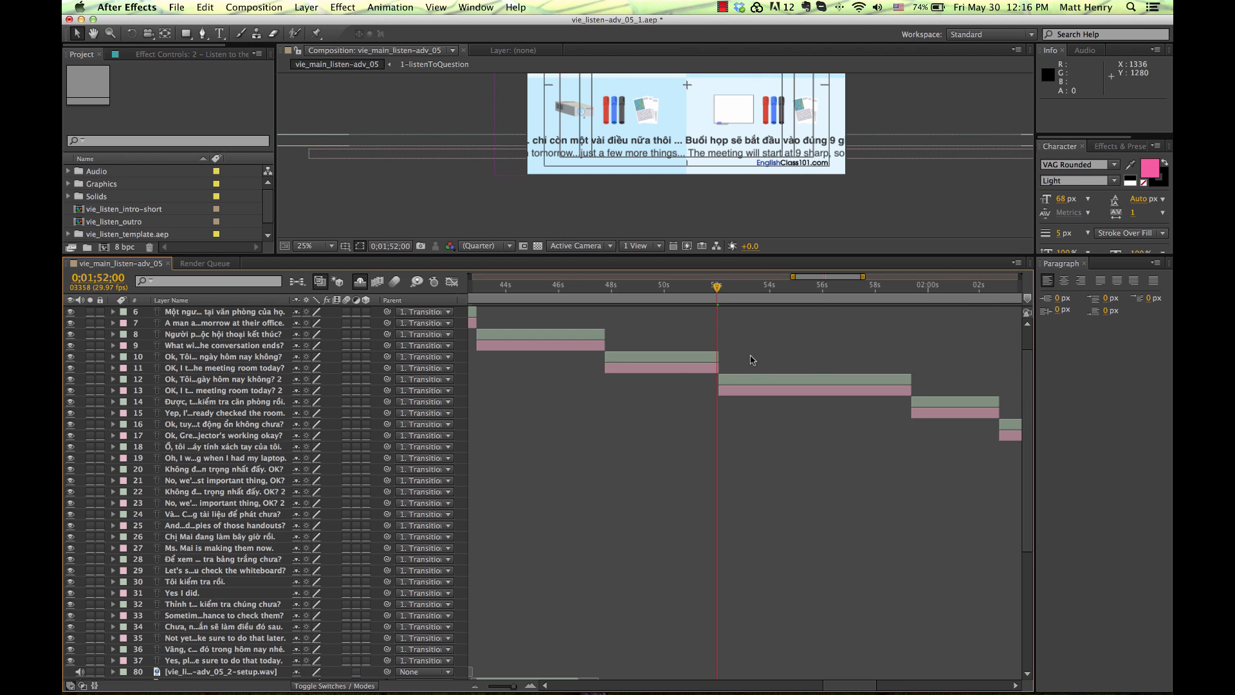
# Step: In Chrome, copy "Ok, Tôi nghĩ chúng ta gần như đã sẵn sàng cho buổi thuyết trình ngày mai..." from cell E116
pyautogui.press('super+Tab')
pyautogui.click(833, 309)
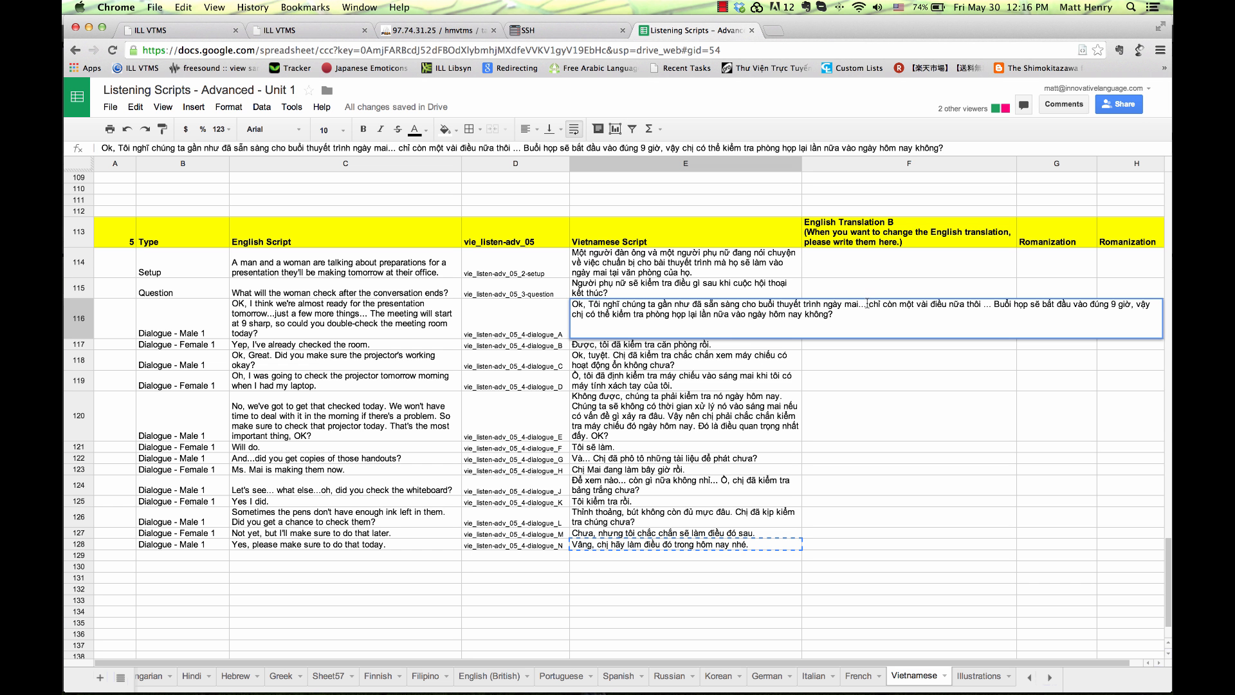
pyautogui.moveTo(867, 304); pyautogui.dragTo(690, 283)
pyautogui.moveTo(866, 305); pyautogui.dragTo(604, 283)
pyautogui.press('super+c')
# Step: Back in After Effects, replace the whole Vietnamese caption text of layer 10 with the copied sentence
pyautogui.press('super+Tab')
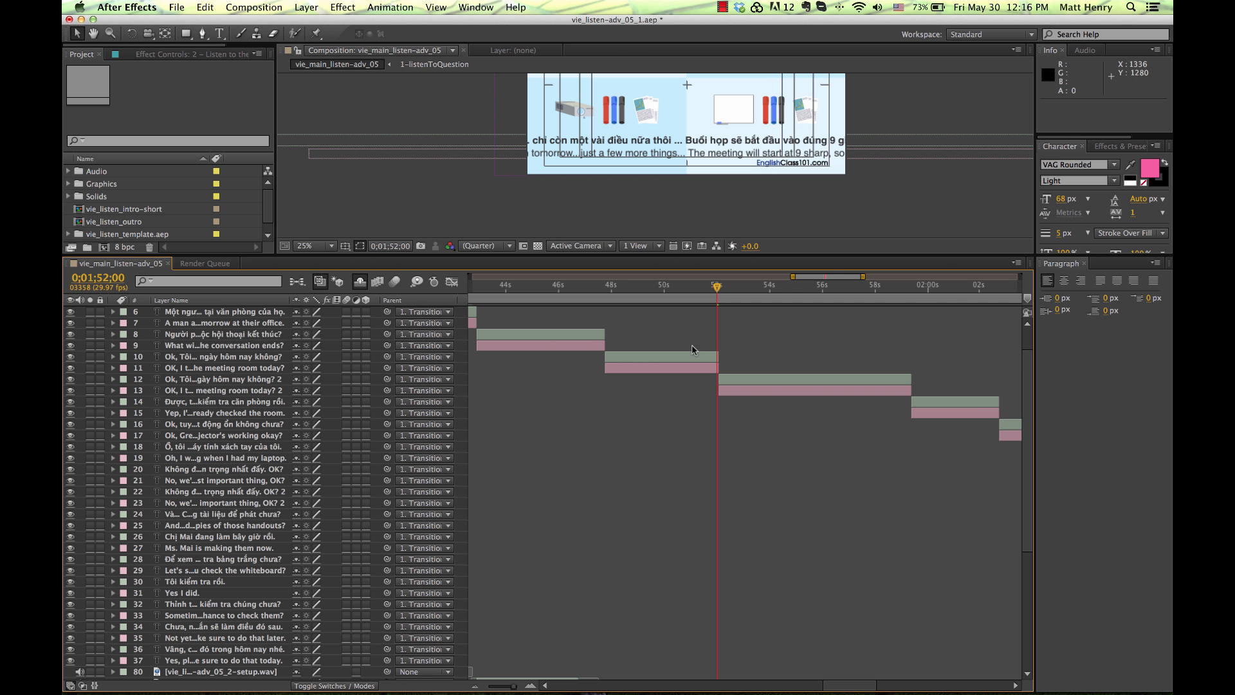
pyautogui.click(691, 356)
pyautogui.press('super+t')
pyautogui.press('super+v')
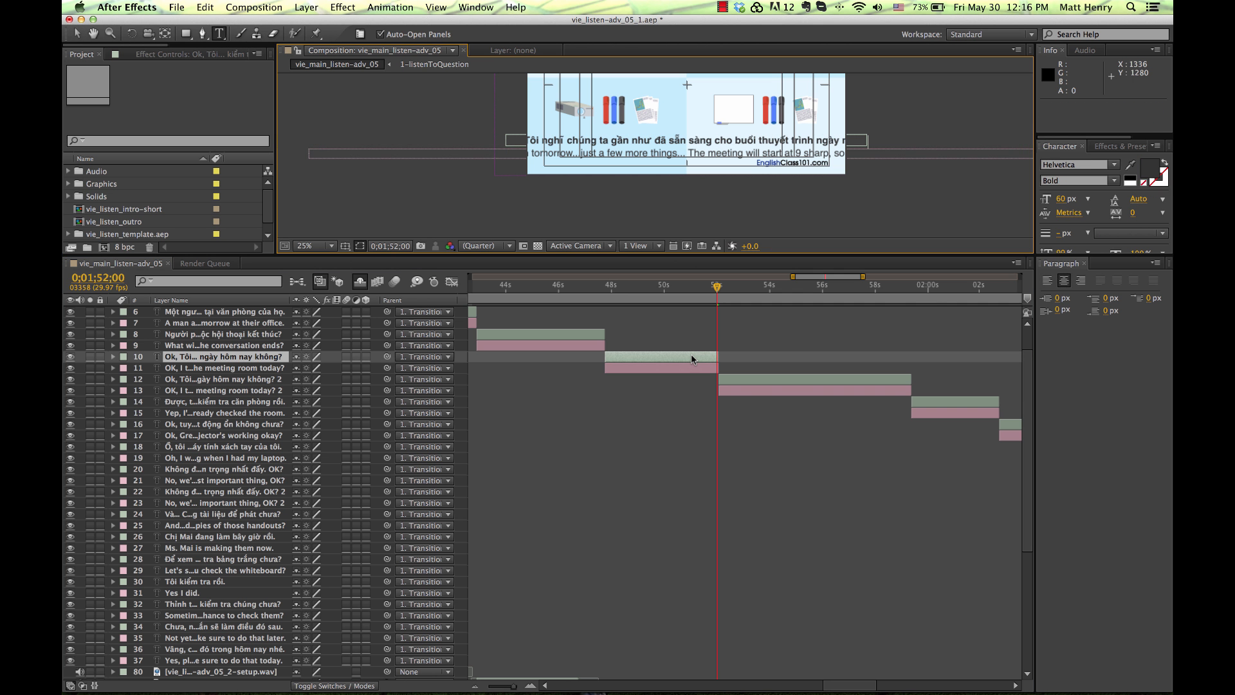
# Step: Check the matching English script in cell C116 of the Chrome spreadsheet, and return to After Effects
pyautogui.press('super+Tab')
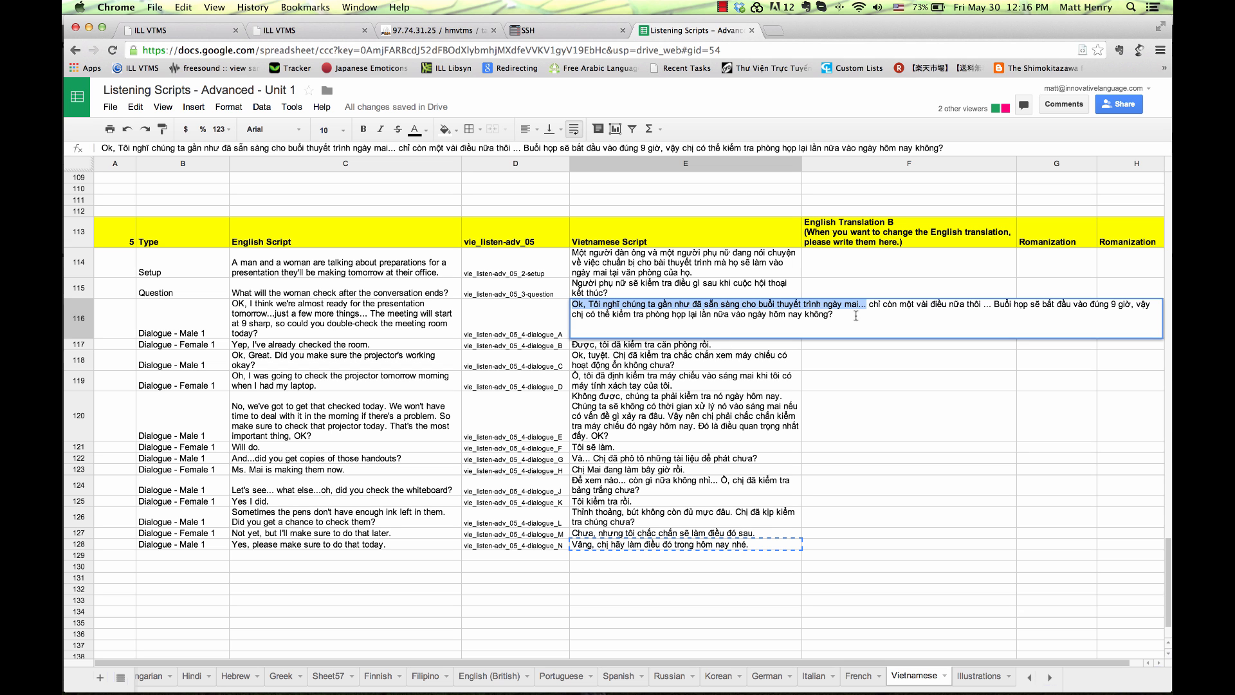
pyautogui.click(261, 317)
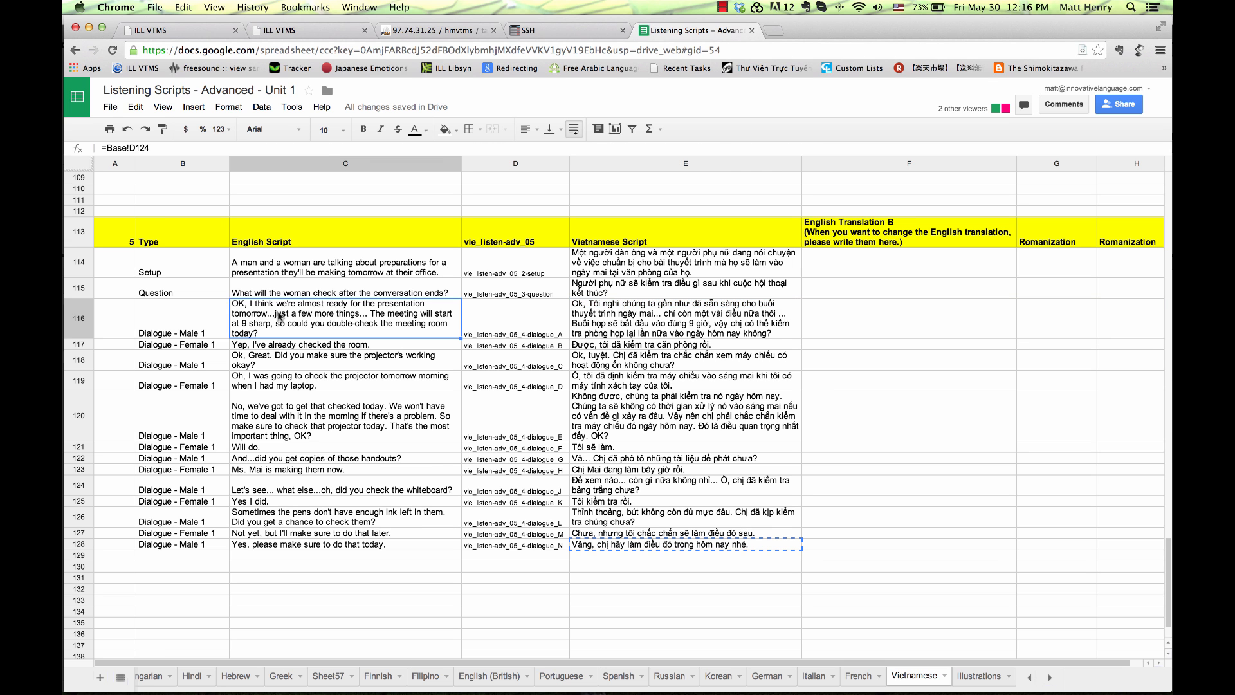
pyautogui.doubleClick(274, 317)
pyautogui.click(317, 289)
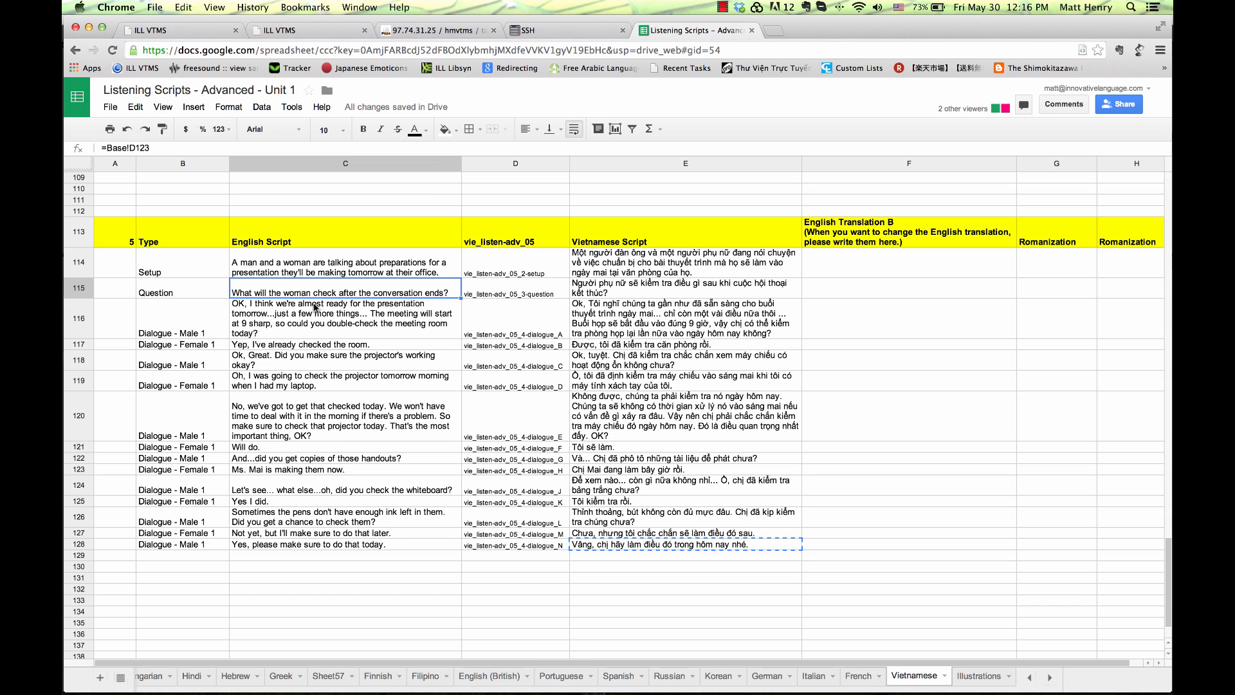
pyautogui.click(317, 311)
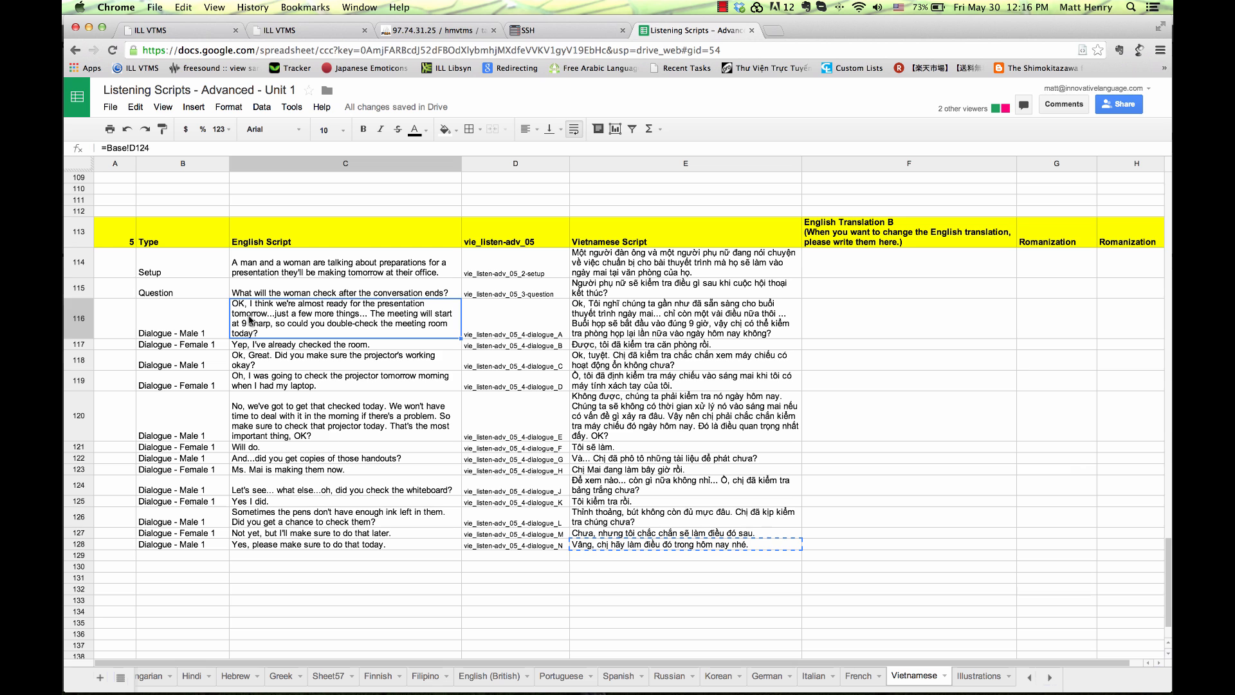
pyautogui.press('super+Tab')
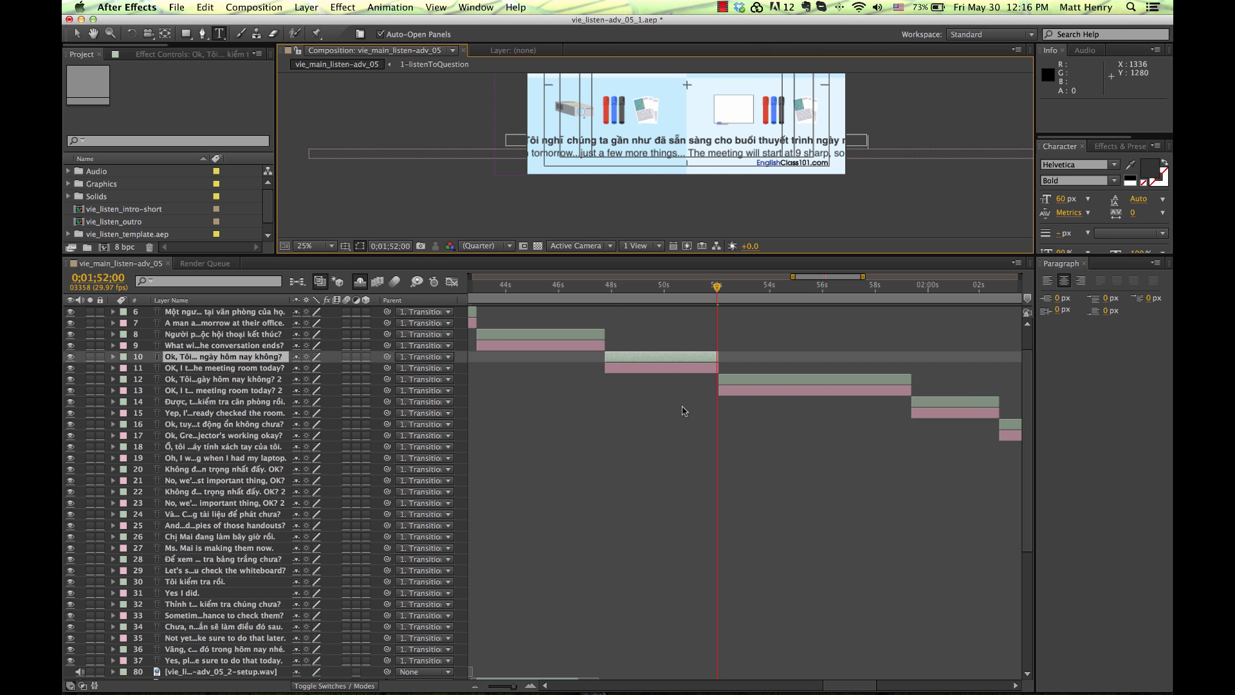
# Step: Shorten layer 11's English caption to "OK, I think we're almost ready for the presentation tomorrow..." and set the Vietnamese caption in layer 10 to 48 px
pyautogui.click(659, 368)
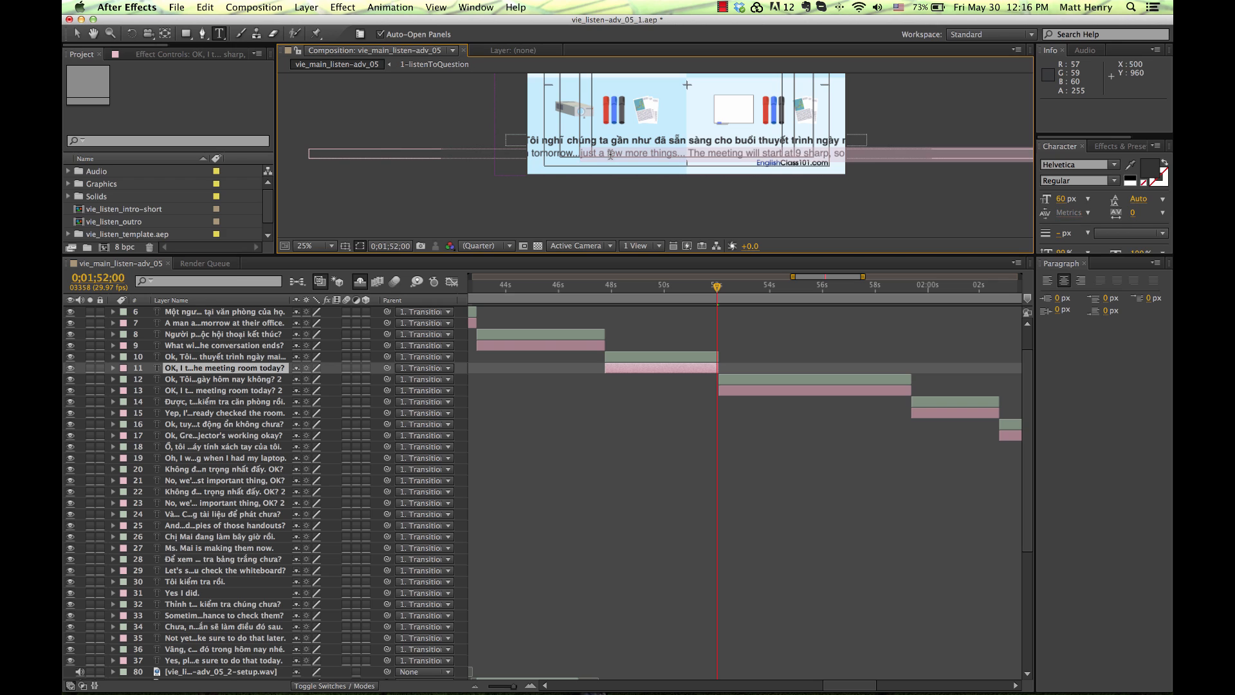
pyautogui.press('BackSpace')
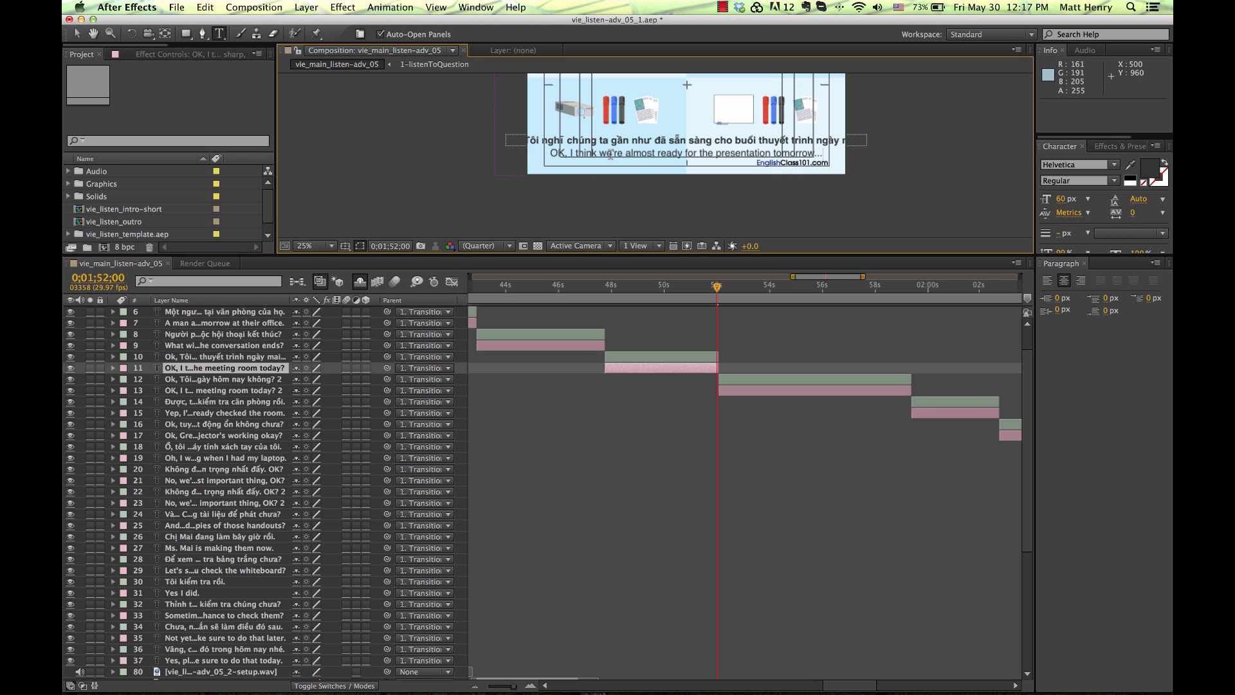
pyautogui.click(682, 357)
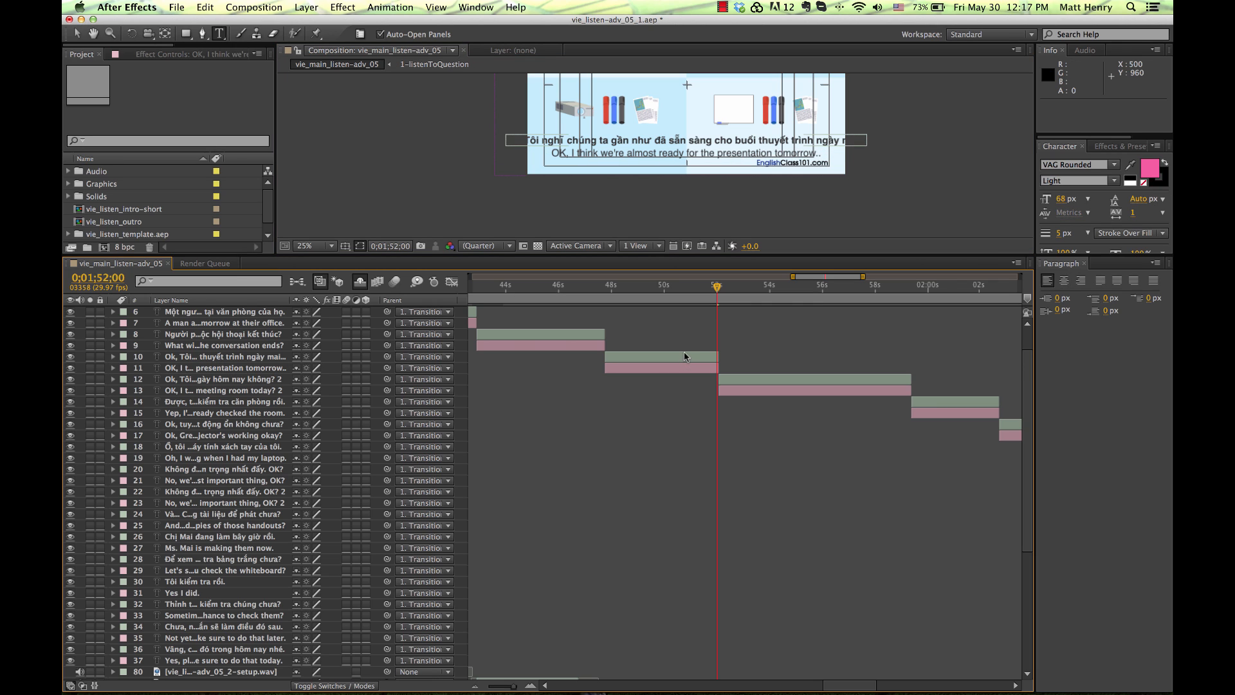
pyautogui.moveTo(1063, 199); pyautogui.dragTo(1054, 201)
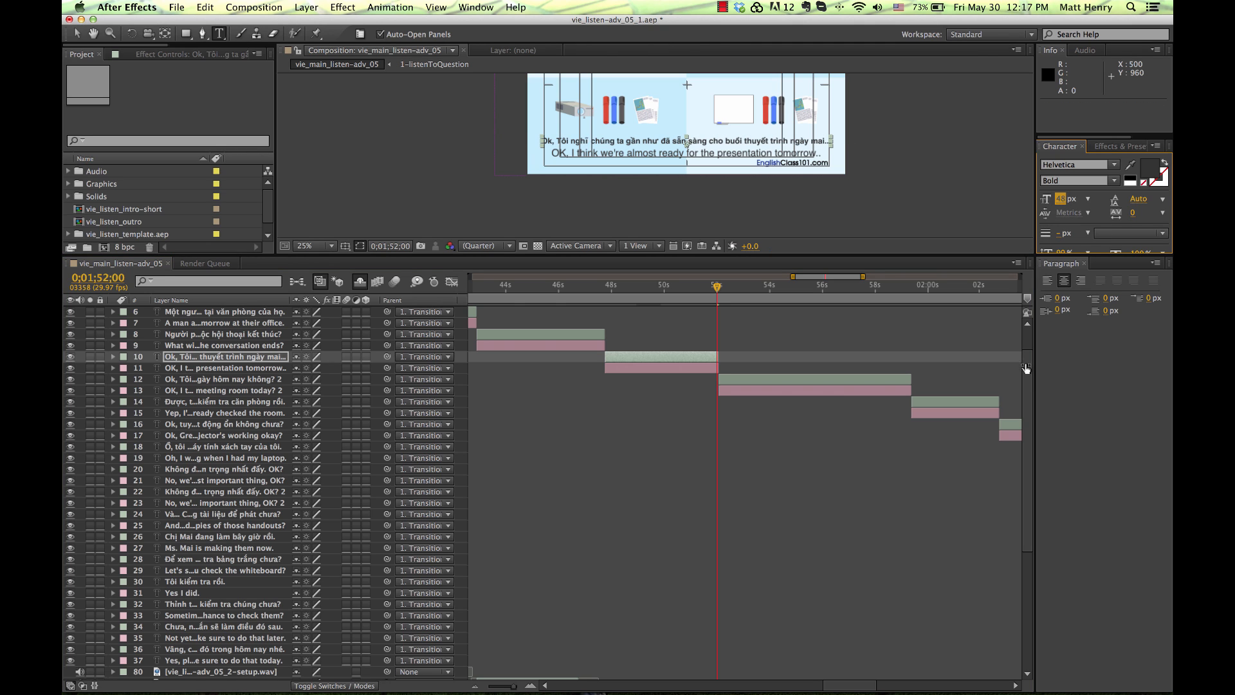
pyautogui.click(873, 613)
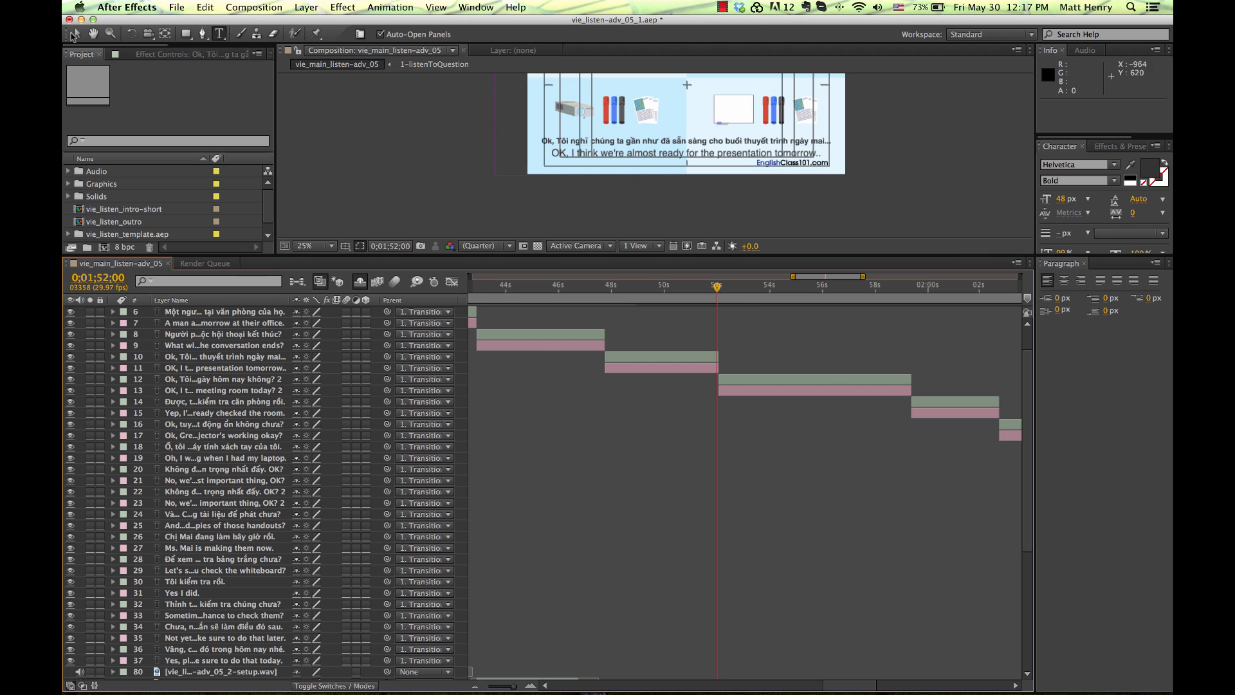
pyautogui.press('v')
pyautogui.click(848, 130)
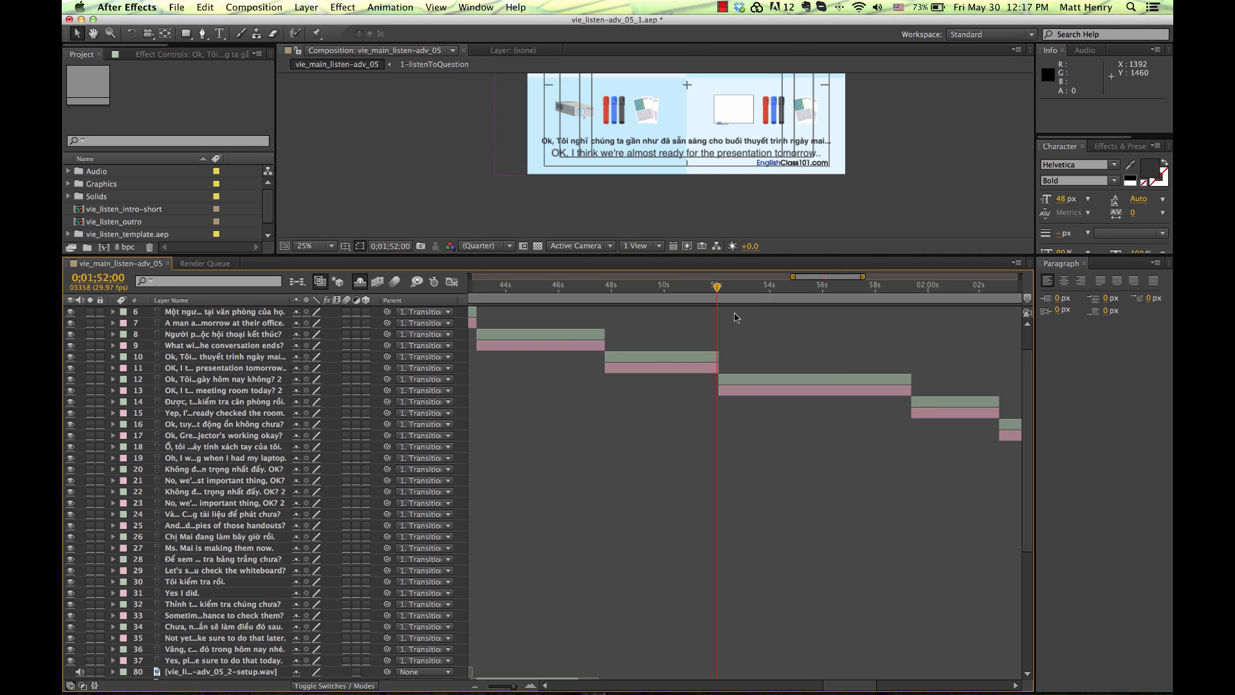
# Step: In Chrome, copy the phrase "chỉ còn một vài điều nữa thôi ..." from cell E116, and return to After Effects
pyautogui.press('pagedown')
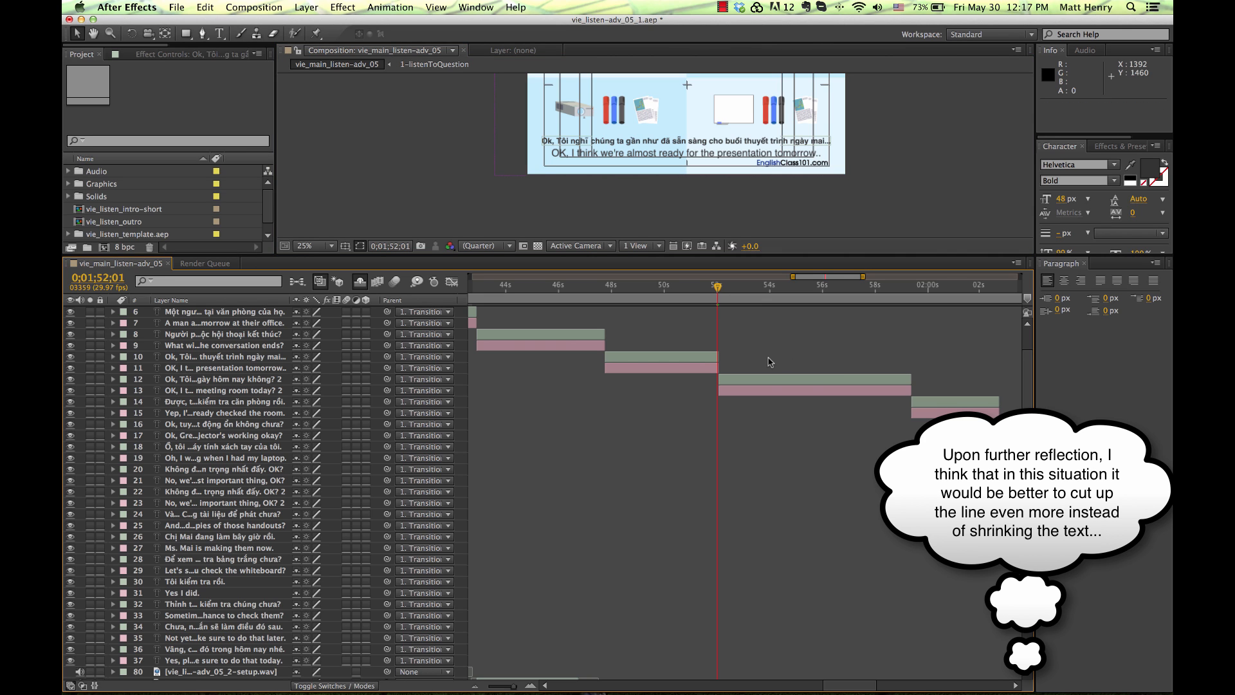
pyautogui.press('pagedown')
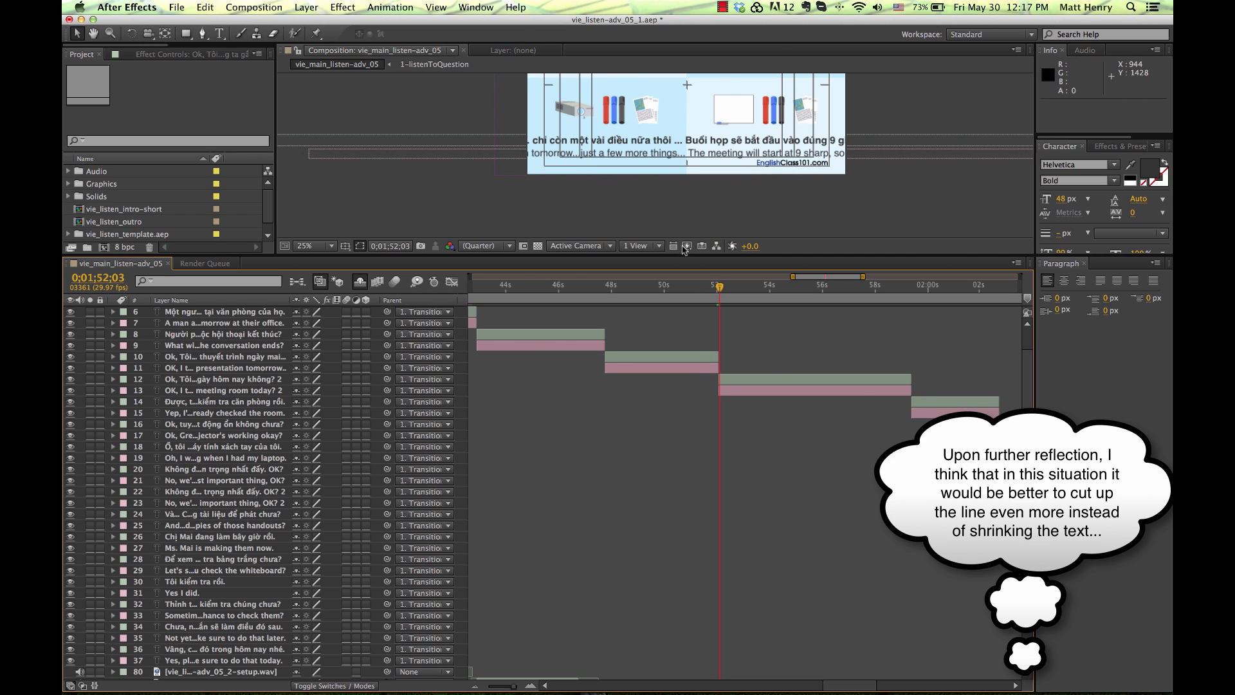
pyautogui.press('super+Tab')
pyautogui.doubleClick(644, 317)
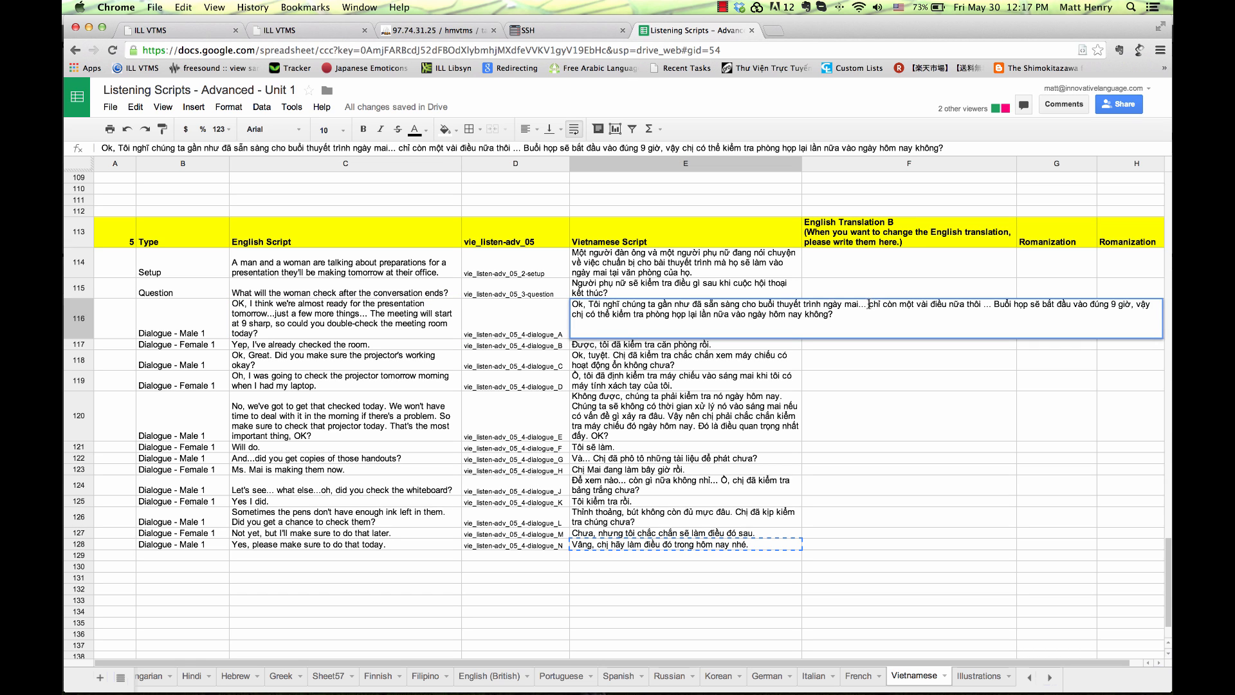
pyautogui.moveTo(869, 305); pyautogui.dragTo(987, 298)
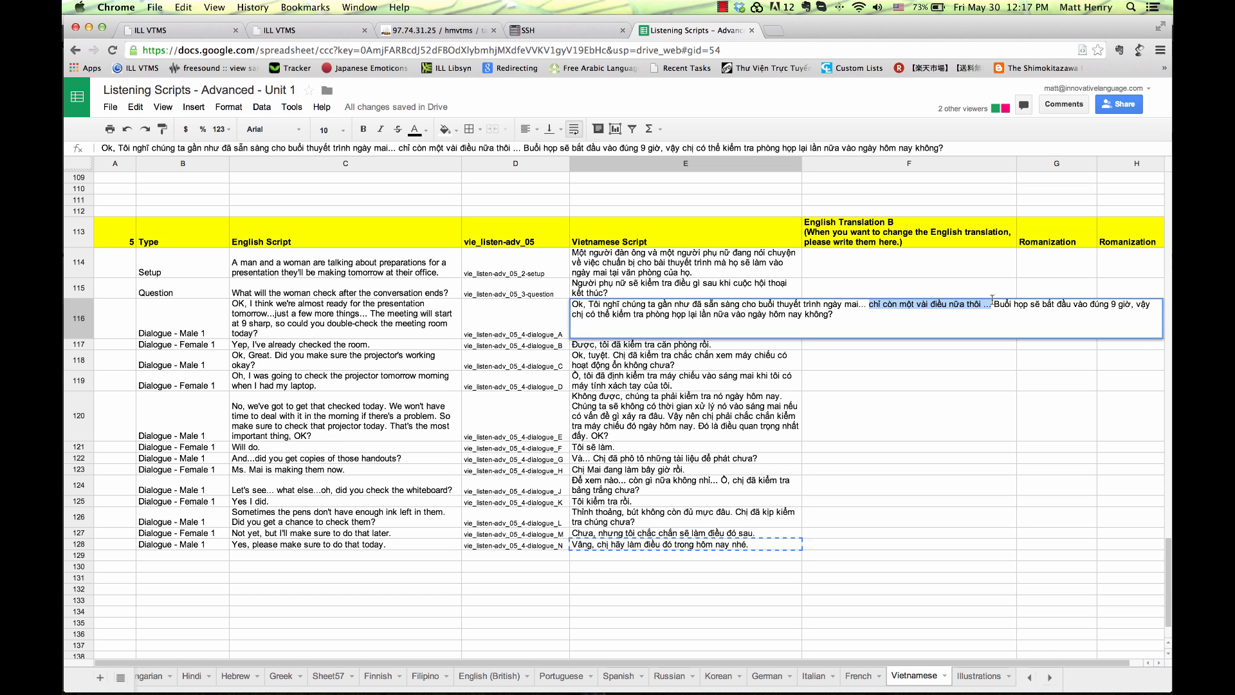
pyautogui.press('super+c')
pyautogui.press('super+Tab')
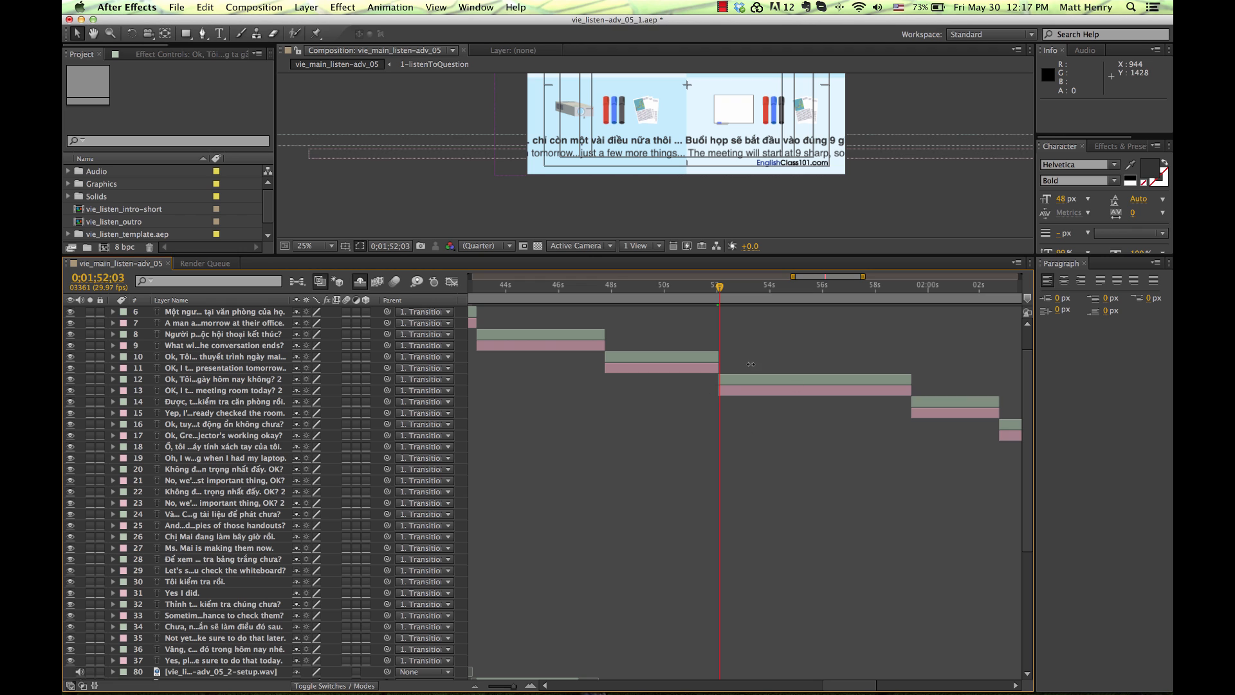
# Step: Set the playhead to 0;01;53;26, where the next spoken phrase begins in the dialogue_A audio waveform
pyautogui.scroll(-5, 791, 487)
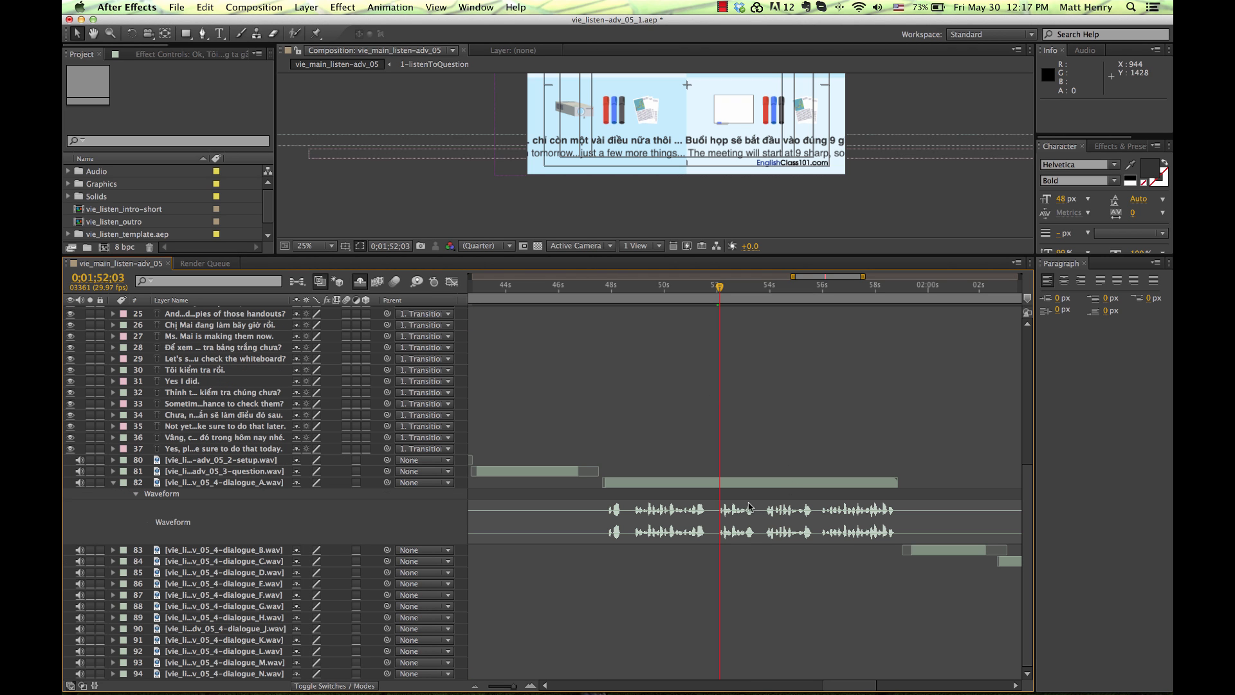
pyautogui.moveTo(738, 291); pyautogui.dragTo(767, 290)
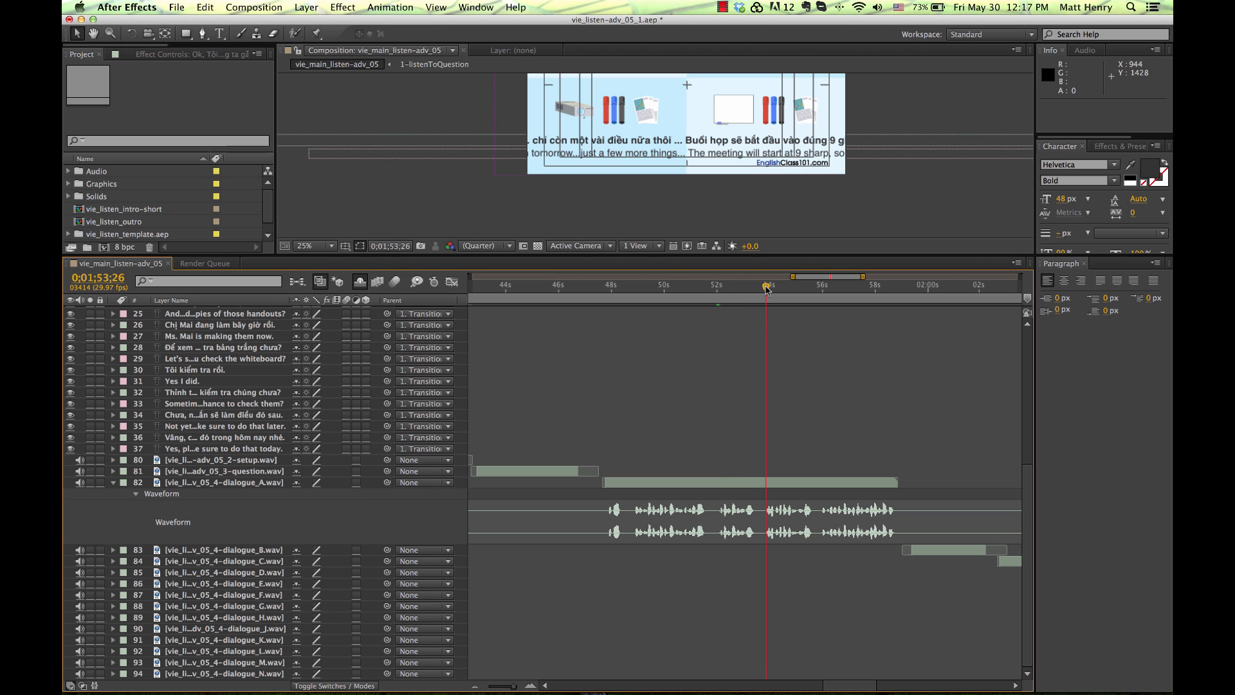
pyautogui.scroll(4, 783, 336)
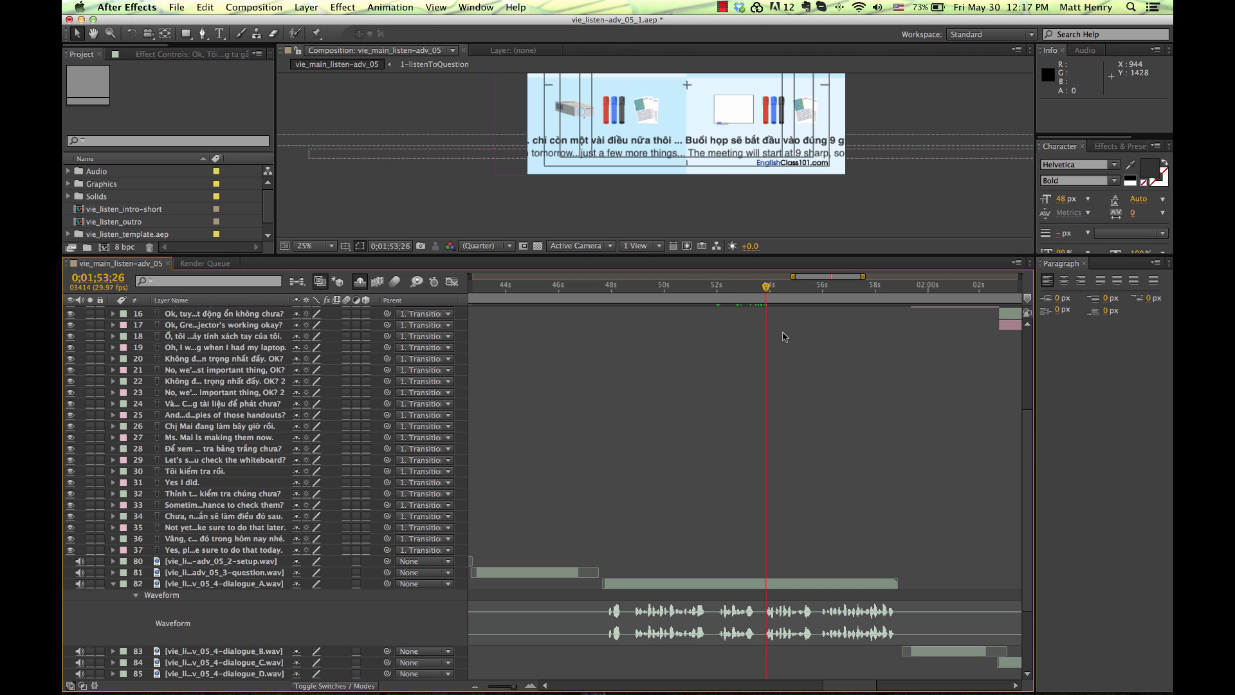
pyautogui.scroll(2, 783, 336)
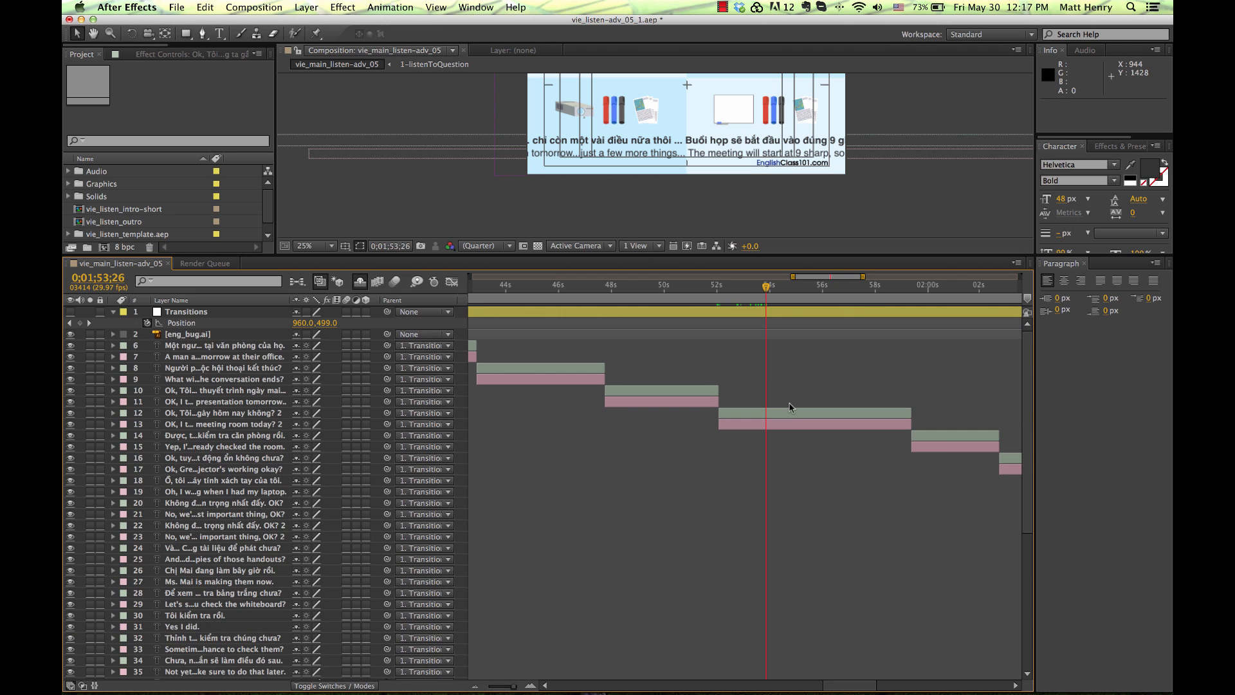
# Step: Duplicate the Vietnamese and English caption layers 12 and 13, and place both copies directly below the originals
pyautogui.click(797, 411)
pyautogui.keyDown('shift'); pyautogui.click(799, 425); pyautogui.keyUp('shift')
pyautogui.press('super+d')
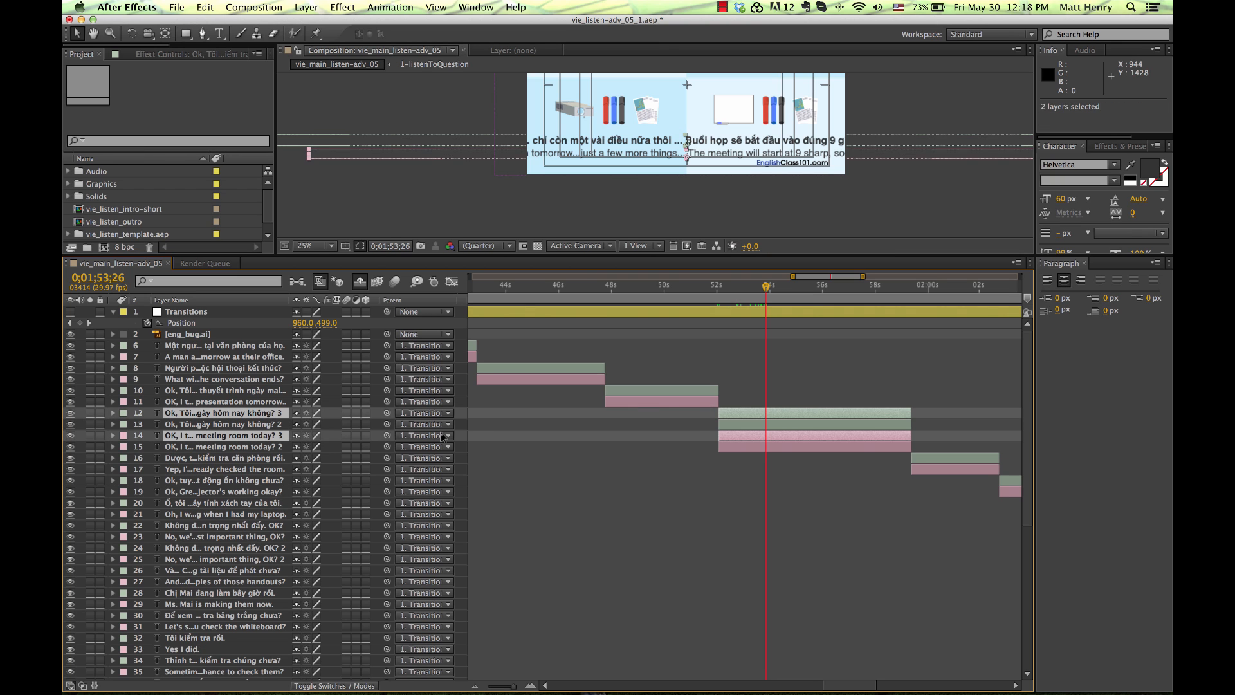
pyautogui.moveTo(243, 441); pyautogui.dragTo(244, 454)
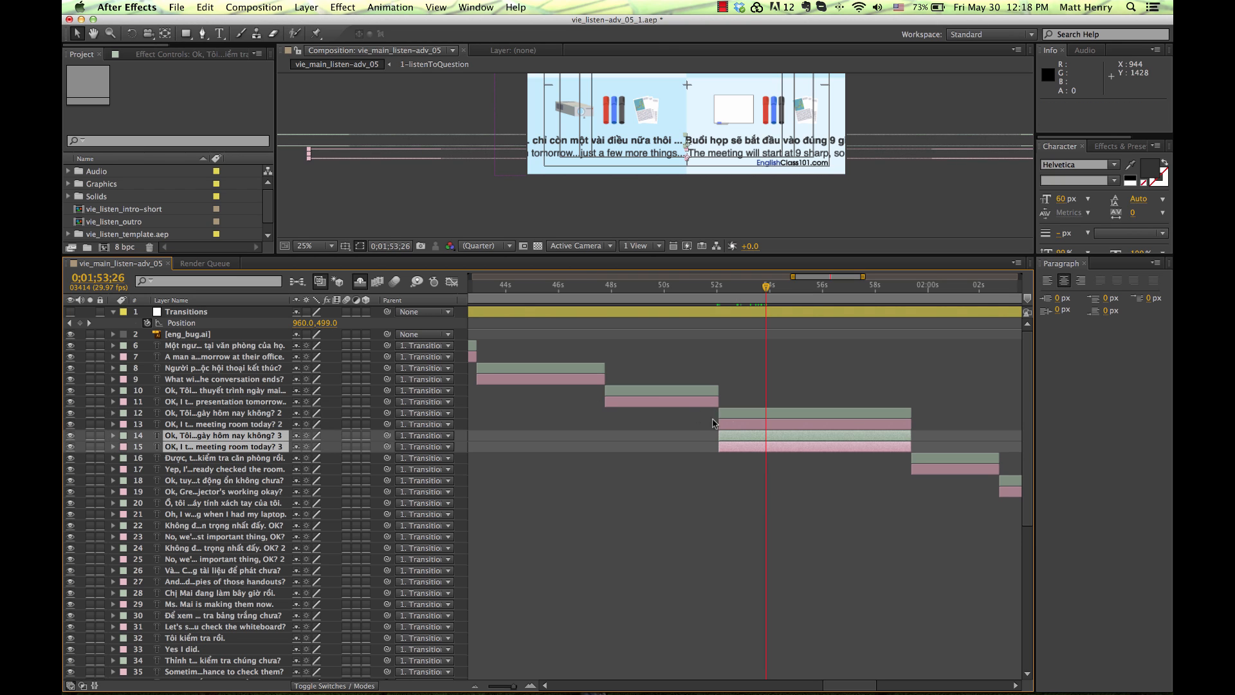
# Step: Trim caption layers 12 and 13 to end at 0;01;53;26, and layers 14 and 15 to start at 0;01;53;27
pyautogui.click(757, 415)
pyautogui.keyDown('shift'); pyautogui.click(756, 424); pyautogui.keyUp('shift')
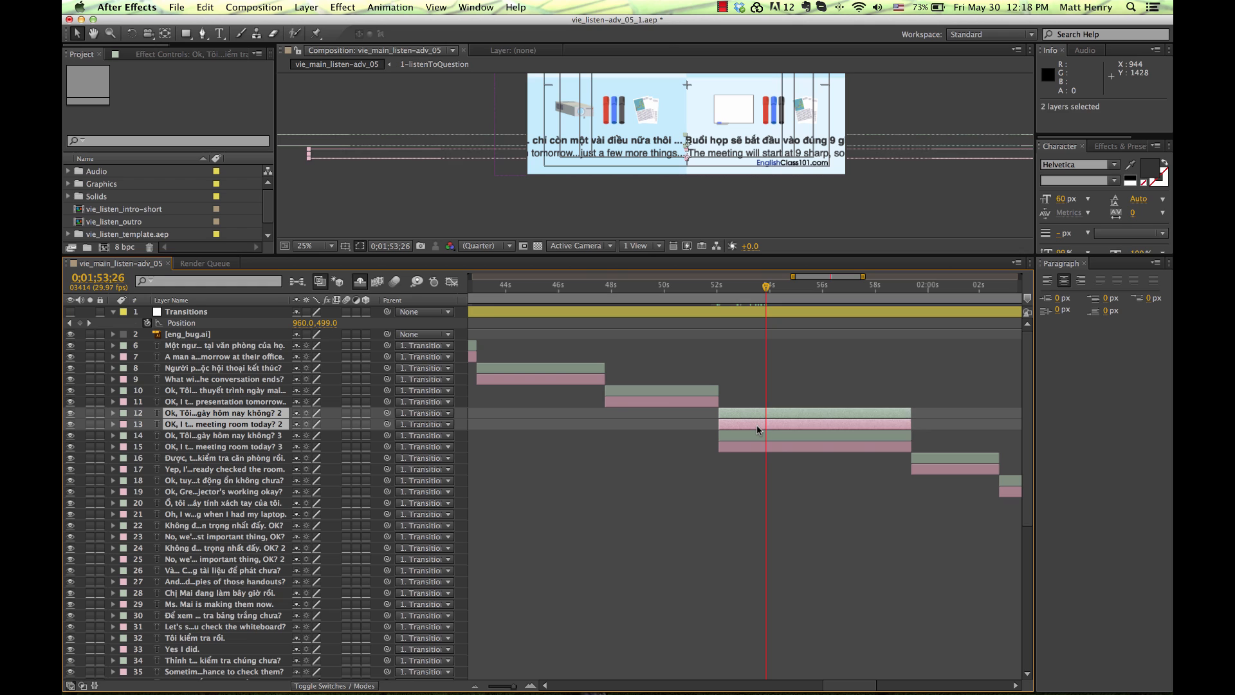
pyautogui.hotkey('alt', ']')
pyautogui.press('pagedown')
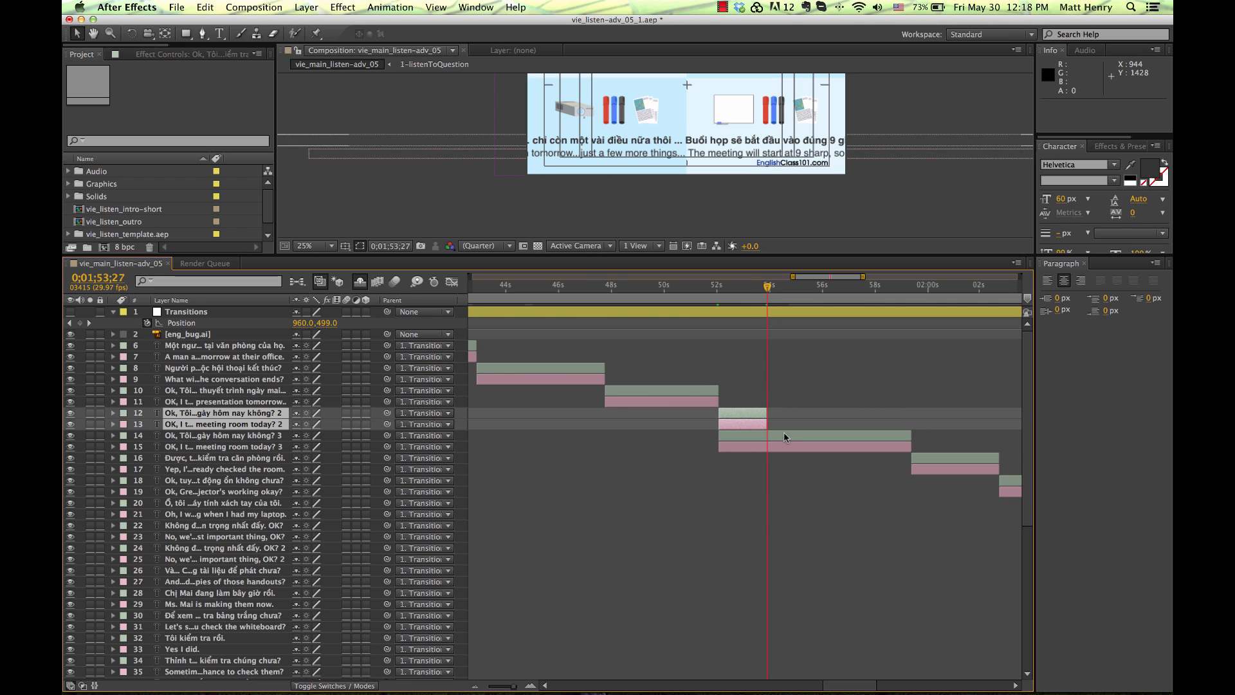
pyautogui.click(784, 436)
pyautogui.keyDown('shift'); pyautogui.click(783, 449); pyautogui.keyUp('shift')
pyautogui.hotkey('alt', '[')
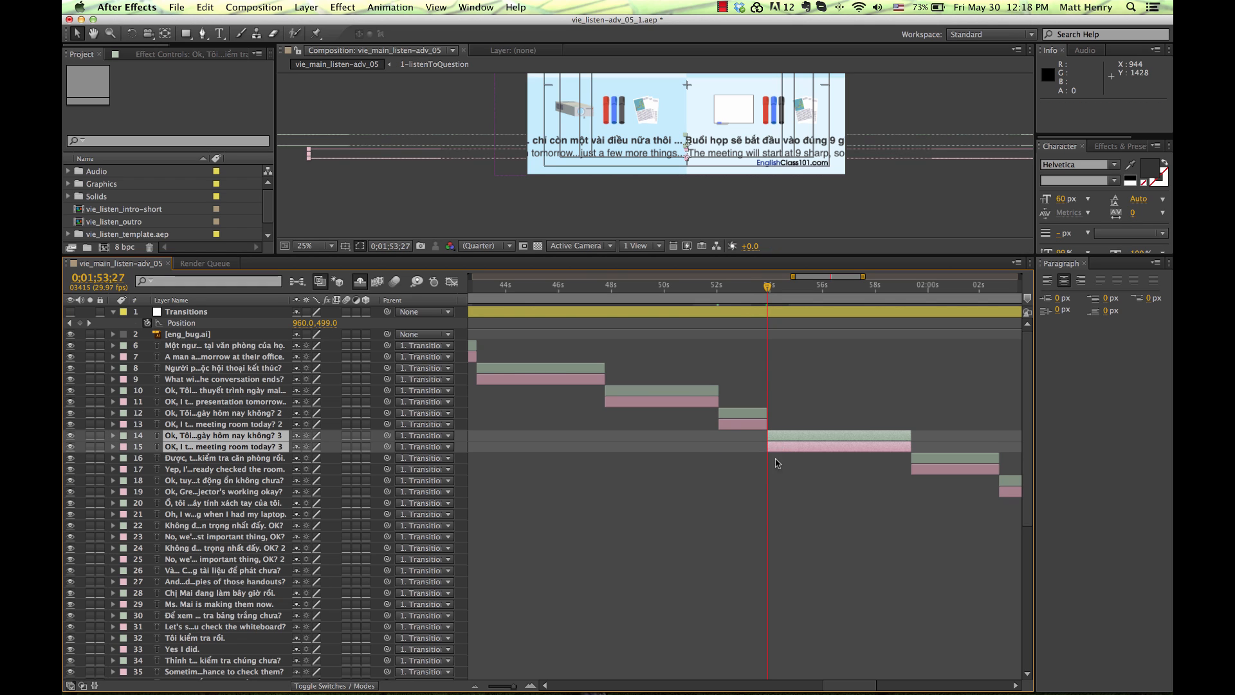
# Step: With the playhead at 0;01;53;11, replace the Vietnamese caption text of layer 12 with the copied phrase "chỉ còn một vài điều nữa thôi ..."
pyautogui.click(755, 349)
pyautogui.click(753, 289)
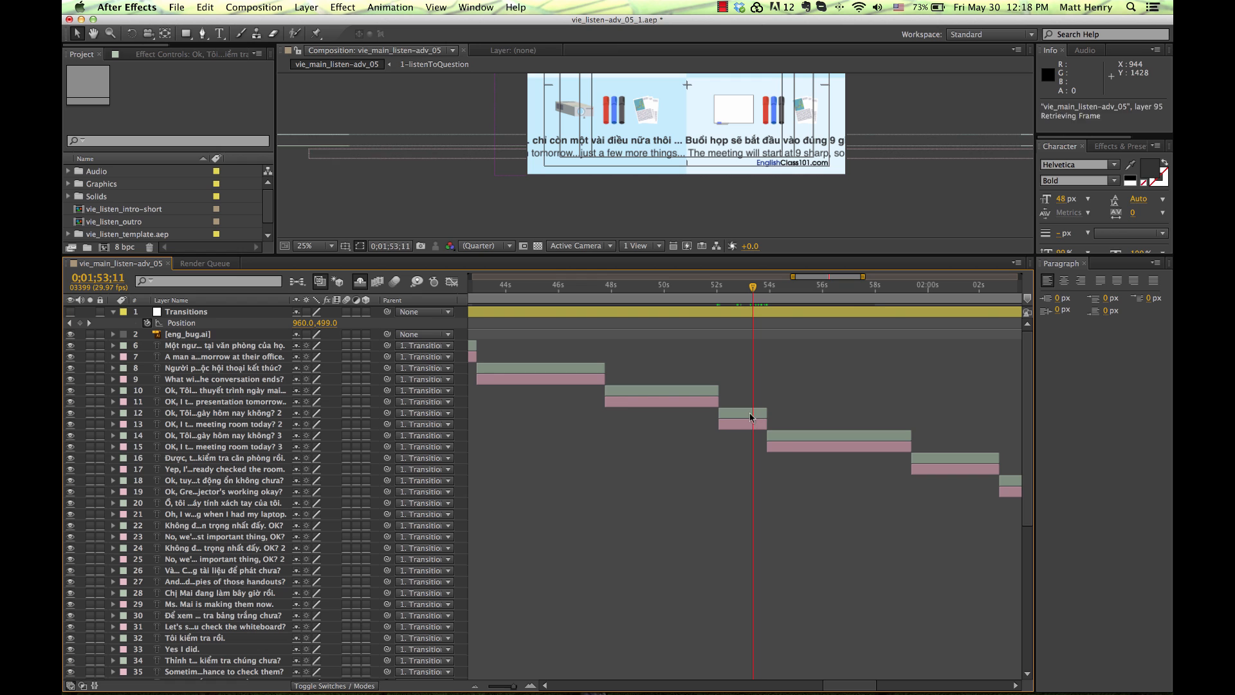
pyautogui.click(750, 414)
pyautogui.hotkey('ctrl', 't')
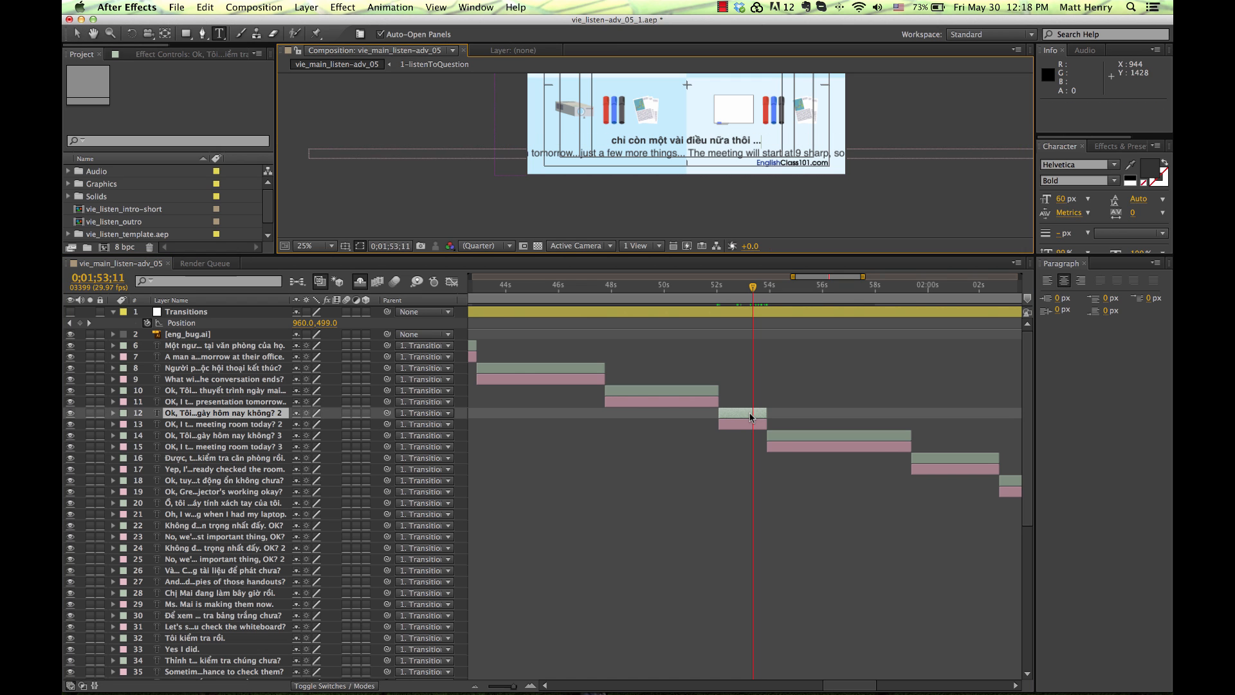
# Step: Check the English script in cell C116 in Chrome, and replace layer 13's caption in After Effects with "just a few more things..."
pyautogui.press('super+Tab')
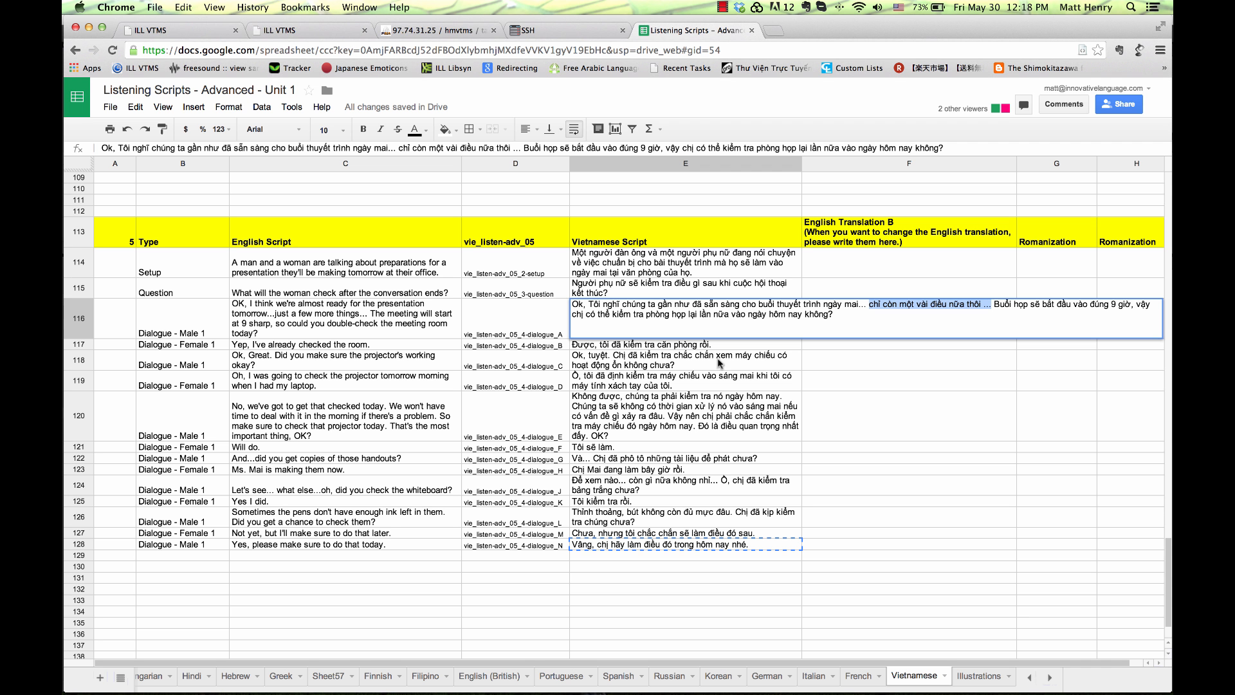
pyautogui.doubleClick(316, 317)
pyautogui.press('Tab')
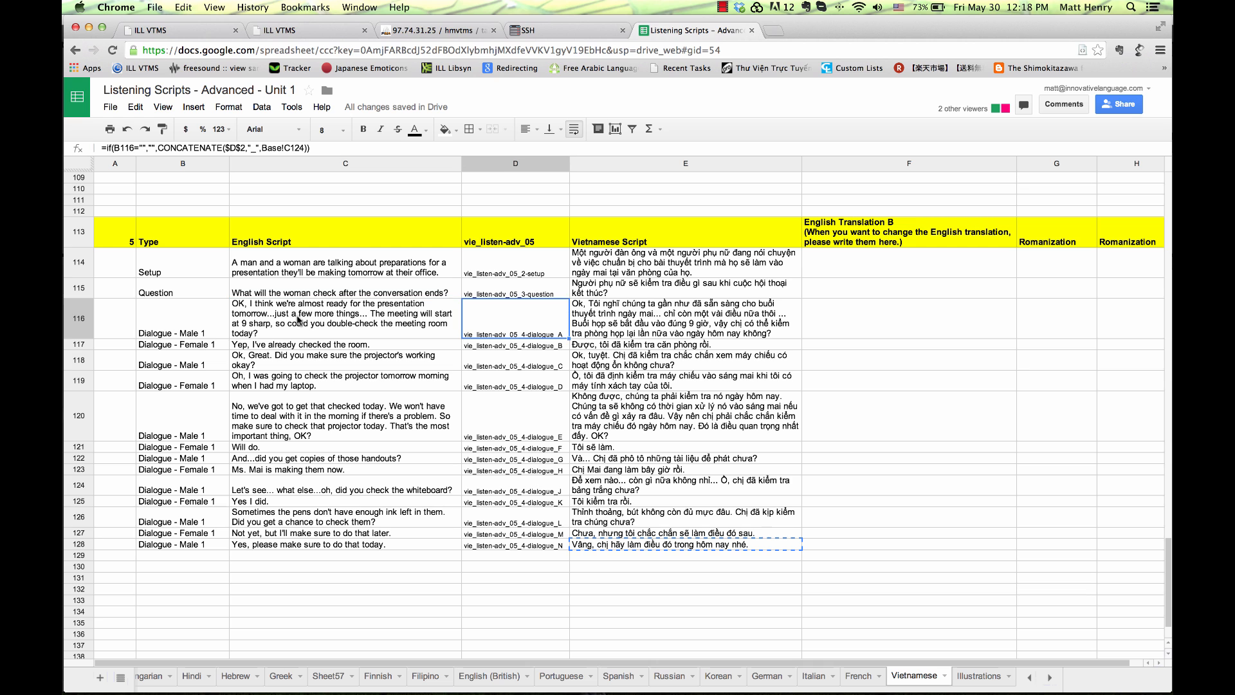
pyautogui.press('super+Tab')
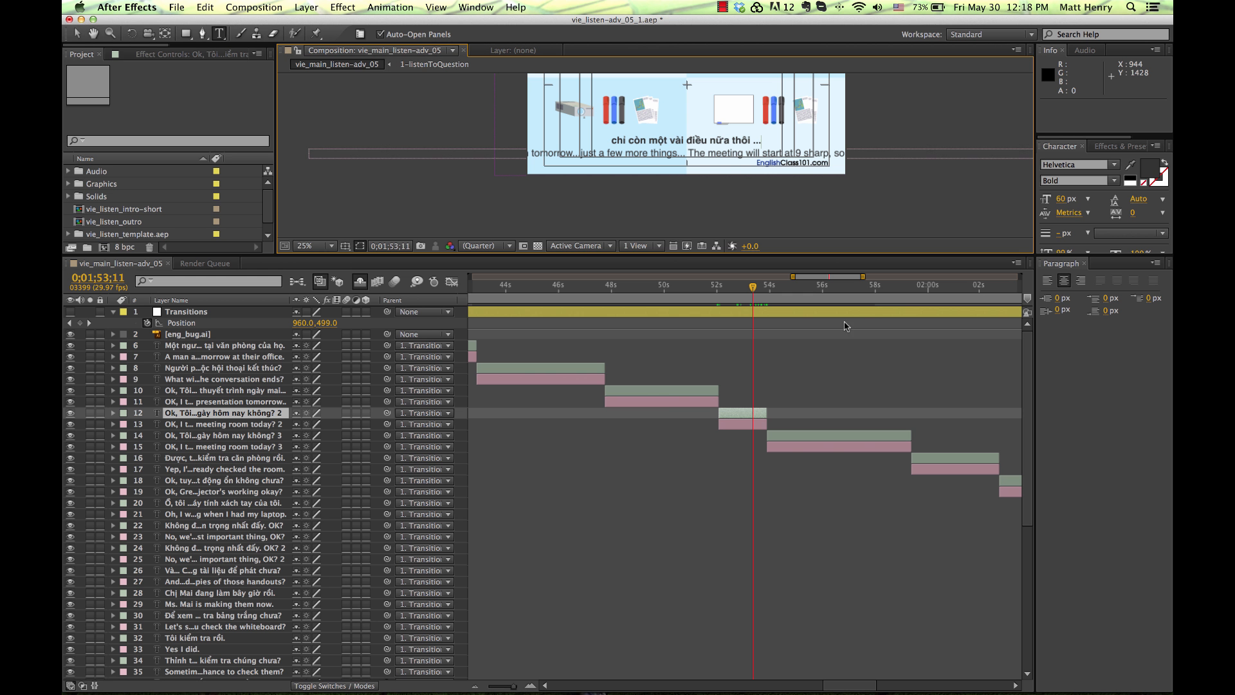
pyautogui.click(750, 425)
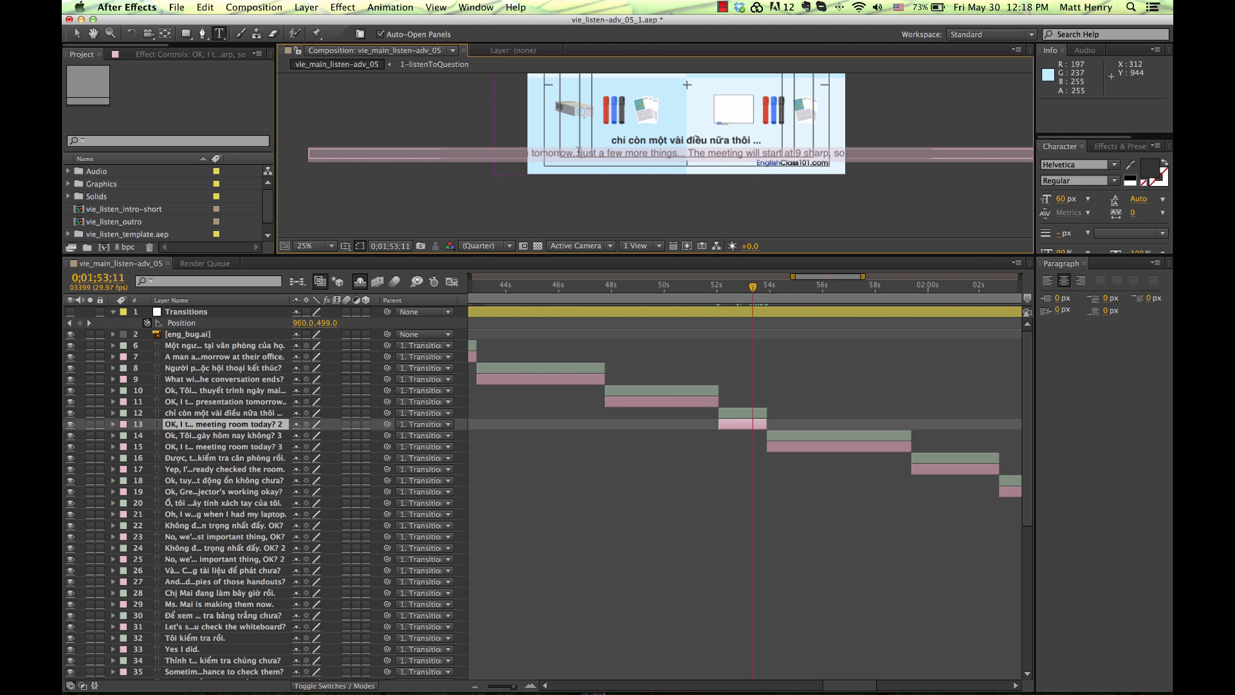
pyautogui.click(679, 150)
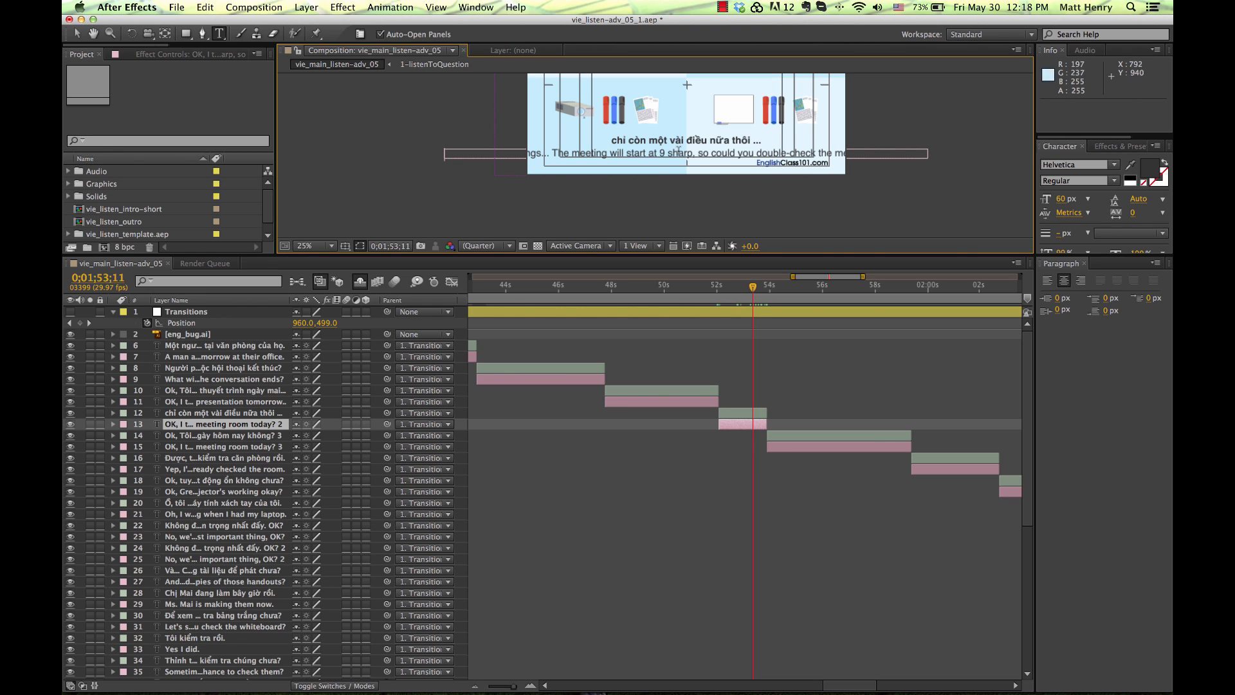
pyautogui.press('super+a')
pyautogui.write('just a few more things...')
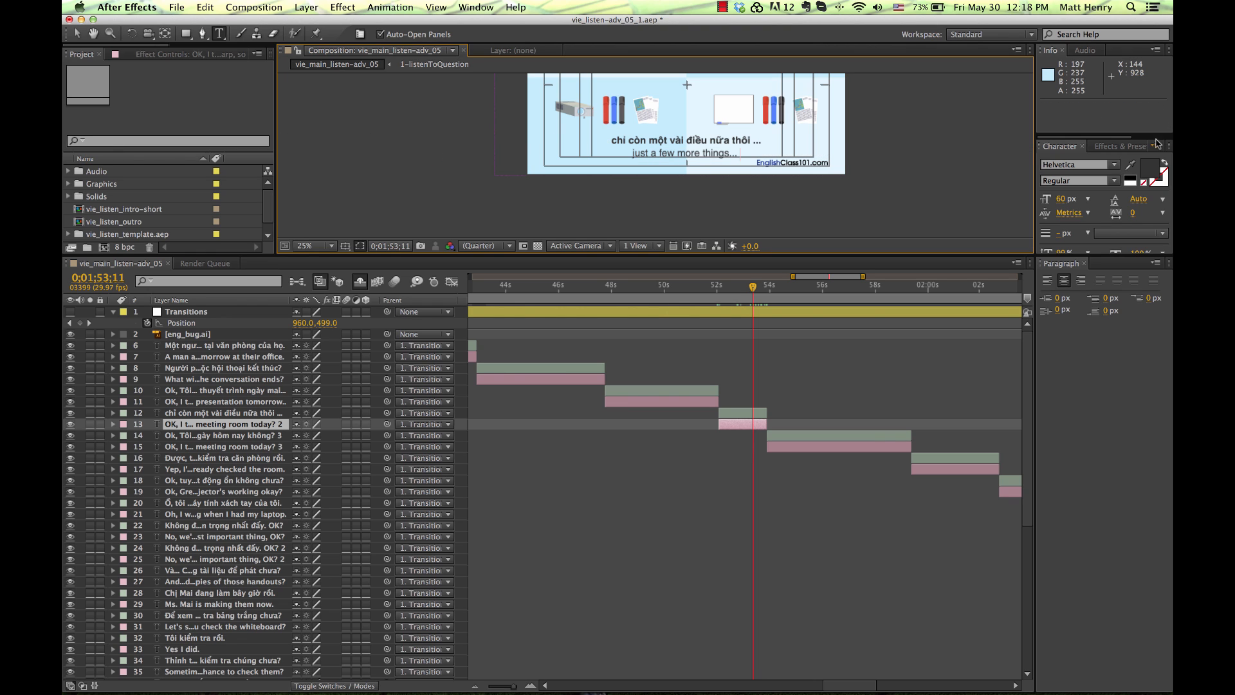
pyautogui.press('Escape')
pyautogui.click(852, 500)
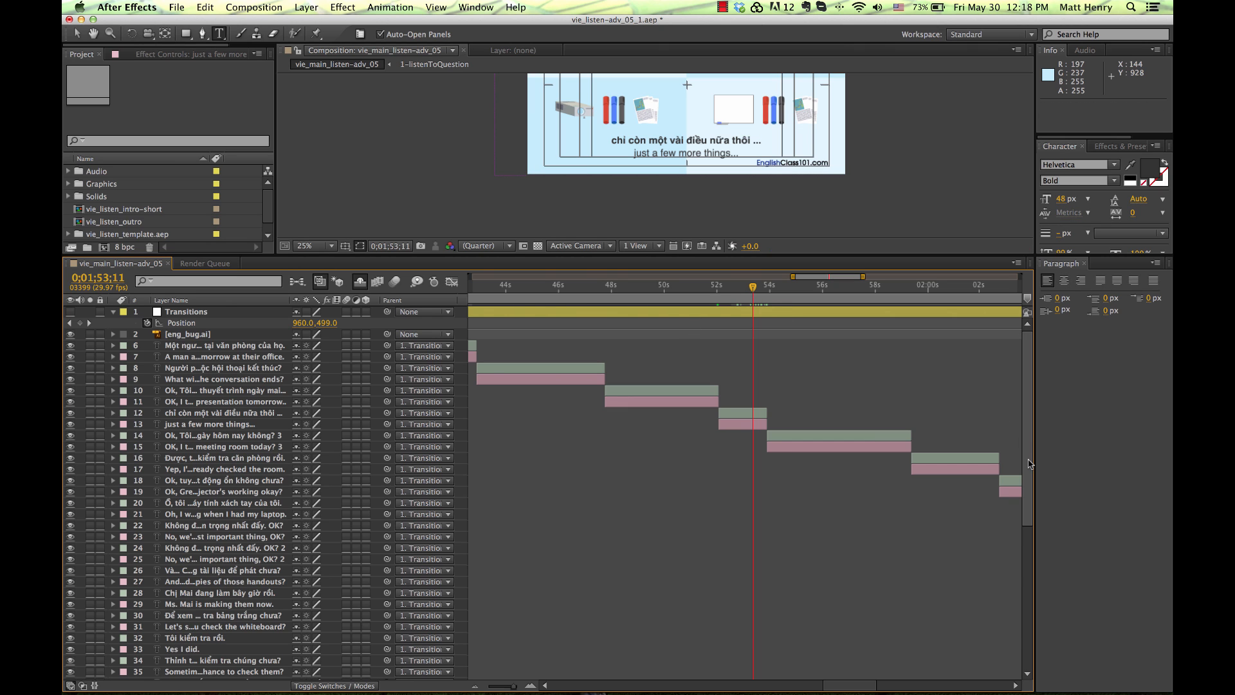
# Step: Preview the dialogue_A audio from 0;01;53;26 to find where the next phrase ends
pyautogui.scroll(-6, 1023, 442)
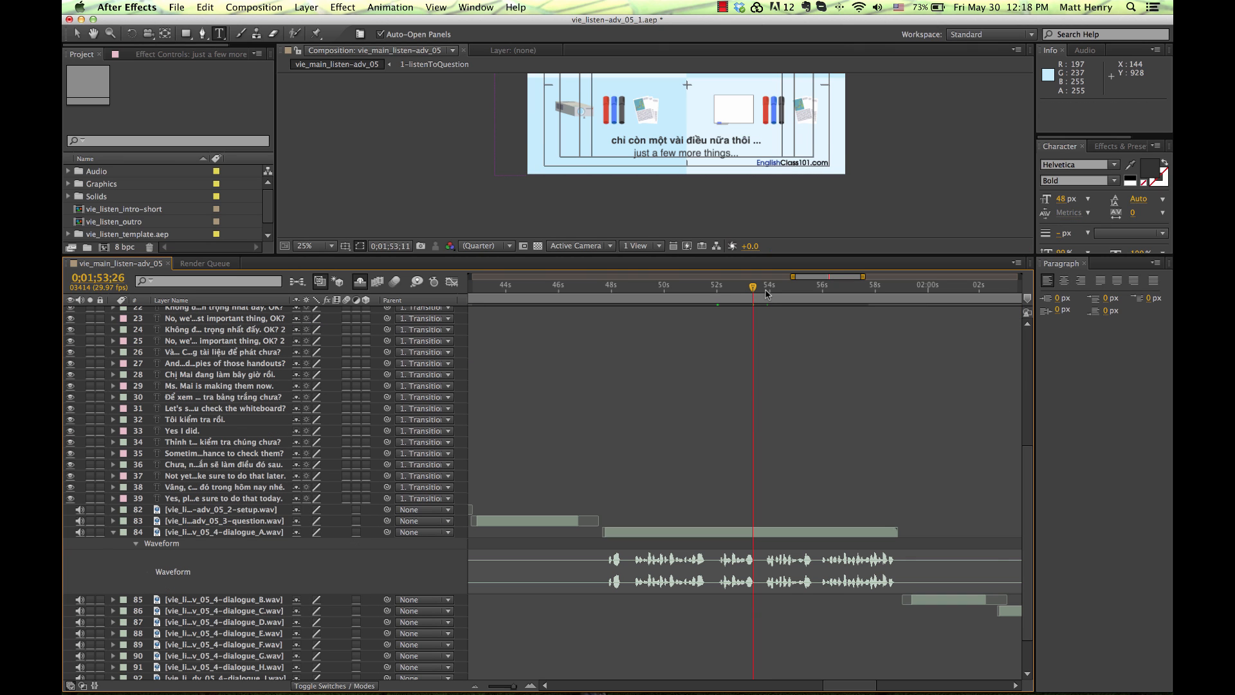
pyautogui.click(767, 288)
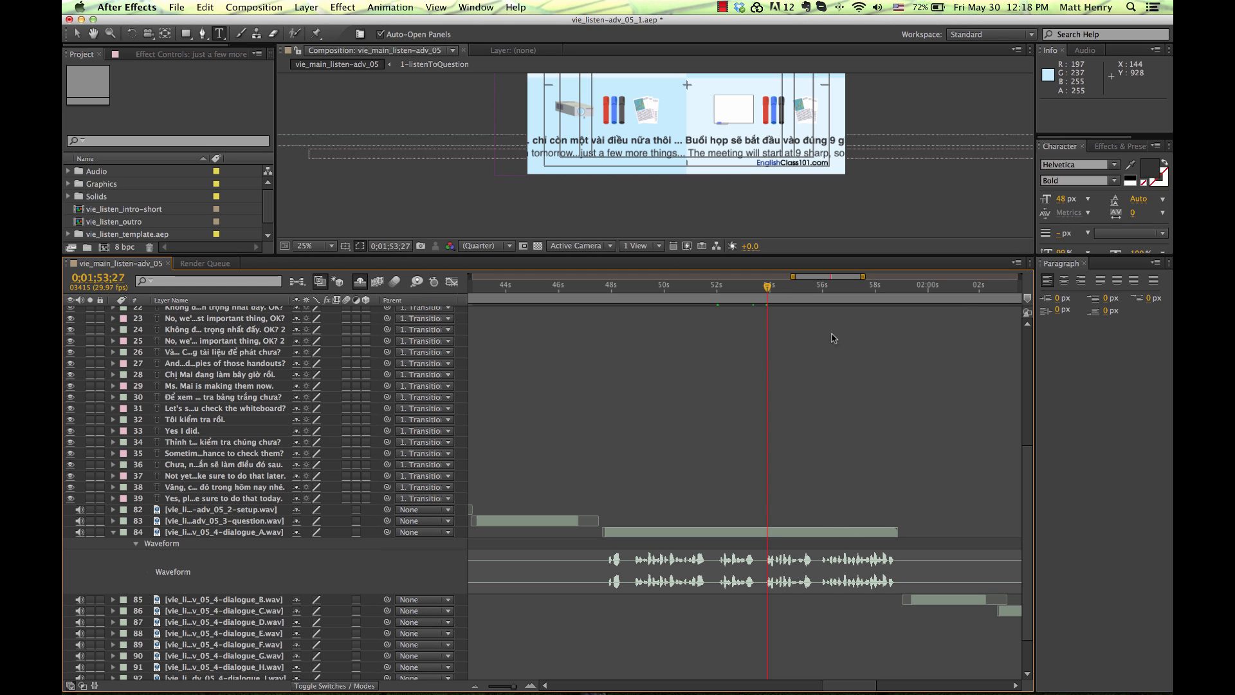
pyautogui.click(803, 289)
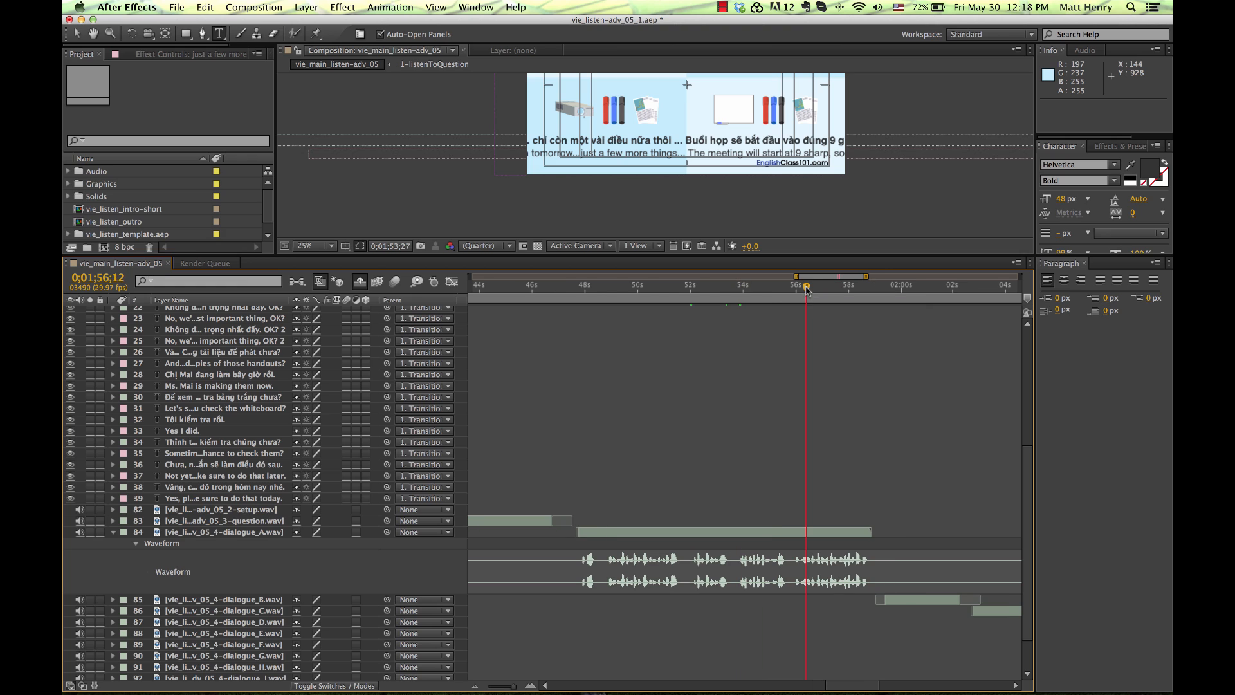
pyautogui.moveTo(777, 290); pyautogui.dragTo(740, 289)
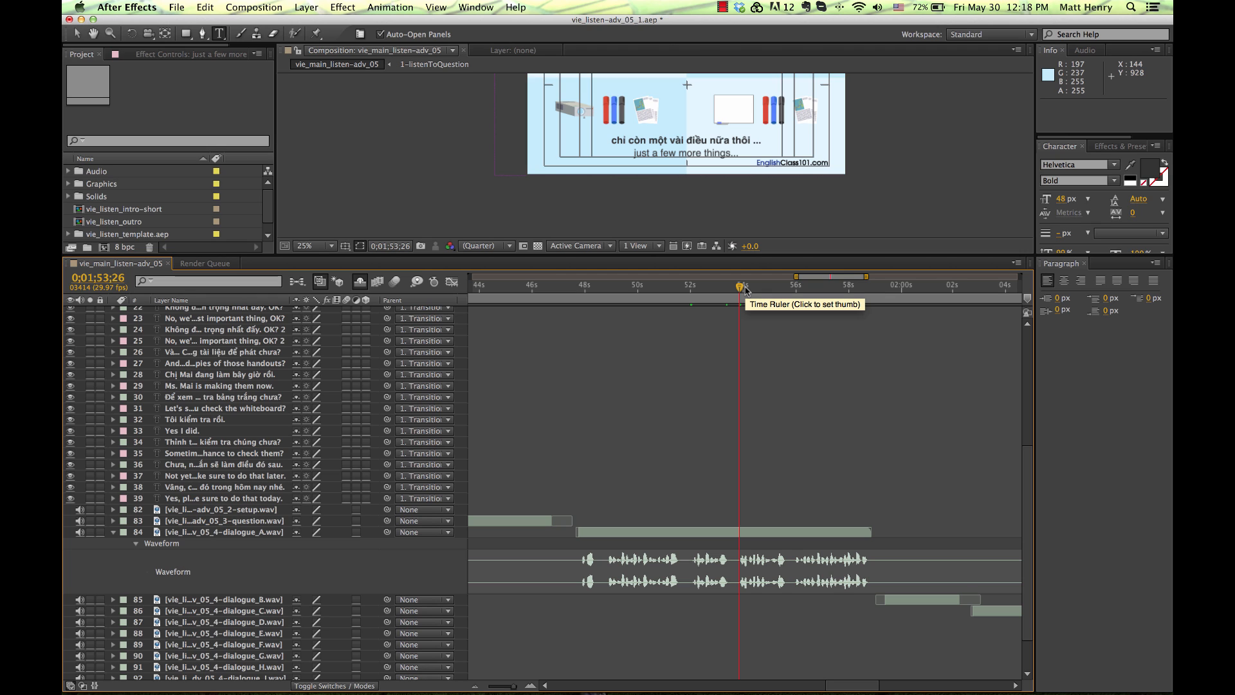
pyautogui.press('KP_Decimal')
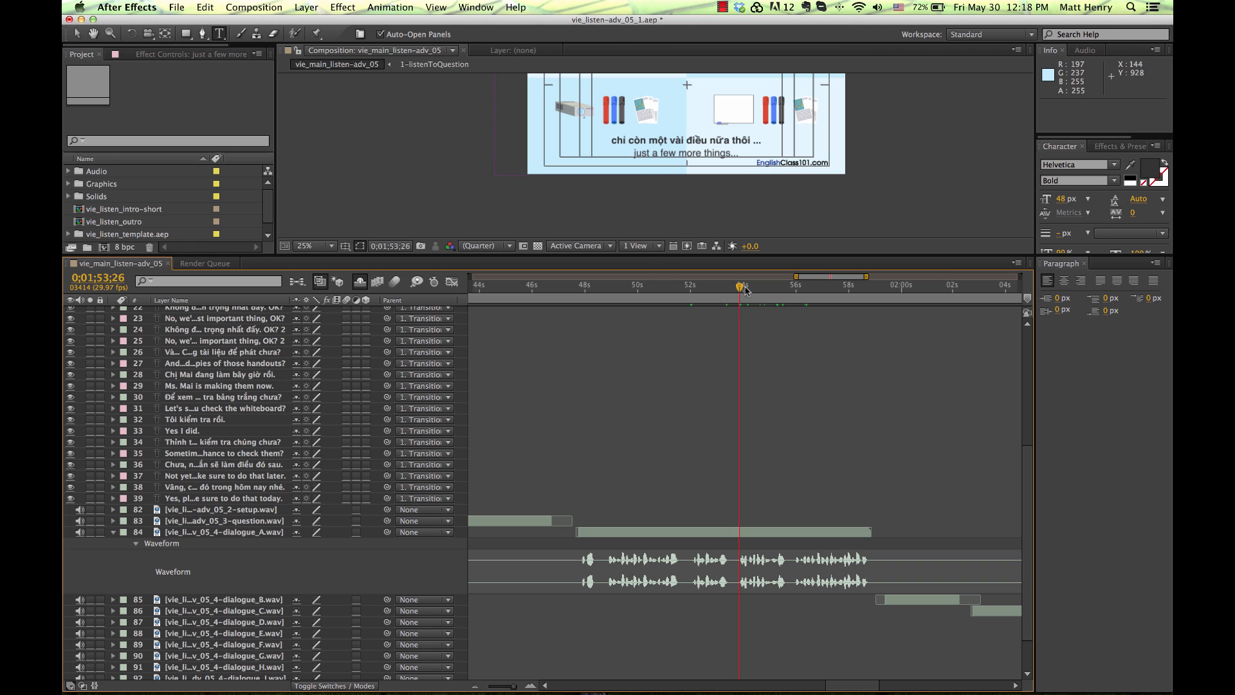
pyautogui.press('KP_Decimal')
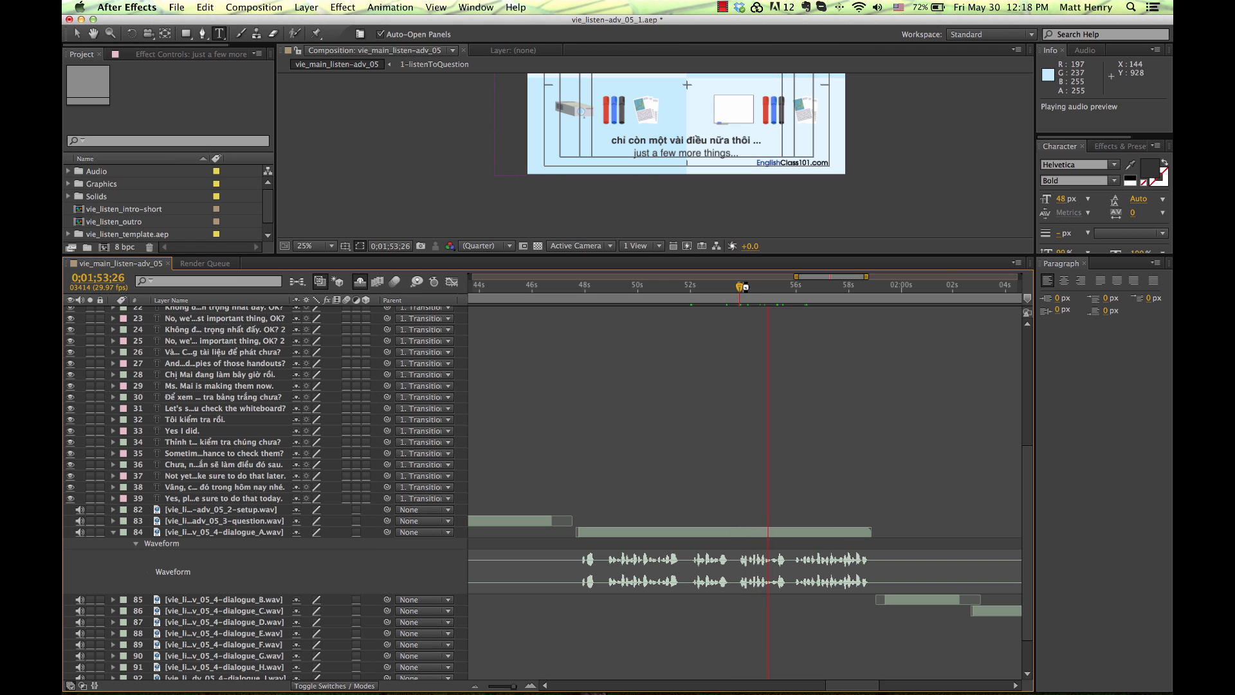
# Step: Copy the phrase "Buổi họp sẽ bắt đầu vào đúng 9 giờ," from cell E116 of the script spreadsheet in Chrome and return to After Effects
pyautogui.press('super+Tab')
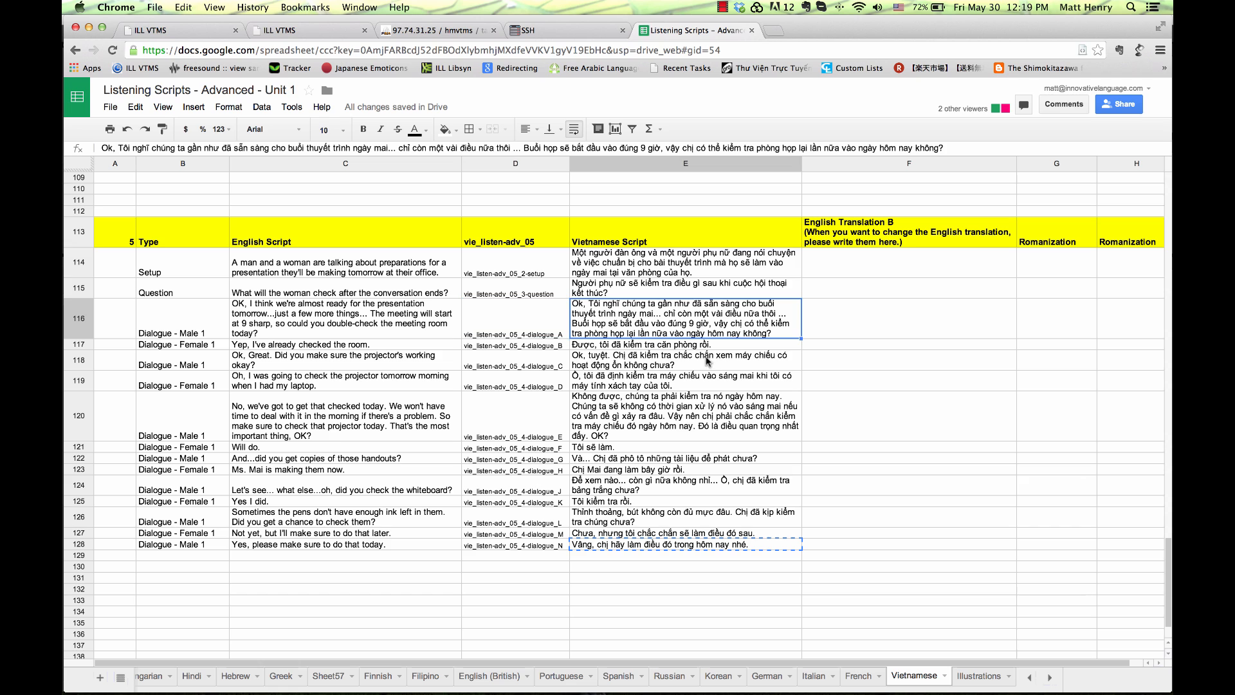
pyautogui.click(702, 322)
pyautogui.doubleClick(713, 326)
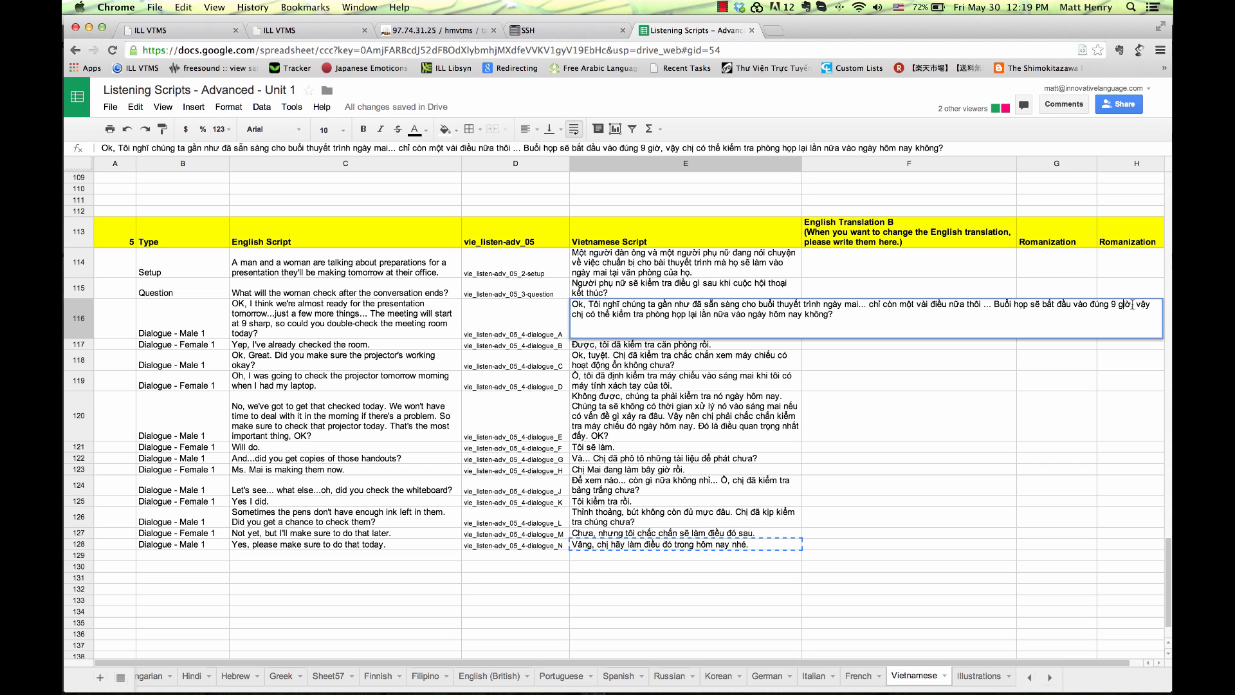
pyautogui.moveTo(1132, 305); pyautogui.dragTo(1009, 305)
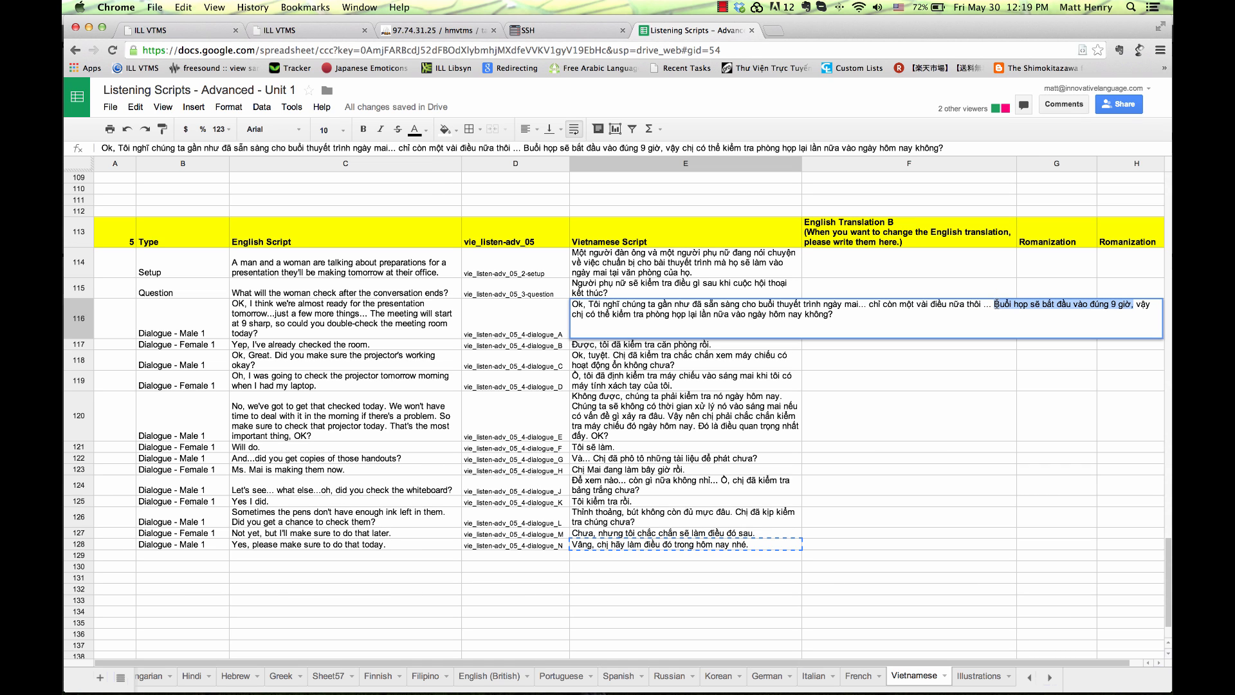
pyautogui.press('super+Tab')
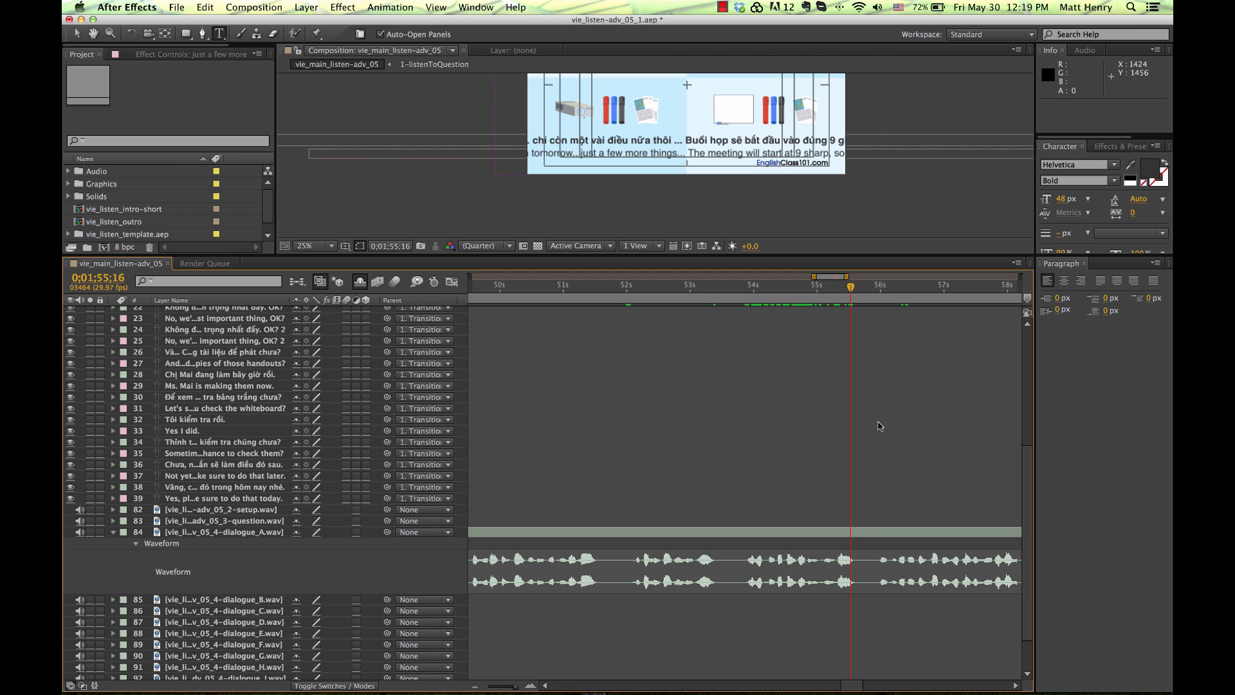
# Step: Place the playhead at 0;01;56;00 and duplicate the full-sentence caption layers 14 and 15
pyautogui.moveTo(851, 288); pyautogui.dragTo(880, 290)
pyautogui.scroll(5, 870, 351)
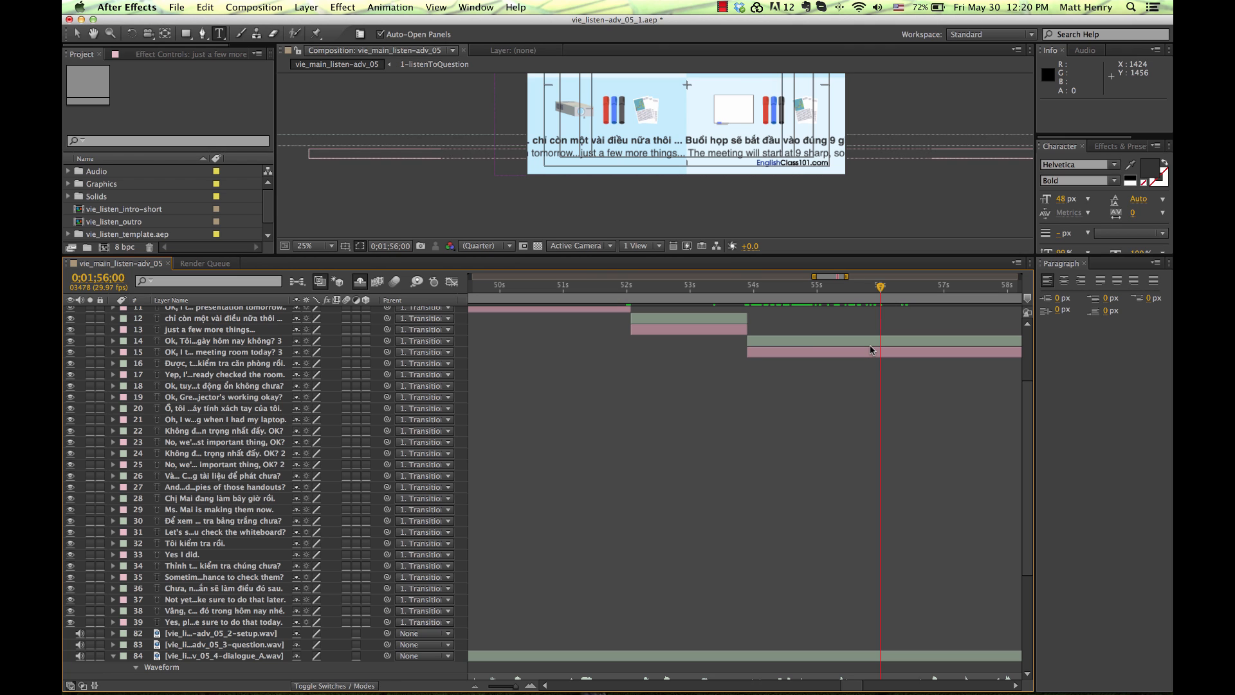
pyautogui.click(872, 341)
pyautogui.keyDown('shift'); pyautogui.click(868, 352); pyautogui.keyUp('shift')
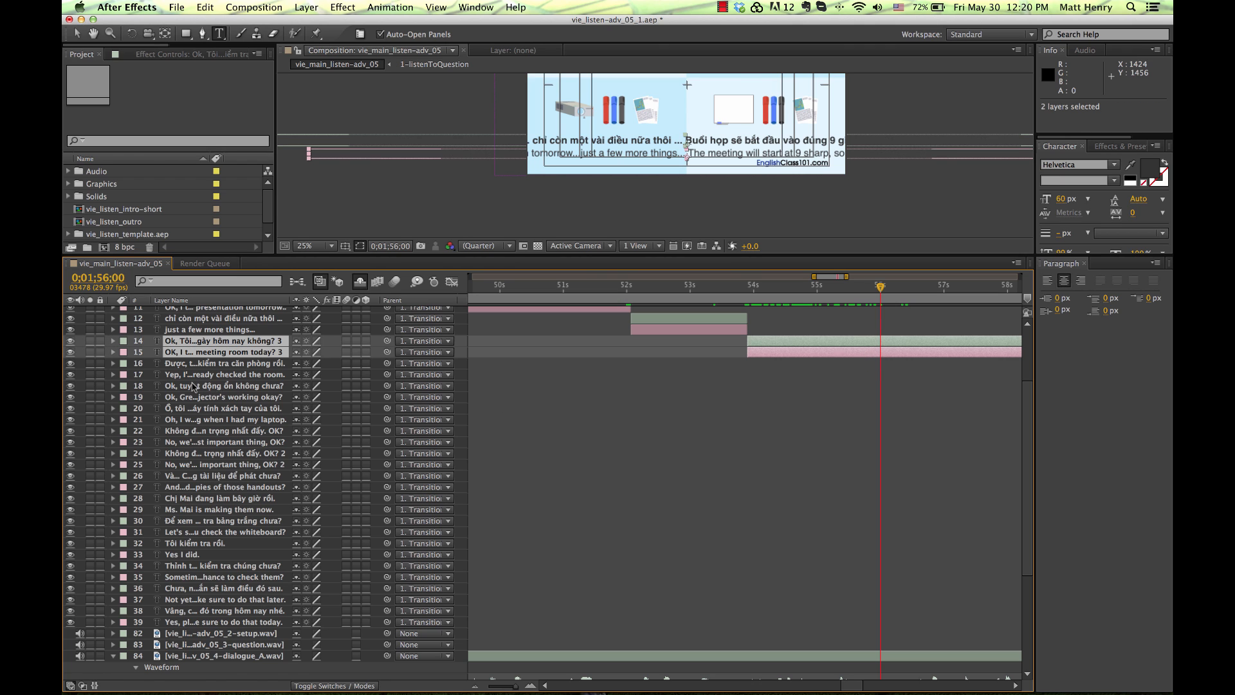
pyautogui.press('super+d')
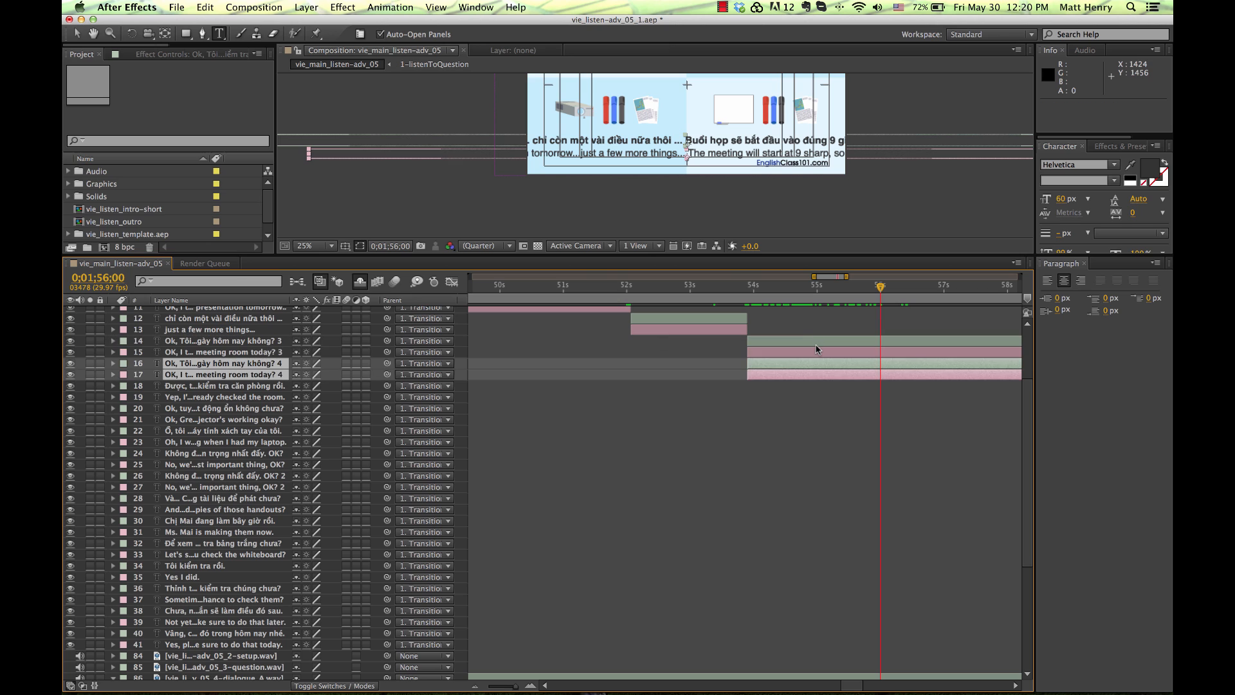
# Step: Trim caption layers 14 and 15 to end at 0;01;56;00, and layers 16 and 17 to start at 0;01;56;01
pyautogui.click(814, 345)
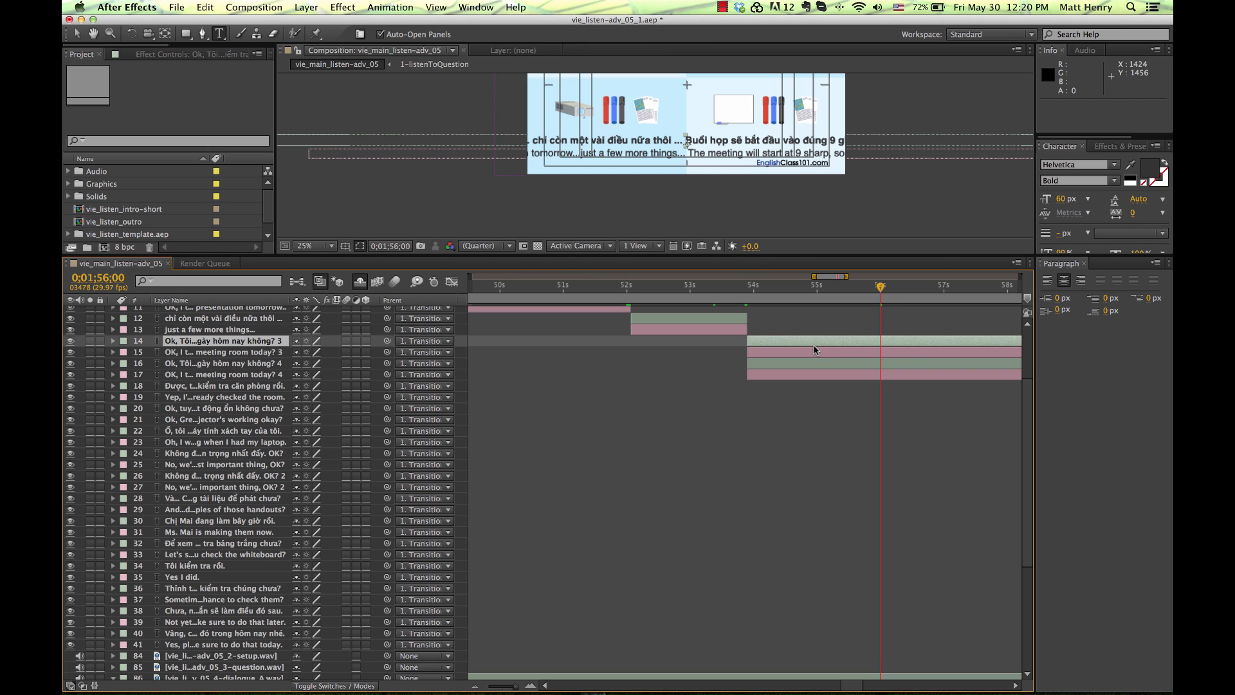
pyautogui.keyDown('shift'); pyautogui.click(805, 350); pyautogui.keyUp('shift')
pyautogui.hotkey('alt', ']')
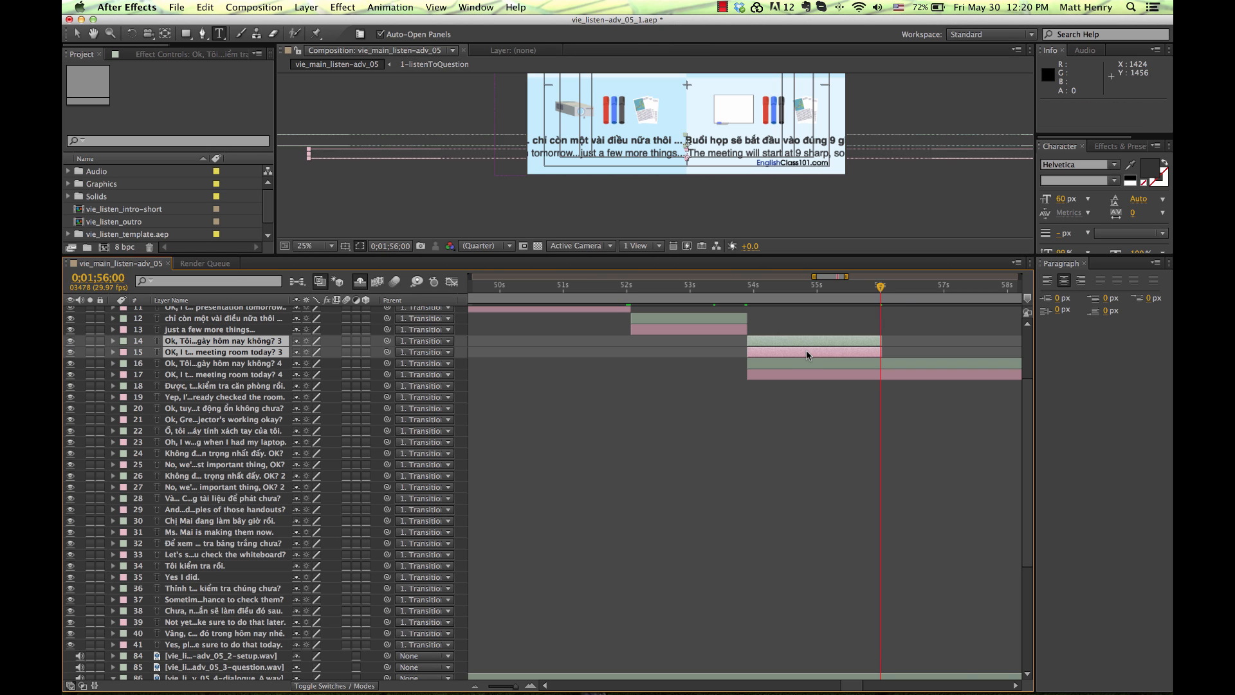
pyautogui.press('pagedown')
pyautogui.click(893, 363)
pyautogui.keyDown('shift'); pyautogui.click(890, 375); pyautogui.keyUp('shift')
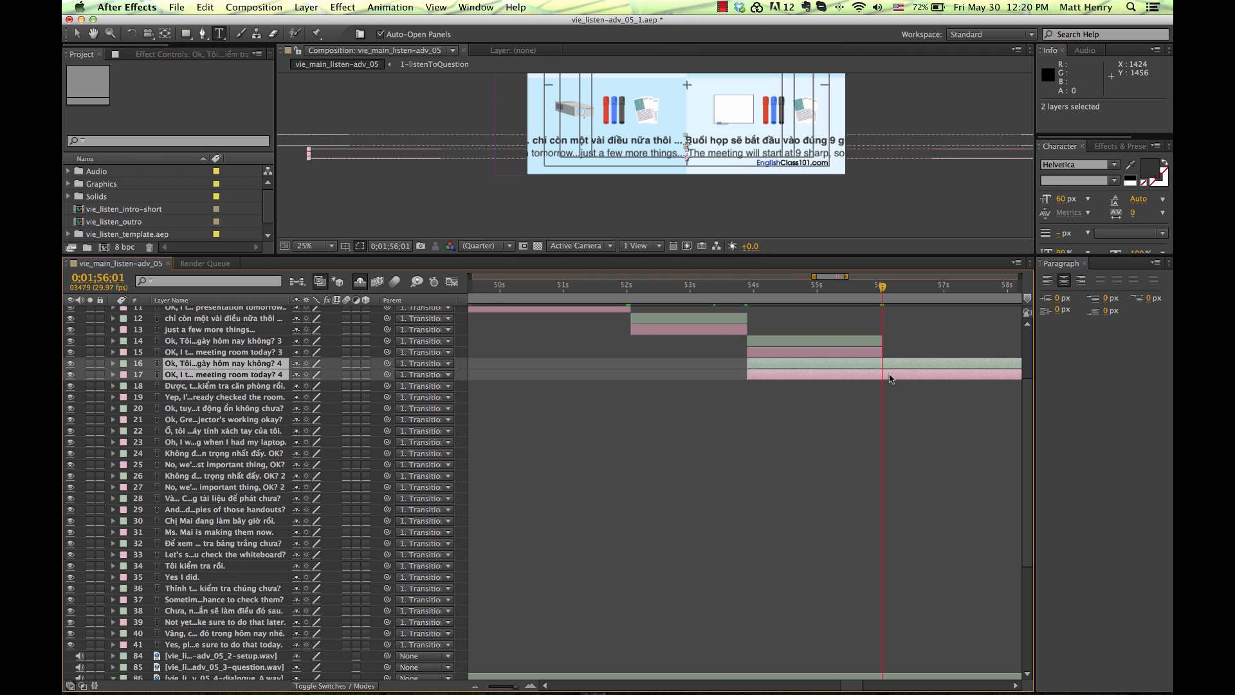
pyautogui.hotkey('alt', '[')
pyautogui.click(894, 404)
# Step: With the playhead at 0;01;55;12, replace layer 14's Vietnamese caption with "Buổi họp sẽ bắt đầu vào đúng 9 giờ,"
pyautogui.click(842, 287)
pyautogui.click(841, 342)
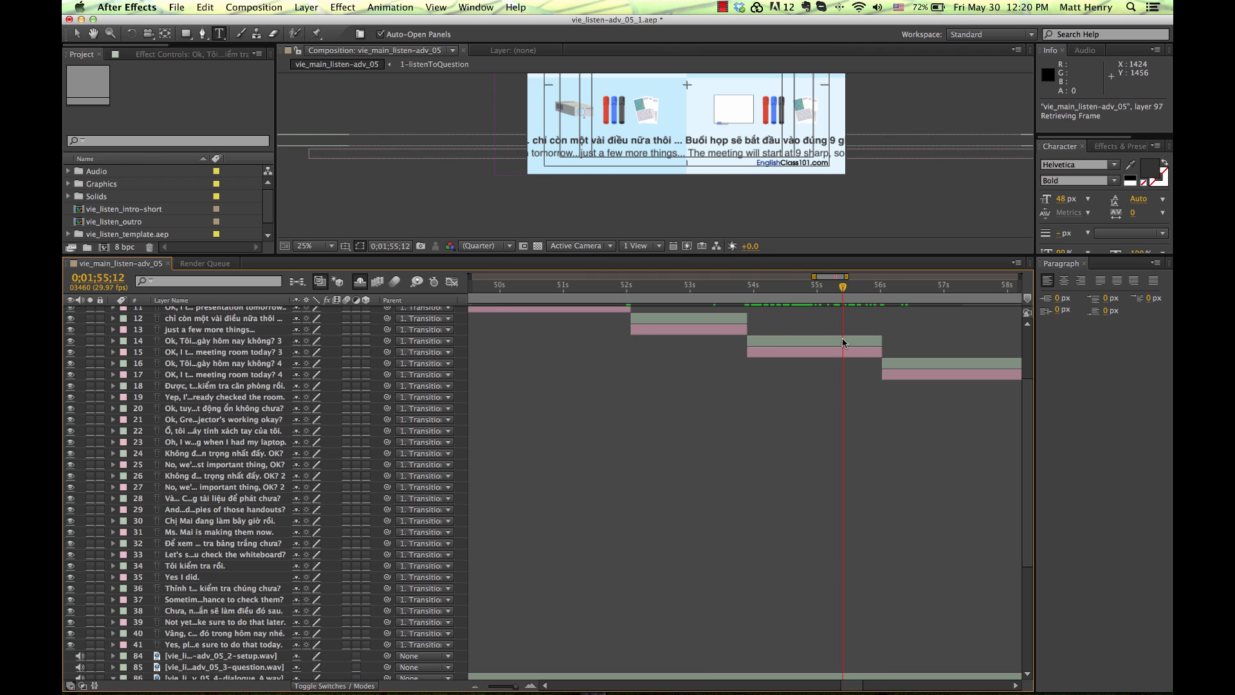
pyautogui.doubleClick(841, 346)
pyautogui.hscroll(-1, 843, 348)
pyautogui.write('Buổi họp sẽ bắt đầu vào đúng 9 giờ,')
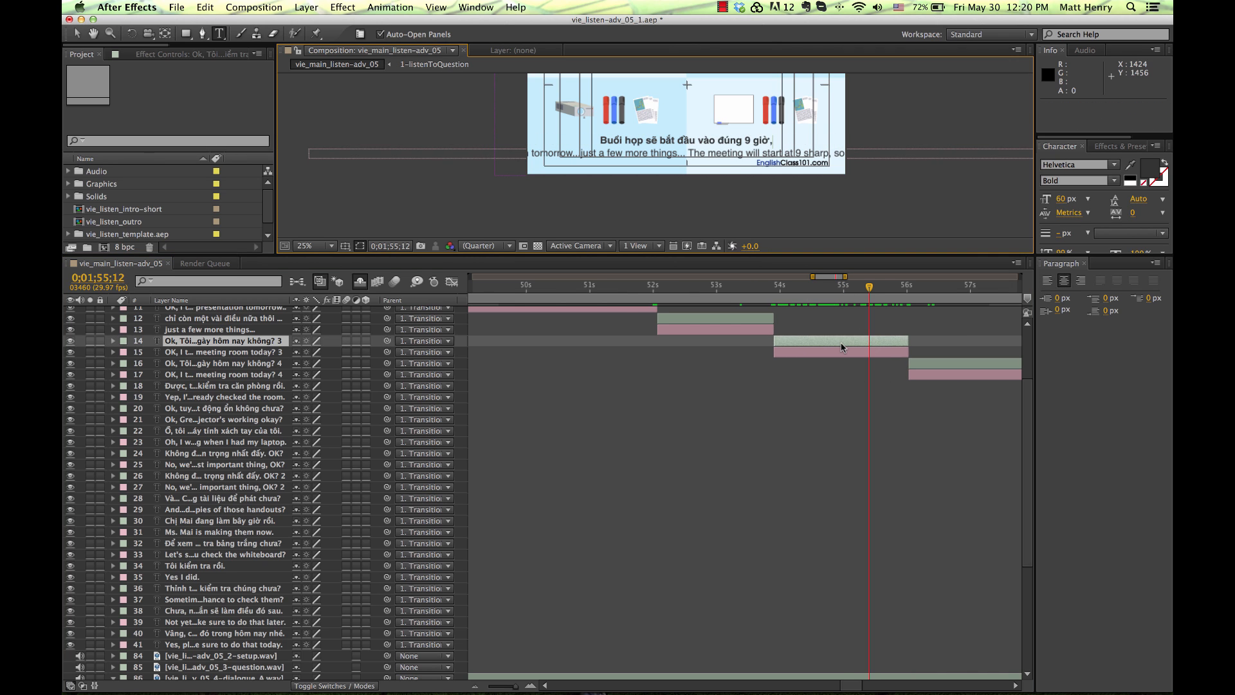
# Step: Switch to Chrome and compare the English script in cell C116 with the Vietnamese line in E116 for the matching phrase
pyautogui.press('super+Tab')
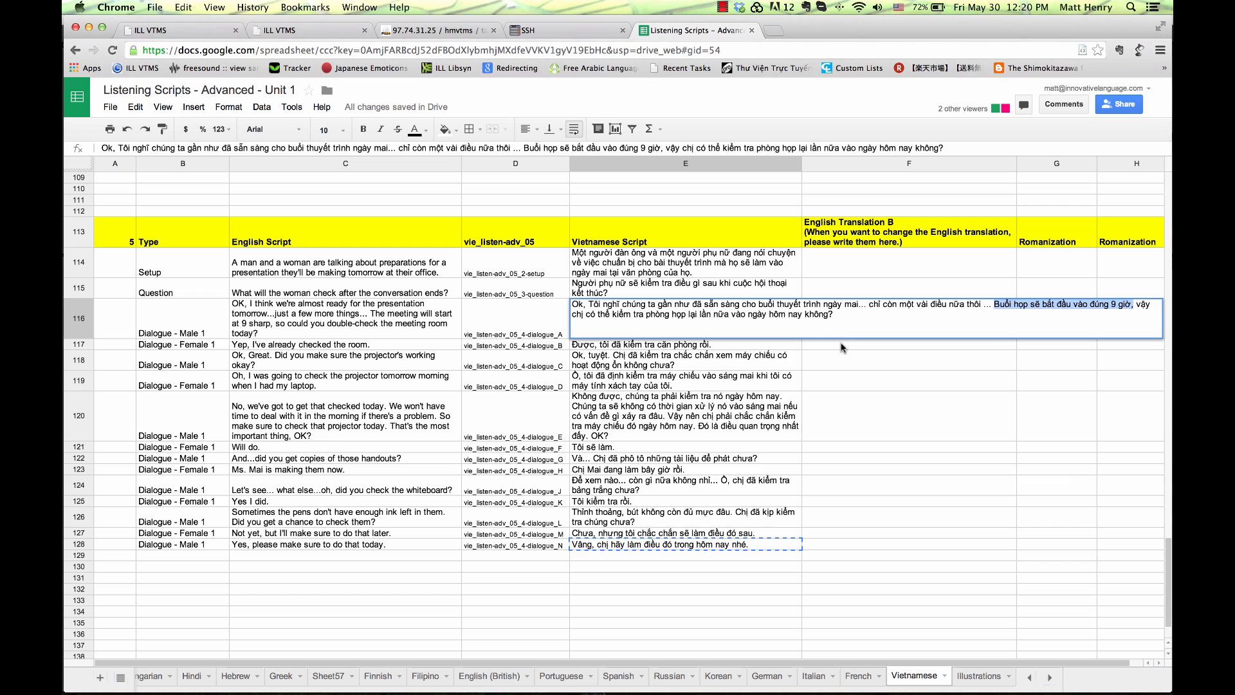
pyautogui.click(372, 327)
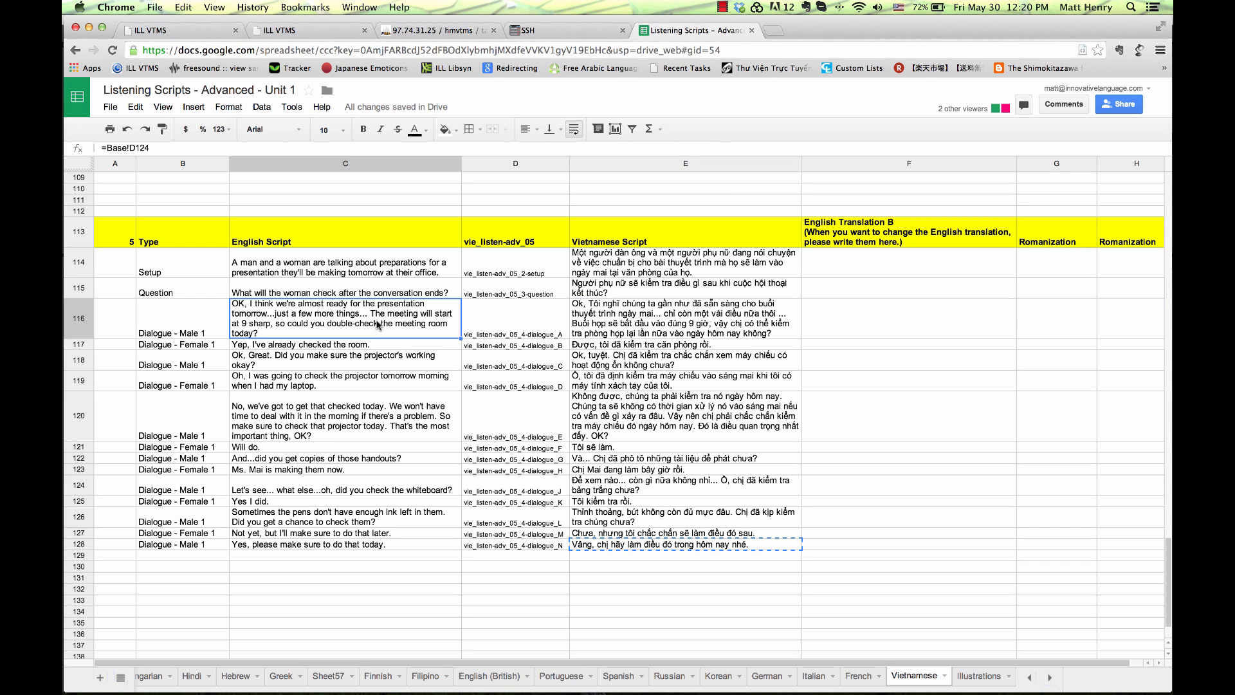
pyautogui.click(716, 327)
pyautogui.click(383, 309)
pyautogui.press('Up')
pyautogui.press('Up')
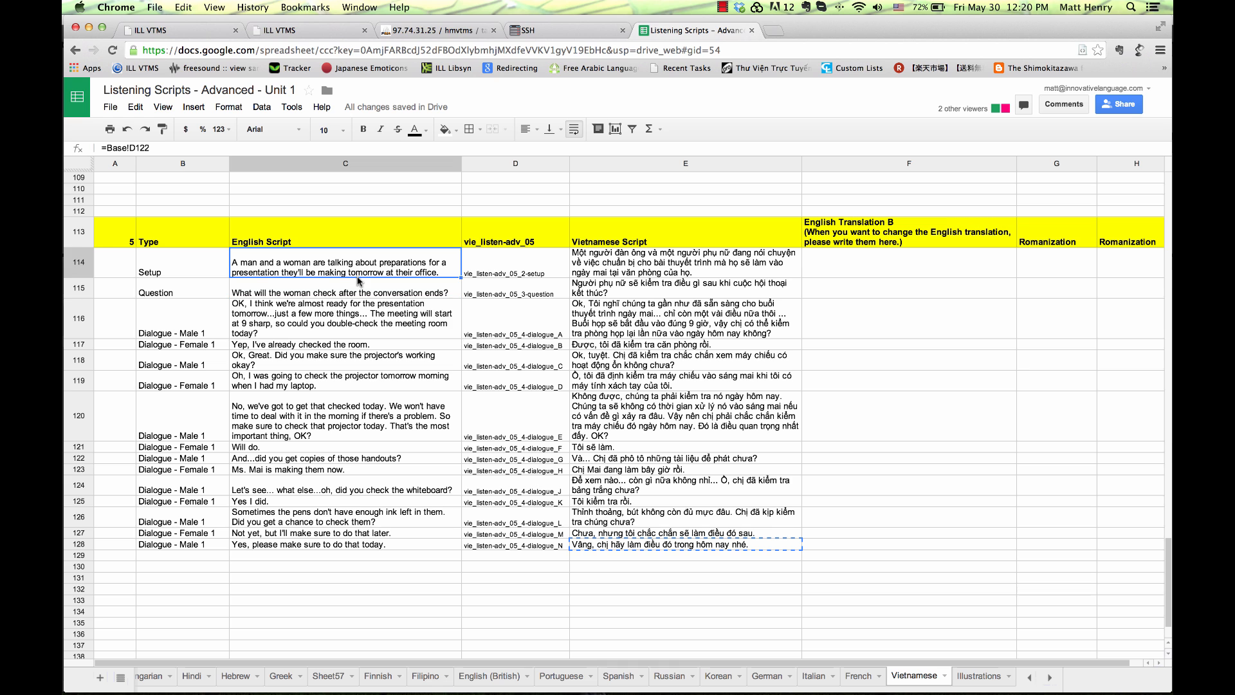
# Step: Back in After Effects, cut layer 15's English caption down to "The meeting will start at 9 sharp,"
pyautogui.press('super+Tab')
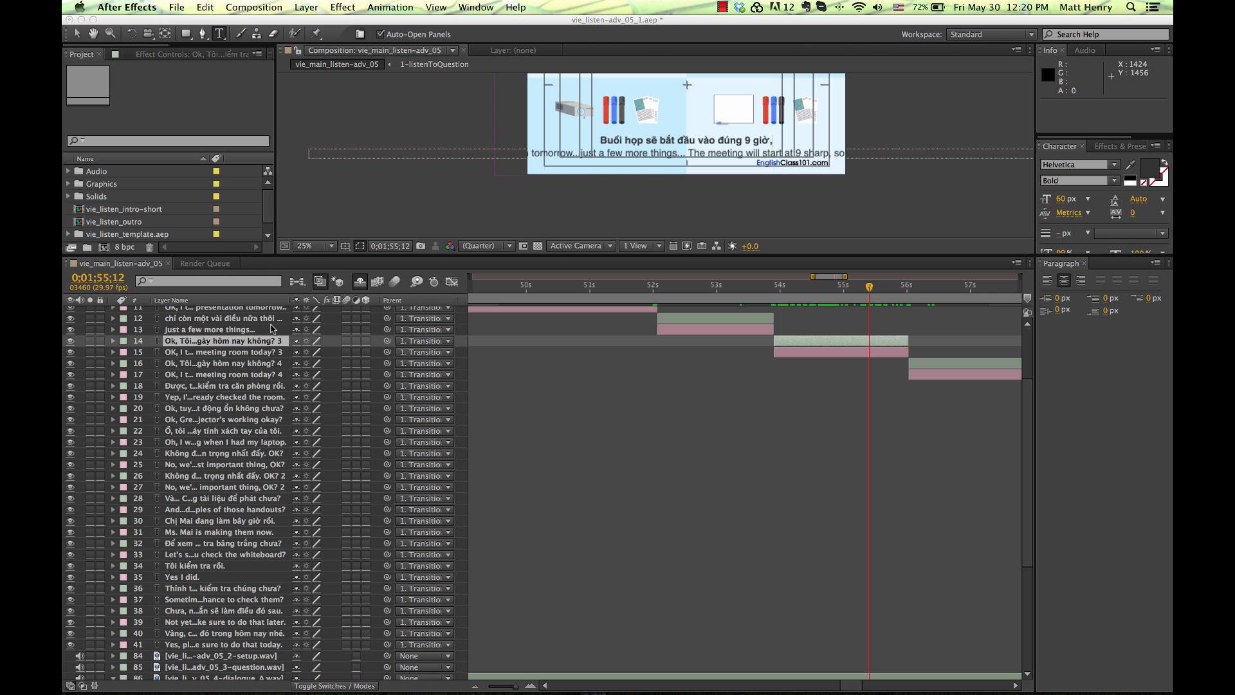
pyautogui.click(857, 353)
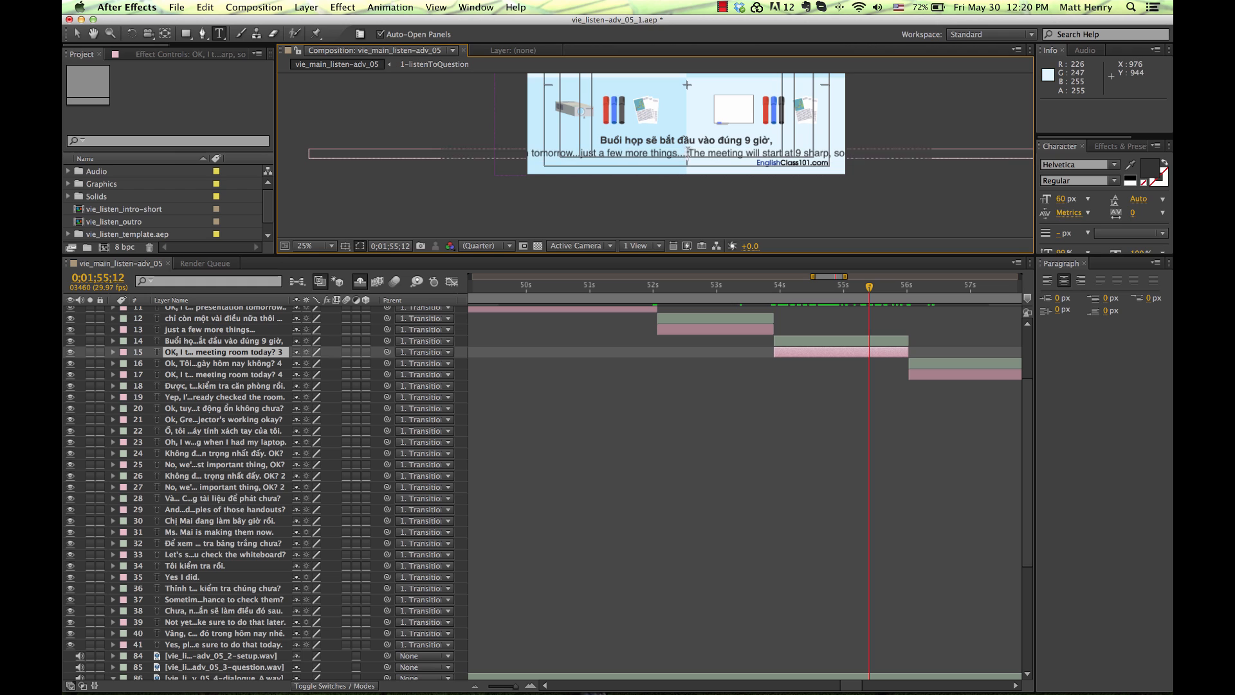
pyautogui.hotkey('shift', 'Home')
pyautogui.press('BackSpace')
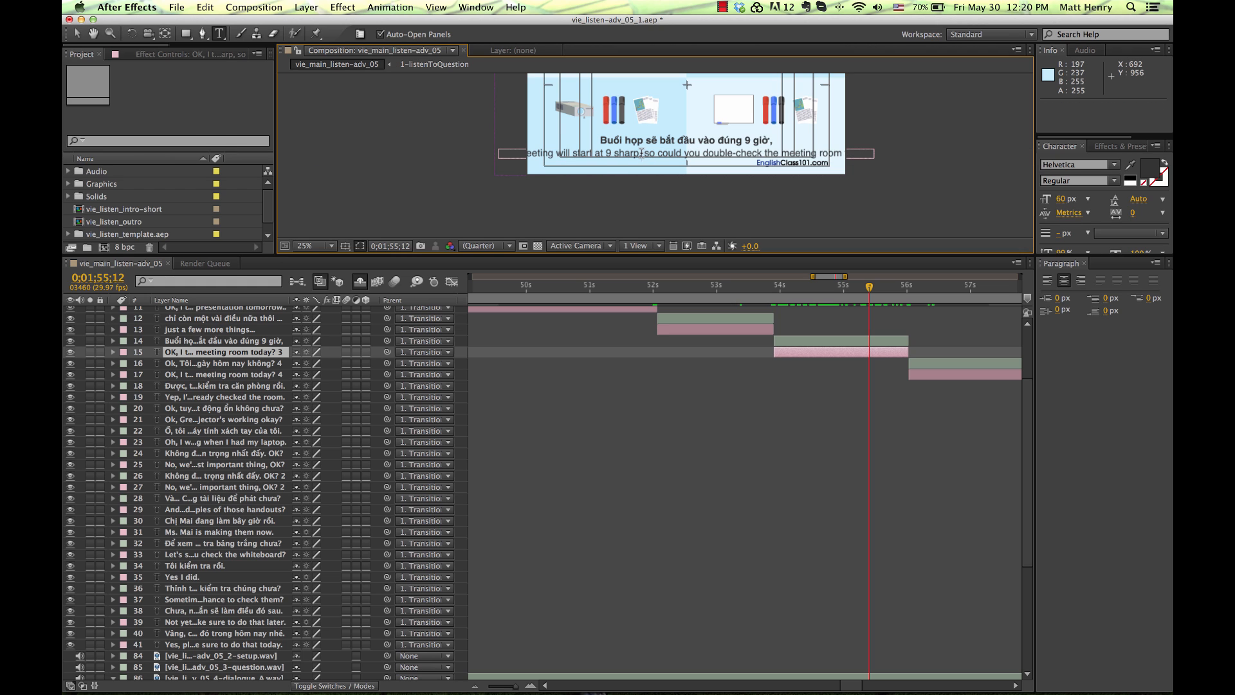
pyautogui.moveTo(642, 153); pyautogui.dragTo(971, 151)
pyautogui.scroll(1, 972, 156)
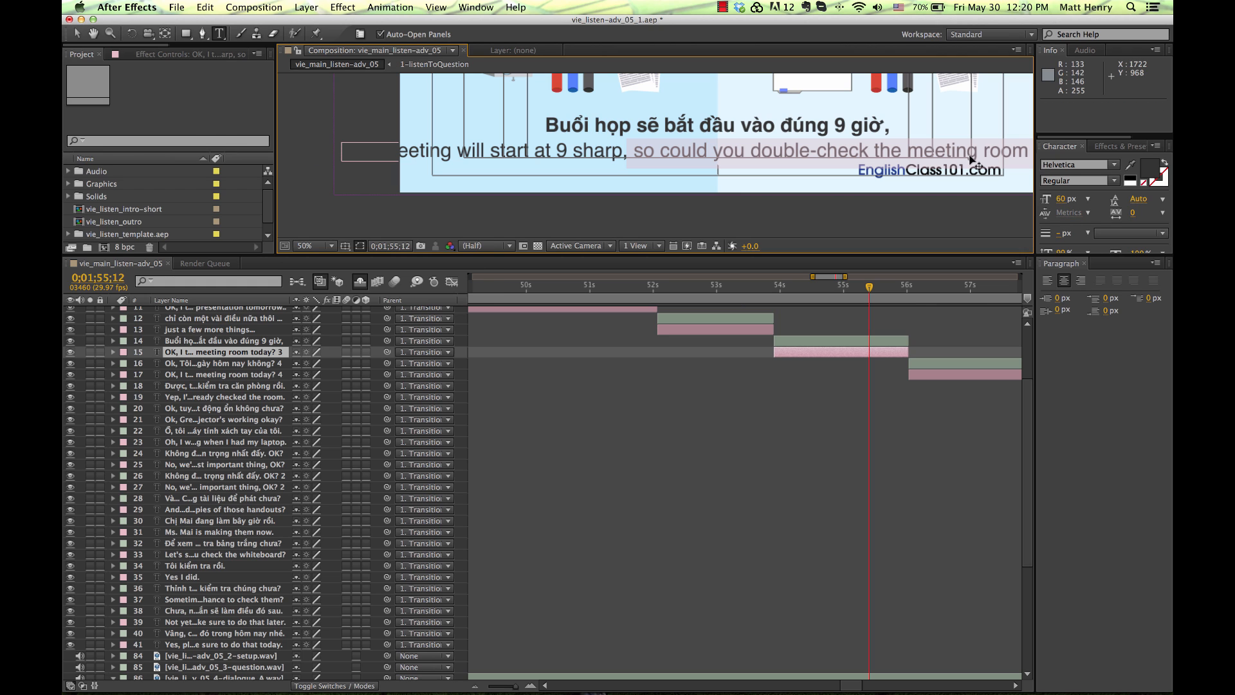
pyautogui.press('BackSpace')
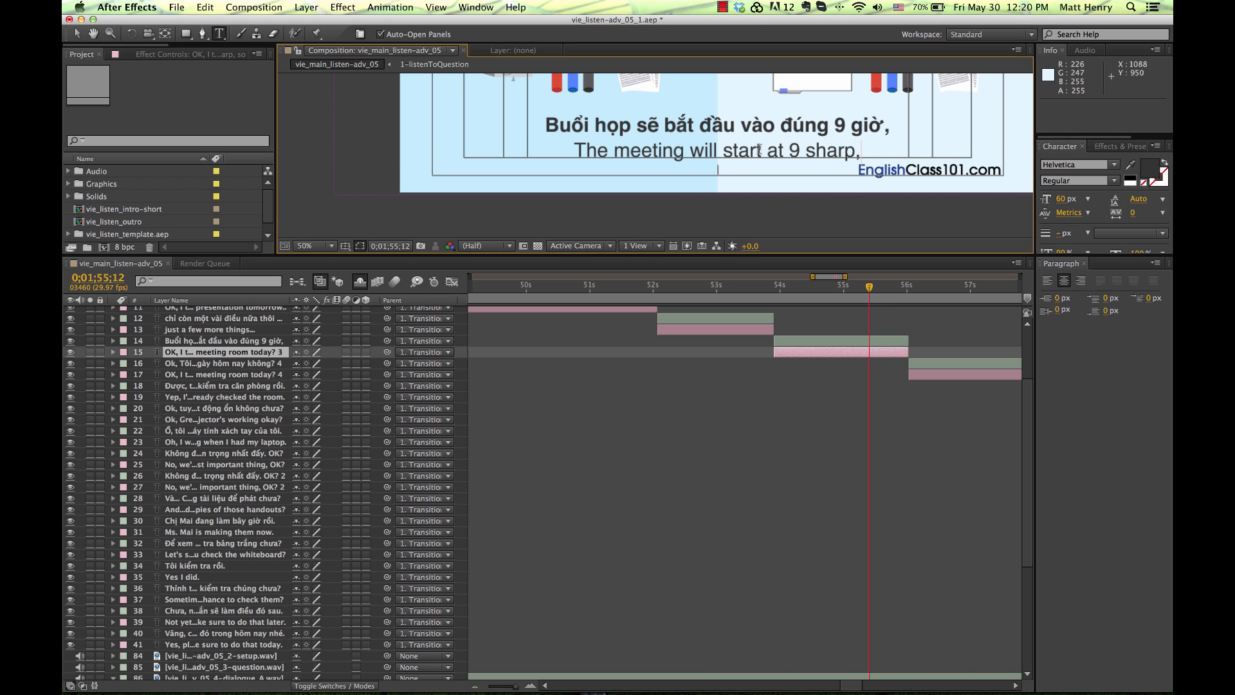
# Step: Cut layer 17's English caption down to "so could you double-check the meeting room today?" and check the preceding caption at 0;01;55;17
pyautogui.click(954, 287)
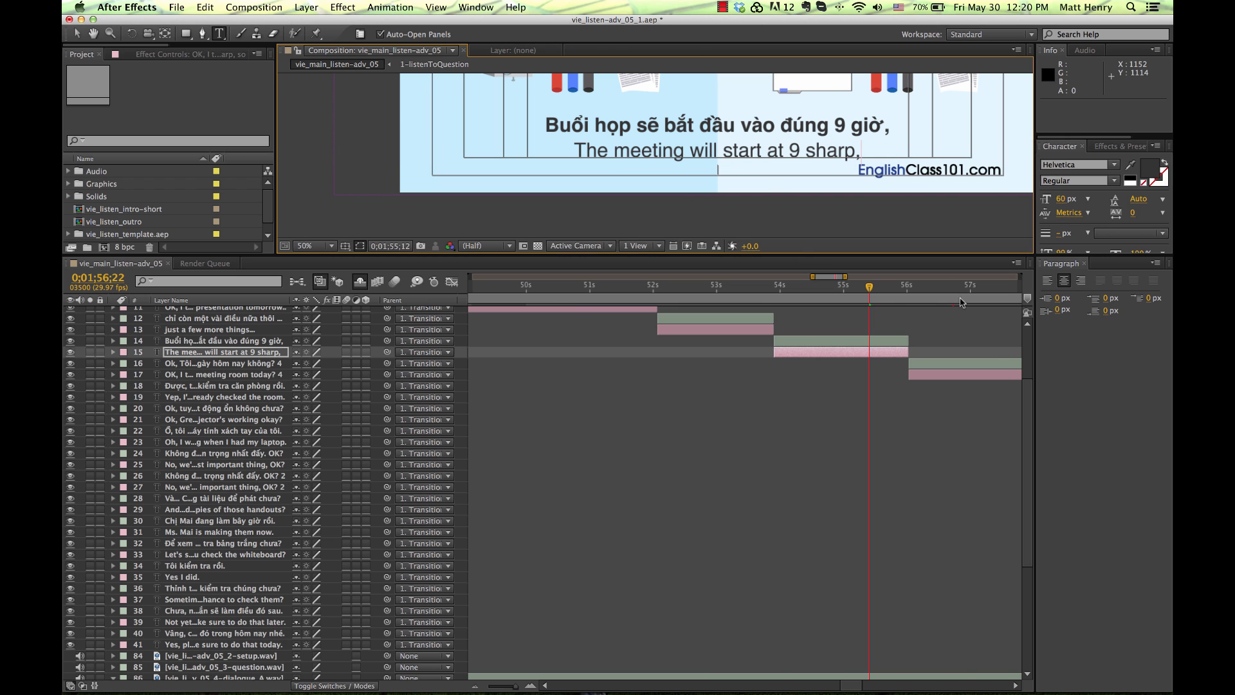
pyautogui.click(976, 382)
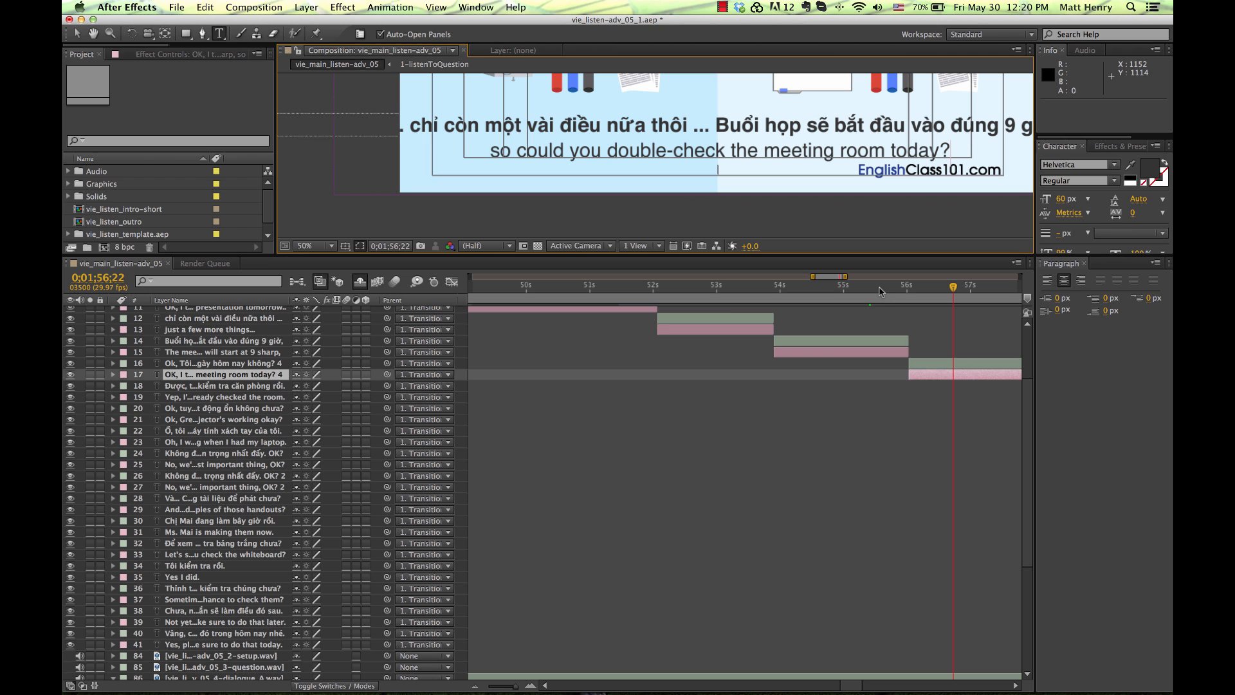
pyautogui.click(880, 289)
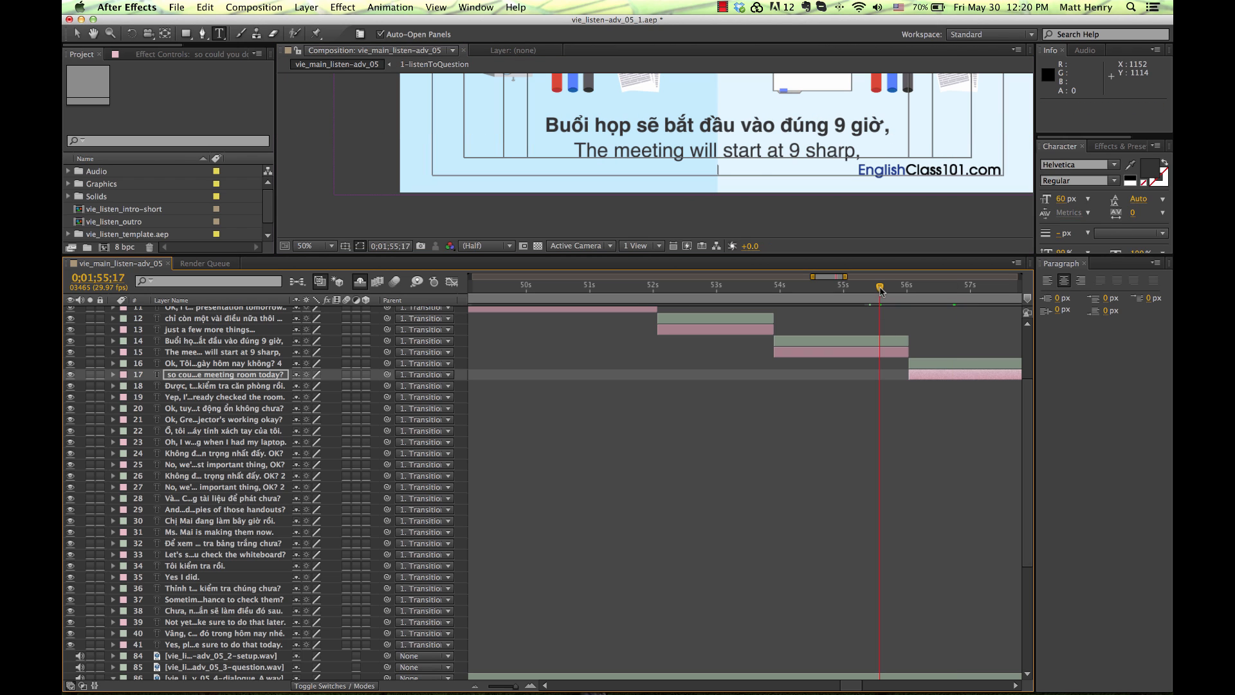
# Step: At 0;01;56;18, cut layer 16's Vietnamese caption down to "vậy chị có thể kiểm tra phòng họp lại lần nữa vào ngày hôm nay không?"
pyautogui.click(946, 287)
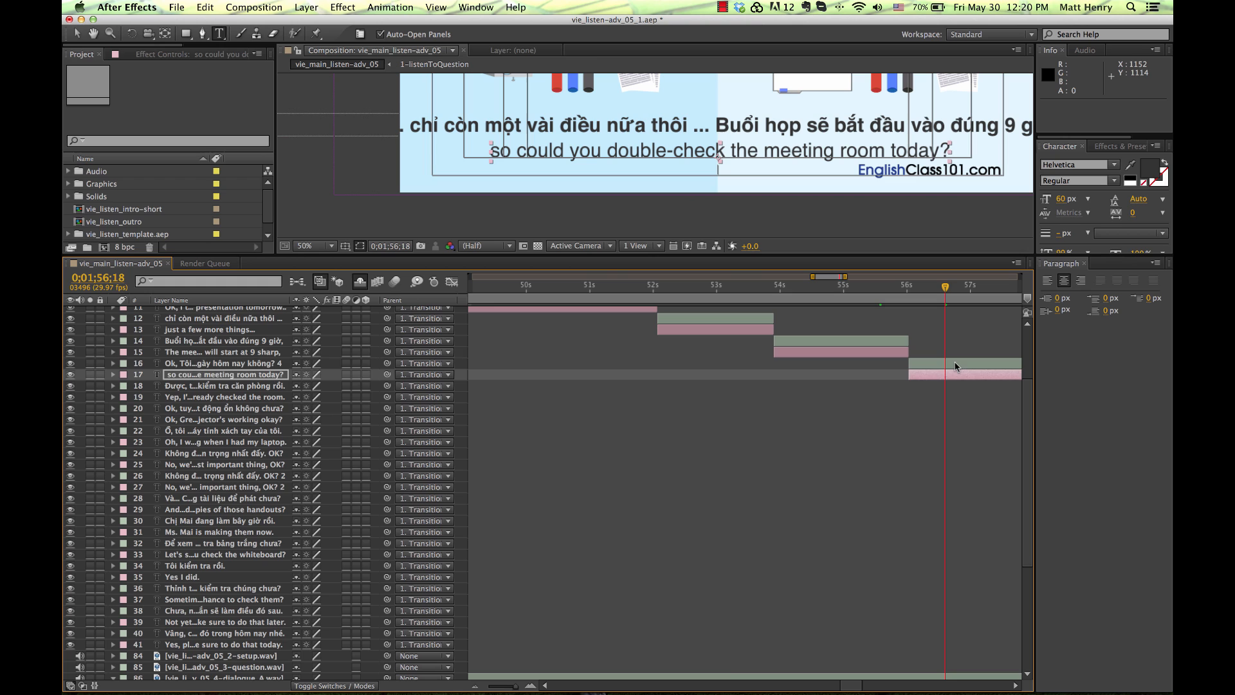
pyautogui.click(955, 364)
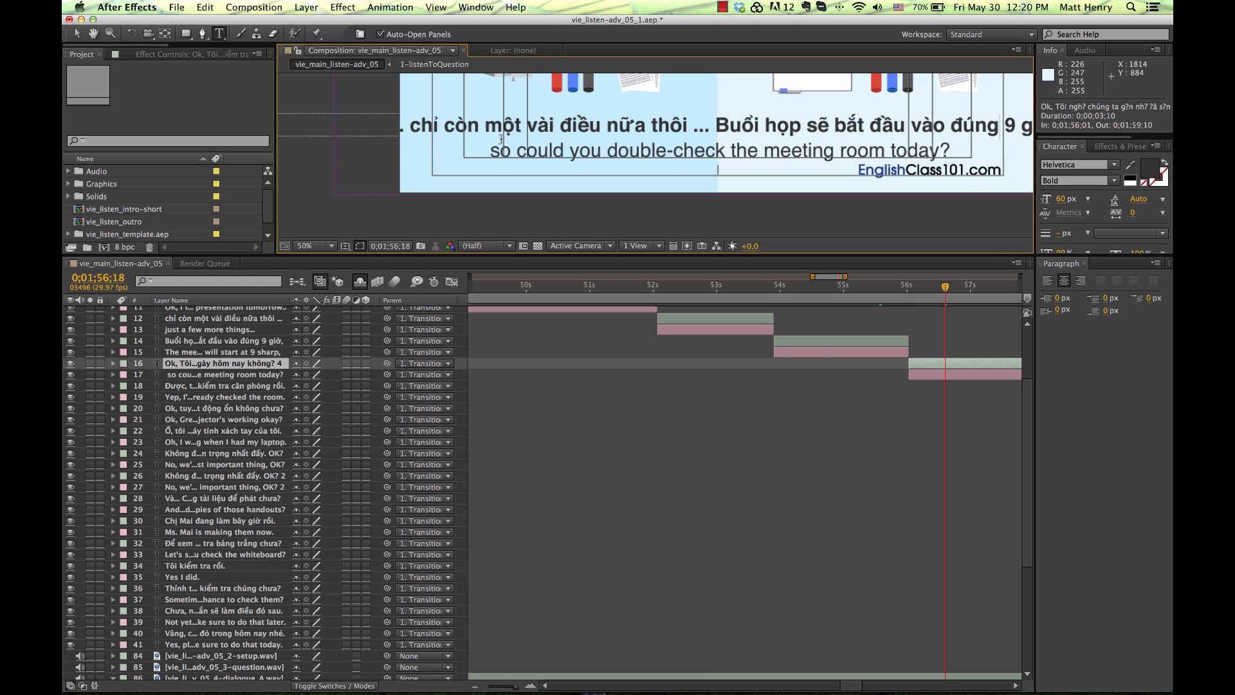
pyautogui.press('BackSpace')
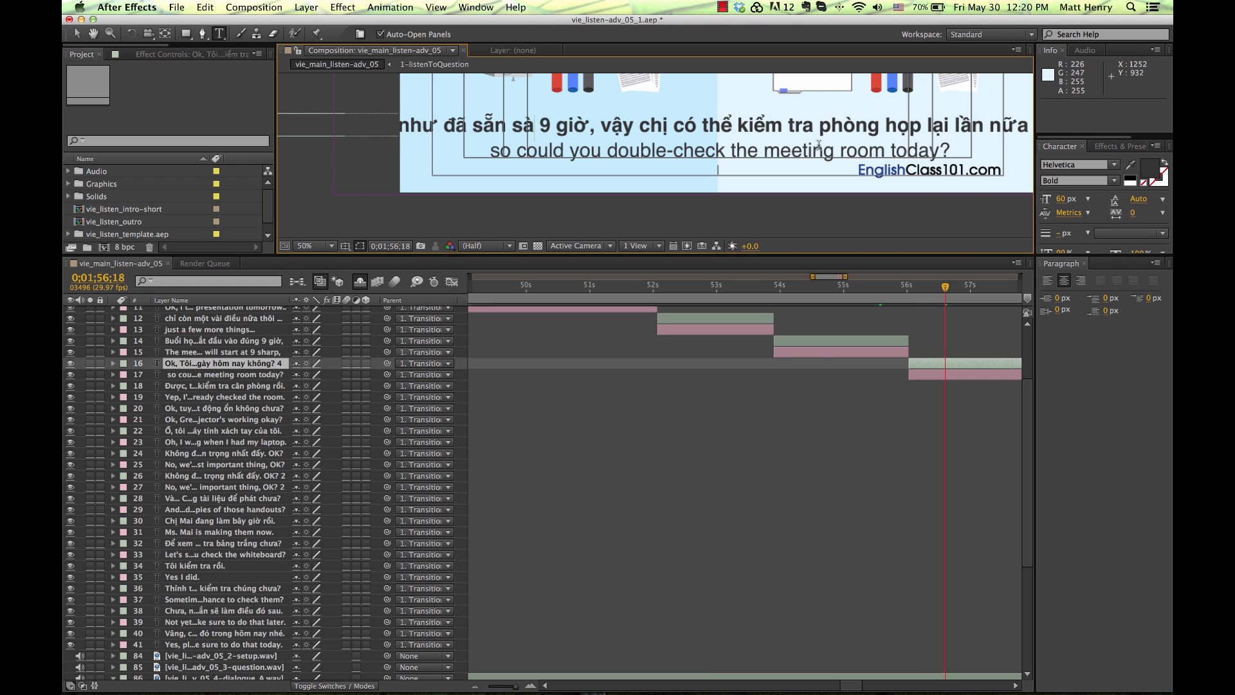
pyautogui.moveTo(589, 125); pyautogui.dragTo(278, 125)
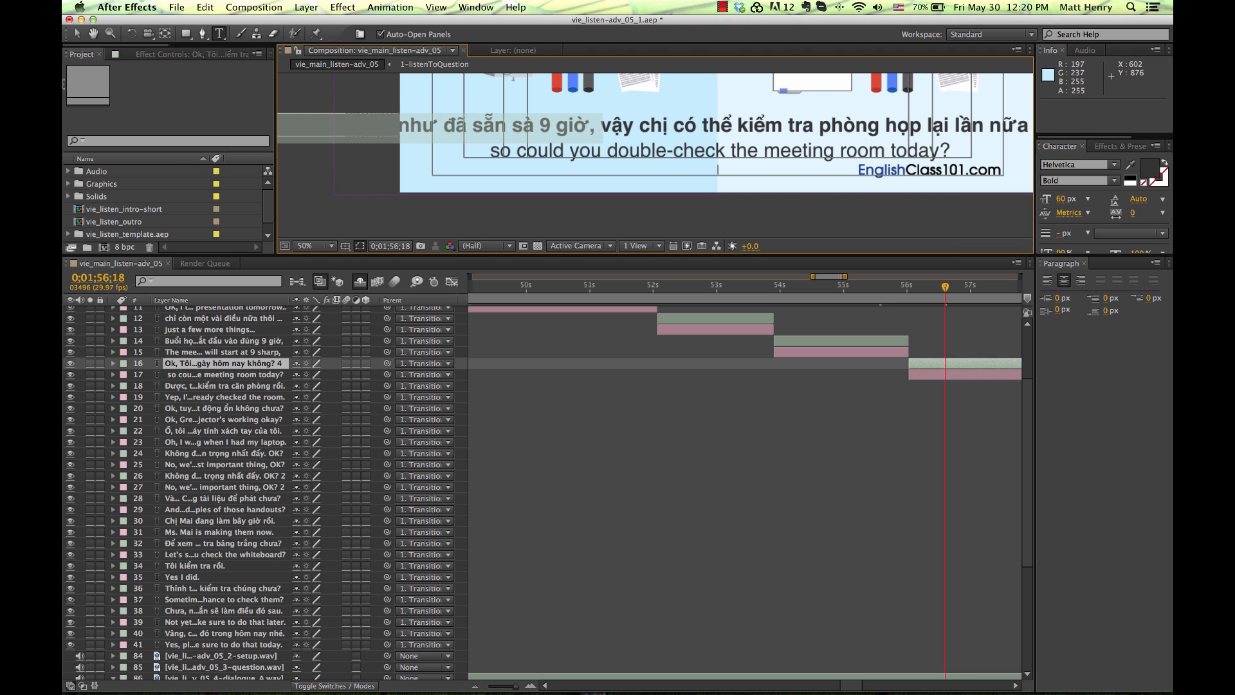
pyautogui.press('BackSpace')
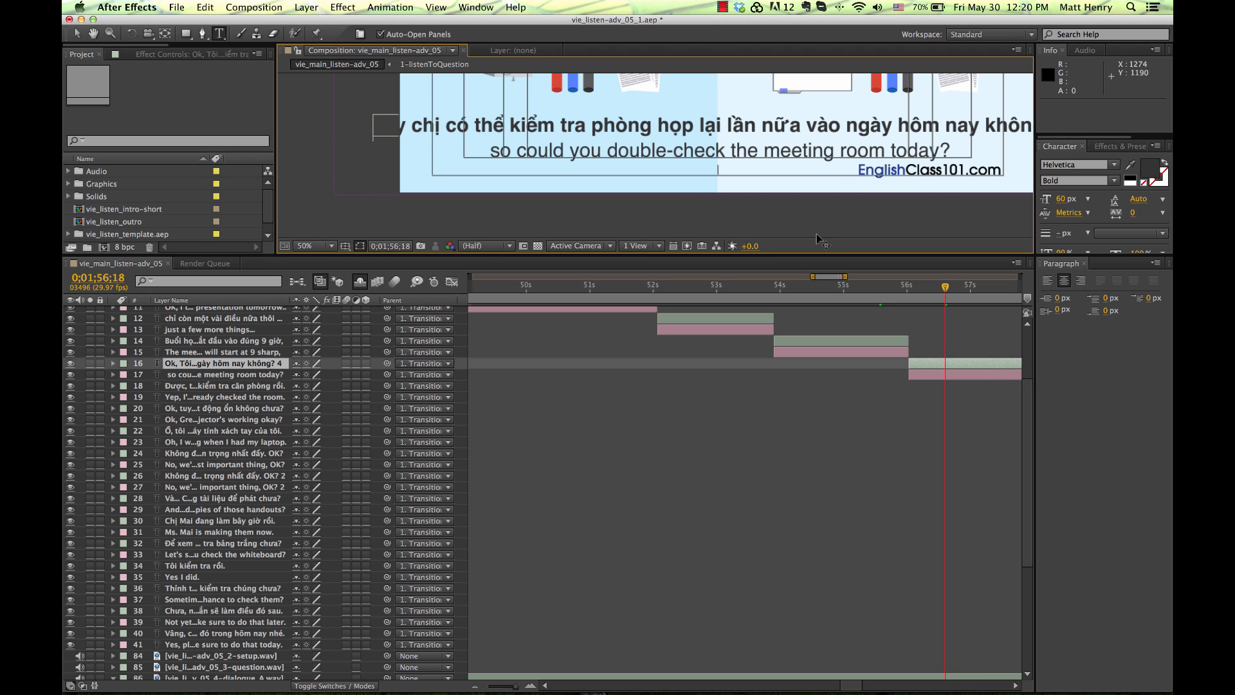
# Step: Reduce the font size of layer 16's Vietnamese caption to 50 px so it fits within the frame
pyautogui.scroll(-4, 838, 173)
pyautogui.scroll(1, 838, 172)
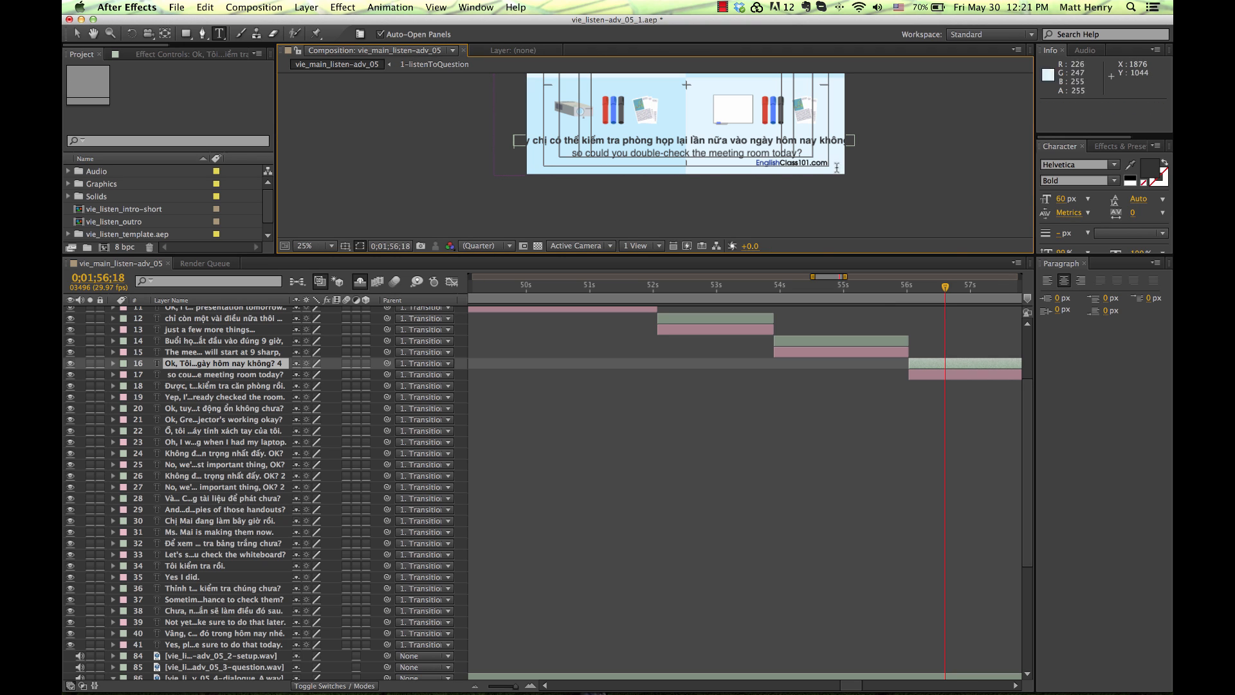
pyautogui.moveTo(1060, 201); pyautogui.dragTo(1035, 201)
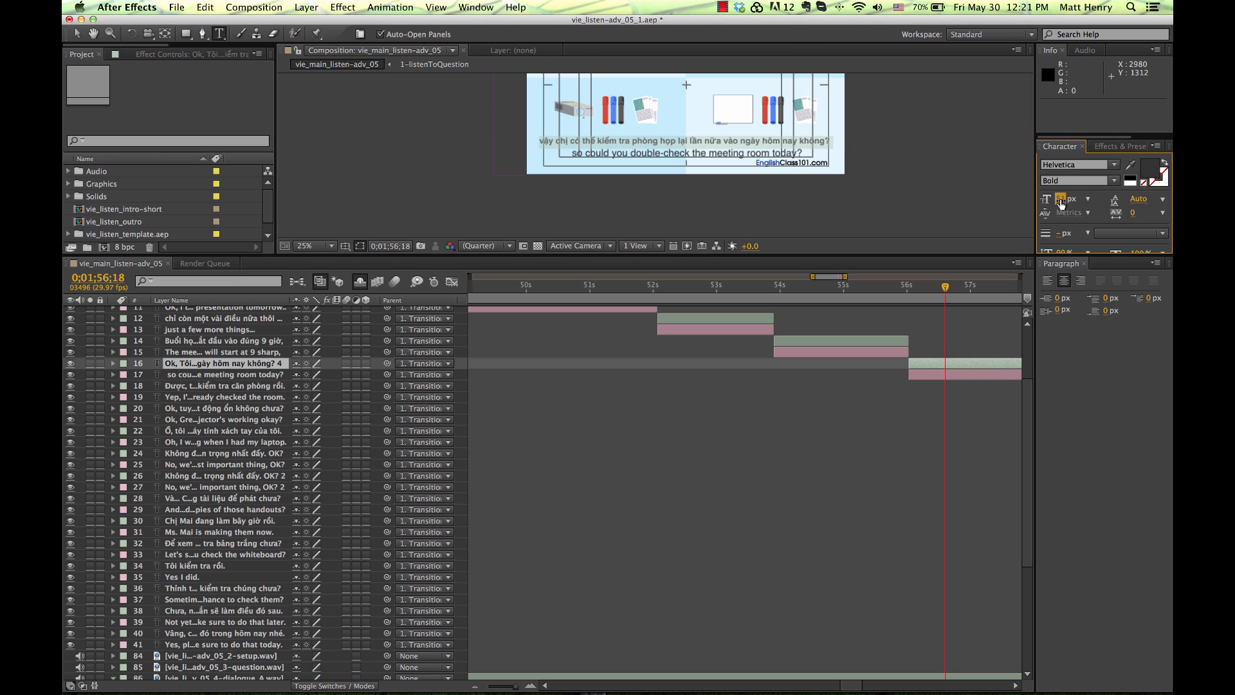
pyautogui.click(1061, 201)
pyautogui.press('Down')
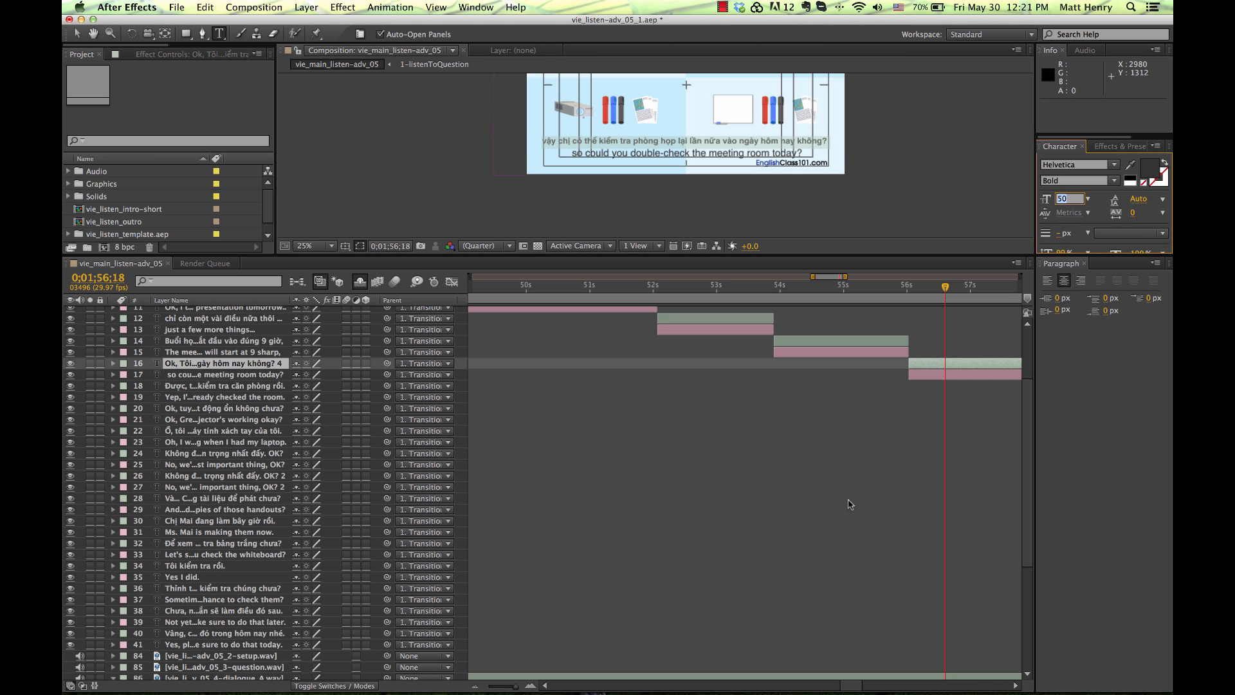
pyautogui.click(922, 454)
# Step: Preview the split dialogue captions through 0;01;58;03 and enlarge the composition viewer to show the whole frame
pyautogui.moveTo(515, 687); pyautogui.dragTo(508, 688)
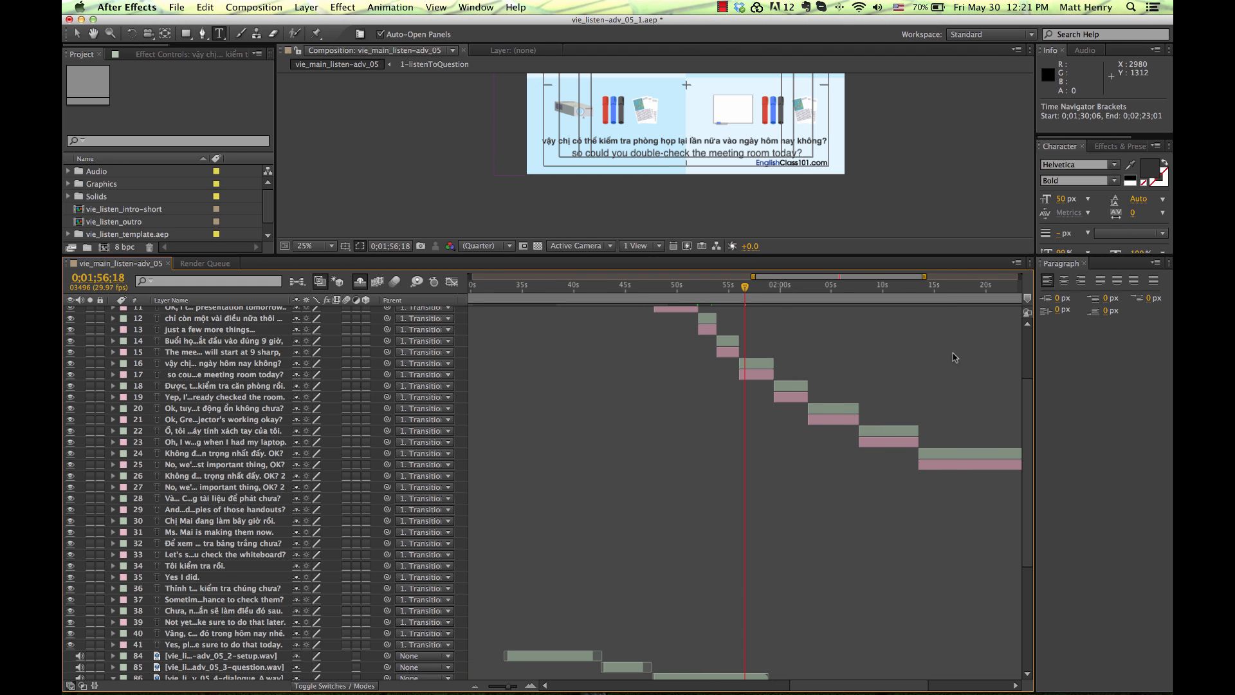
pyautogui.scroll(2, 920, 392)
pyautogui.scroll(3, 918, 392)
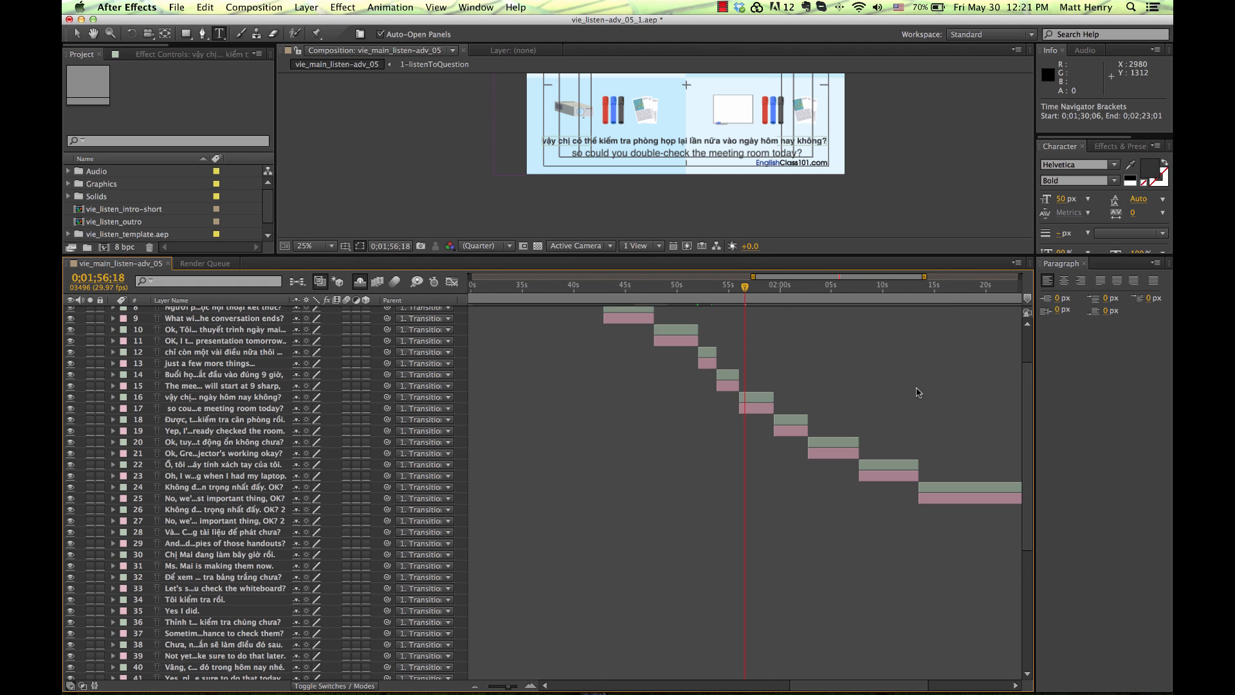
pyautogui.moveTo(601, 288); pyautogui.dragTo(761, 300)
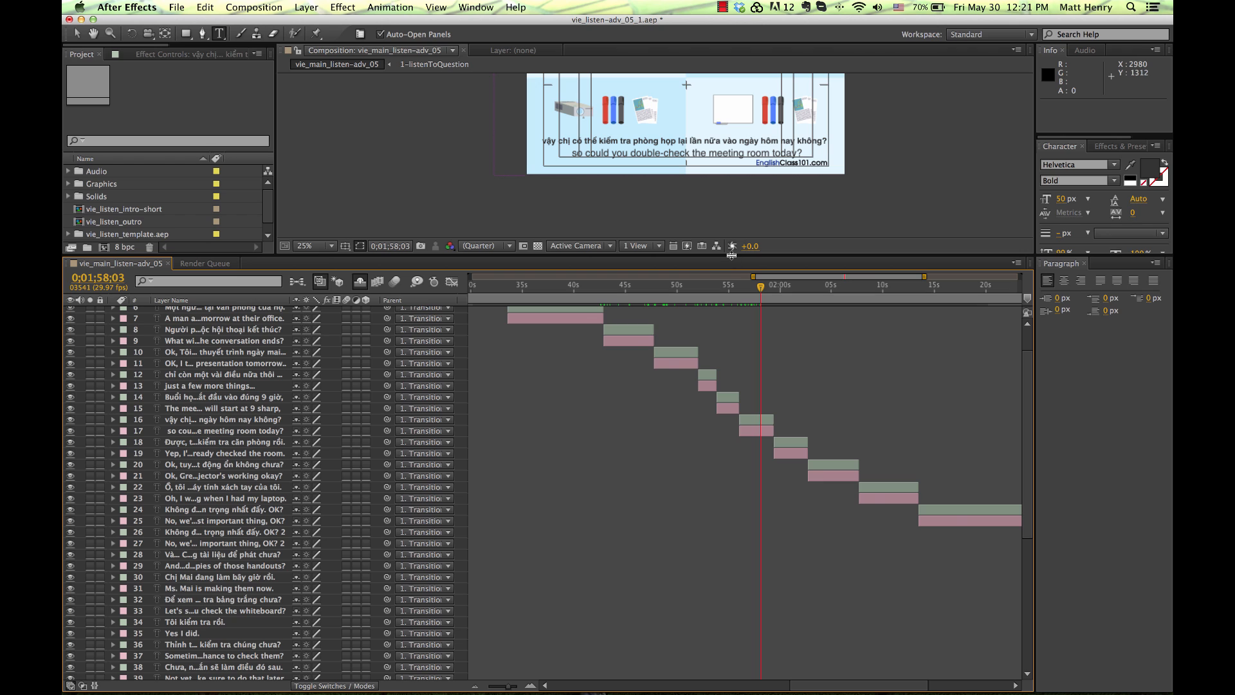
pyautogui.moveTo(746, 366); pyautogui.dragTo(751, 382)
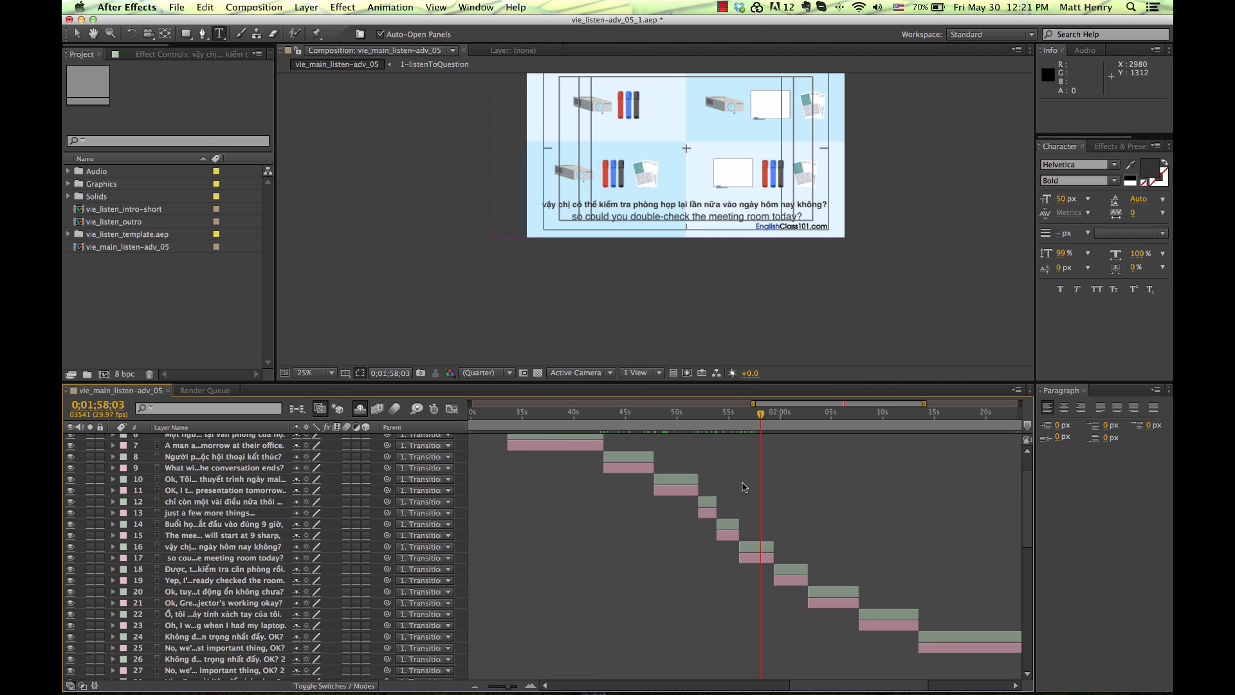
# Step: Save the project, widen the timeline's visible time range, and reveal its hidden shy layers
pyautogui.click(505, 689)
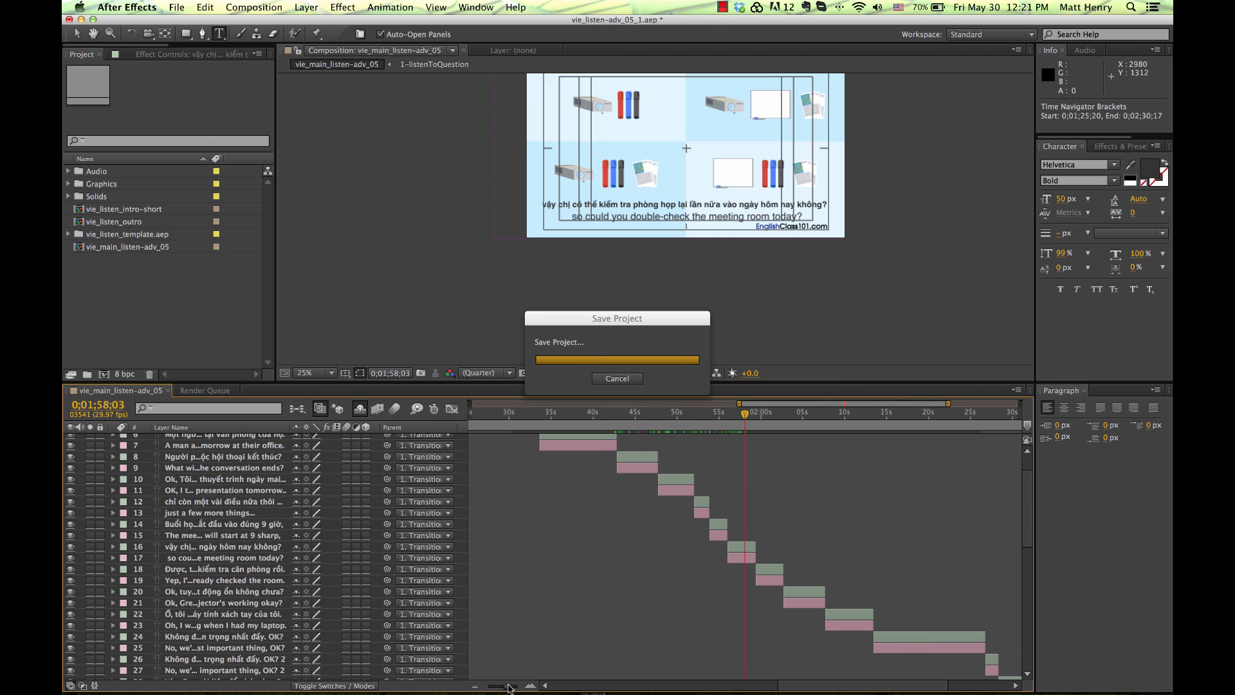
pyautogui.moveTo(509, 688); pyautogui.dragTo(501, 687)
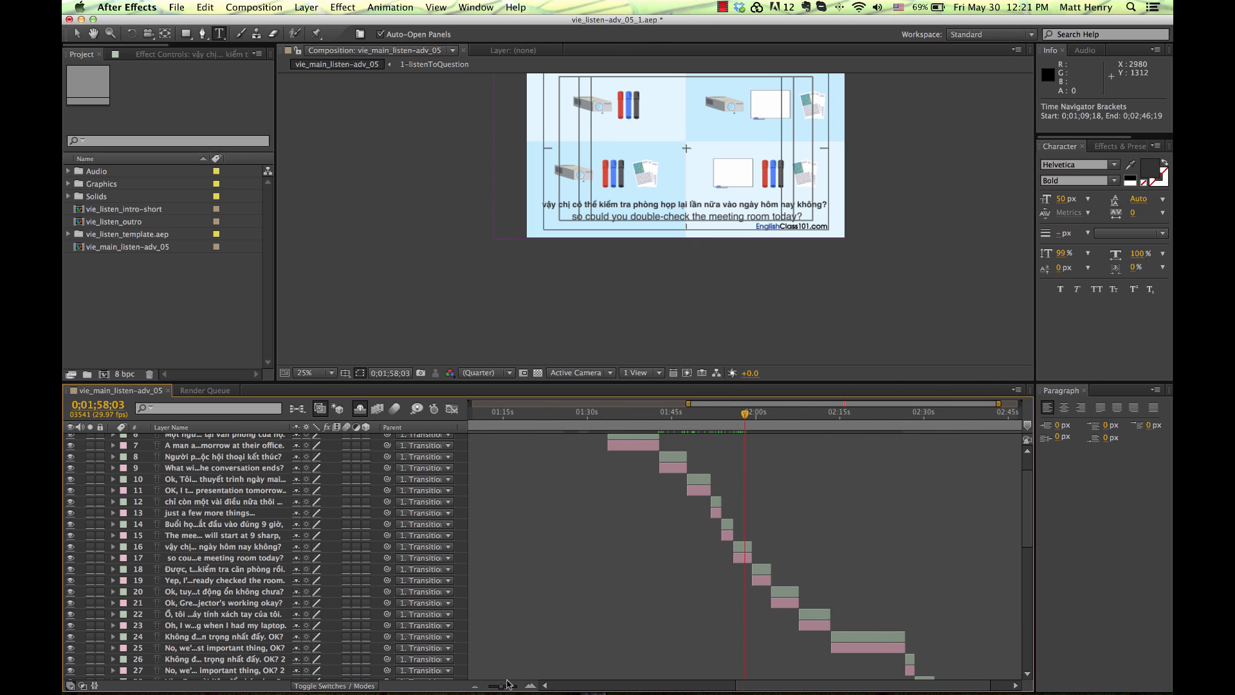
pyautogui.scroll(3, 1028, 498)
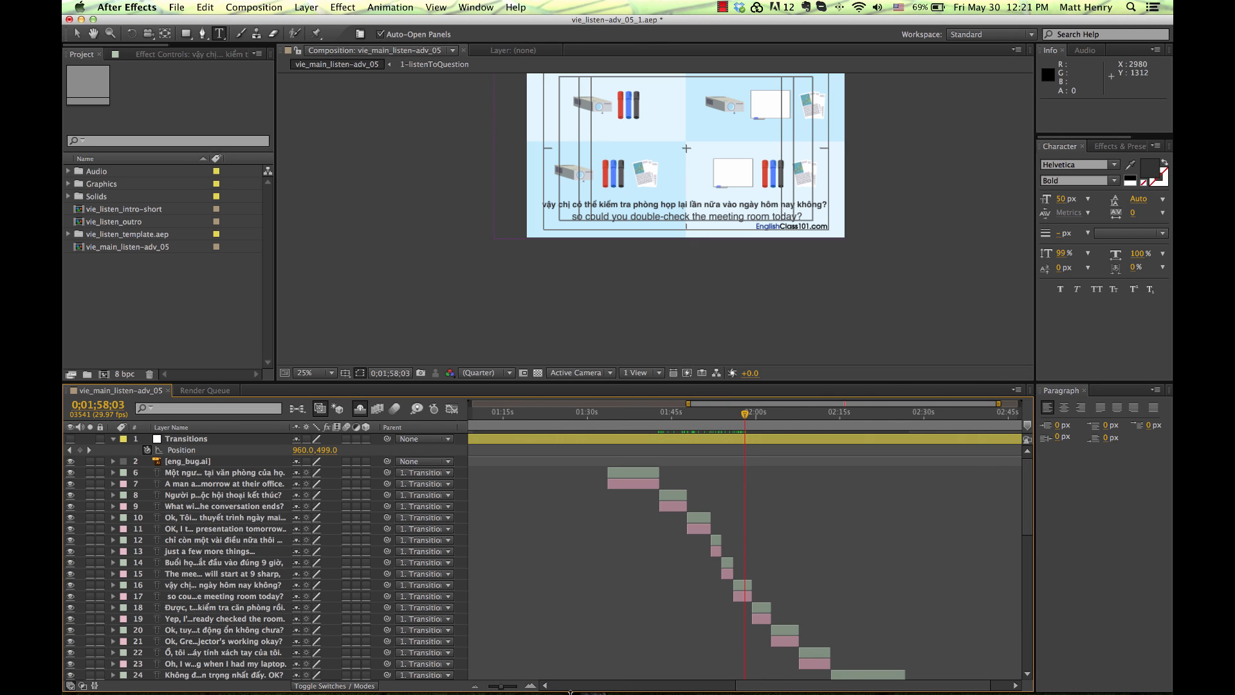
pyautogui.moveTo(502, 687); pyautogui.dragTo(490, 688)
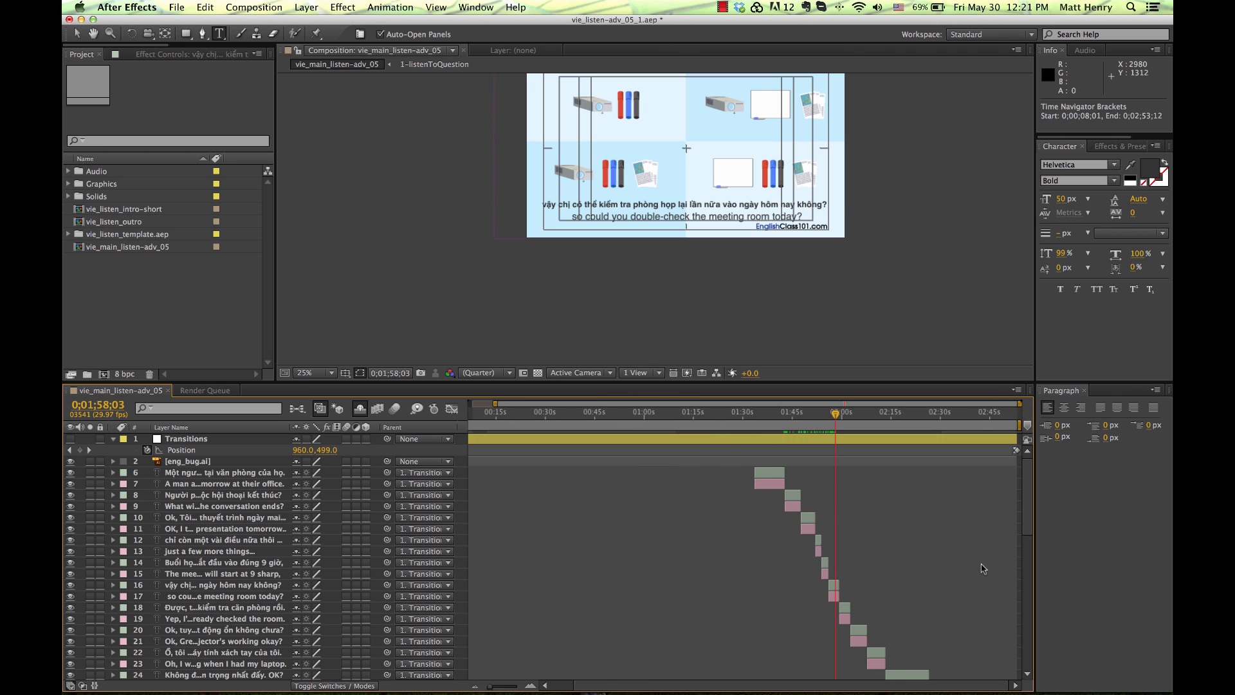
pyautogui.click(361, 409)
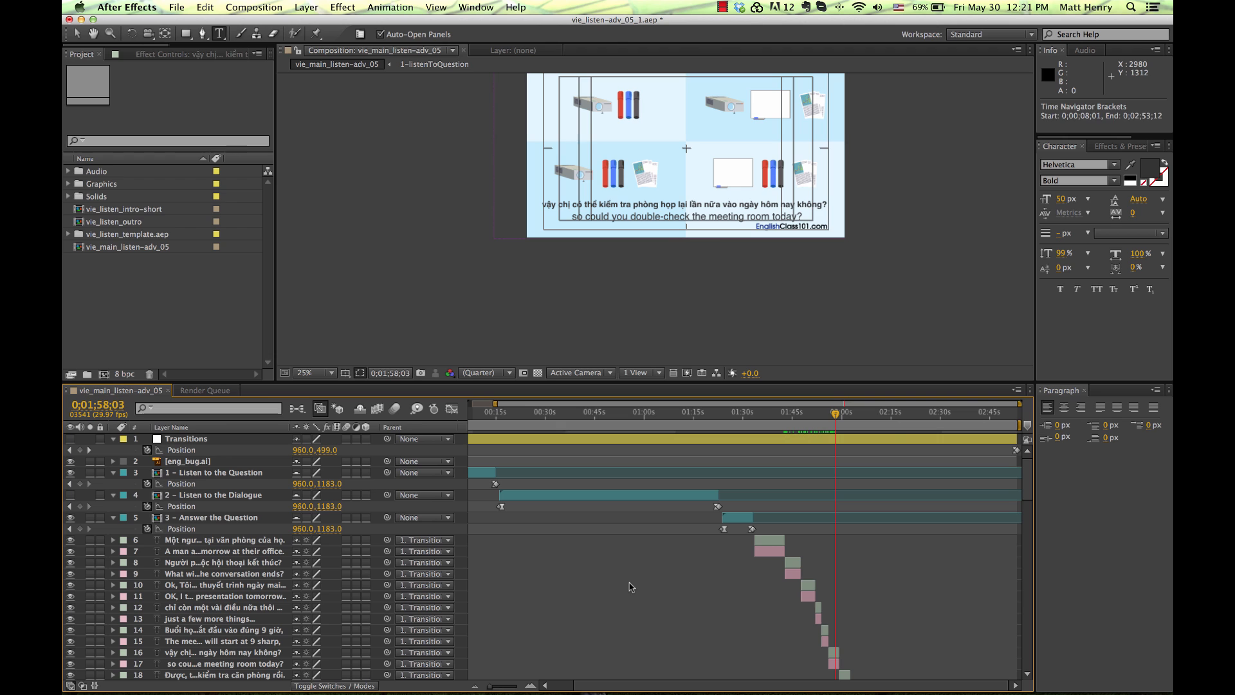
pyautogui.scroll(-3, 1028, 496)
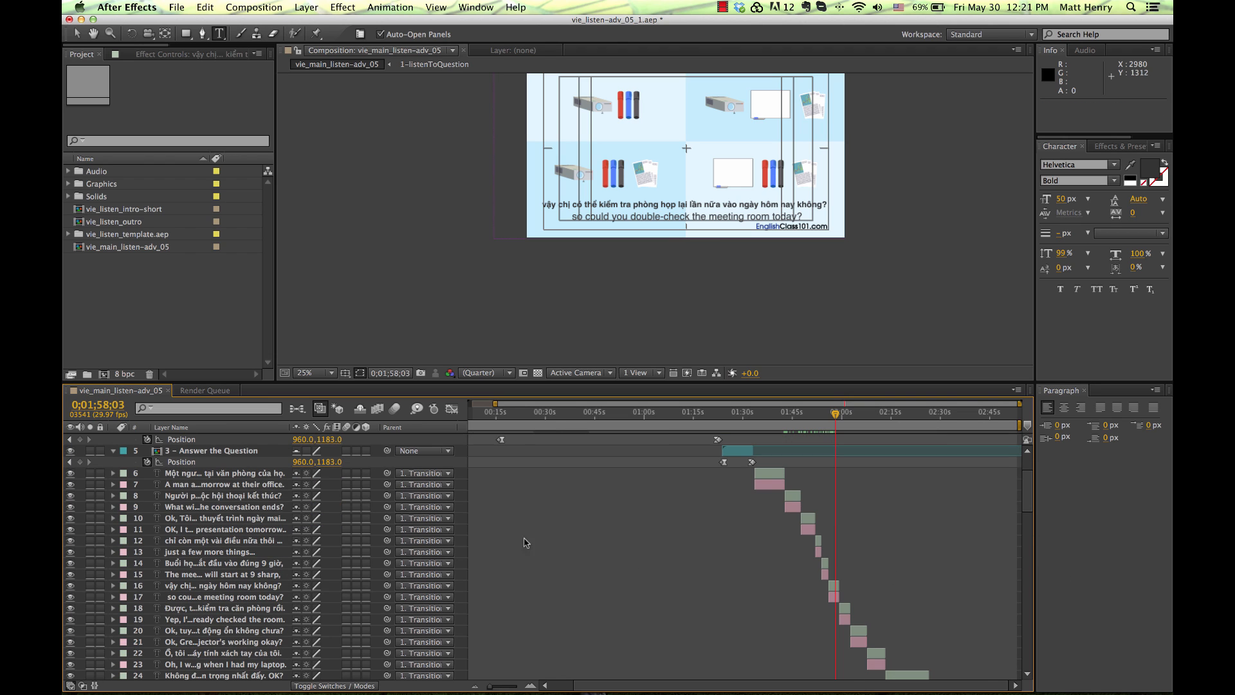
# Step: Examine the order and timing of the caption layers around 0;02;04;06 and locate the graphics layers below them
pyautogui.click(248, 496)
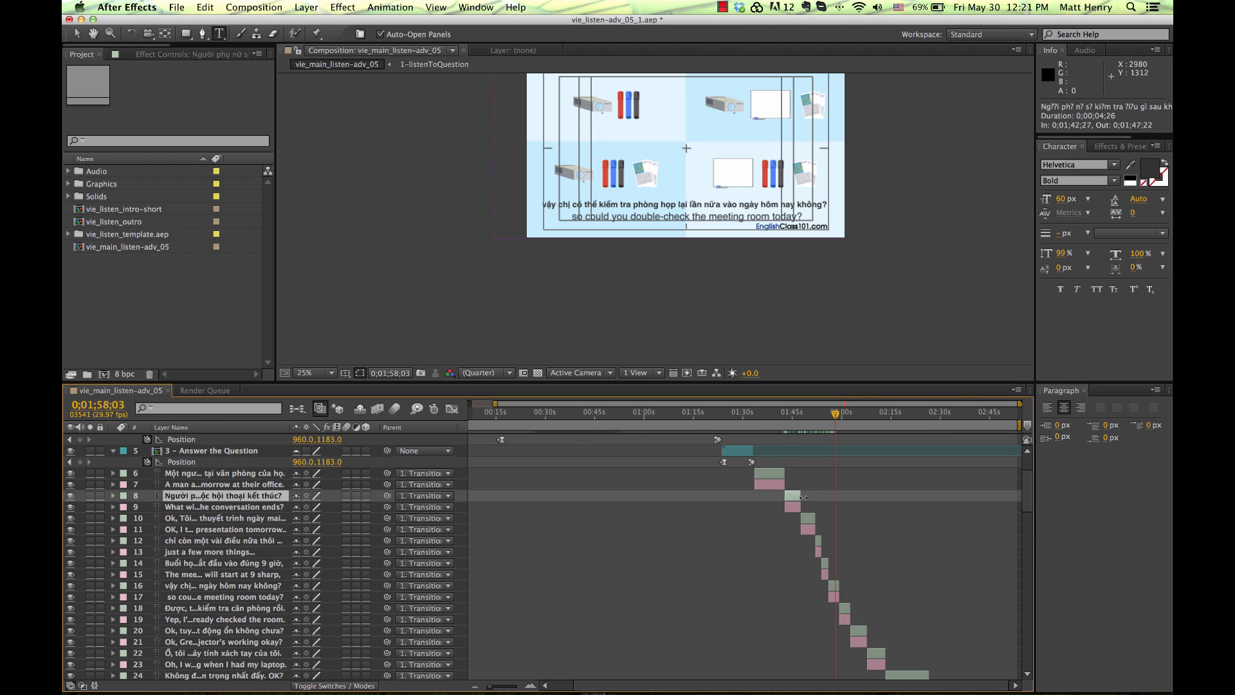
pyautogui.moveTo(828, 417); pyautogui.dragTo(856, 419)
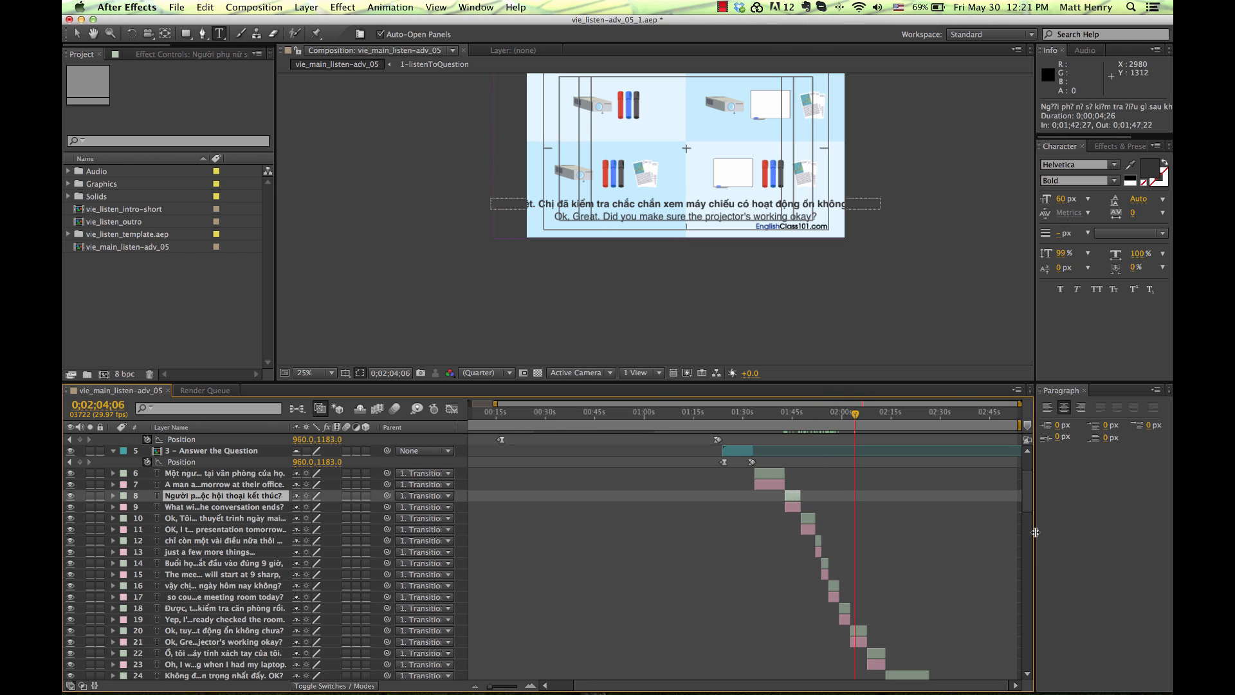
pyautogui.scroll(5, 1029, 489)
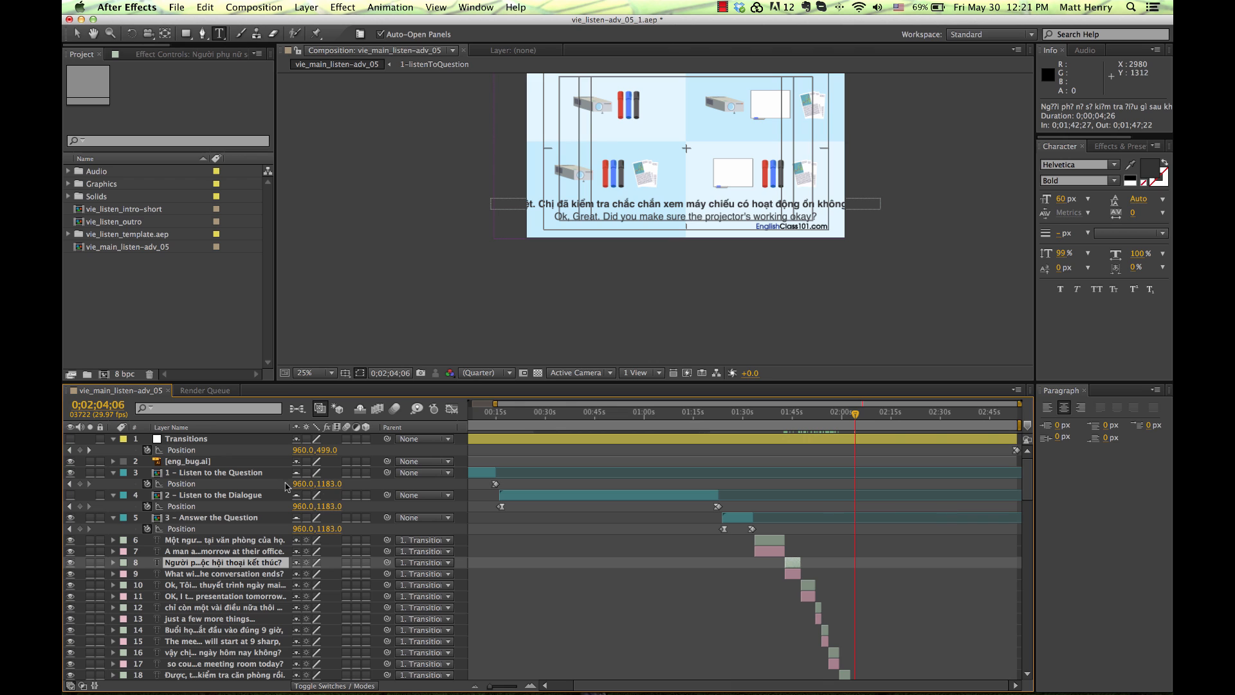
pyautogui.click(250, 543)
pyautogui.scroll(-8, 574, 547)
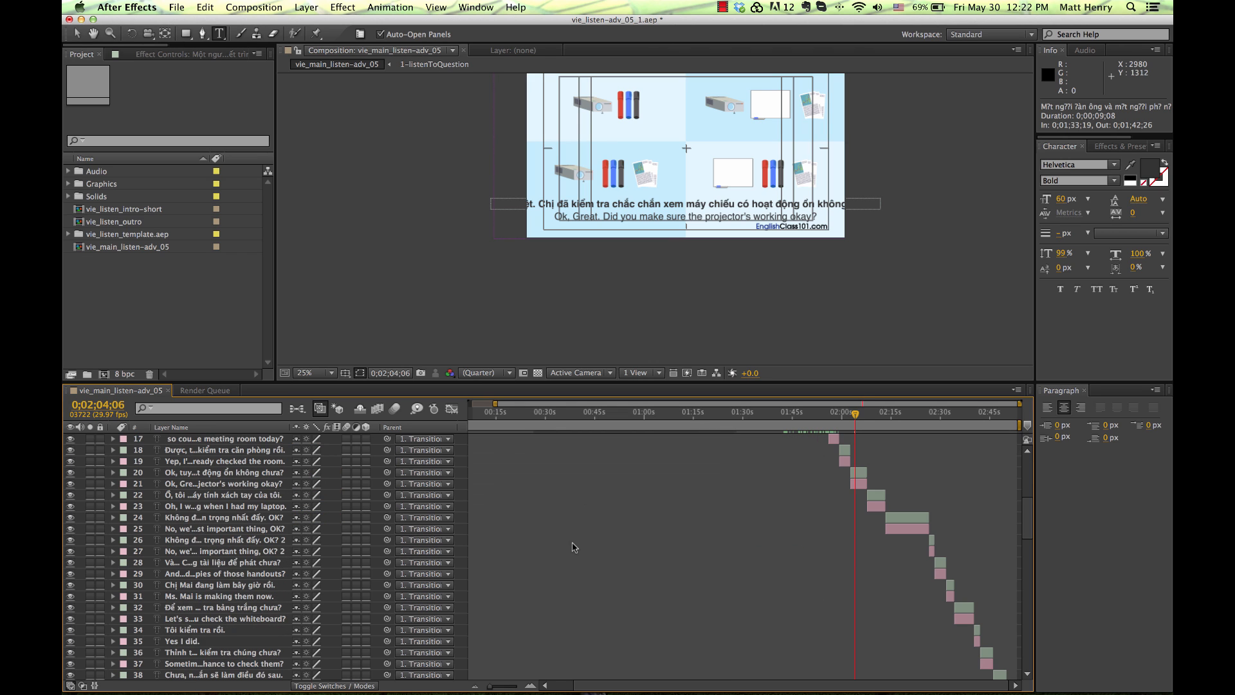
pyautogui.moveTo(489, 689); pyautogui.dragTo(476, 688)
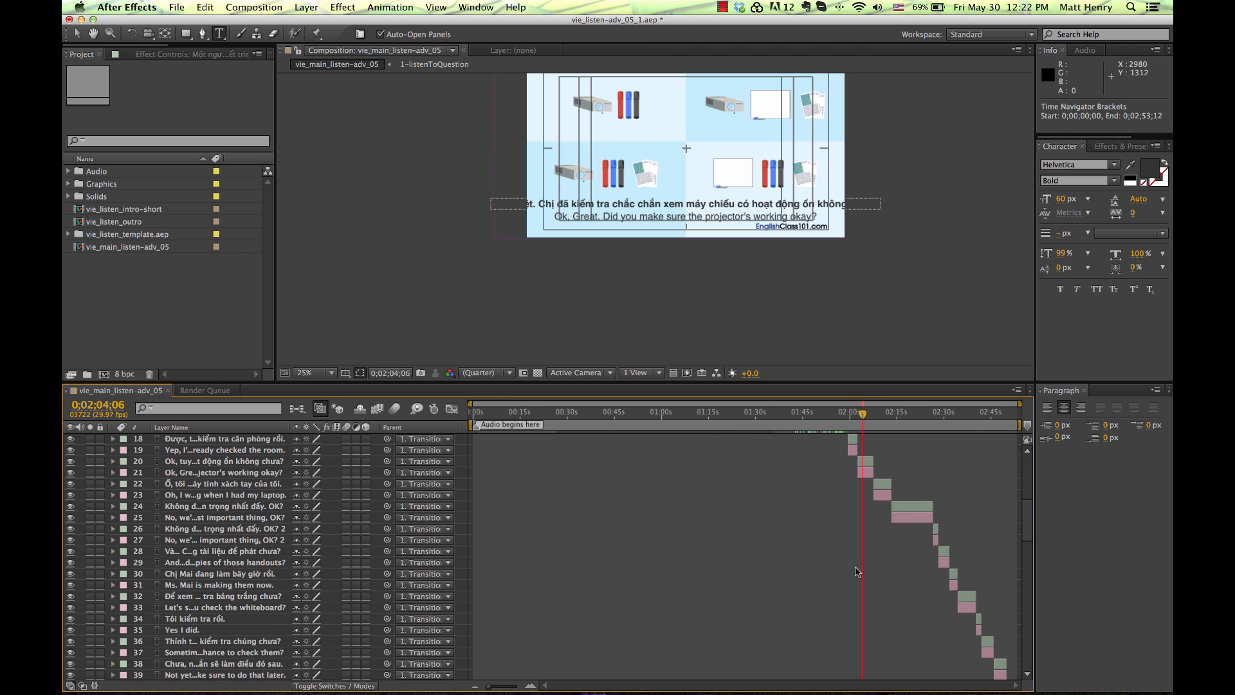
pyautogui.scroll(-7, 862, 572)
pyautogui.scroll(-1, 999, 593)
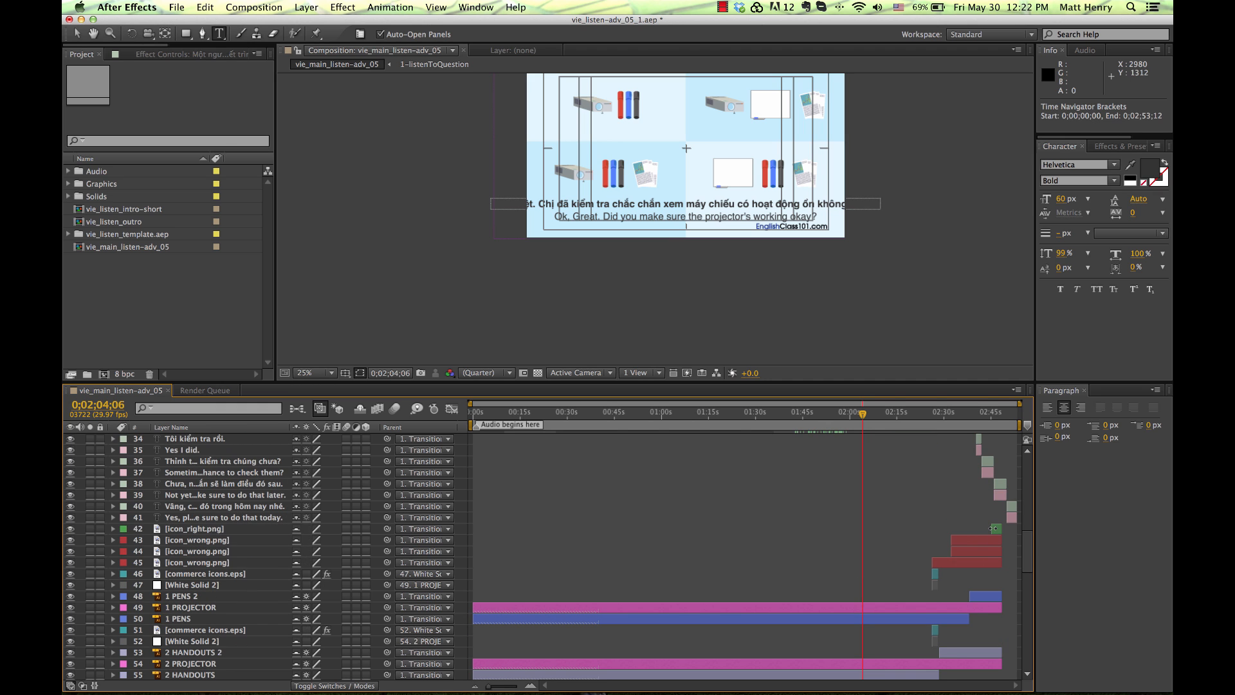
# Step: Select the graphics layers from 42 icon_right.png through 65 4 HANDOUTS and reveal their animated properties
pyautogui.click(996, 529)
pyautogui.scroll(-2, 599, 581)
pyautogui.scroll(-5, 598, 581)
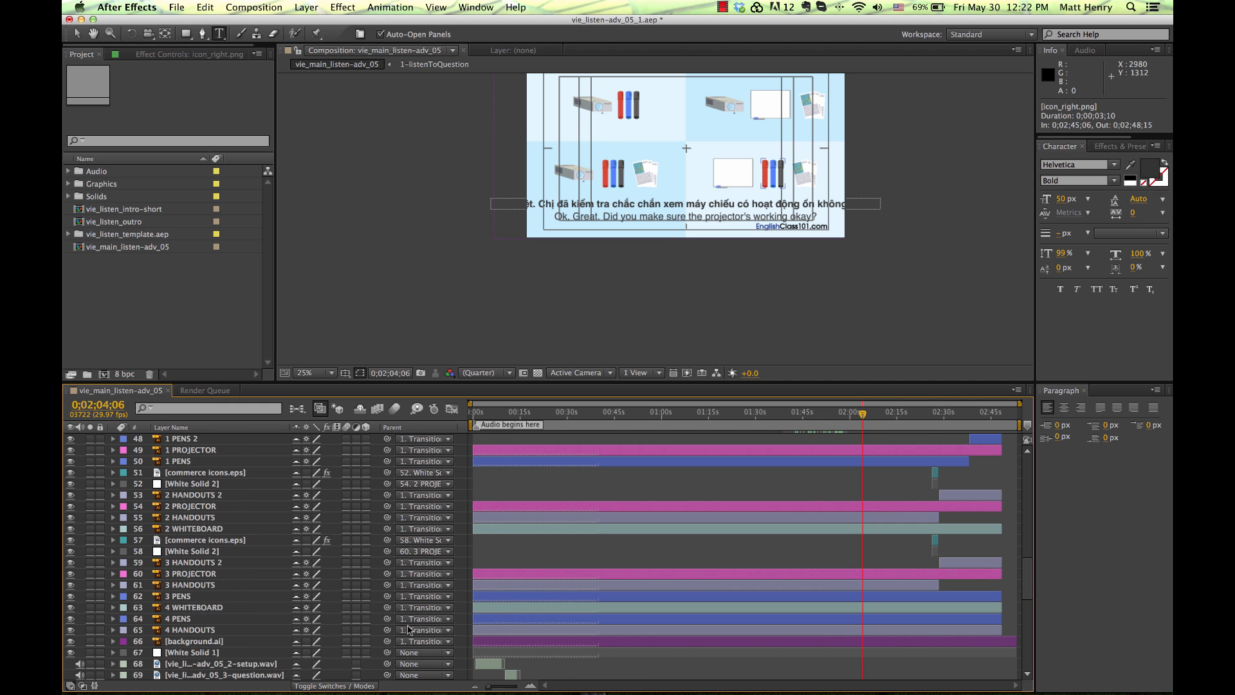
pyautogui.keyDown('shift'); pyautogui.click(248, 631); pyautogui.keyUp('shift')
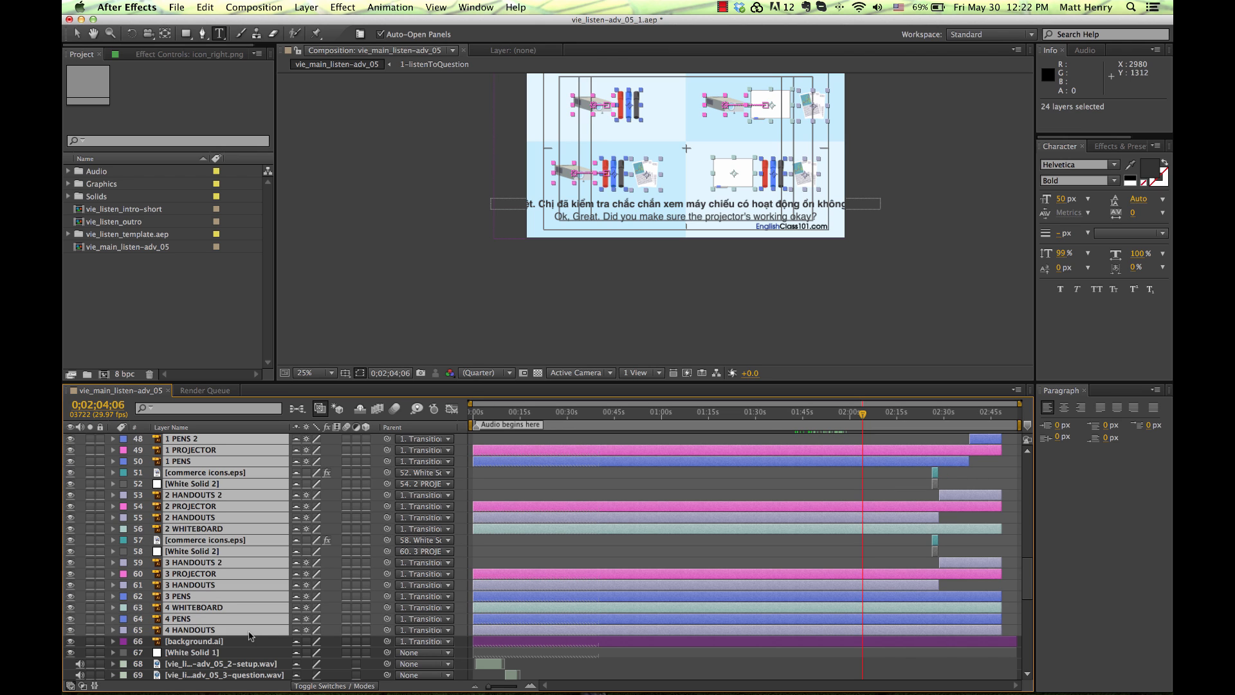
pyautogui.press('u')
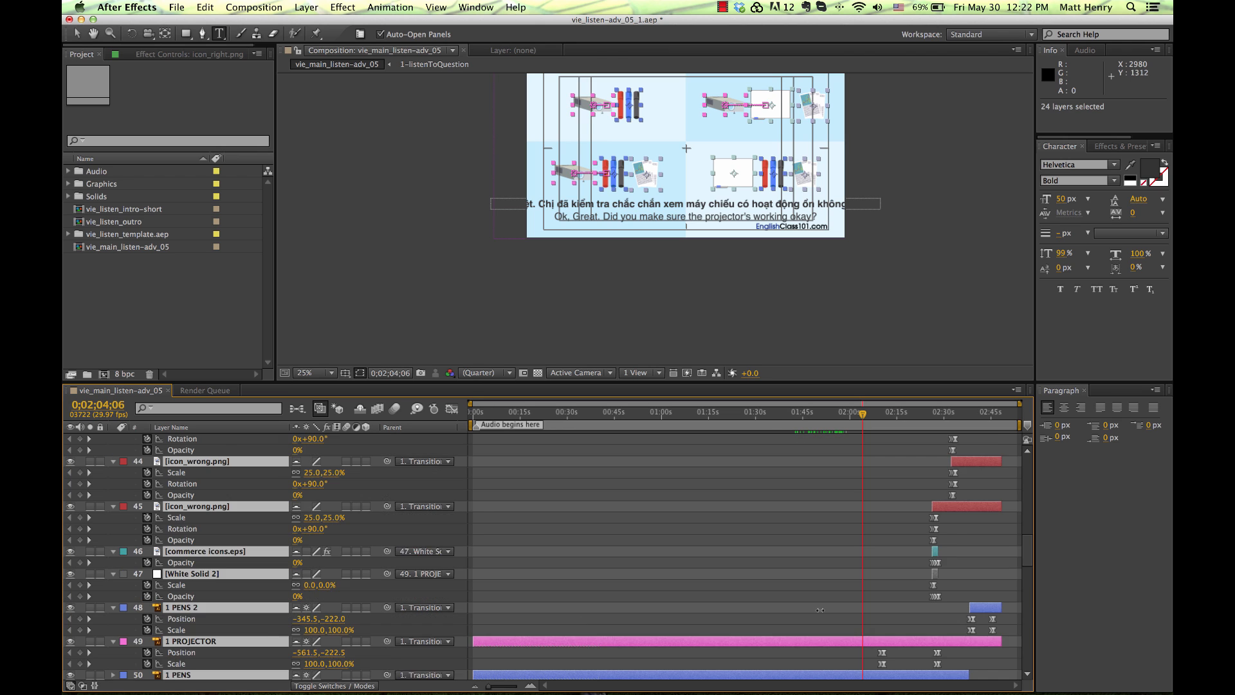
pyautogui.scroll(3, 825, 591)
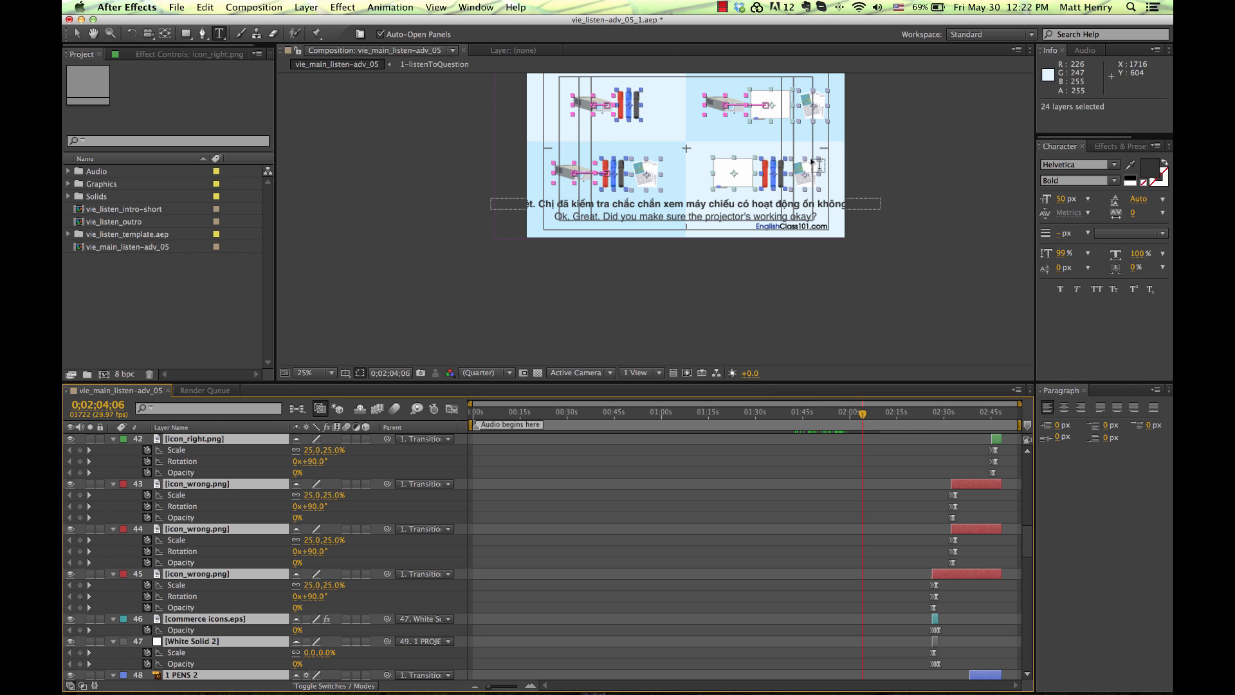
# Step: Enlarge the timeline area, recentre the frame in the viewer, deselect all layers, and bring the current time to the first projector keyframes
pyautogui.moveTo(694, 382); pyautogui.dragTo(728, 245)
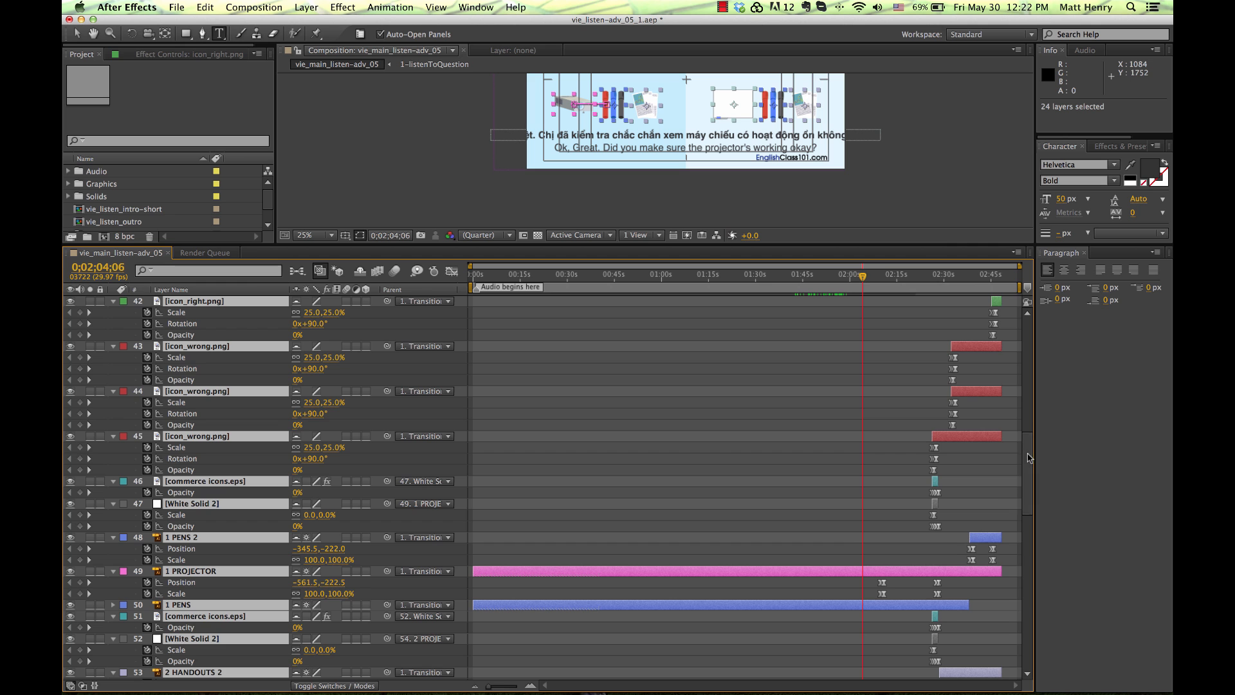
pyautogui.moveTo(1028, 454); pyautogui.dragTo(1025, 489)
pyautogui.moveTo(863, 278); pyautogui.dragTo(879, 278)
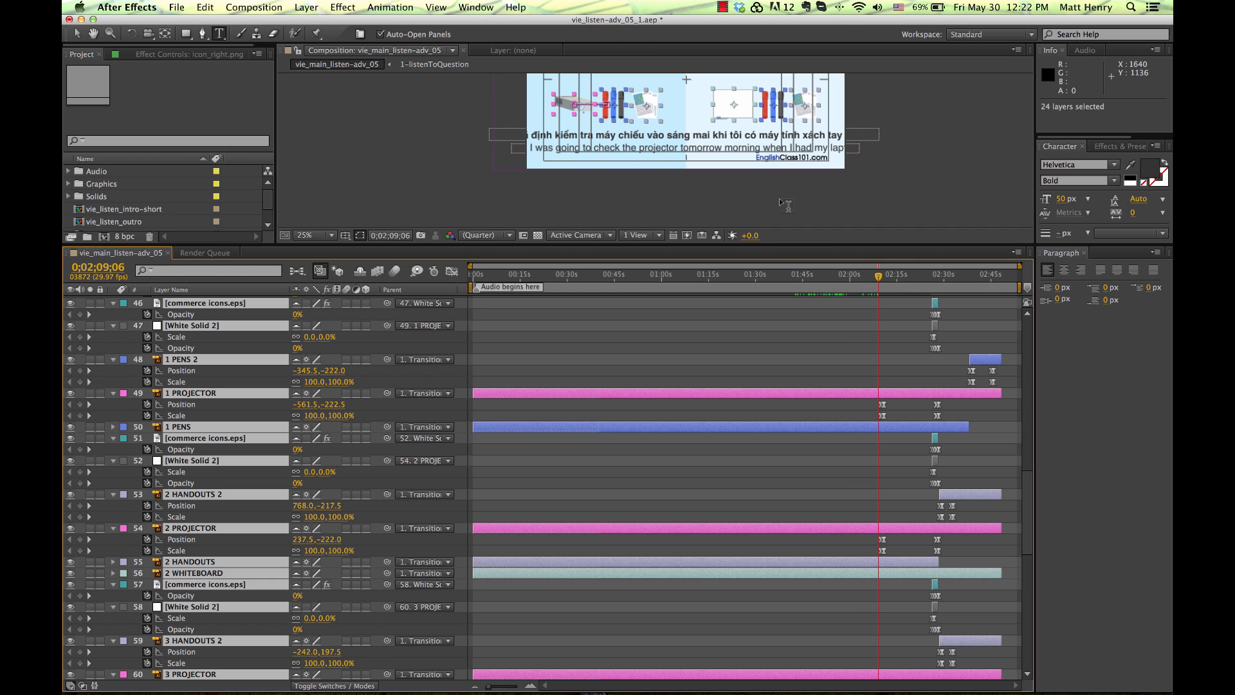
pyautogui.press('h')
pyautogui.moveTo(901, 122); pyautogui.dragTo(891, 191)
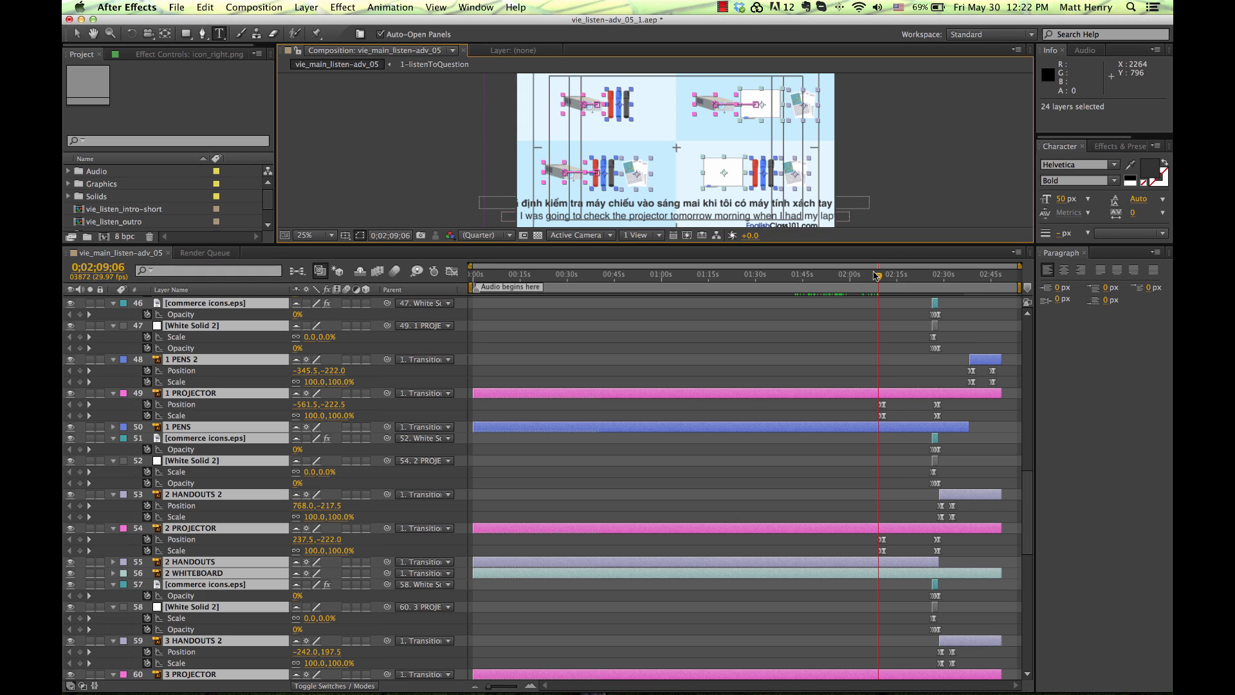
pyautogui.press('super+shift+a')
pyautogui.moveTo(879, 275); pyautogui.dragTo(880, 277)
# Step: Switch to Chrome's Listening Scripts spreadsheet, read the English lines in rows 115 to 118, and return to After Effects
pyautogui.press('super+Tab')
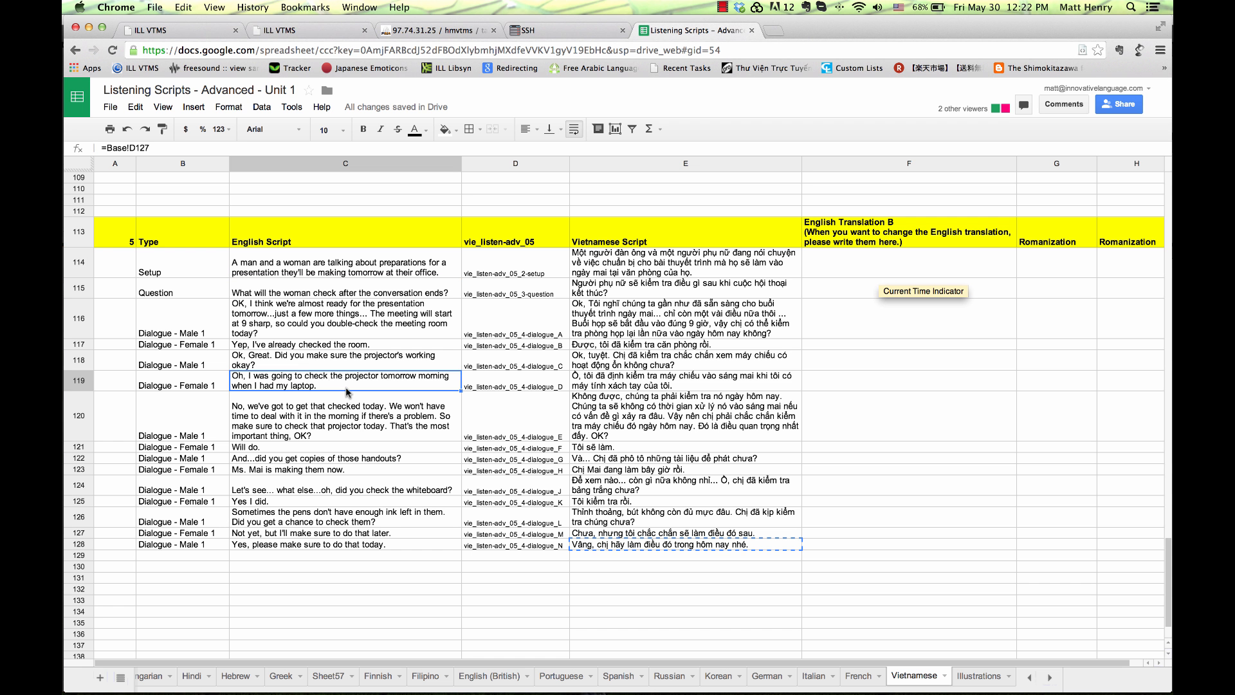
pyautogui.click(315, 291)
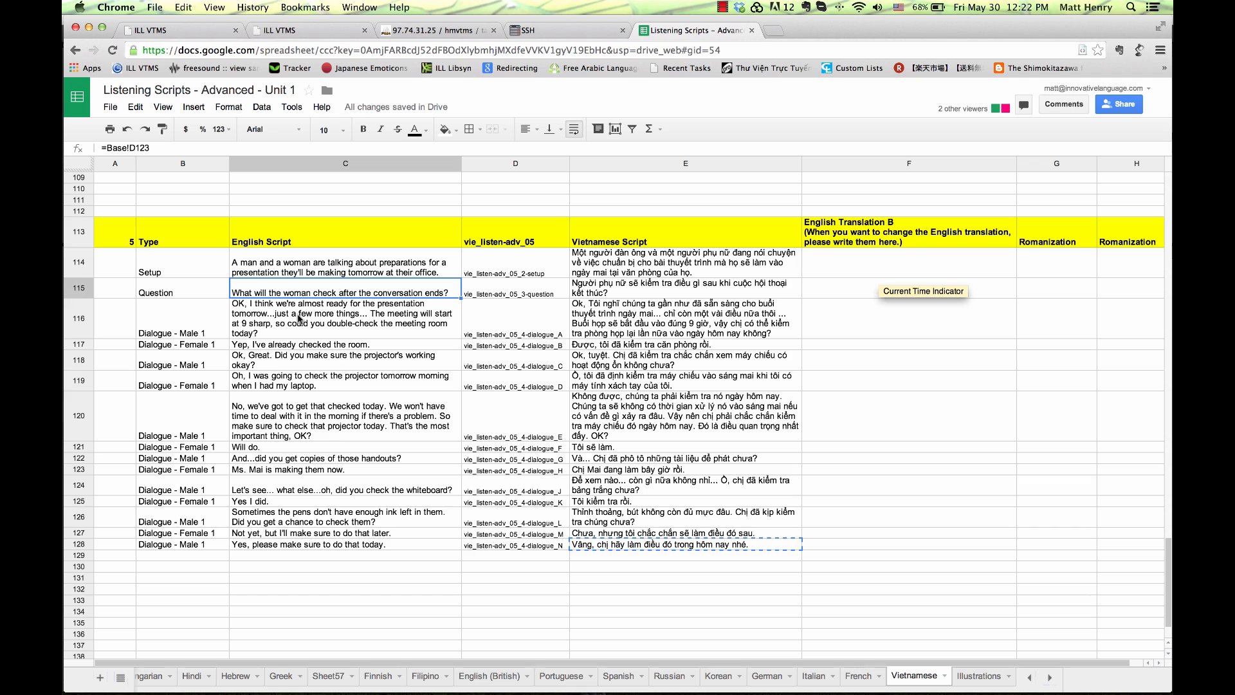
pyautogui.click(300, 320)
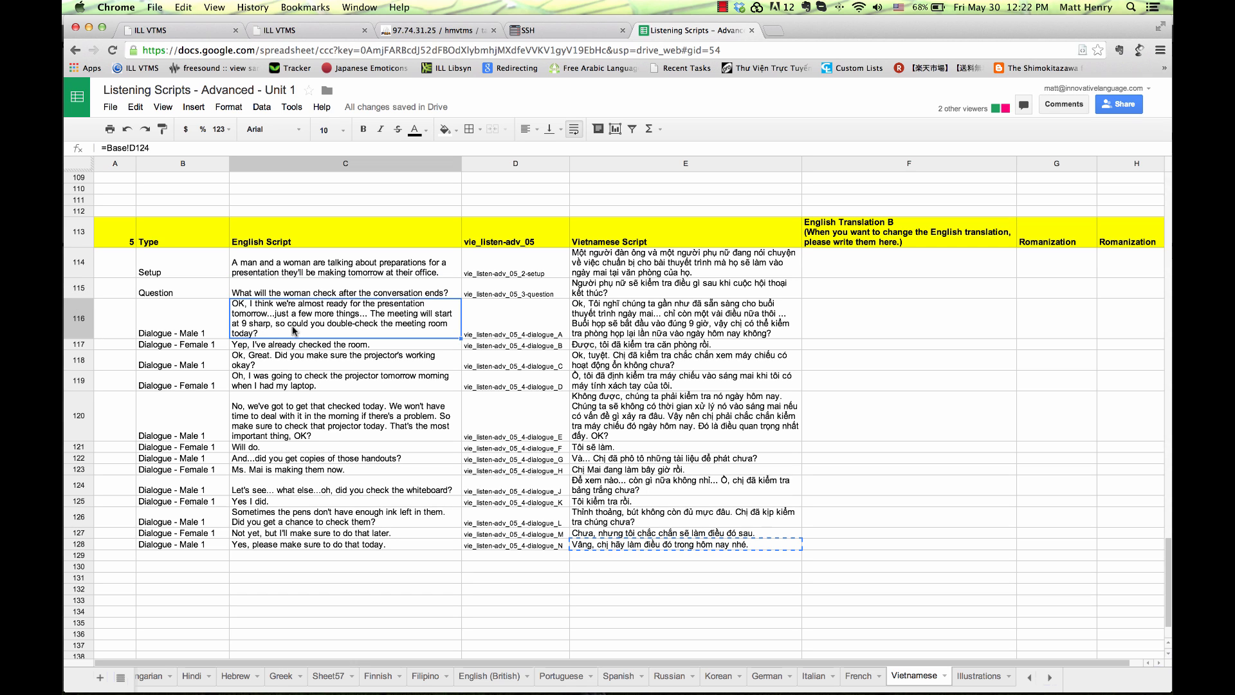
pyautogui.click(256, 348)
pyautogui.click(291, 358)
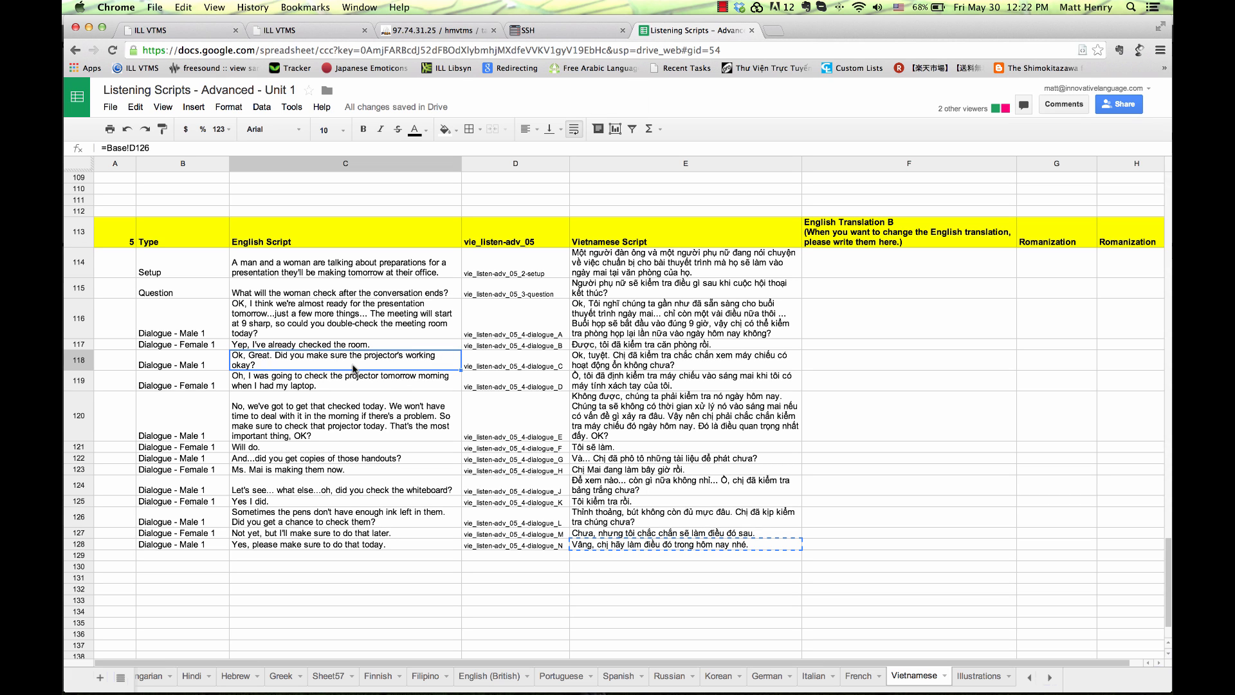
pyautogui.press('super+Tab')
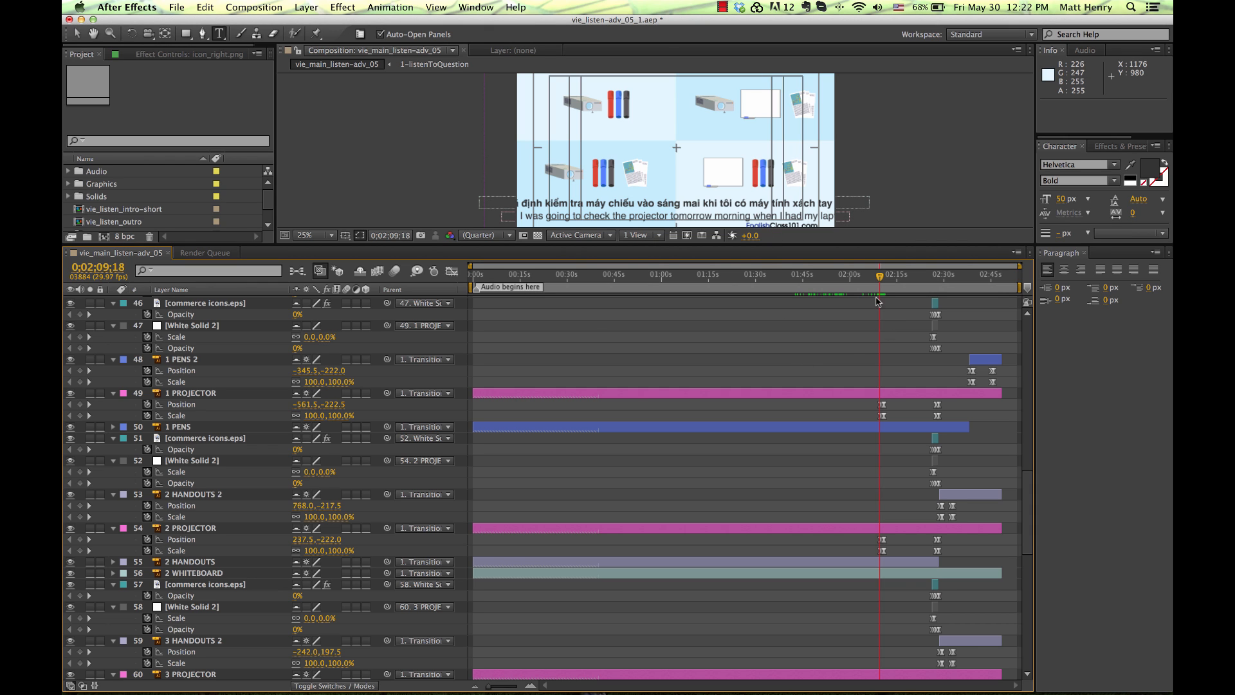
# Step: Scrub the dialogue between 0;02;02;14 and 0;02;06;14 to find where the projector is mentioned
pyautogui.moveTo(876, 276); pyautogui.dragTo(869, 278)
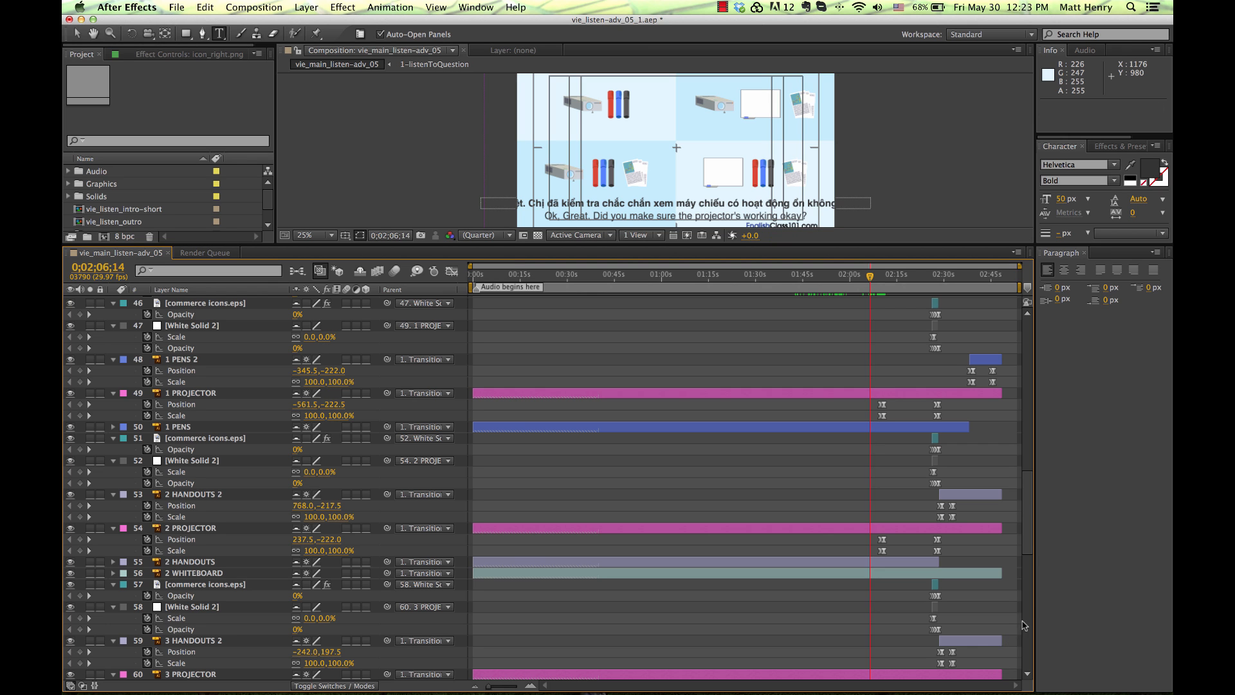
pyautogui.scroll(-5, 1019, 608)
pyautogui.scroll(-8, 1019, 607)
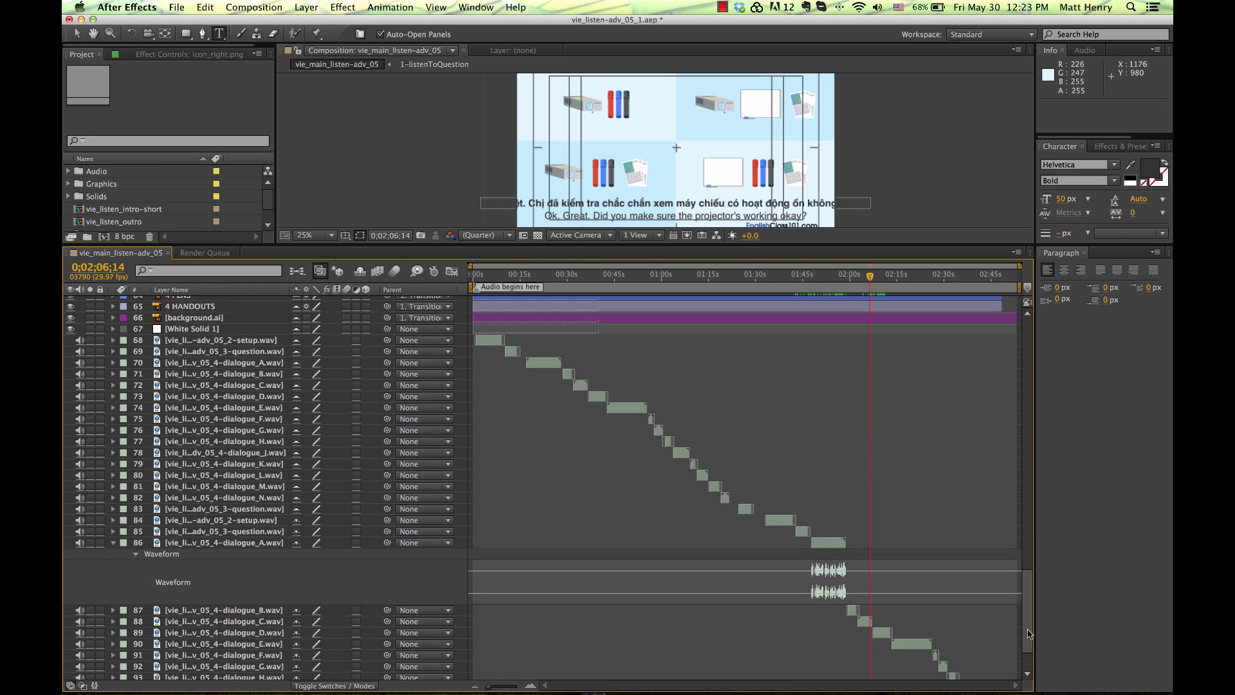
pyautogui.scroll(20, 923, 318)
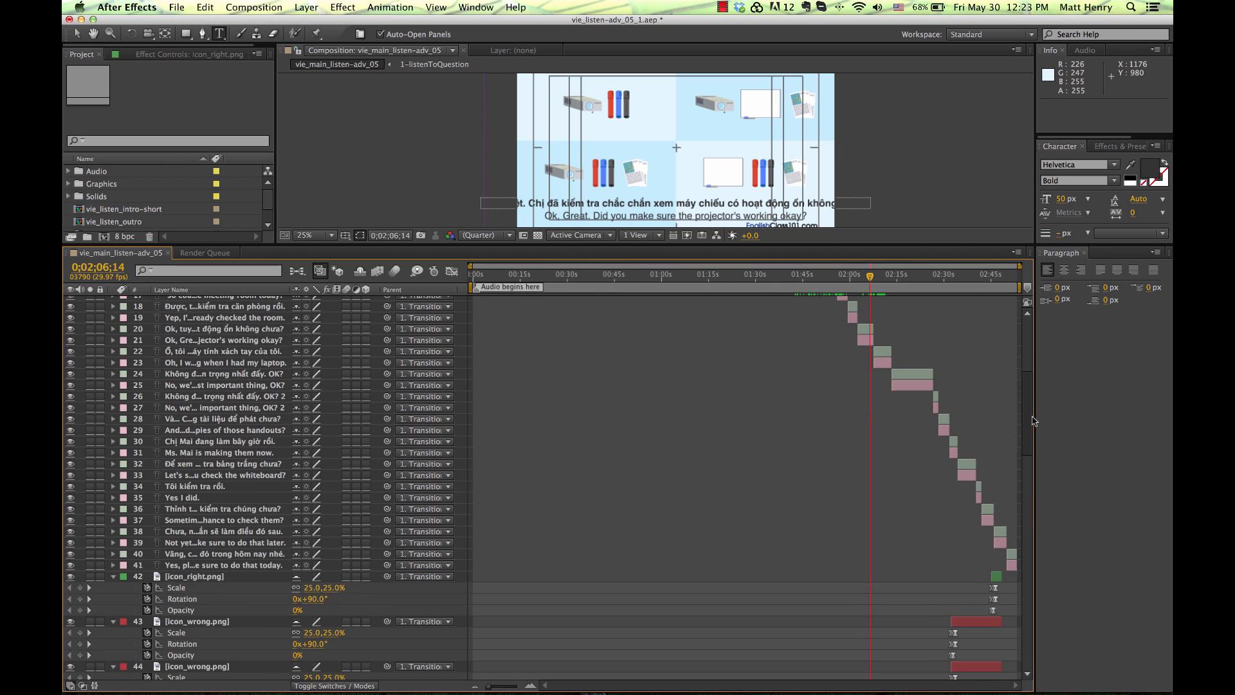
pyautogui.moveTo(863, 284); pyautogui.dragTo(859, 282)
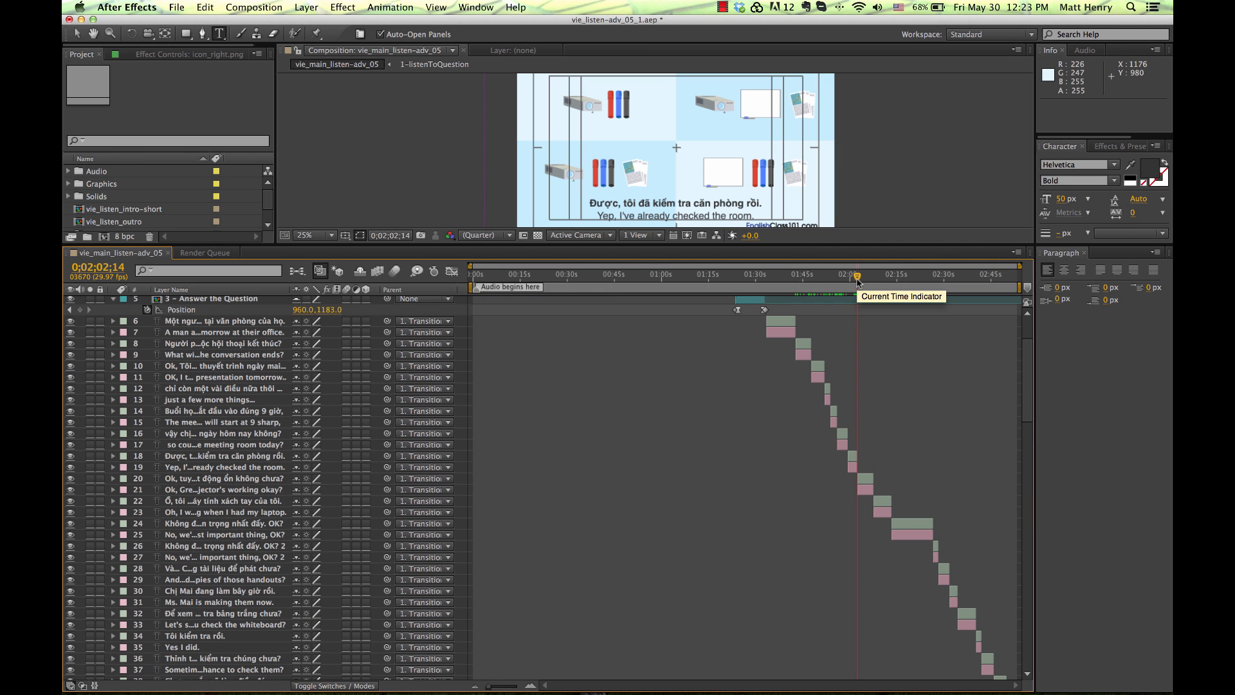
pyautogui.moveTo(490, 686); pyautogui.dragTo(505, 687)
pyautogui.click(751, 282)
pyautogui.moveTo(751, 281); pyautogui.dragTo(774, 281)
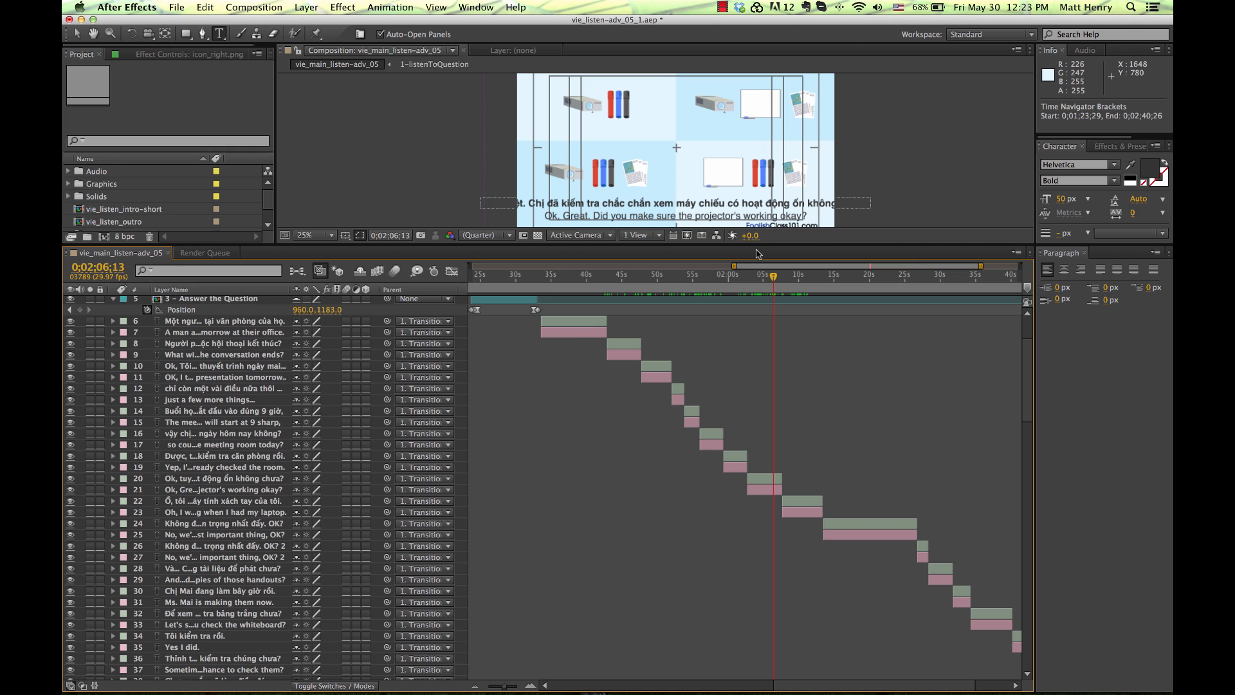
# Step: Check the Vietnamese projector line in row 118 of the Chrome spreadsheet, and set After Effects' current time to 0;02;05;26
pyautogui.press('super+Tab')
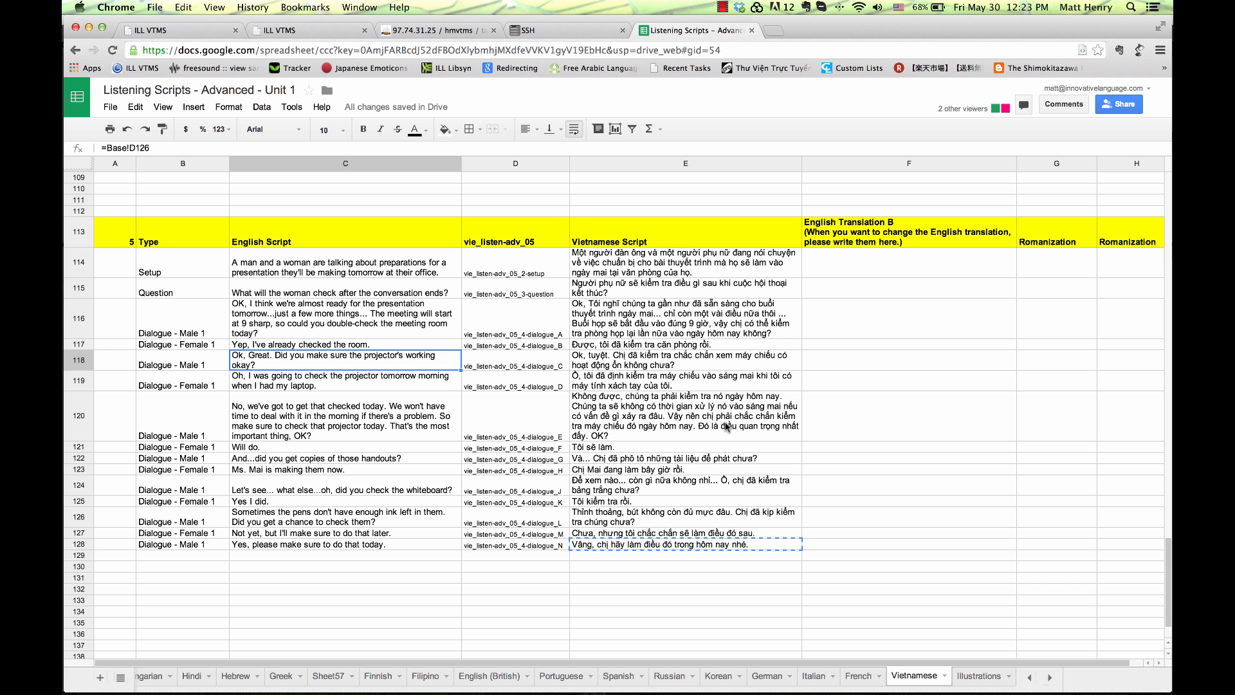
pyautogui.click(727, 367)
pyautogui.press('super+Tab')
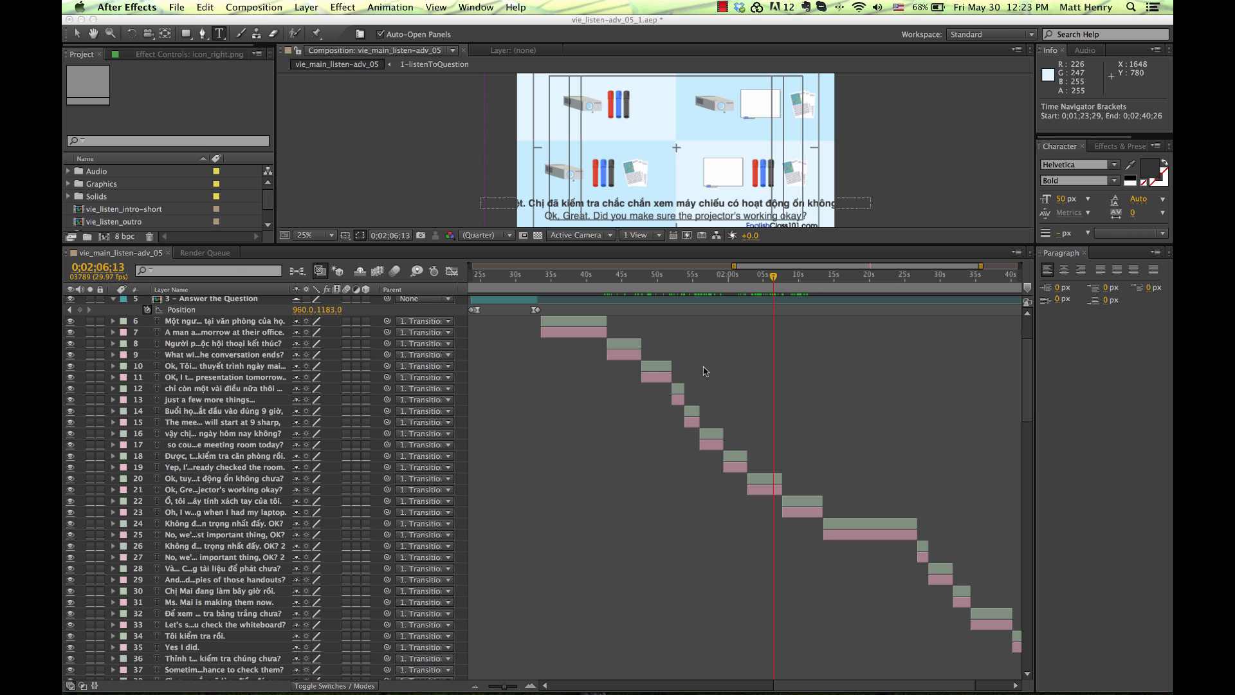
pyautogui.moveTo(772, 281); pyautogui.dragTo(768, 279)
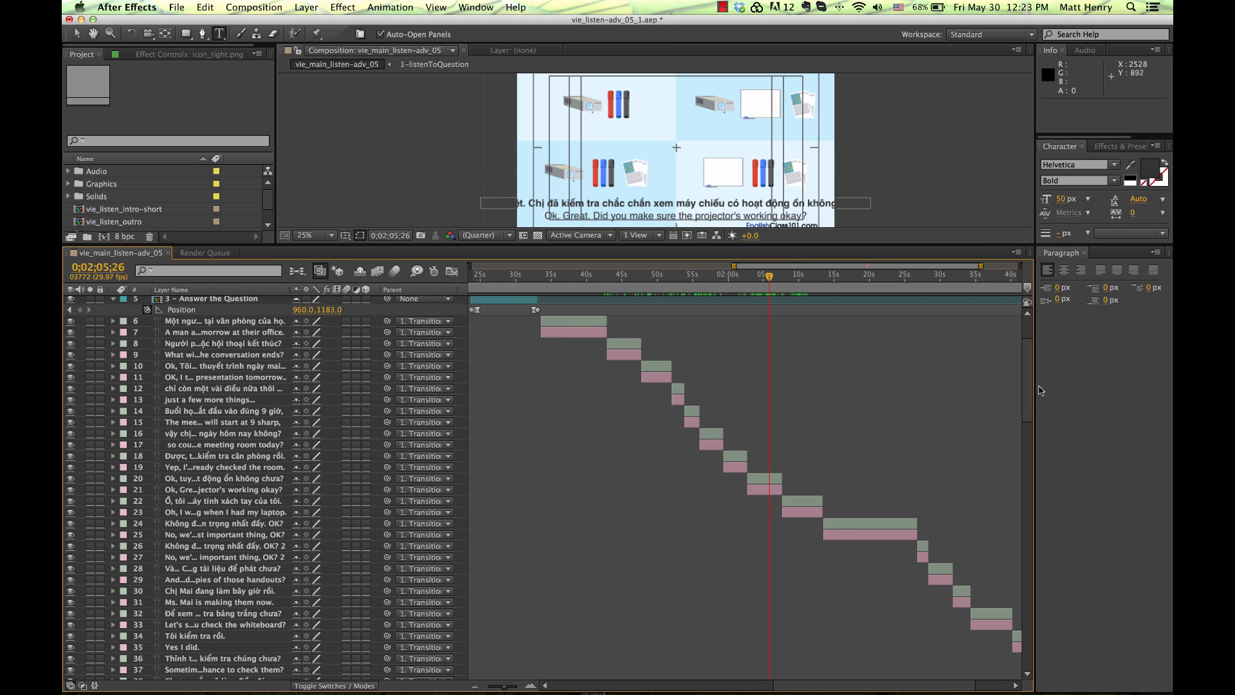
# Step: Move the first Position and Scale keyframe pairs of layers 1, 2 and 3 PROJECTOR to start at 0;02;05;26
pyautogui.moveTo(1028, 394); pyautogui.dragTo(1019, 523)
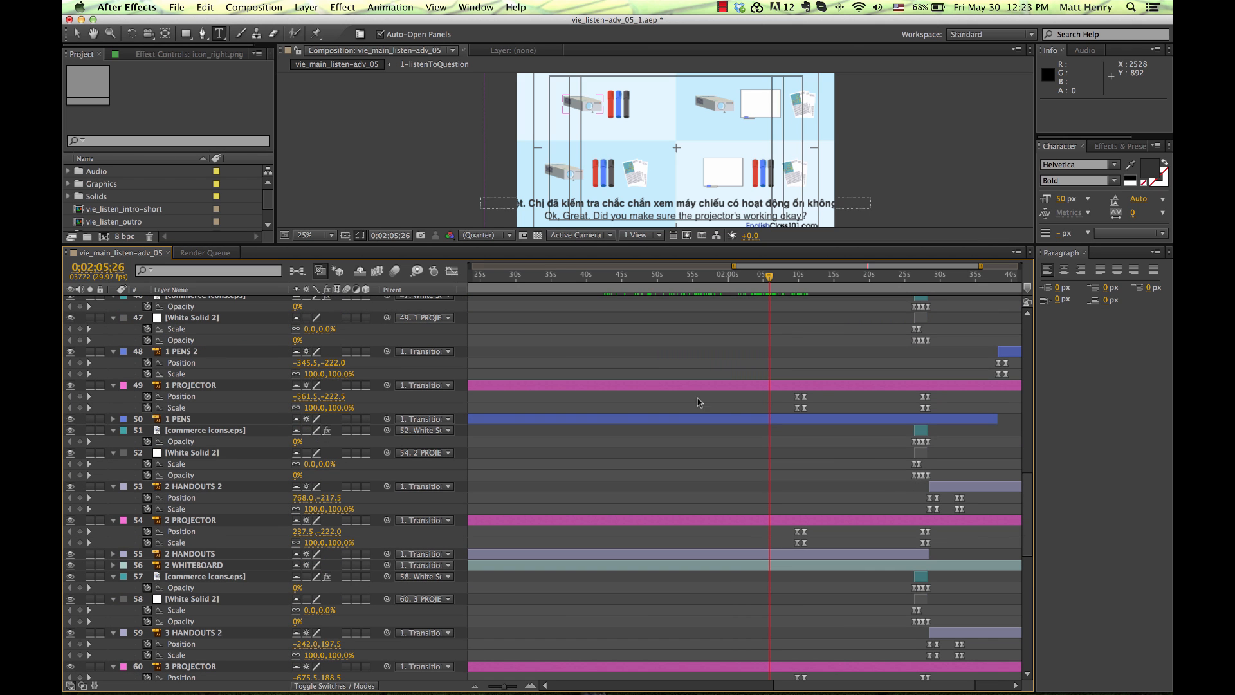
pyautogui.click(242, 386)
pyautogui.click(753, 520)
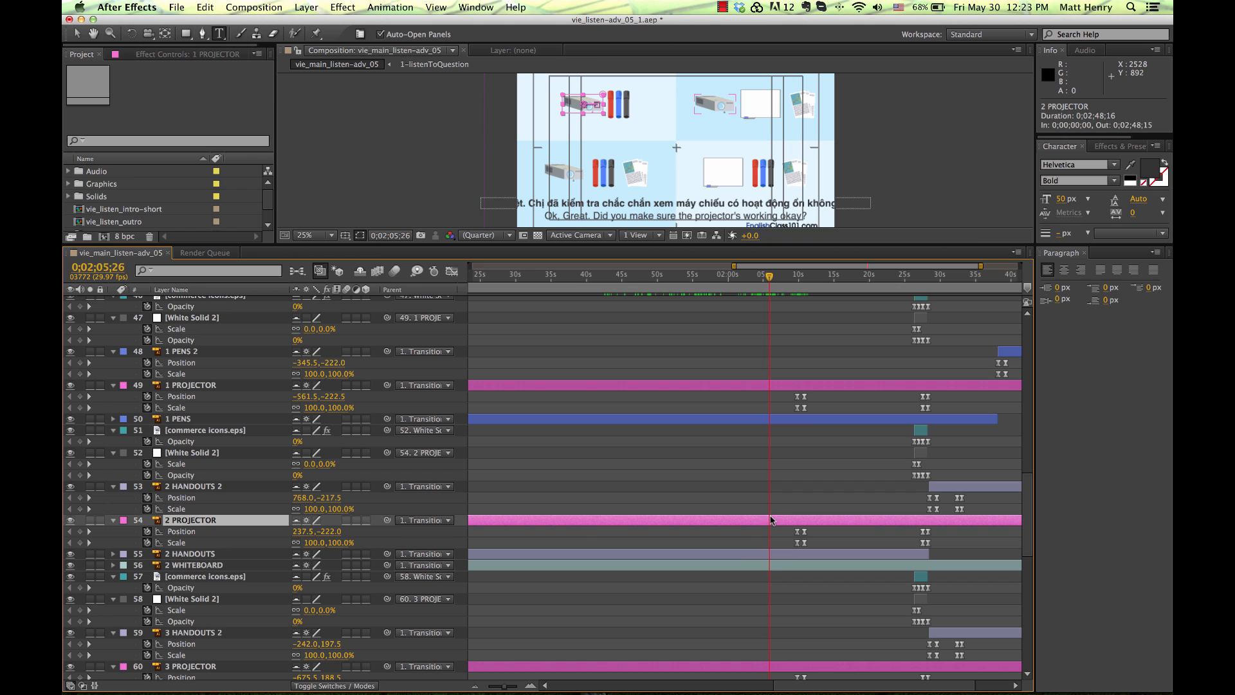
pyautogui.moveTo(821, 395); pyautogui.dragTo(774, 634)
pyautogui.click(820, 409)
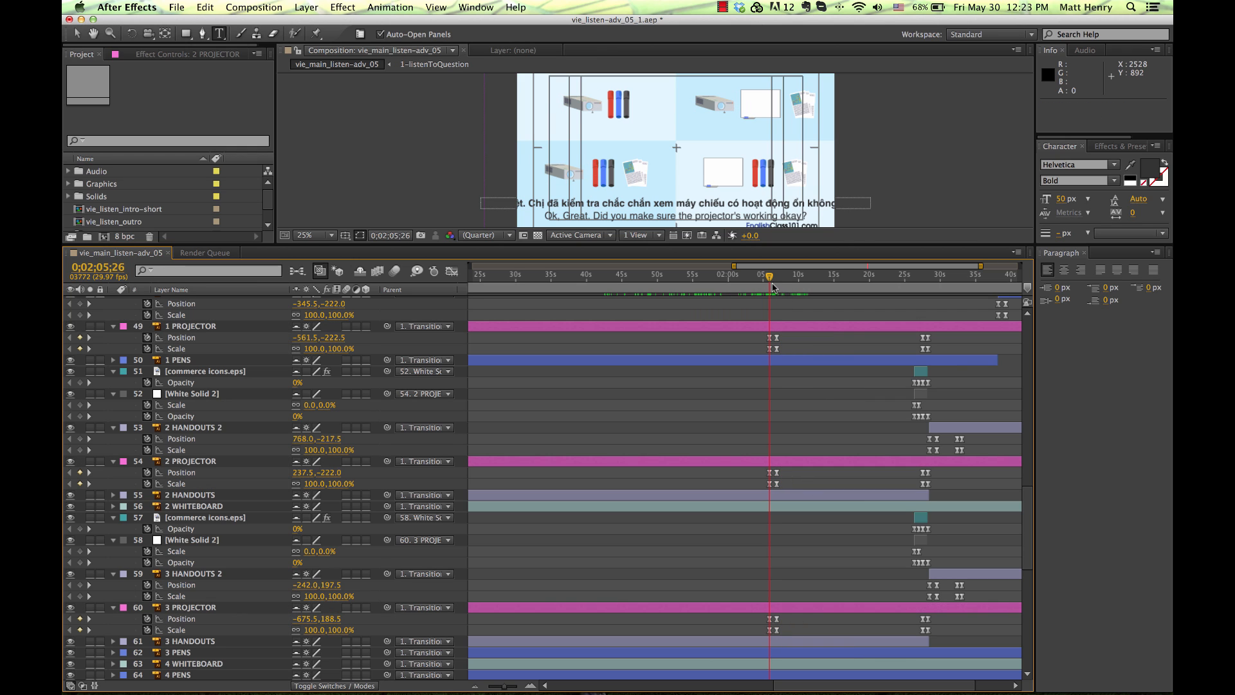
# Step: Enlarge the composition preview slightly and scrub from 0;02;08;18 to 0;02;28;23 to review the projector animation
pyautogui.moveTo(770, 278); pyautogui.dragTo(789, 278)
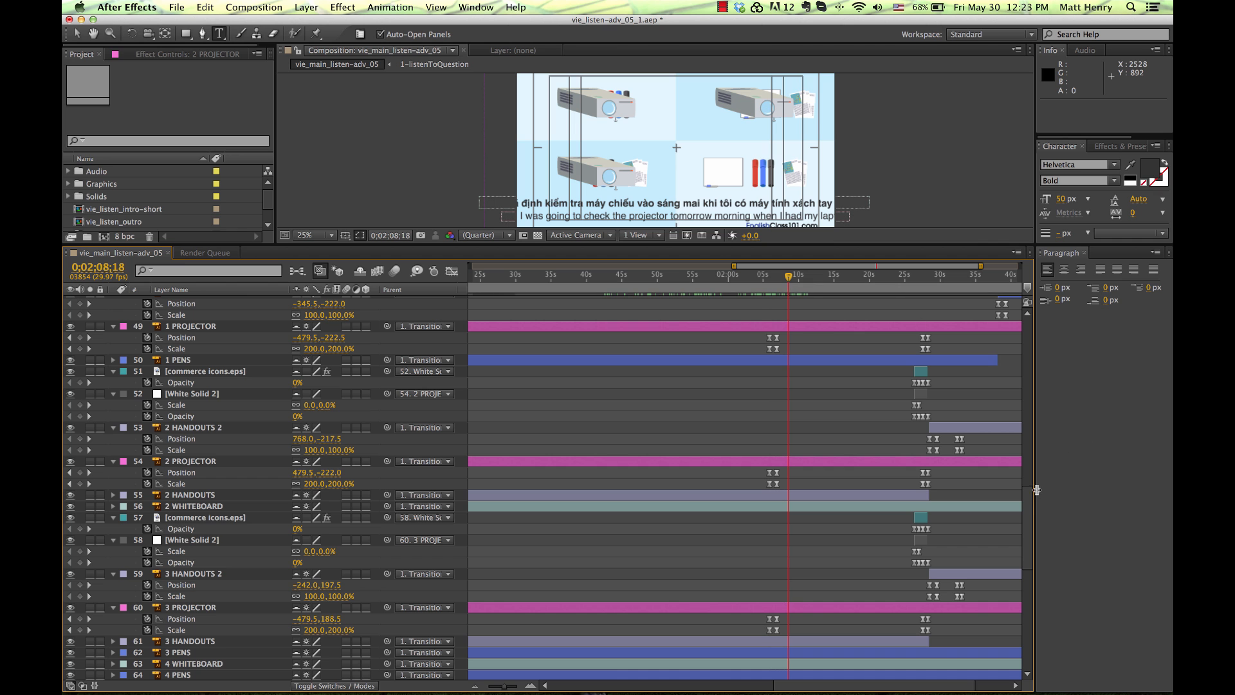
pyautogui.moveTo(1037, 491)
pyautogui.mouseDown()
pyautogui.moveTo(1040, 374)
pyautogui.moveTo(1043, 493)
pyautogui.mouseUp()
pyautogui.moveTo(887, 246); pyautogui.dragTo(887, 301)
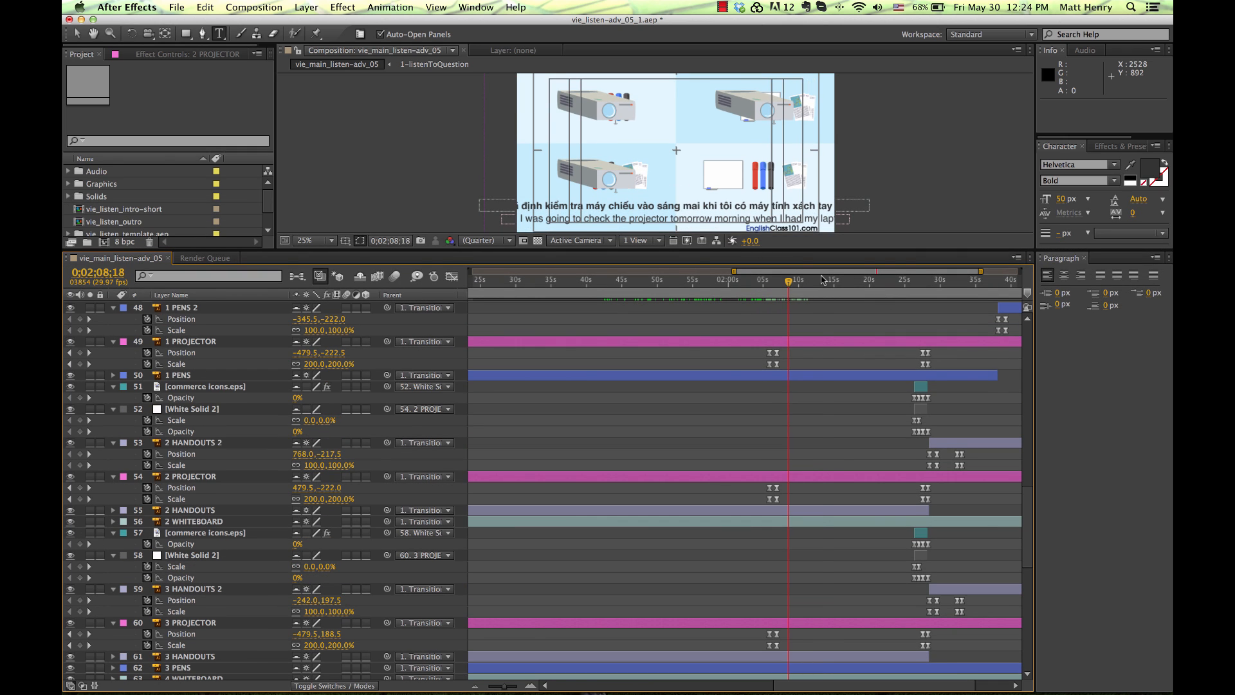
pyautogui.moveTo(822, 279); pyautogui.dragTo(932, 288)
# Step: Switch to Chrome's Listening Scripts spreadsheet, read the English question in row 115 and line in row 119, and return to After Effects
pyautogui.press('super+Tab')
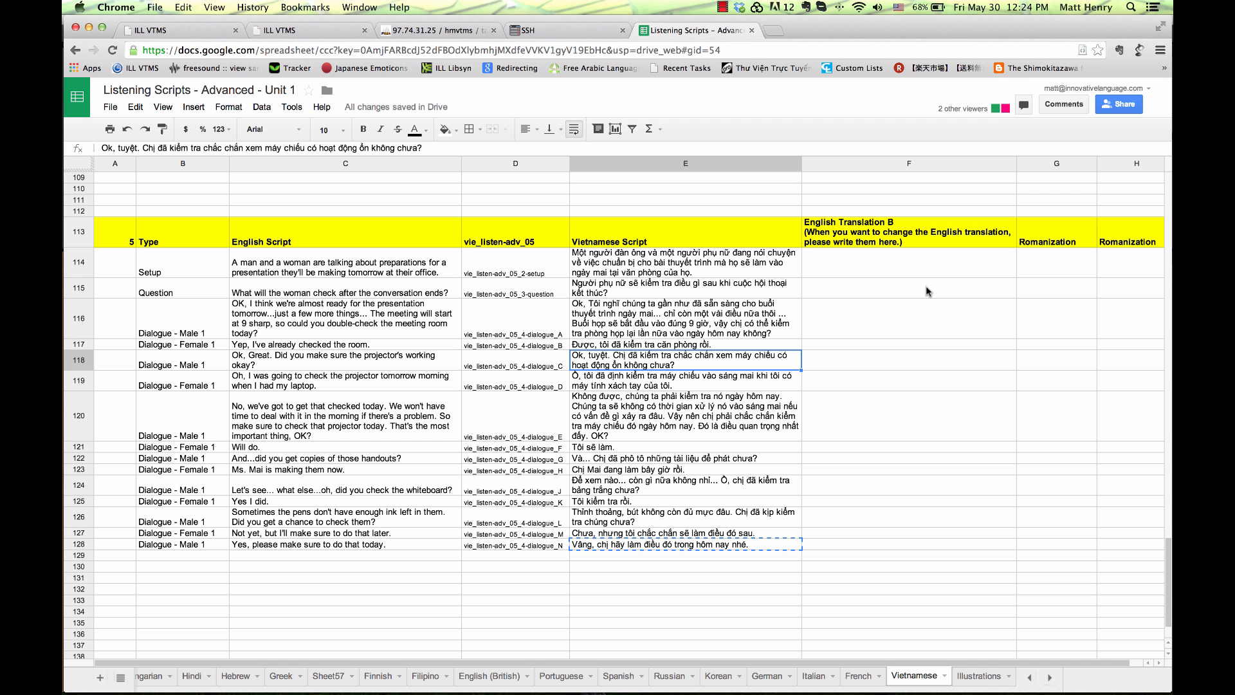
pyautogui.click(387, 369)
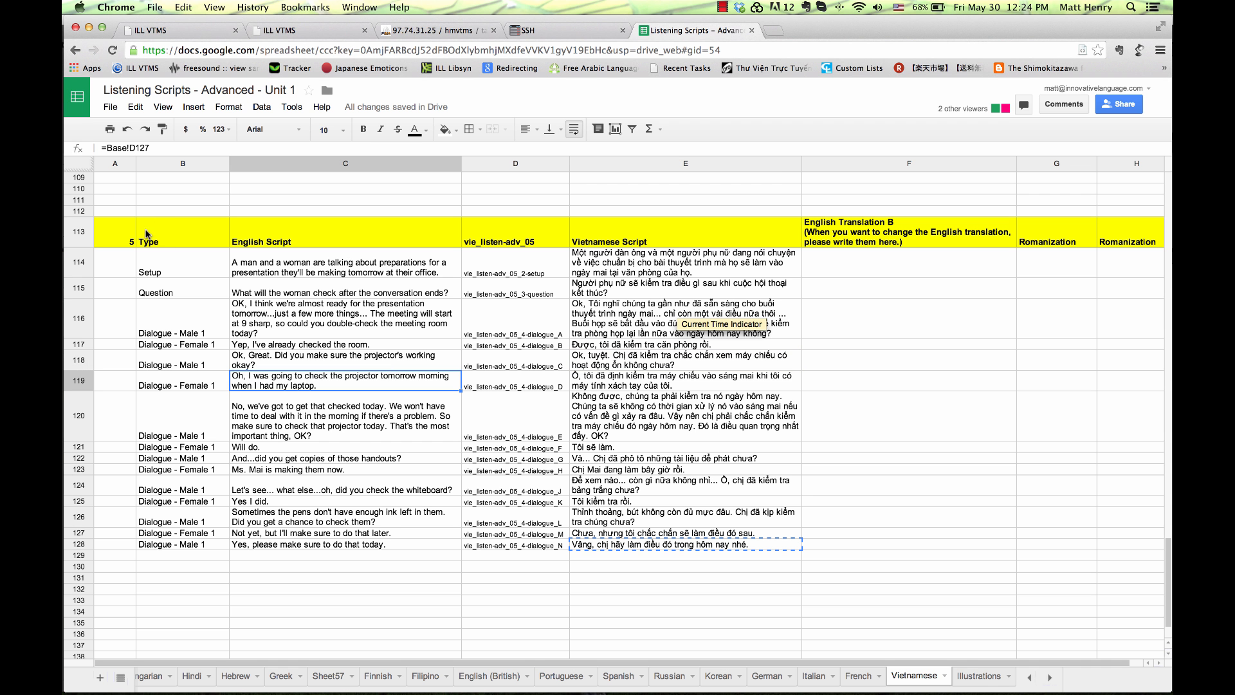
pyautogui.click(329, 291)
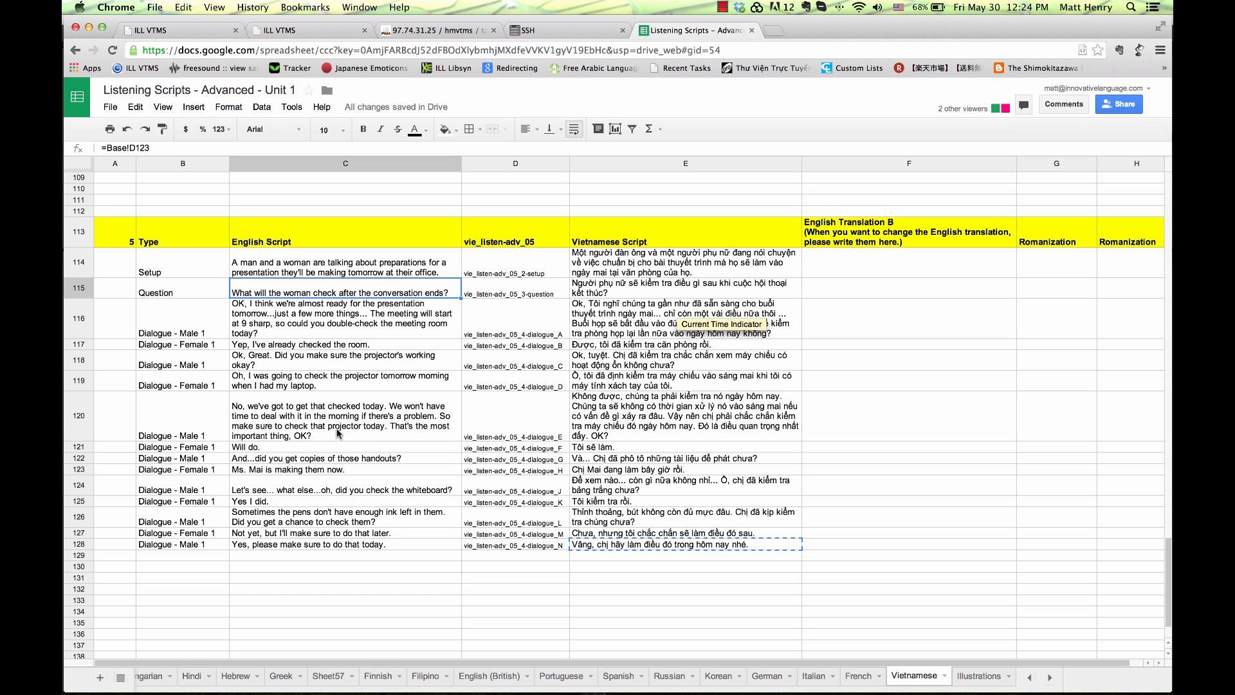
pyautogui.click(322, 380)
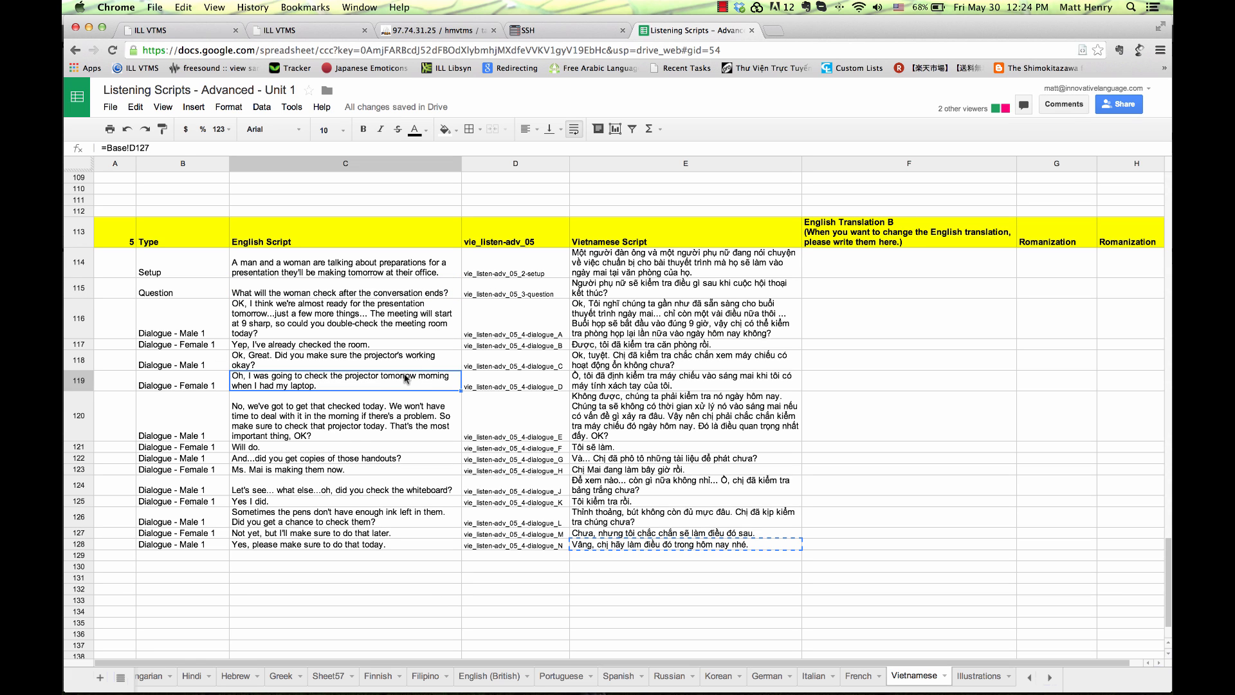
pyautogui.press('super+Tab')
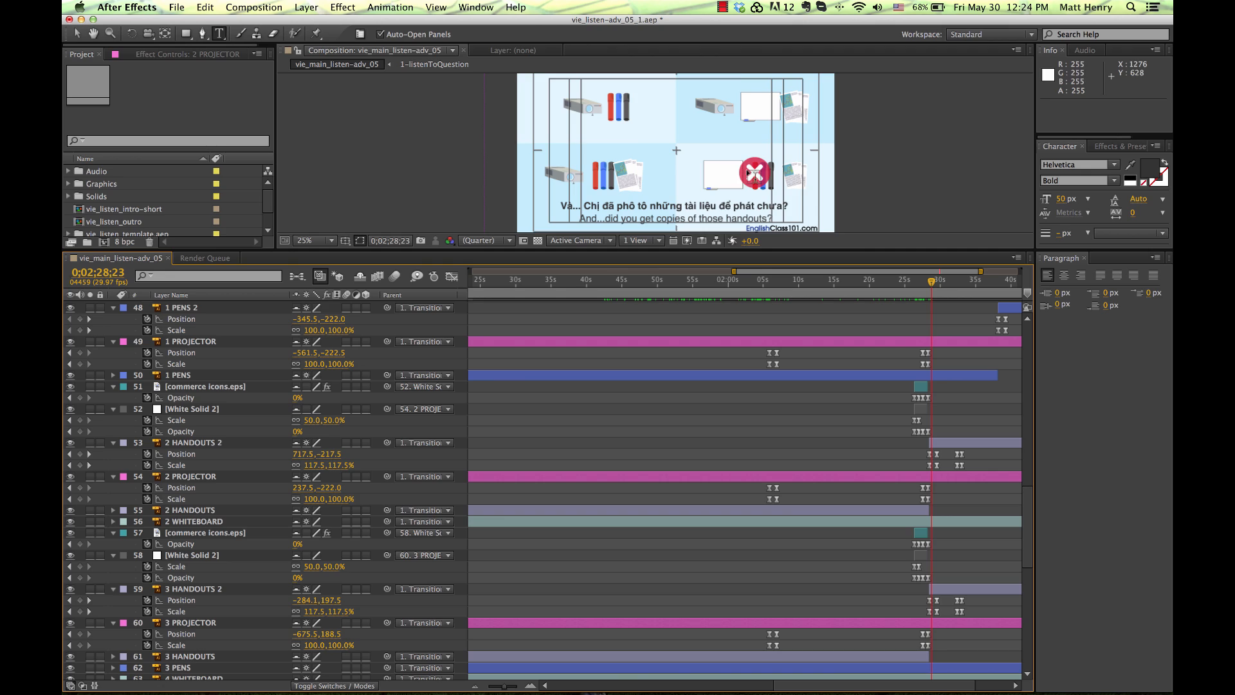
# Step: Switch back to Chrome, read the English lines in rows 118 to 120, and check the audio file name for row 120
pyautogui.press('super+Tab')
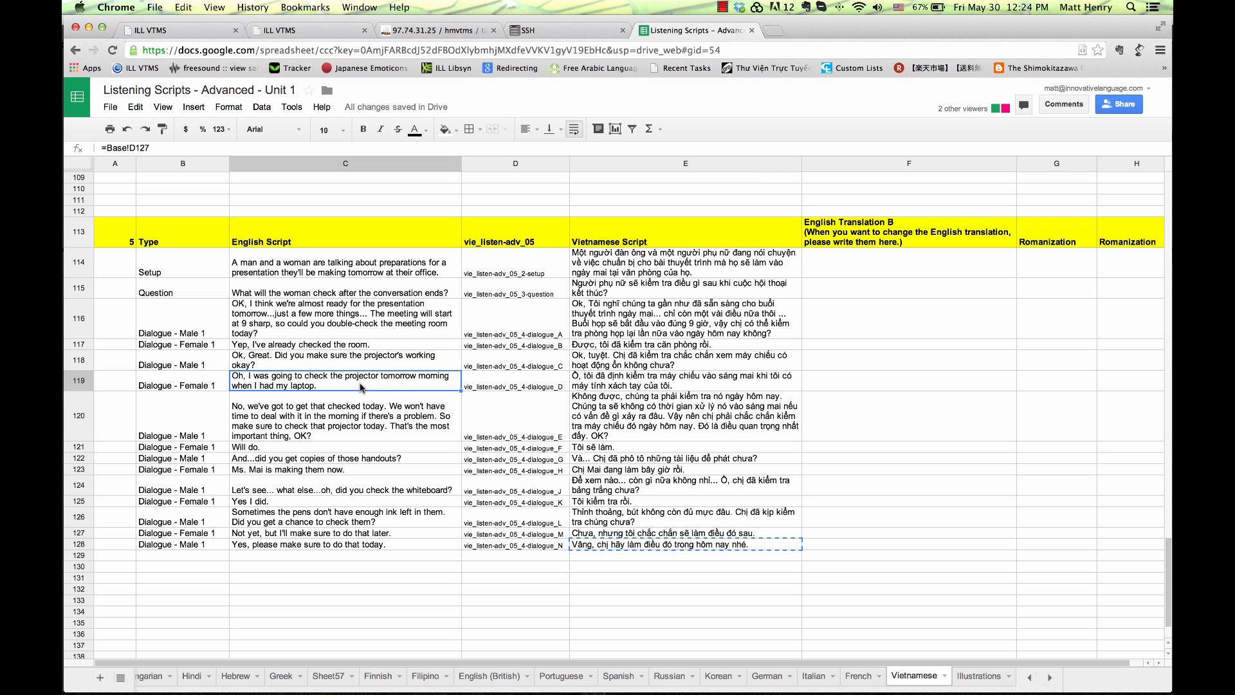
pyautogui.click(354, 359)
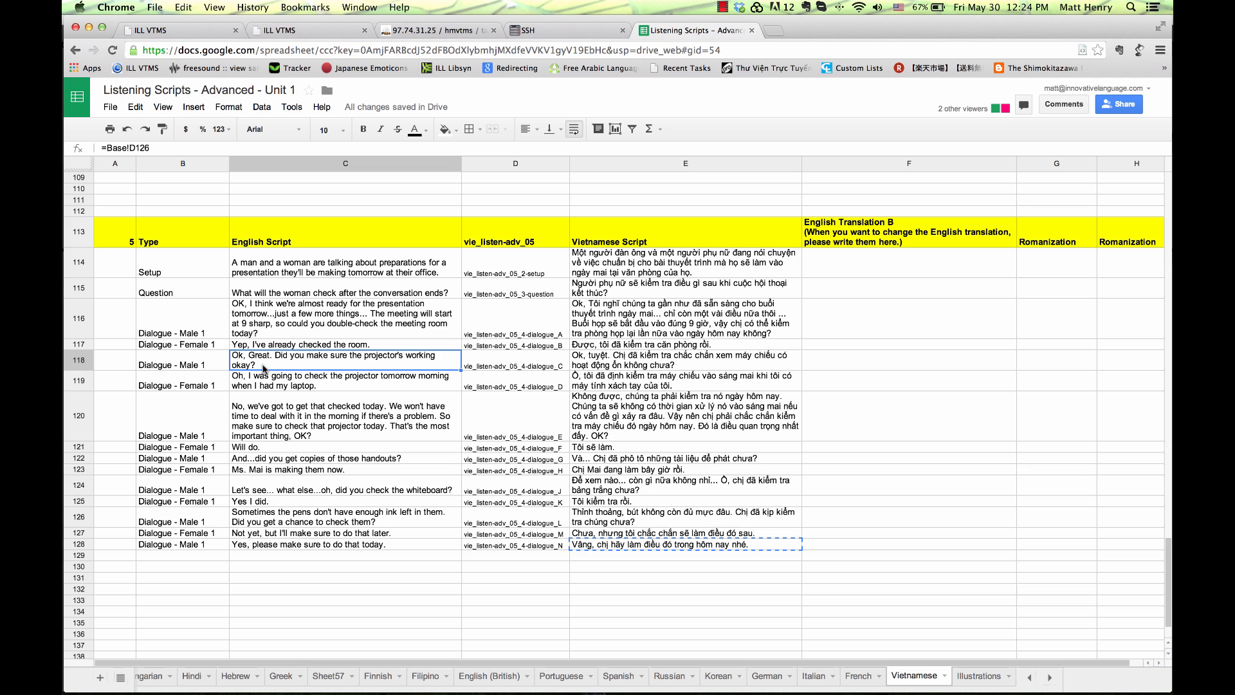
pyautogui.click(293, 381)
pyautogui.click(307, 412)
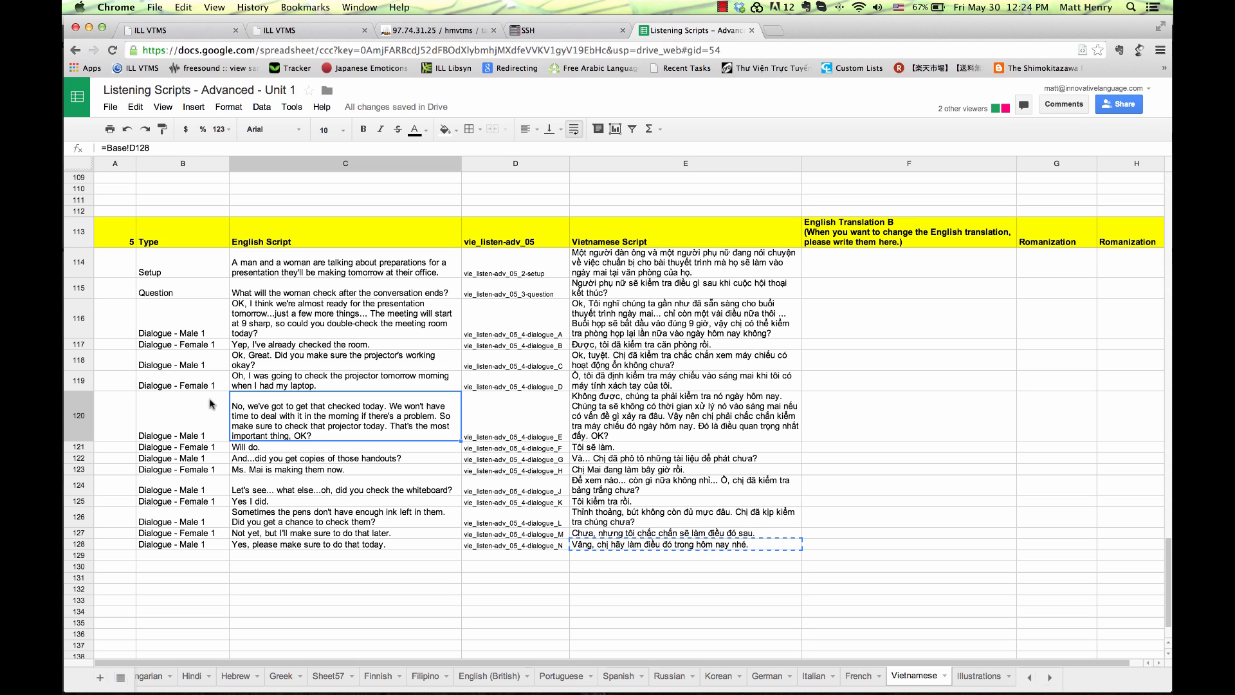
pyautogui.click(545, 440)
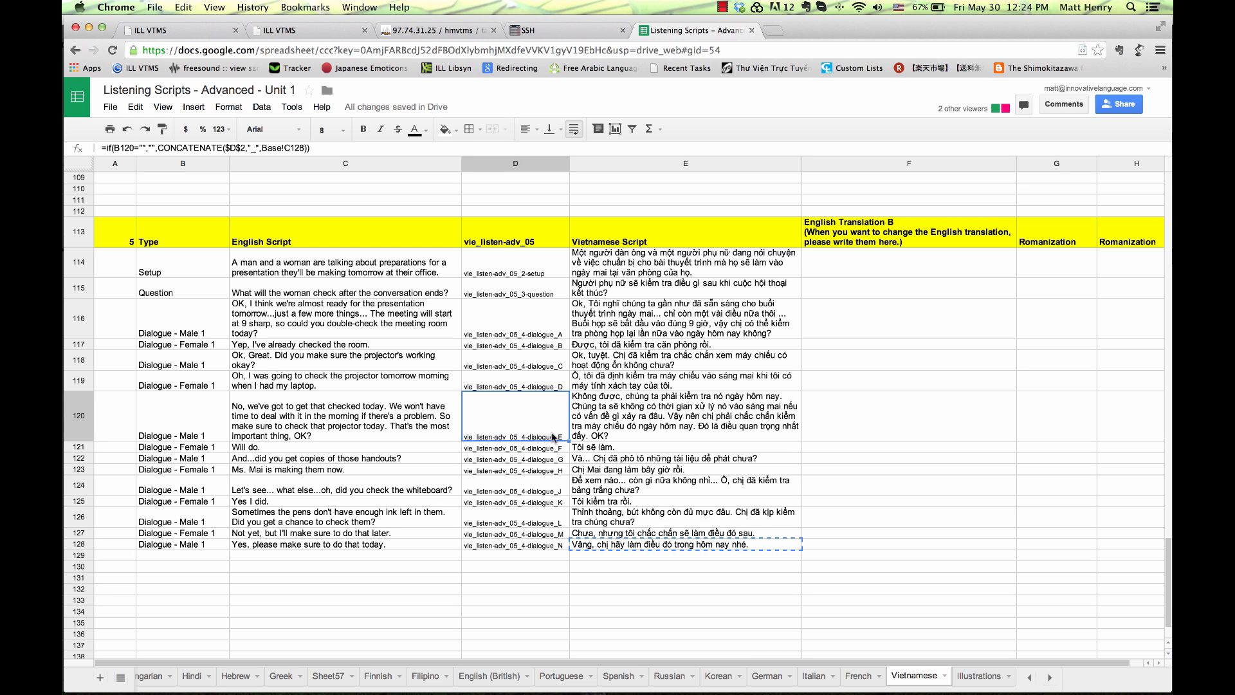
pyautogui.click(404, 418)
# Step: Return to After Effects, set the current time to 0;02;15;09, and reveal the waveform of dialogue_E.wav on layer 90
pyautogui.press('super+Tab')
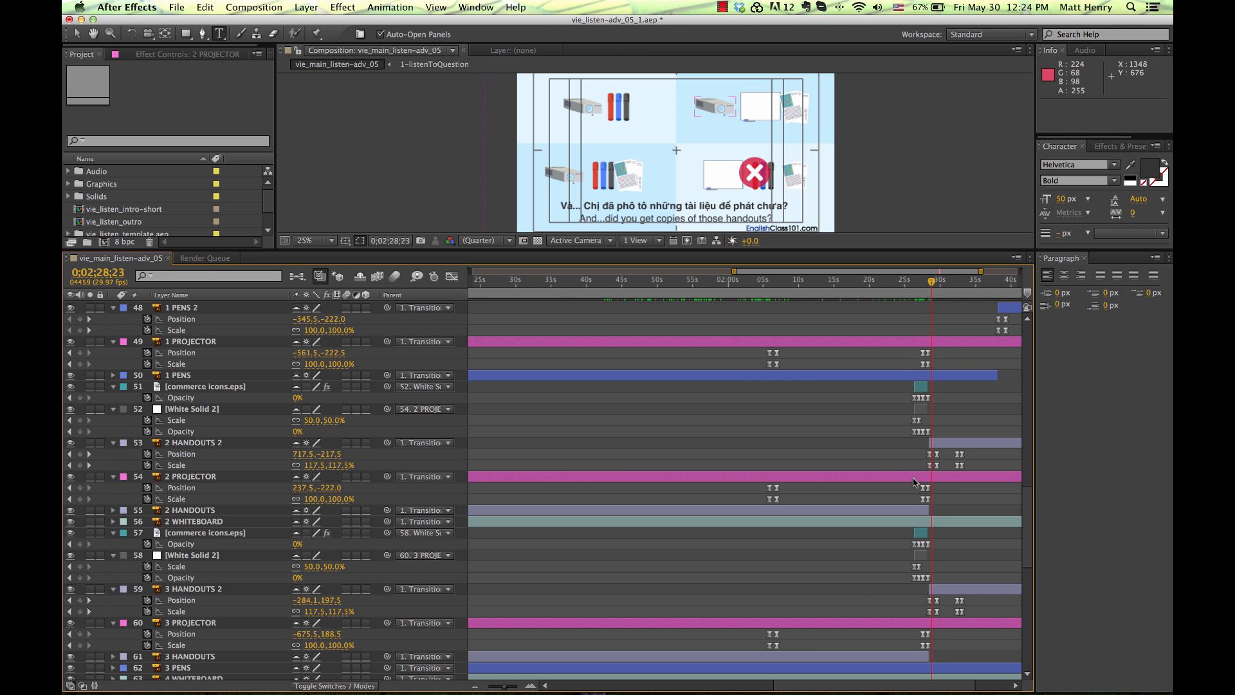
pyautogui.hscroll(3, 915, 482)
pyautogui.scroll(-1, 1027, 545)
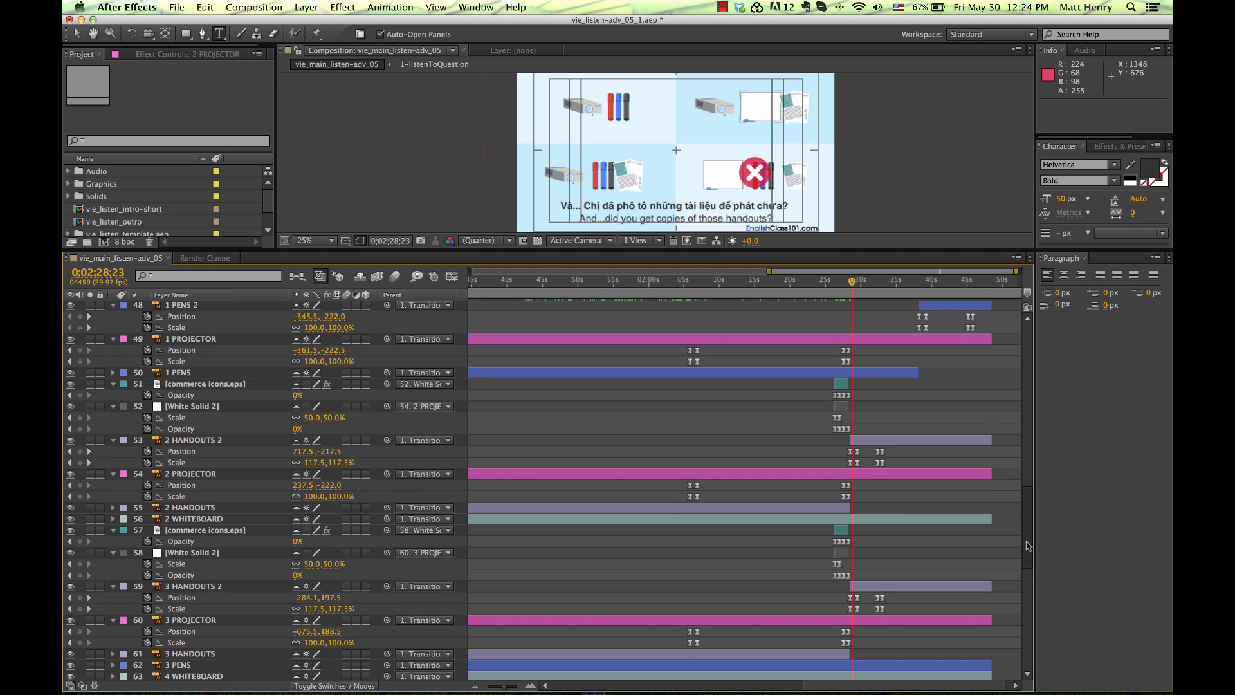
pyautogui.moveTo(1027, 545); pyautogui.dragTo(1019, 625)
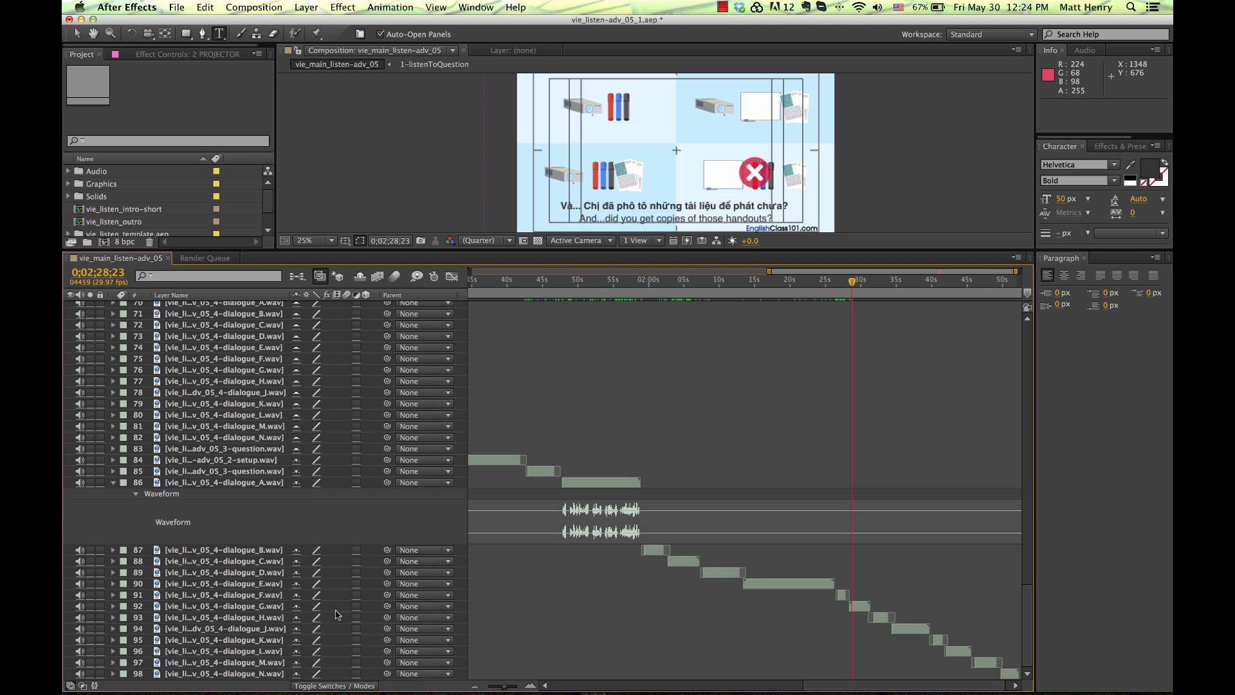
pyautogui.click(269, 585)
pyautogui.click(756, 285)
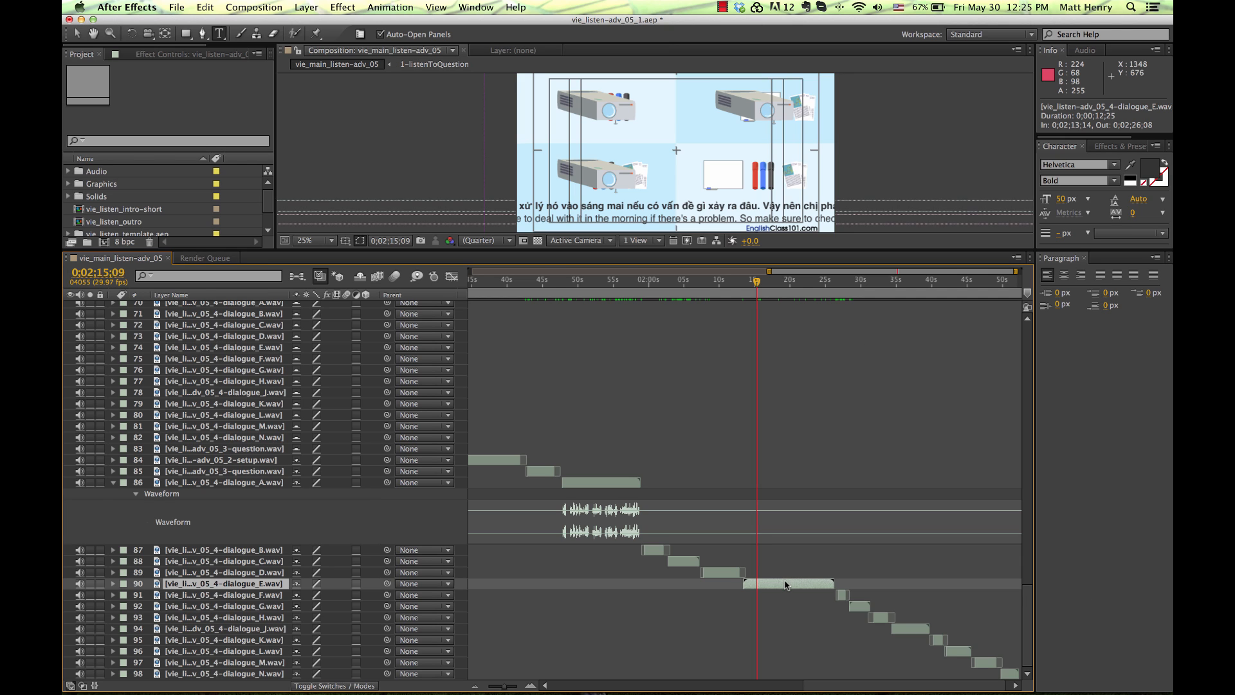
pyautogui.press('l')
pyautogui.press('l')
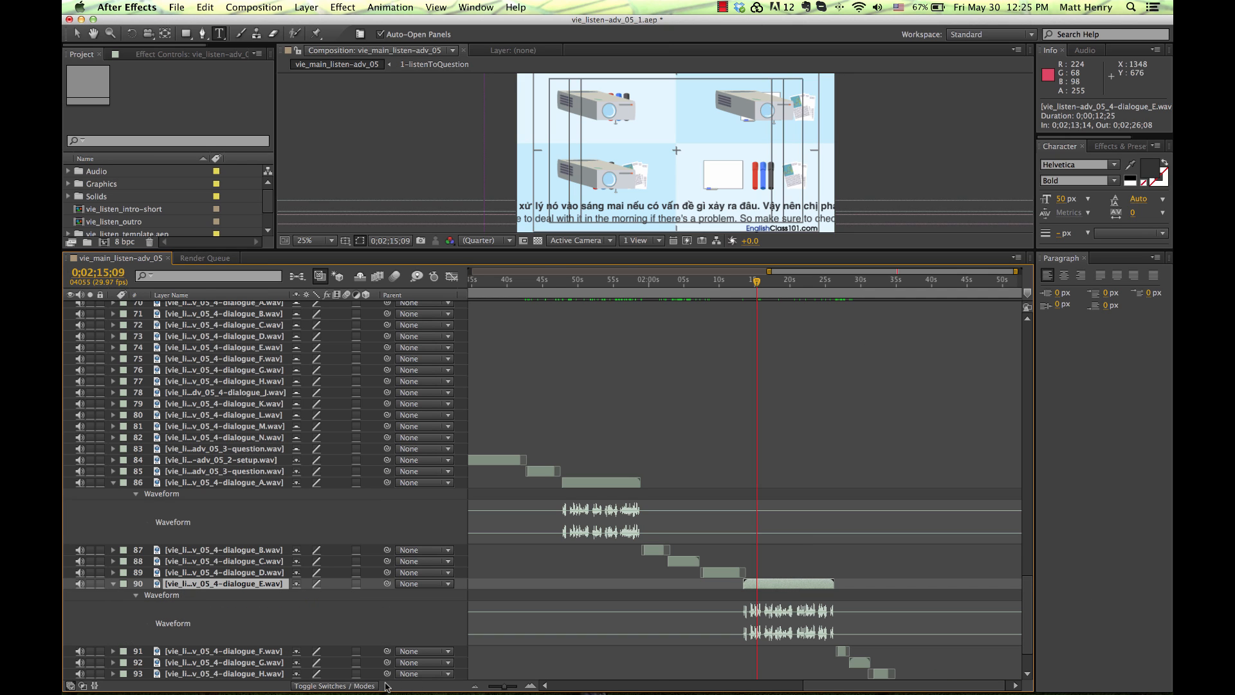
# Step: Recheck the row 120 line in Chrome, and scrub the dialogue_E audio in After Effects to 0;02;14;27
pyautogui.press('super+Tab')
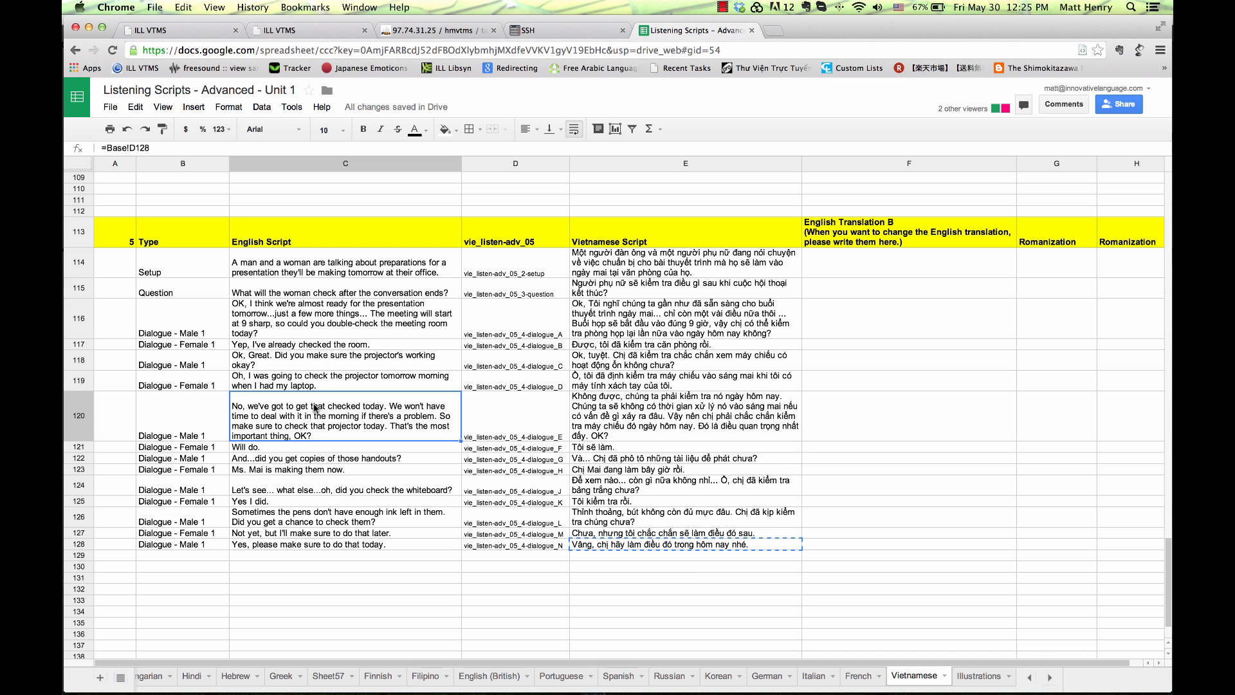
pyautogui.press('super+Tab')
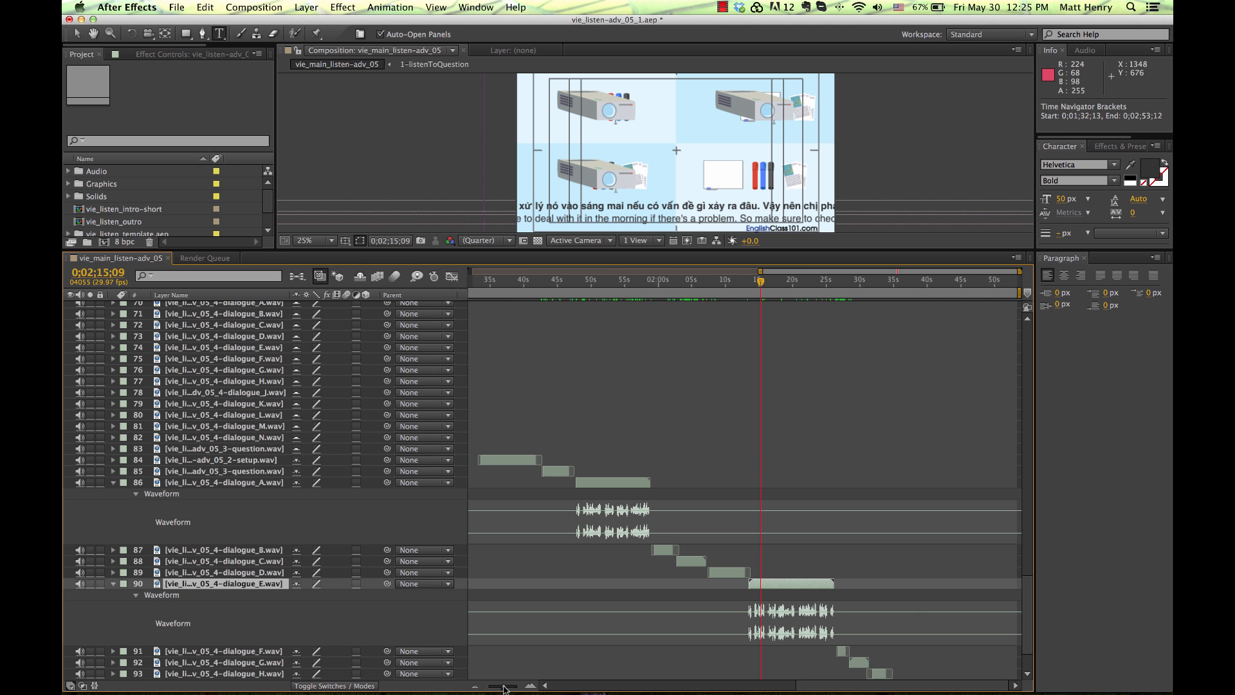
pyautogui.moveTo(505, 687); pyautogui.dragTo(513, 688)
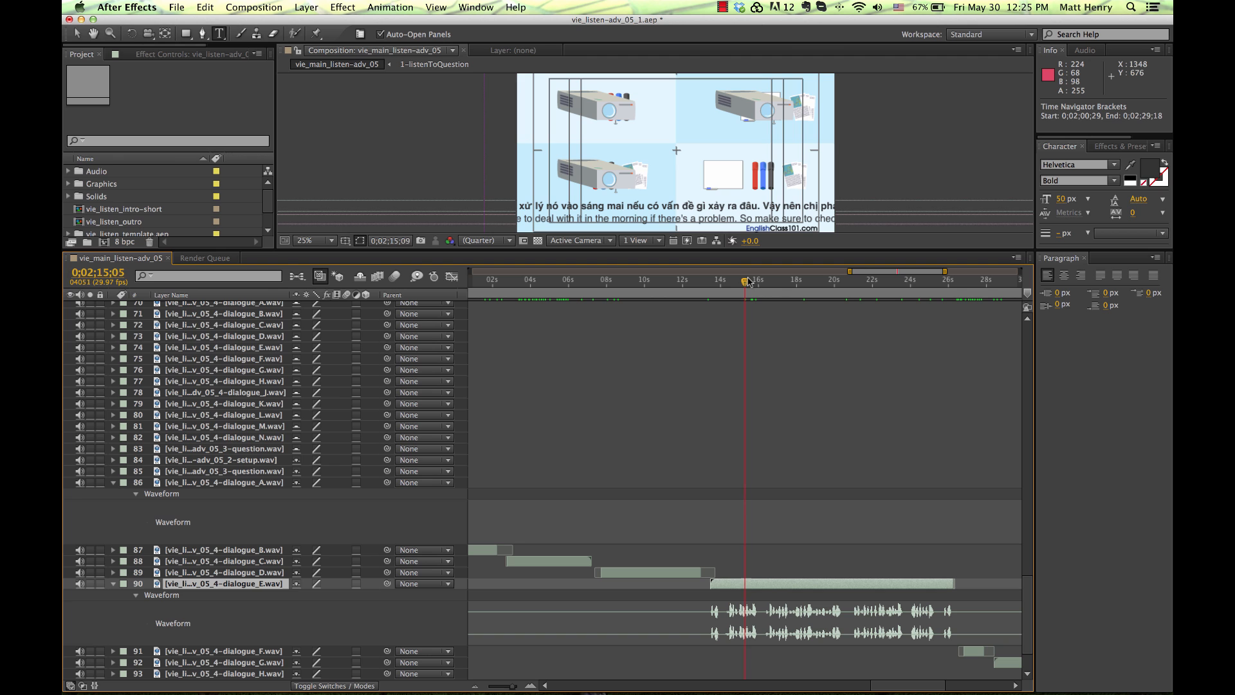
pyautogui.moveTo(749, 282)
pyautogui.mouseDown()
pyautogui.moveTo(727, 281)
pyautogui.moveTo(739, 281)
pyautogui.mouseUp()
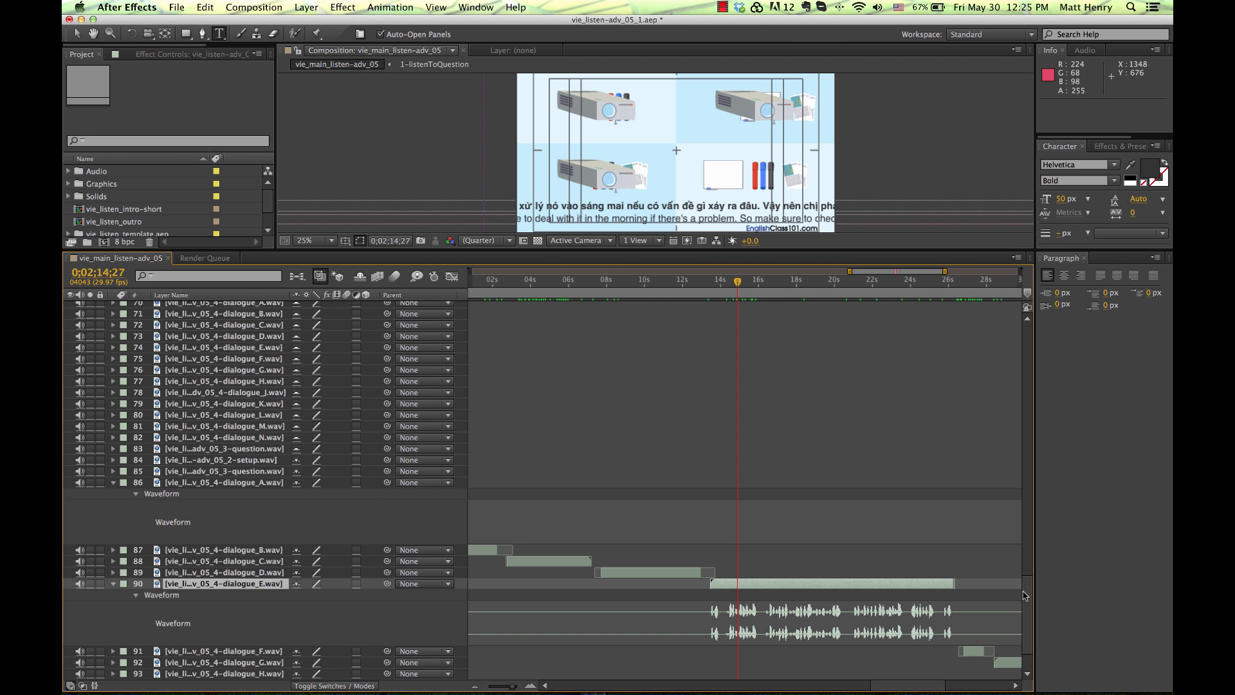
# Step: Examine the commerce icons.eps and White Solid 2 layers 51 and 52 at 0;02;26;22
pyautogui.moveTo(1026, 595); pyautogui.dragTo(1043, 502)
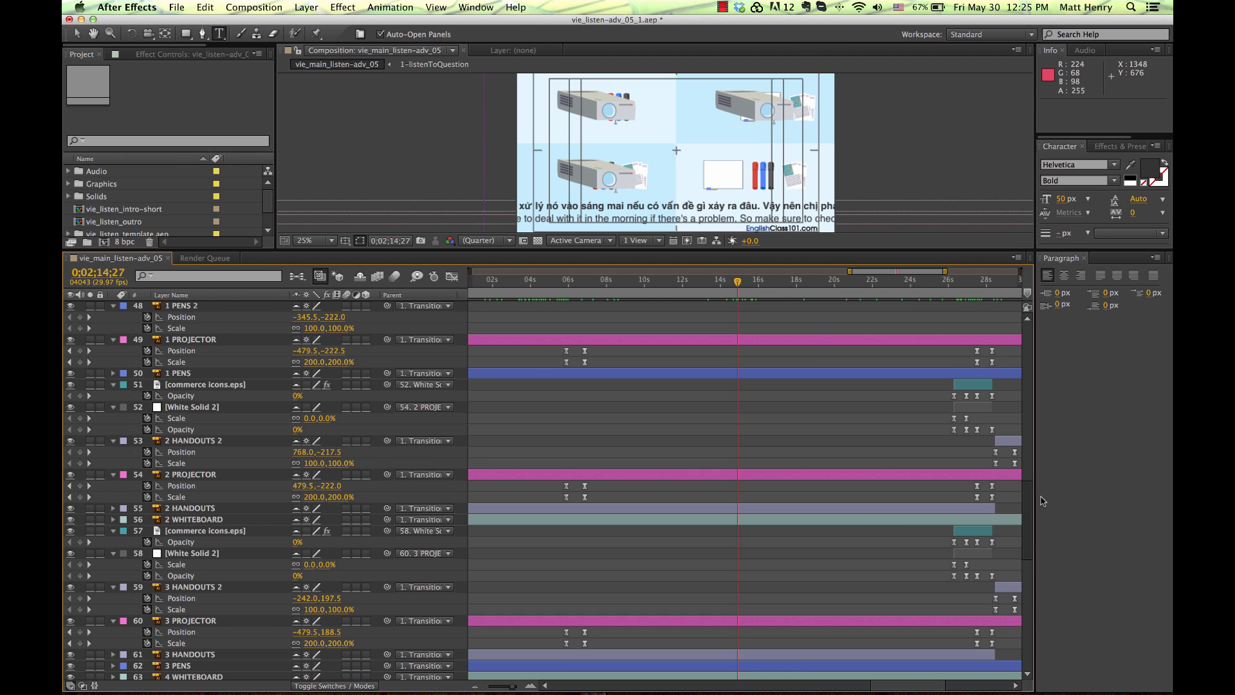
pyautogui.click(973, 385)
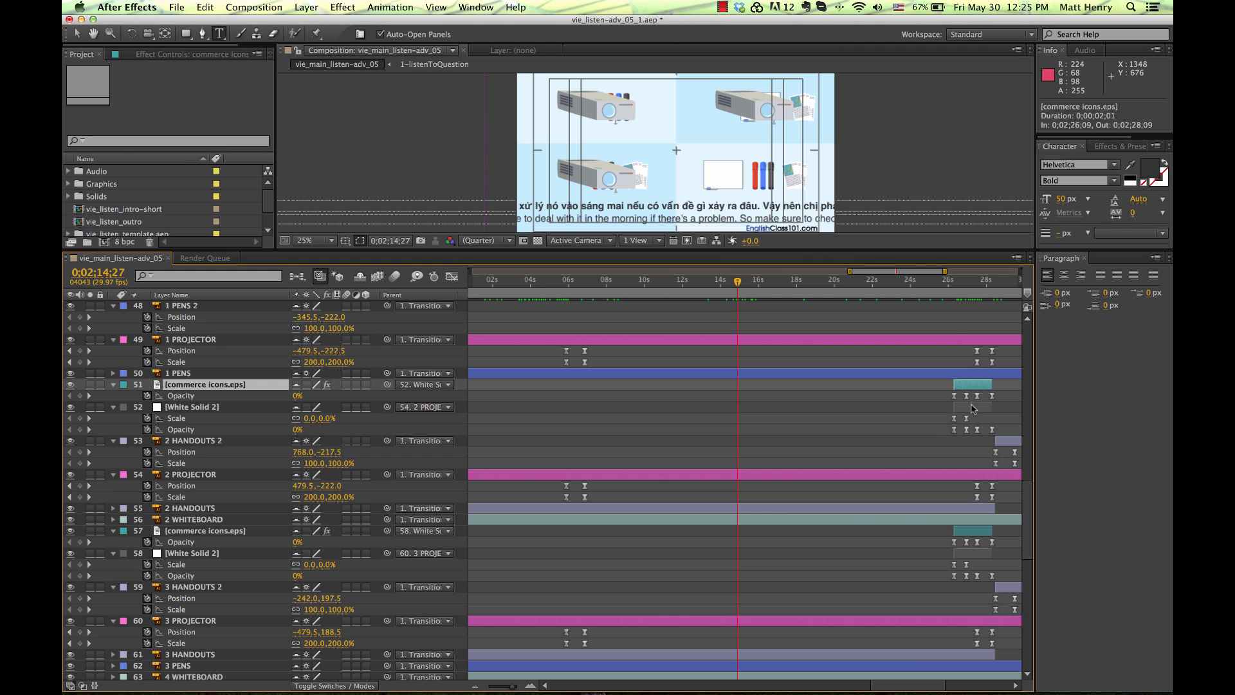
pyautogui.keyDown('shift'); pyautogui.click(973, 407); pyautogui.keyUp('shift')
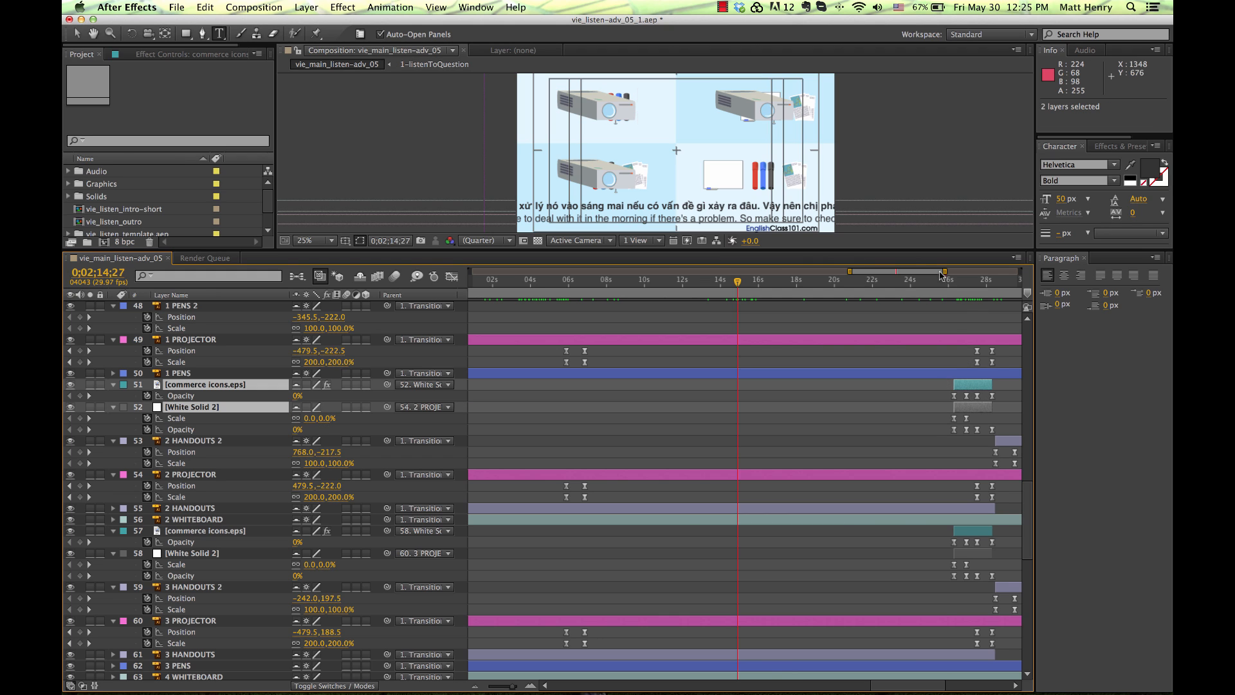
pyautogui.moveTo(938, 272); pyautogui.dragTo(911, 281)
pyautogui.click(899, 281)
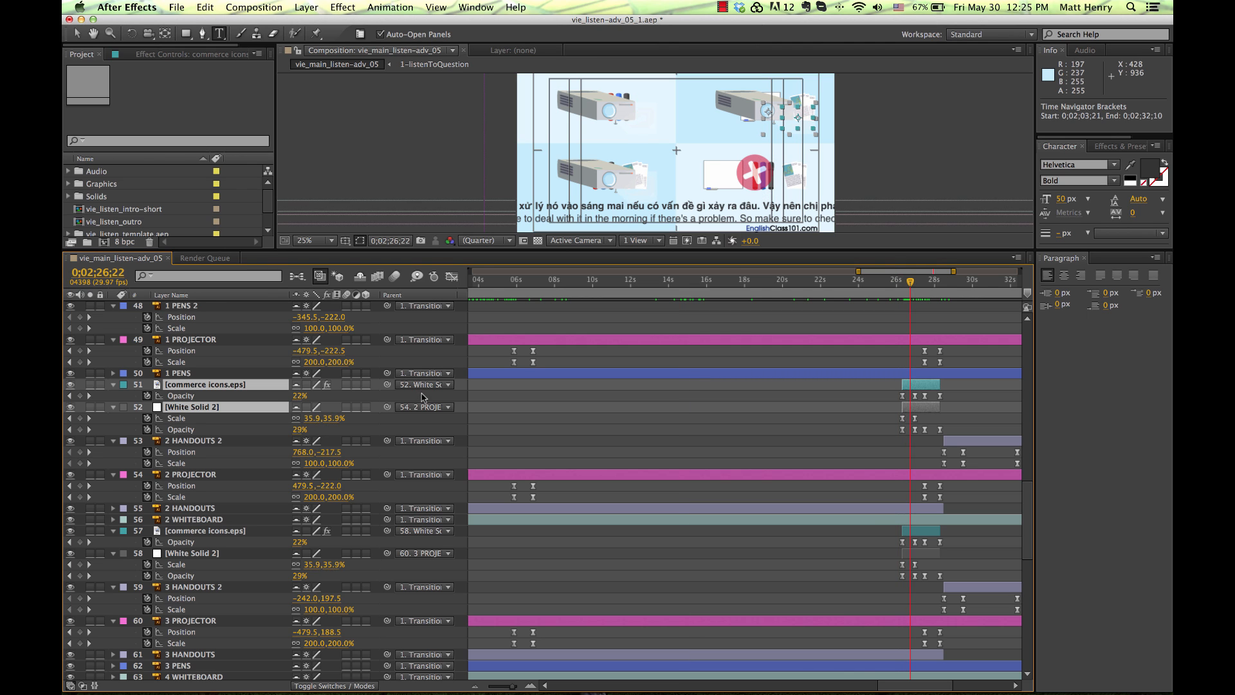
# Step: Inspect layers 57, 45, 46 and 47 while scrubbing between 0;02;28;00 and 0;02;26;07 to identify the wrong-answer graphics
pyautogui.click(918, 531)
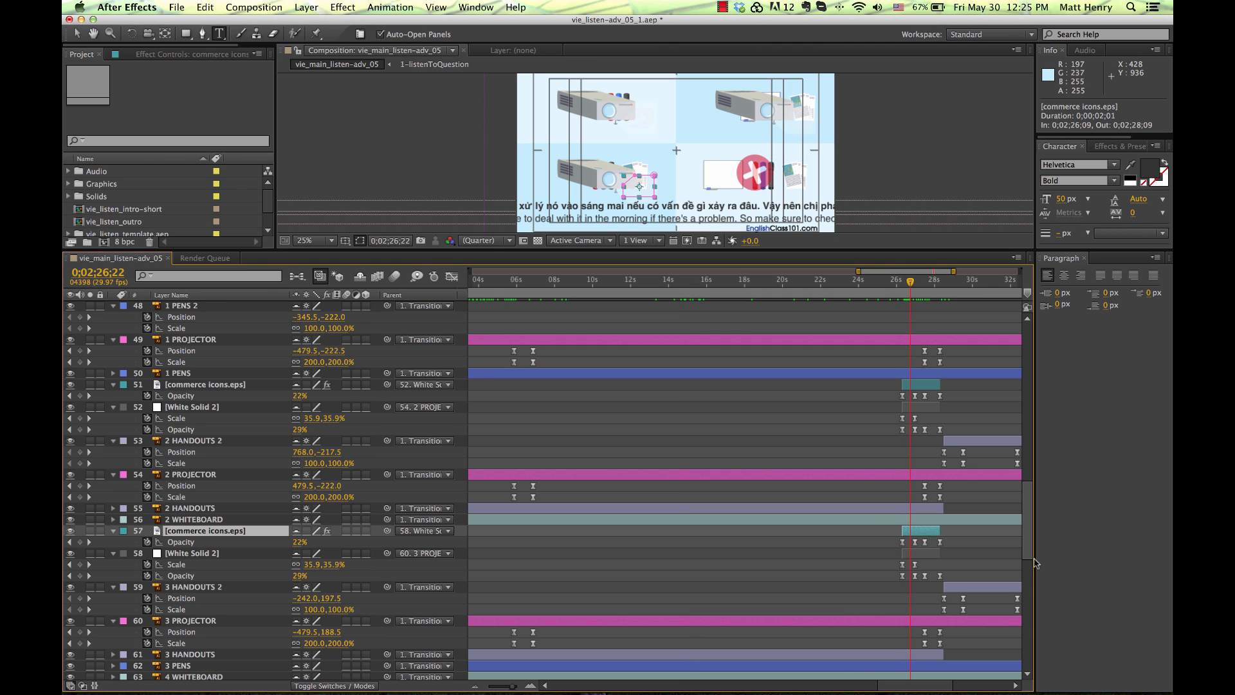
pyautogui.scroll(1, 1030, 535)
pyautogui.scroll(8, 1030, 535)
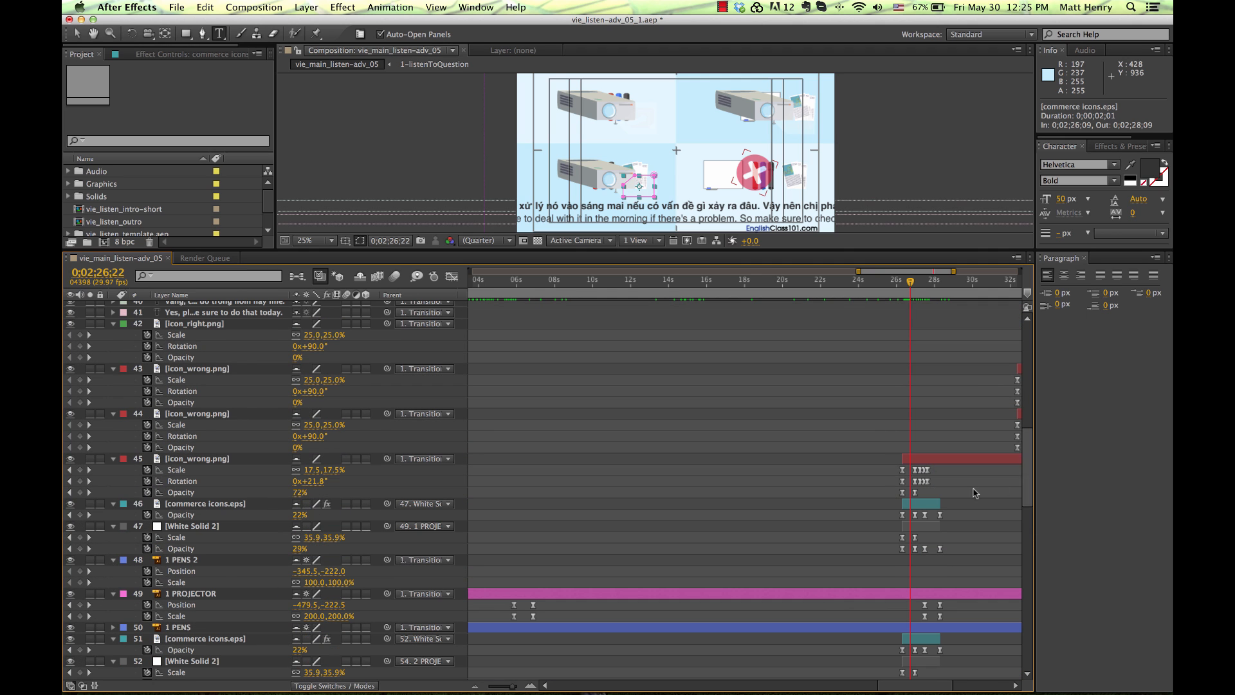
pyautogui.click(932, 461)
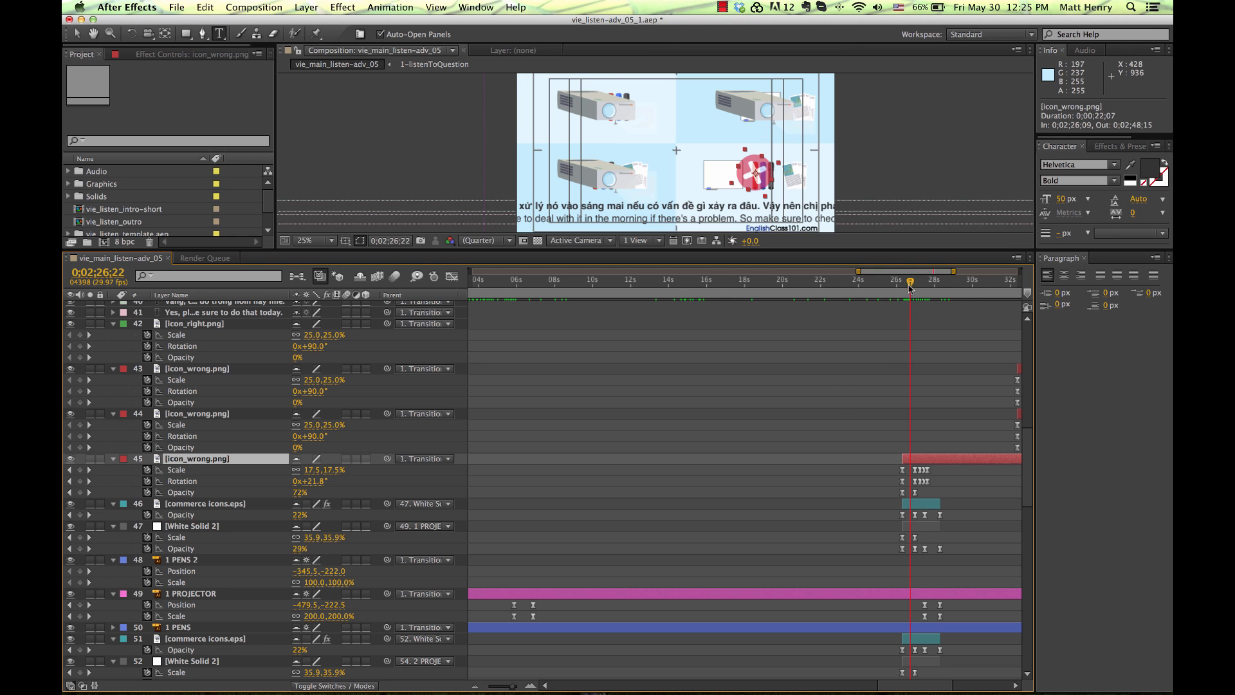
pyautogui.moveTo(910, 287); pyautogui.dragTo(935, 284)
pyautogui.click(918, 526)
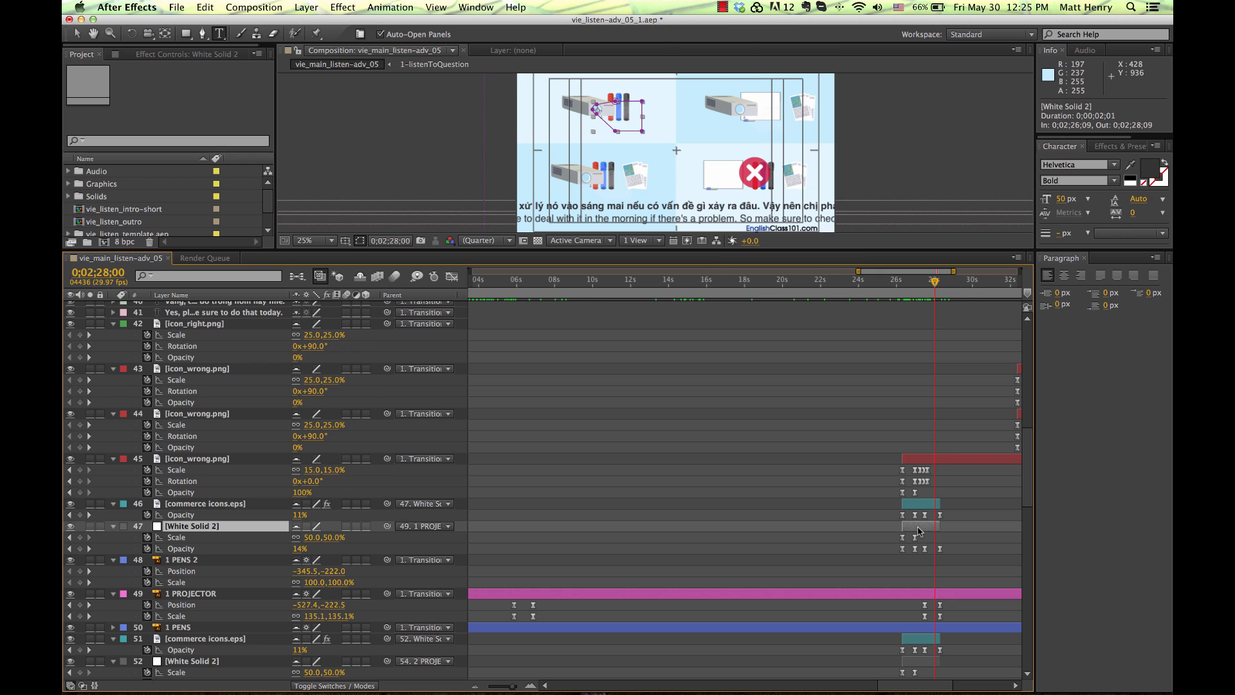
pyautogui.click(929, 506)
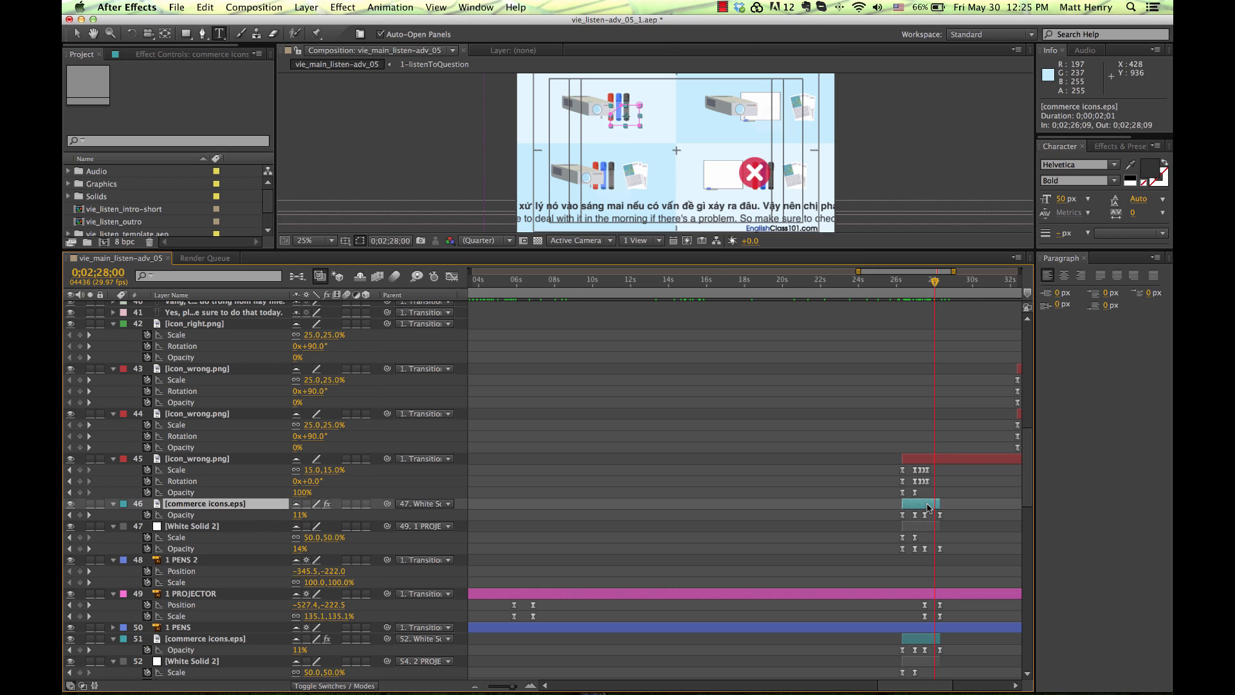
pyautogui.click(926, 539)
pyautogui.click(926, 527)
pyautogui.click(928, 507)
pyautogui.moveTo(922, 286); pyautogui.dragTo(902, 285)
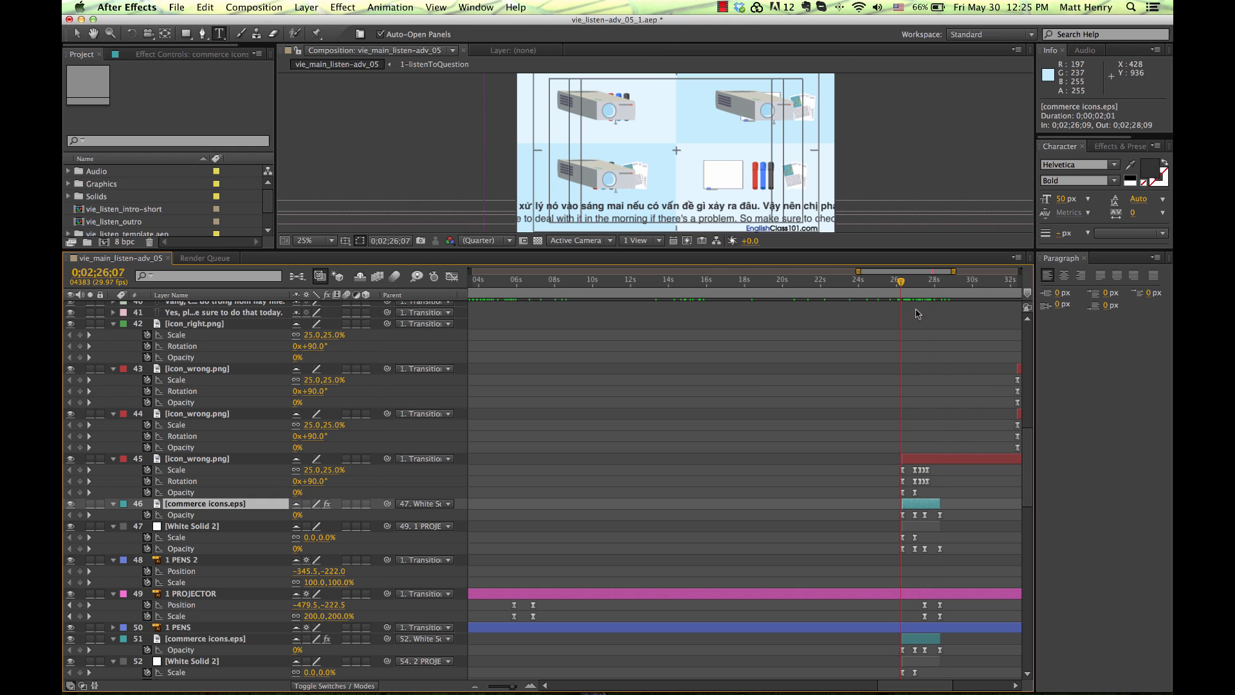
# Step: Select icon_wrong.png layer 45 together with the commerce icons.eps and White Solid 2 layers 46, 47, 51, 52, 57 and 58
pyautogui.click(932, 461)
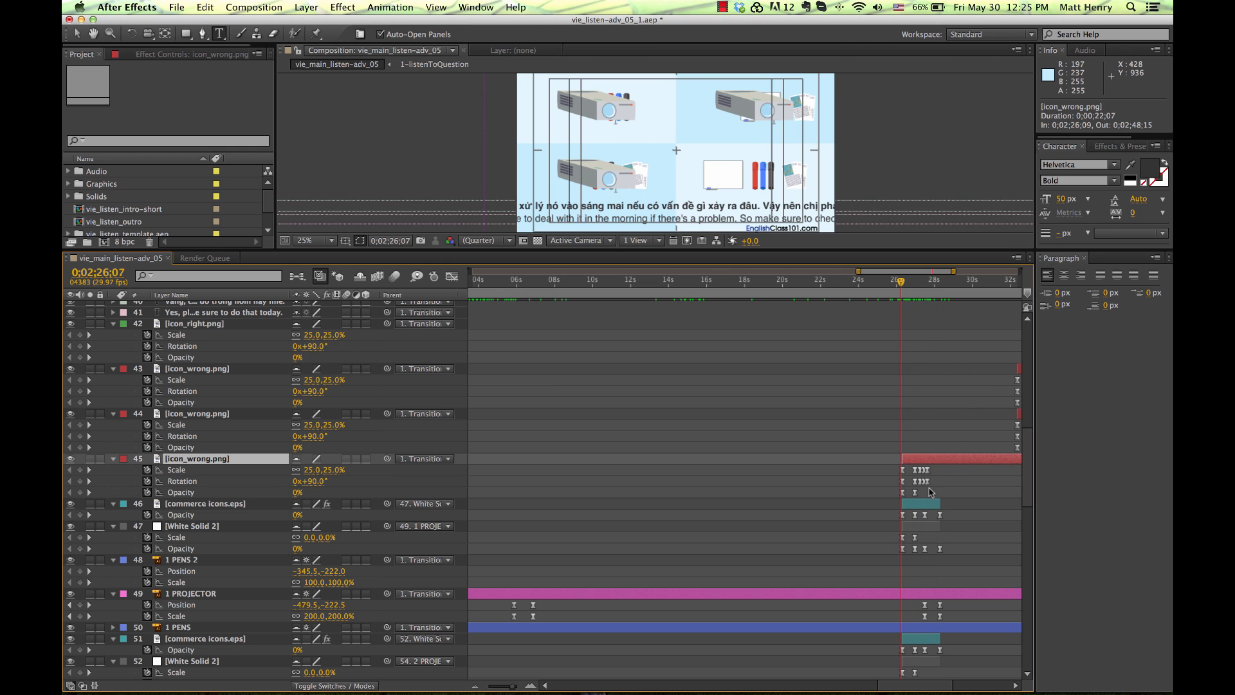
pyautogui.keyDown('shift'); pyautogui.click(918, 508); pyautogui.keyUp('shift')
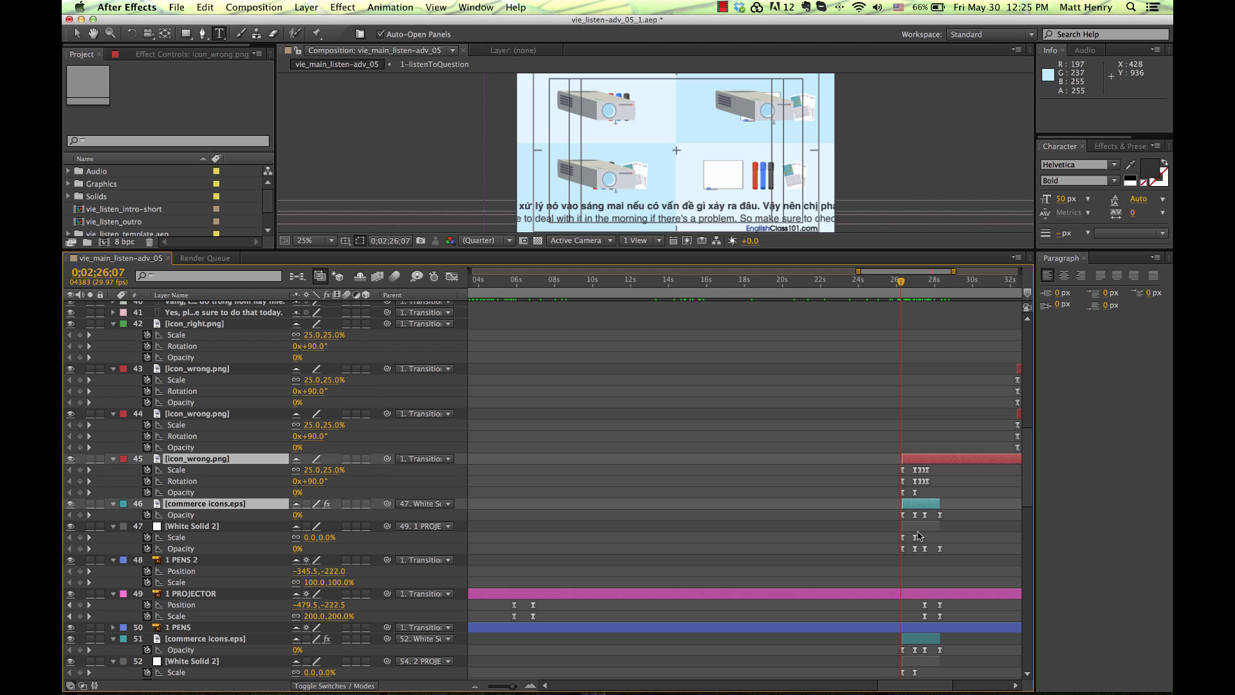
pyautogui.keyDown('shift'); pyautogui.click(924, 527); pyautogui.keyUp('shift')
pyautogui.scroll(-10, 933, 502)
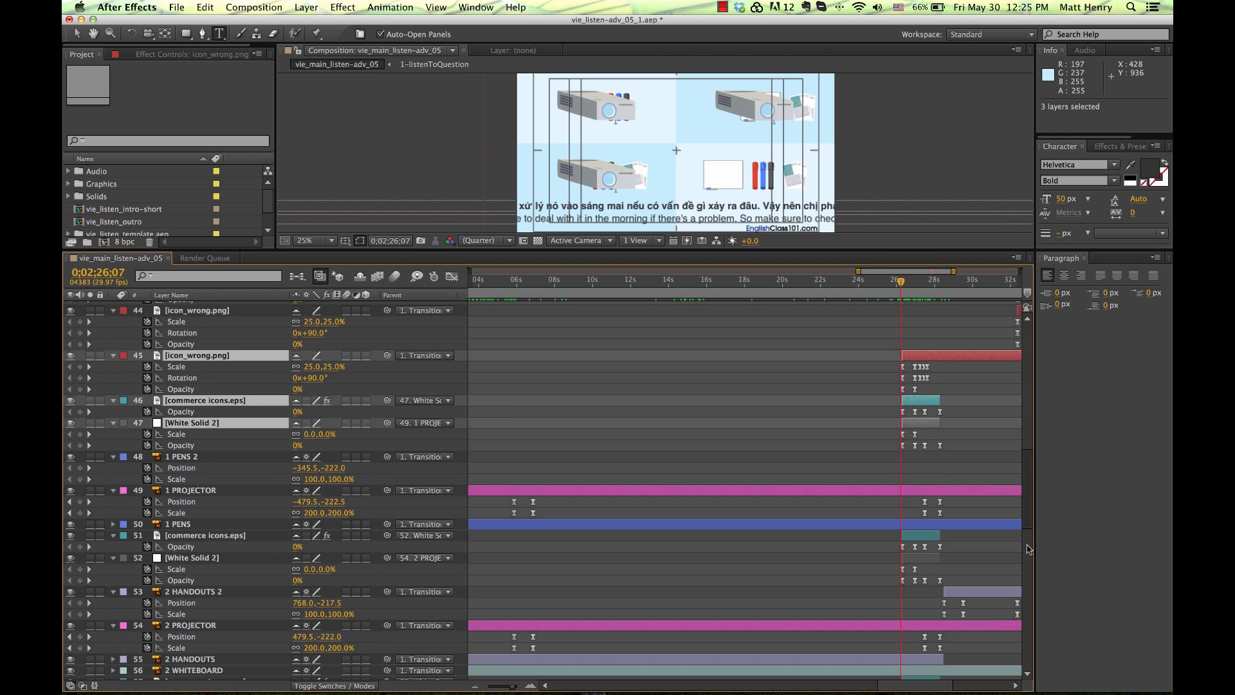
pyautogui.keyDown('shift'); pyautogui.click(922, 406); pyautogui.keyUp('shift')
pyautogui.keyDown('shift'); pyautogui.click(918, 427); pyautogui.keyUp('shift')
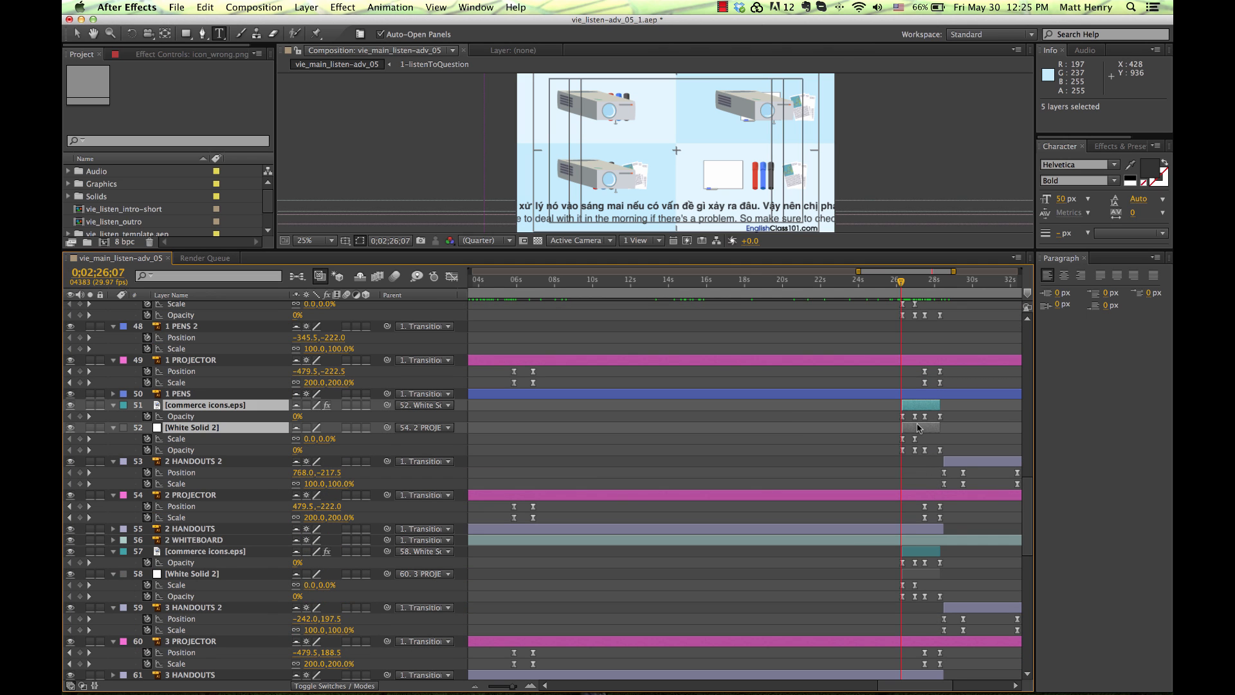
pyautogui.keyDown('shift'); pyautogui.click(920, 552); pyautogui.keyUp('shift')
pyautogui.keyDown('shift'); pyautogui.click(922, 573); pyautogui.keyUp('shift')
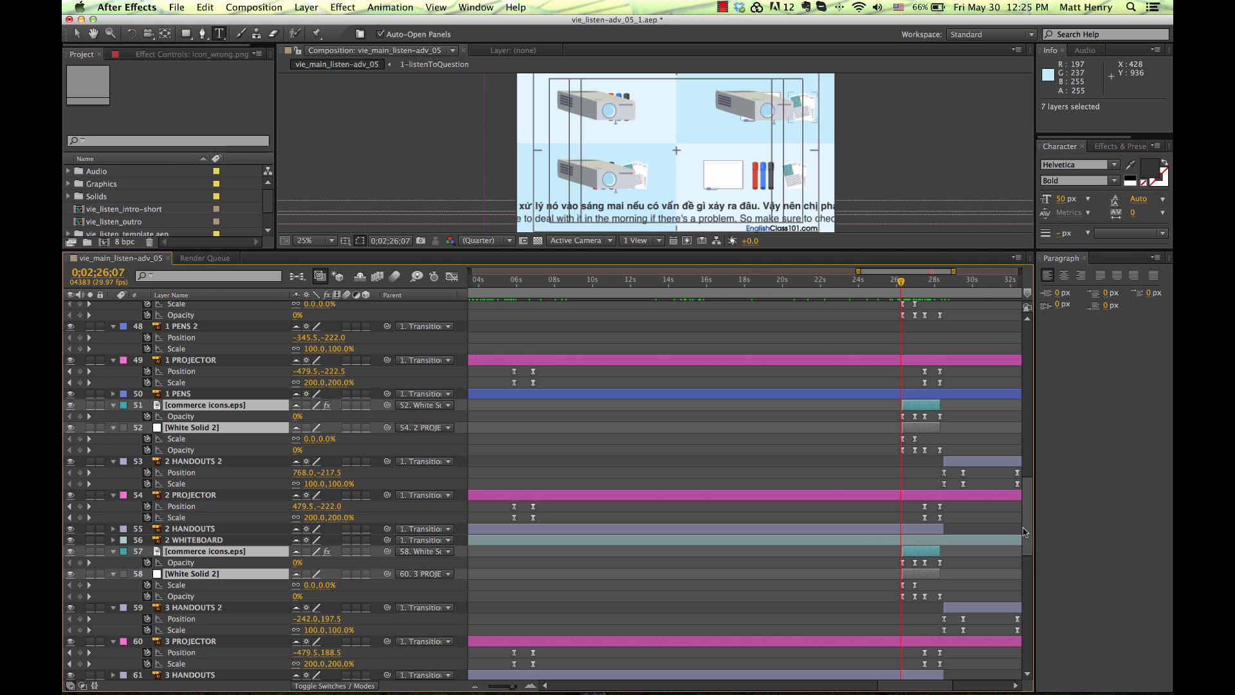
# Step: Move the seven selected wrong-answer icon, commerce icons.eps and White Solid 2 layers to start at 0;02;14;26 within the dialogue_E audio
pyautogui.moveTo(1028, 543); pyautogui.dragTo(1027, 635)
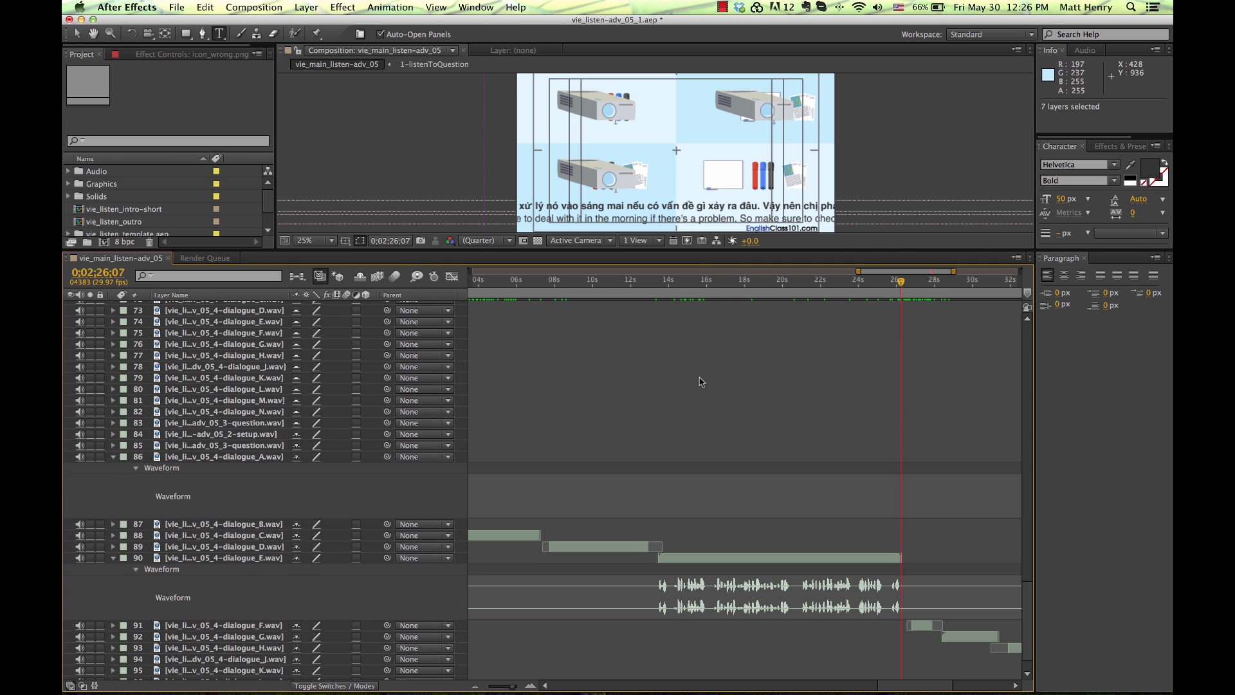
pyautogui.click(683, 282)
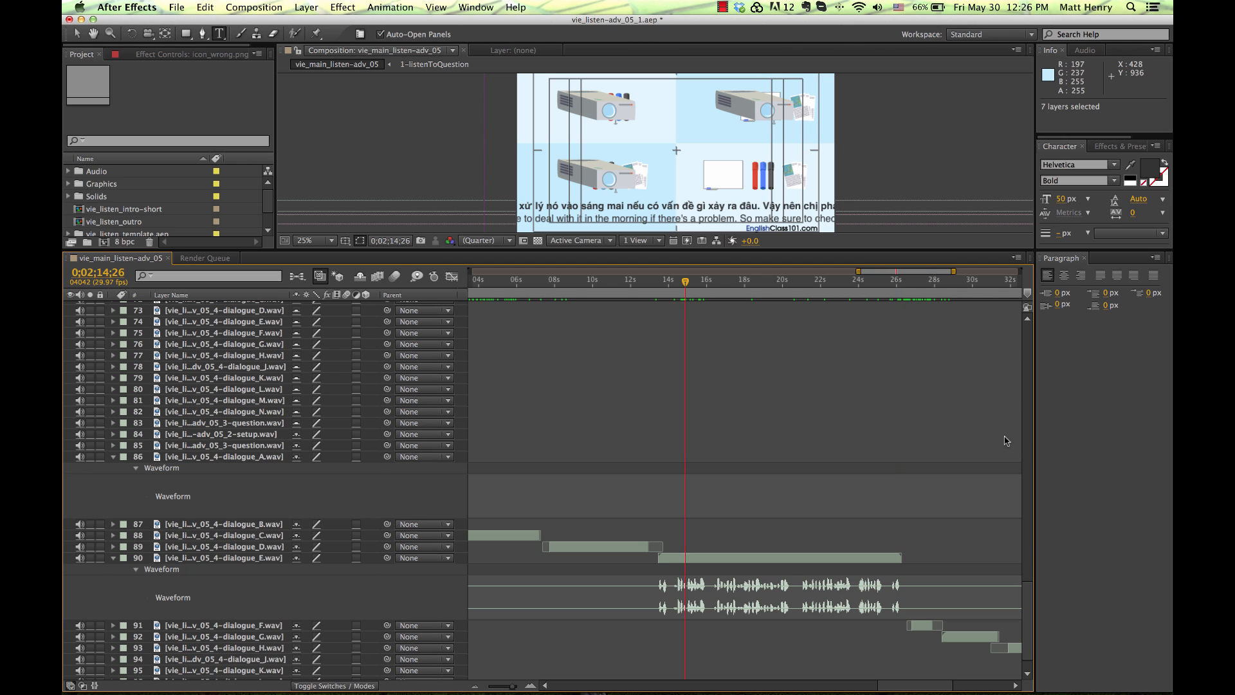
pyautogui.moveTo(1029, 598); pyautogui.dragTo(1028, 497)
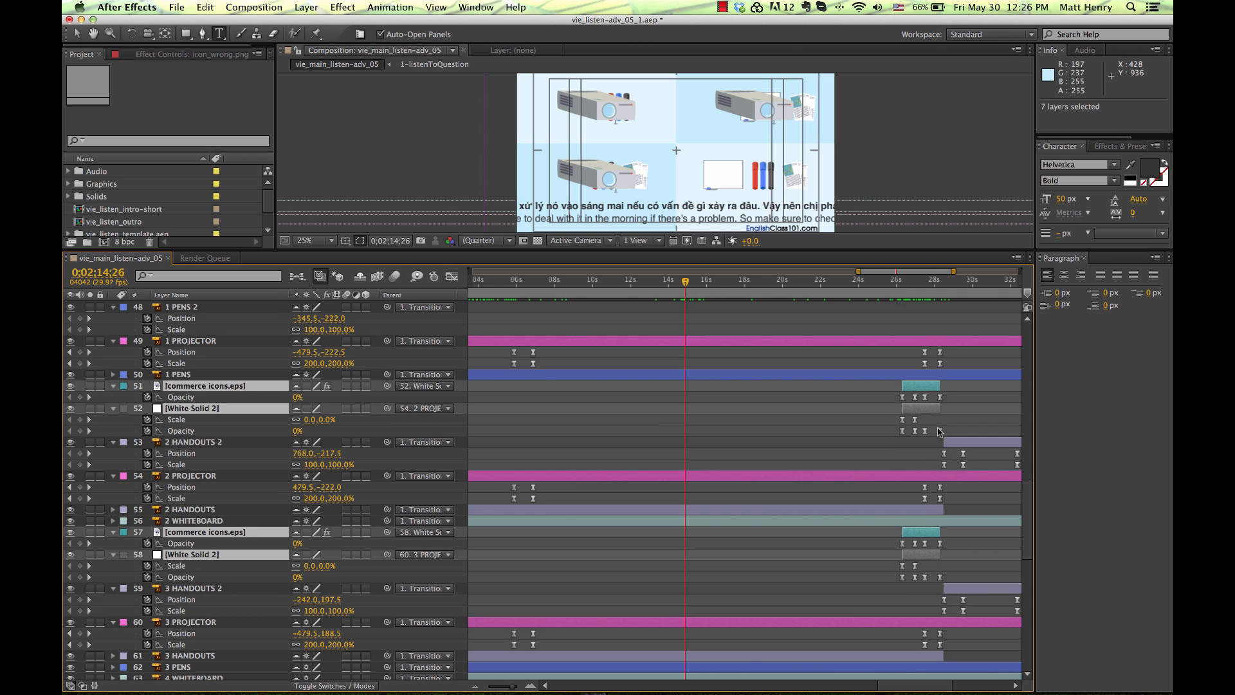
pyautogui.moveTo(912, 411); pyautogui.dragTo(705, 420)
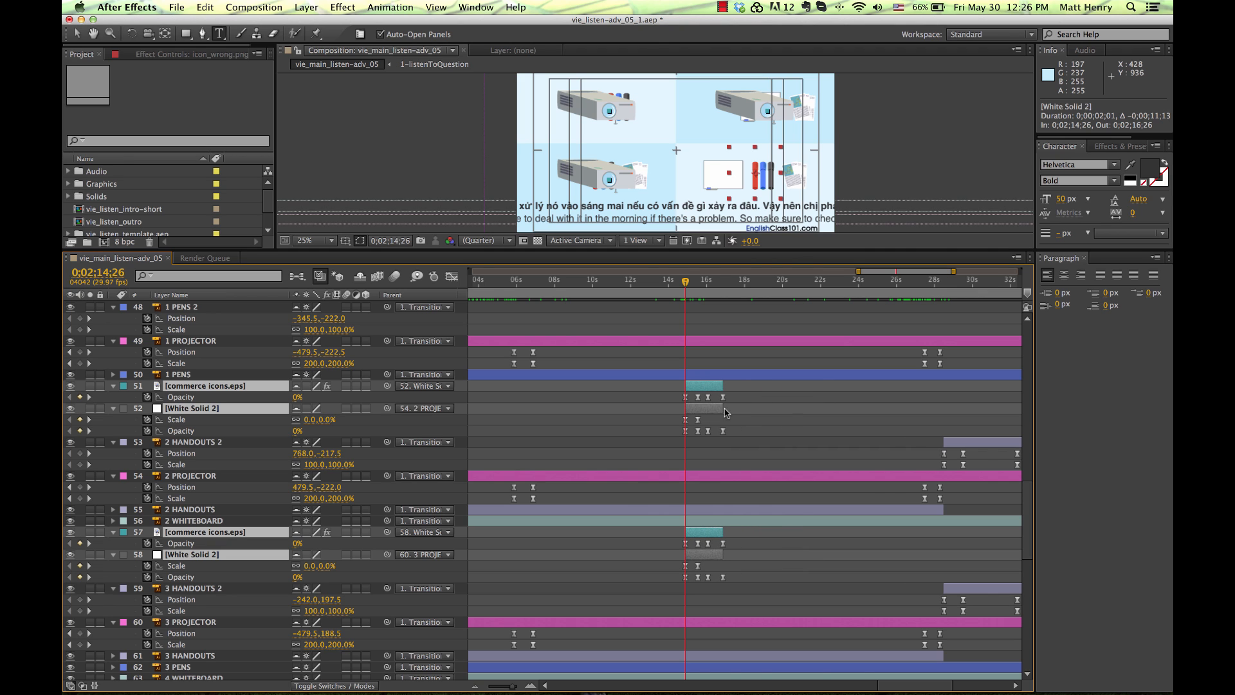
pyautogui.click(706, 322)
# Step: Check the row 121 line "Will do." in Chrome, and scrub the After Effects timeline from 0;02;17;18 to 0;02;29;15
pyautogui.moveTo(672, 284); pyautogui.dragTo(737, 286)
pyautogui.press('super+Tab')
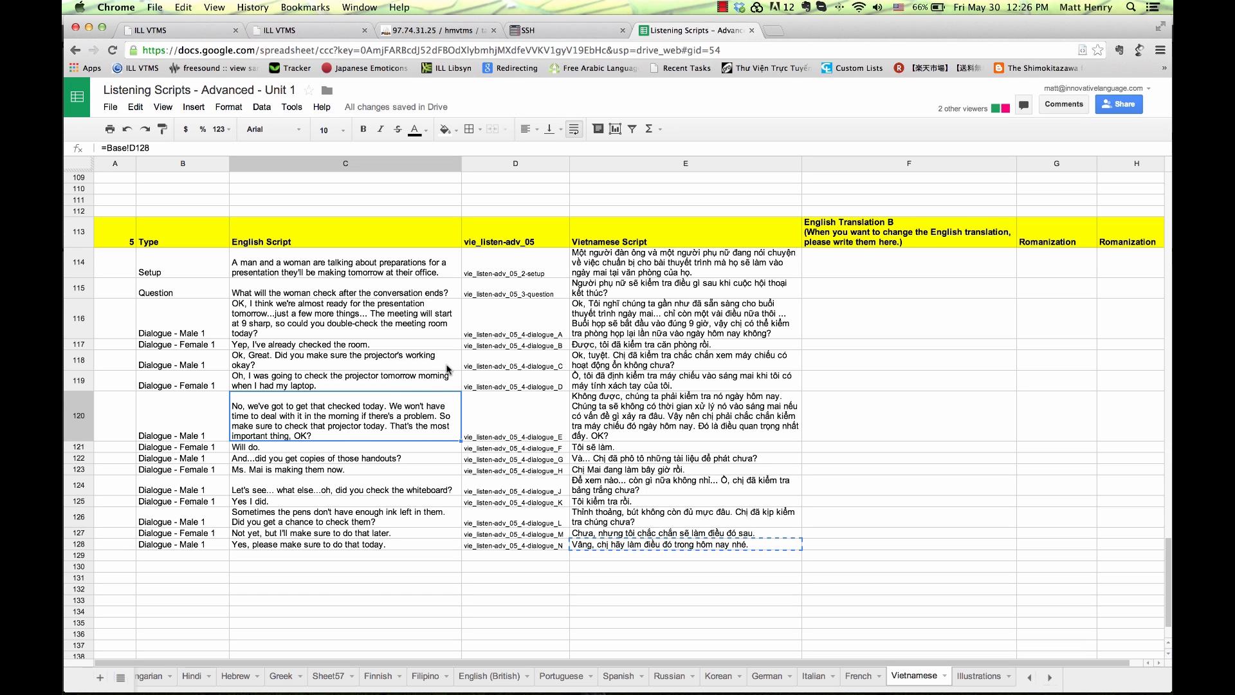
pyautogui.click(344, 449)
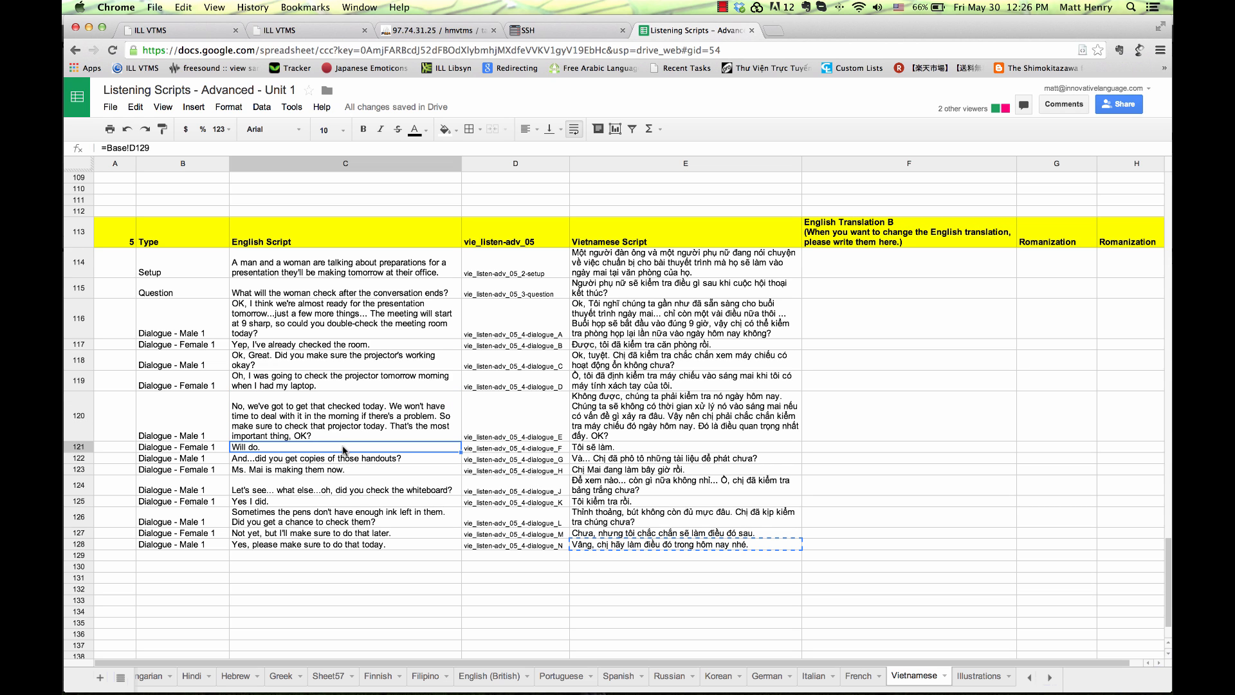
pyautogui.press('super+Tab')
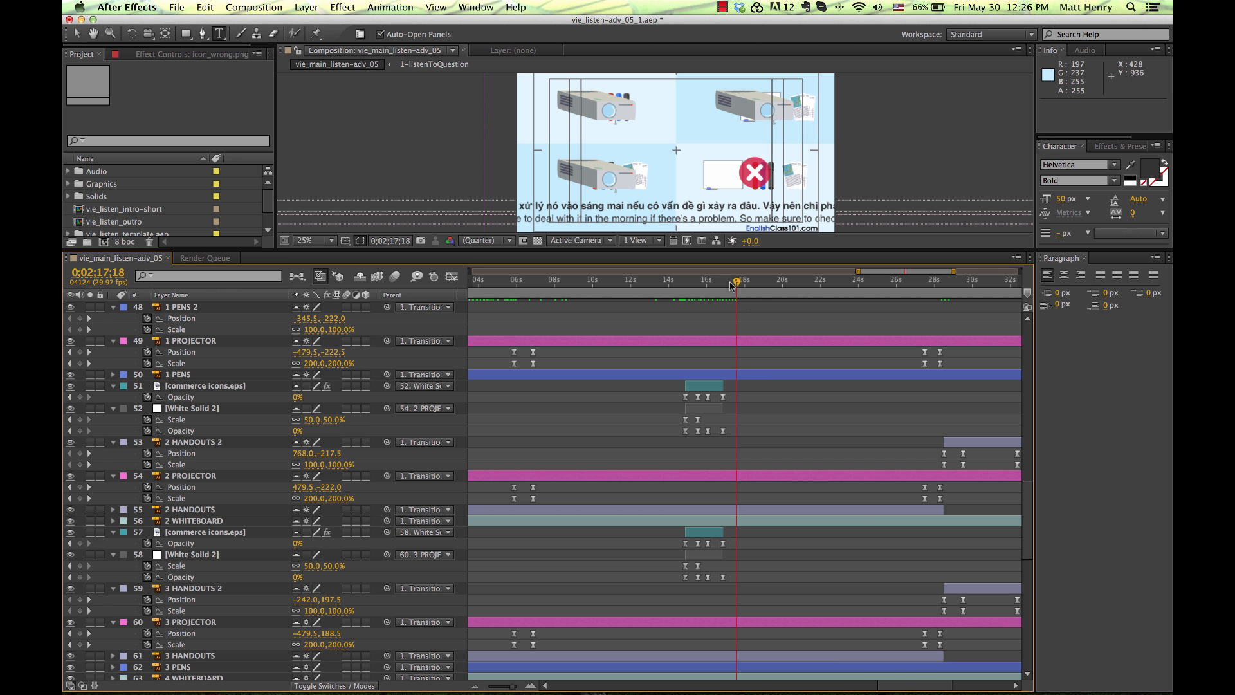
pyautogui.moveTo(731, 285); pyautogui.dragTo(834, 285)
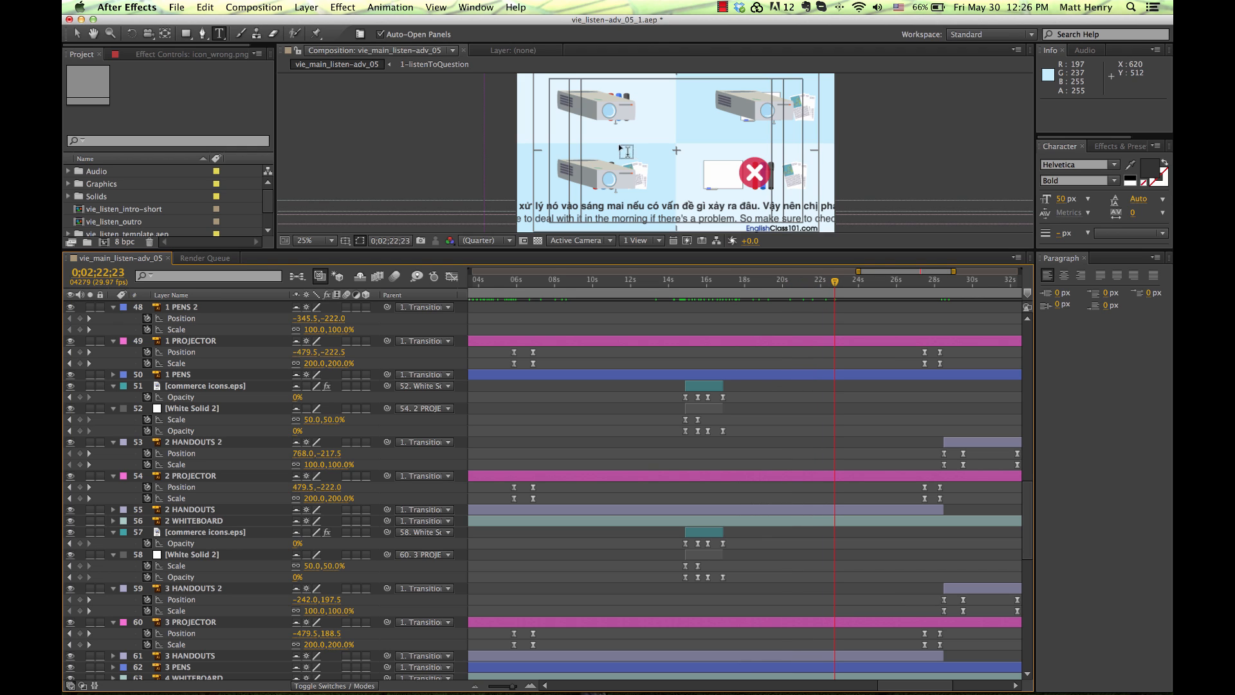
pyautogui.moveTo(929, 285); pyautogui.dragTo(964, 290)
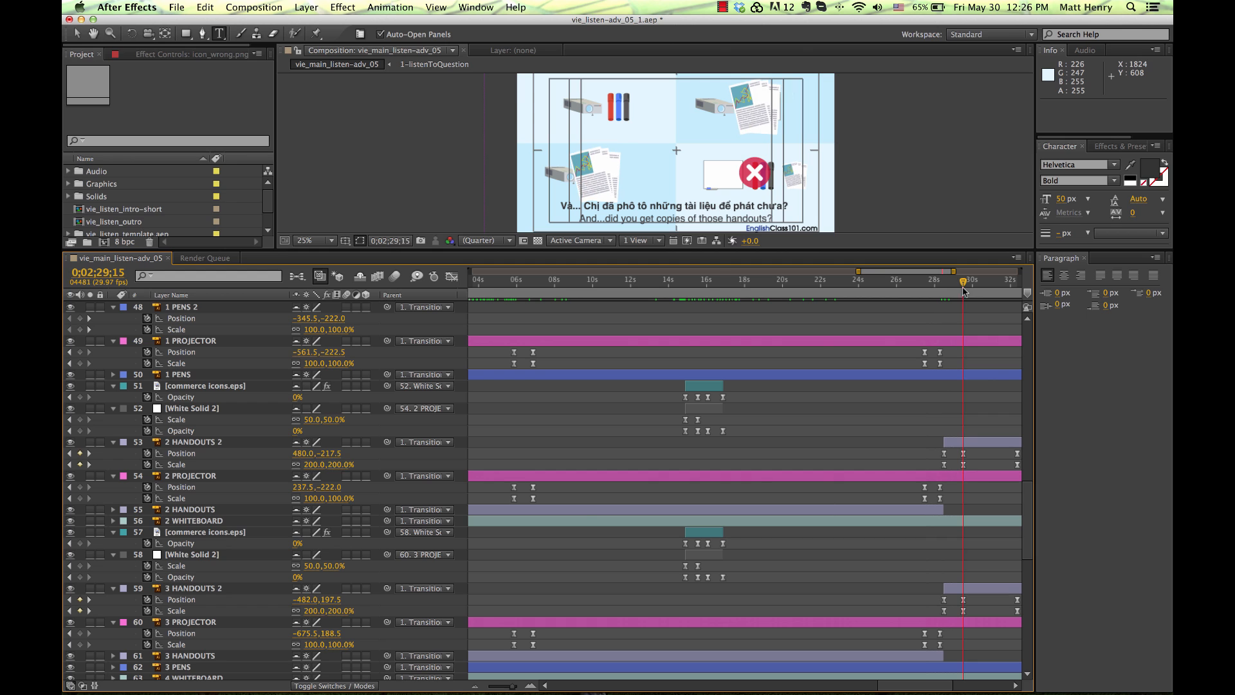
# Step: Compare script rows 121 and 122 in Chrome with the projector animation at 0;02;27;04, and check row 121's audio file name
pyautogui.press('super+Tab')
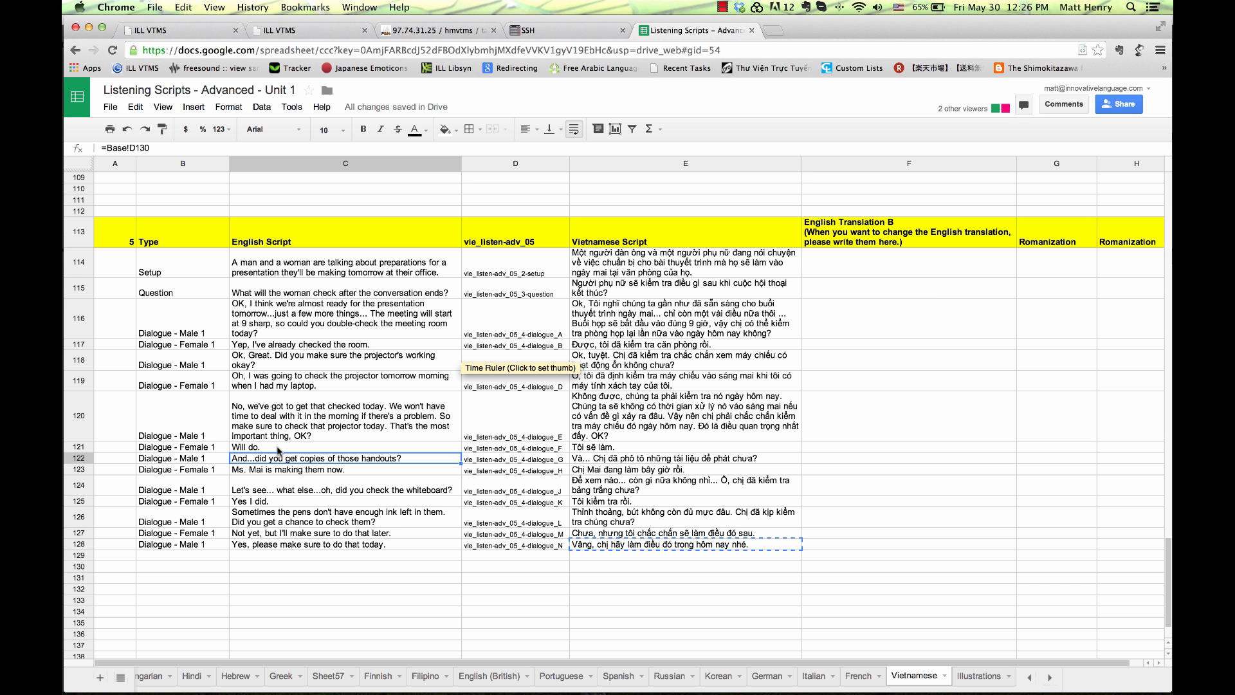
pyautogui.click(256, 459)
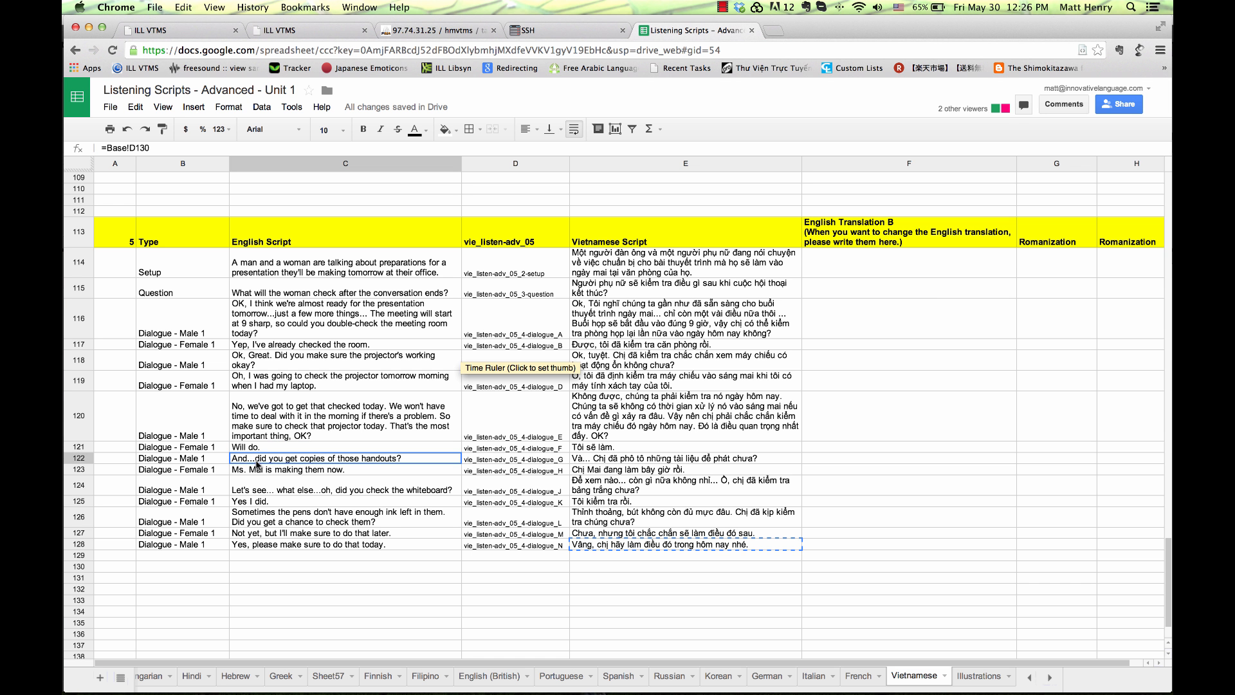
pyautogui.click(349, 450)
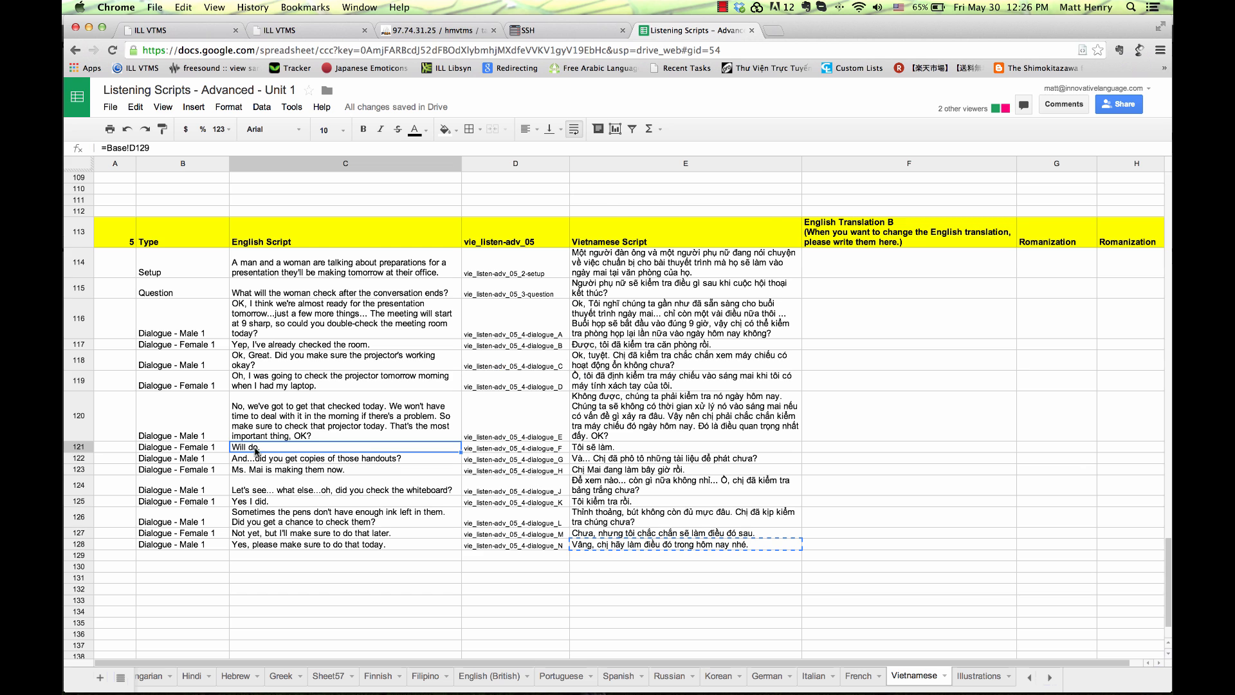
pyautogui.press('super+Tab')
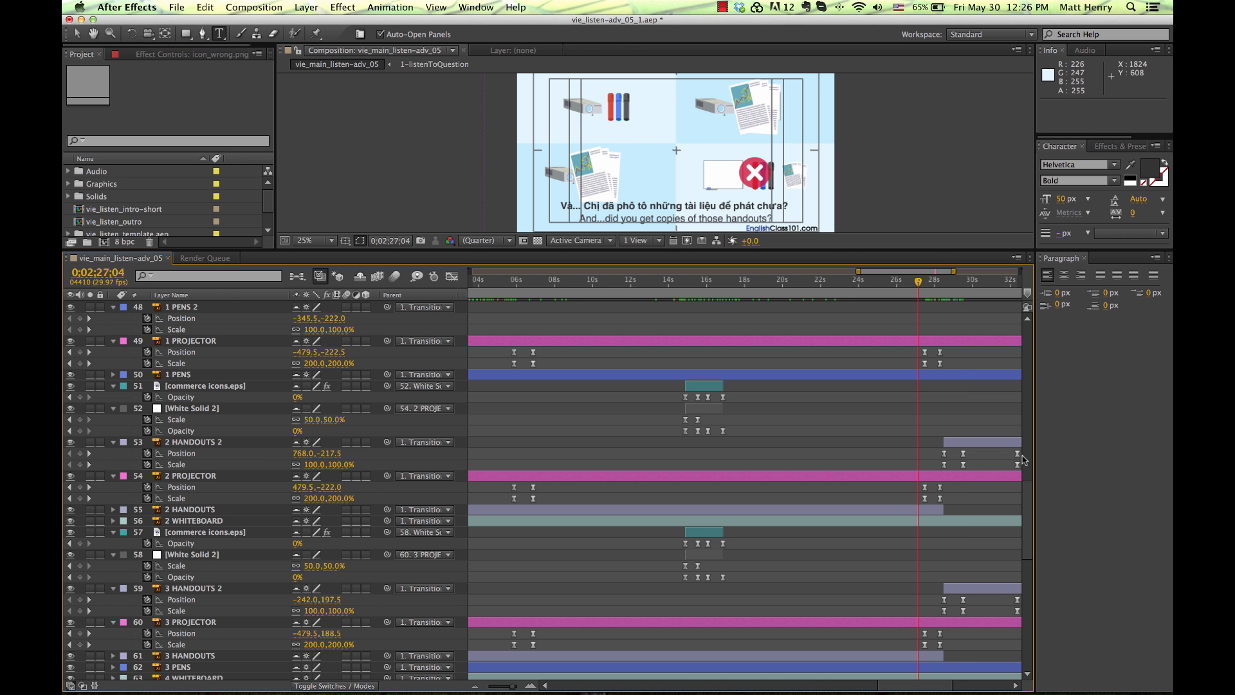
pyautogui.press('super+Tab')
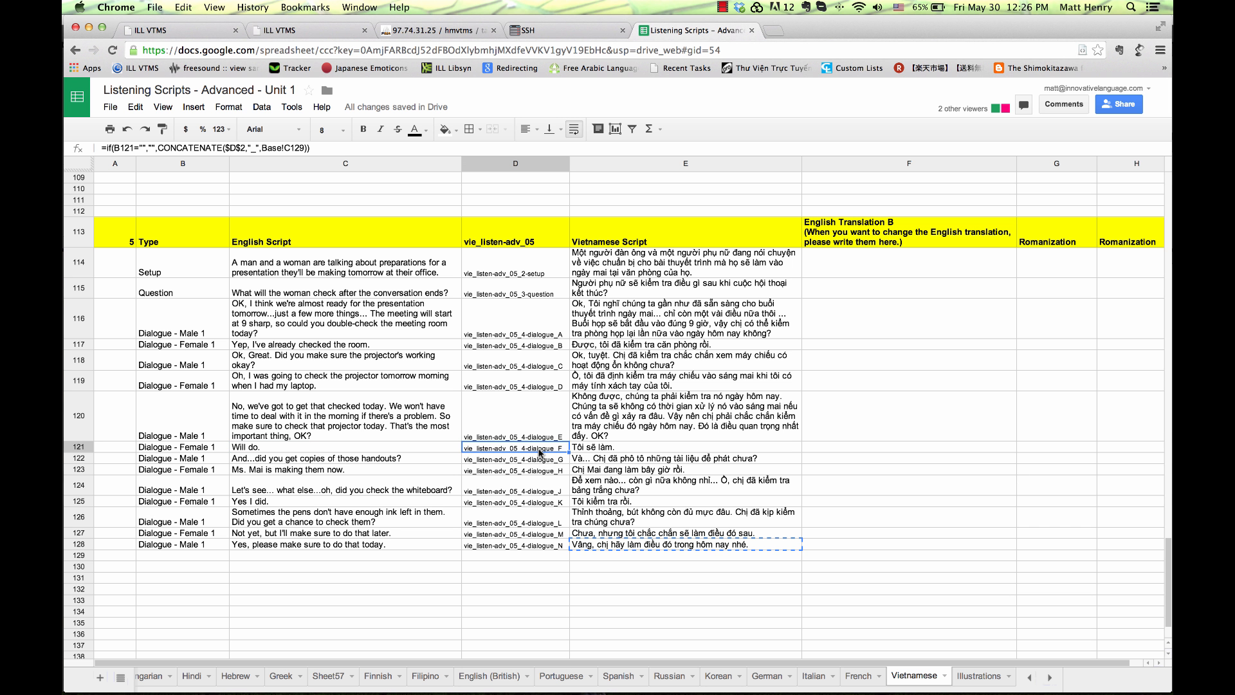
pyautogui.press('super+Tab')
# Step: Select the dialogue_F audio on layer 91 in After Effects, and collapse the dialogue_E and dialogue_A waveforms on layers 90 and 86
pyautogui.moveTo(1027, 508); pyautogui.dragTo(1028, 615)
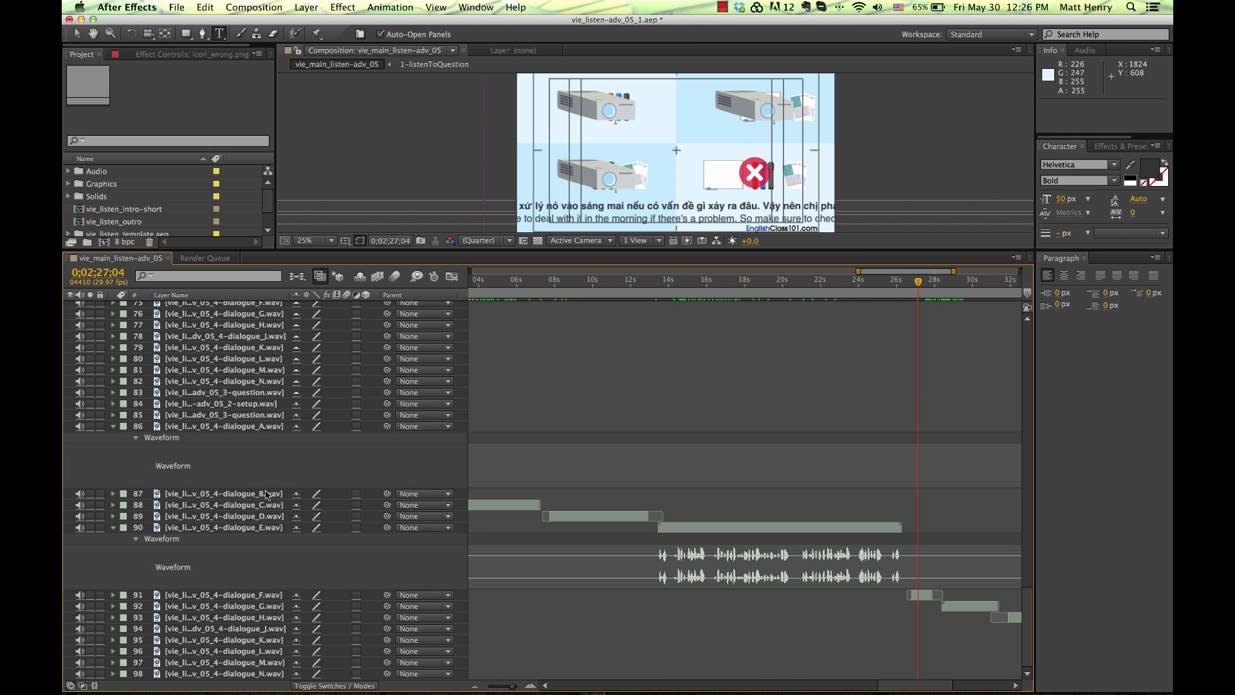
pyautogui.click(266, 597)
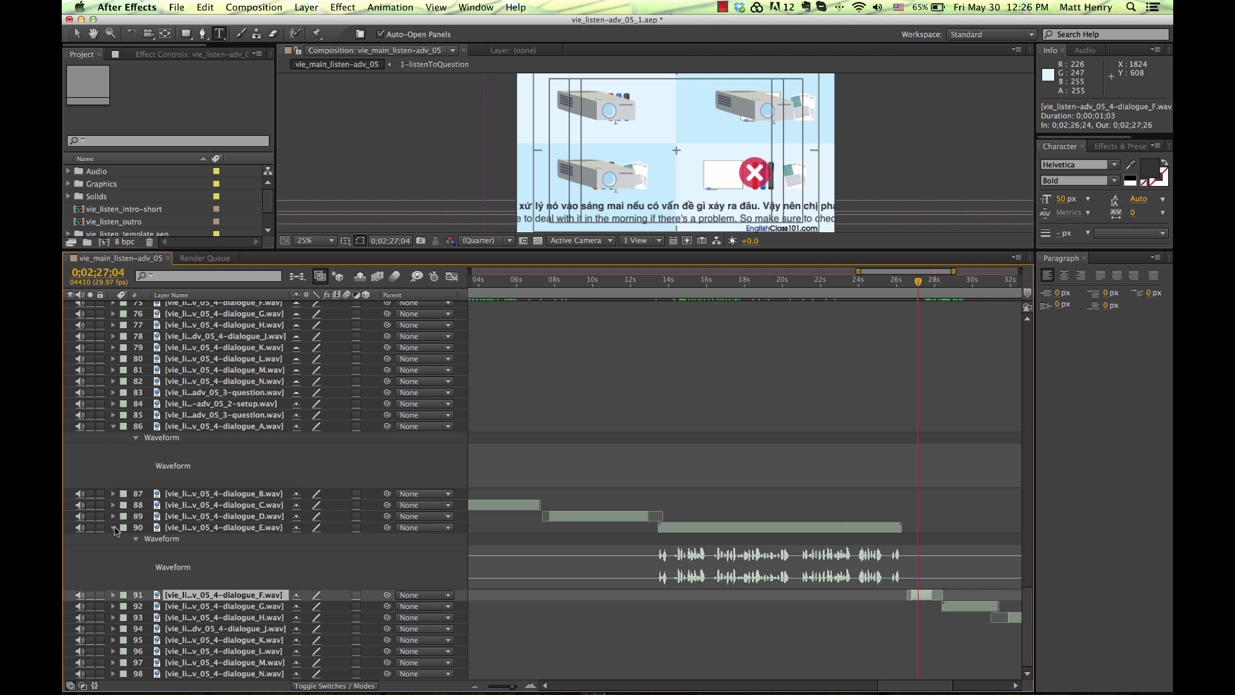
pyautogui.click(115, 528)
pyautogui.click(114, 483)
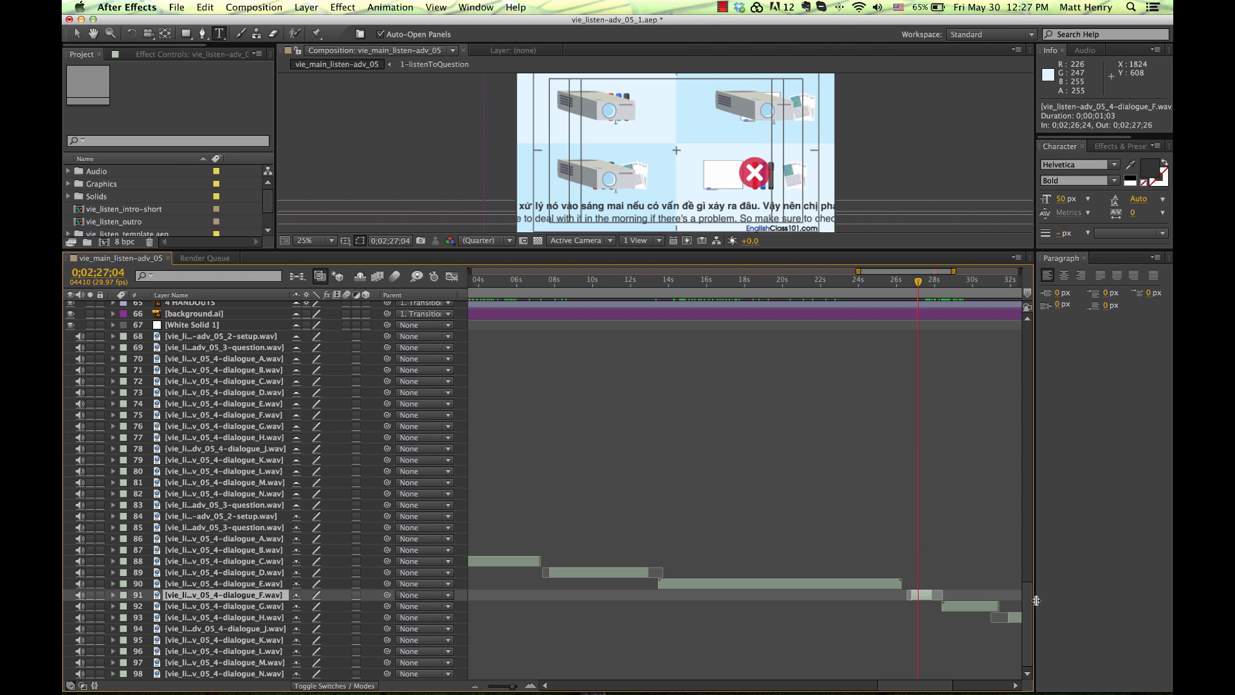
# Step: Shift the second pair of Position and Scale keyframes on layers 1, 2 and 3 PROJECTOR earlier to match the dialogue_F audio
pyautogui.moveTo(1030, 606); pyautogui.dragTo(1042, 515)
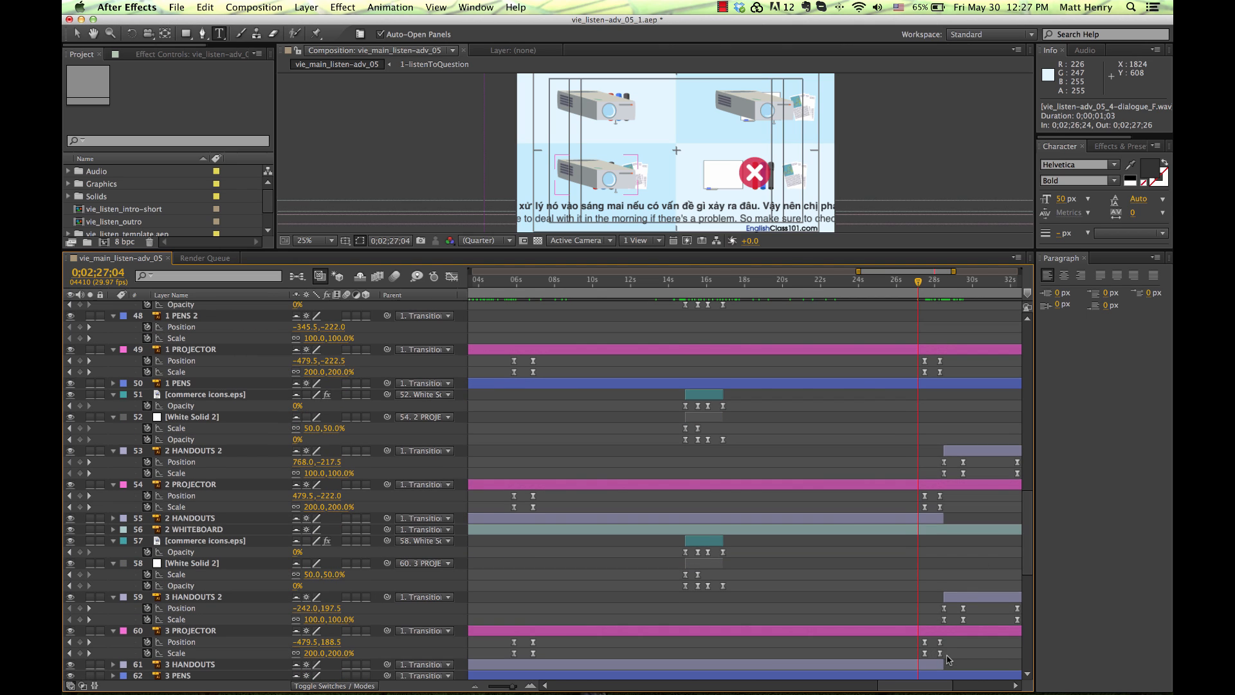
pyautogui.moveTo(912, 655); pyautogui.dragTo(937, 577)
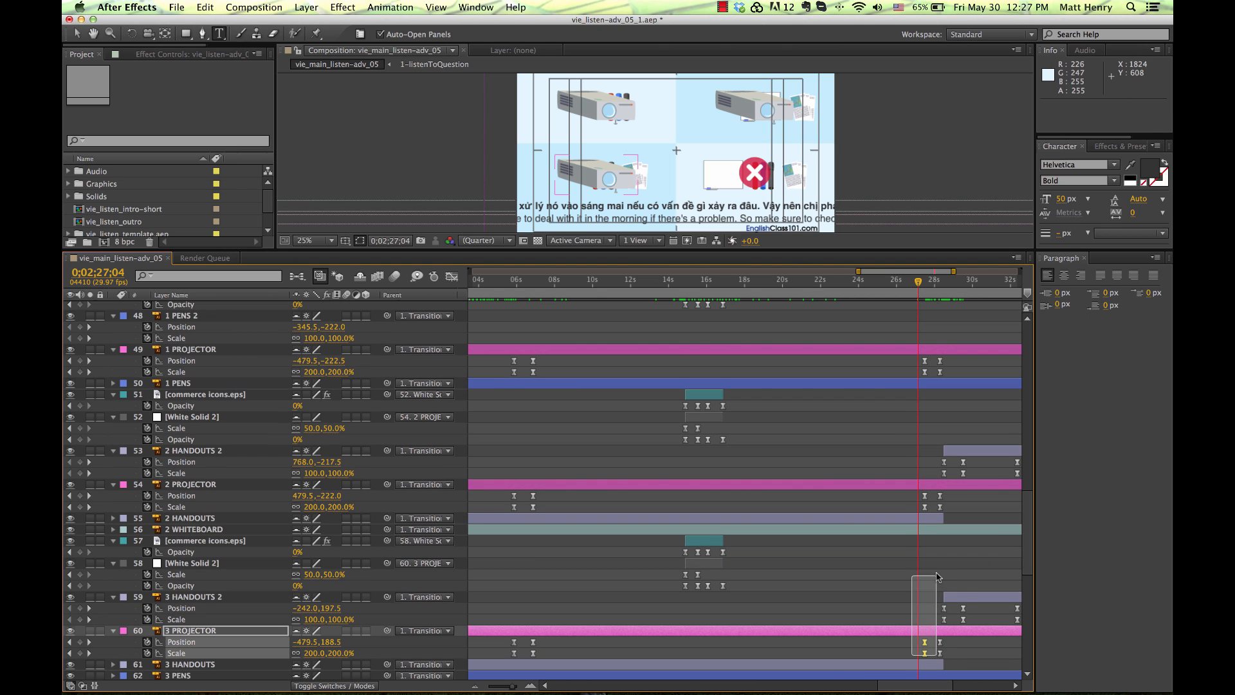
pyautogui.moveTo(938, 458); pyautogui.dragTo(922, 365)
pyautogui.click(948, 367)
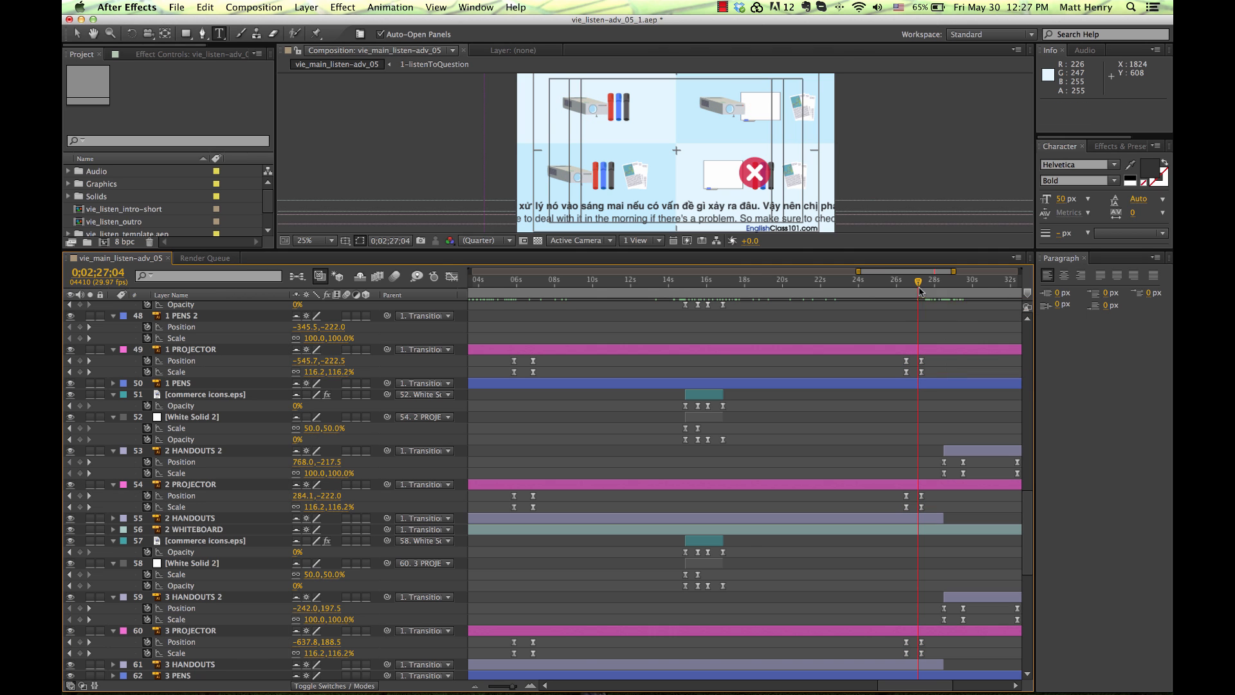
# Step: Move the 2 HANDOUTS 2 and 3 HANDOUTS 2 layers to start at 0;02;28;18, at the beginning of the dialogue_G audio
pyautogui.click(919, 282)
pyautogui.scroll(-10, 1028, 528)
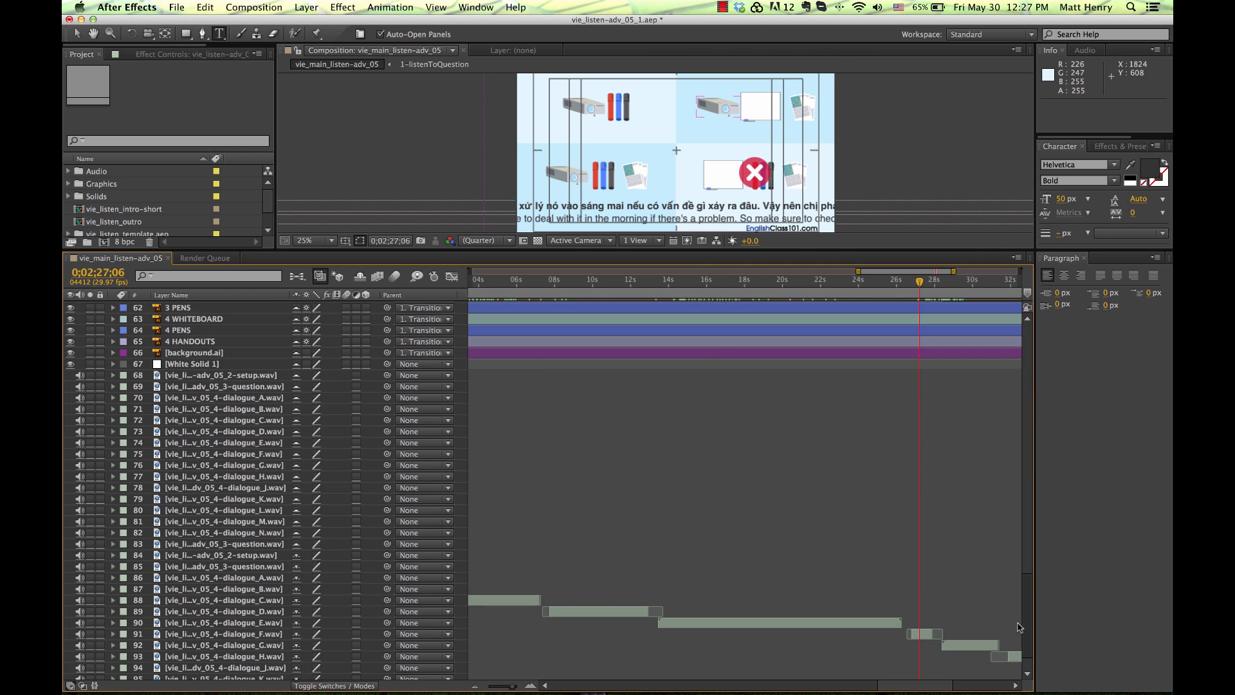
pyautogui.moveTo(934, 291); pyautogui.dragTo(947, 288)
pyautogui.moveTo(1027, 593); pyautogui.dragTo(1028, 518)
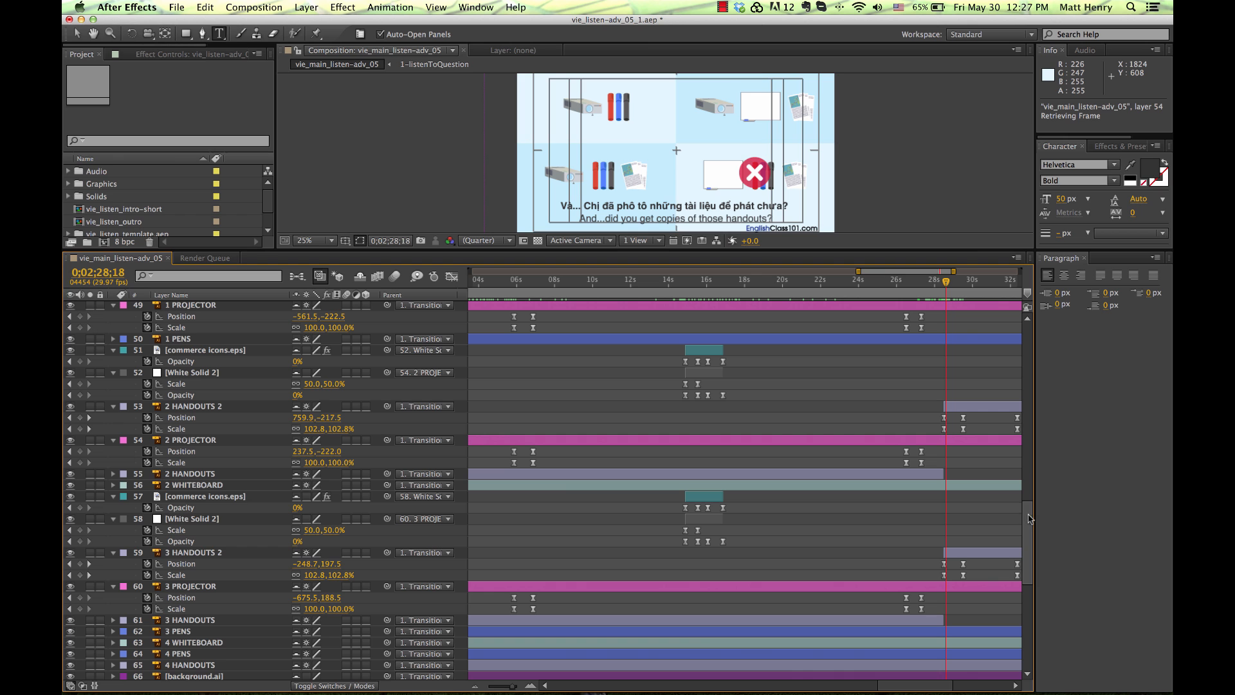
pyautogui.click(965, 552)
pyautogui.keyDown('shift'); pyautogui.click(965, 406); pyautogui.keyUp('shift')
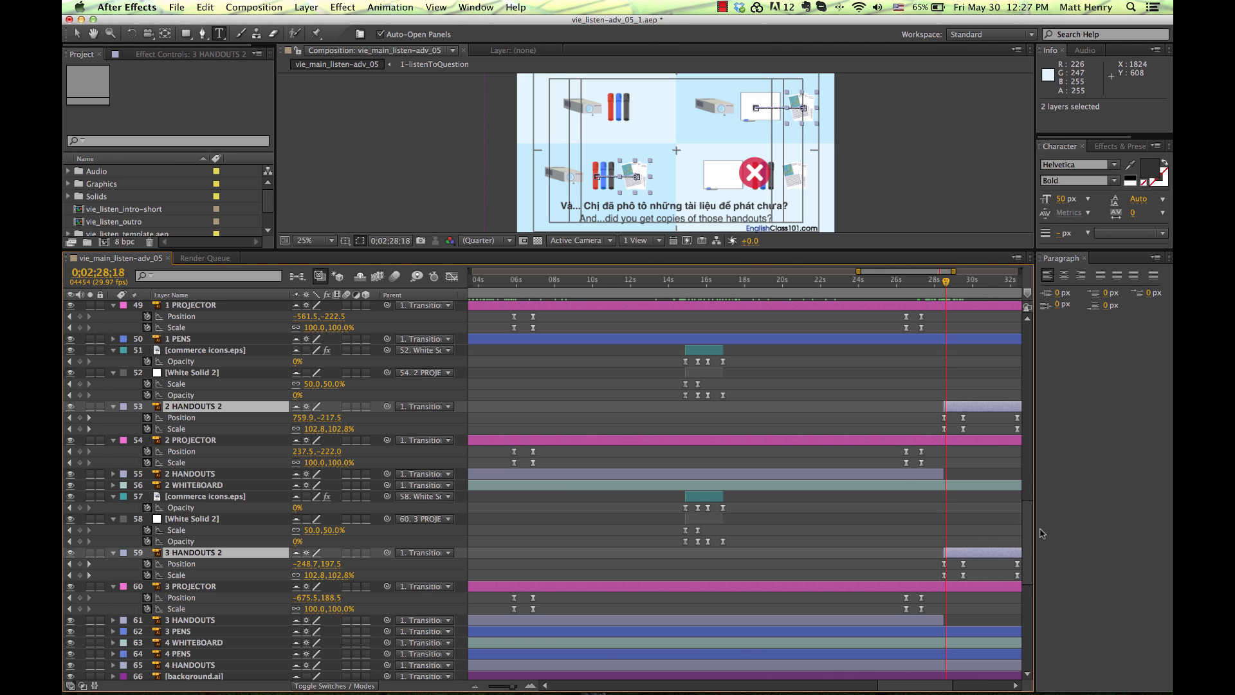
pyautogui.moveTo(1030, 557)
pyautogui.mouseDown()
pyautogui.moveTo(1031, 533)
pyautogui.moveTo(1031, 560)
pyautogui.moveTo(1032, 549)
pyautogui.mouseUp()
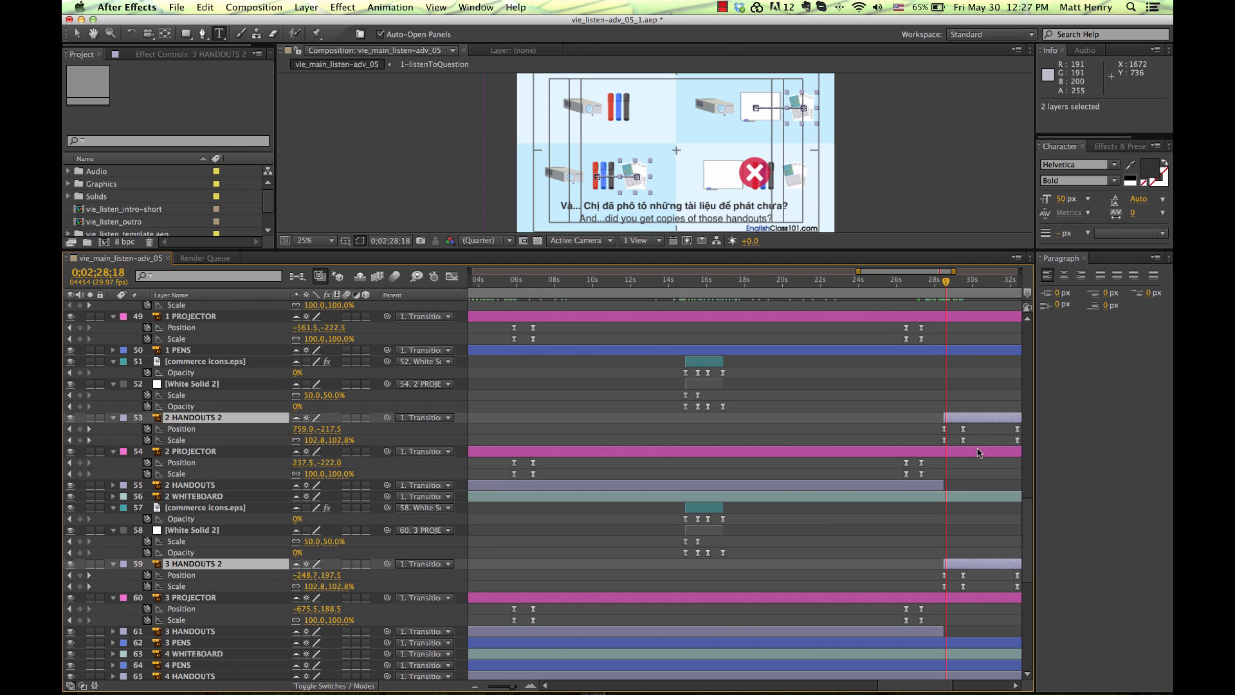
pyautogui.press('[')
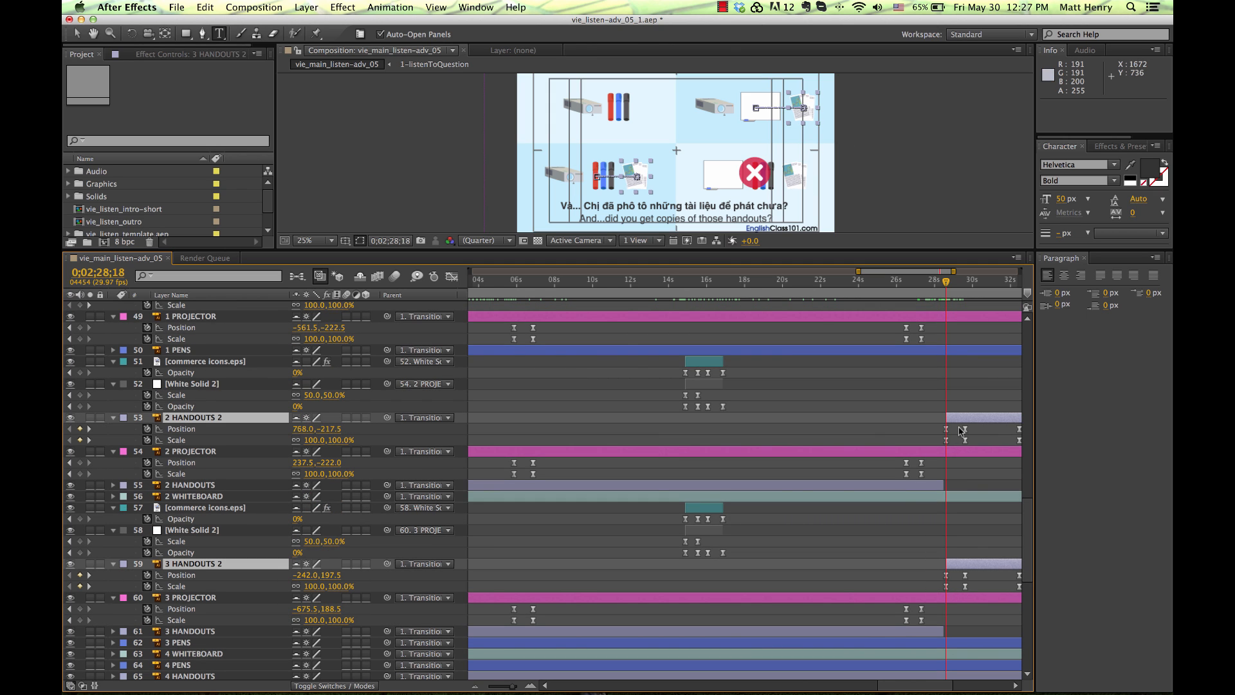
# Step: Scrub the handouts animation to 0;02;30;01, check script row 122 in Chrome, and scrub the After Effects timeline to 0;02;33;05
pyautogui.moveTo(917, 283); pyautogui.dragTo(975, 284)
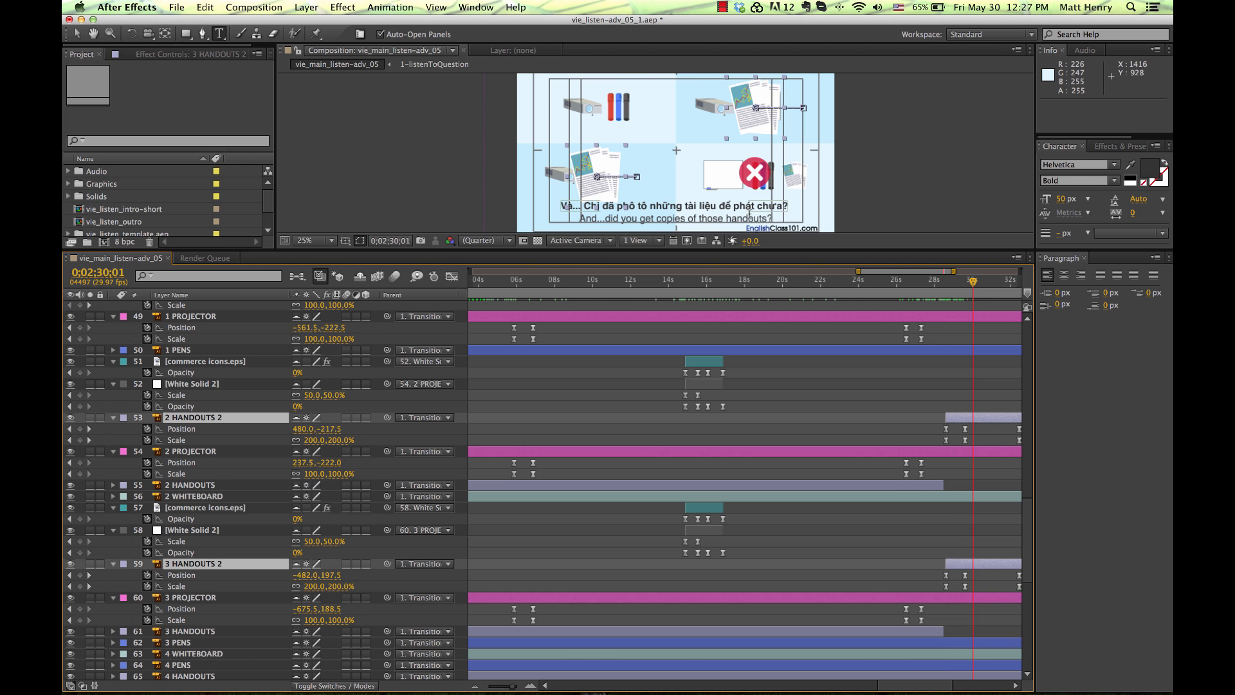
pyautogui.press('super+Tab')
pyautogui.click(341, 454)
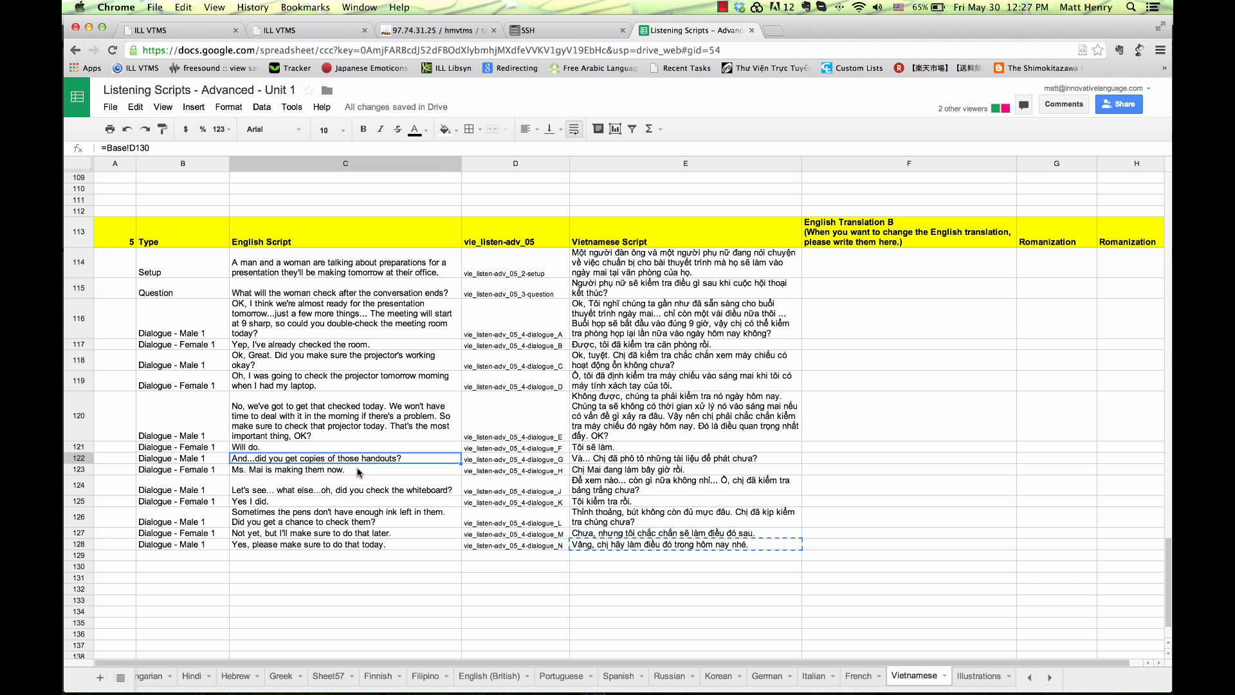
pyautogui.press('super+Tab')
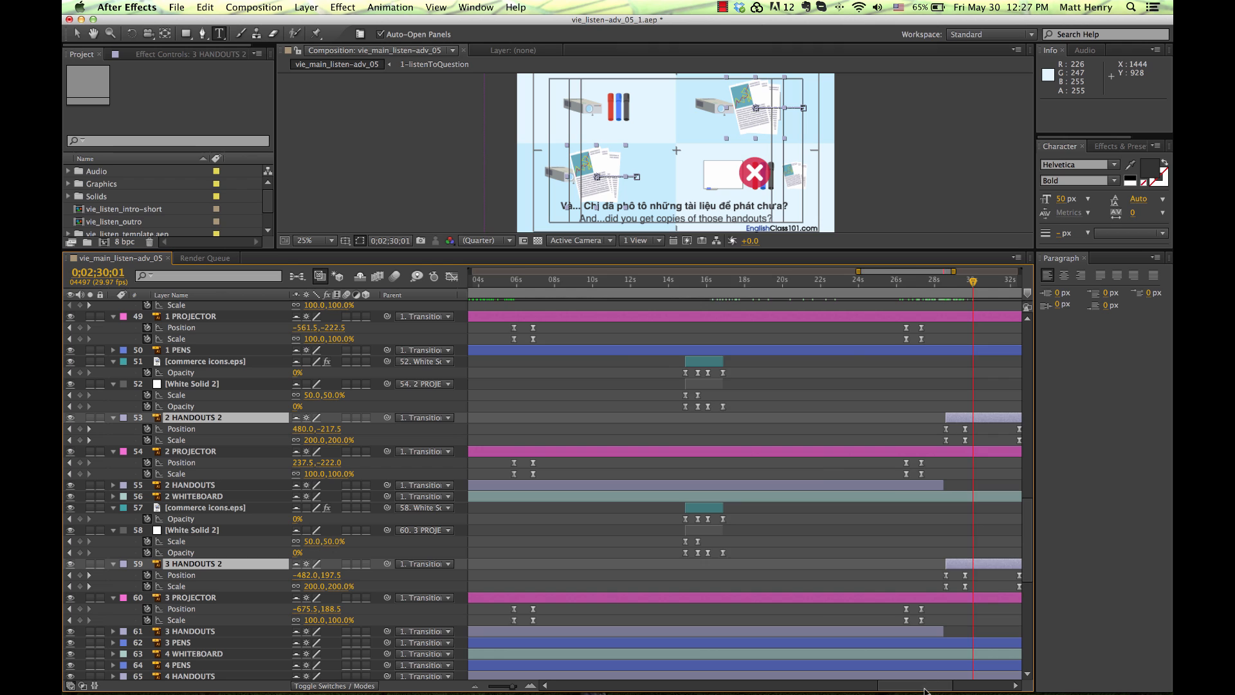
pyautogui.moveTo(924, 689); pyautogui.dragTo(953, 689)
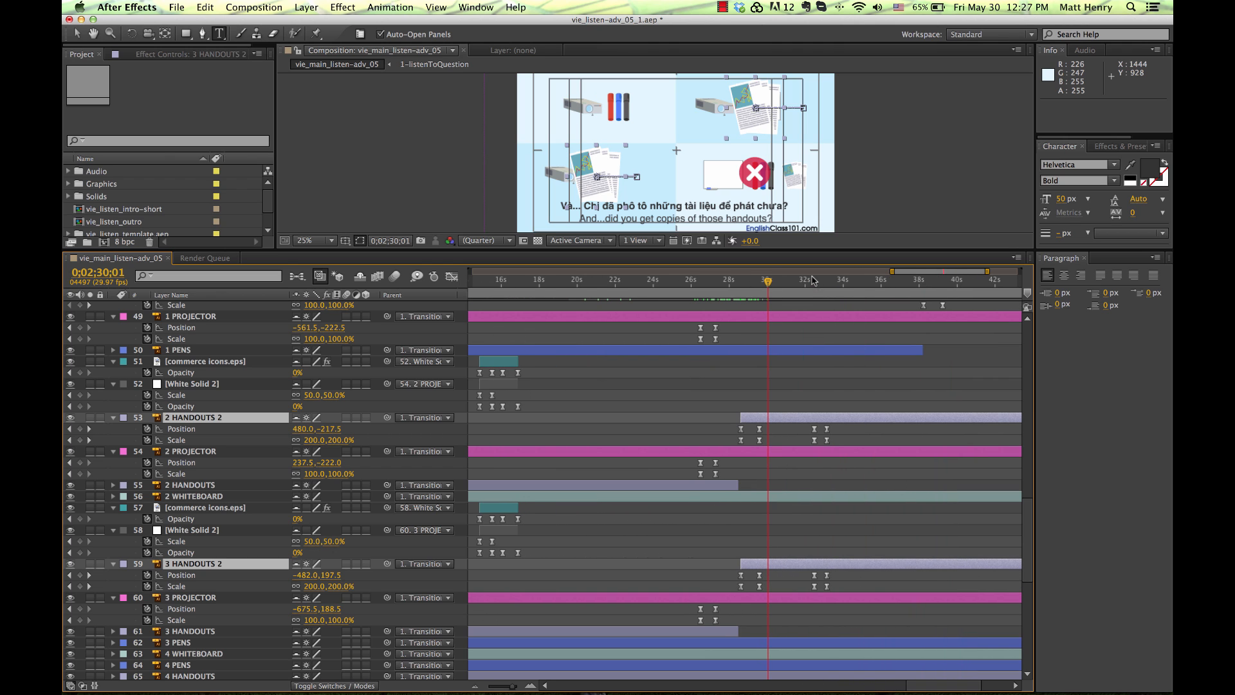
pyautogui.moveTo(809, 281); pyautogui.dragTo(829, 285)
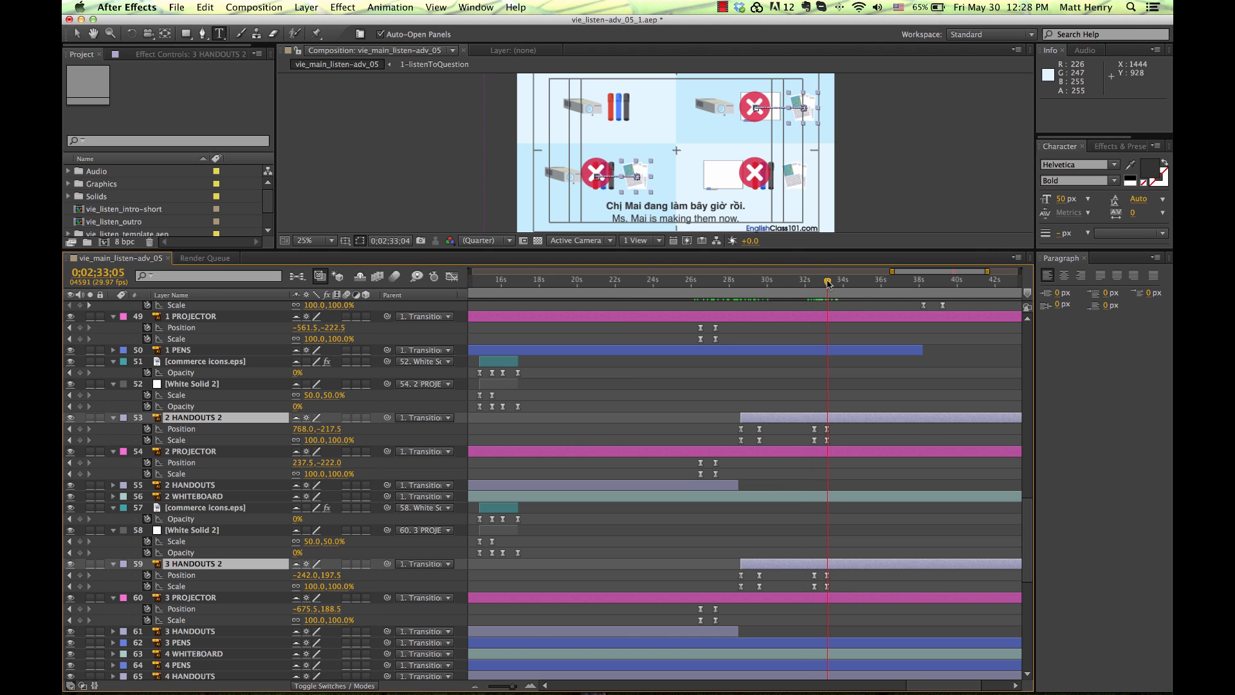
# Step: Compare script rows 123 and 124 in Chrome with the handouts and wrong-answer icons at 0;02;33;05 in After Effects
pyautogui.press('super+Tab')
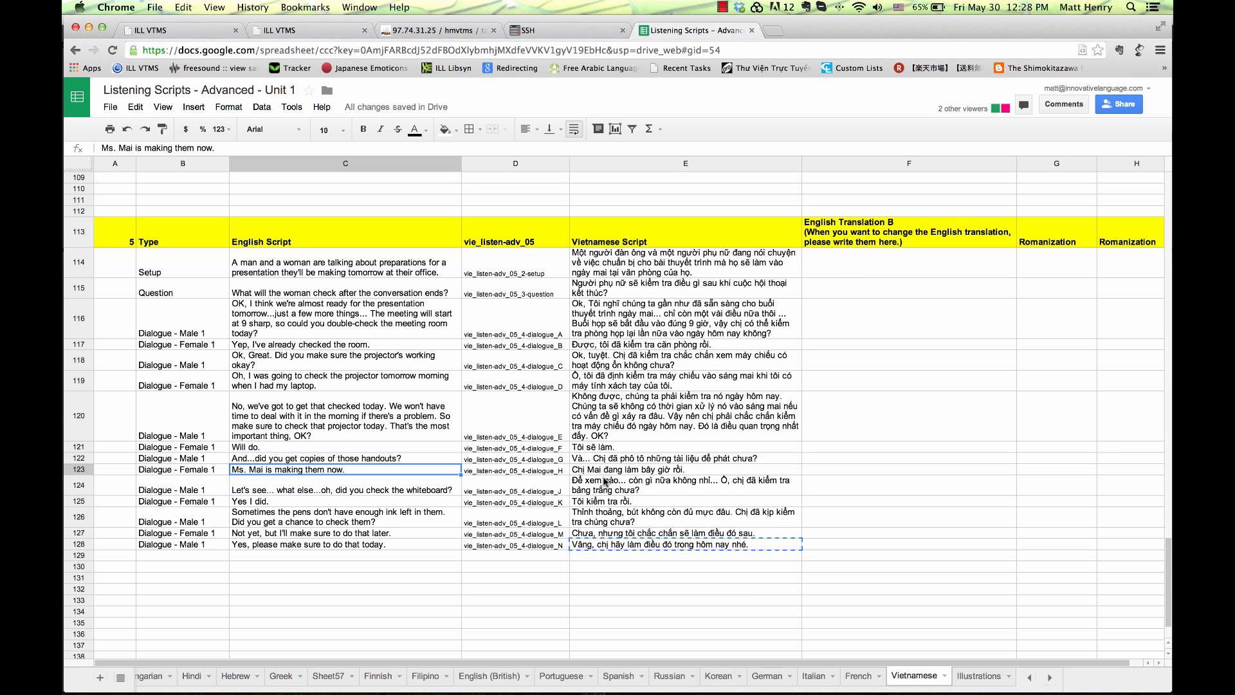
pyautogui.click(429, 487)
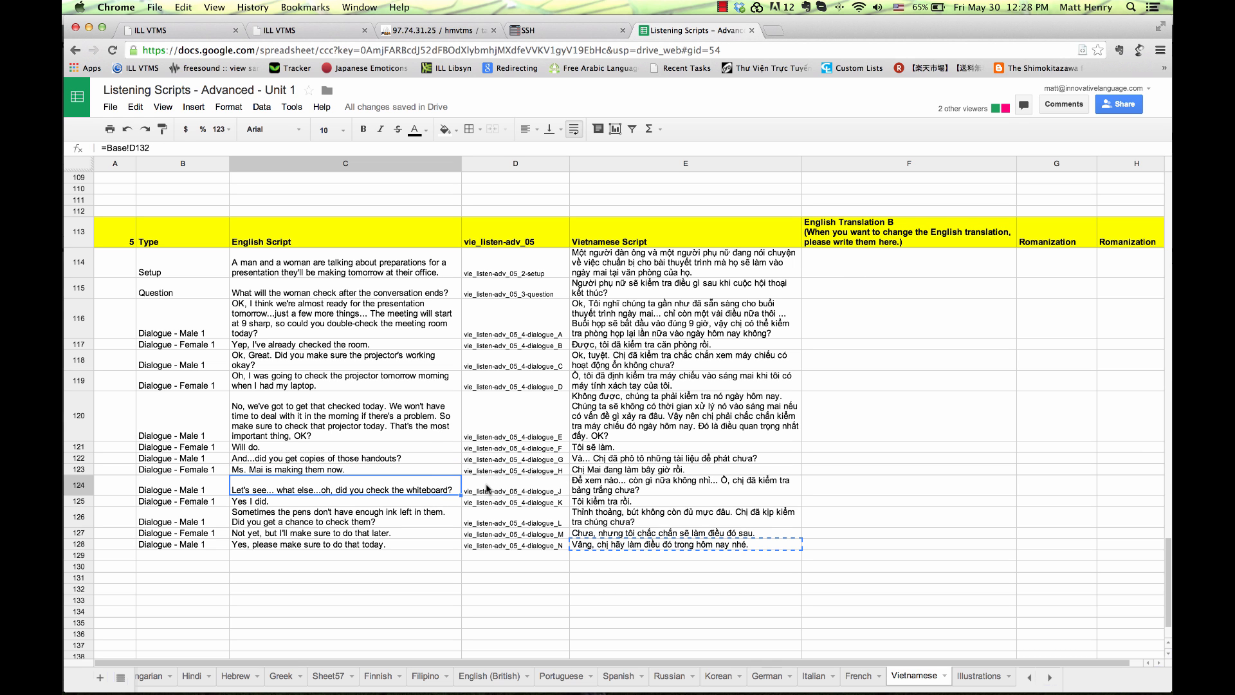
pyautogui.press('super+Tab')
pyautogui.press('super+Tab')
pyautogui.click(422, 470)
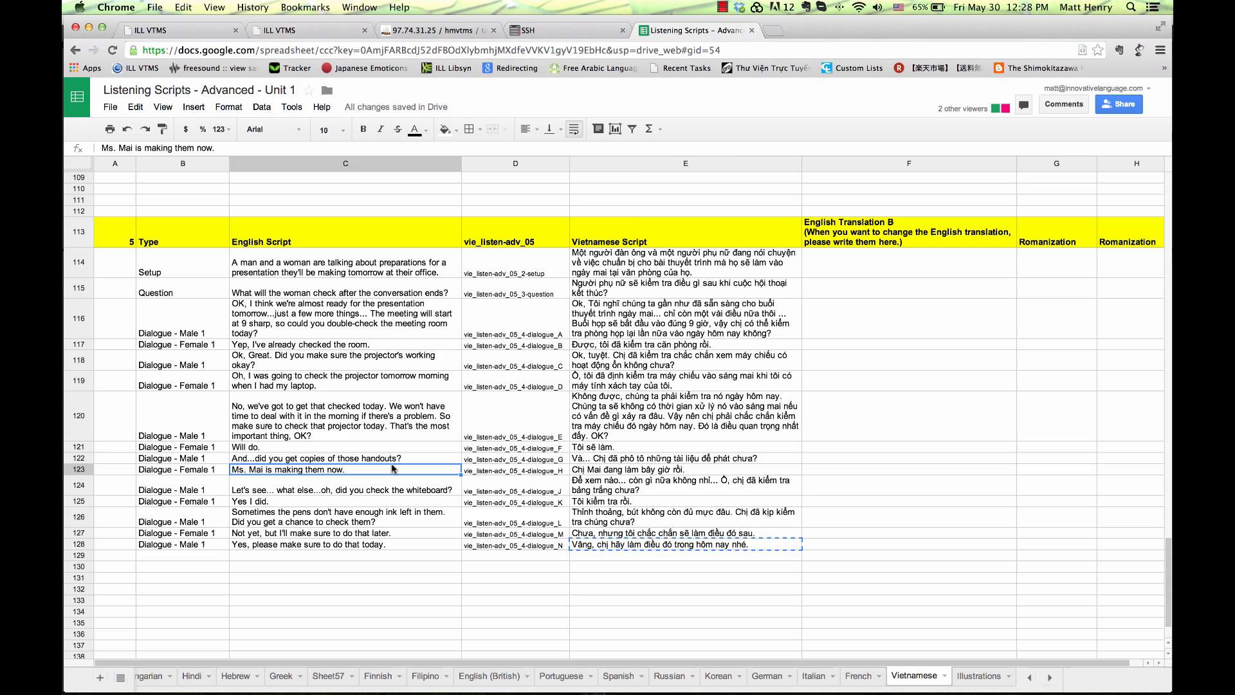
pyautogui.press('super+Tab')
pyautogui.press('super+Tab')
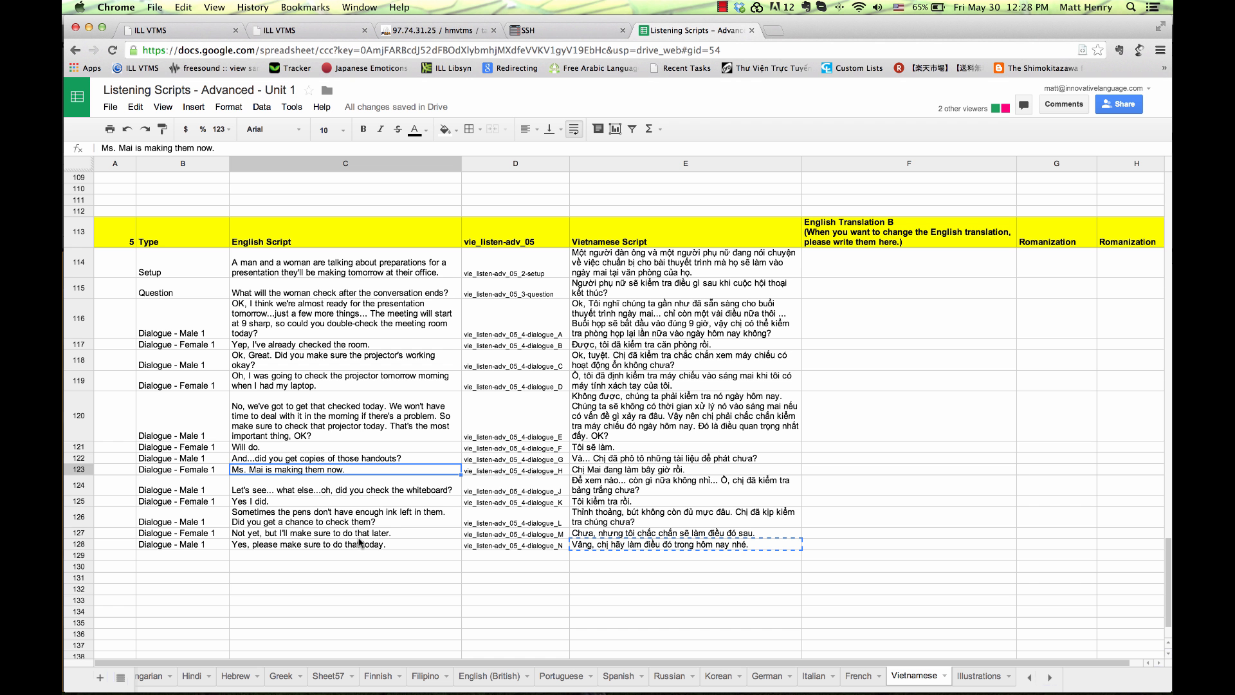
pyautogui.click(531, 476)
pyautogui.press('super+Tab')
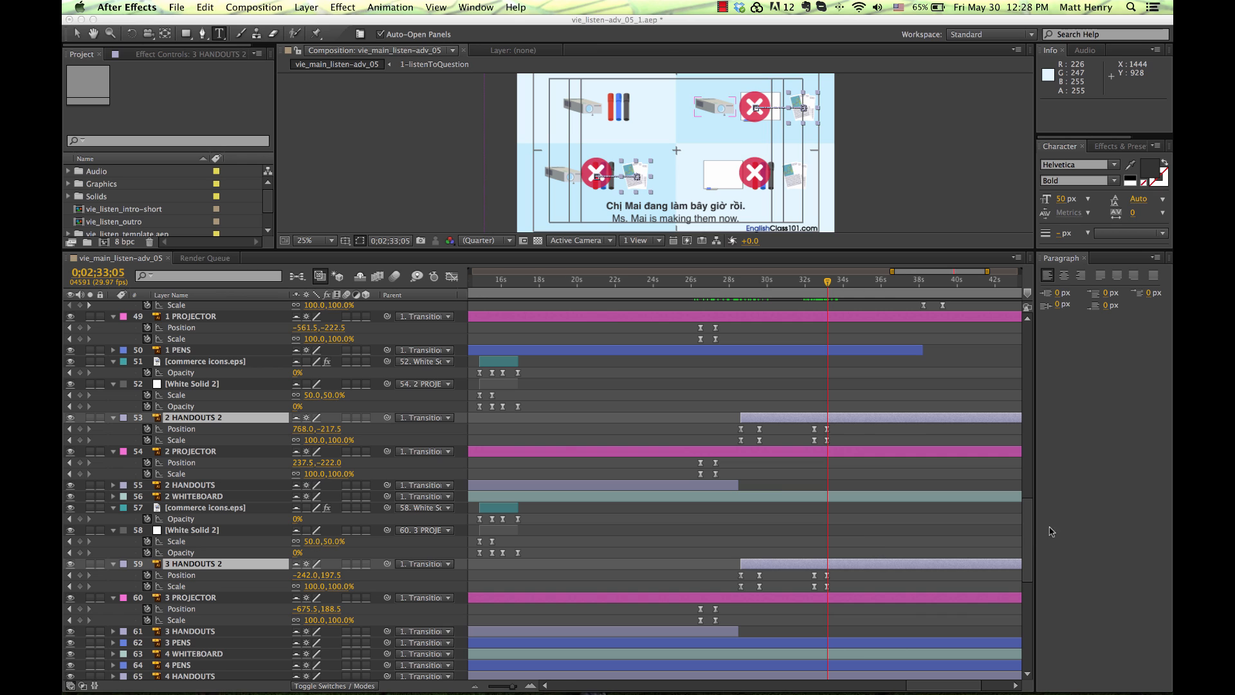
# Step: Compare the dialogue_H audio with icon_wrong layers 43 and 44 and the handouts keyframes between 0;02;32;11 and 0;02;33;13
pyautogui.moveTo(1028, 534); pyautogui.dragTo(1026, 631)
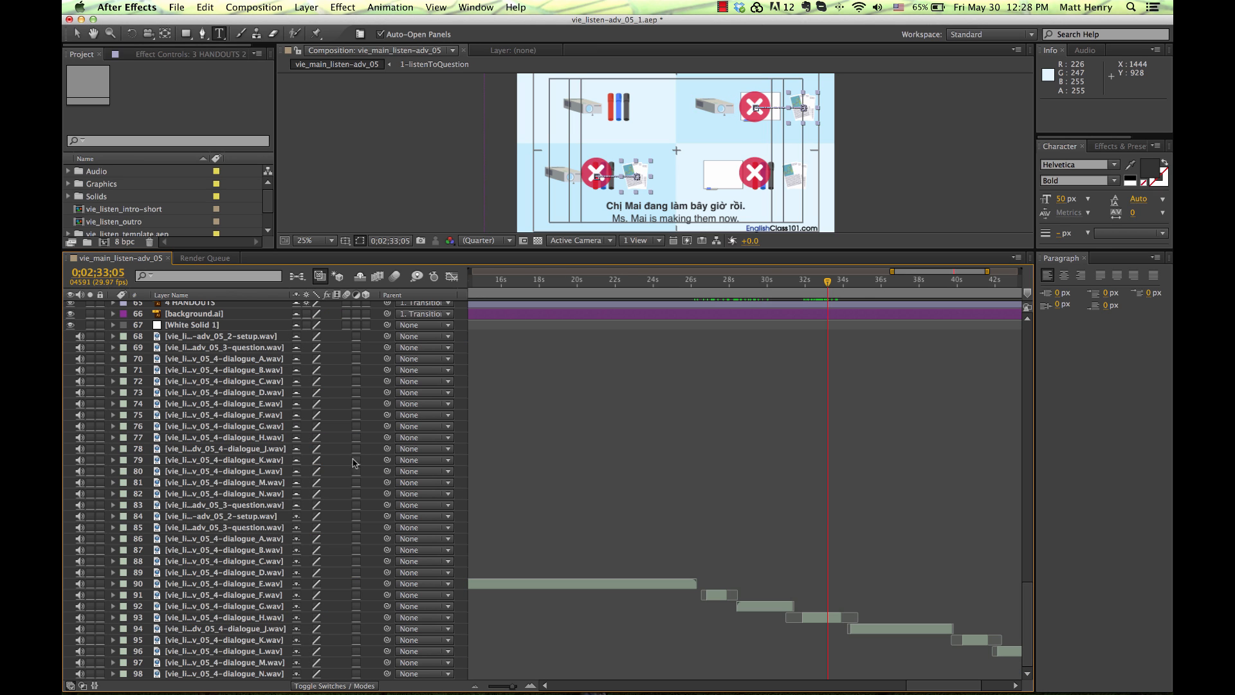
pyautogui.click(252, 619)
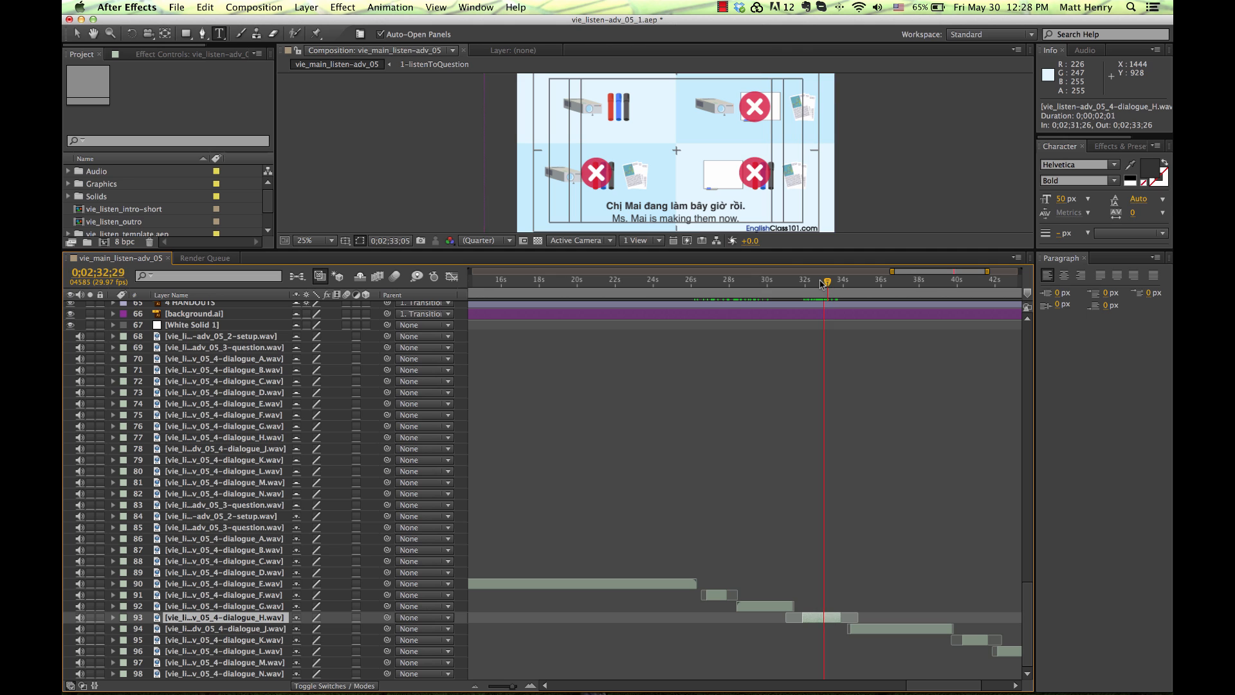
pyautogui.moveTo(821, 283); pyautogui.dragTo(832, 283)
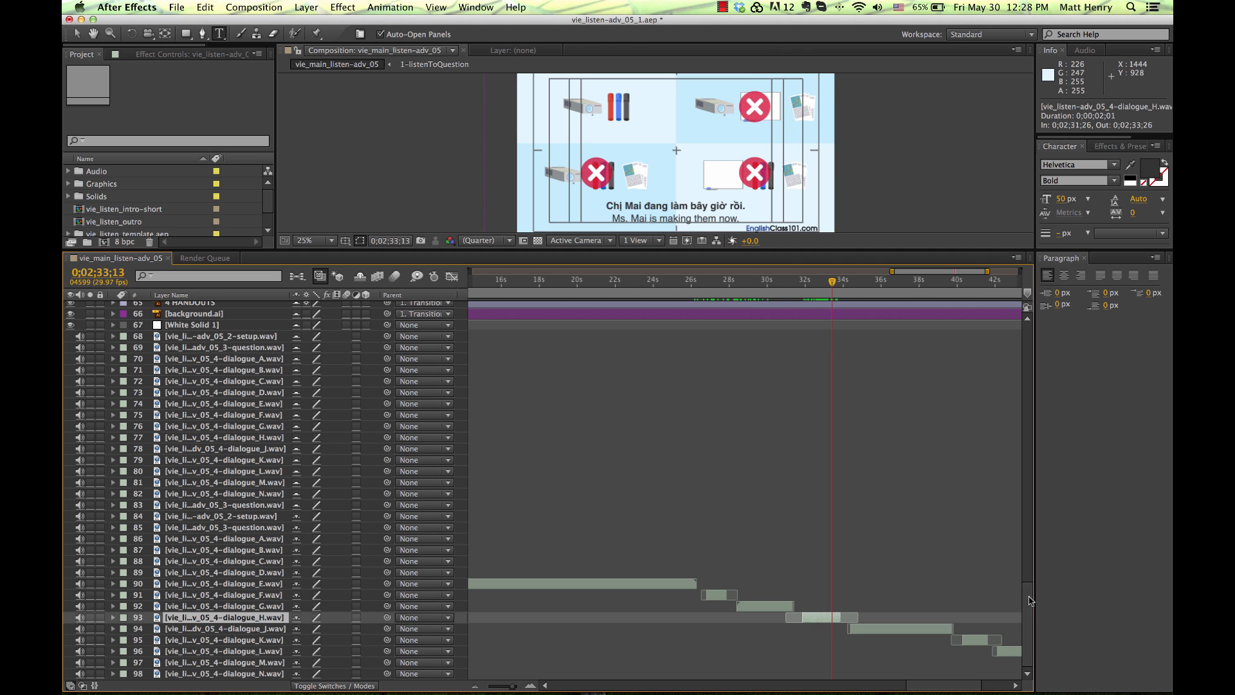
pyautogui.moveTo(1031, 601); pyautogui.dragTo(1037, 442)
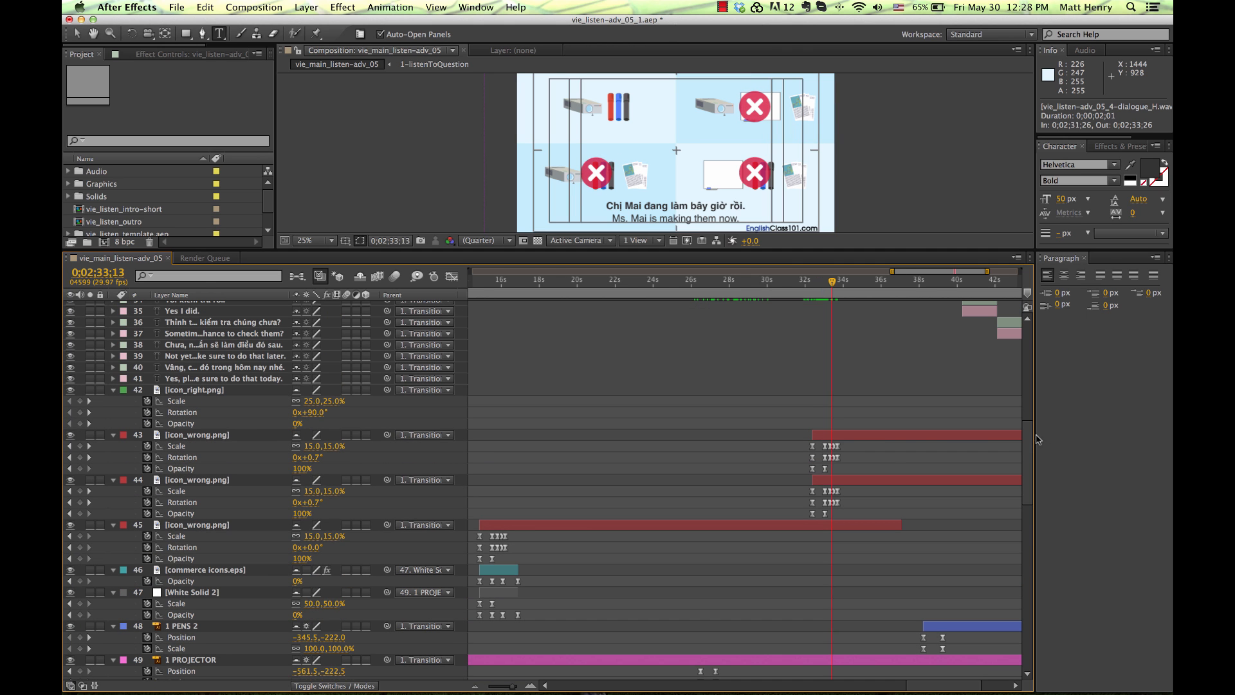
pyautogui.click(887, 436)
pyautogui.keyDown('shift'); pyautogui.click(857, 481); pyautogui.keyUp('shift')
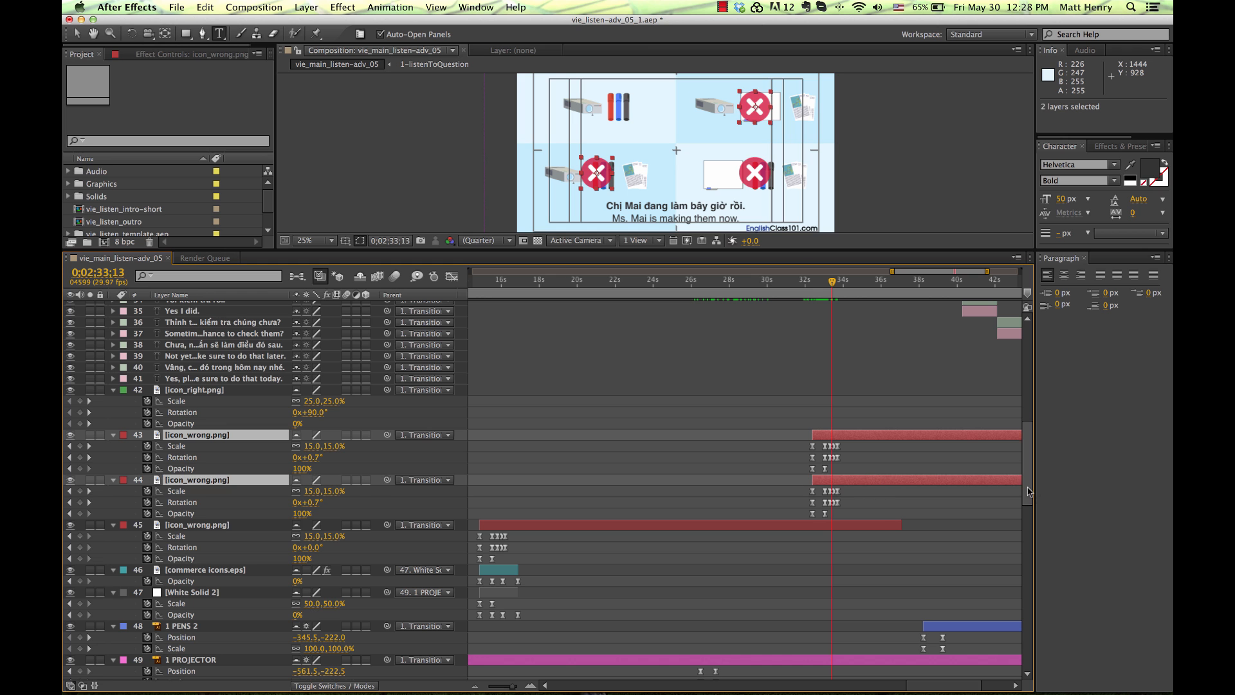
pyautogui.moveTo(1029, 505); pyautogui.dragTo(1032, 544)
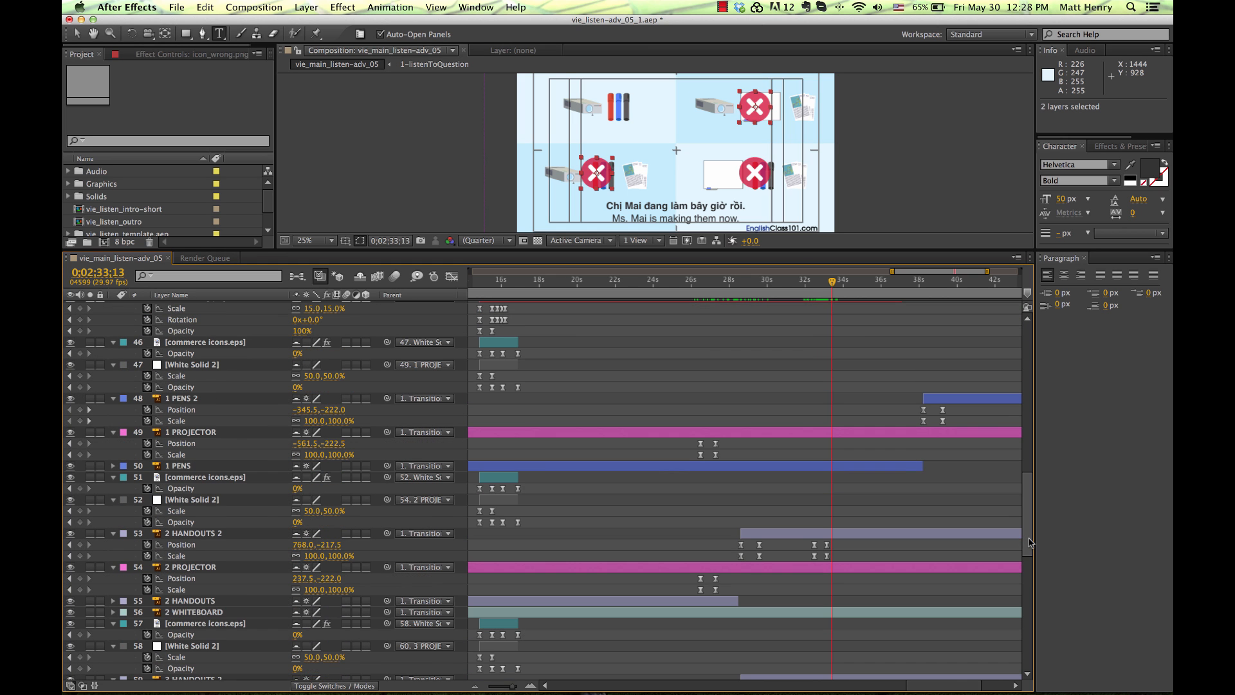
pyautogui.scroll(5, 1028, 496)
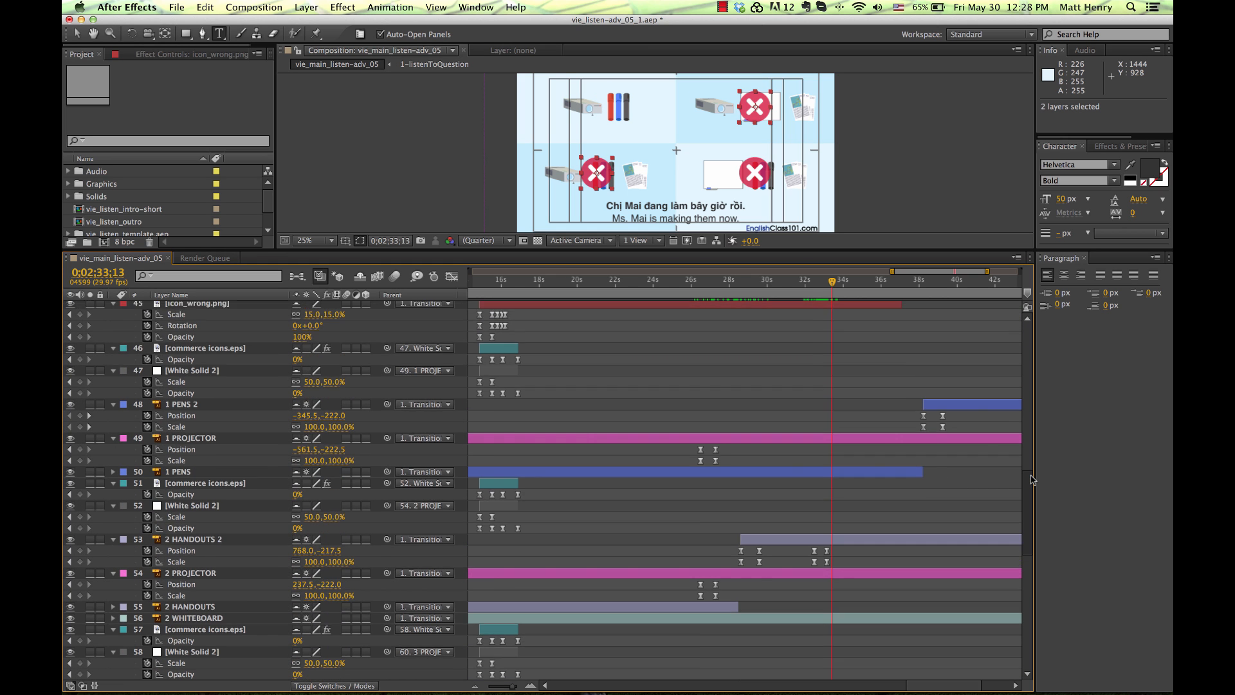
pyautogui.click(813, 285)
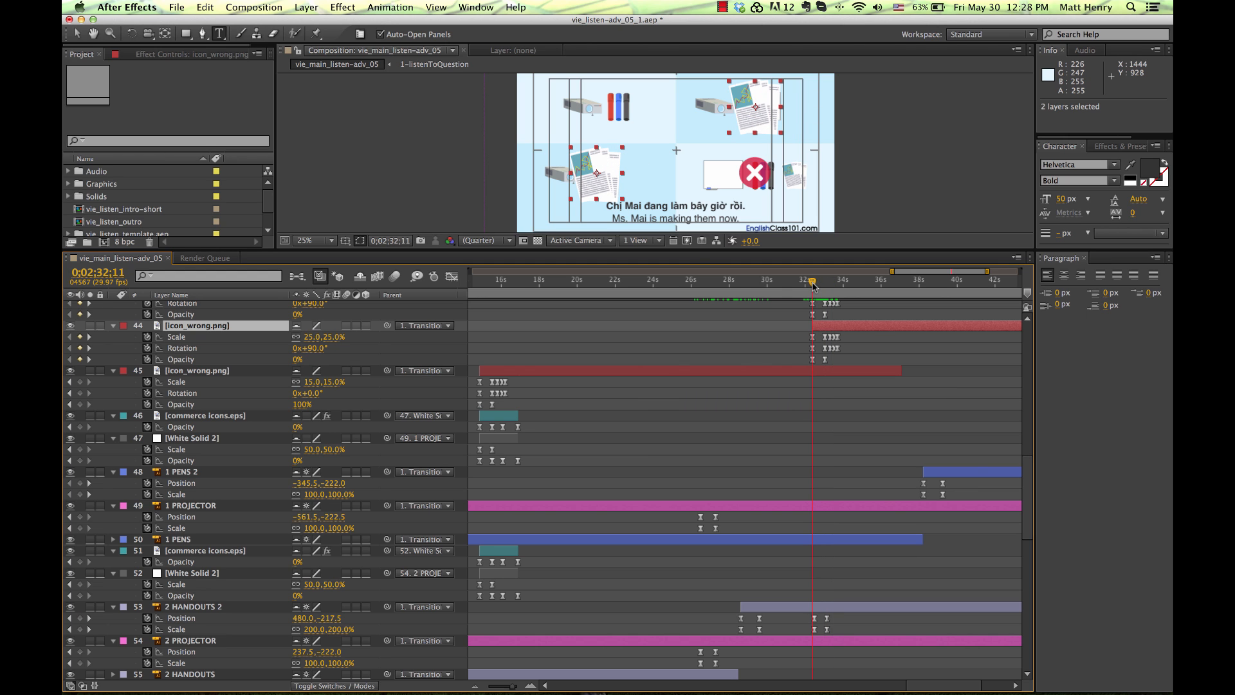
# Step: Locate the cue in the dialogue_H audio and move icon_wrong layers 43 and 44 to start at 0;02;33;03
pyautogui.scroll(-5, 839, 527)
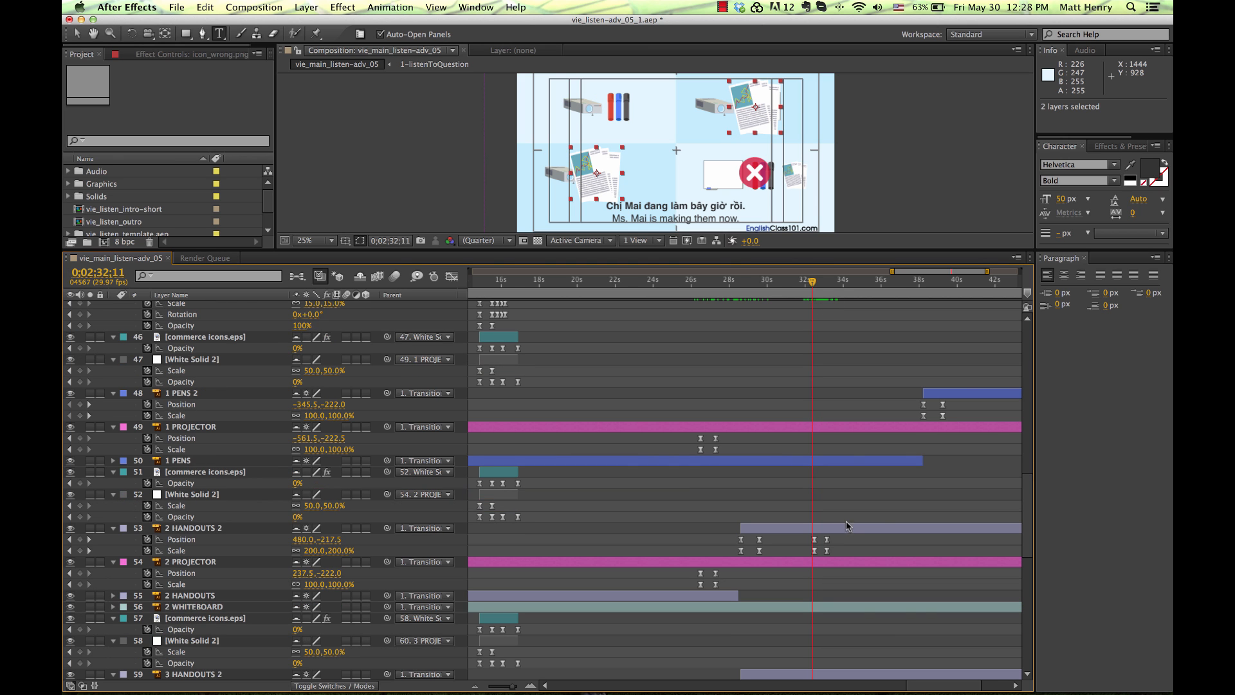
pyautogui.scroll(-20, 1031, 521)
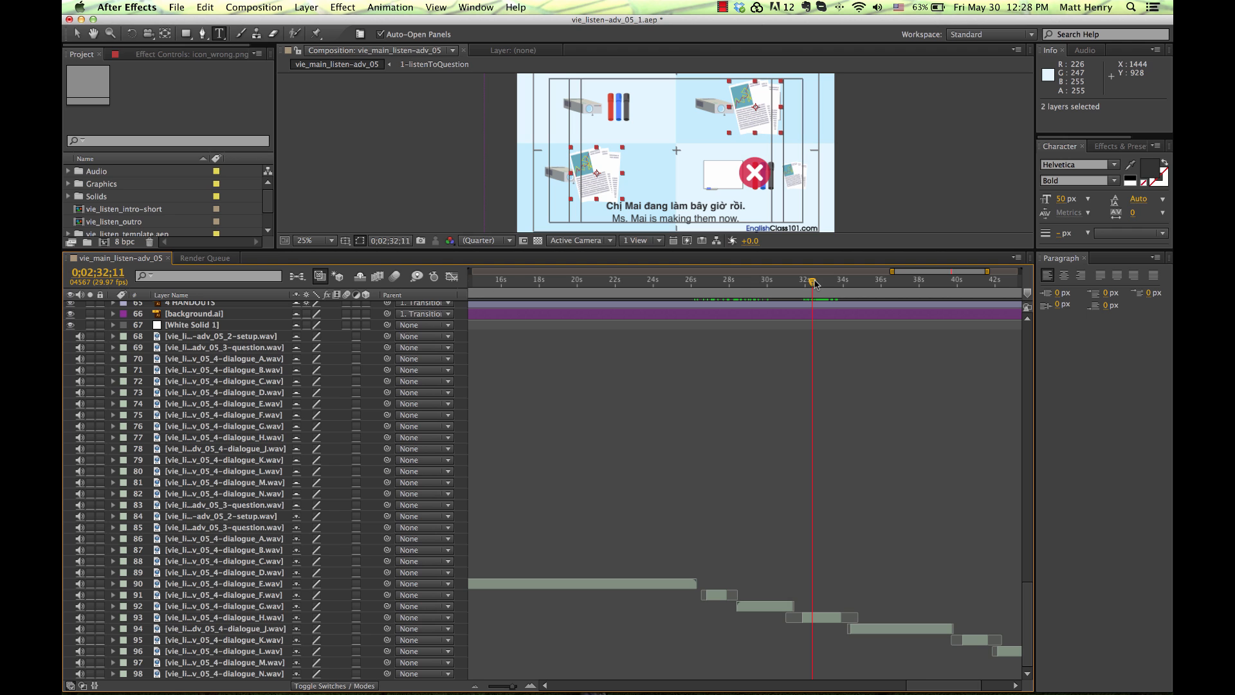
pyautogui.click(824, 621)
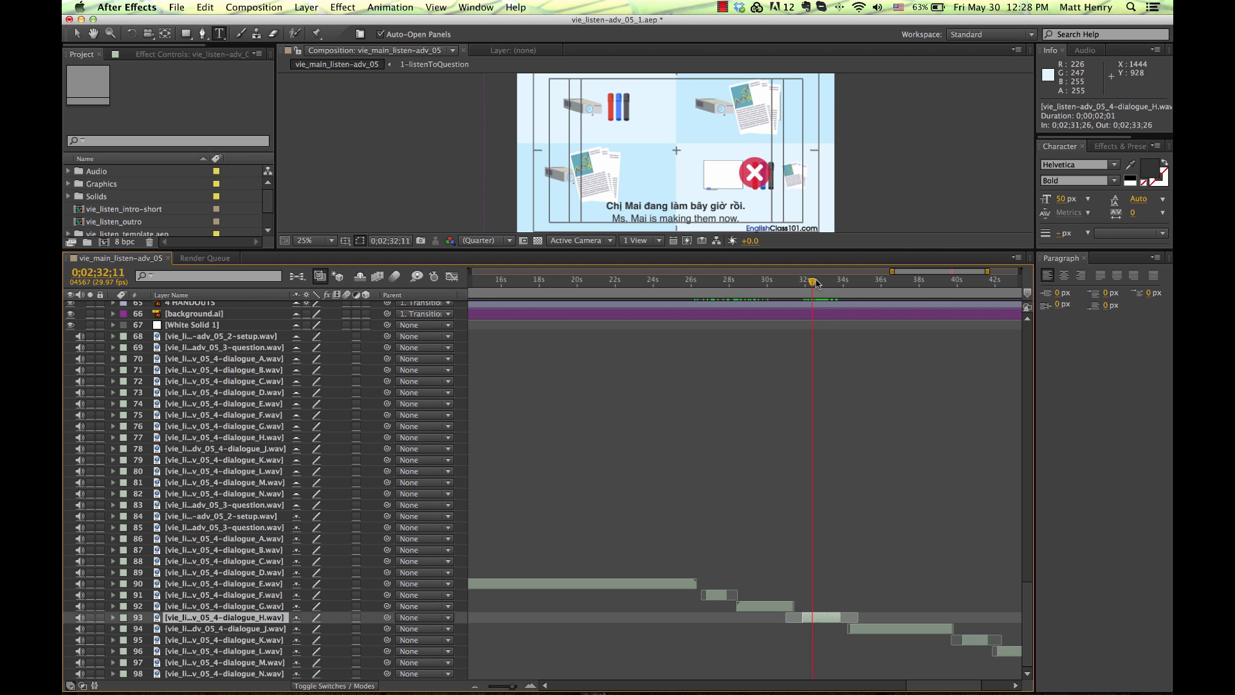
pyautogui.moveTo(815, 282); pyautogui.dragTo(827, 282)
pyautogui.scroll(1, 1028, 508)
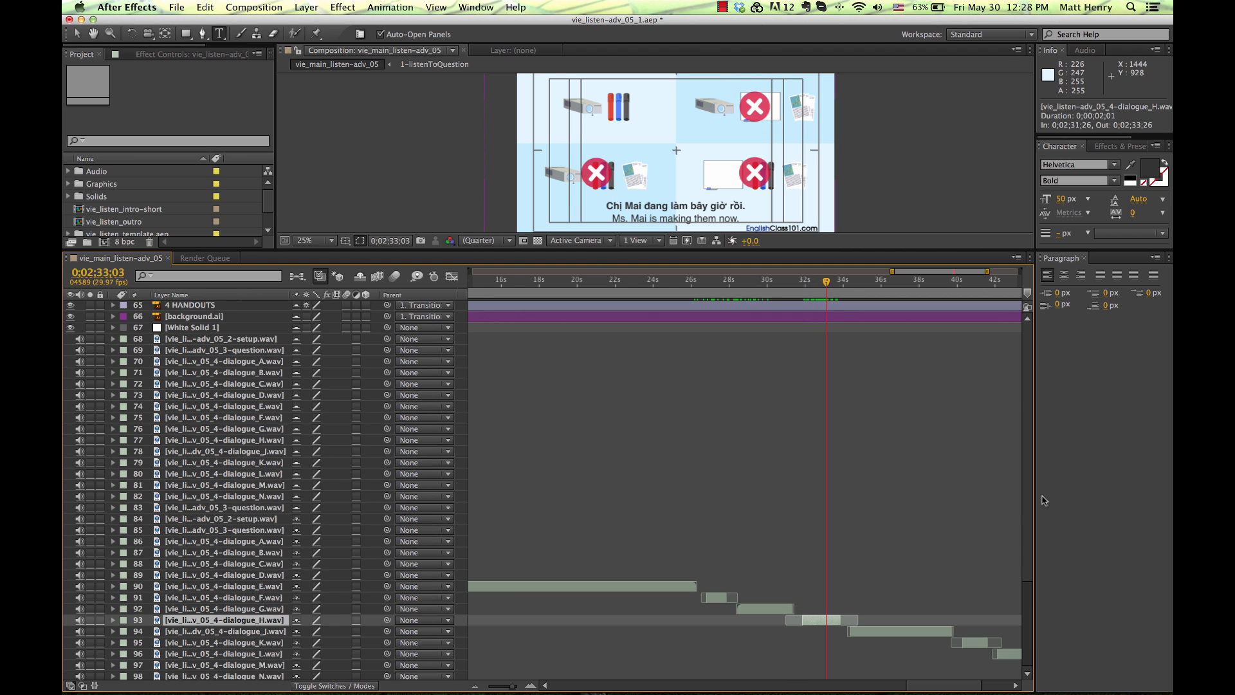
pyautogui.scroll(15, 867, 486)
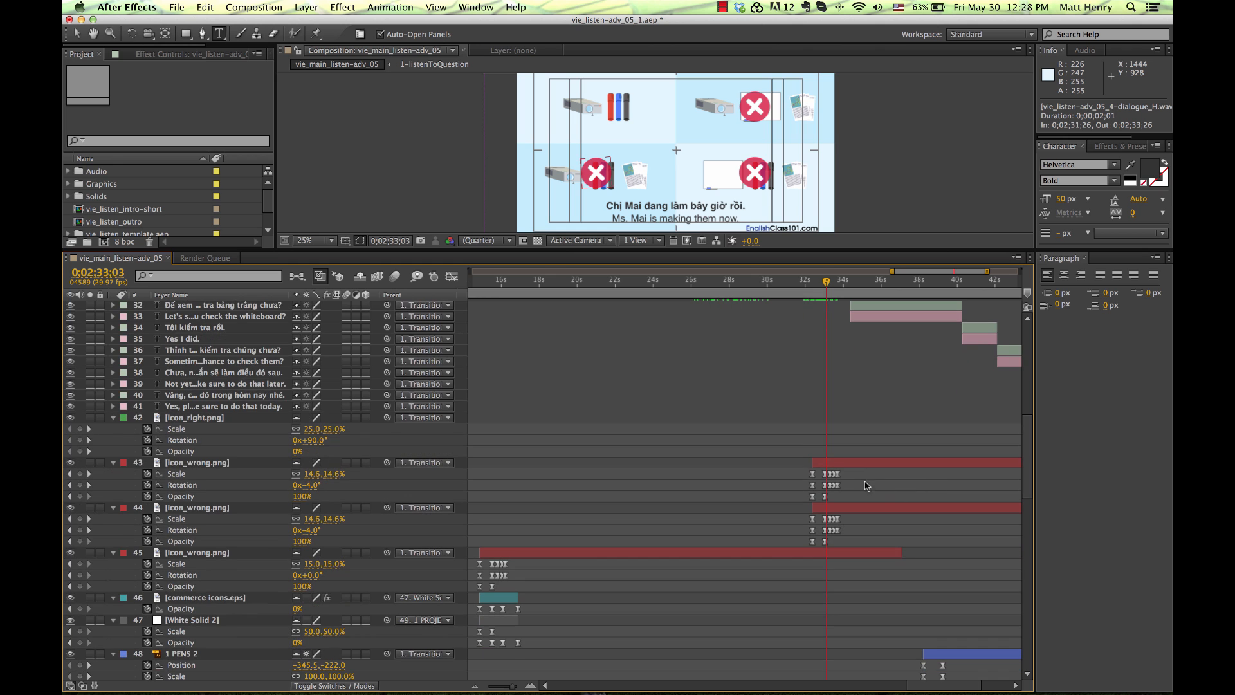
pyautogui.click(859, 464)
pyautogui.keyDown('shift'); pyautogui.click(853, 508); pyautogui.keyUp('shift')
pyautogui.press('[')
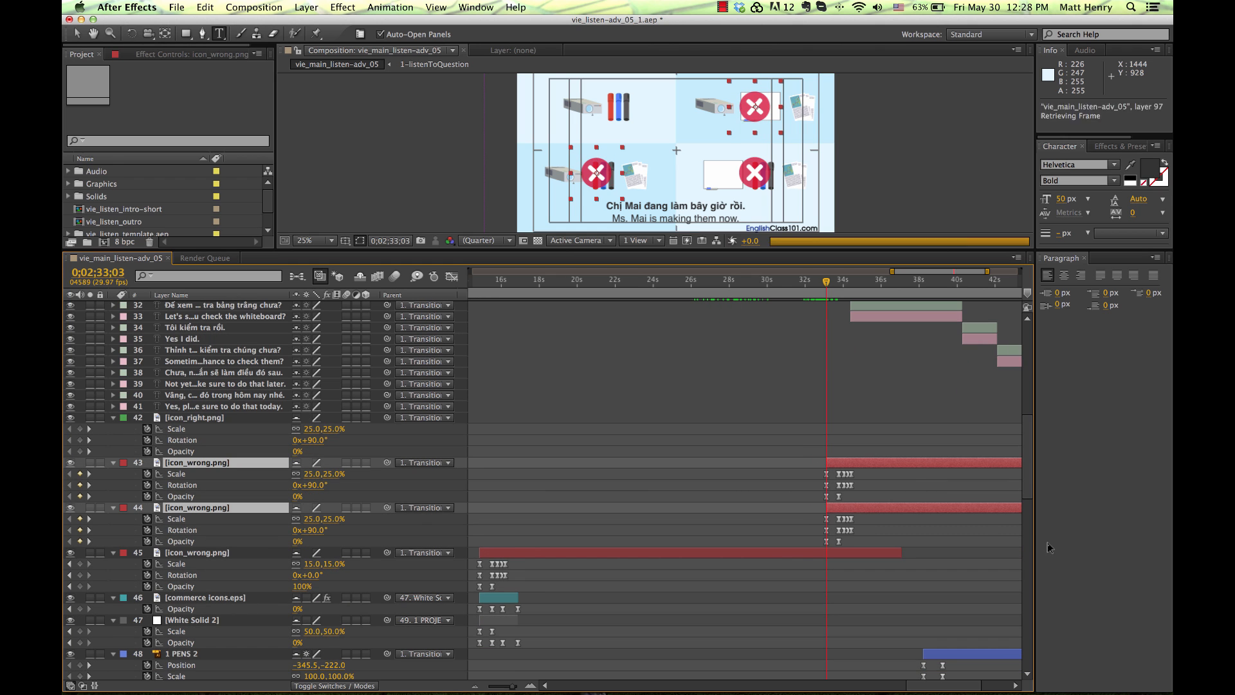
# Step: Shift the second pair of Position and Scale keyframes on 2 HANDOUTS 2 and 3 HANDOUTS 2 to begin at 0;02;33;03
pyautogui.moveTo(1029, 502); pyautogui.dragTo(1033, 530)
pyautogui.scroll(-5, 1033, 531)
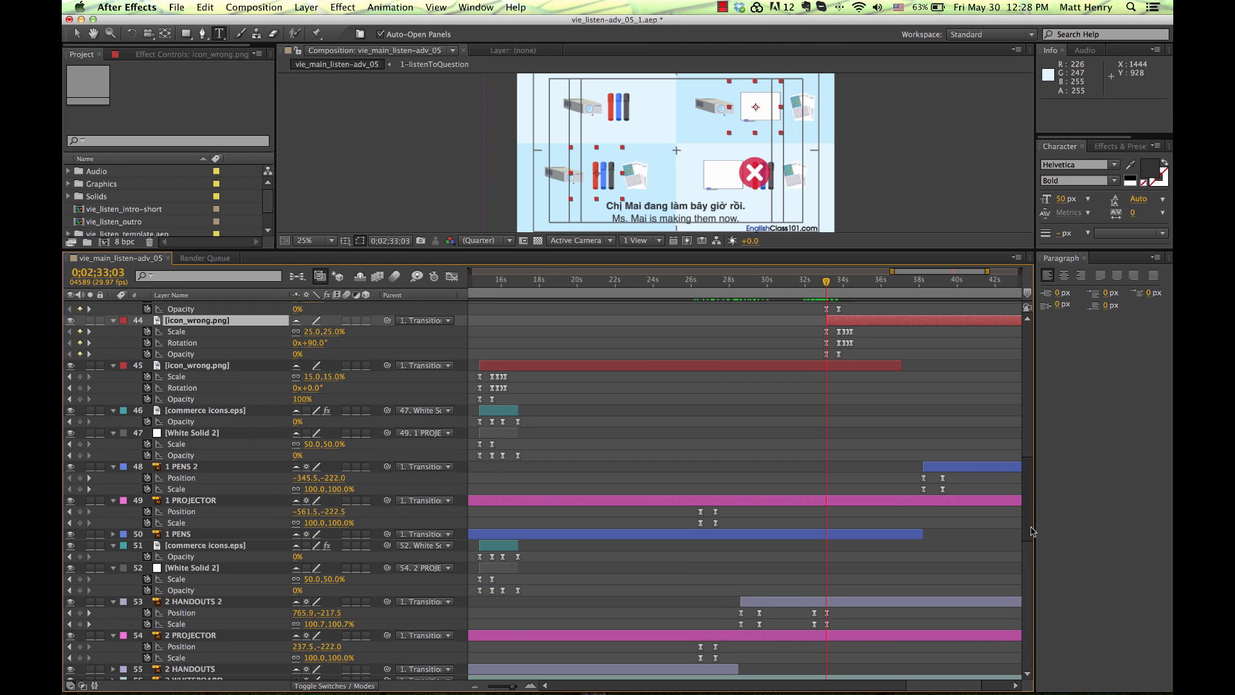
pyautogui.moveTo(839, 507); pyautogui.dragTo(828, 665)
pyautogui.click(903, 476)
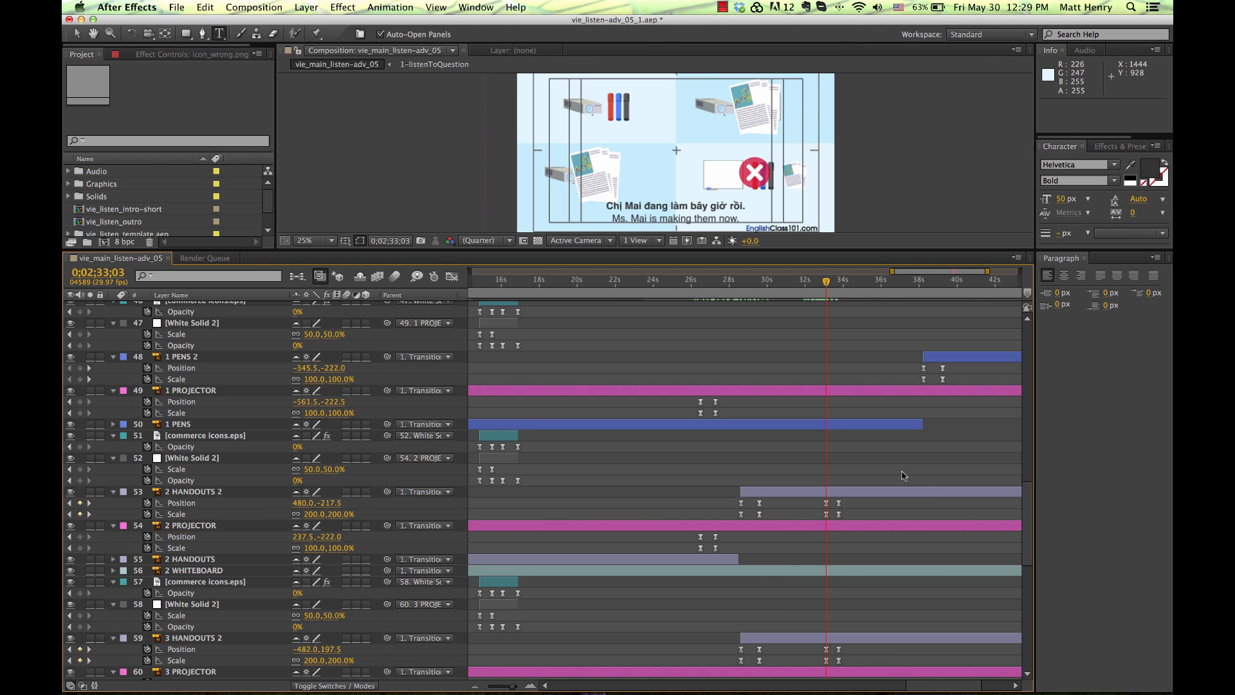
# Step: Scrub the retimed handouts and wrong-answer icon animation from 0;02;32;17 through 0;02;34;11 to 0;02;37;00
pyautogui.moveTo(1031, 559); pyautogui.dragTo(1028, 602)
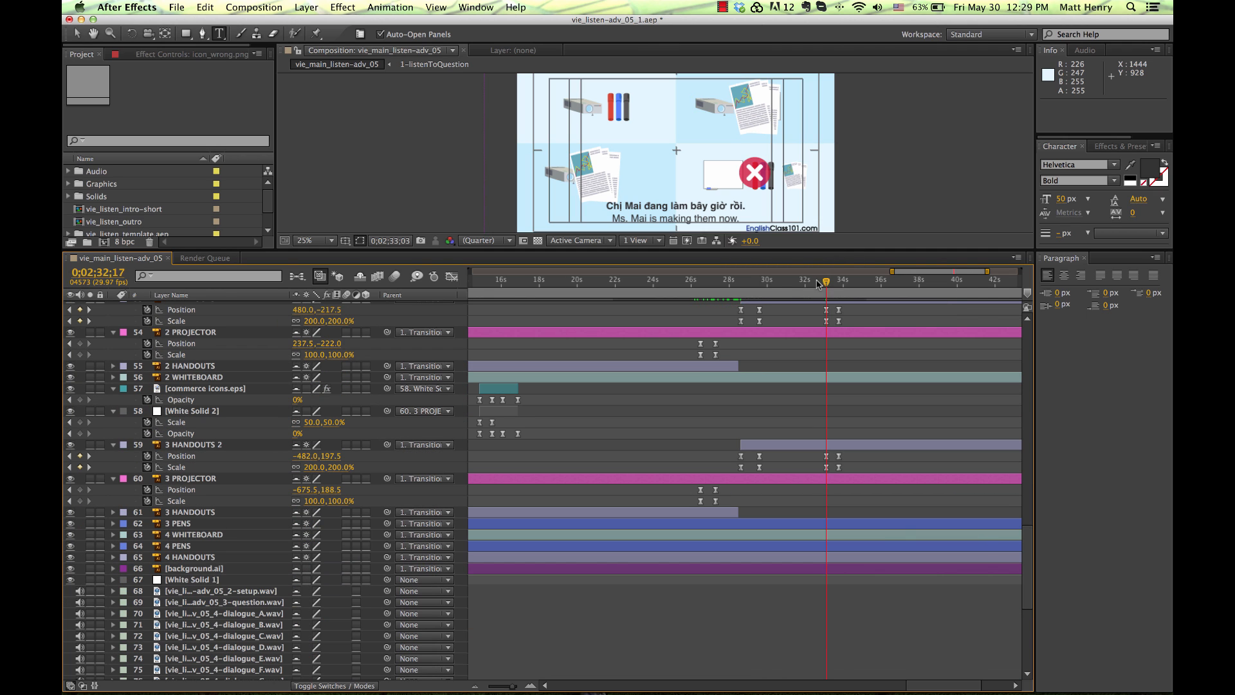
pyautogui.moveTo(817, 282); pyautogui.dragTo(850, 284)
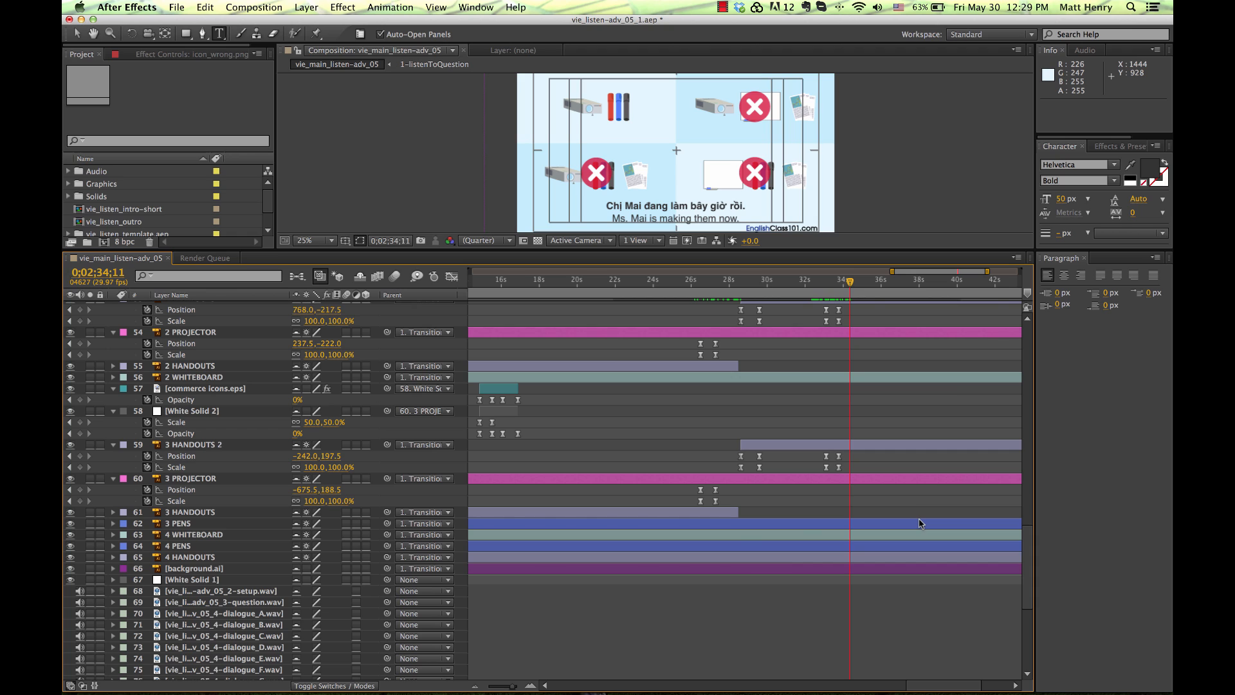
pyautogui.moveTo(859, 286); pyautogui.dragTo(897, 290)
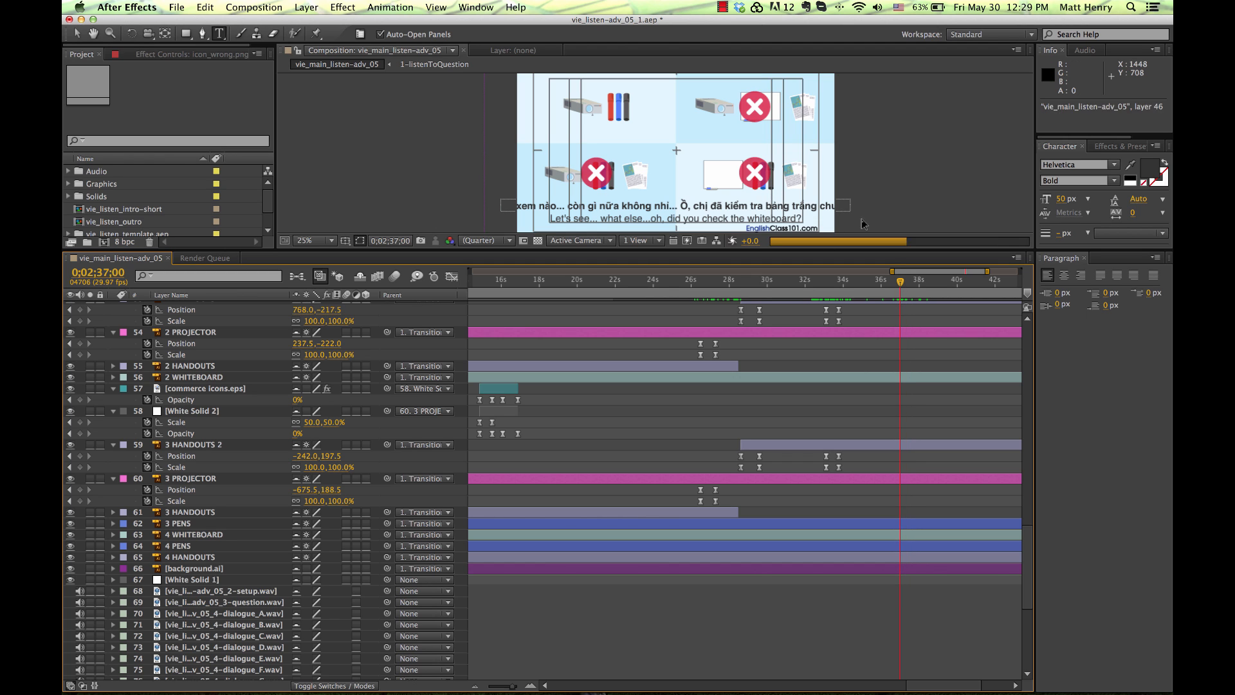
# Step: Extend the out point of icon_wrong layer 45 to the end of the last dialogue subtitle
pyautogui.scroll(6, 1030, 501)
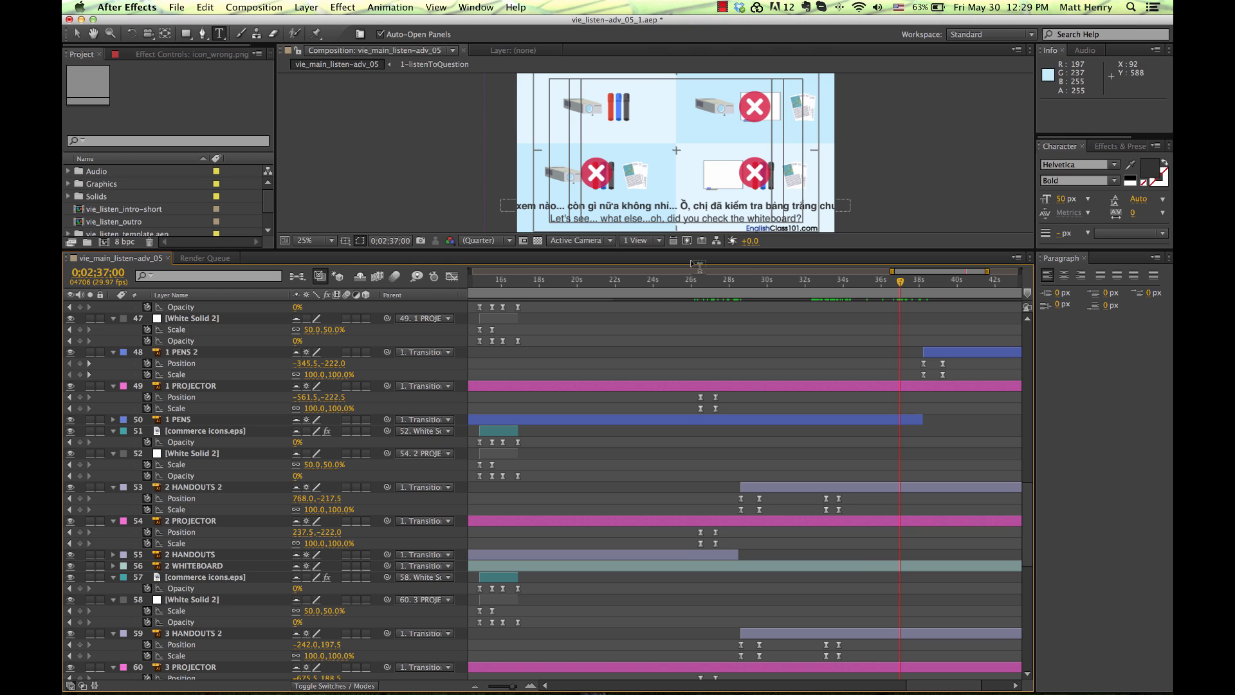
pyautogui.click(77, 33)
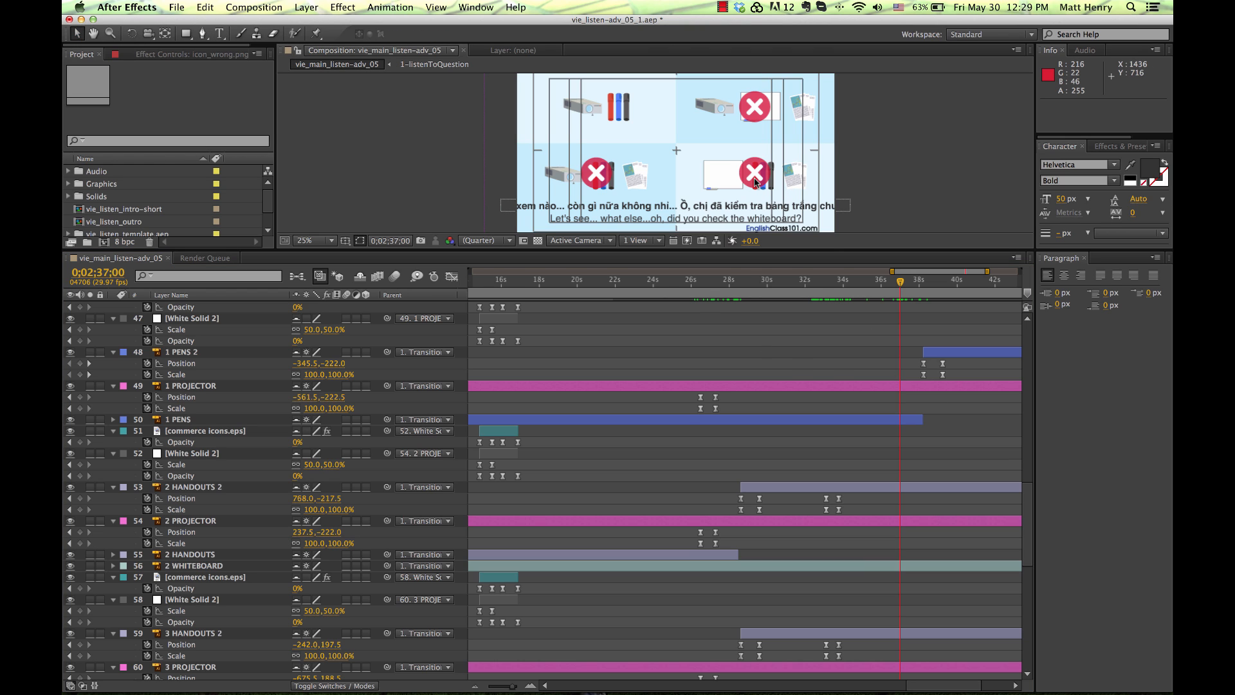
pyautogui.click(756, 183)
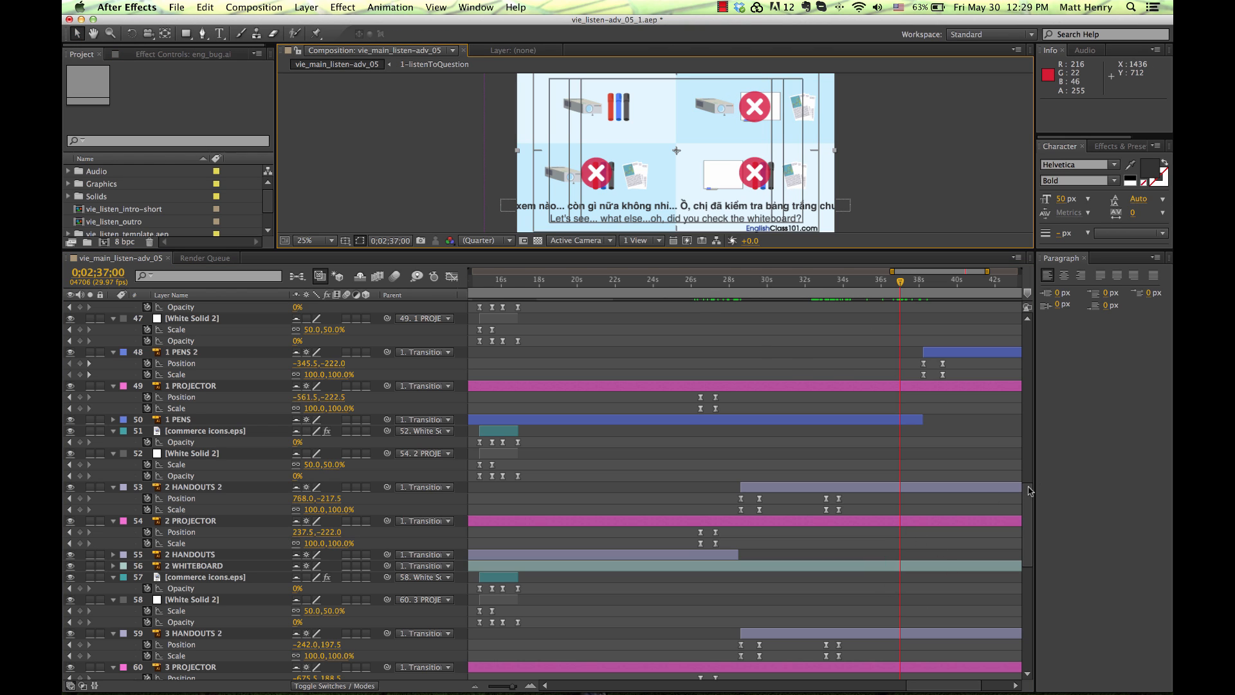
pyautogui.moveTo(1029, 490); pyautogui.dragTo(1035, 429)
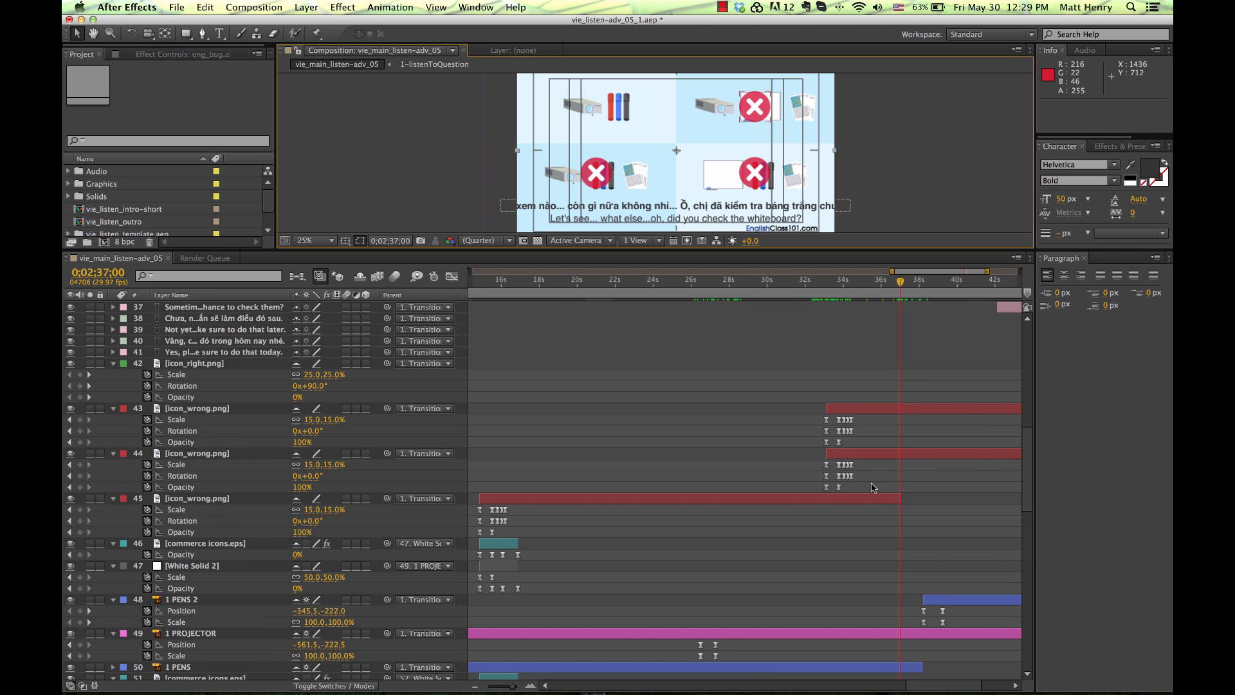
pyautogui.click(871, 499)
pyautogui.hscroll(6, 897, 552)
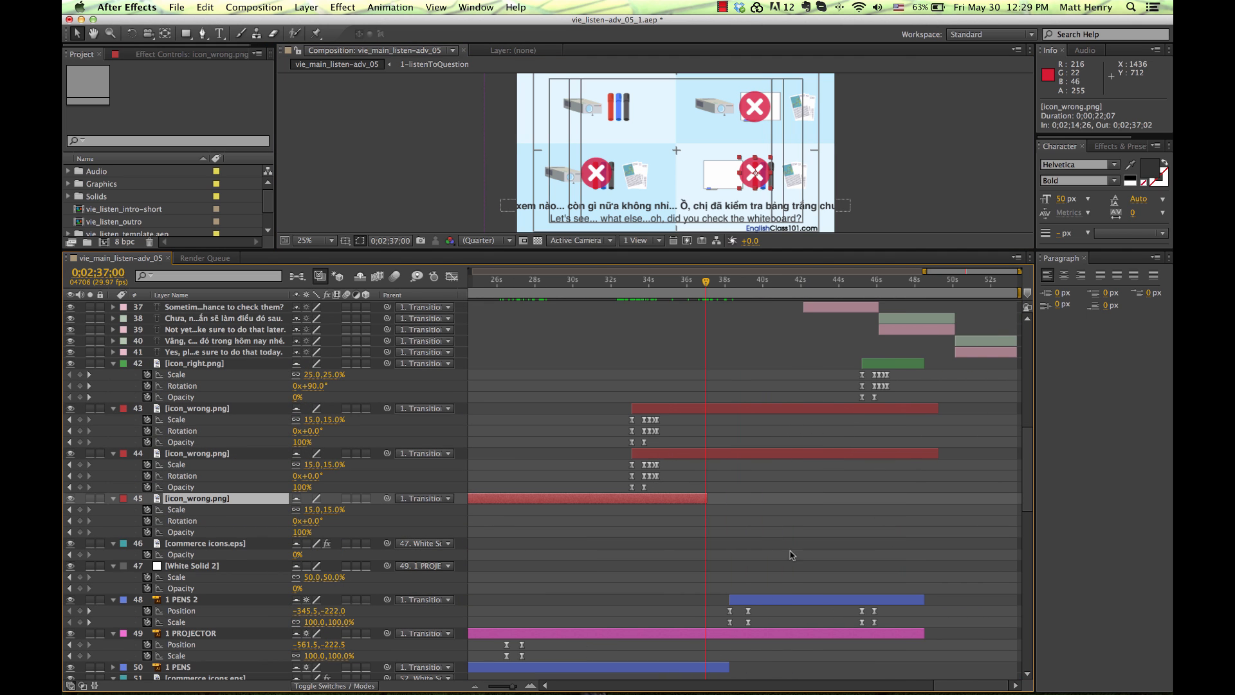
pyautogui.moveTo(708, 499); pyautogui.dragTo(989, 516)
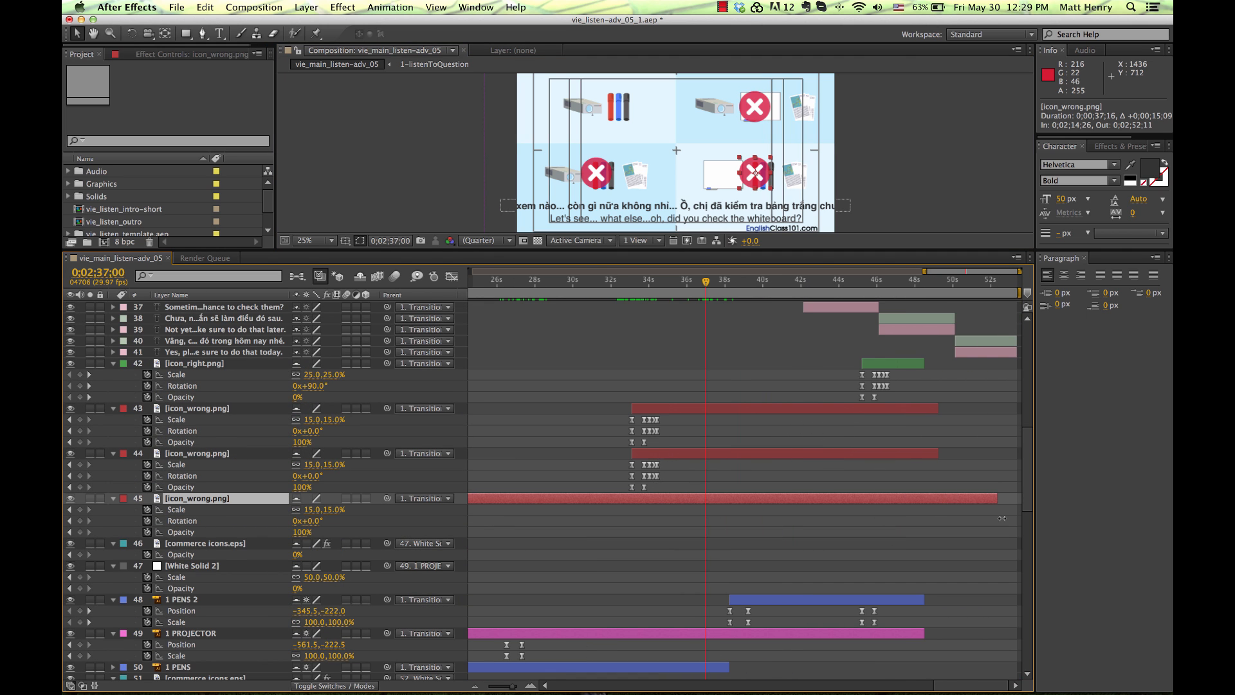
# Step: Extend the icon_right layer 42 and icon_wrong layers 43 and 44 to end at 0;02;53;11
pyautogui.click(921, 453)
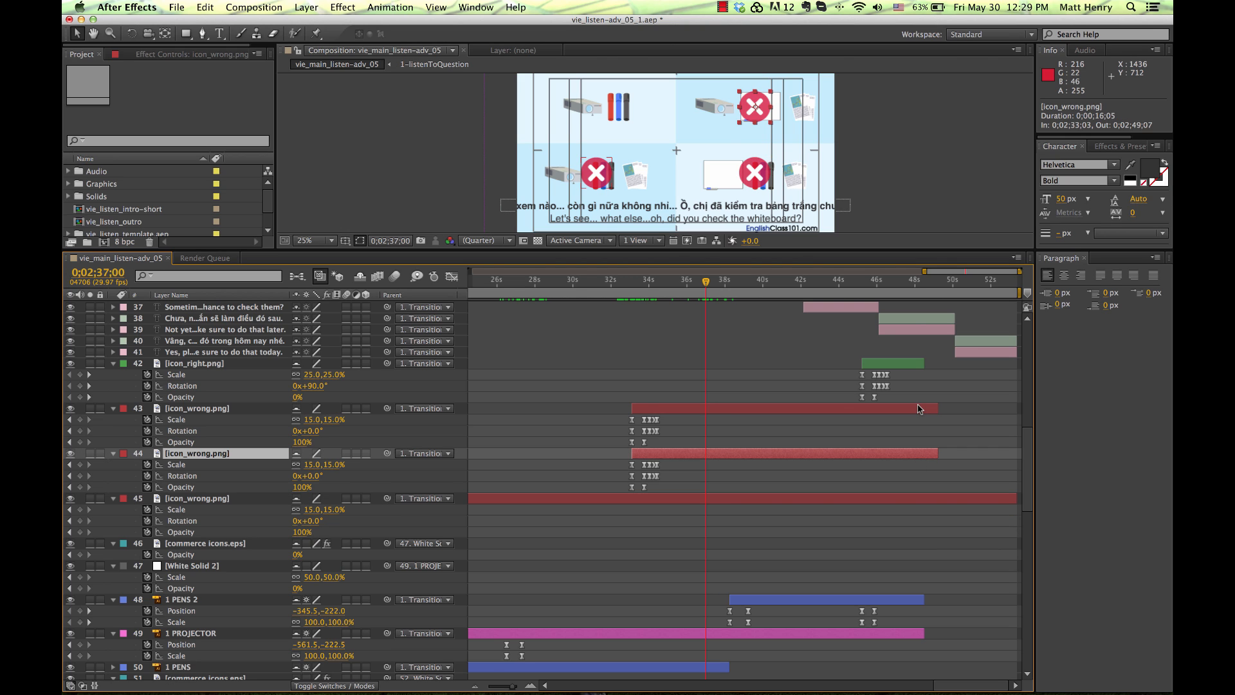
pyautogui.keyDown('shift'); pyautogui.click(921, 408); pyautogui.keyUp('shift')
pyautogui.keyDown('shift'); pyautogui.click(922, 363); pyautogui.keyUp('shift')
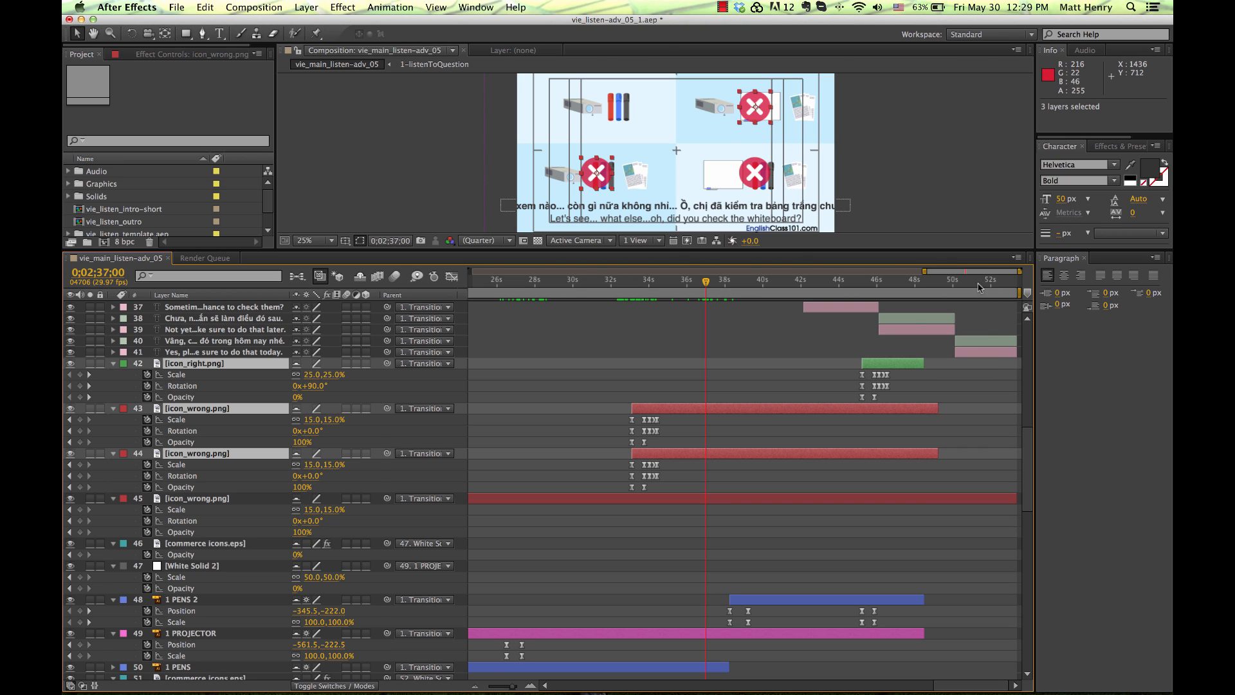
pyautogui.moveTo(980, 283); pyautogui.dragTo(1017, 280)
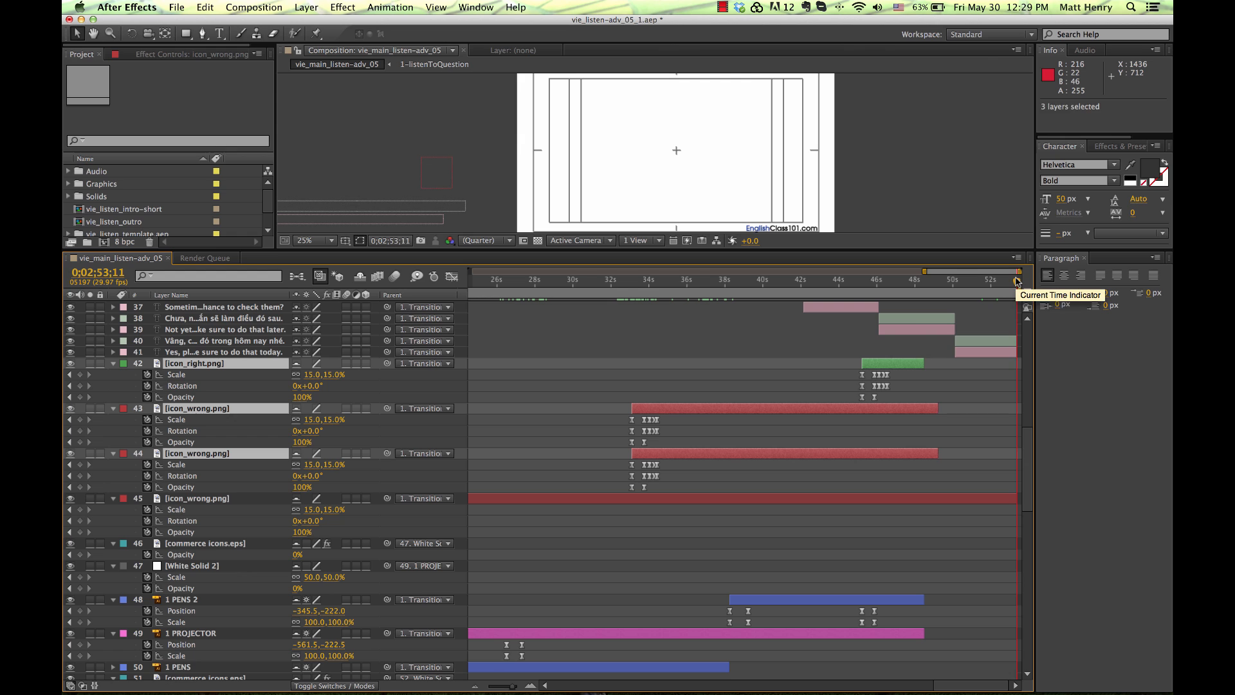
pyautogui.hotkey('alt', ']')
pyautogui.click(938, 389)
# Step: Scrub the timeline from 0;02;34;20 to the enlarged pens at 0;02;42;26 and check the dialogue script in Chrome
pyautogui.click(662, 281)
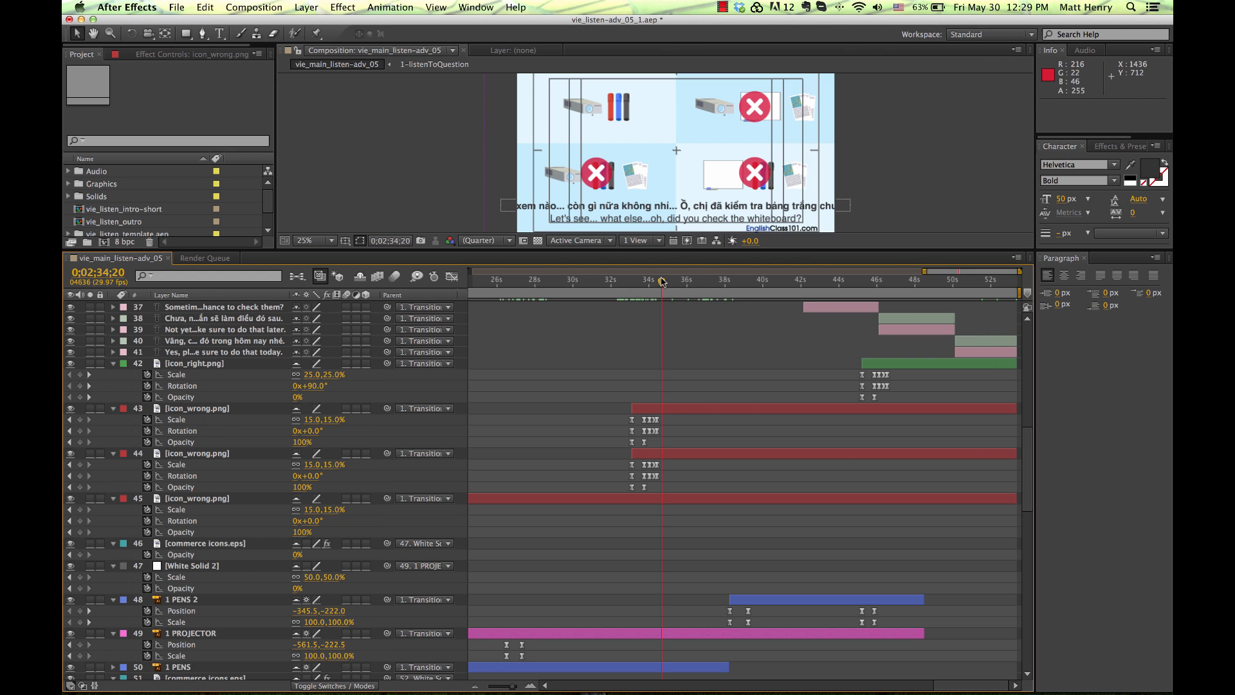
pyautogui.moveTo(669, 284); pyautogui.dragTo(717, 288)
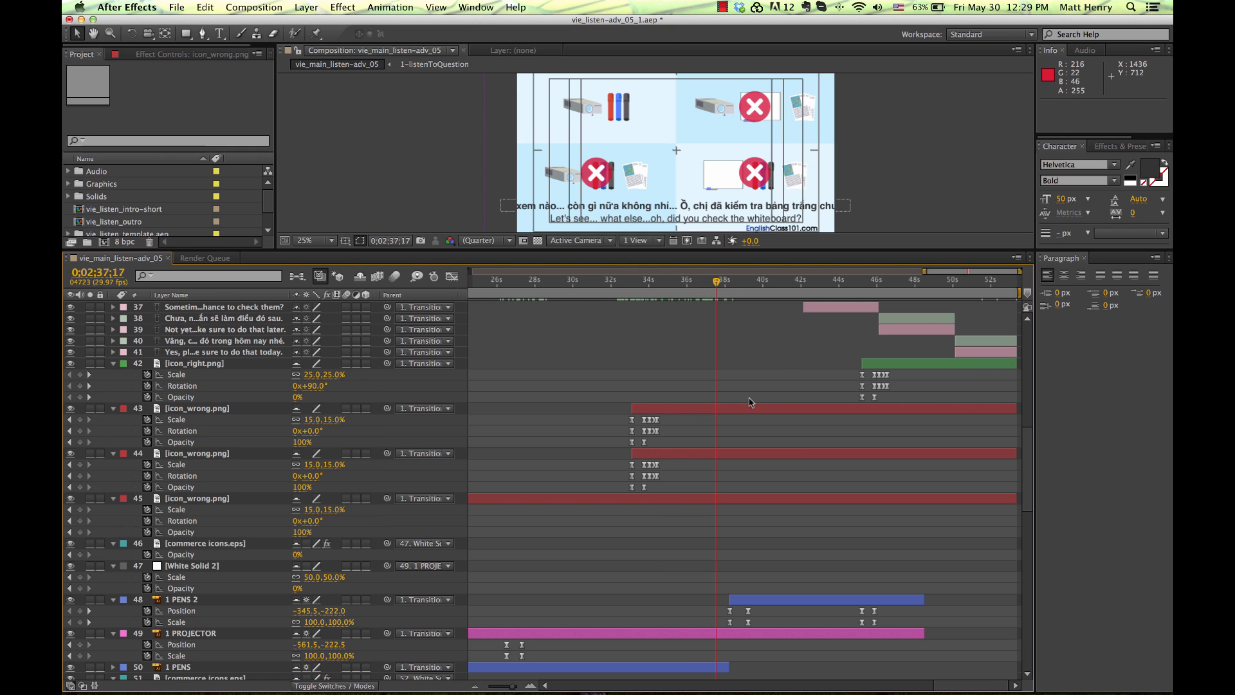
pyautogui.moveTo(718, 283); pyautogui.dragTo(819, 287)
pyautogui.press('super+Tab')
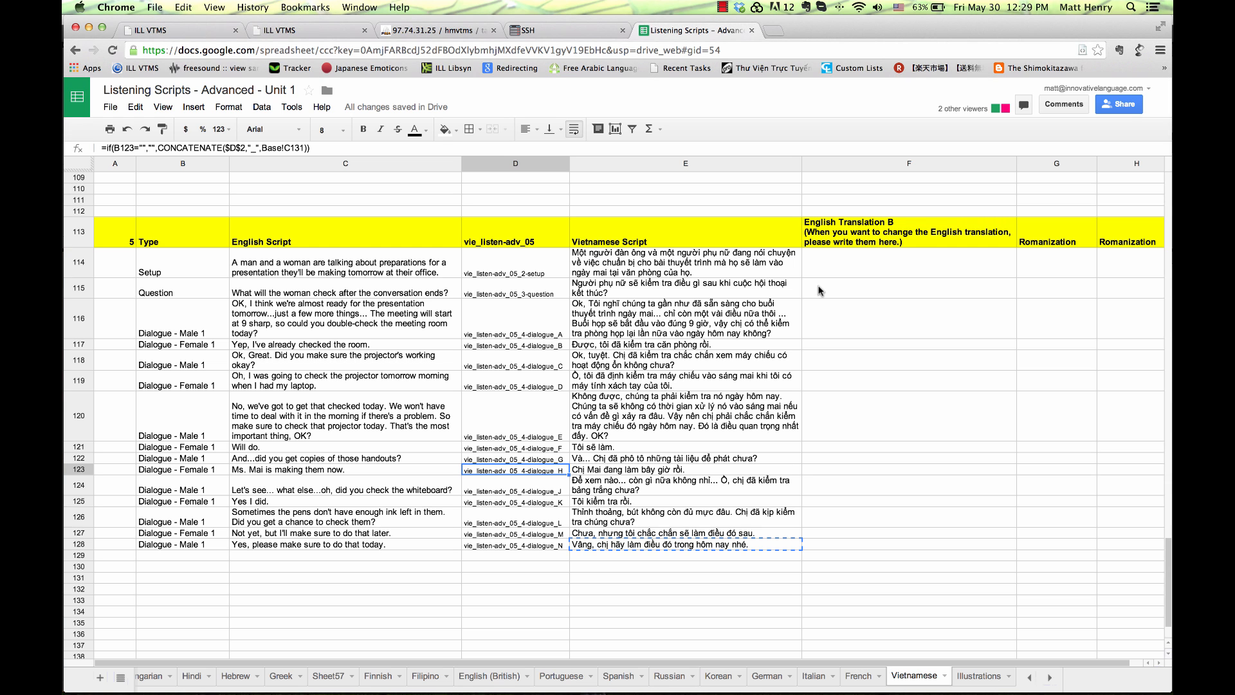
pyautogui.press('super+Tab')
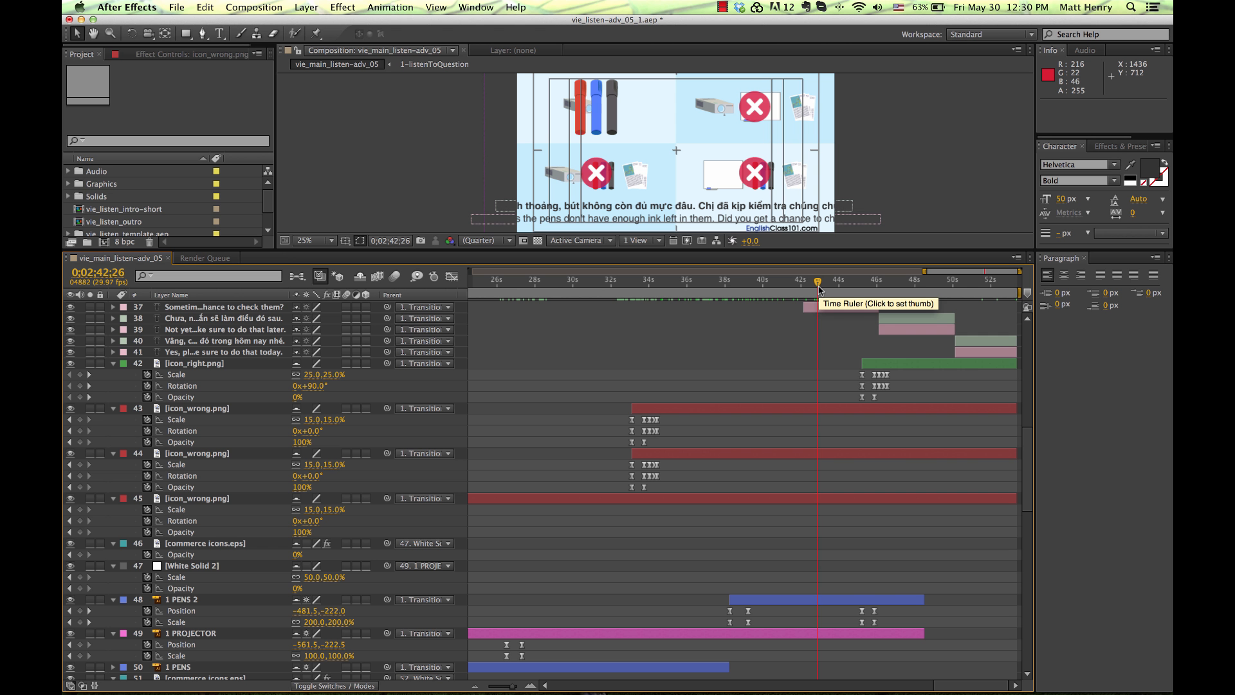
# Step: Scrub back to 0;02;41;20, check script rows 124 and 125 in Chrome, and return to After Effects
pyautogui.moveTo(819, 287); pyautogui.dragTo(798, 287)
pyautogui.press('super+Tab')
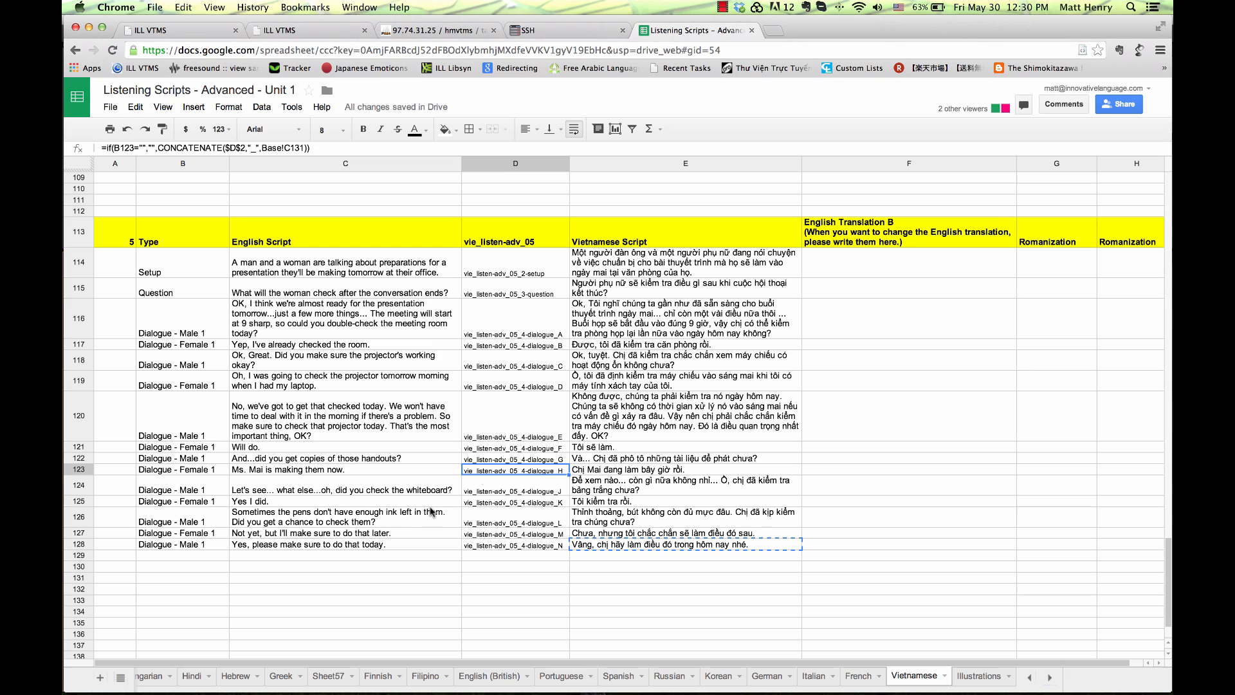
pyautogui.click(360, 490)
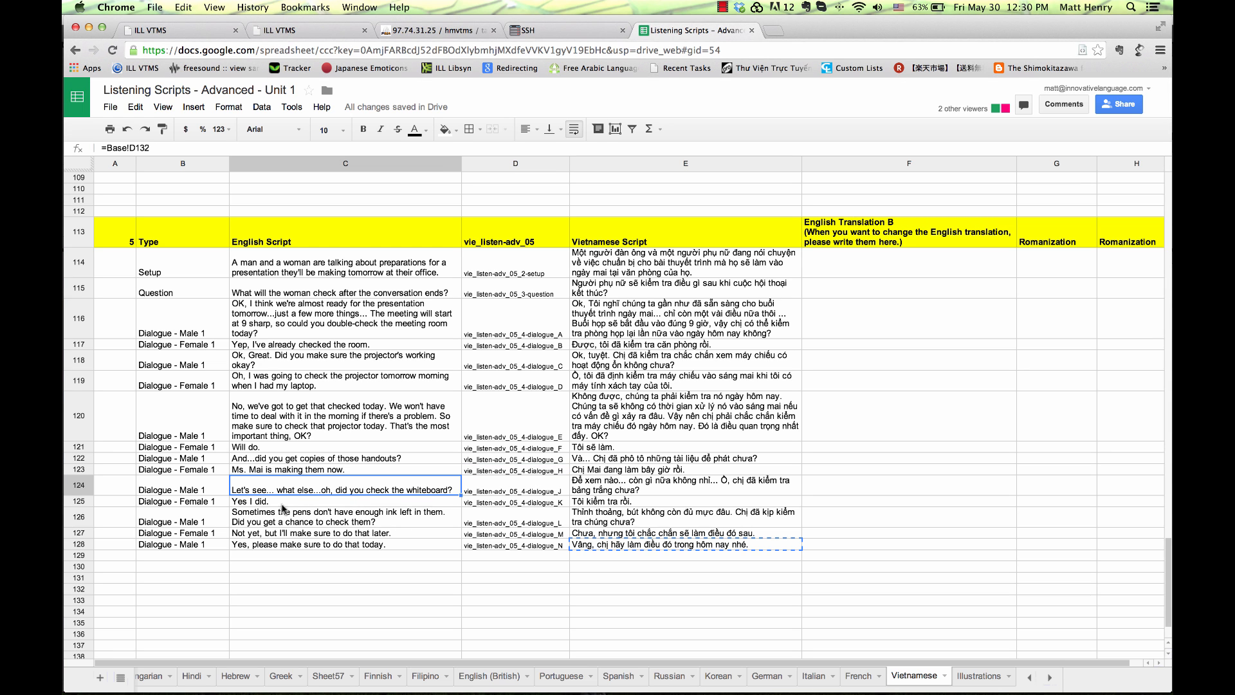
pyautogui.click(249, 503)
pyautogui.press('super+Tab')
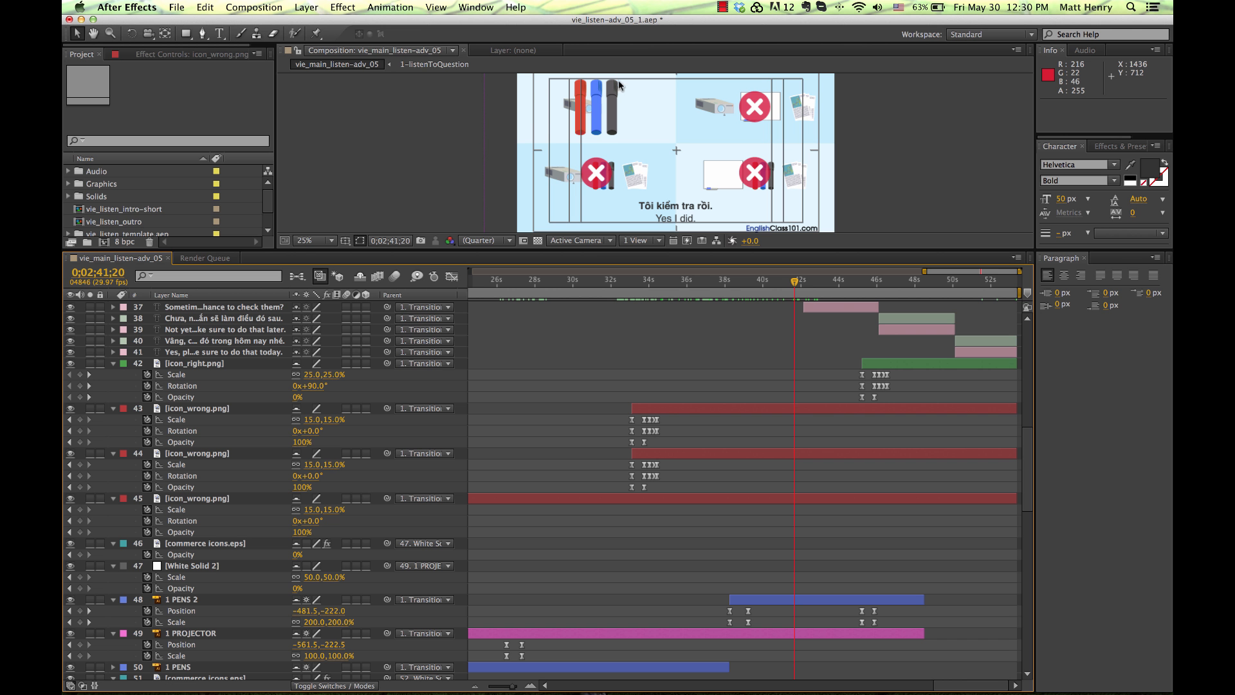
# Step: Read script rows 126 to 128 in Chrome, identify the audio file of the pens line, and return to After Effects at 0;02;42;01
pyautogui.press('super+Tab')
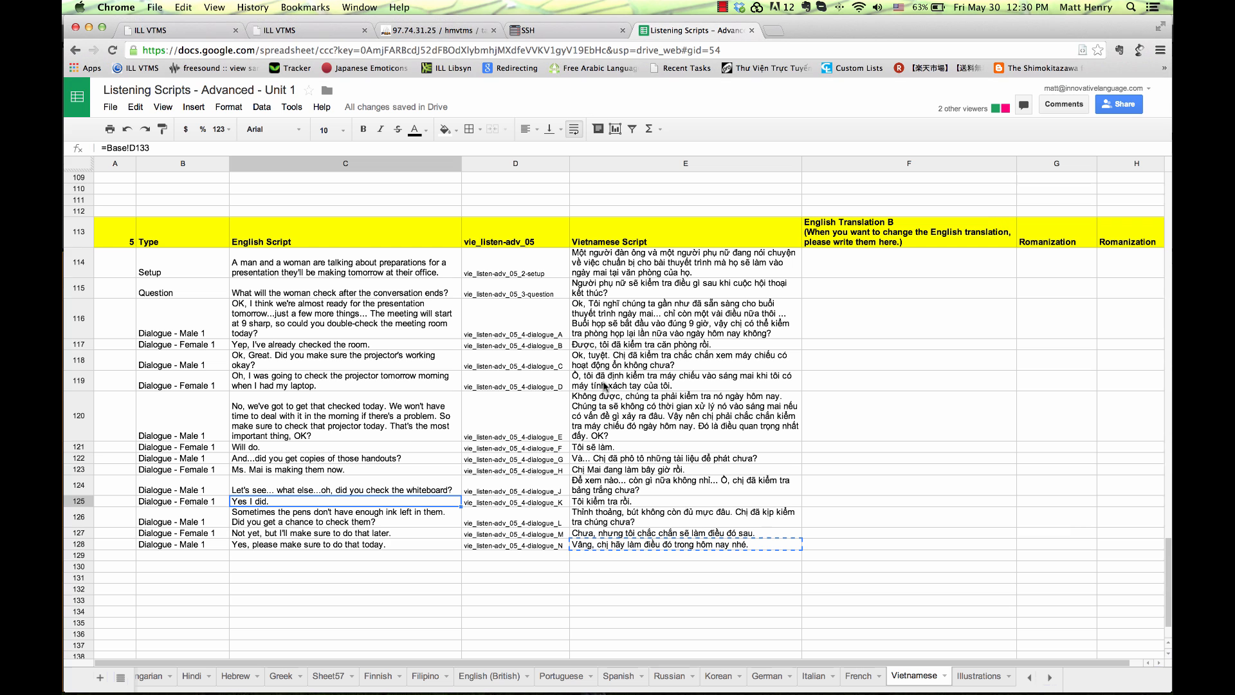
pyautogui.click(301, 511)
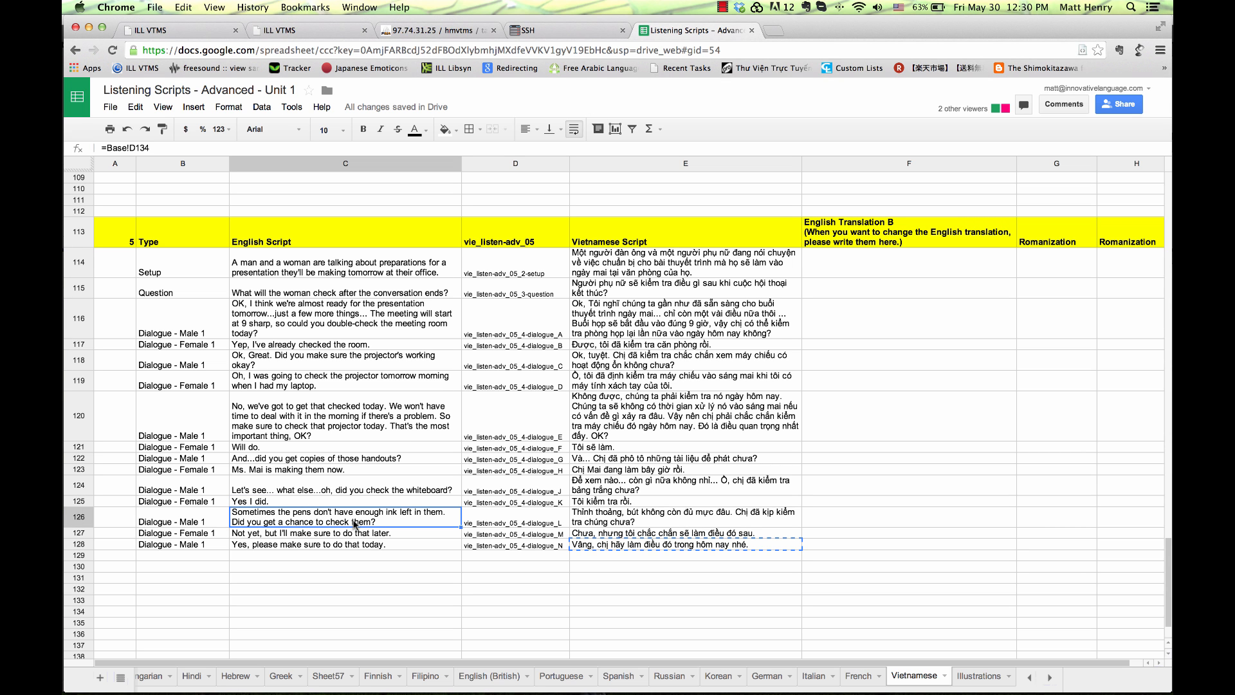
pyautogui.click(373, 533)
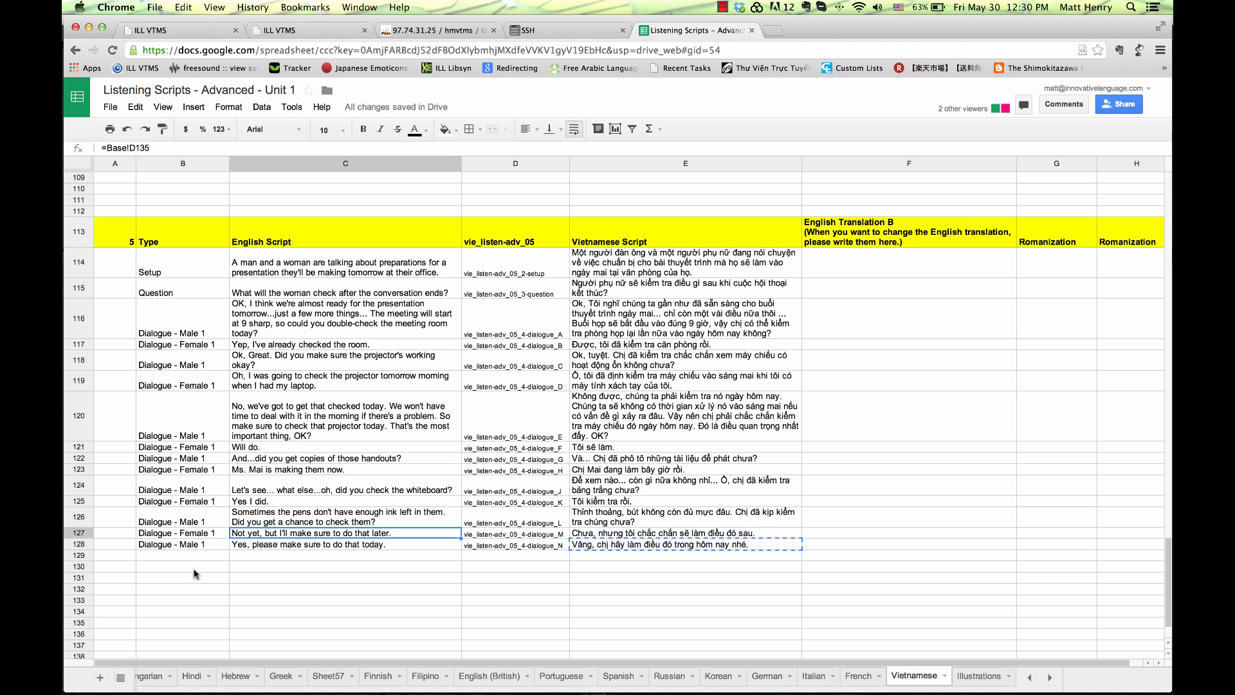
pyautogui.click(358, 545)
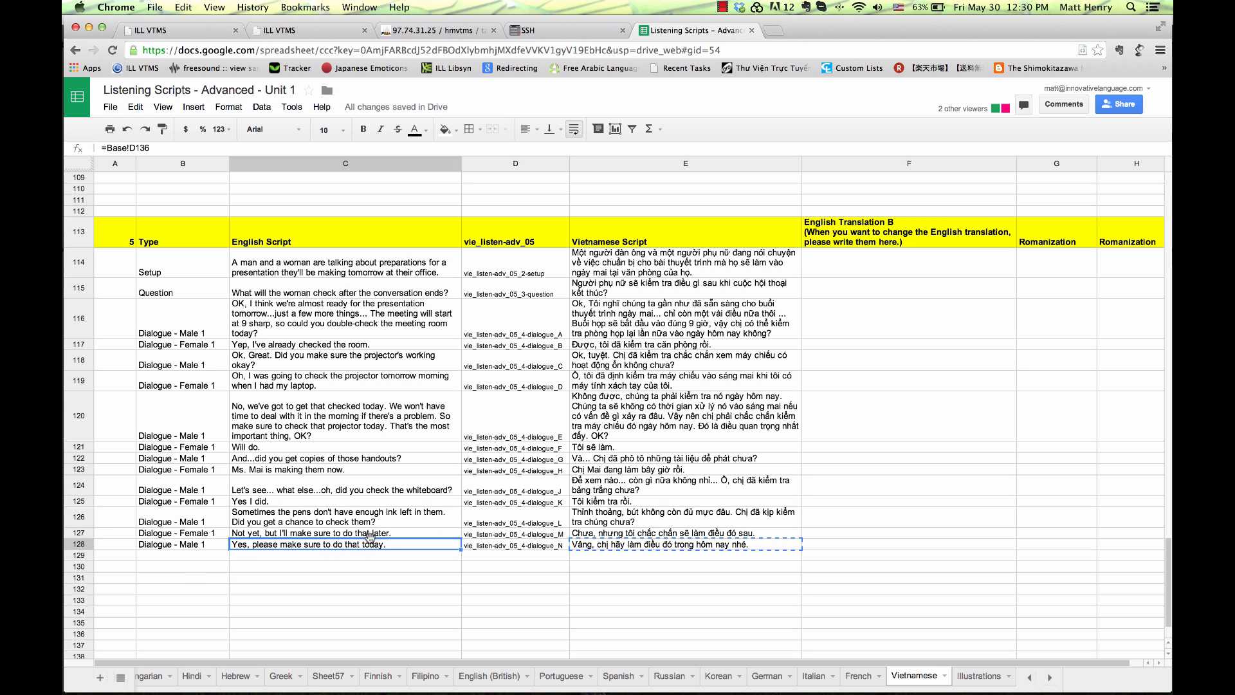
pyautogui.press('super+Tab')
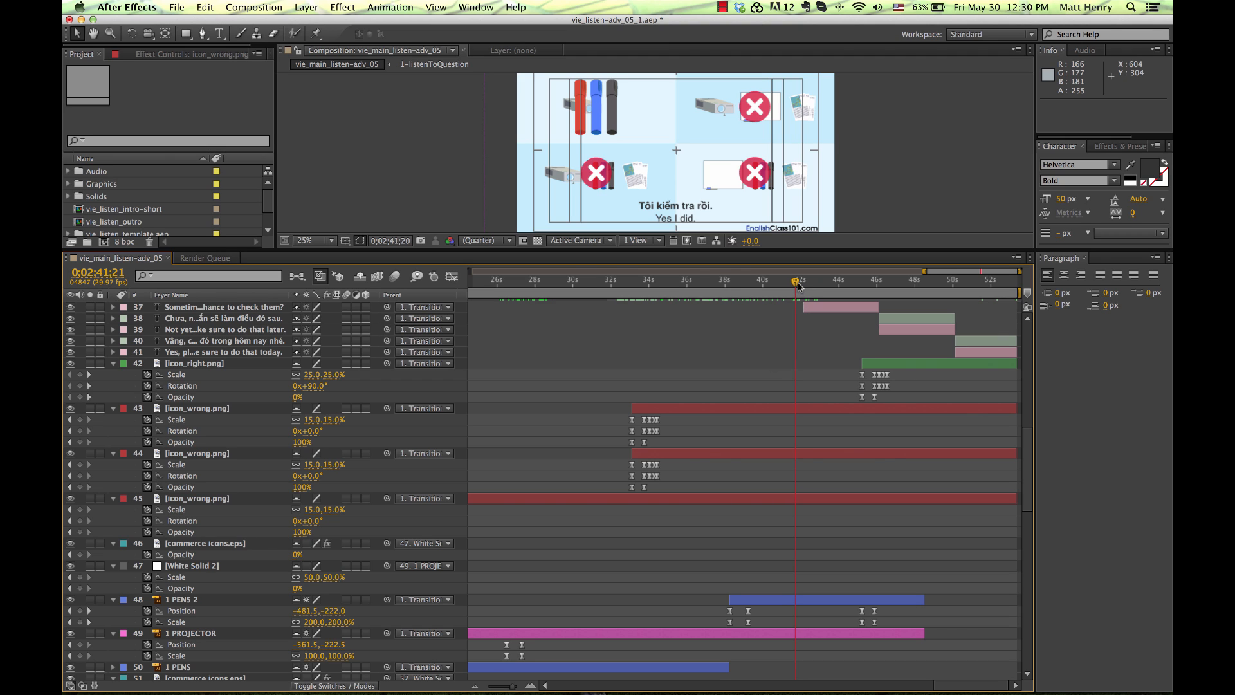
pyautogui.moveTo(799, 287); pyautogui.dragTo(807, 287)
pyautogui.press('super+Tab')
pyautogui.click(264, 526)
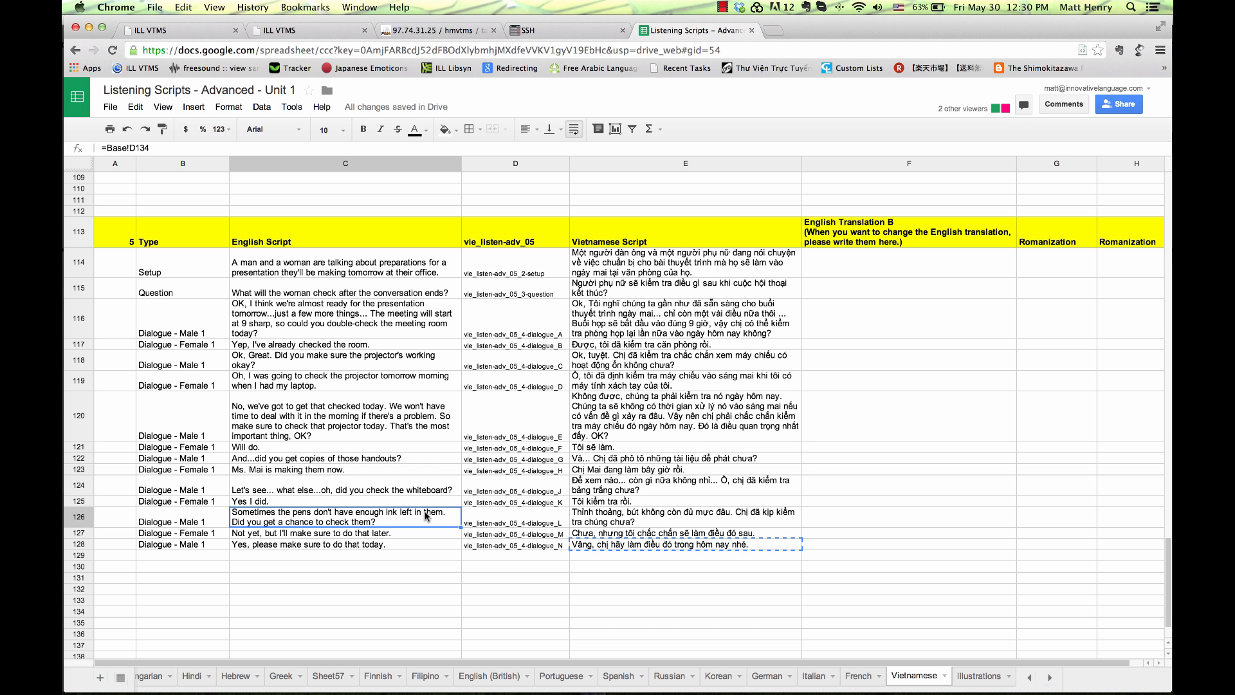
pyautogui.click(540, 520)
pyautogui.press('super+Tab')
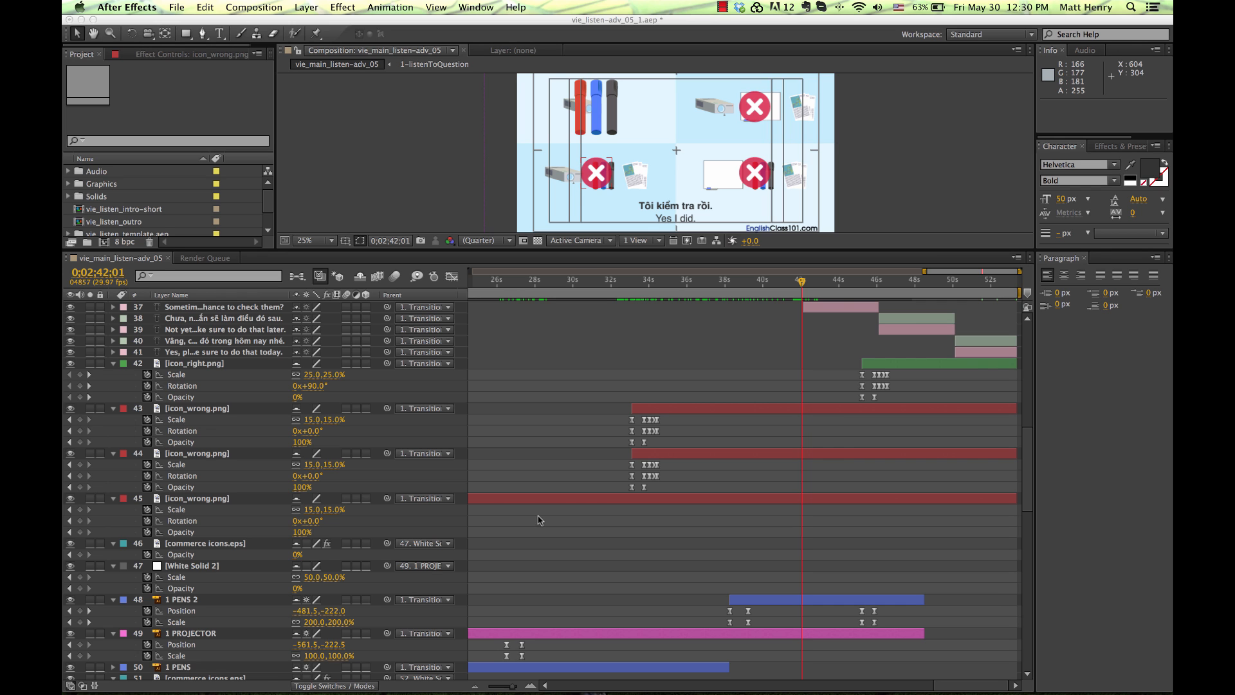
# Step: Reveal the waveform of dialogue_L.wav layer 96 and place the current time at 0;02;42;21, where the pens are mentioned
pyautogui.moveTo(1028, 453); pyautogui.dragTo(1028, 628)
pyautogui.click(269, 652)
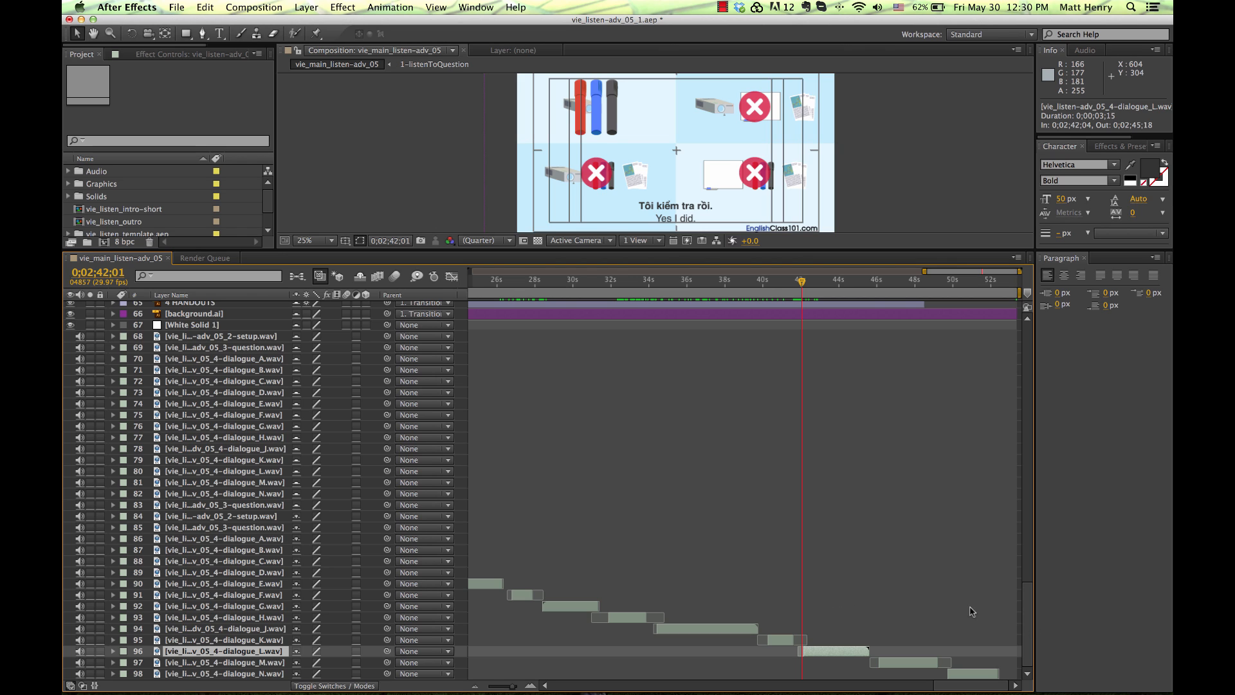
pyautogui.press('l')
pyautogui.press('l')
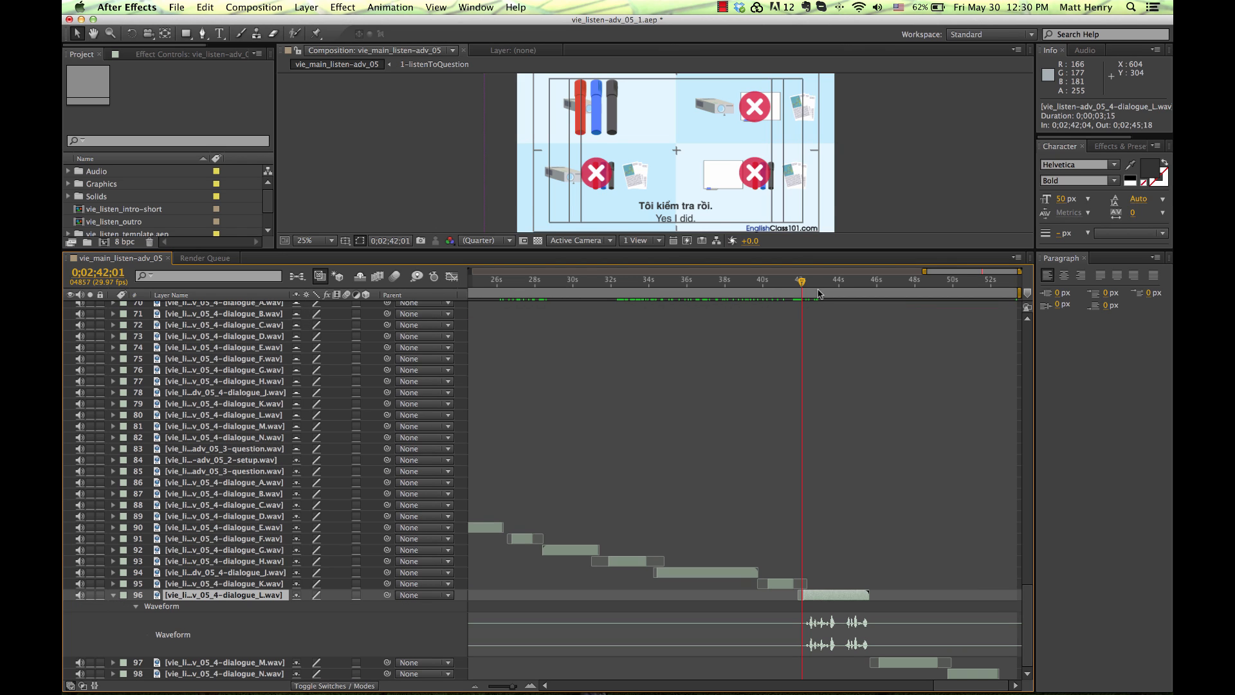
pyautogui.click(814, 286)
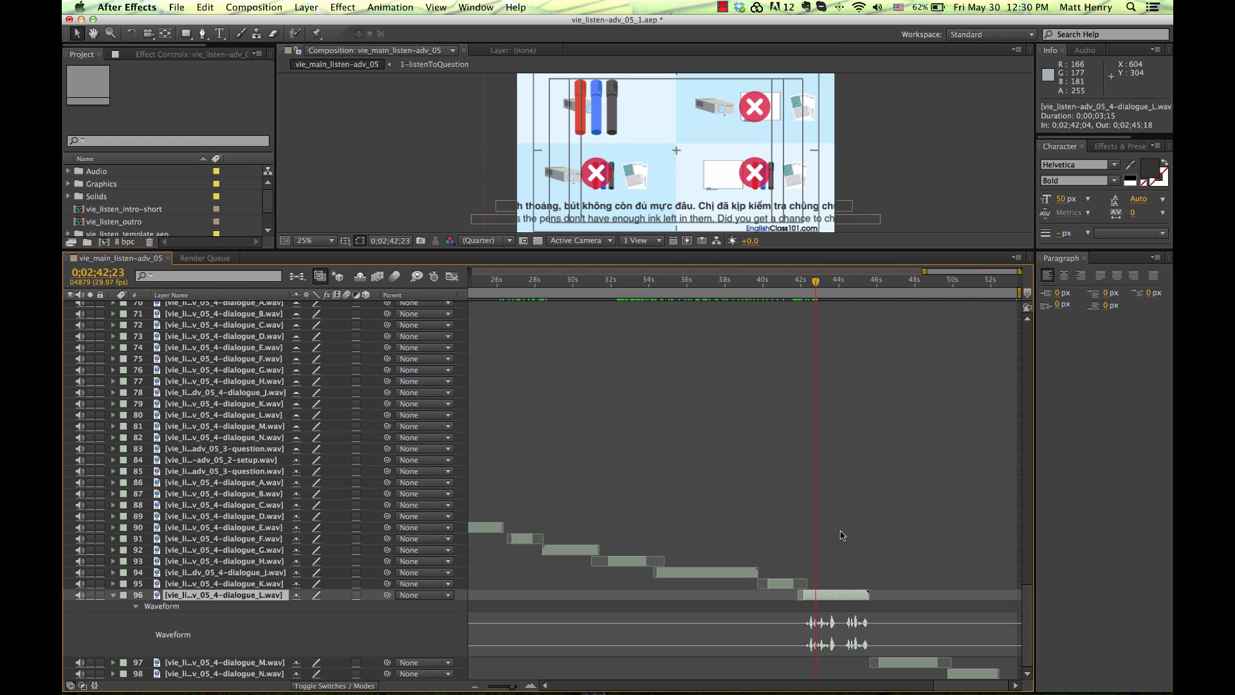
pyautogui.moveTo(812, 285)
pyautogui.mouseDown()
pyautogui.moveTo(831, 288)
pyautogui.moveTo(813, 289)
pyautogui.mouseUp()
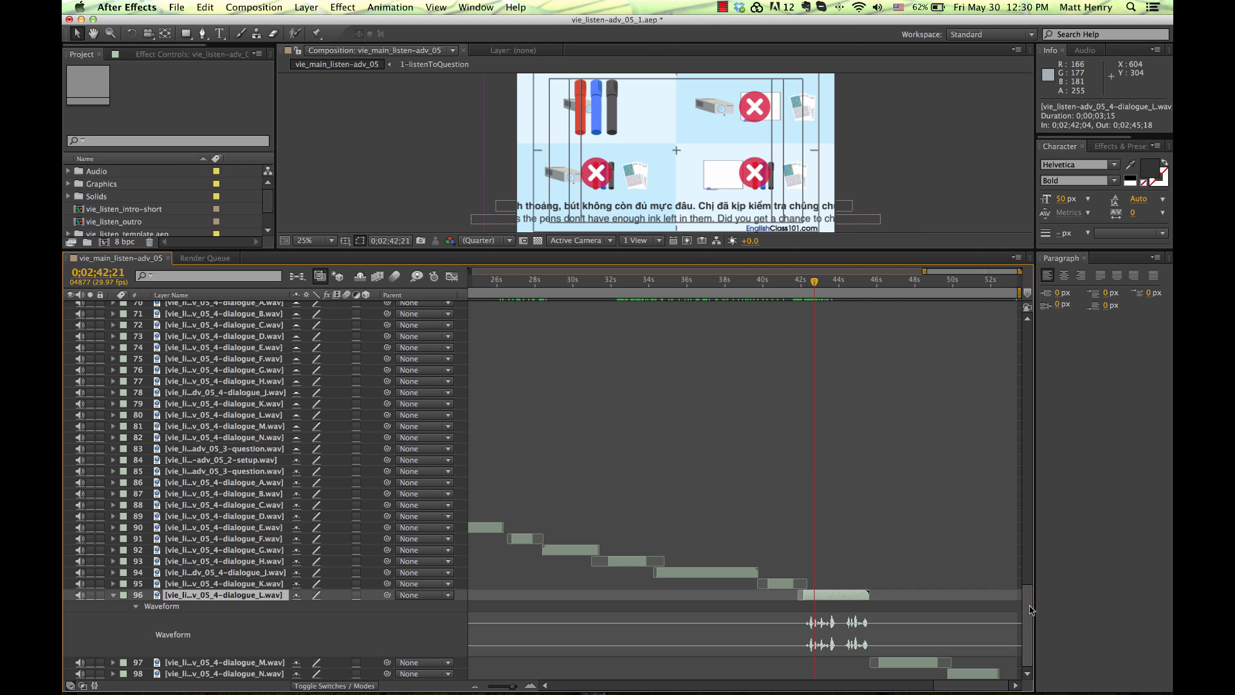
# Step: Move the 1 PENS 2 layer 48 with its keyframes to start at 0;02;42;21 and scrub through its enlargement
pyautogui.moveTo(1030, 607); pyautogui.dragTo(1037, 454)
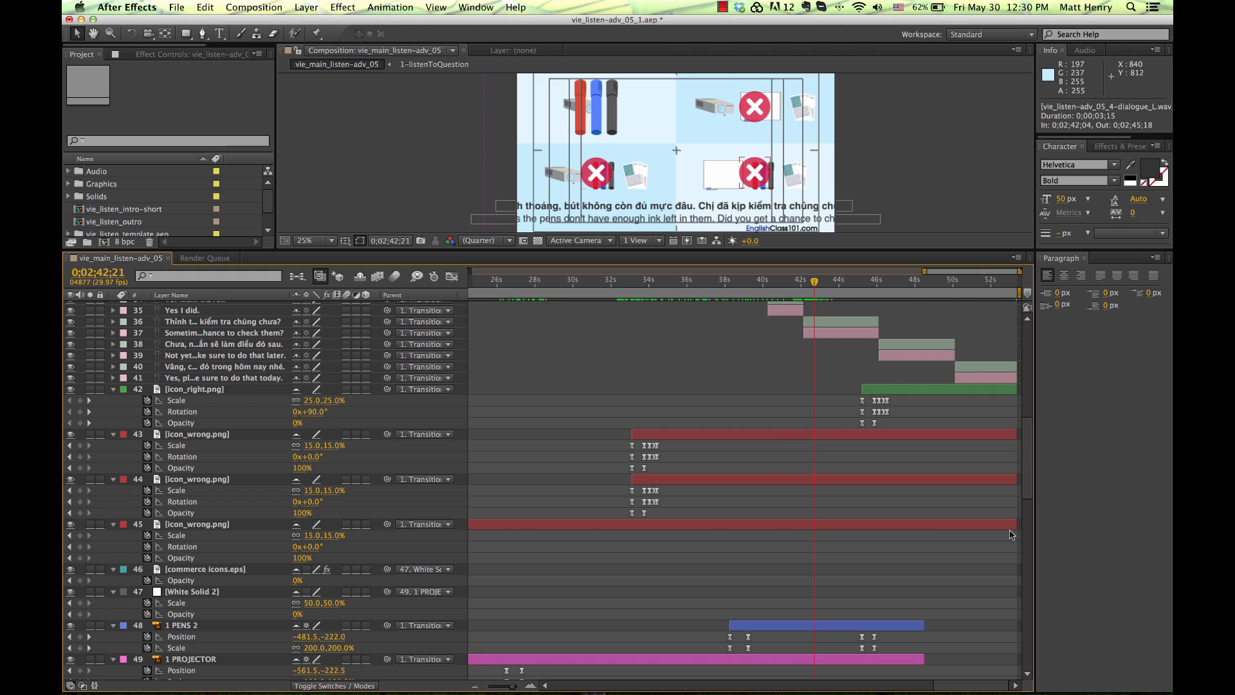
pyautogui.moveTo(1028, 496); pyautogui.dragTo(1030, 536)
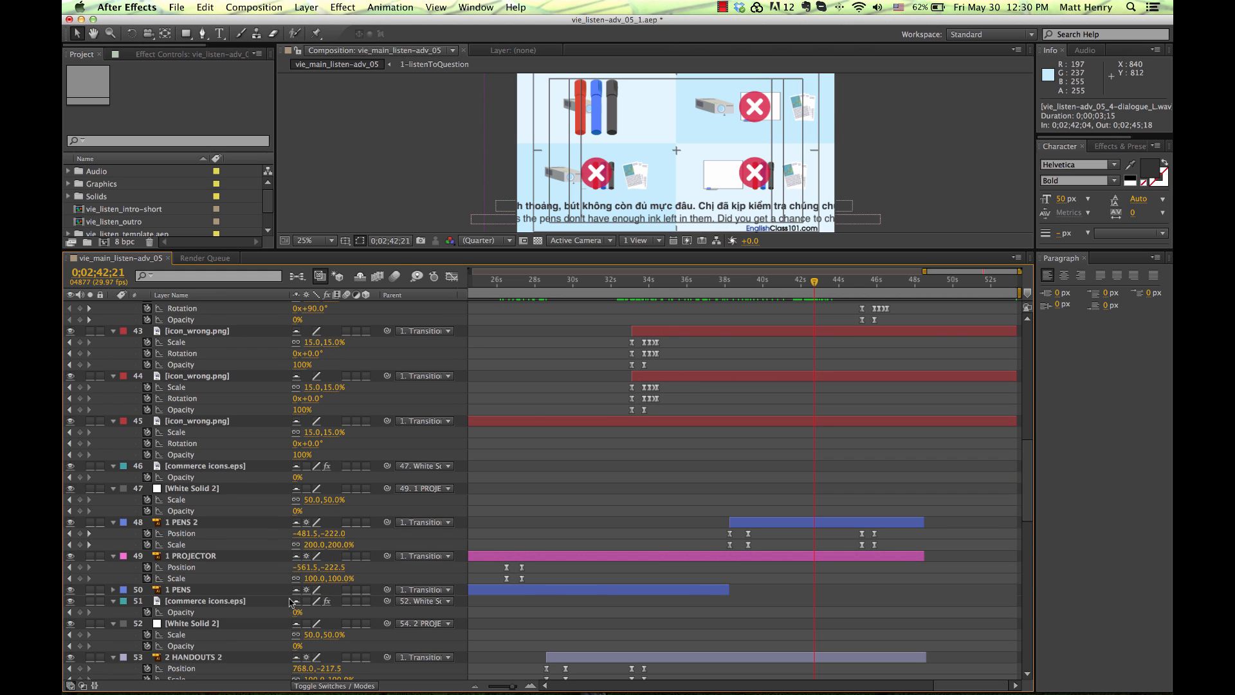
pyautogui.click(194, 589)
pyautogui.click(193, 522)
pyautogui.moveTo(764, 522); pyautogui.dragTo(850, 524)
pyautogui.moveTo(822, 282); pyautogui.dragTo(838, 282)
# Step: Check script row 127 in Chrome and reveal the waveform of dialogue_M.wav layer 97 in After Effects
pyautogui.press('super+Tab')
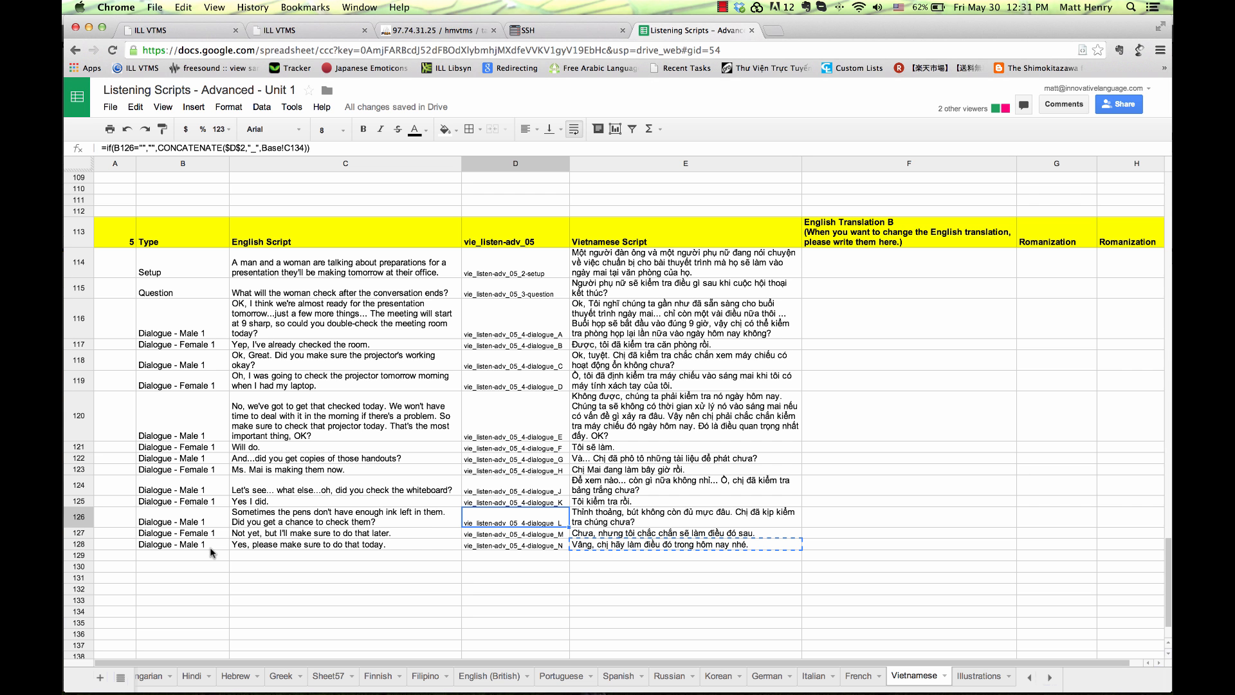
pyautogui.click(281, 534)
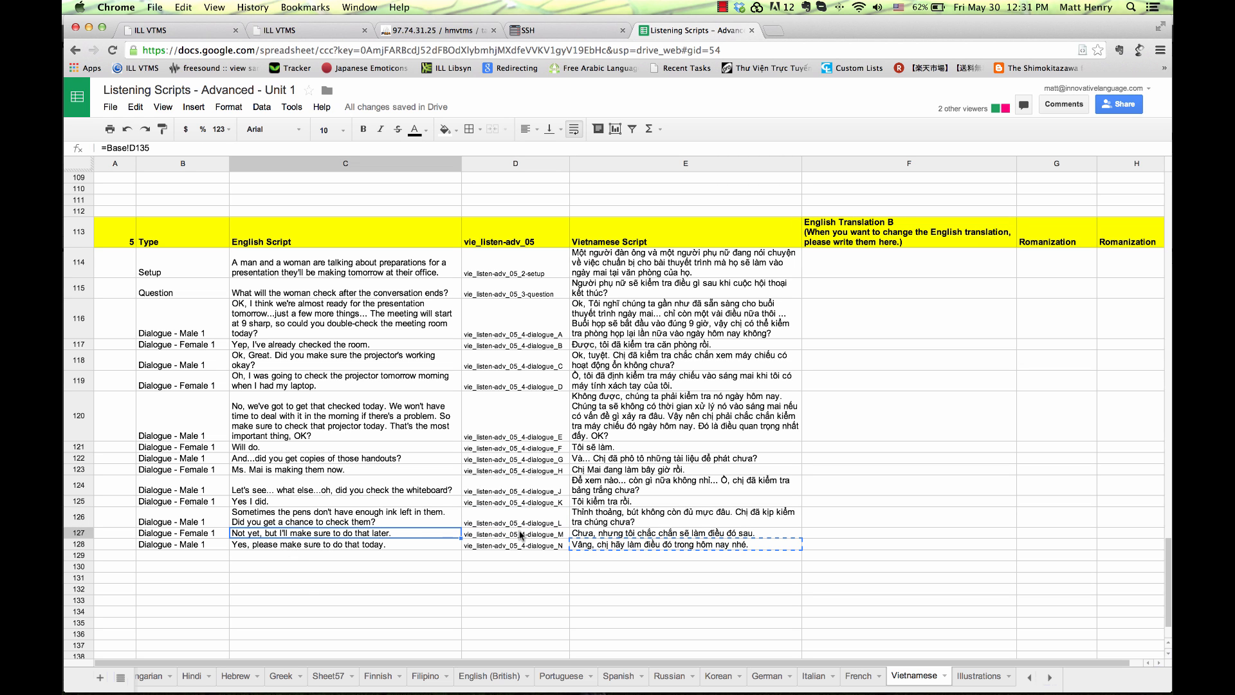
pyautogui.press('super+Tab')
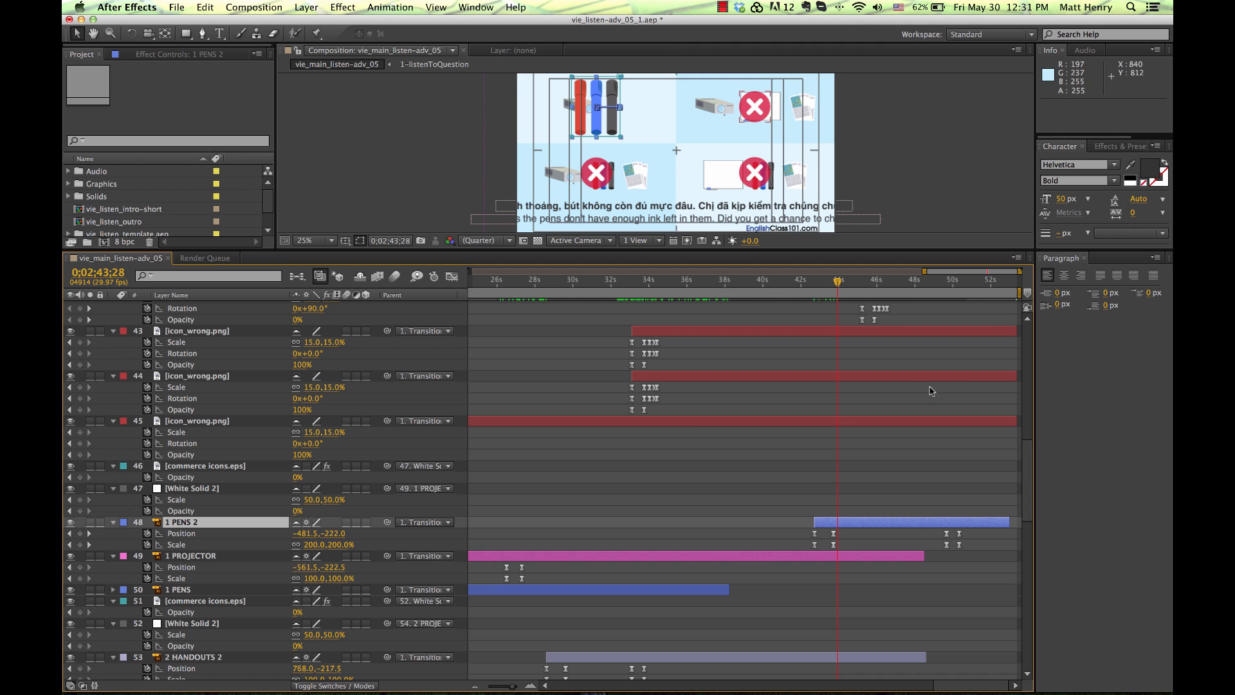
pyautogui.moveTo(1028, 460); pyautogui.dragTo(1018, 641)
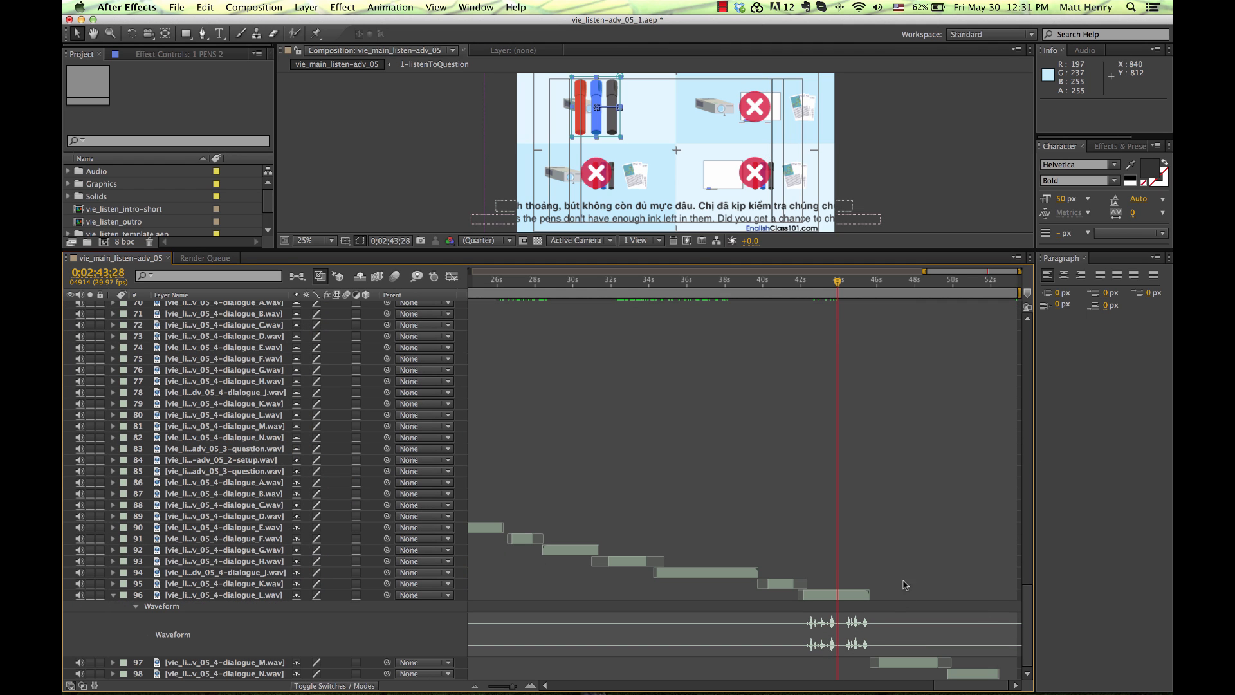
pyautogui.click(894, 664)
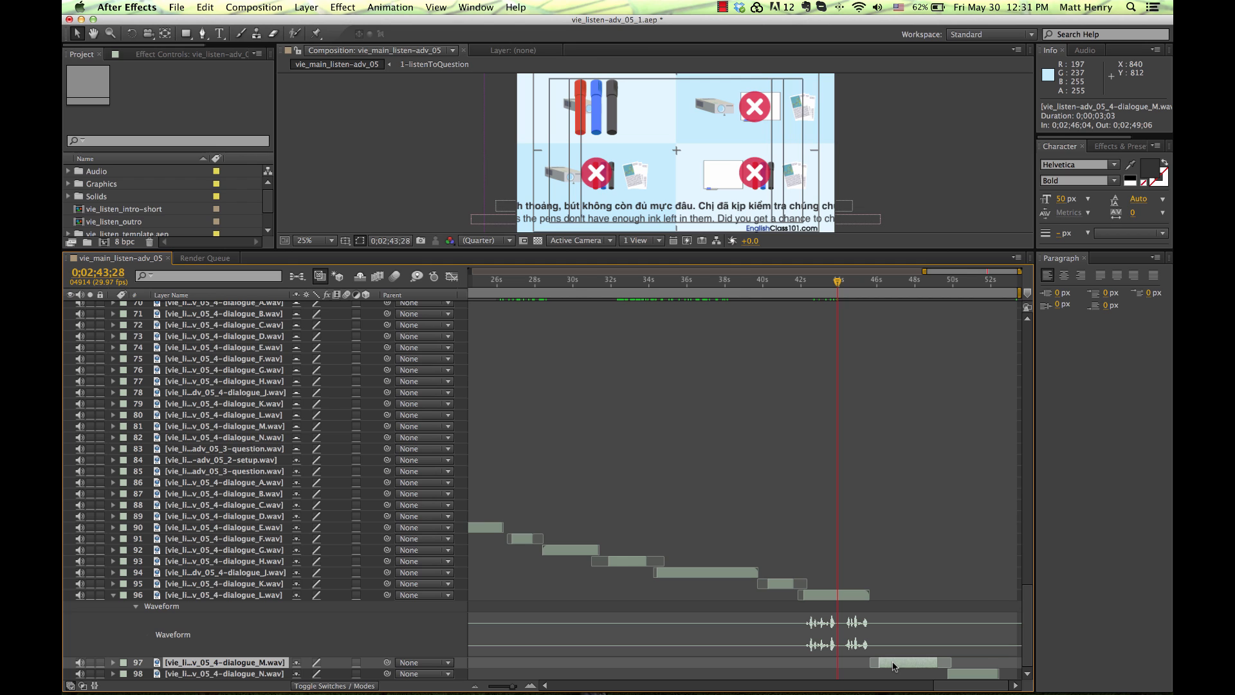
pyautogui.press('l')
pyautogui.press('l')
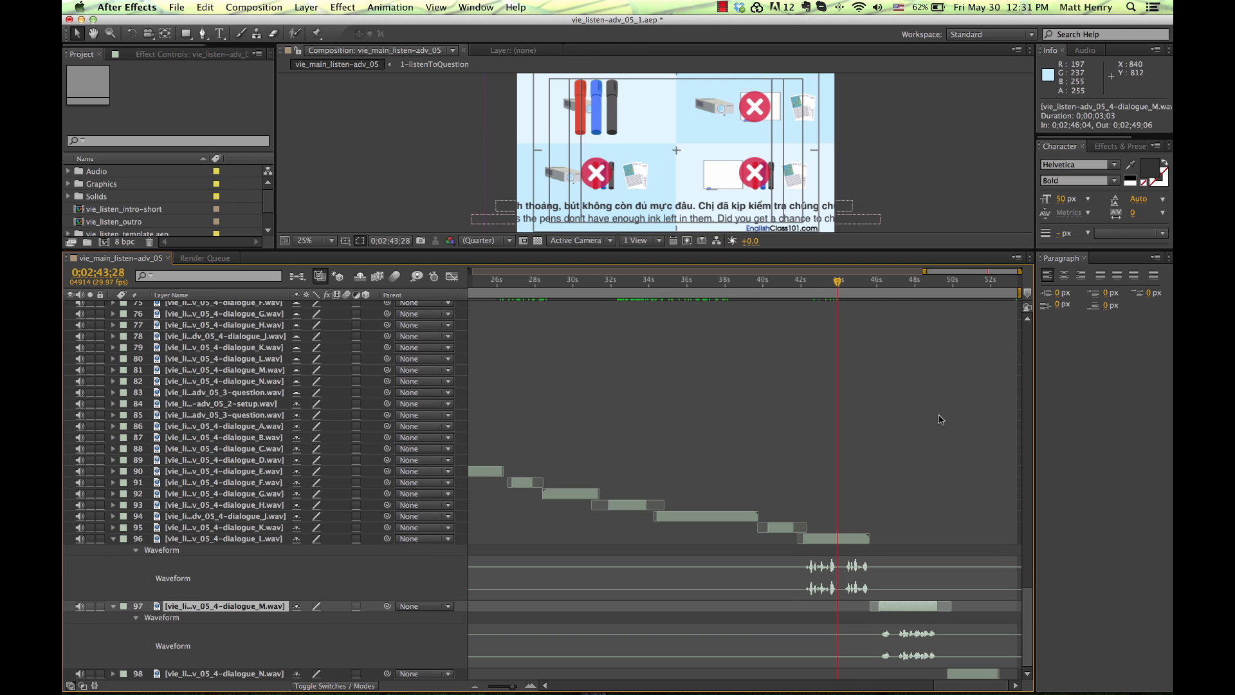
# Step: Move the last two Position and Scale keyframe pairs of 1 PENS 2 earlier, so the final pair sits at 0;02;48;19
pyautogui.click(912, 284)
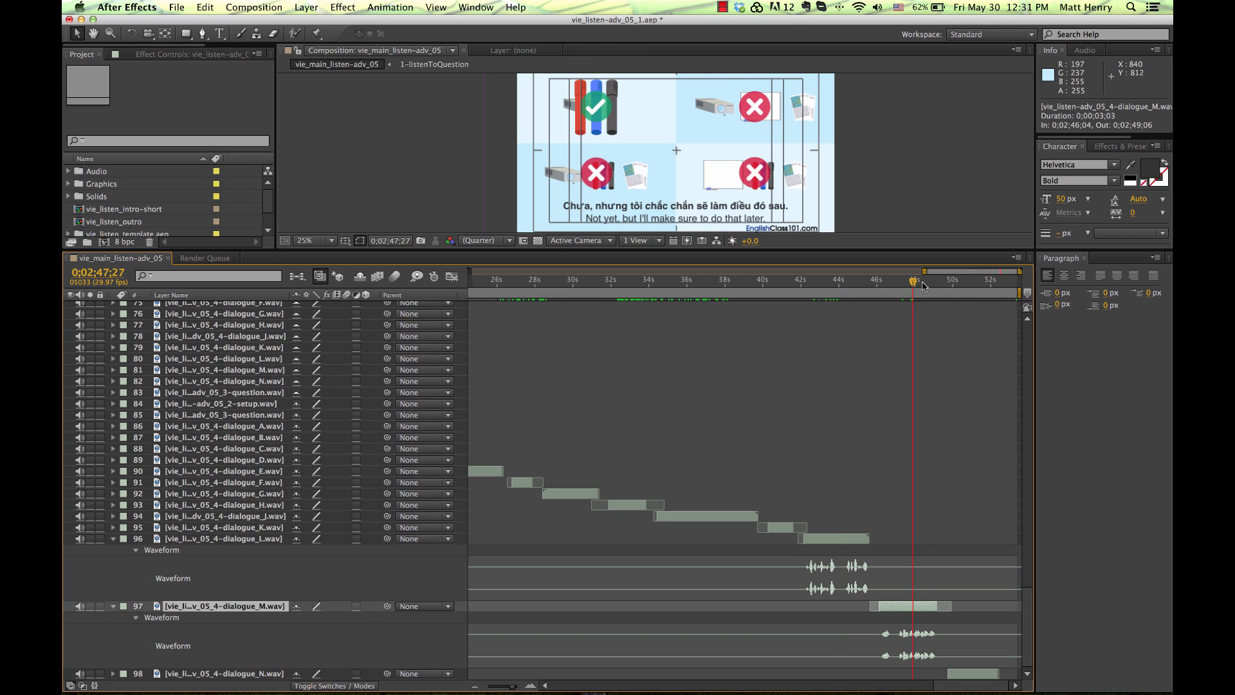
pyautogui.click(925, 284)
pyautogui.moveTo(1021, 599); pyautogui.dragTo(1018, 454)
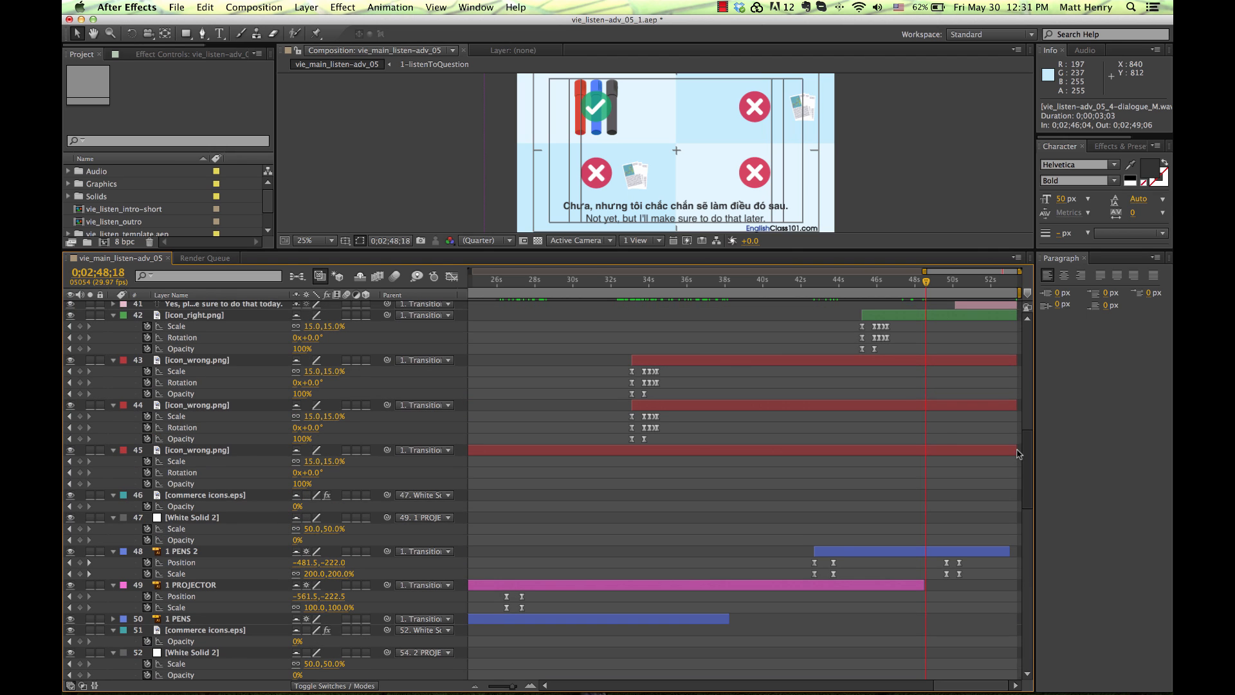
pyautogui.scroll(-1, 976, 591)
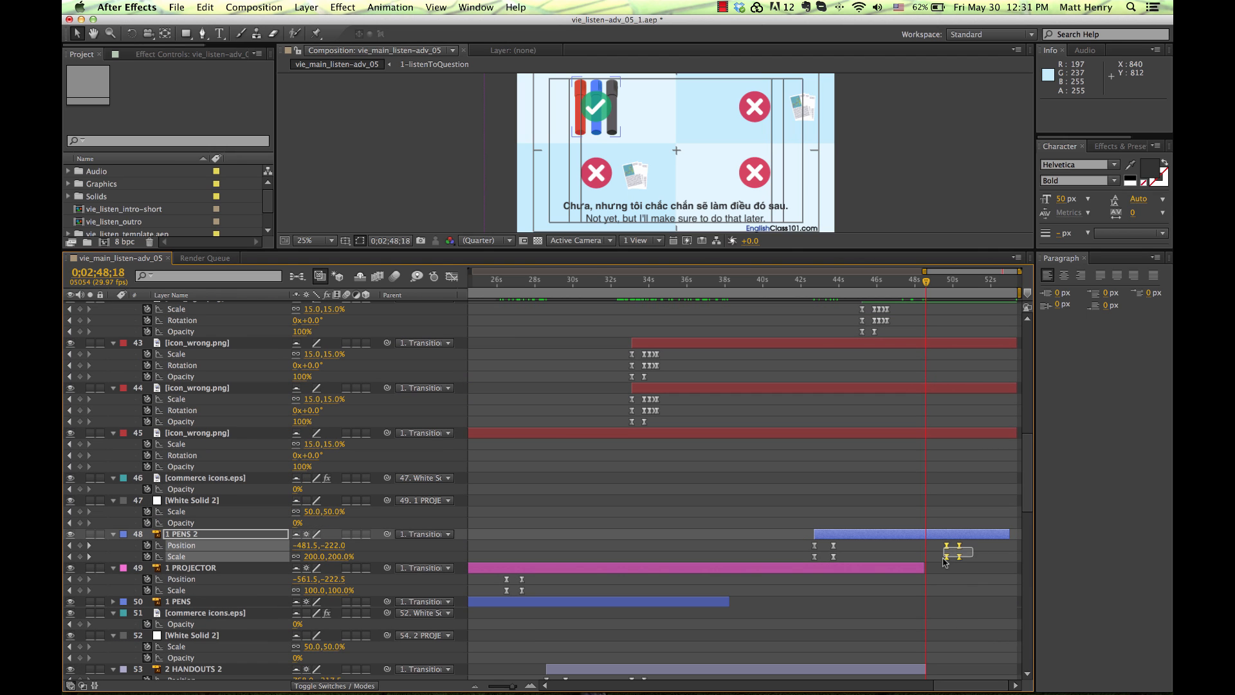
pyautogui.moveTo(975, 552); pyautogui.dragTo(930, 552)
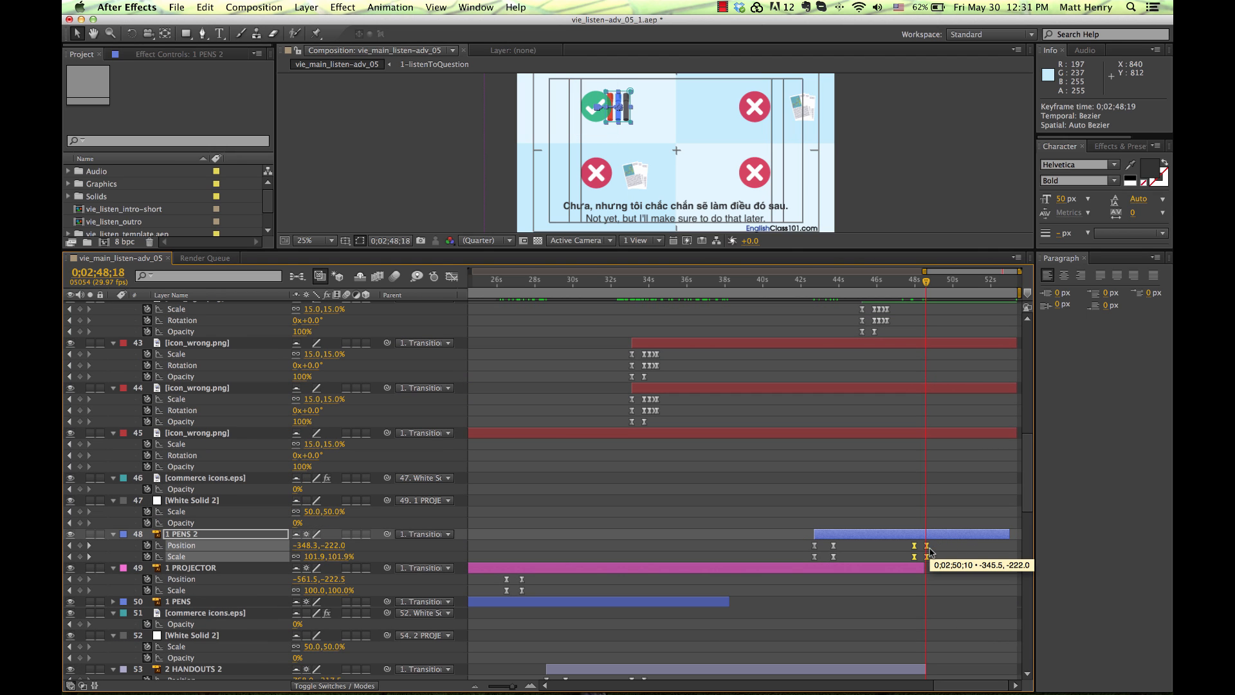
pyautogui.click(1015, 535)
pyautogui.moveTo(1029, 503); pyautogui.dragTo(1028, 512)
pyautogui.moveTo(922, 281); pyautogui.dragTo(929, 282)
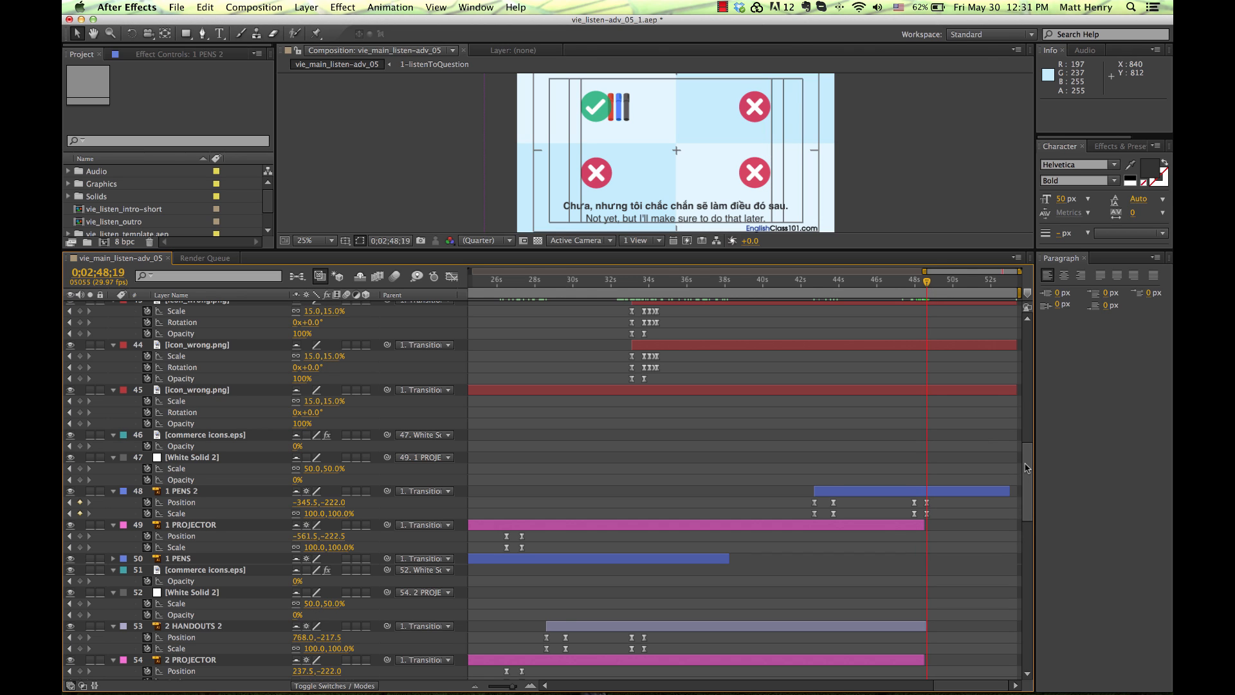
# Step: Extend the out point of the 1 PENS layer 50 to 0;02;52;29
pyautogui.moveTo(1026, 464); pyautogui.dragTo(1026, 462)
pyautogui.click(919, 537)
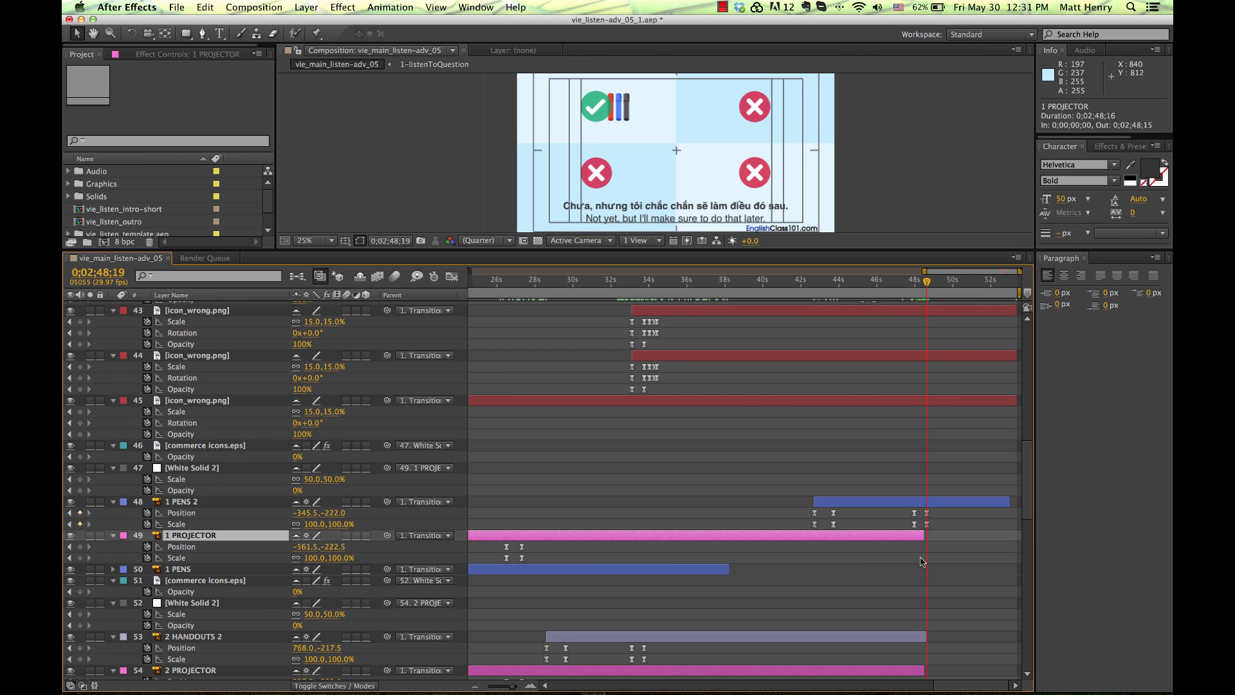
pyautogui.click(708, 284)
pyautogui.moveTo(716, 289)
pyautogui.mouseDown()
pyautogui.moveTo(738, 287)
pyautogui.moveTo(722, 289)
pyautogui.mouseUp()
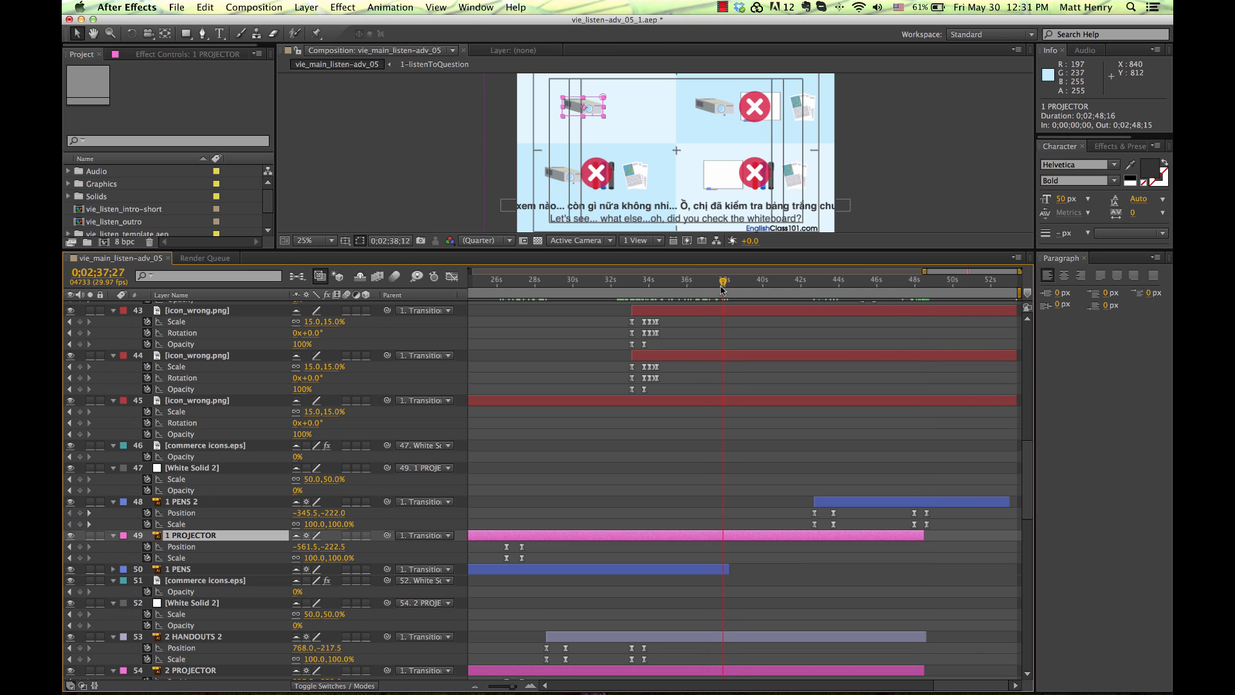
pyautogui.click(712, 577)
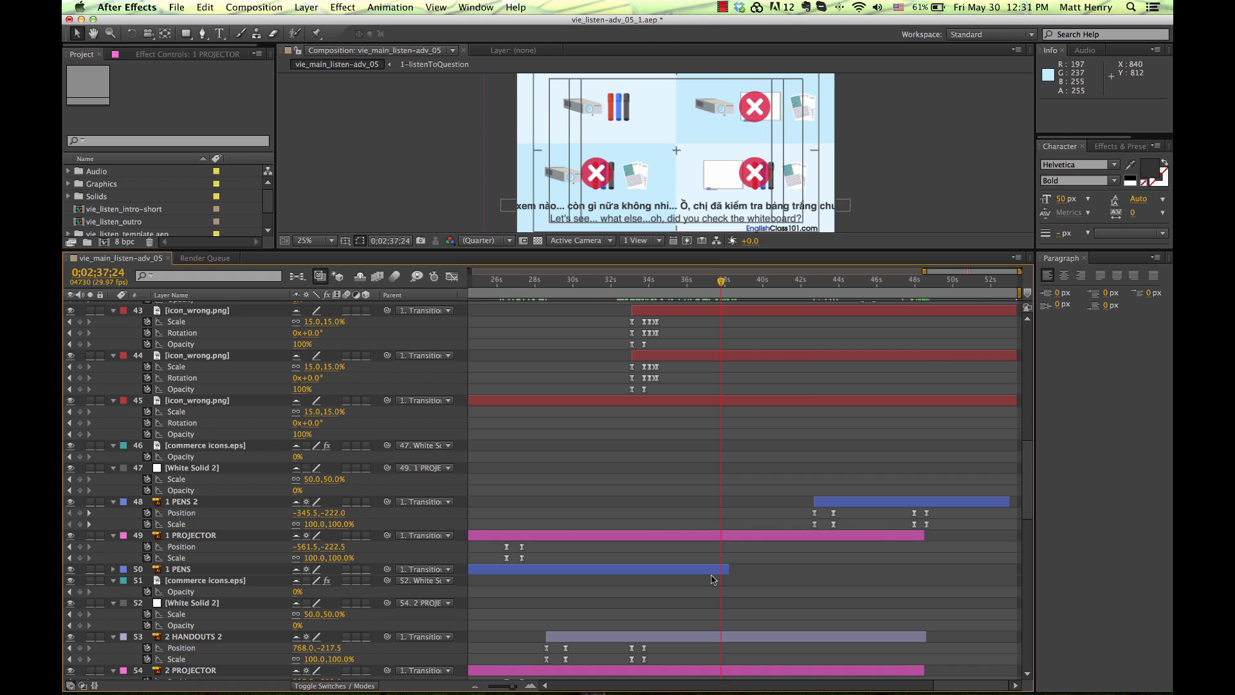
pyautogui.moveTo(724, 576); pyautogui.dragTo(1009, 580)
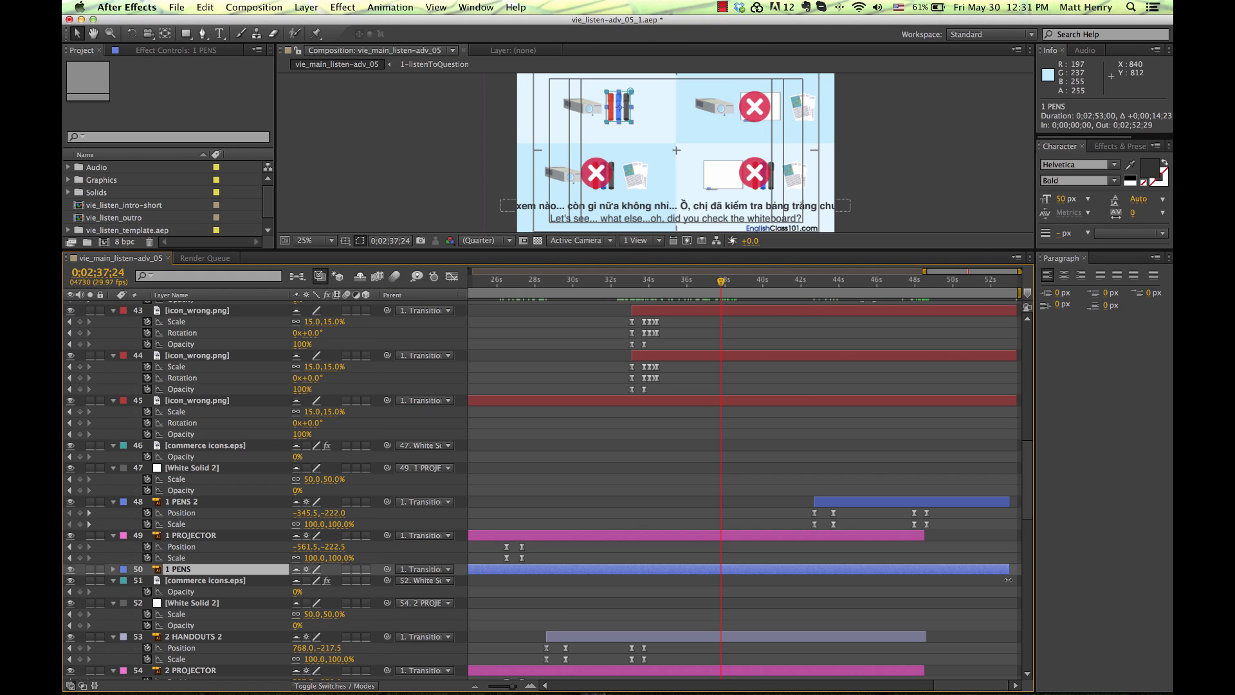
# Step: Trim the 1 PENS layer 50 to end at 0;02;42;20, right before 1 PENS 2 begins, and compare both layers
pyautogui.moveTo(810, 292); pyautogui.dragTo(840, 291)
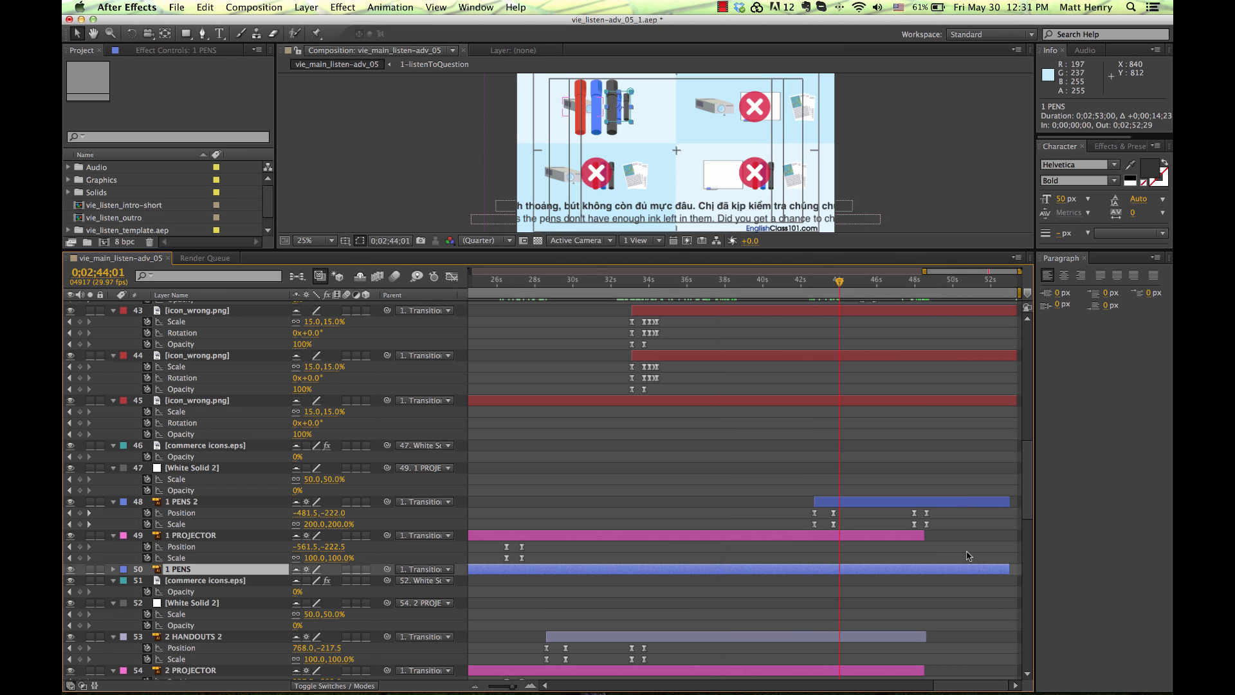
pyautogui.moveTo(837, 575); pyautogui.dragTo(976, 573)
pyautogui.click(848, 503)
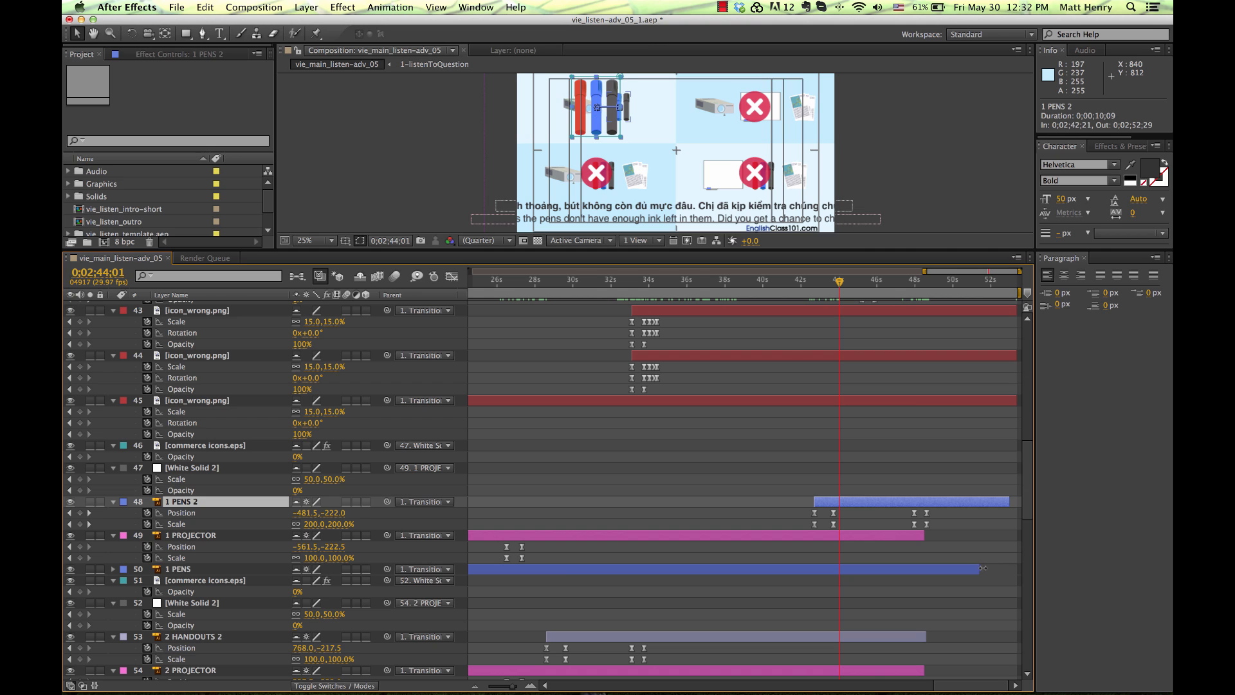
pyautogui.moveTo(978, 569); pyautogui.dragTo(816, 575)
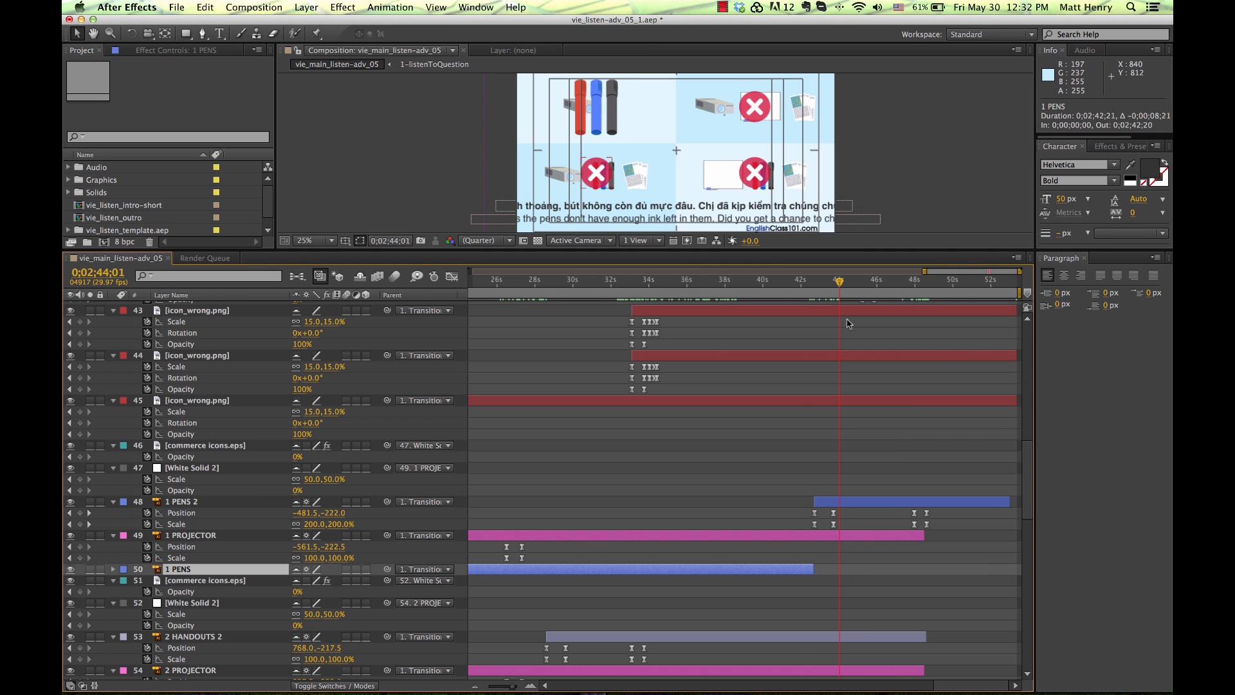
pyautogui.moveTo(802, 286); pyautogui.dragTo(832, 285)
pyautogui.click(858, 503)
pyautogui.click(803, 566)
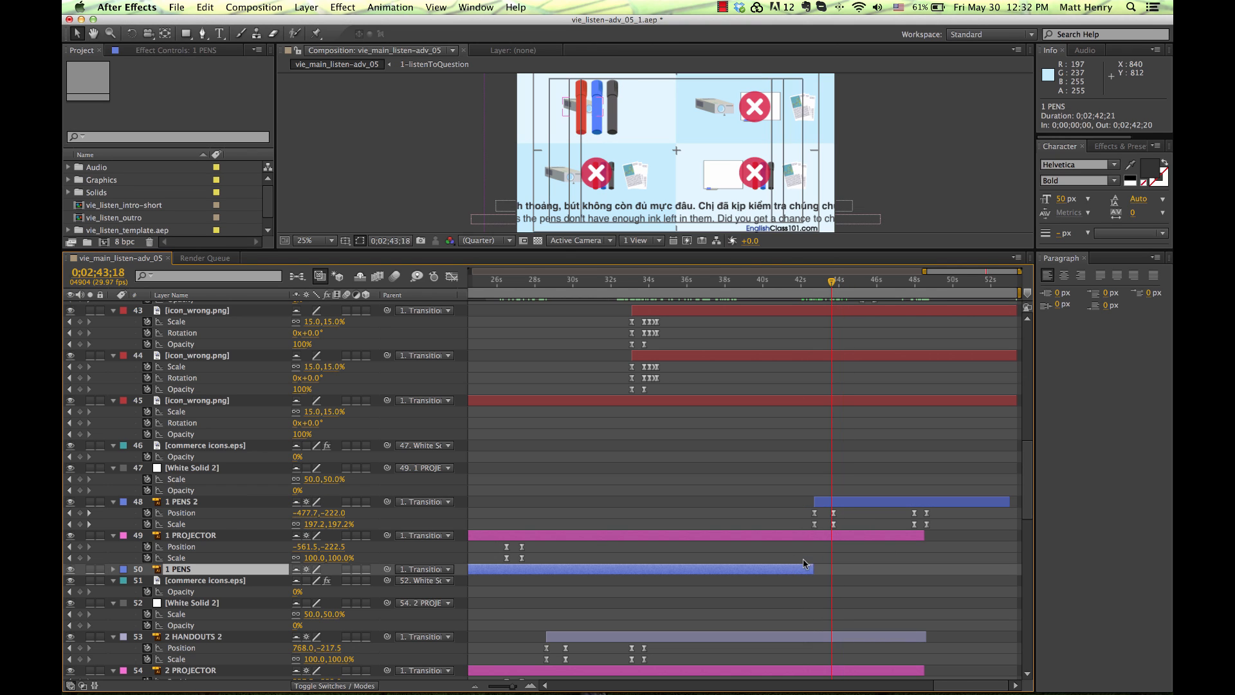
pyautogui.click(817, 500)
# Step: Extend the out points of the 1–3 PROJECTOR, 2–3 HANDOUTS 2, 2 and 4 WHITEBOARD, 3 and 4 PENS, and 4 HANDOUTS layers to 0;02;53;11
pyautogui.click(905, 537)
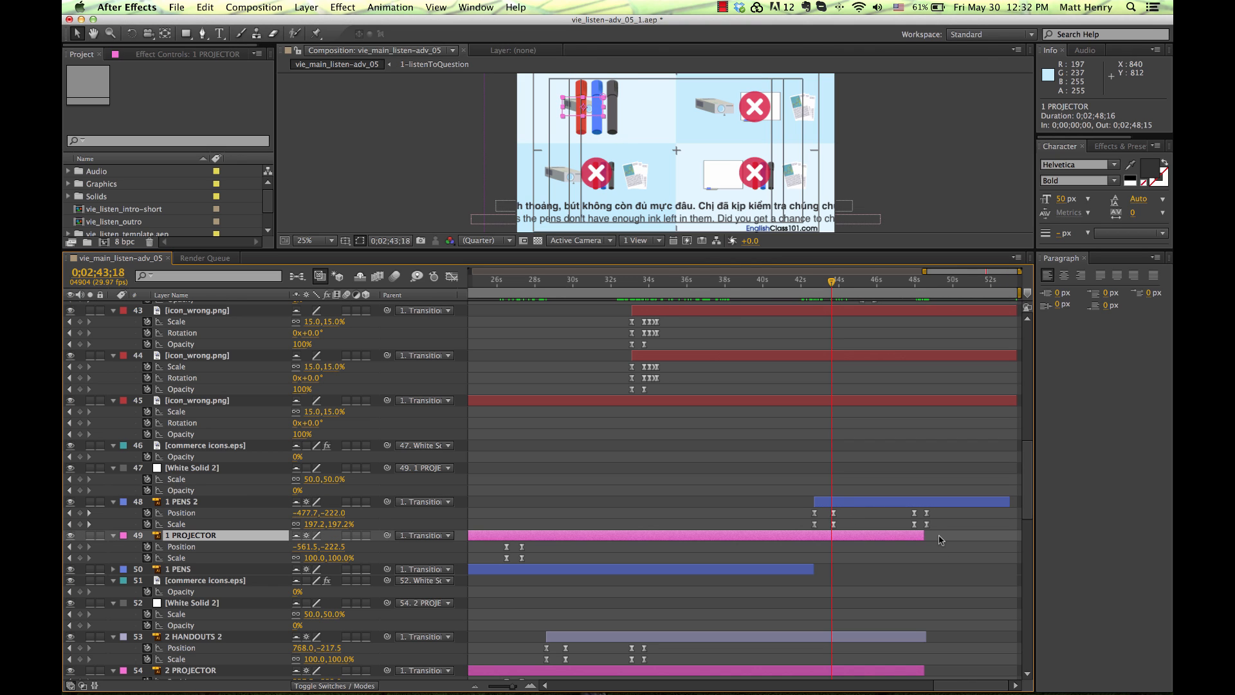
pyautogui.scroll(-3, 945, 550)
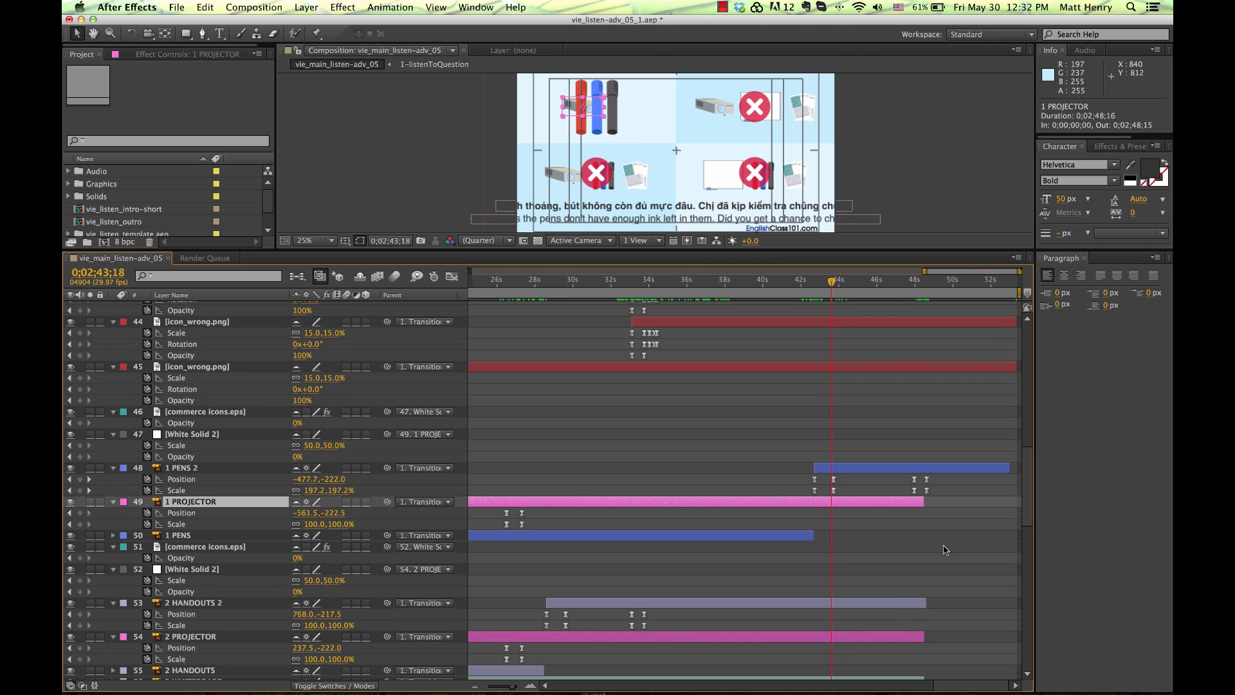
pyautogui.keyDown('super'); pyautogui.click(901, 603); pyautogui.keyUp('super')
pyautogui.keyDown('super'); pyautogui.click(904, 636); pyautogui.keyUp('super')
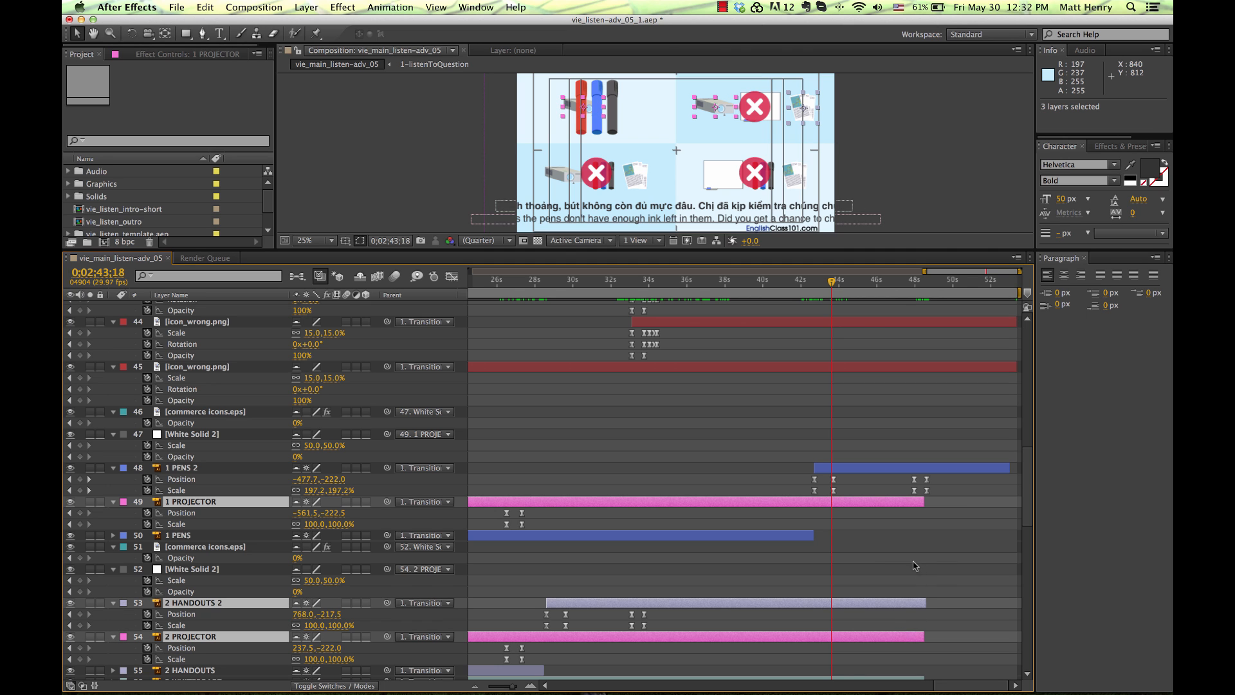
pyautogui.scroll(-2, 982, 555)
pyautogui.scroll(-6, 982, 555)
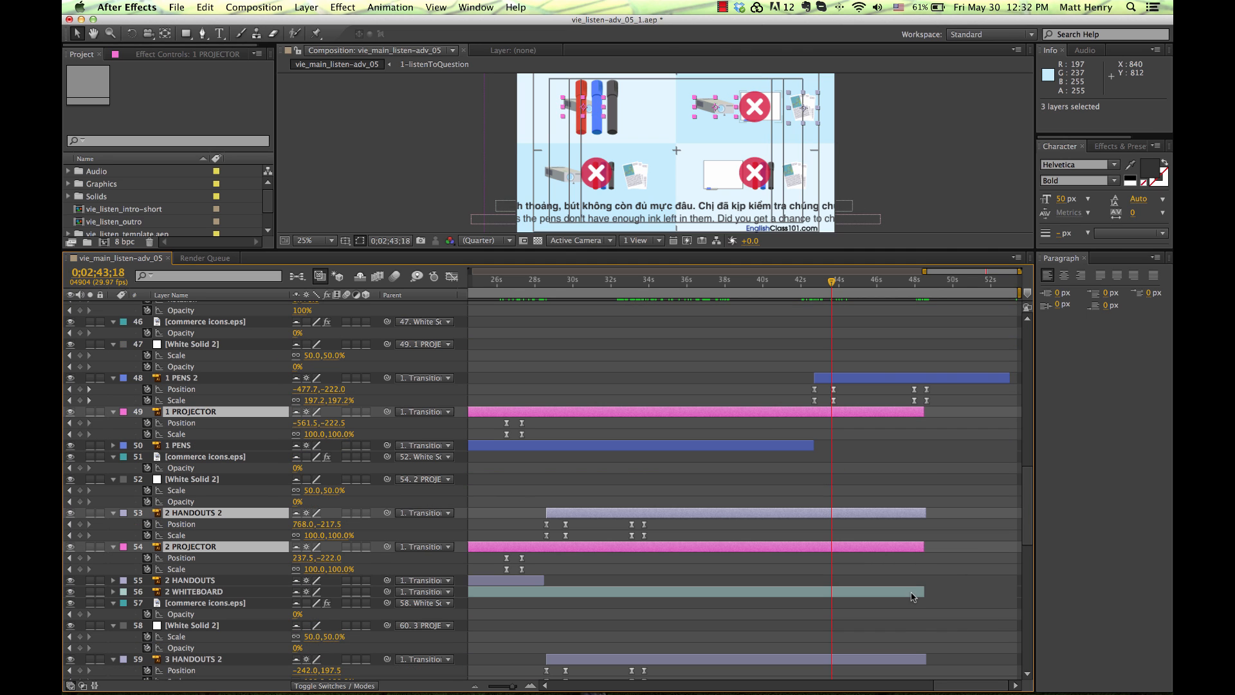
pyautogui.keyDown('super'); pyautogui.click(911, 592); pyautogui.keyUp('super')
pyautogui.scroll(-6, 907, 608)
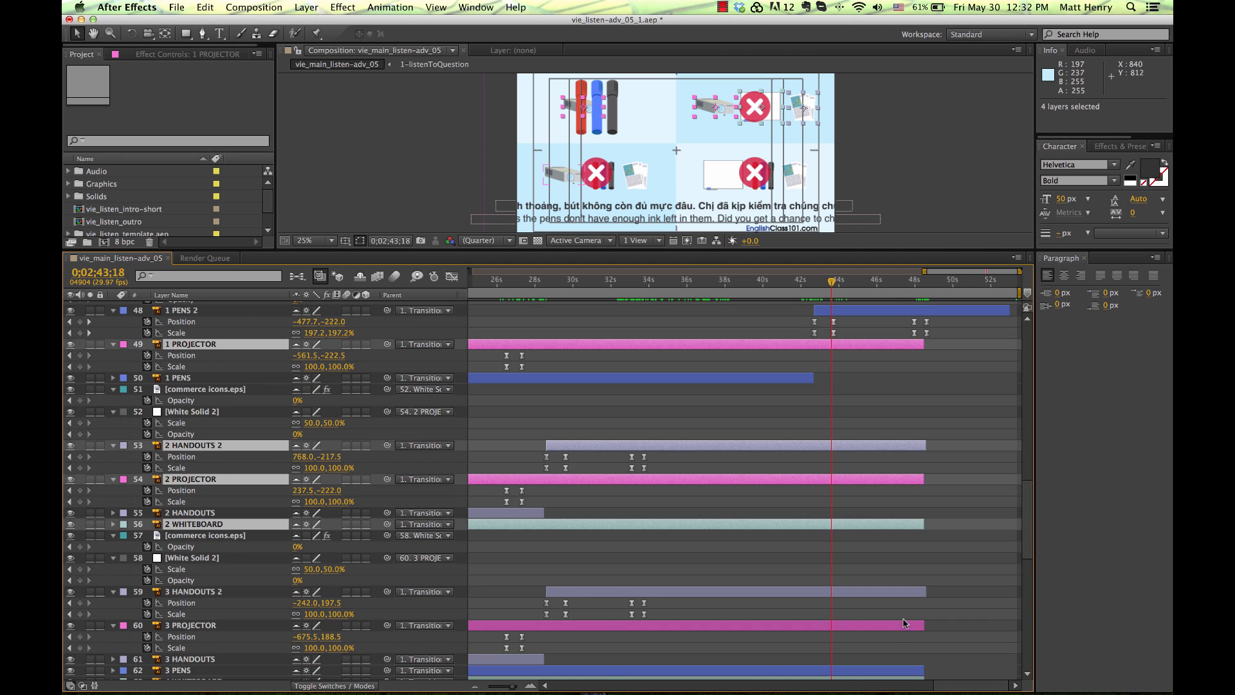
pyautogui.keyDown('super'); pyautogui.click(907, 592); pyautogui.keyUp('super')
pyautogui.keyDown('super'); pyautogui.click(902, 625); pyautogui.keyUp('super')
pyautogui.scroll(-2, 926, 624)
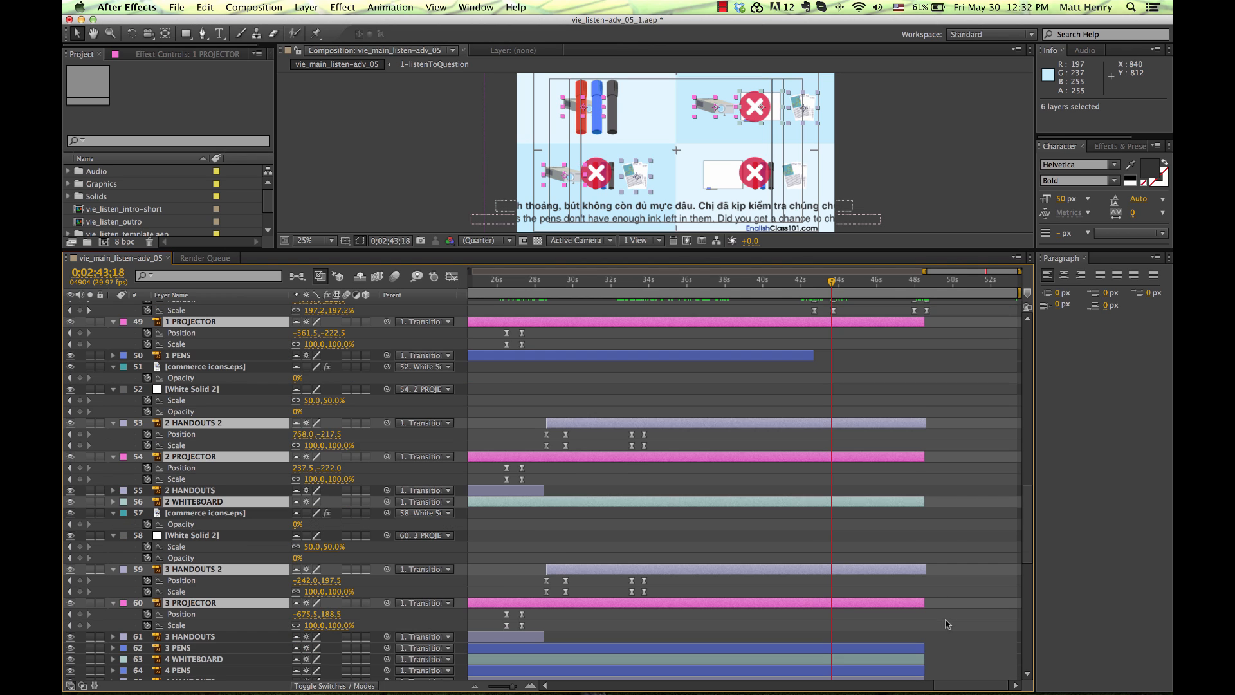
pyautogui.scroll(-3, 926, 626)
pyautogui.keyDown('super'); pyautogui.click(905, 615); pyautogui.keyUp('super')
pyautogui.keyDown('super'); pyautogui.click(904, 625); pyautogui.keyUp('super')
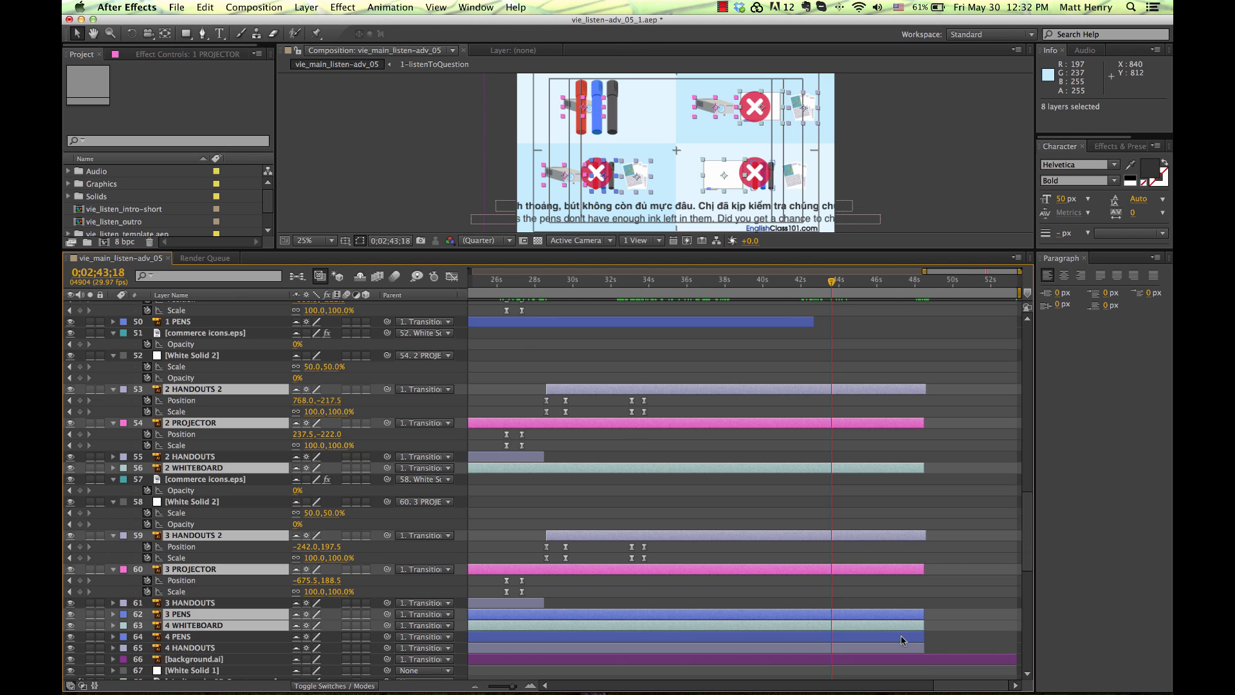
pyautogui.keyDown('super'); pyautogui.click(903, 637); pyautogui.keyUp('super')
pyautogui.keyDown('super'); pyautogui.click(903, 648); pyautogui.keyUp('super')
pyautogui.click(1018, 280)
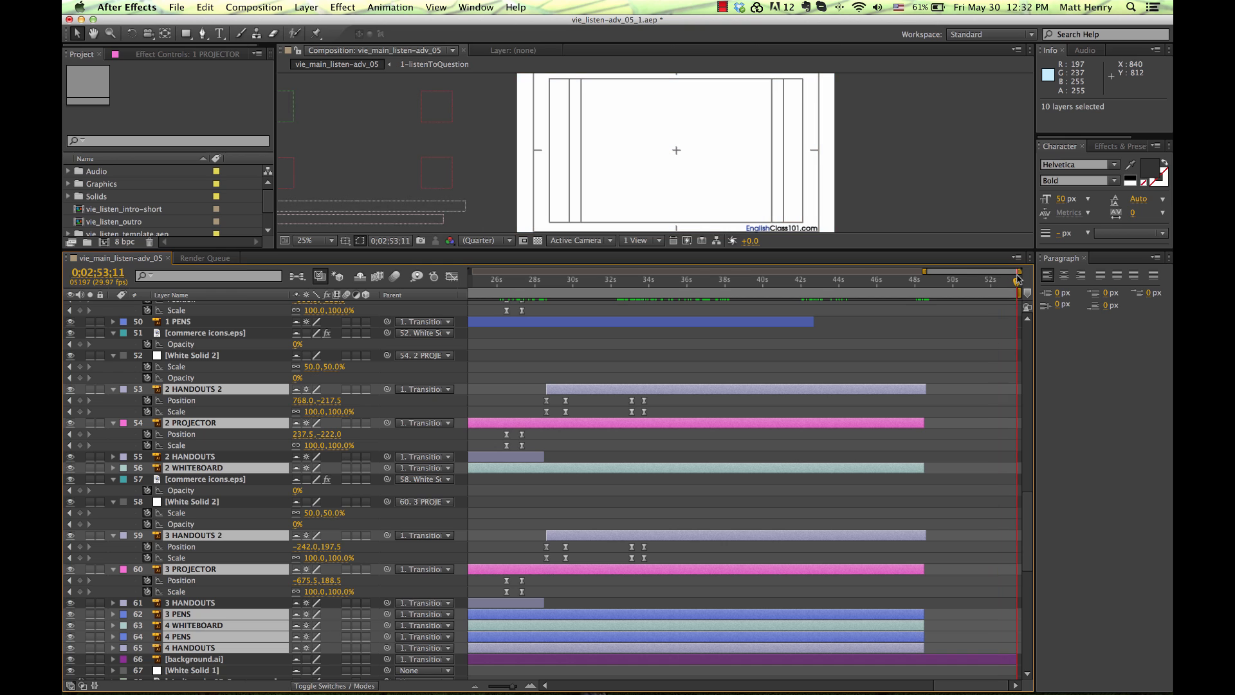
pyautogui.hotkey('alt', ']')
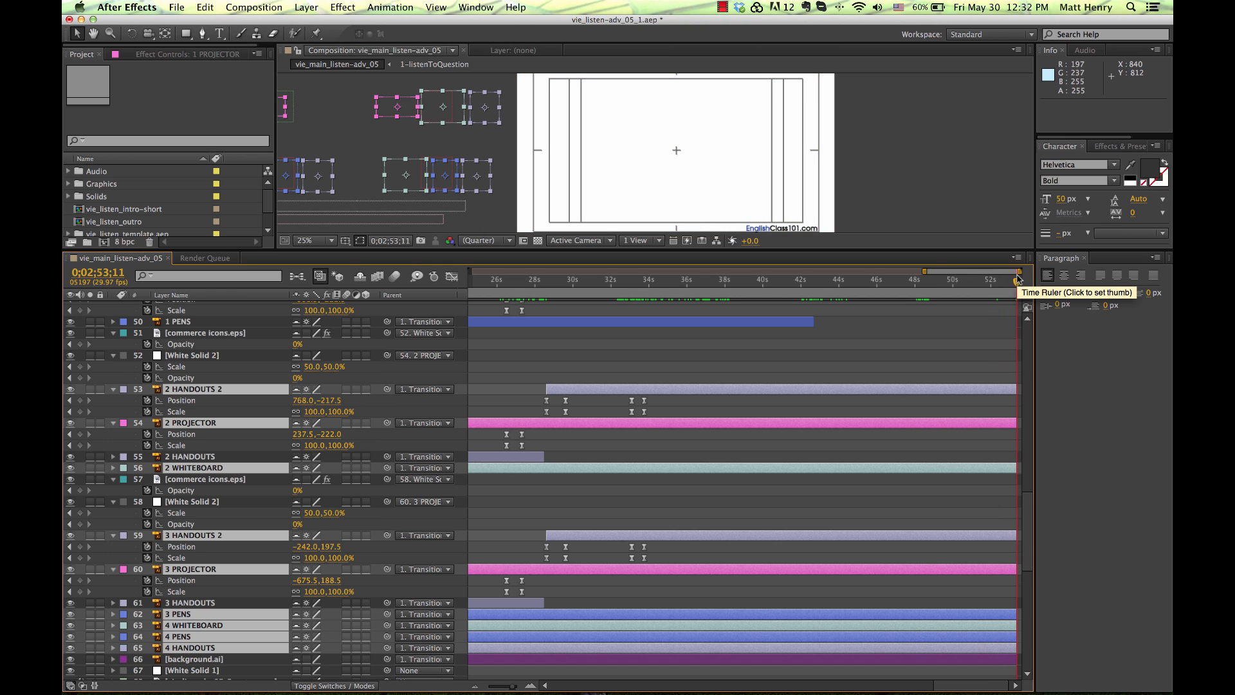
pyautogui.click(1000, 332)
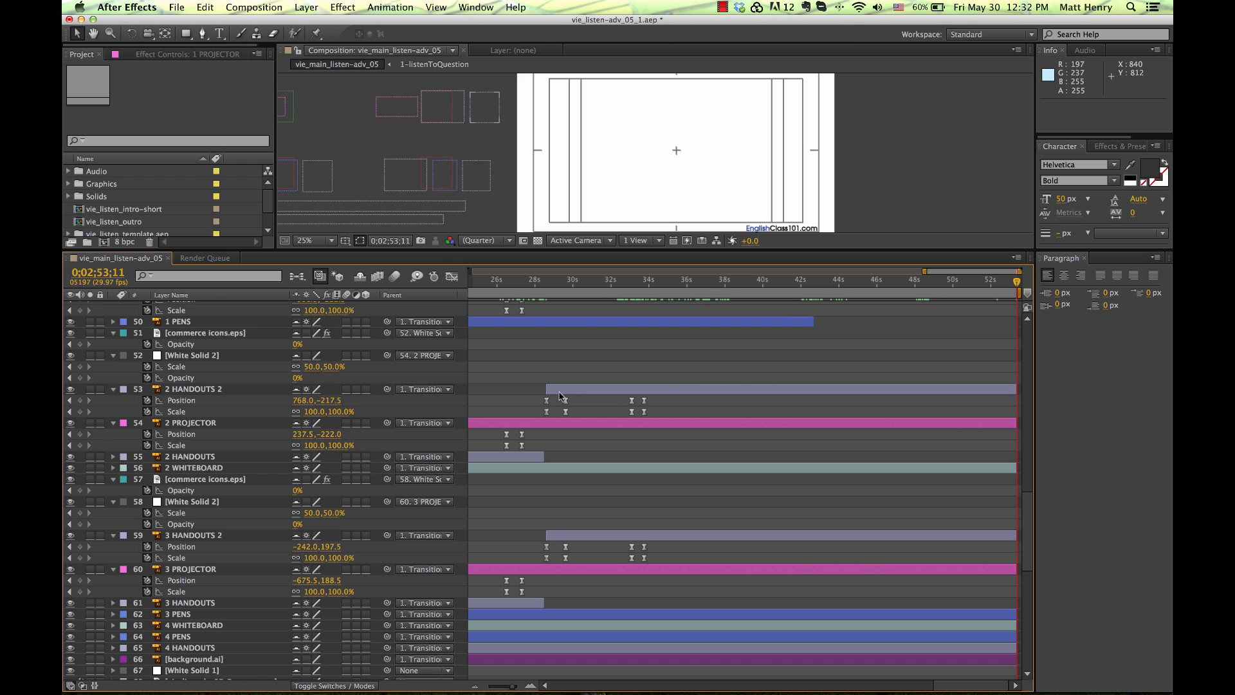
# Step: Move the icon_right.png layer 42 to start at 0;02;48;19, aligned with the last 1 PENS 2 keyframes, and review the ending
pyautogui.scroll(5, 766, 371)
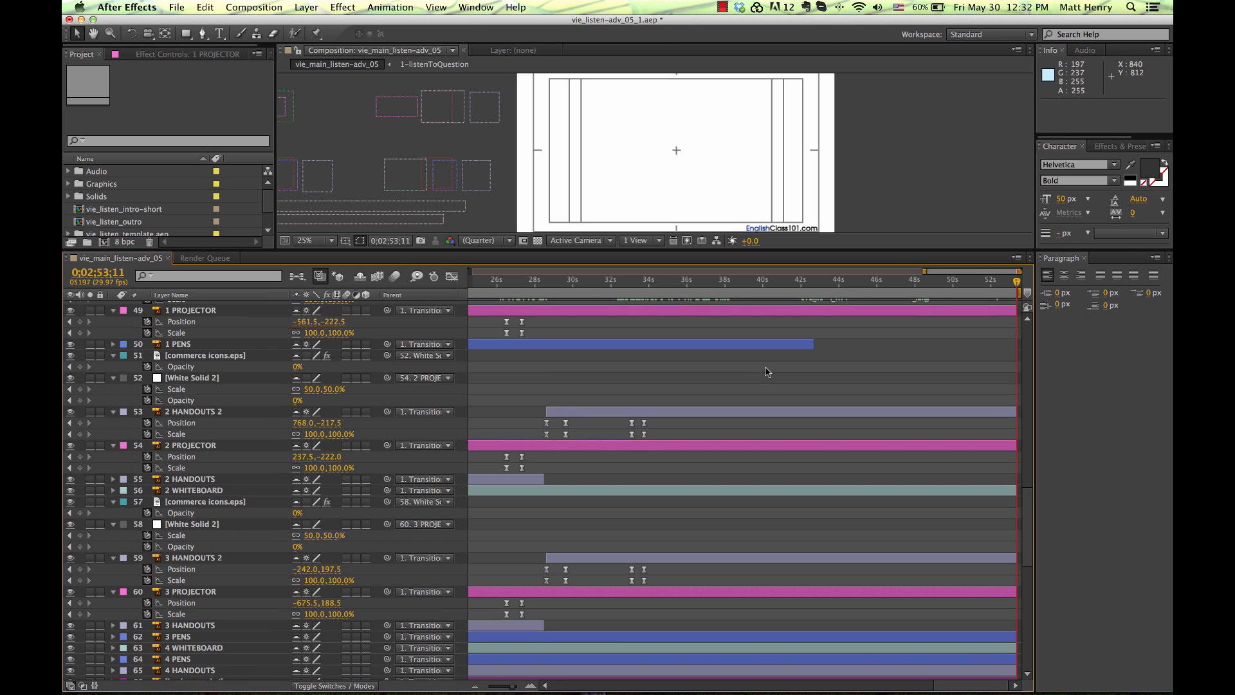
pyautogui.moveTo(990, 283); pyautogui.dragTo(975, 285)
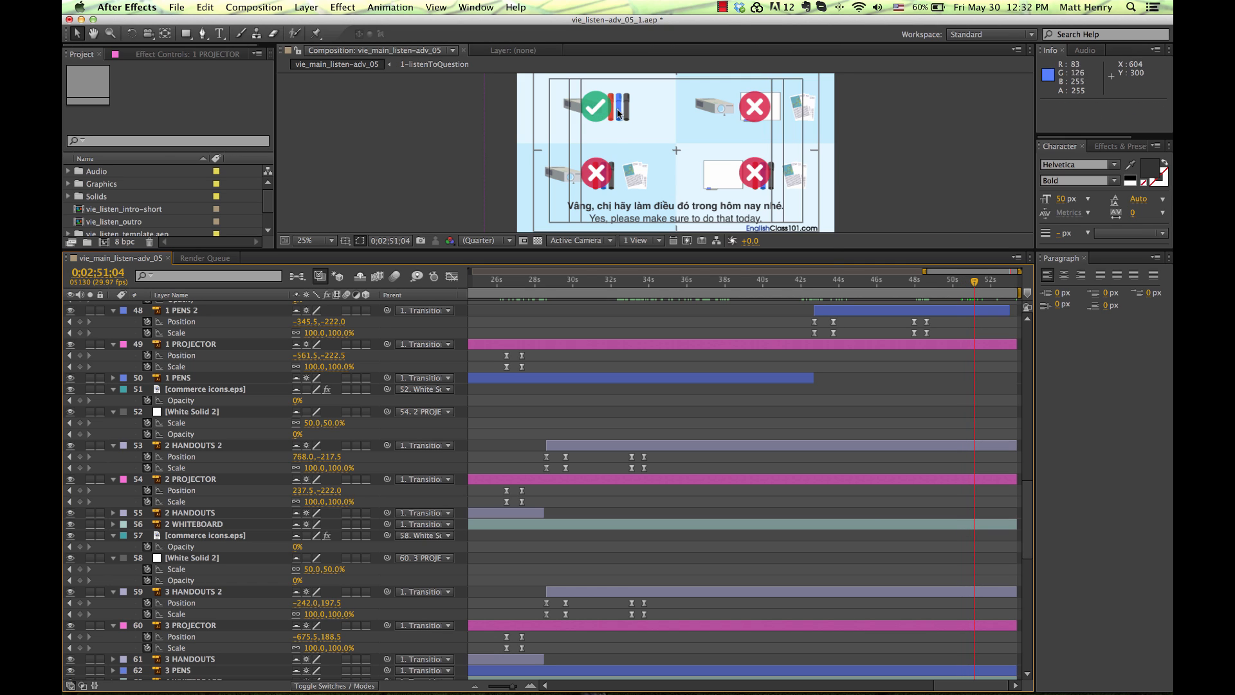
pyautogui.click(592, 113)
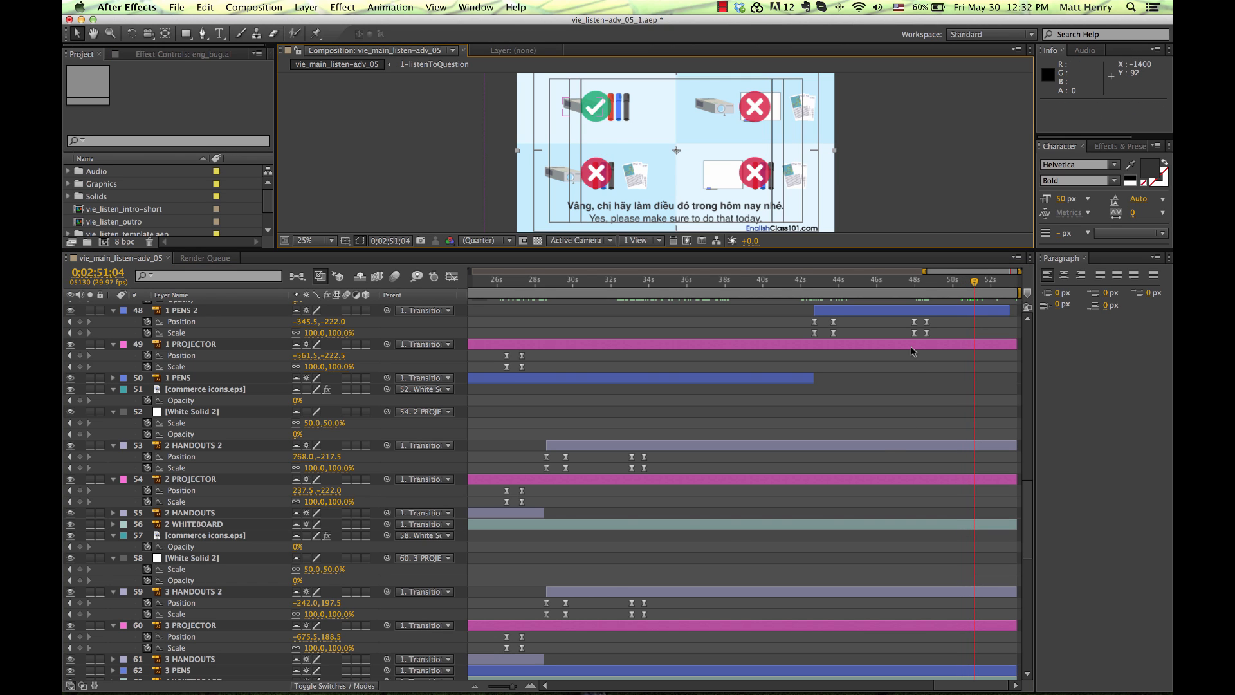
pyautogui.scroll(4, 914, 351)
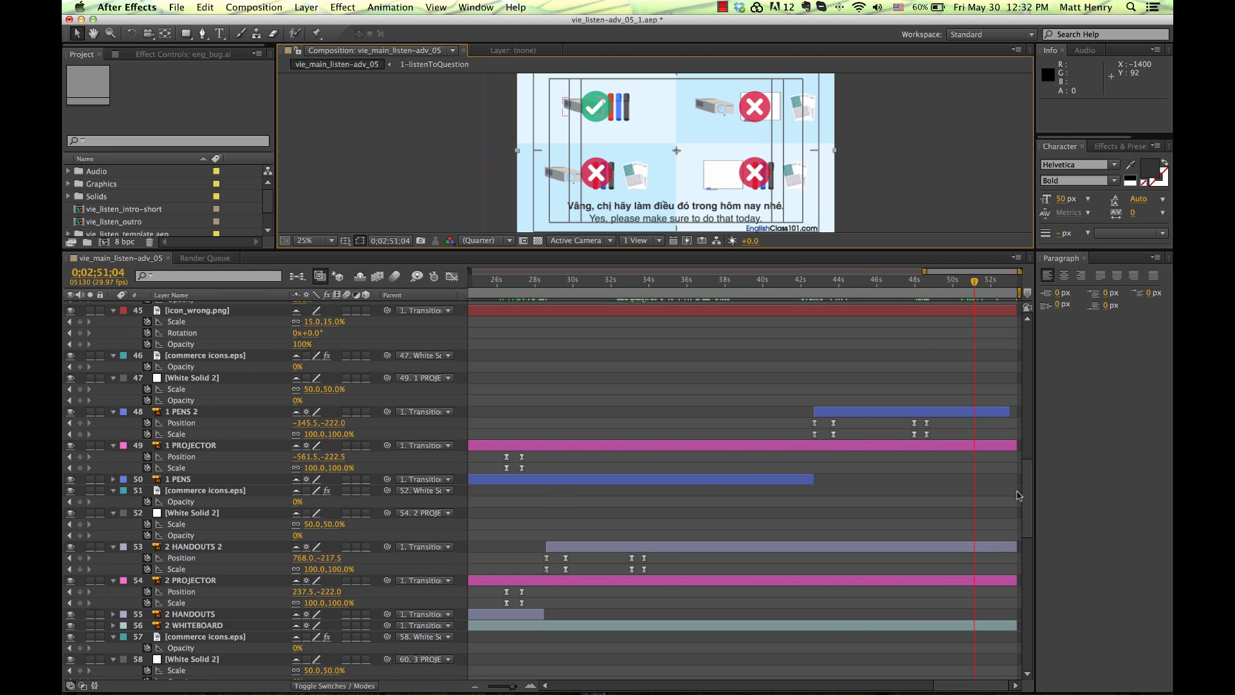
pyautogui.scroll(6, 908, 382)
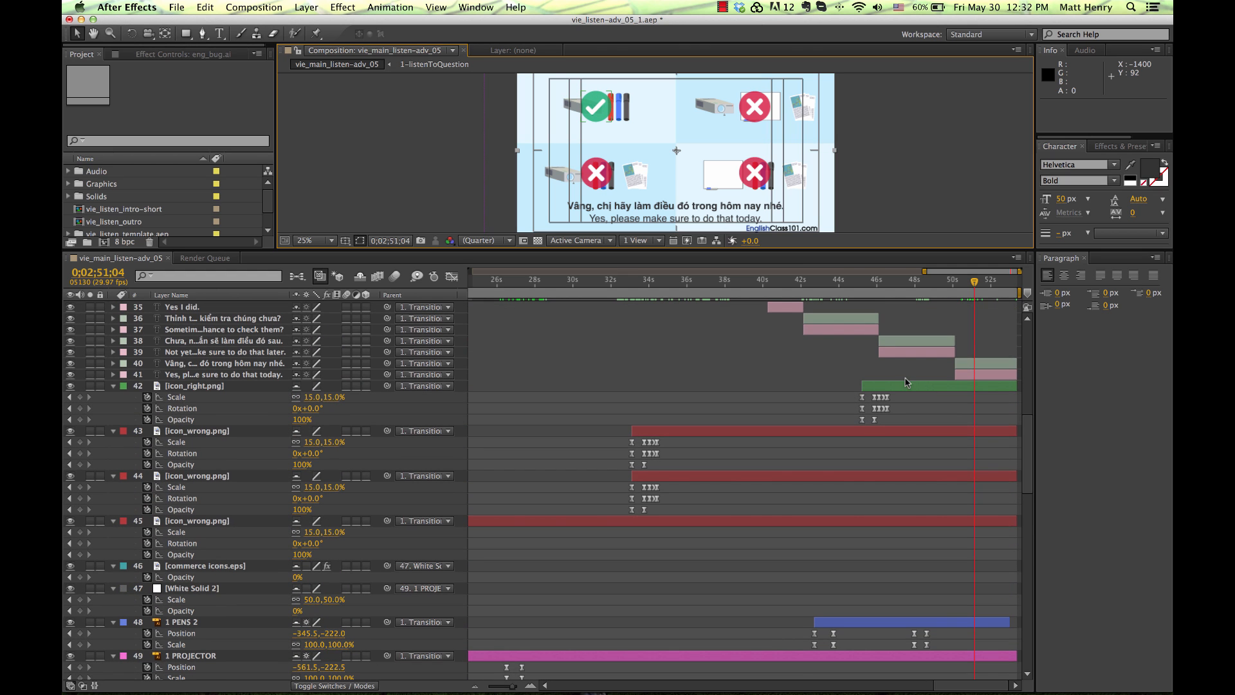
pyautogui.click(906, 386)
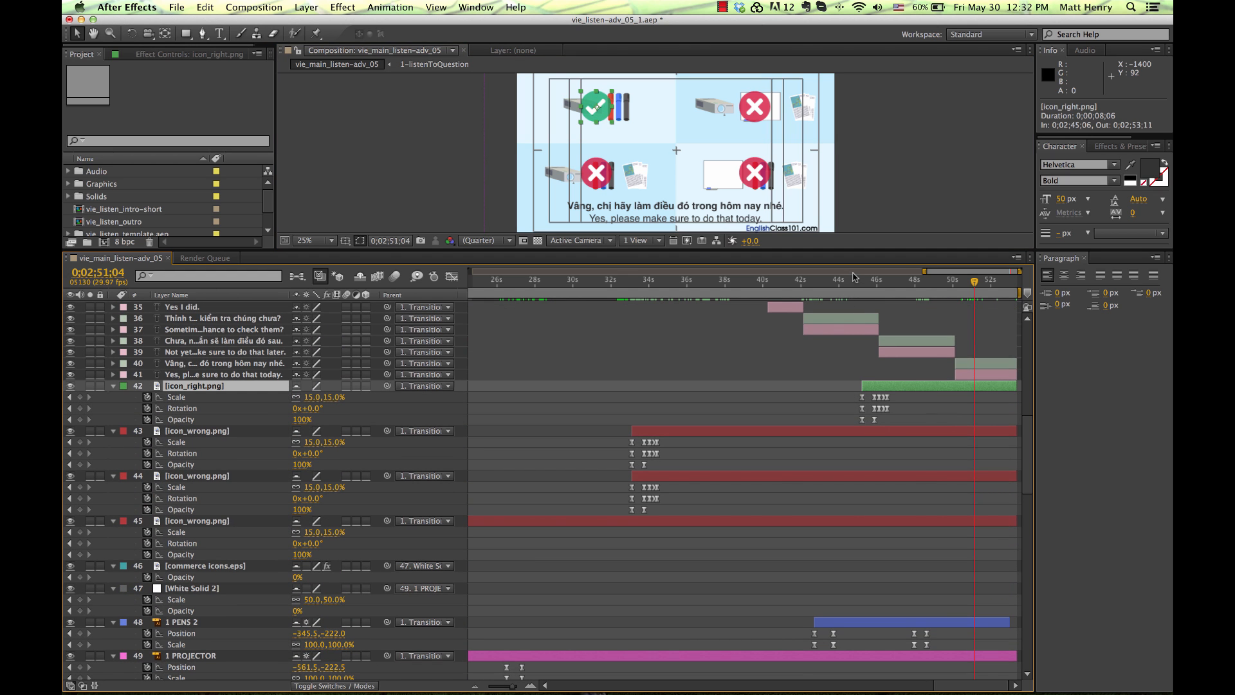
pyautogui.moveTo(848, 284); pyautogui.dragTo(930, 294)
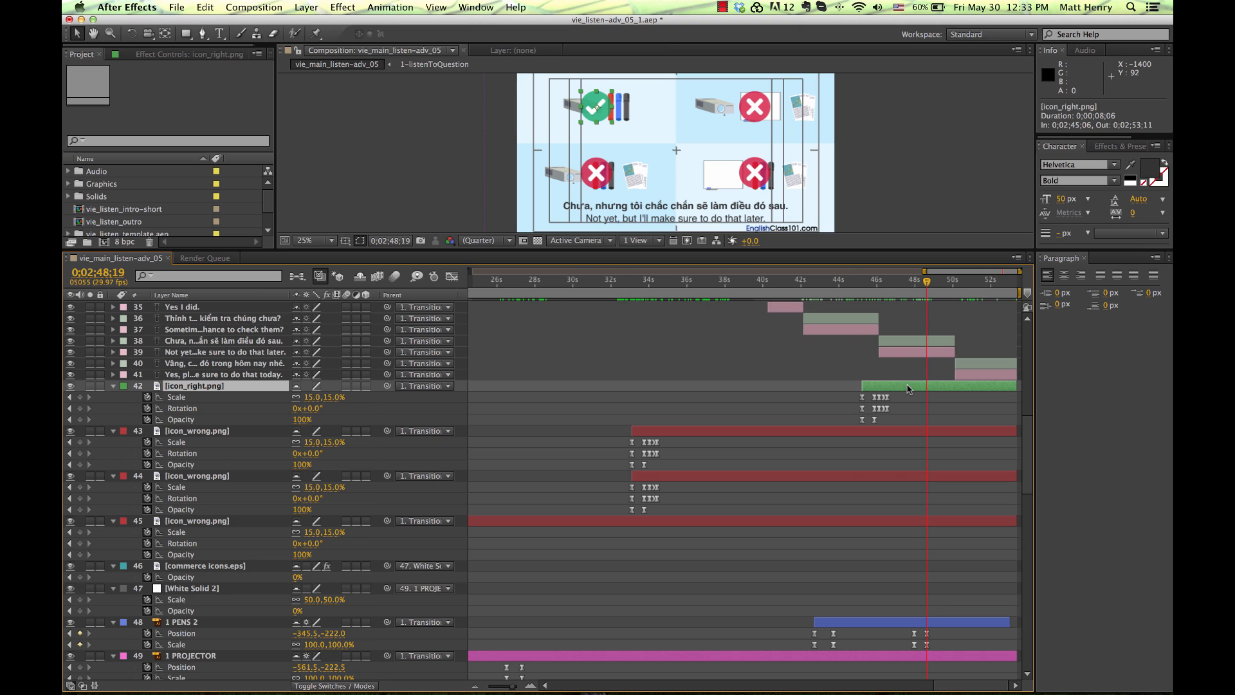
pyautogui.press('[')
pyautogui.click(993, 415)
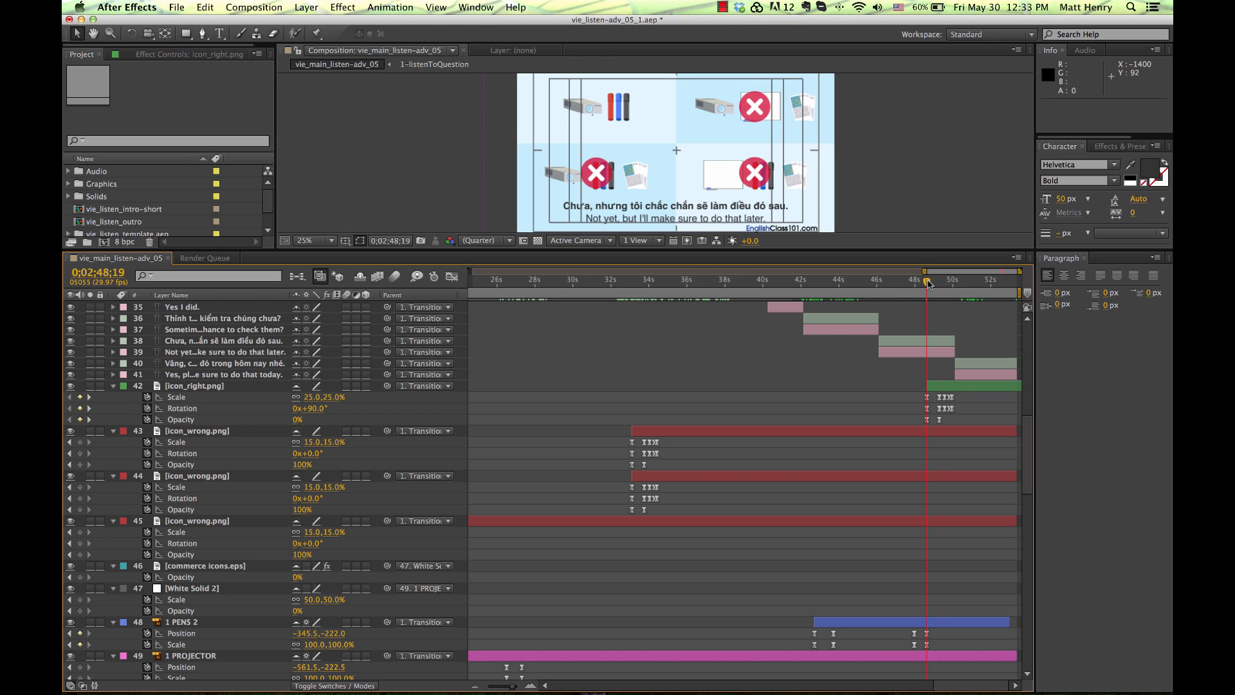
pyautogui.moveTo(930, 284); pyautogui.dragTo(1013, 291)
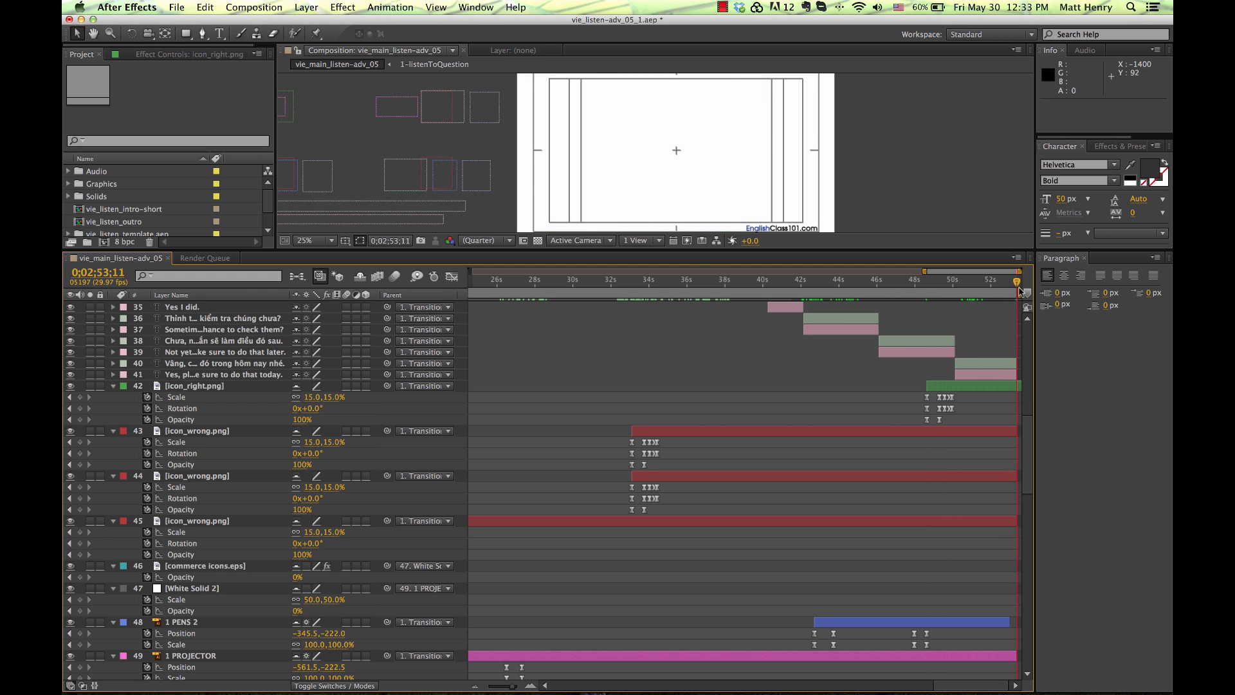
pyautogui.moveTo(1013, 291); pyautogui.dragTo(989, 291)
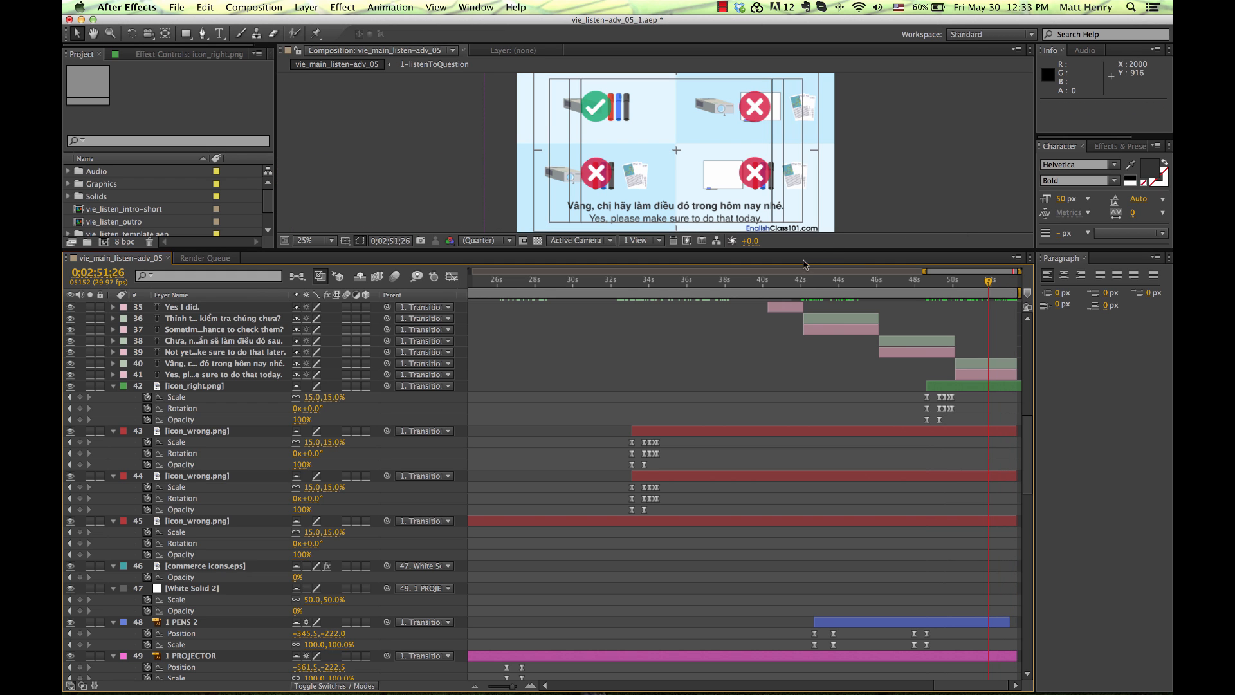
# Step: Enlarge the composition view and filter the project items by "bug"
pyautogui.moveTo(805, 249); pyautogui.dragTo(805, 309)
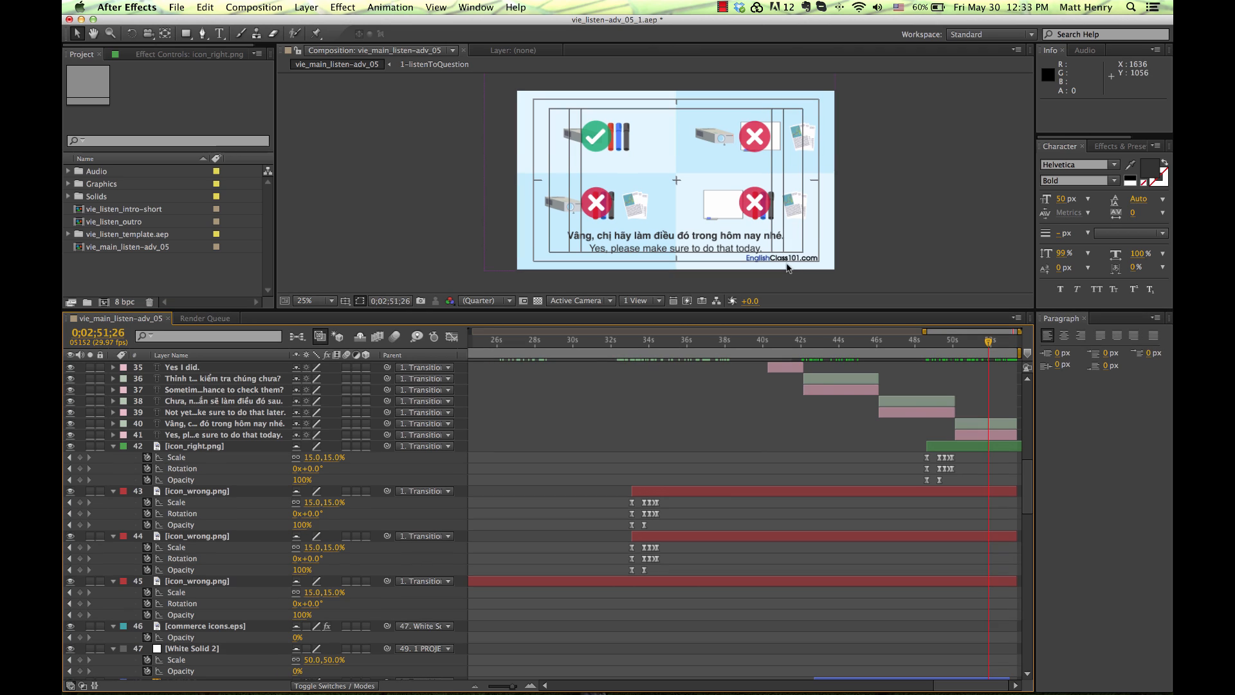
pyautogui.click(130, 239)
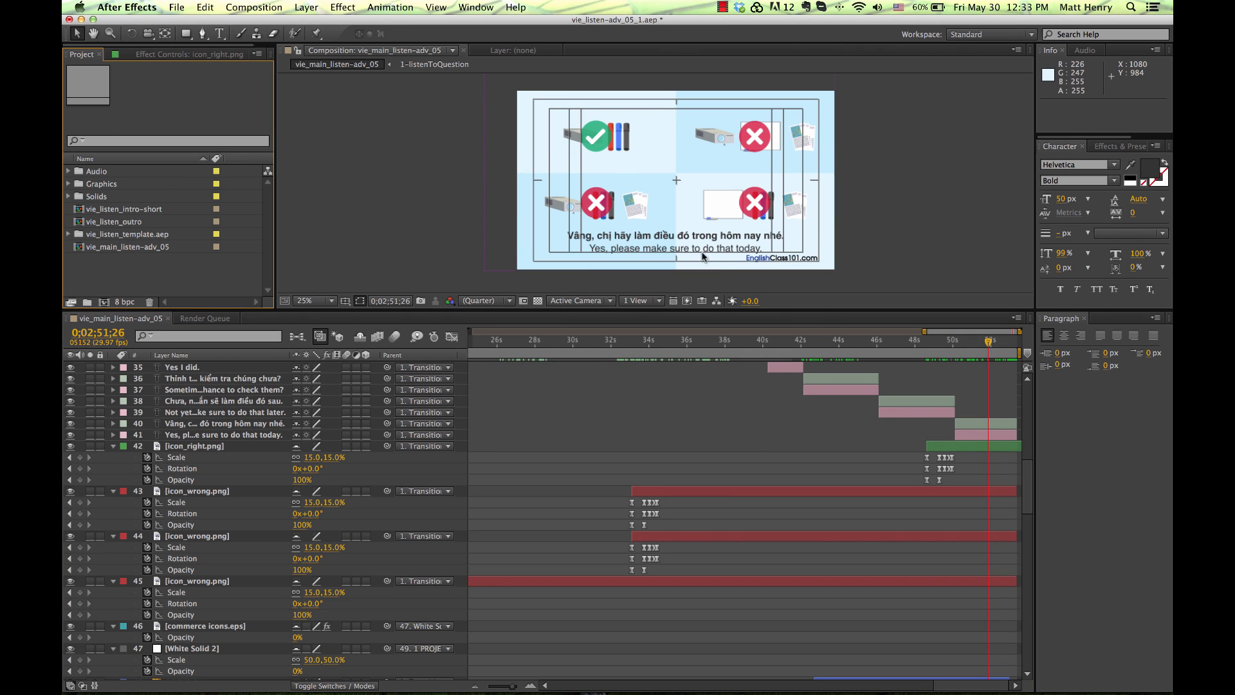
pyautogui.click(111, 143)
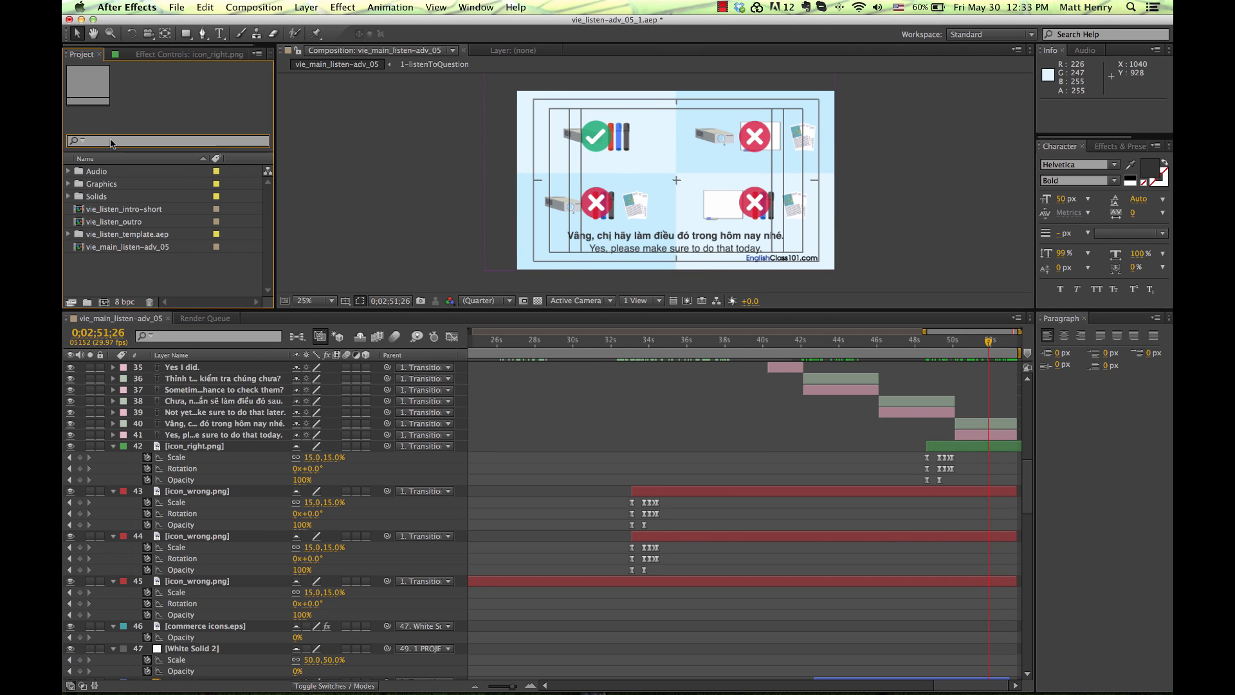
pyautogui.write('bug')
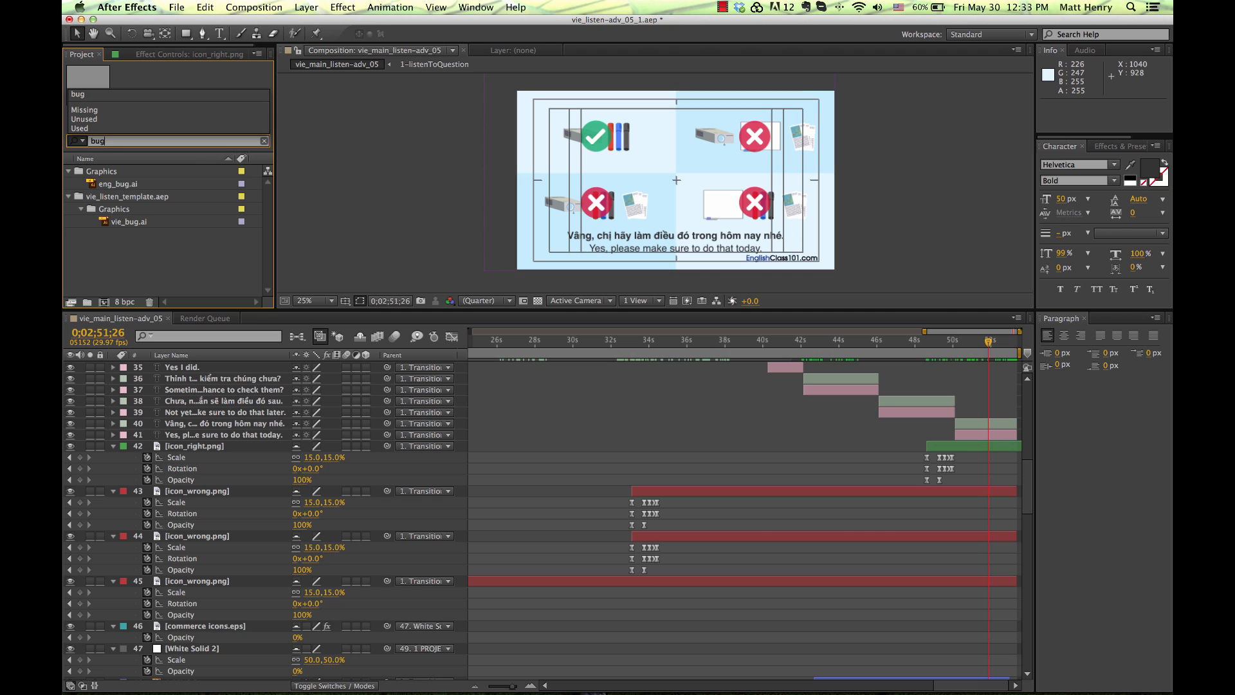
# Step: Replace the usage of eng_bug.ai with vie_bug.ai from the template's Graphics folder, then clear the project search
pyautogui.click(162, 185)
pyautogui.click(141, 222)
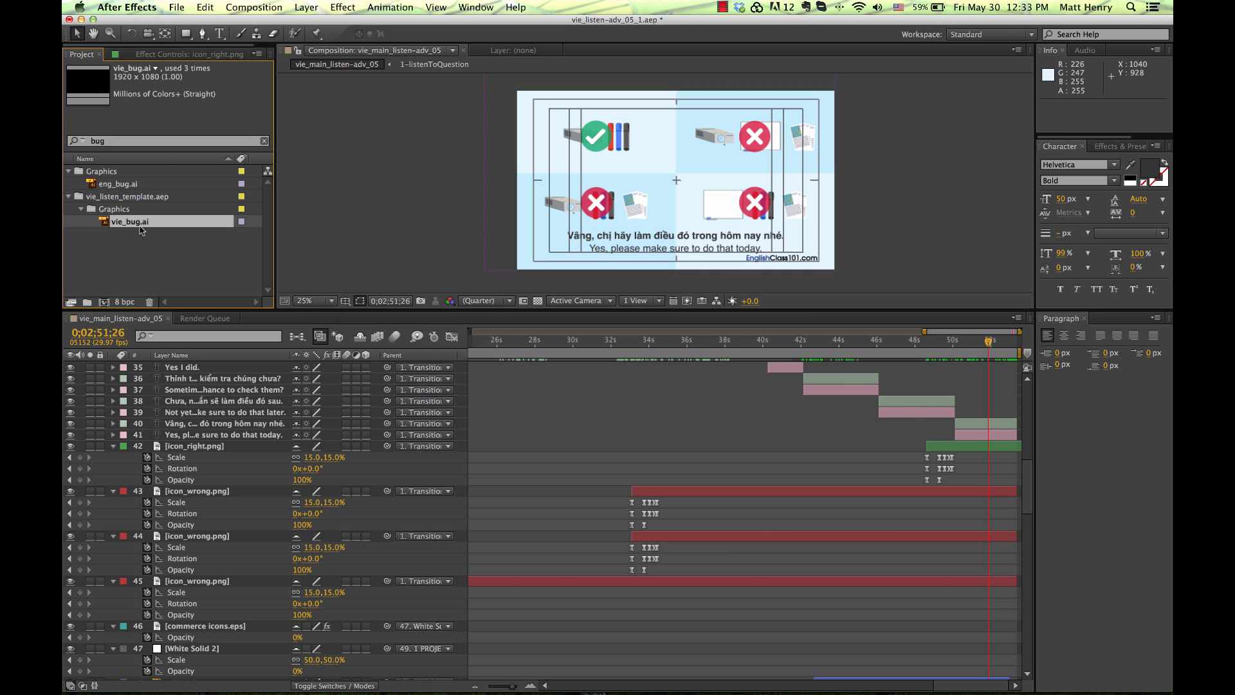
pyautogui.click(133, 186)
pyautogui.click(138, 221)
pyautogui.moveTo(136, 224); pyautogui.dragTo(141, 187)
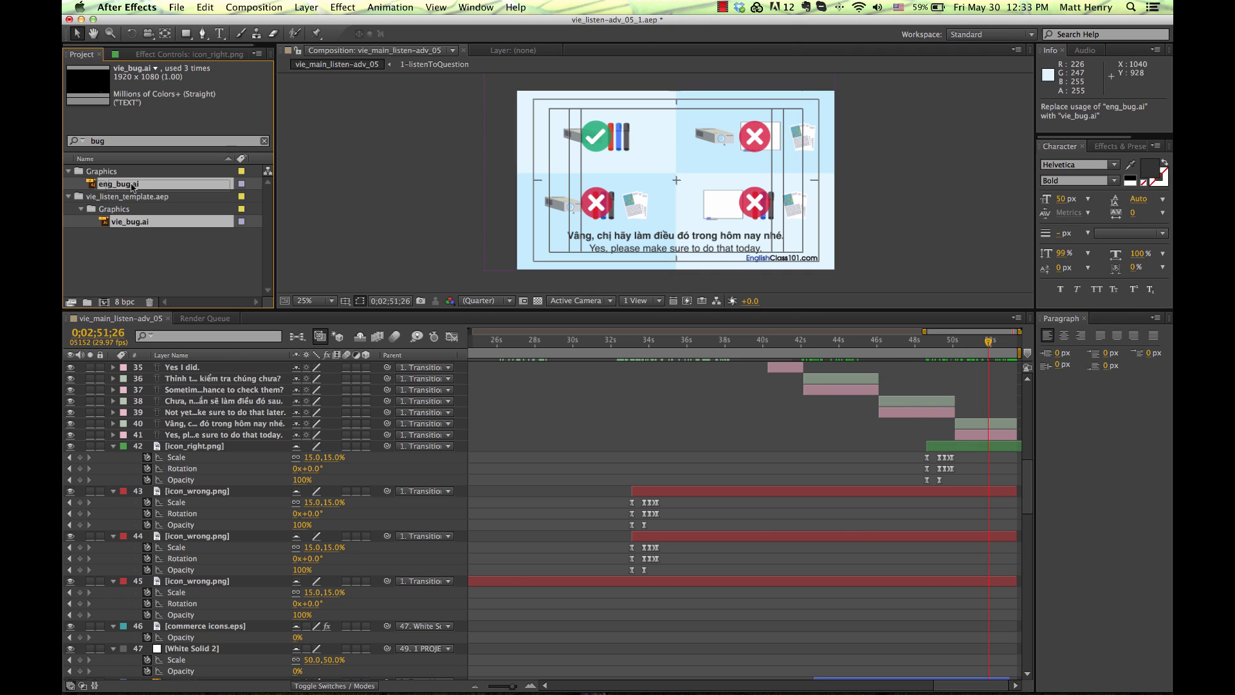
pyautogui.moveTo(133, 187); pyautogui.dragTo(133, 187)
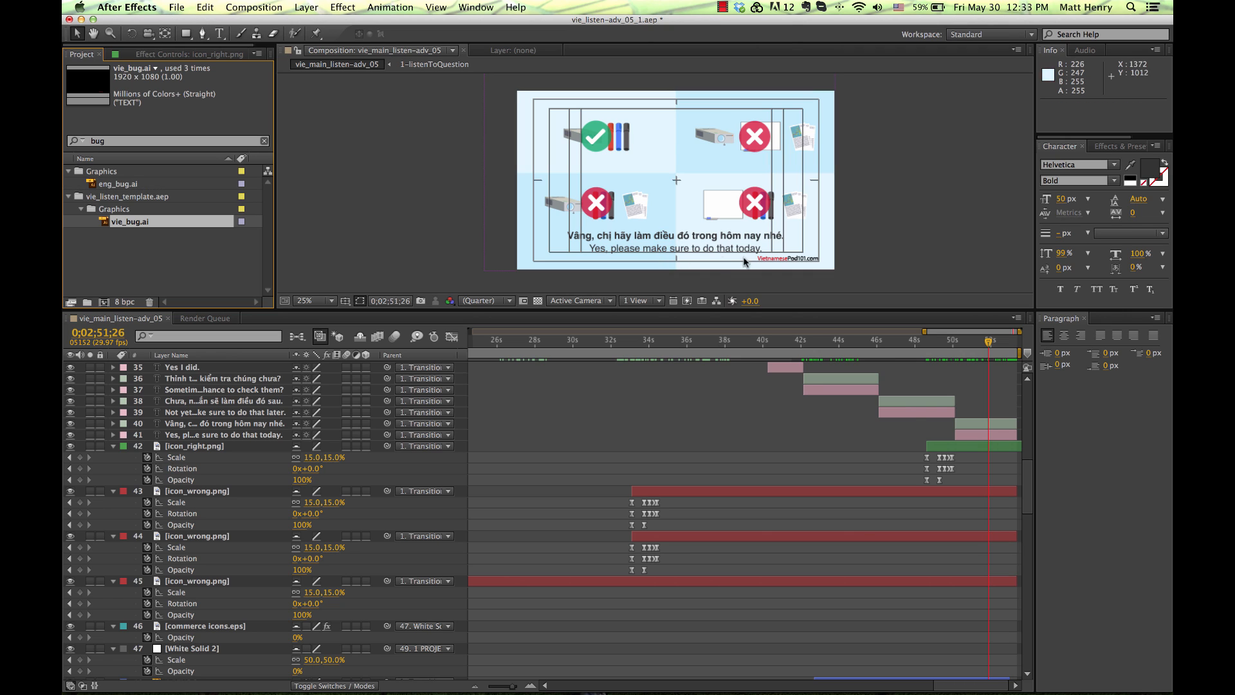
pyautogui.click(722, 399)
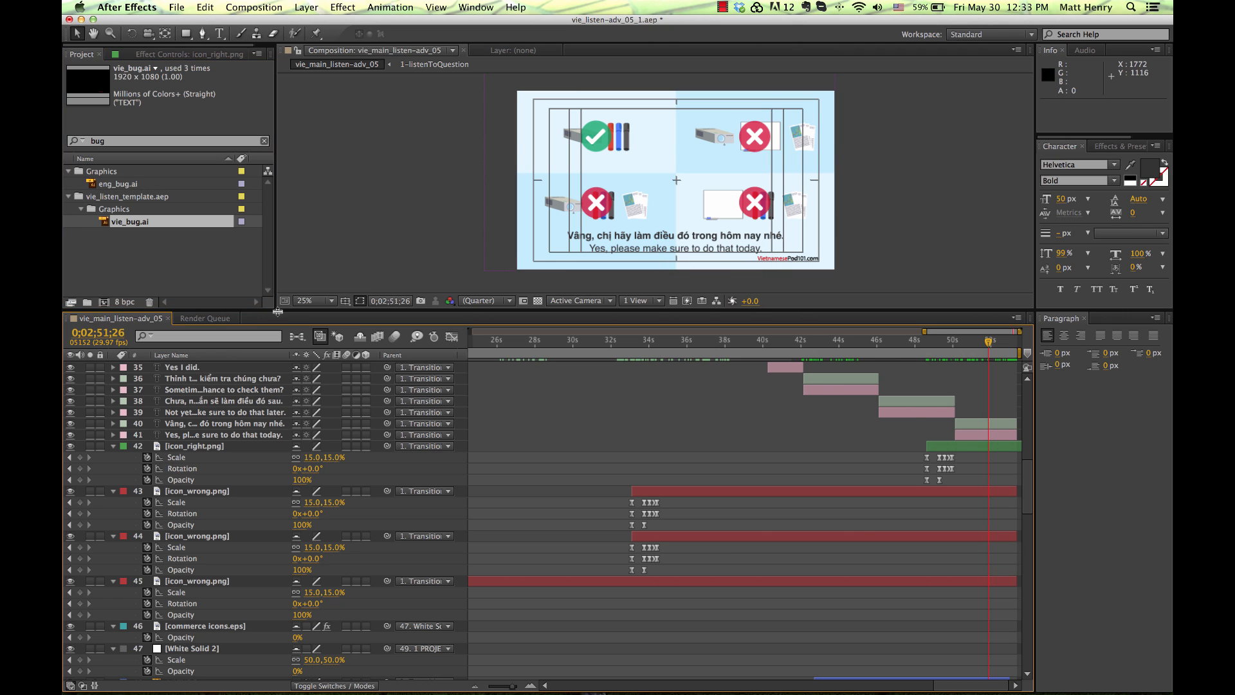
pyautogui.click(230, 256)
pyautogui.click(264, 141)
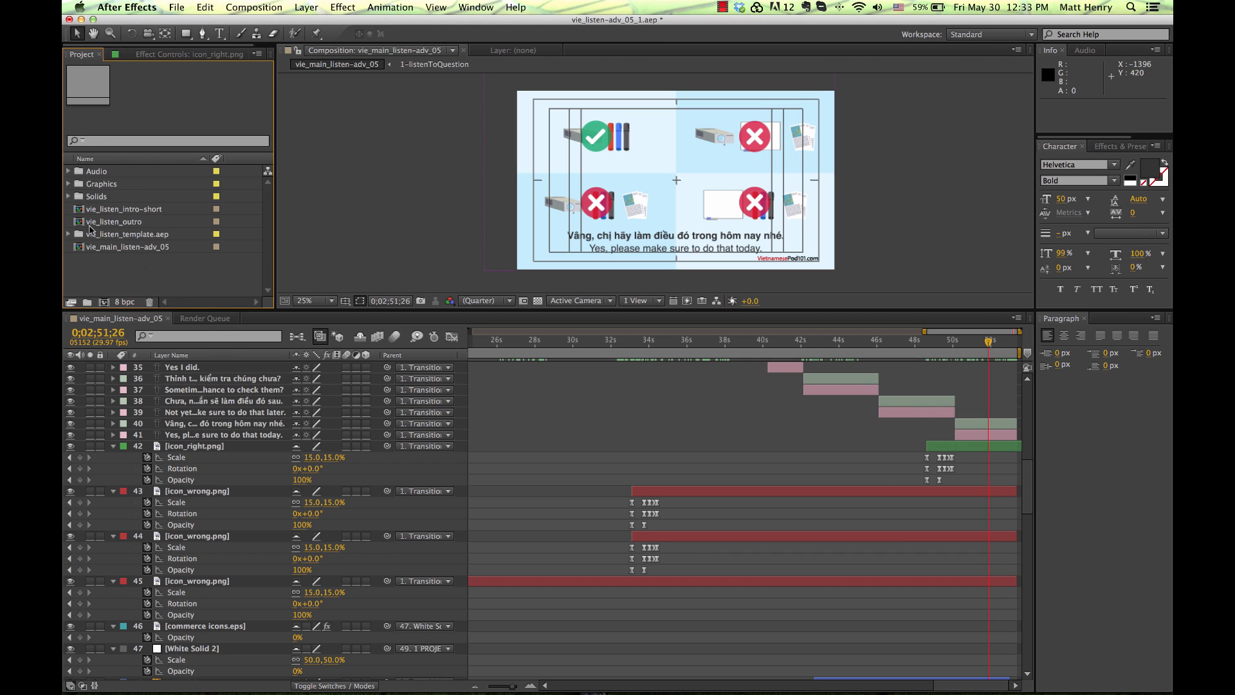
# Step: Open the vie_listen_intro-short composition and set the Controls layer's Difficulty Level slider to 4.00
pyautogui.doubleClick(146, 211)
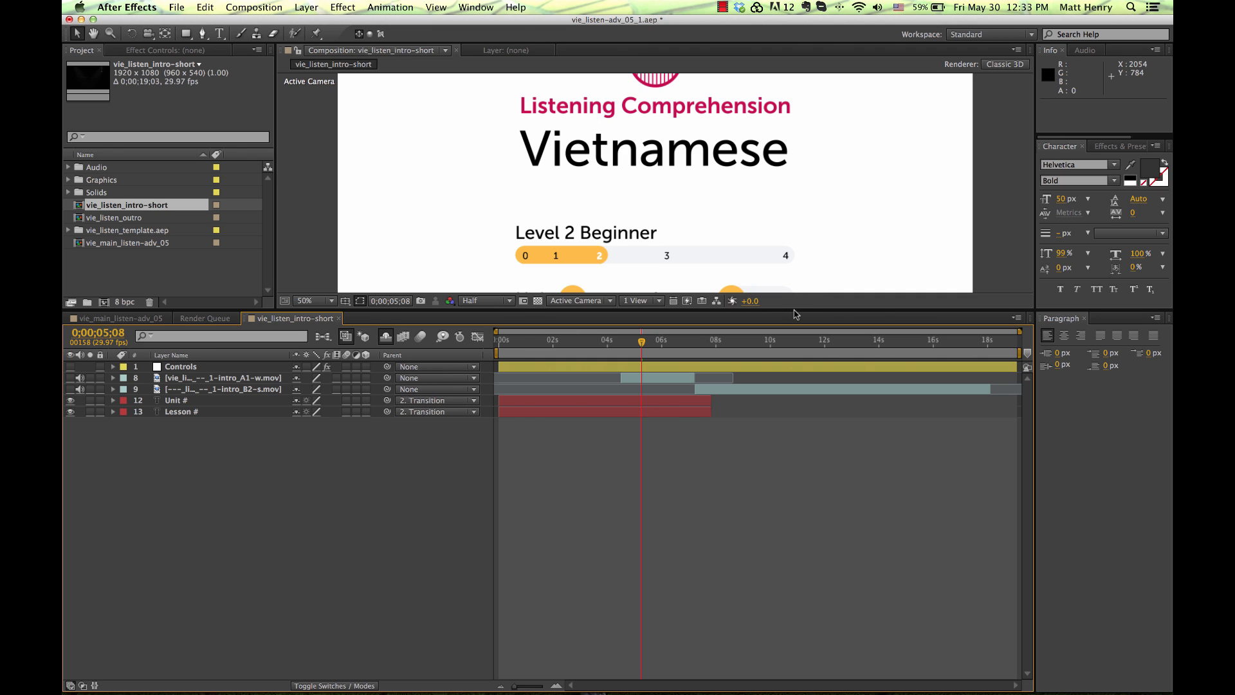
pyautogui.moveTo(795, 314); pyautogui.dragTo(796, 466)
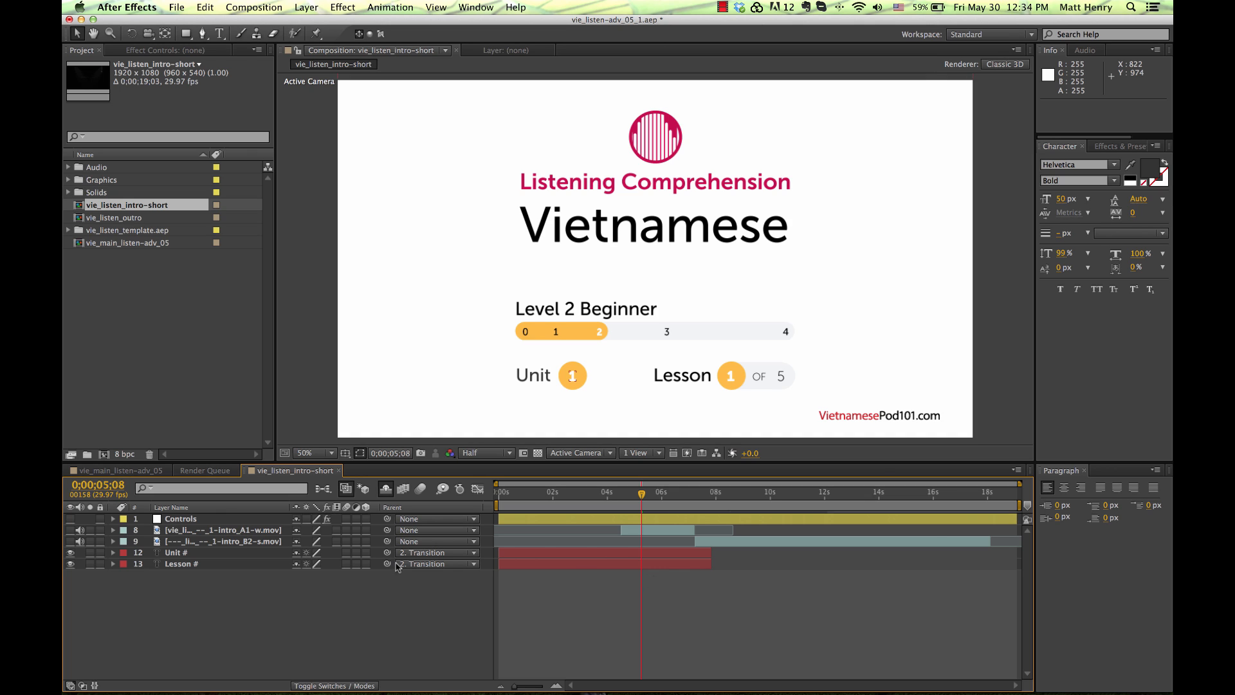
pyautogui.click(214, 525)
pyautogui.click(186, 56)
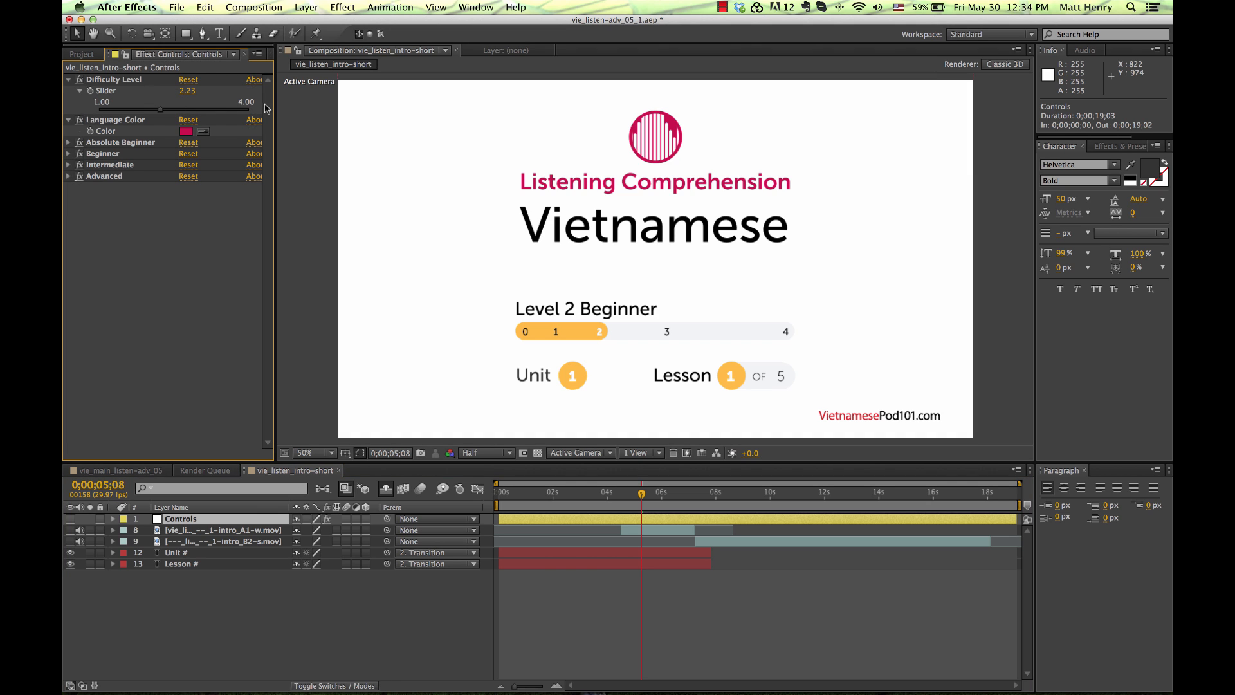
pyautogui.moveTo(161, 113); pyautogui.dragTo(263, 116)
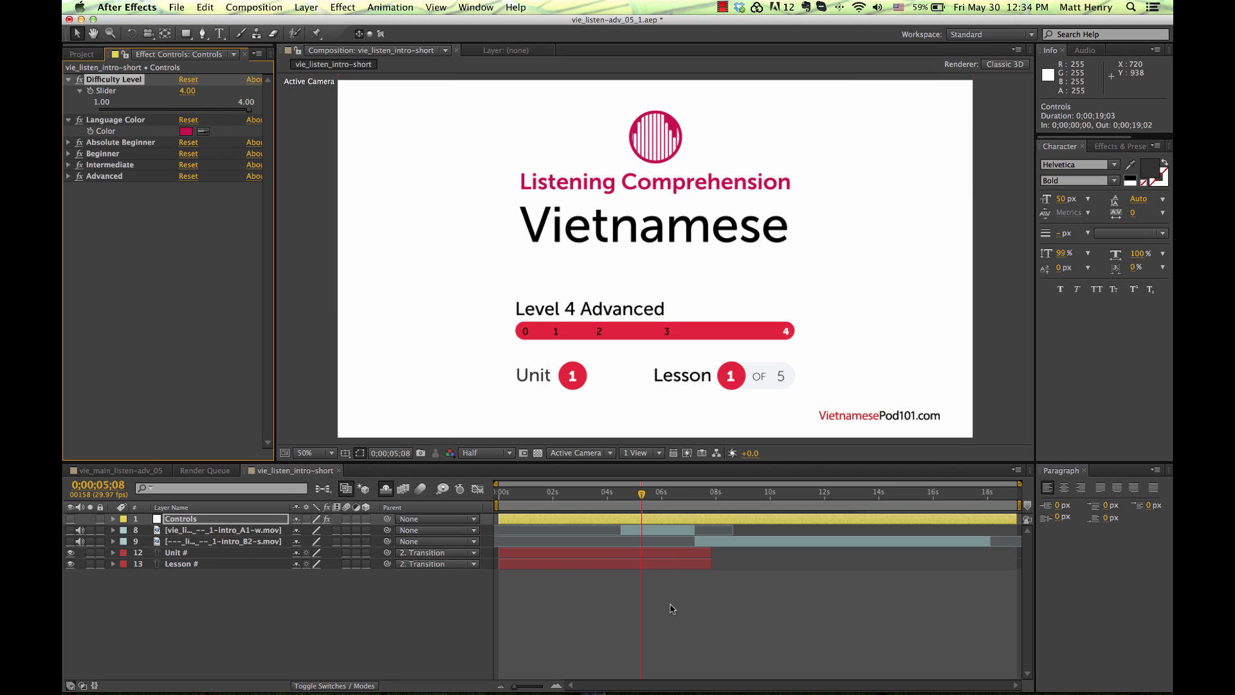
# Step: Change the Lesson number text in the intro composition to 5
pyautogui.click(674, 617)
pyautogui.press('super+t')
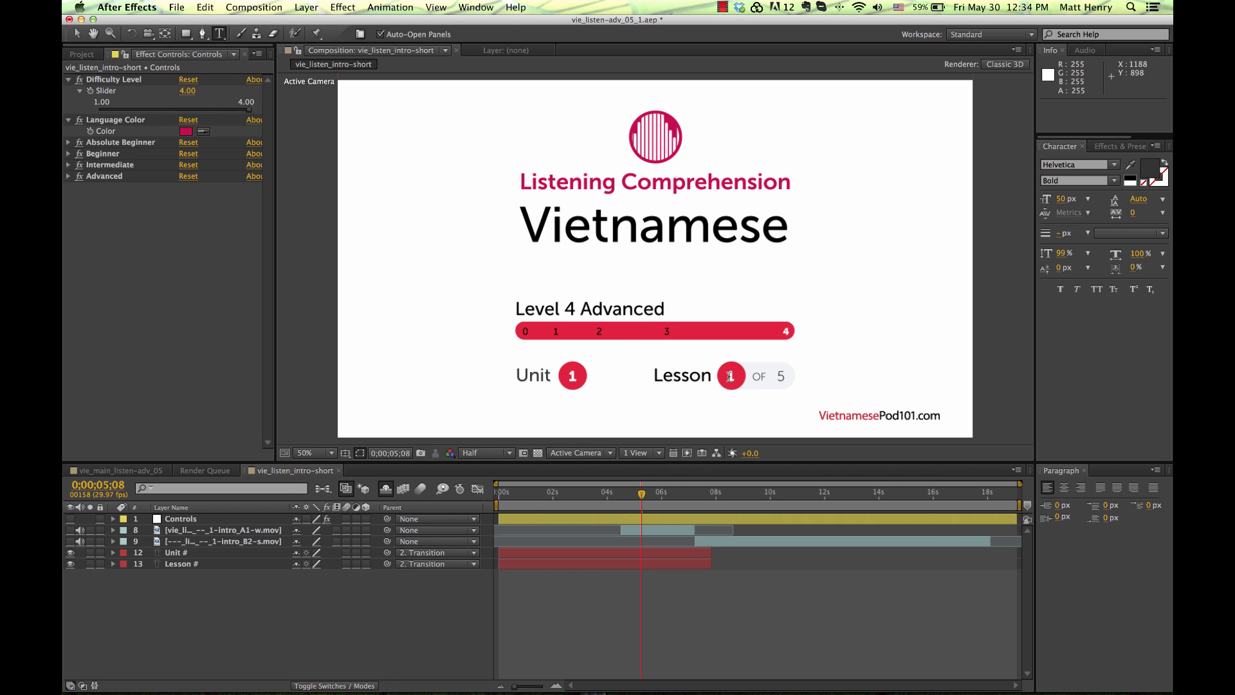
pyautogui.doubleClick(735, 377)
pyautogui.write('5')
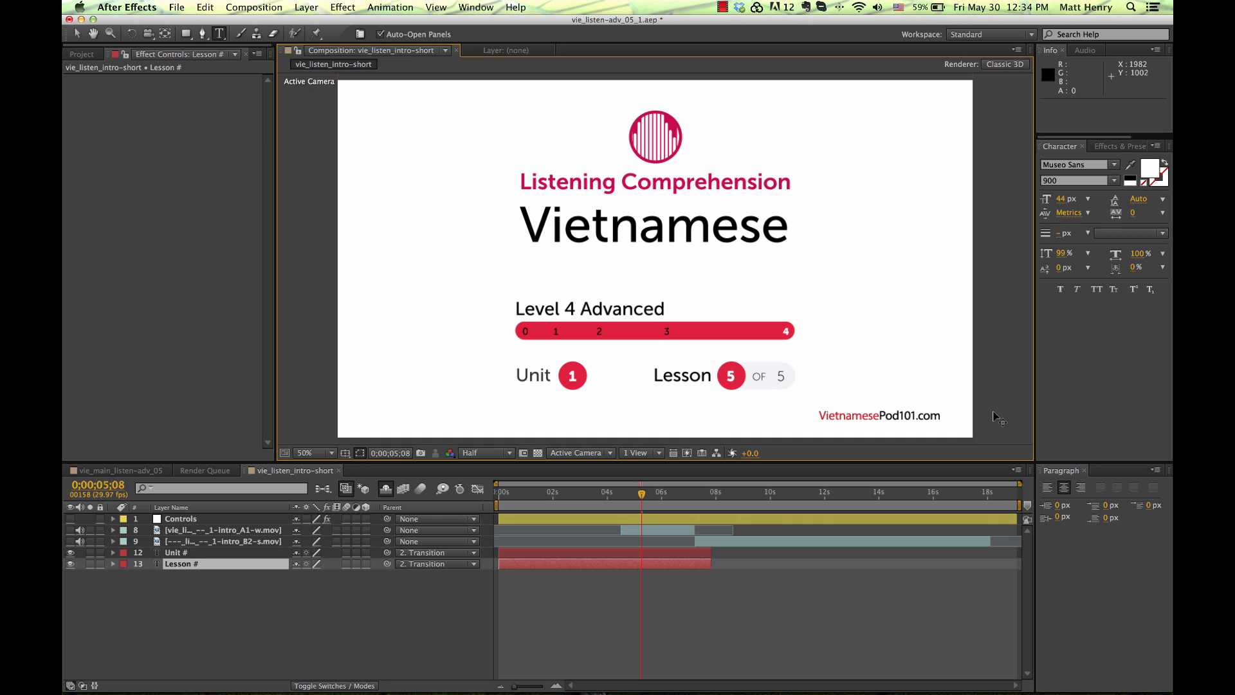
# Step: Finish editing the lesson number text, deselect the layer and save the project
pyautogui.click(77, 34)
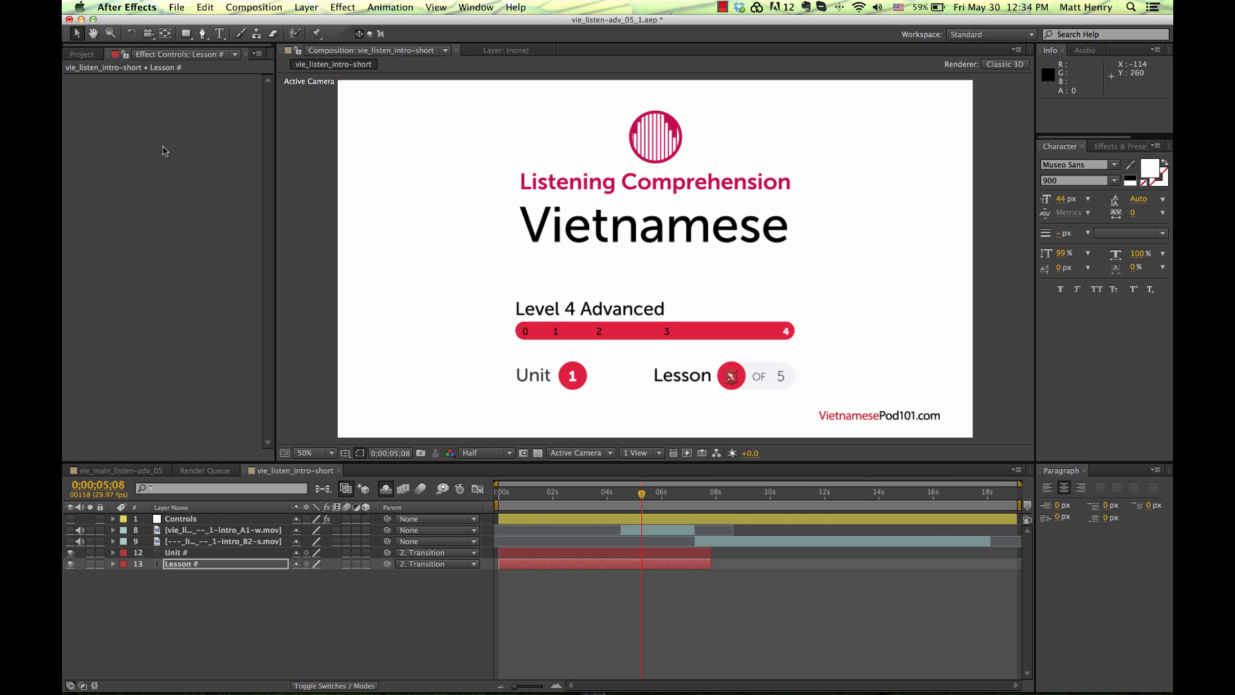
pyautogui.click(450, 617)
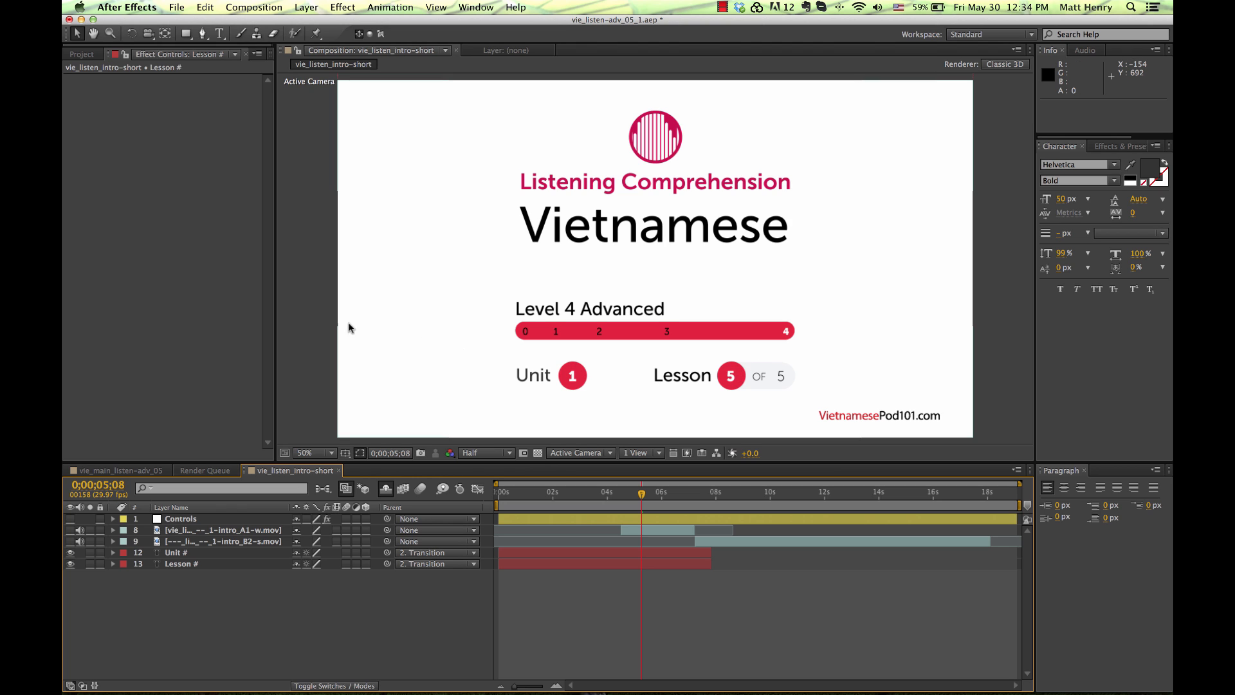
pyautogui.click(231, 306)
pyautogui.press('cmd+s')
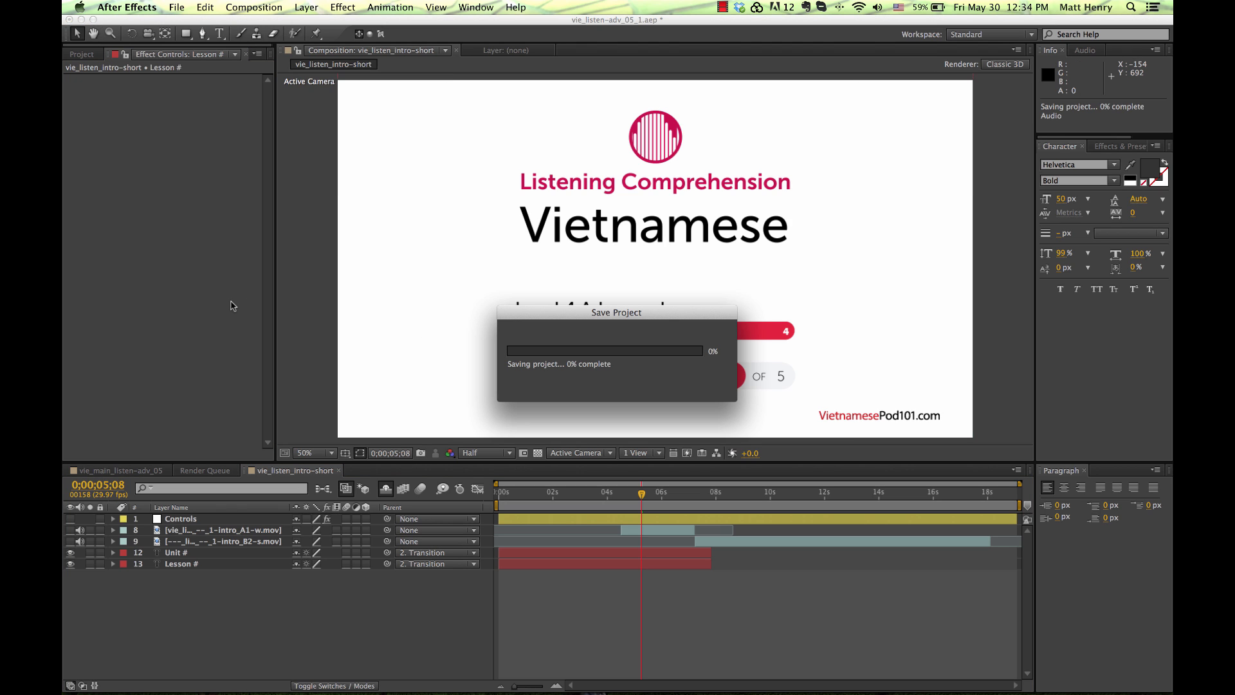
# Step: Show the project items, fit the After Effects window beside Premiere Pro, and expand the 05 bin under AE Comps there
pyautogui.click(81, 54)
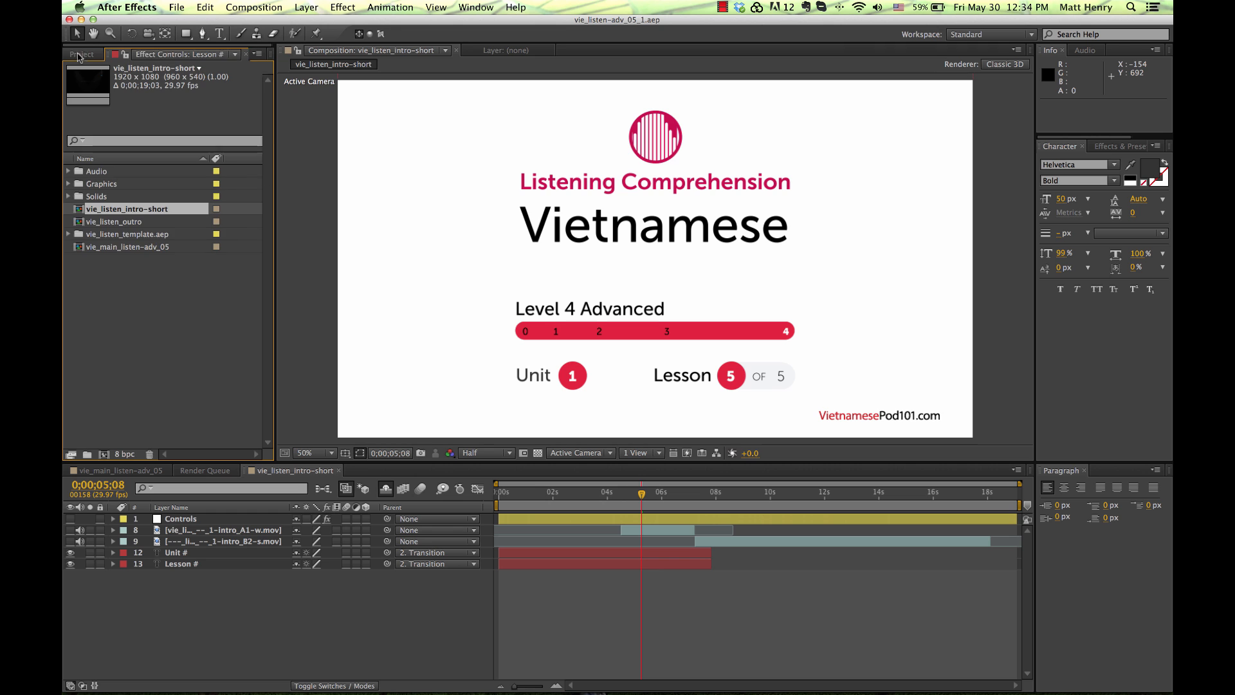
pyautogui.moveTo(62, 85); pyautogui.dragTo(657, 148)
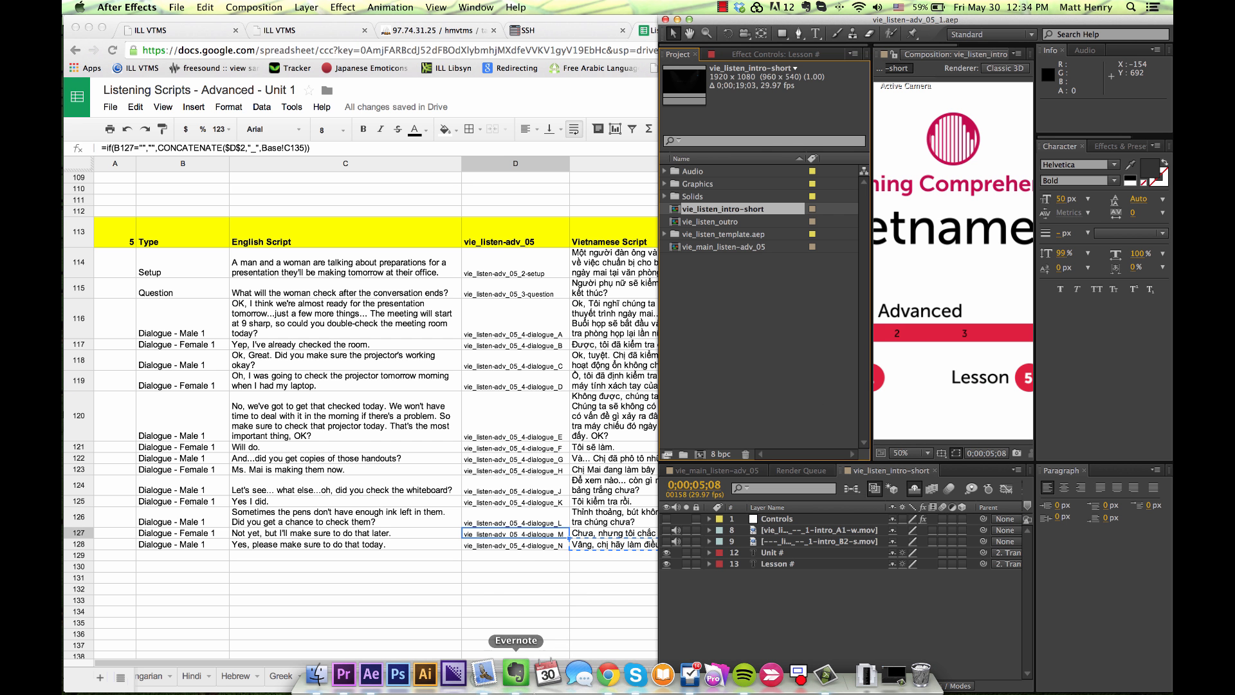
pyautogui.click(353, 675)
pyautogui.moveTo(1172, 382); pyautogui.dragTo(936, 381)
pyautogui.click(1090, 382)
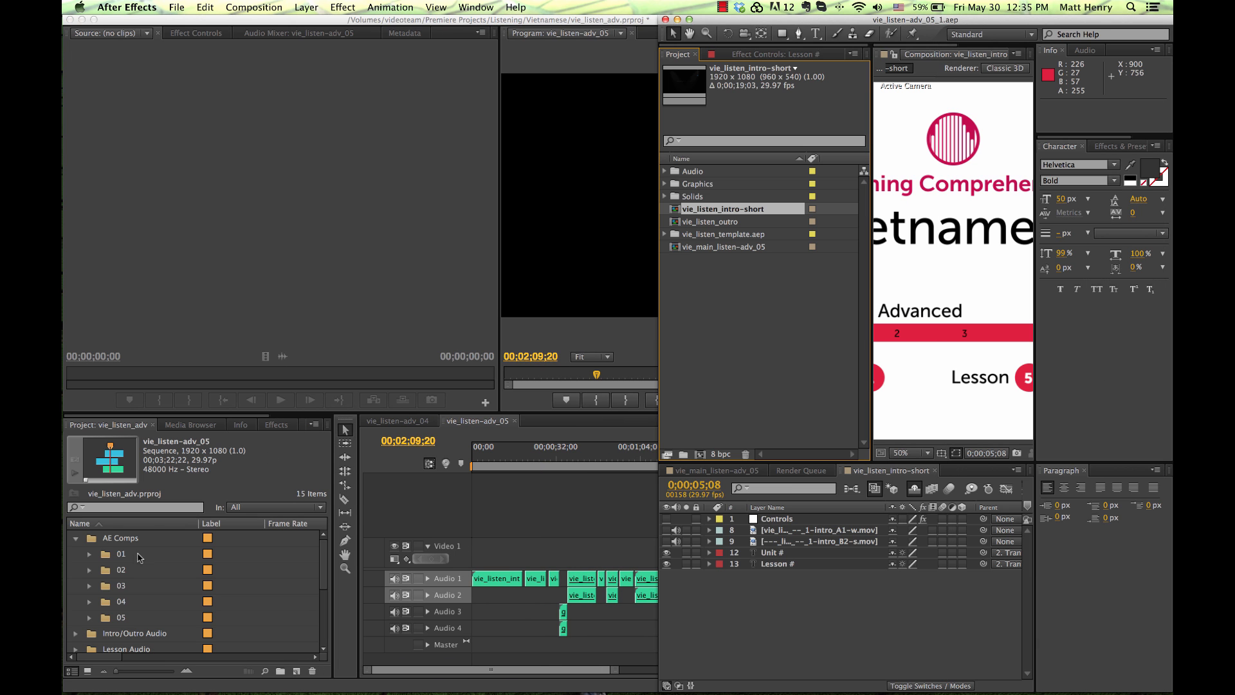
pyautogui.click(97, 625)
pyautogui.click(90, 617)
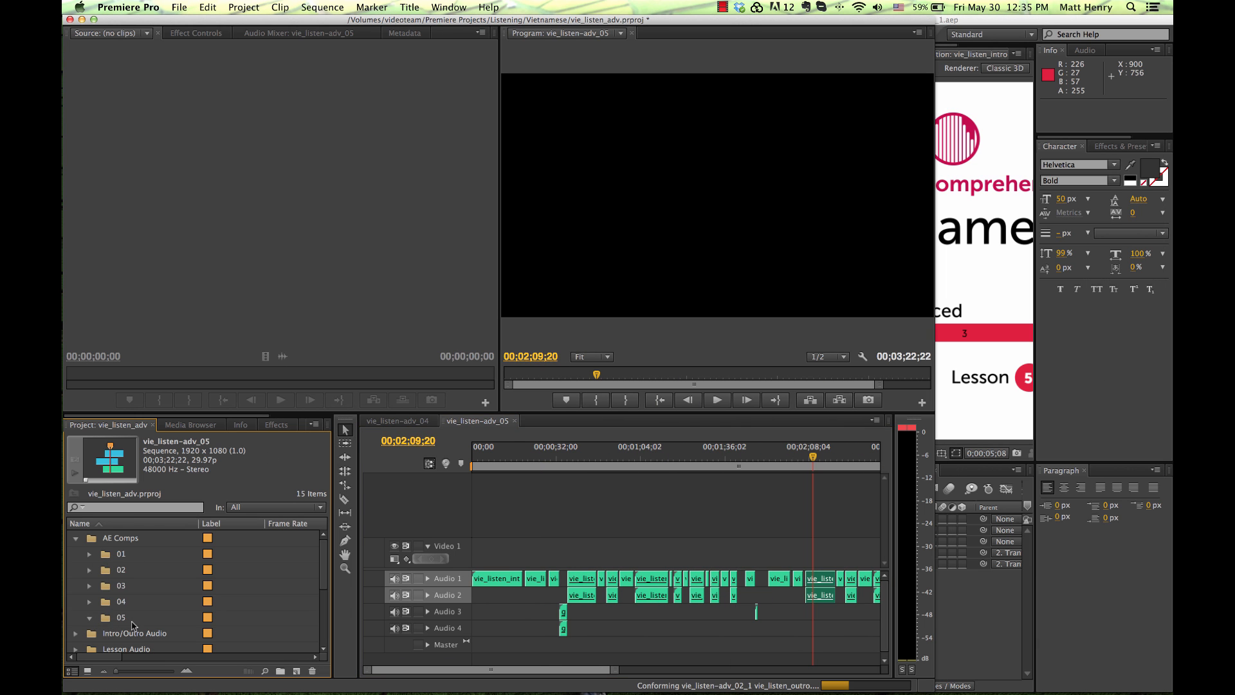
# Step: Import the vie_listen_intro-short, vie_listen_outro and vie_main_listen-adv_05 compositions from After Effects into Premiere Pro's 05 bin
pyautogui.press('super+Tab')
pyautogui.keyDown('shift'); pyautogui.click(731, 222); pyautogui.keyUp('shift')
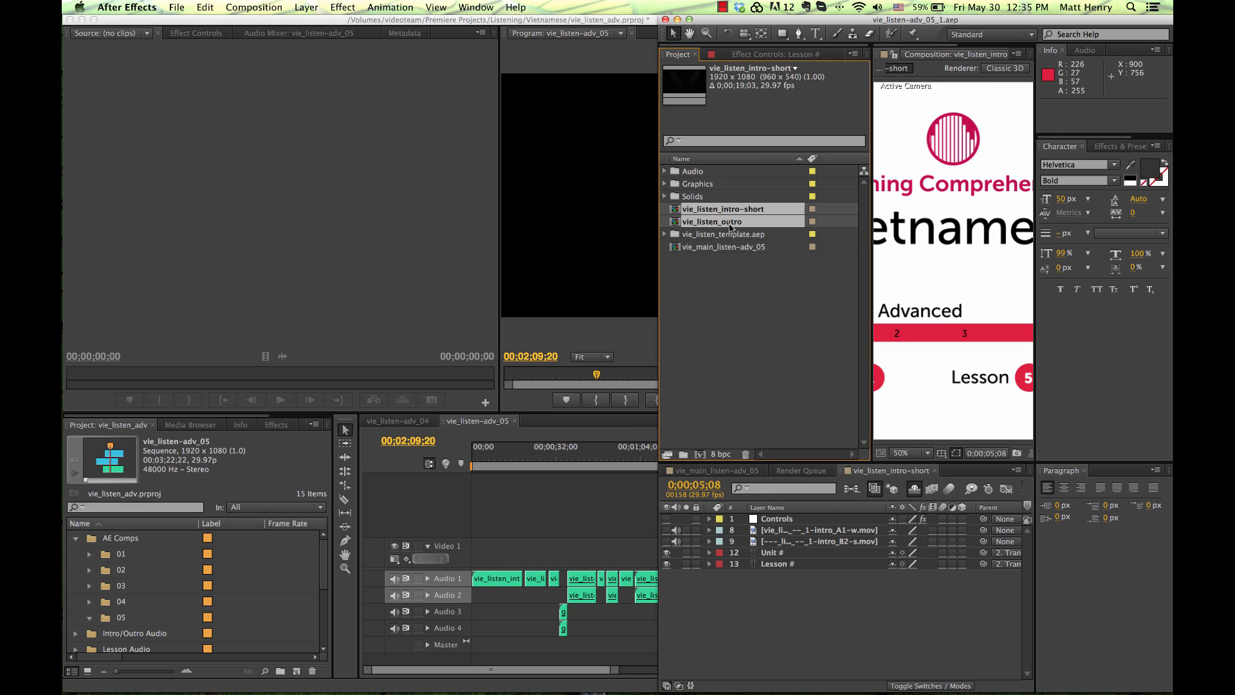
pyautogui.keyDown('super'); pyautogui.click(731, 246); pyautogui.keyUp('super')
pyautogui.moveTo(731, 247); pyautogui.dragTo(120, 622)
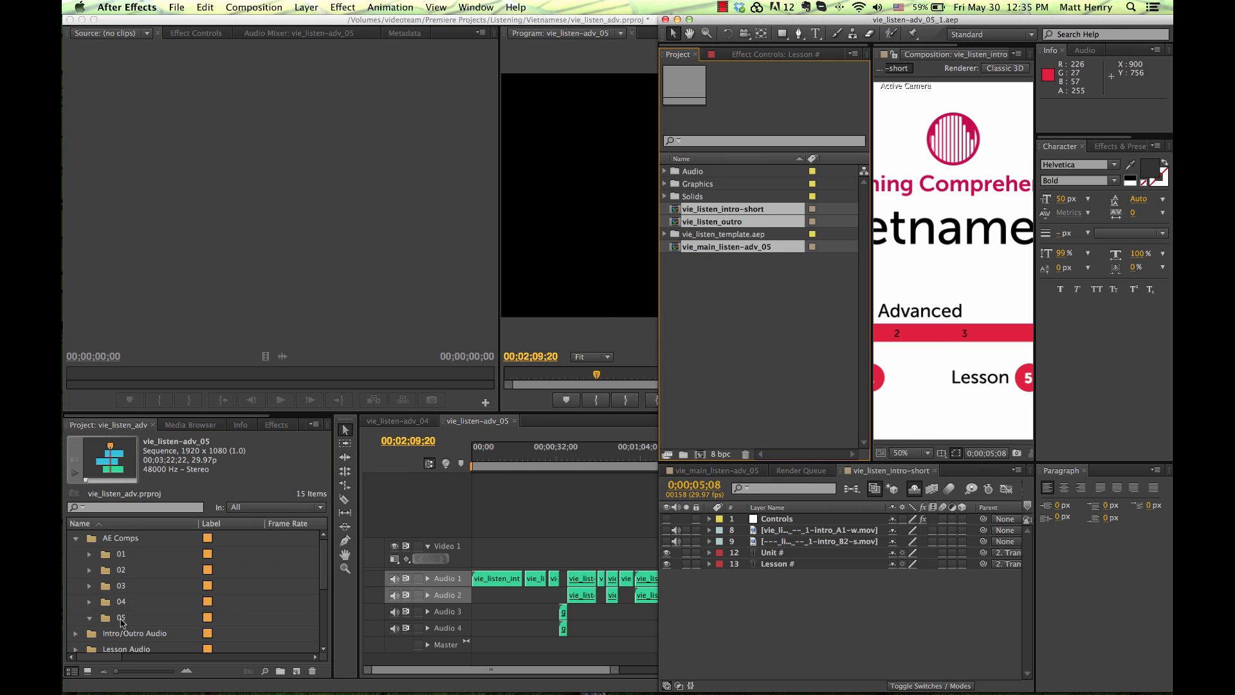
pyautogui.click(547, 526)
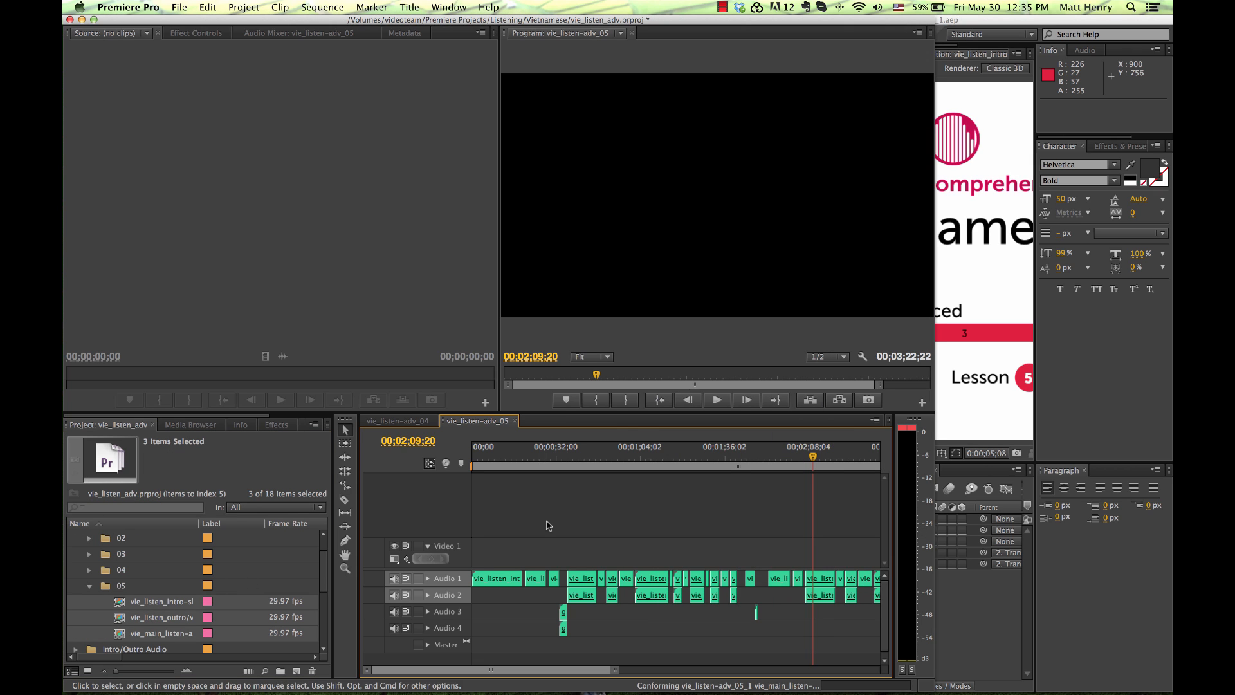
# Step: Place only the video of vie_listen_intro-short on Video 1 at the start of the vie_listen-adv_05 sequence and preview its end
pyautogui.click(155, 588)
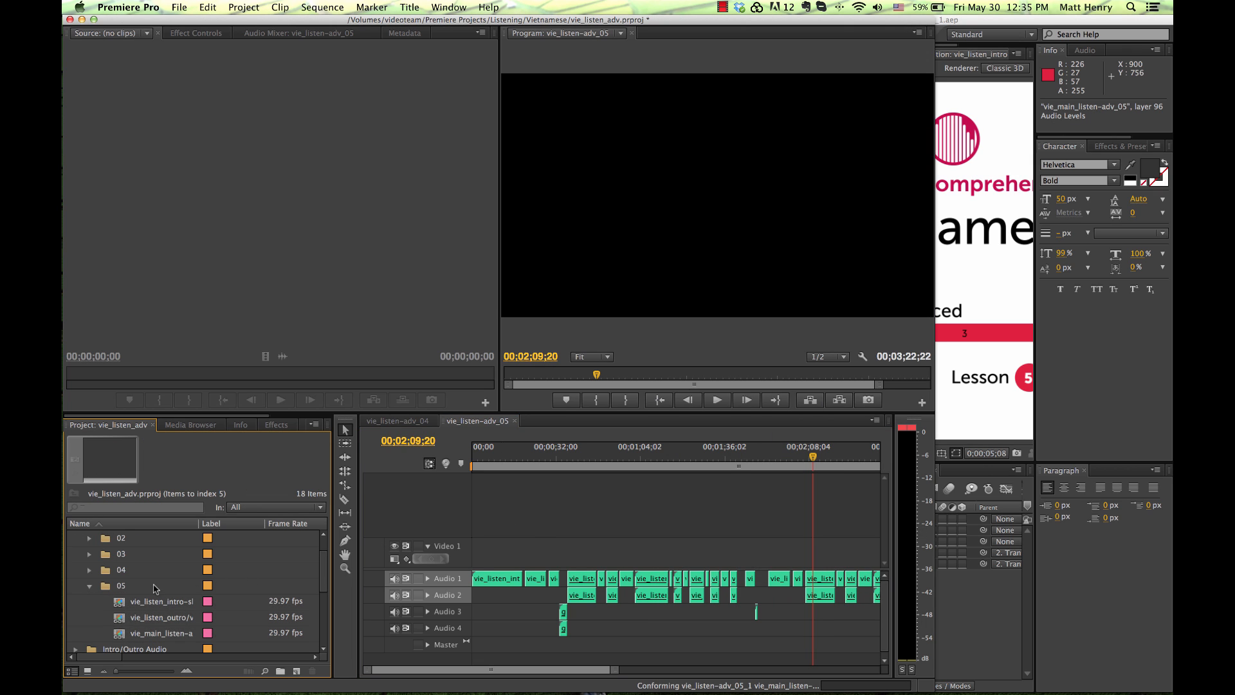
pyautogui.doubleClick(120, 604)
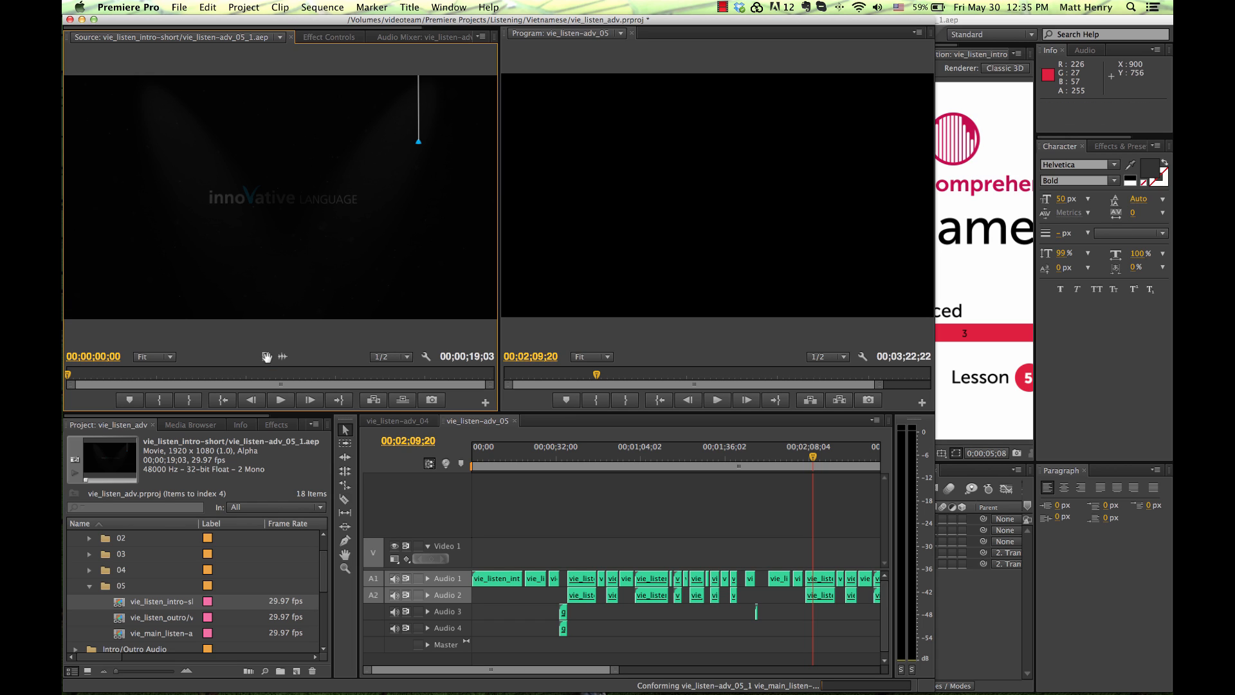
pyautogui.moveTo(482, 527); pyautogui.dragTo(460, 553)
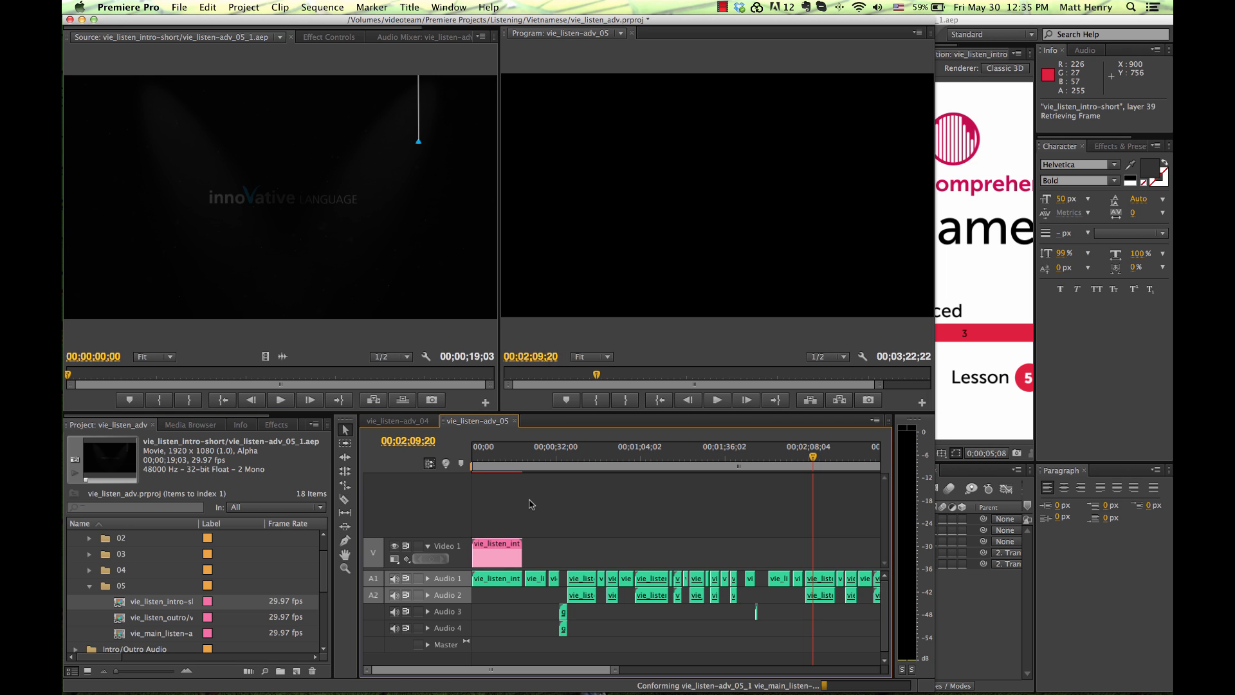
pyautogui.click(520, 458)
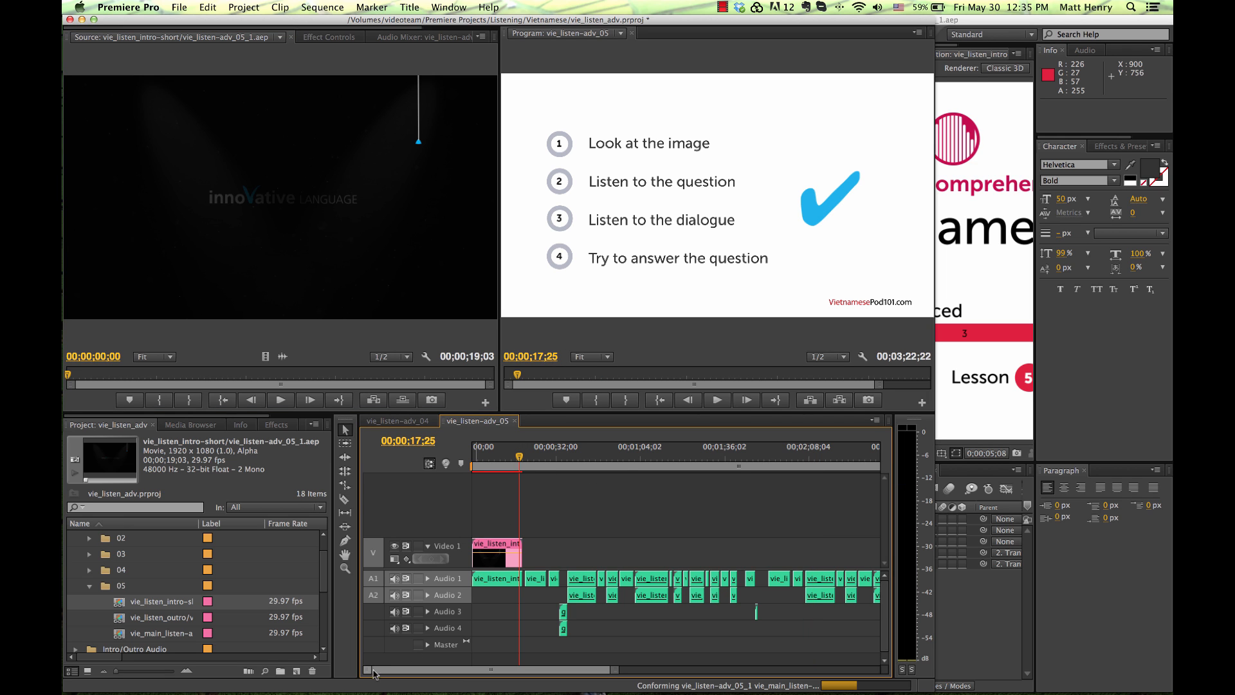
# Step: Place only the video of vie_main_listen-adv_05 directly after the intro clip on Video 1 and check both its ends
pyautogui.moveTo(367, 672); pyautogui.dragTo(292, 674)
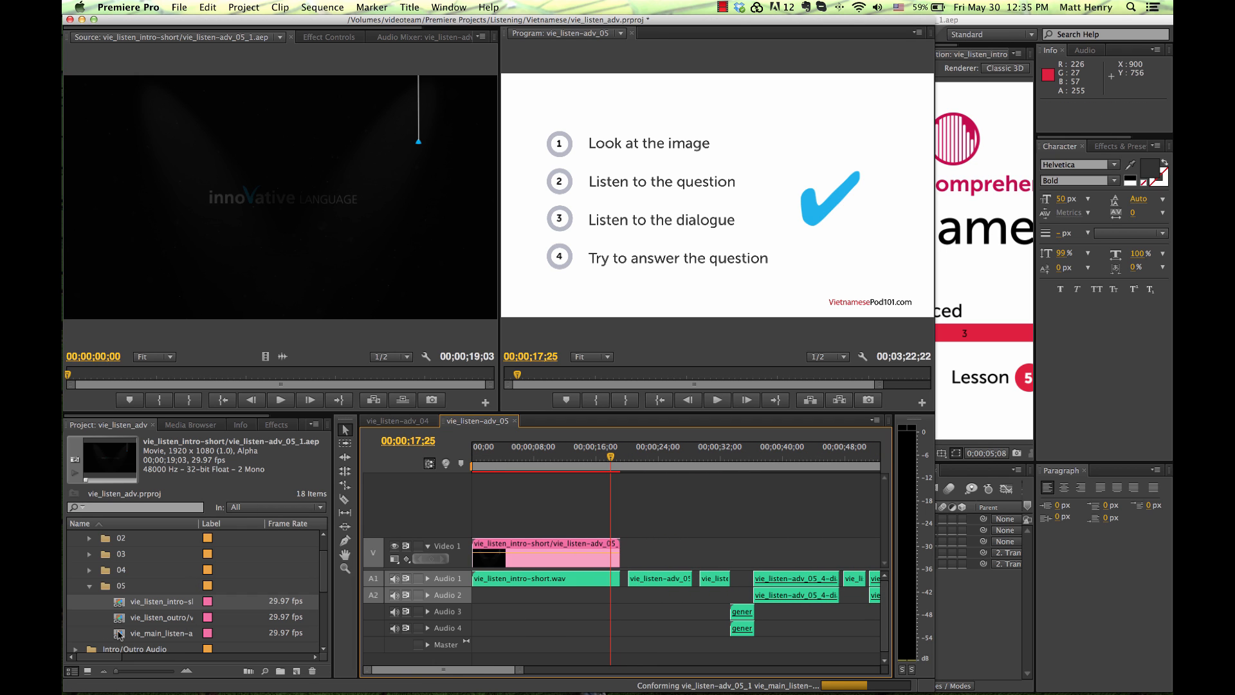
pyautogui.doubleClick(119, 634)
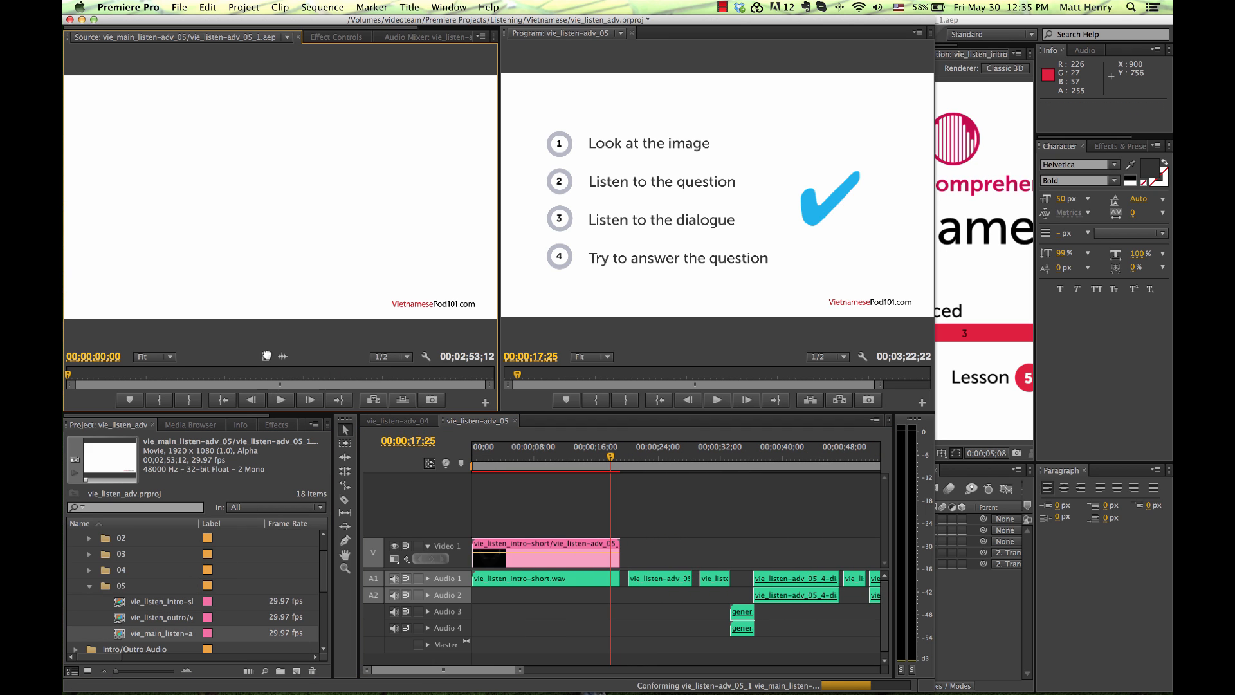
pyautogui.moveTo(636, 542); pyautogui.dragTo(628, 556)
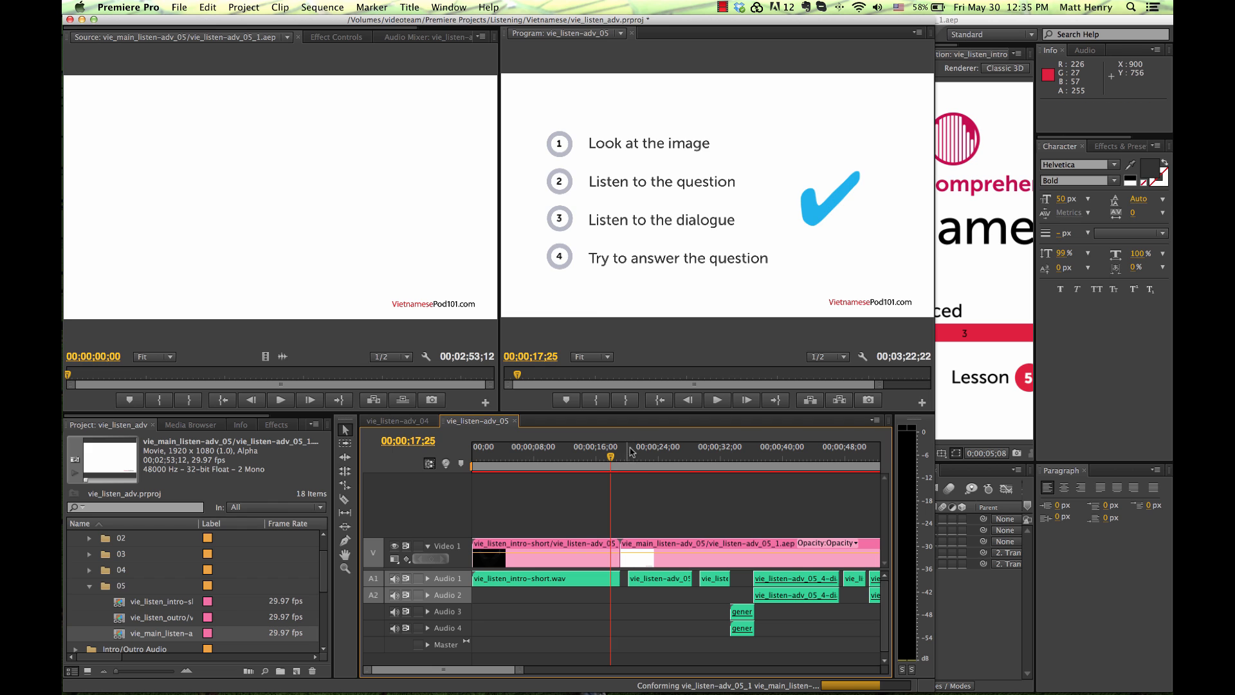
pyautogui.press('space')
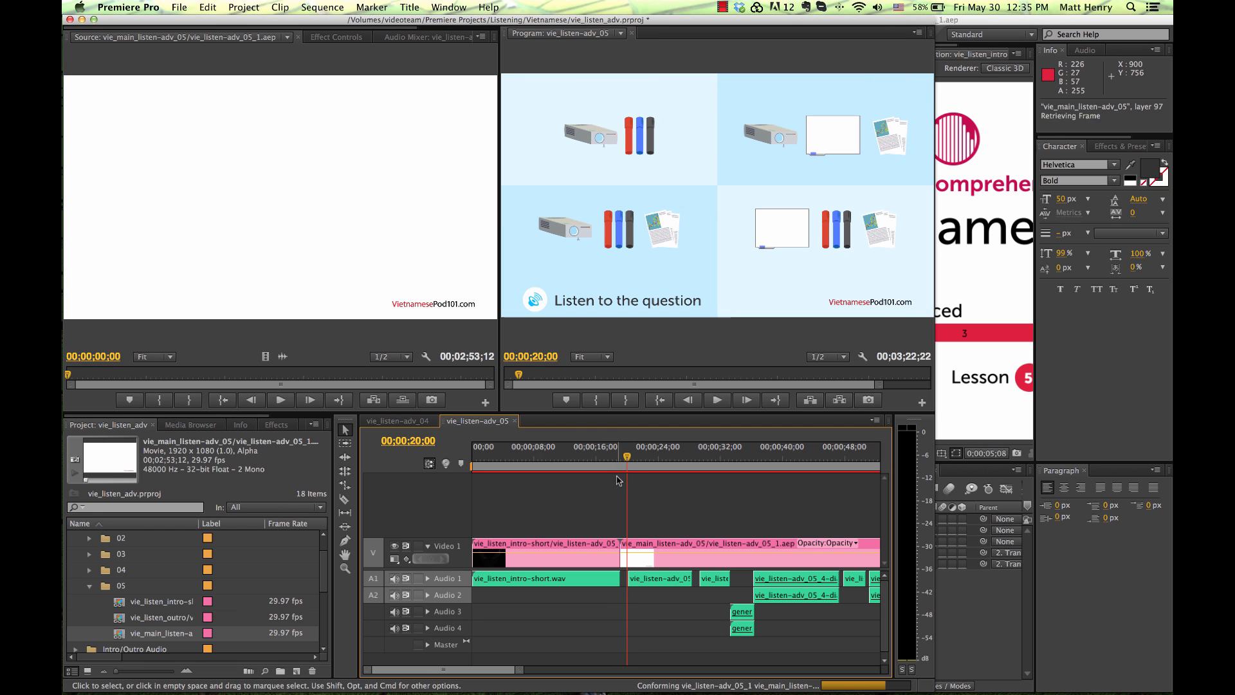
pyautogui.moveTo(627, 458); pyautogui.dragTo(617, 465)
pyautogui.moveTo(476, 670); pyautogui.dragTo(563, 671)
pyautogui.moveTo(653, 466); pyautogui.dragTo(658, 458)
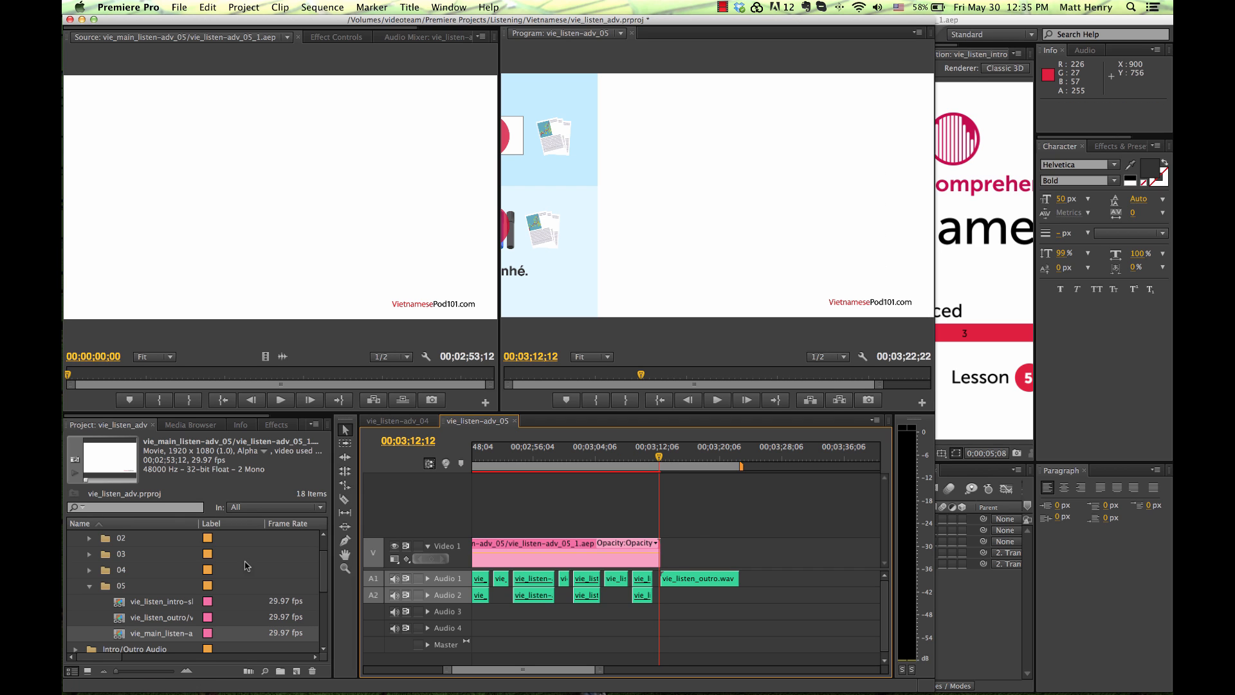
# Step: Place the vie_listen_outro video directly after the main clip on Video 1 and trim its end to match vie_listen_outro.wav
pyautogui.doubleClick(161, 617)
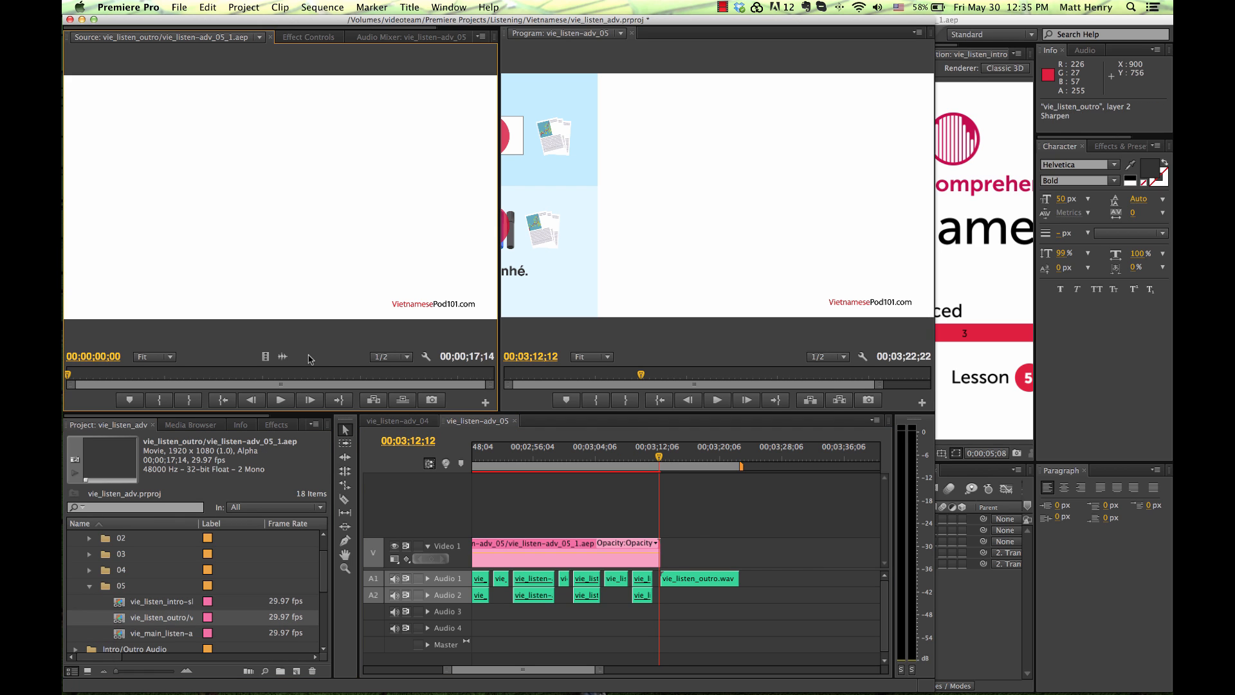
pyautogui.moveTo(262, 356); pyautogui.dragTo(598, 514)
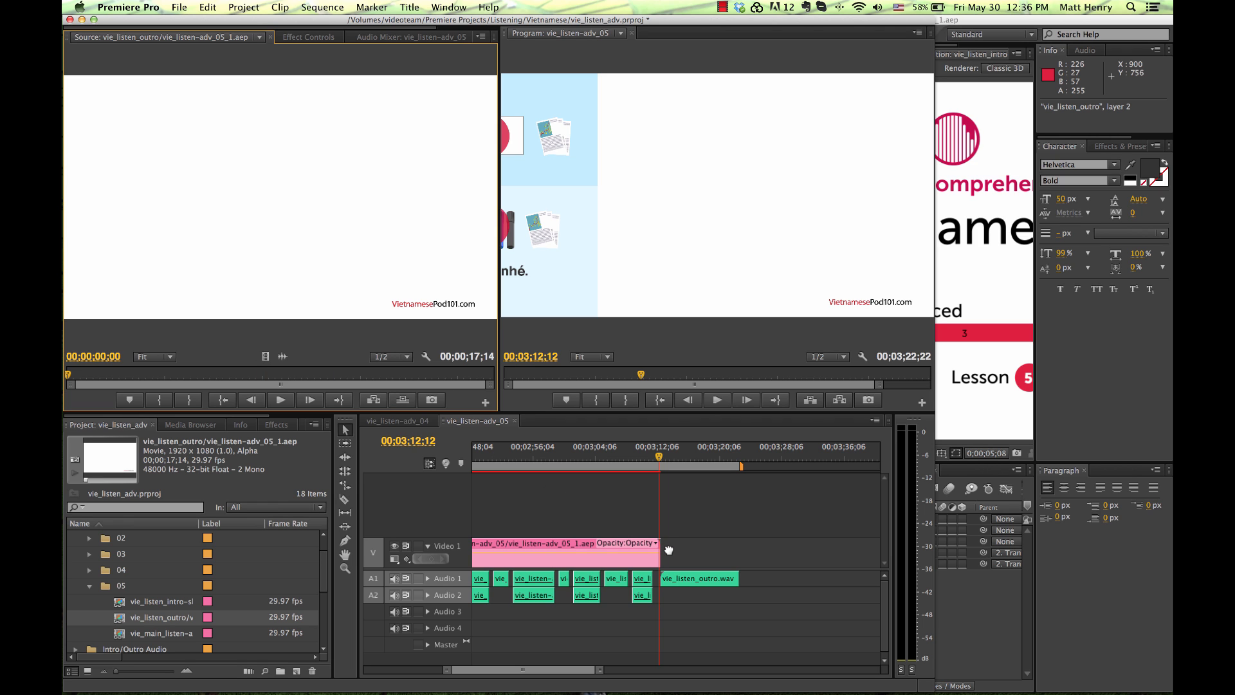
pyautogui.moveTo(668, 551); pyautogui.dragTo(663, 548)
pyautogui.click(722, 458)
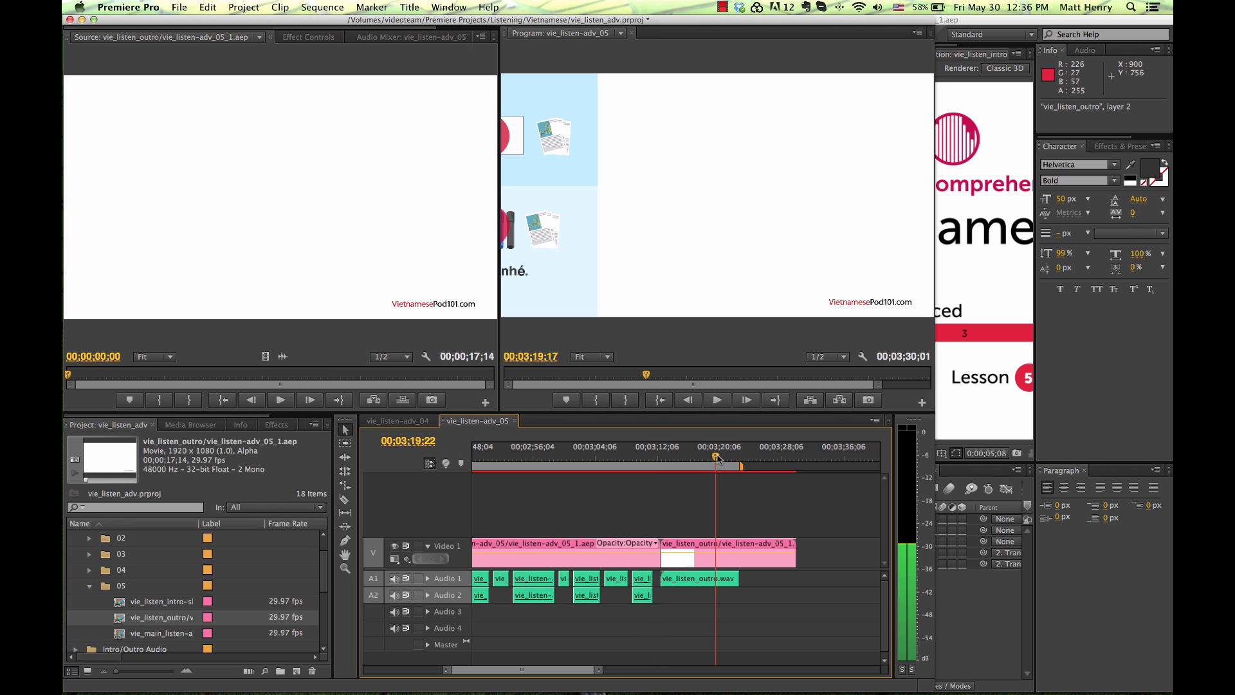
pyautogui.moveTo(723, 458)
pyautogui.mouseDown()
pyautogui.moveTo(737, 458)
pyautogui.moveTo(720, 459)
pyautogui.mouseUp()
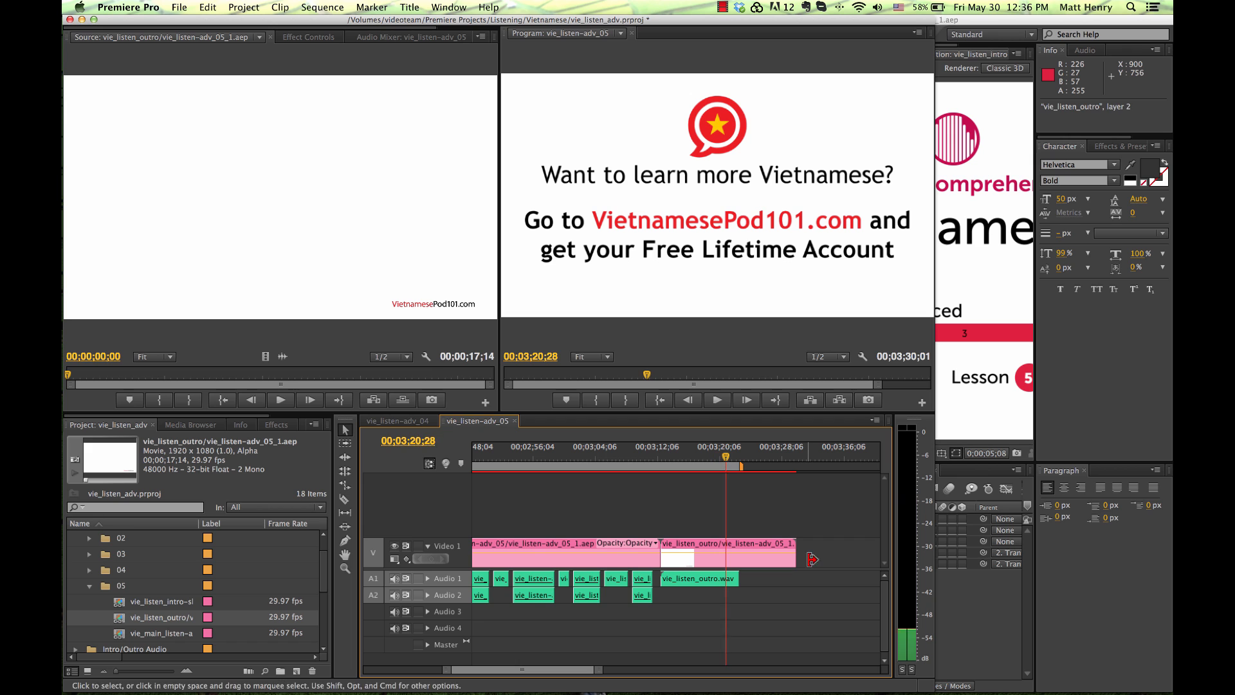
pyautogui.moveTo(796, 557); pyautogui.dragTo(740, 556)
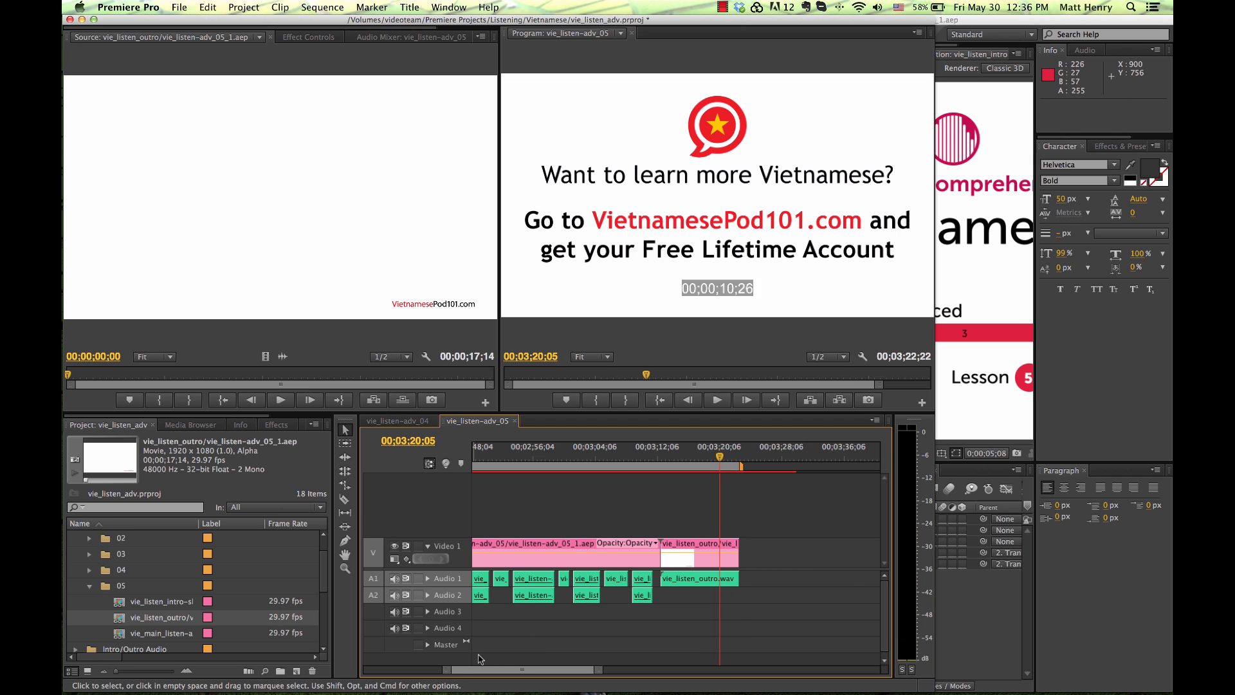
pyautogui.moveTo(446, 673); pyautogui.dragTo(372, 673)
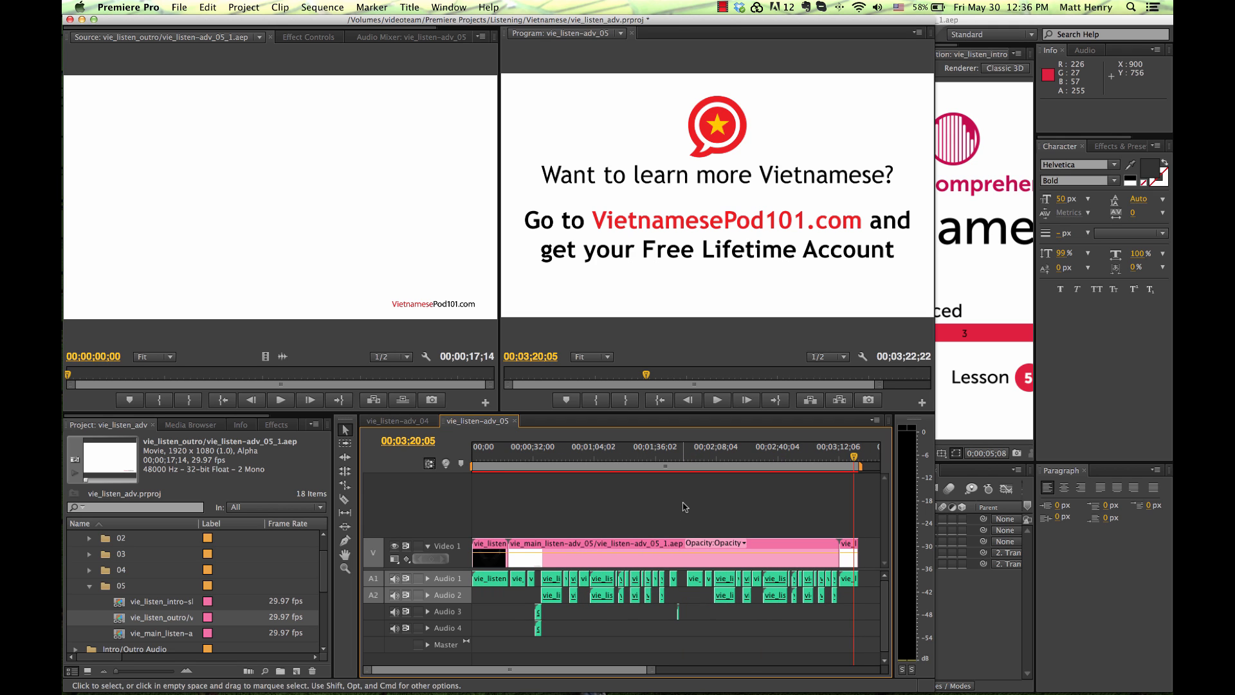
# Step: Switch back to After Effects, widen its window and open the vie_main_listen-adv_05 composition
pyautogui.press('super+Tab')
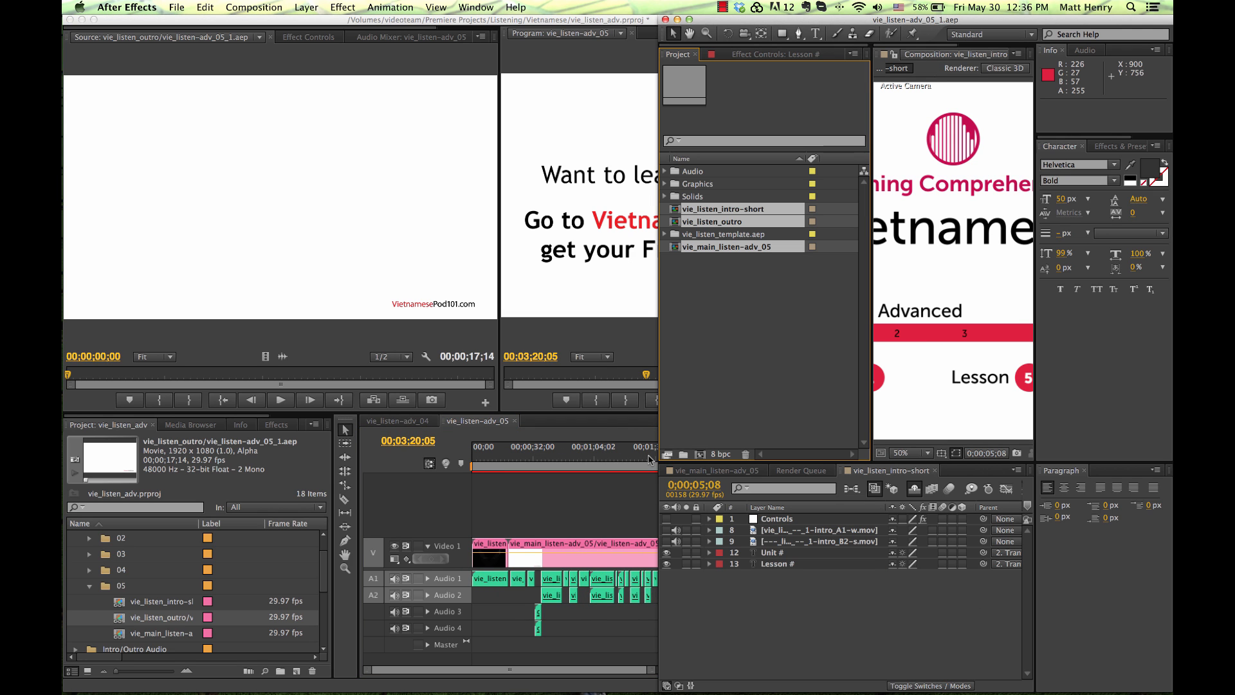
pyautogui.moveTo(389, 472); pyautogui.dragTo(155, 472)
pyautogui.click(350, 635)
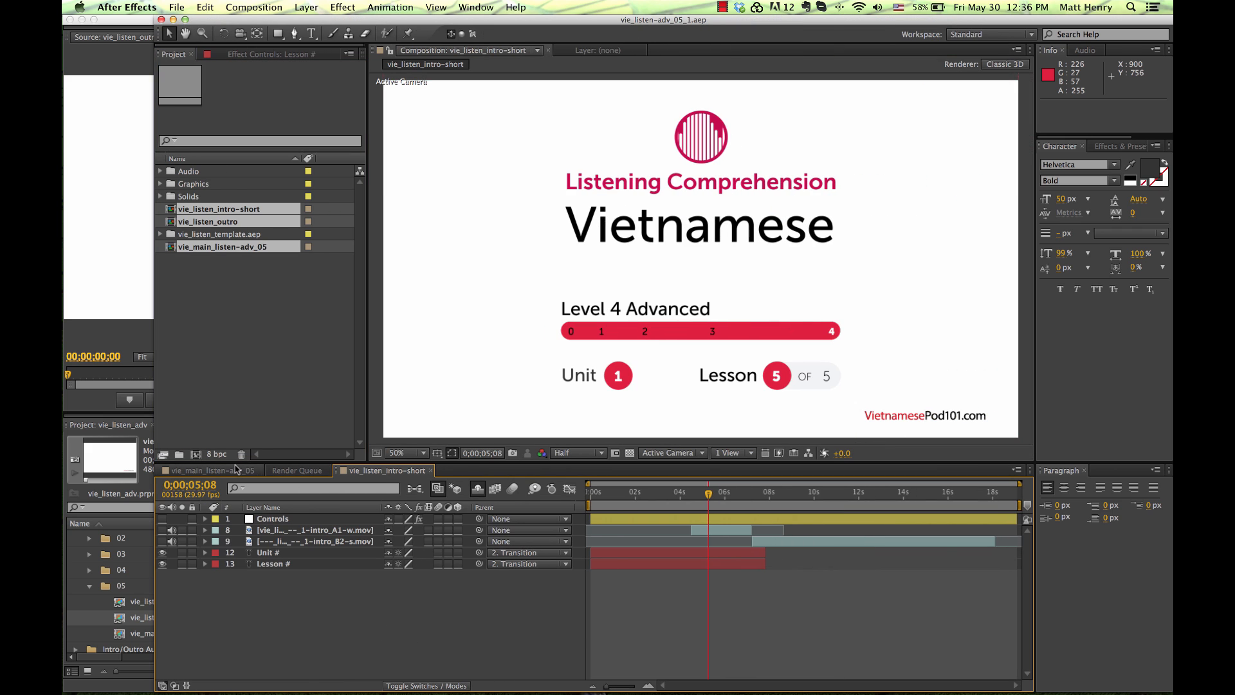
pyautogui.click(281, 358)
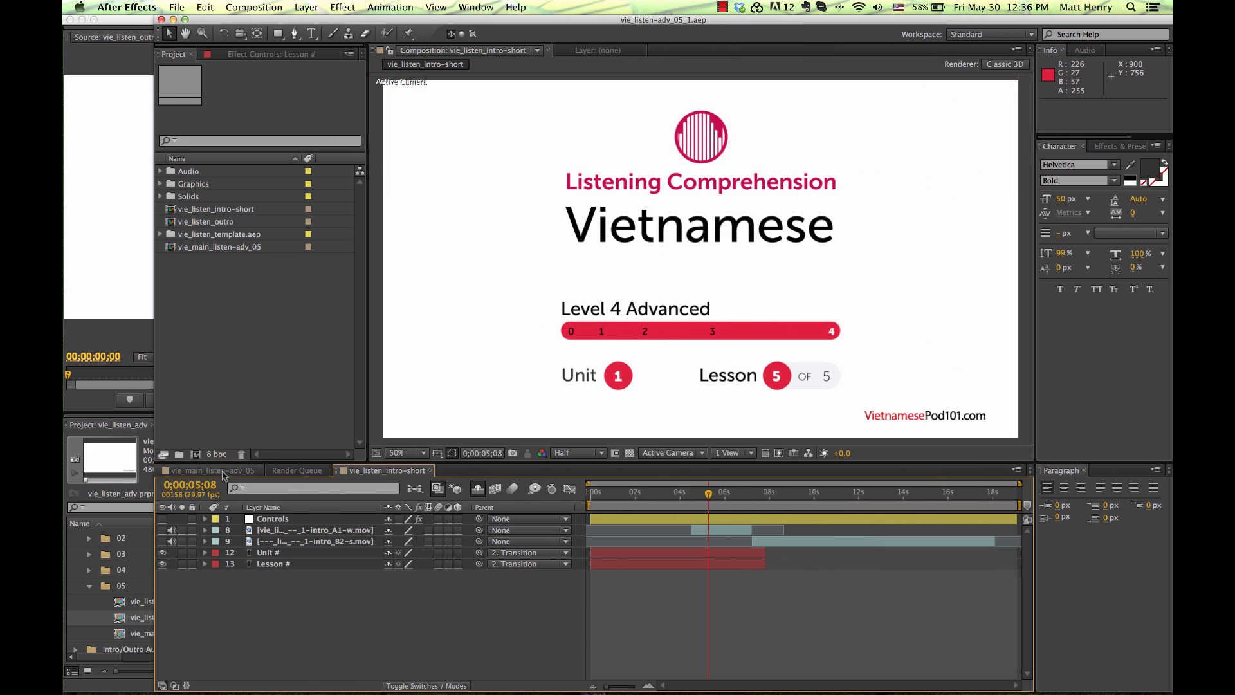
pyautogui.click(223, 474)
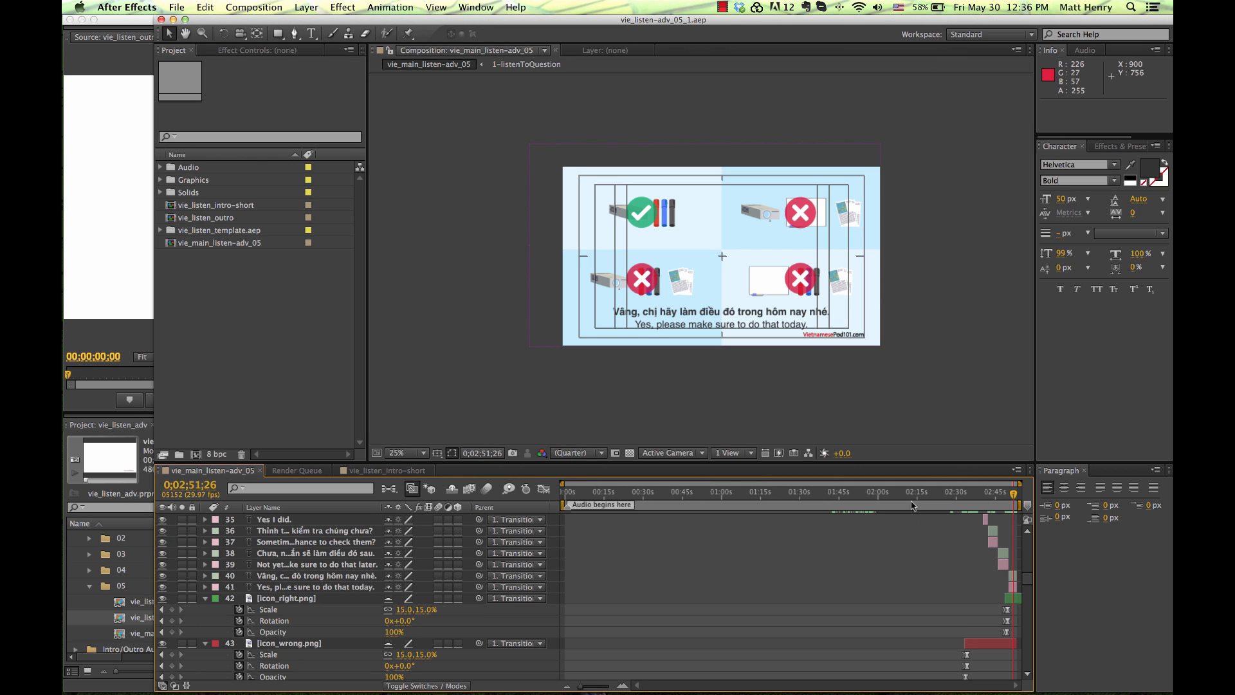
# Step: Examine how the dialogue subtitles fit the frame, working back to the question subtitle at 0;01;43;05 and magnifying it to 50%
pyautogui.click(991, 492)
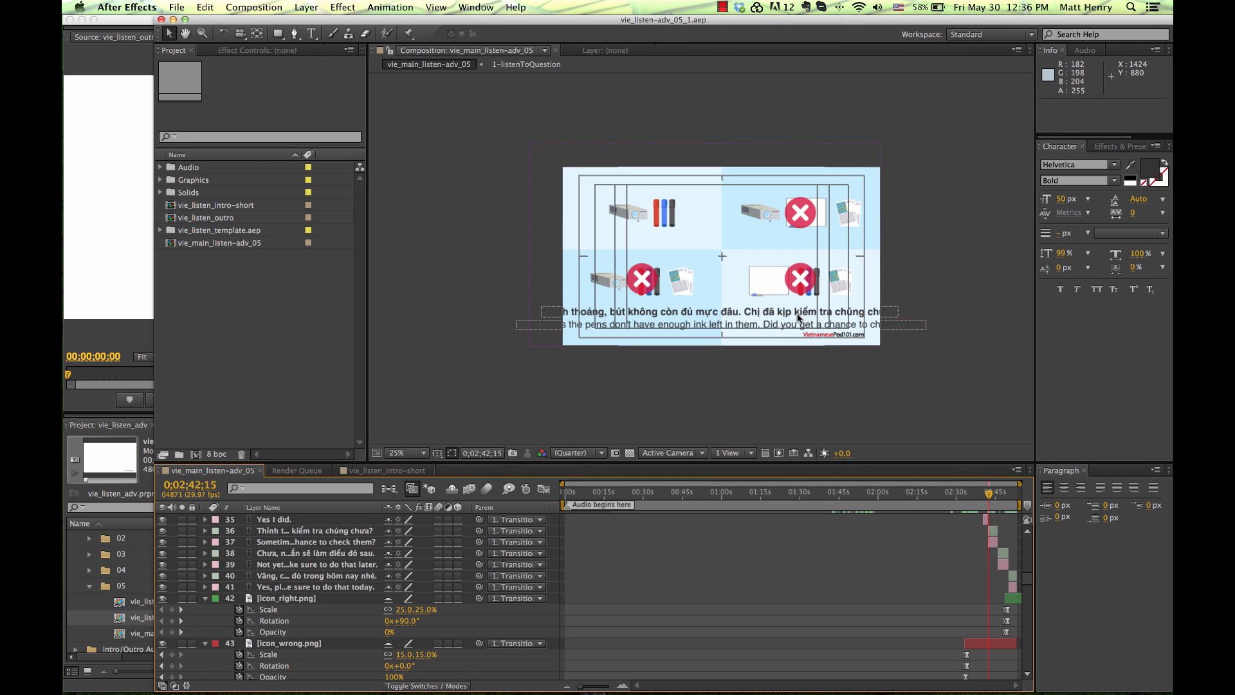
pyautogui.moveTo(972, 492); pyautogui.dragTo(919, 491)
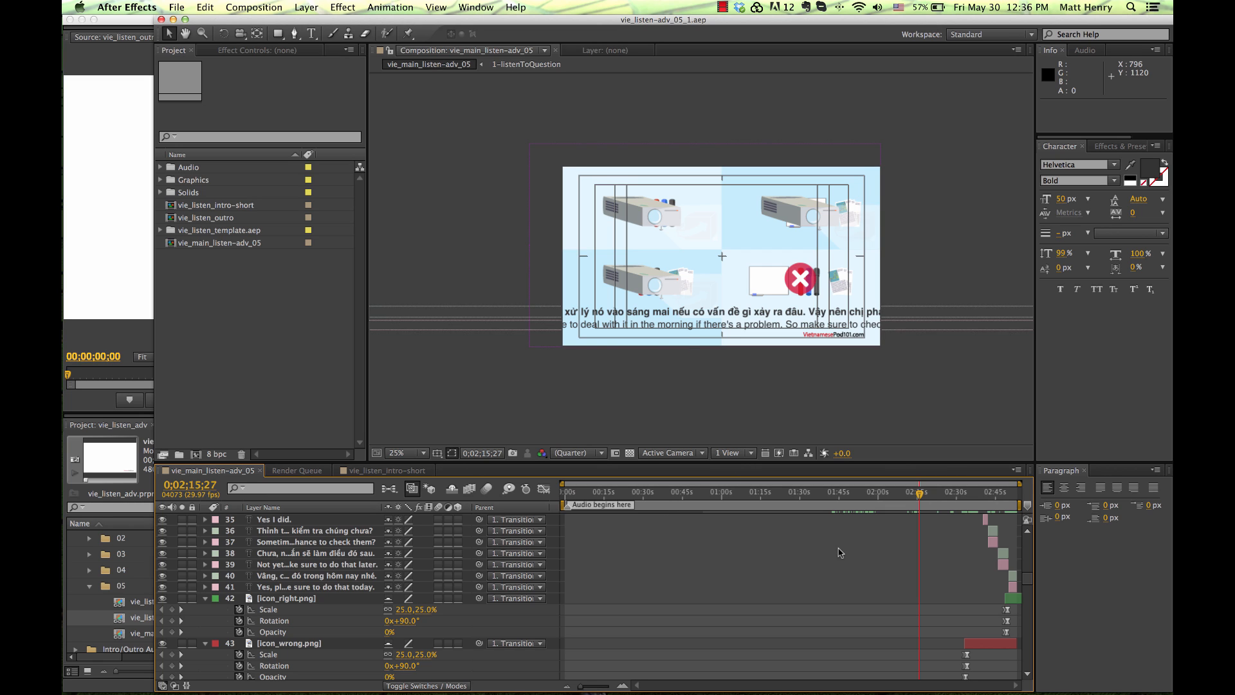
pyautogui.moveTo(930, 498); pyautogui.dragTo(834, 493)
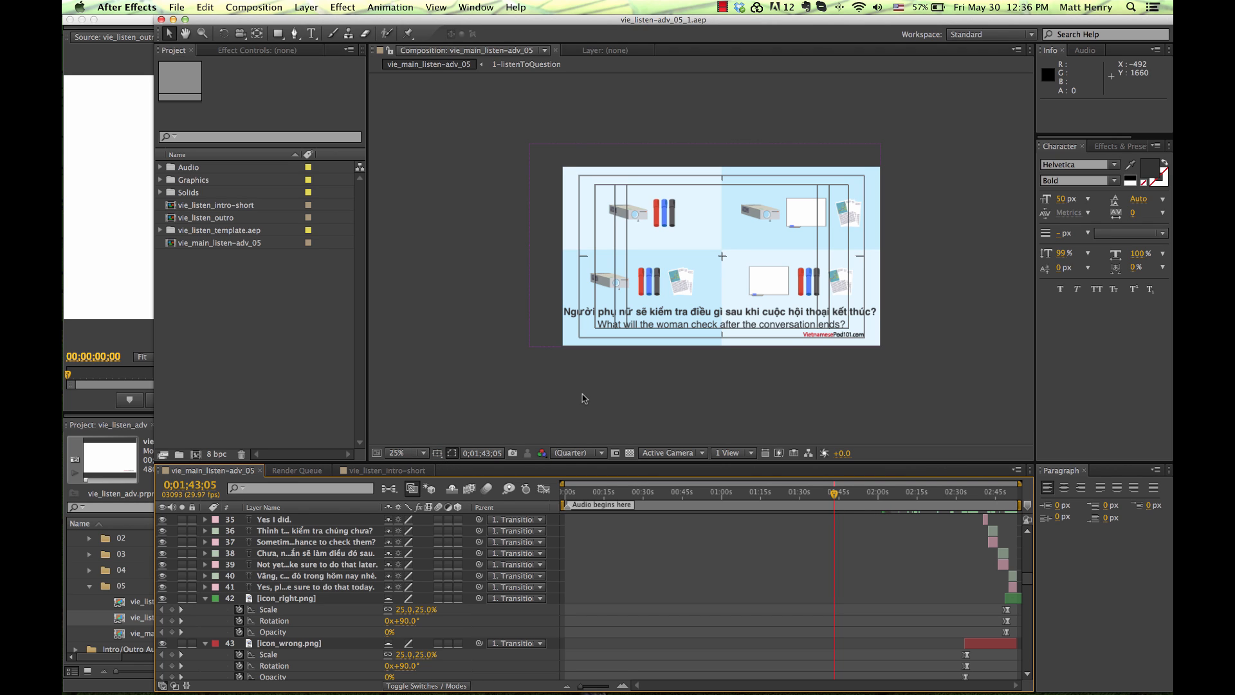
pyautogui.scroll(8, 584, 398)
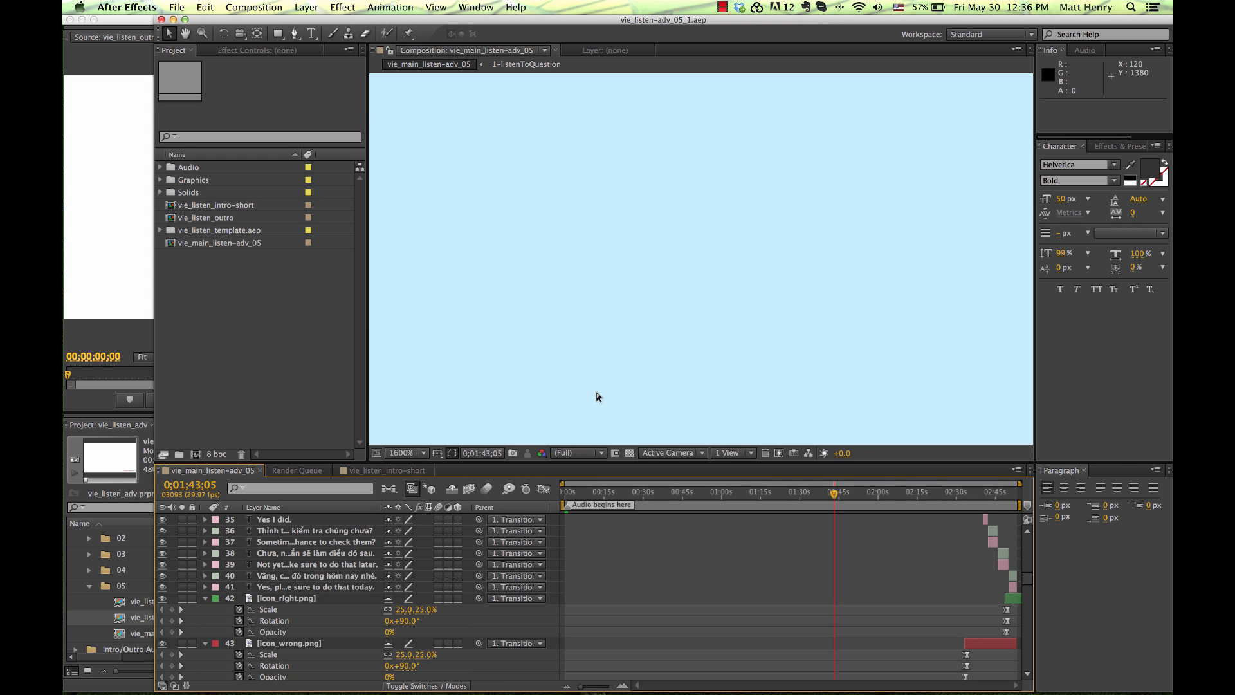
pyautogui.scroll(-12, 615, 372)
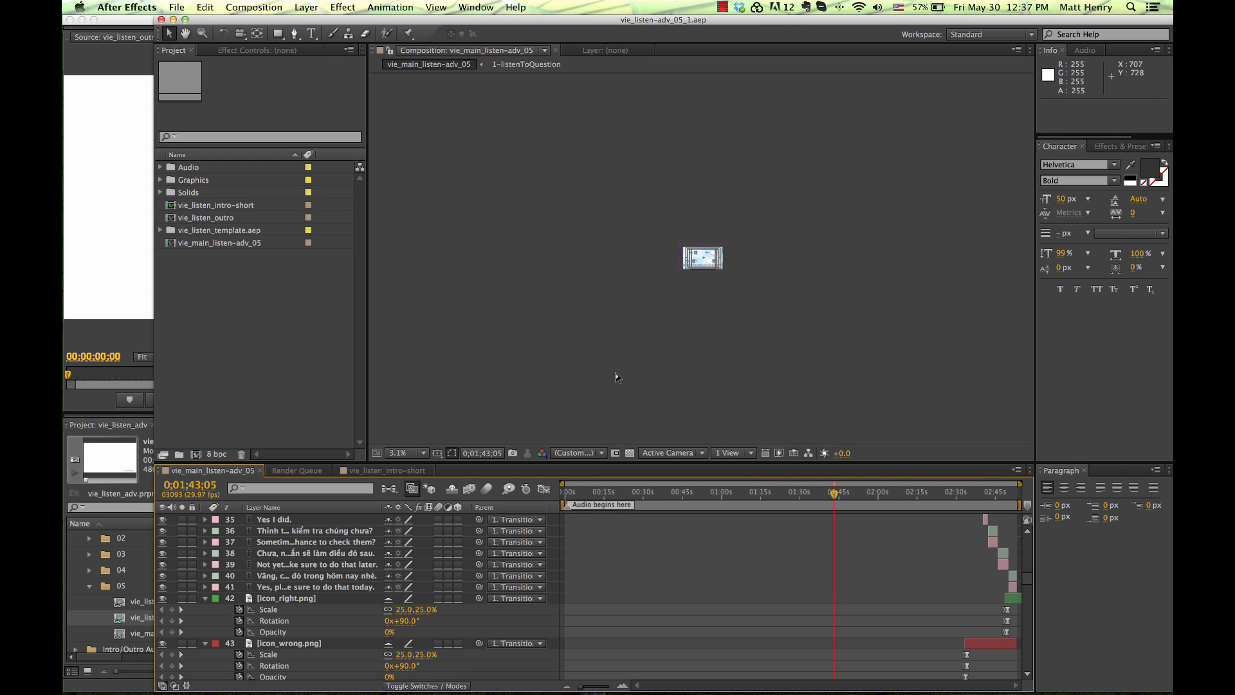
pyautogui.scroll(4, 615, 377)
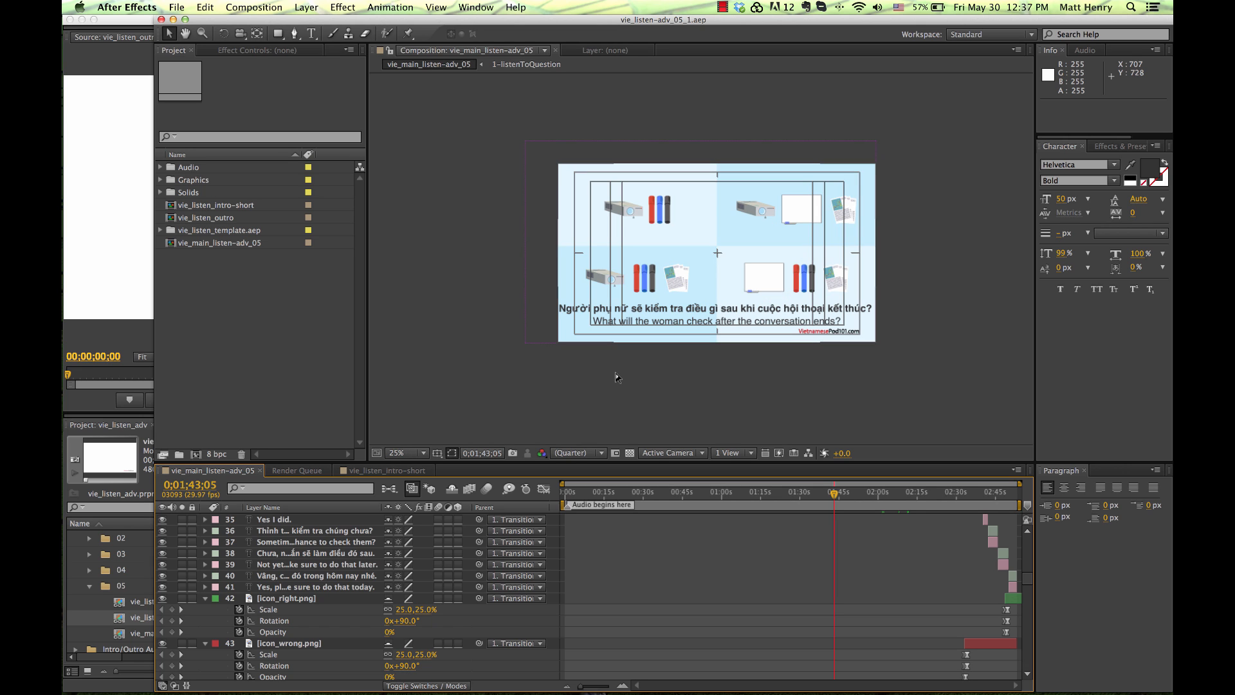
pyautogui.scroll(2, 615, 377)
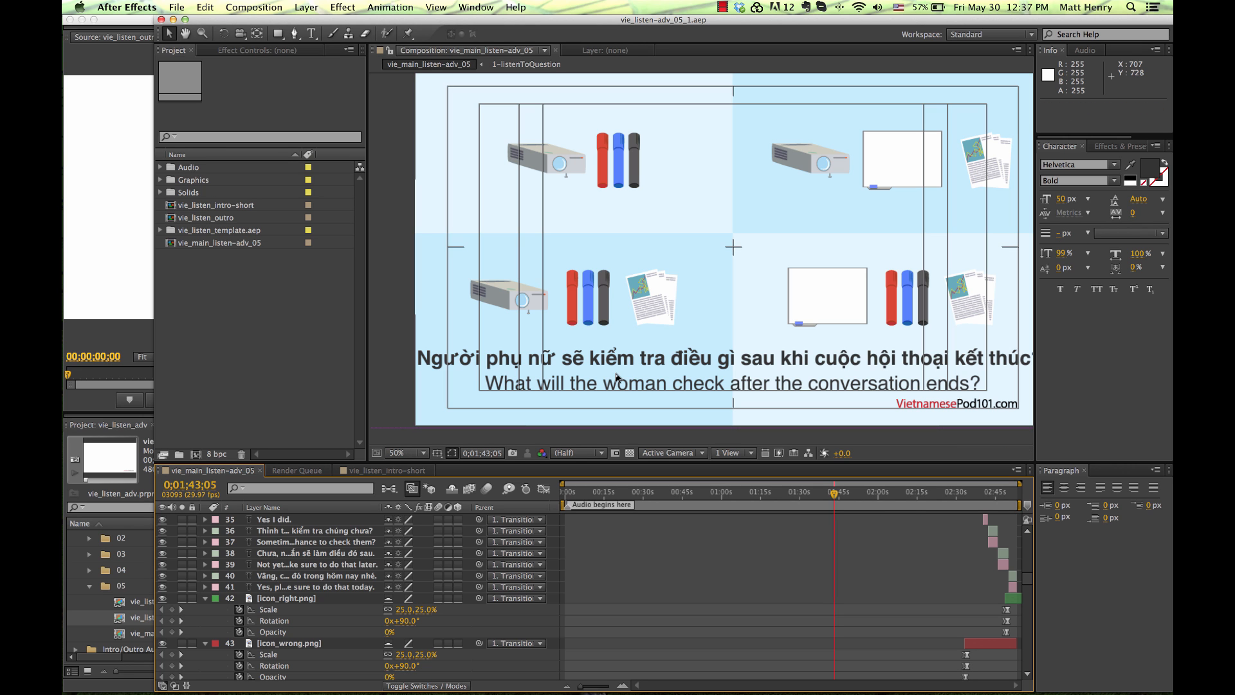